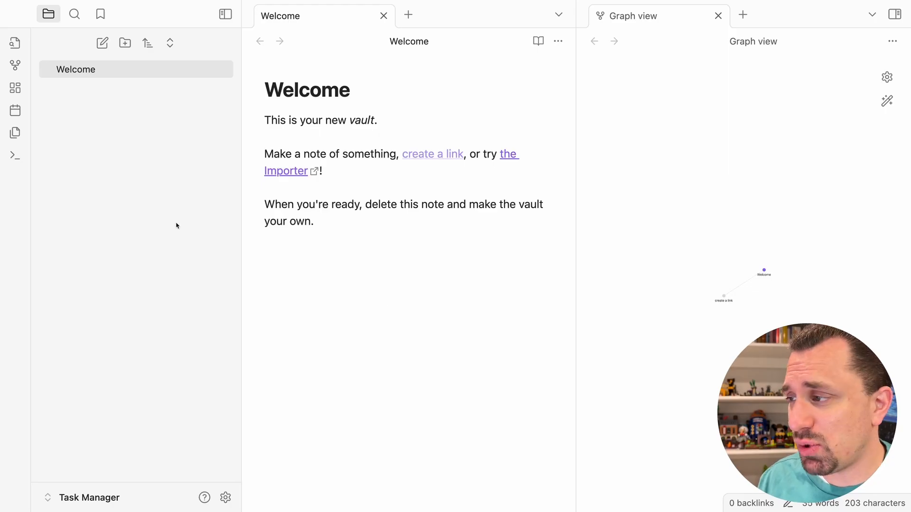
Delete the Welcome note from the vault
right_click(167, 70)
left_click(179, 188)
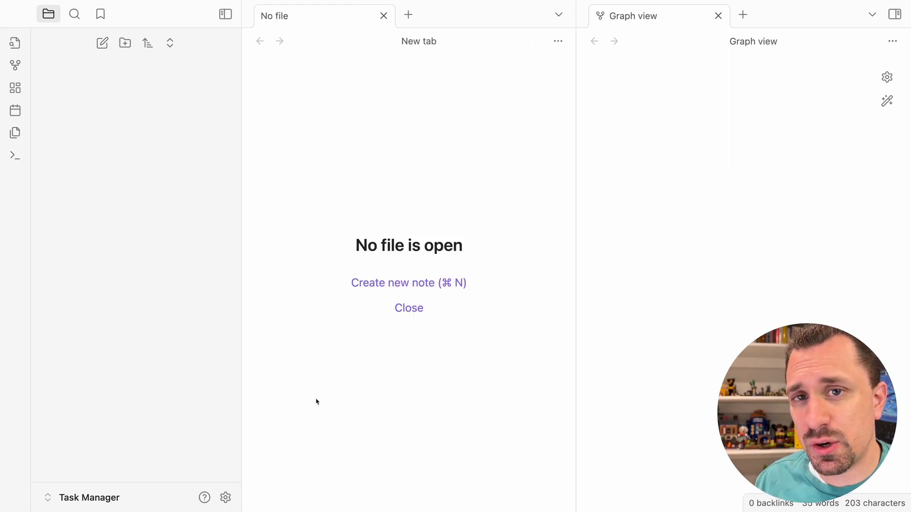
Turn on community plugins in the vault's settings
left_click(226, 497)
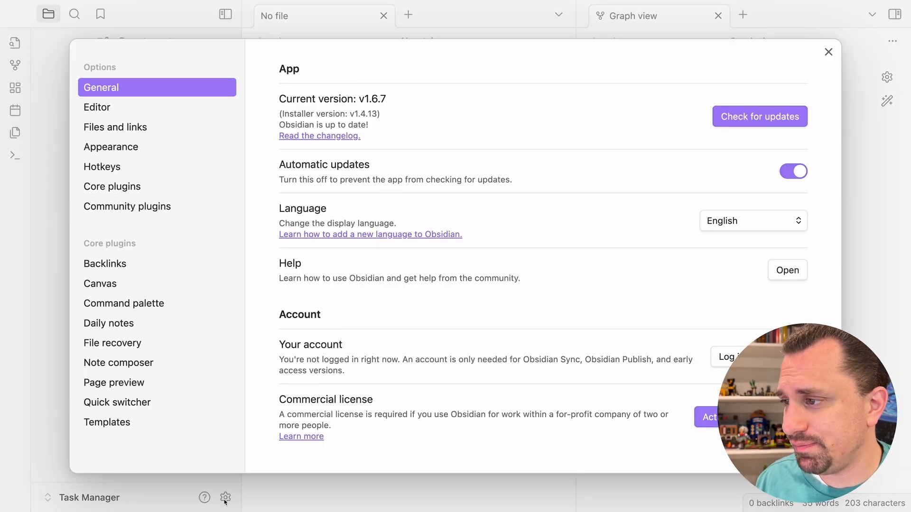
left_click(164, 207)
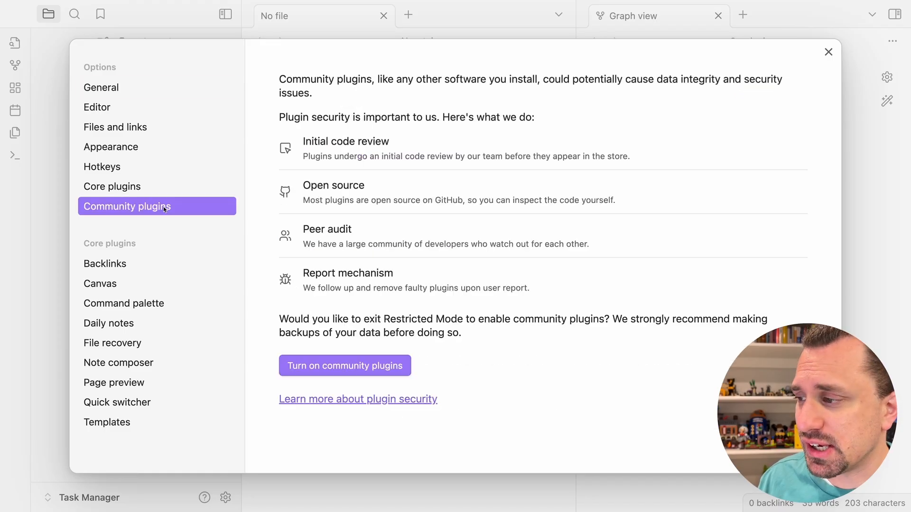
left_click(360, 368)
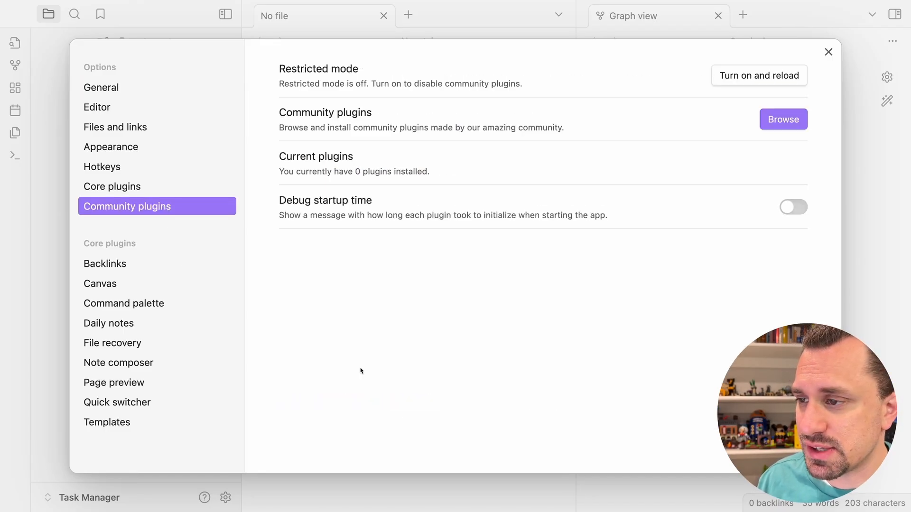
Find the Tasks plugin among the community plugins, then install and enable it
left_click(775, 119)
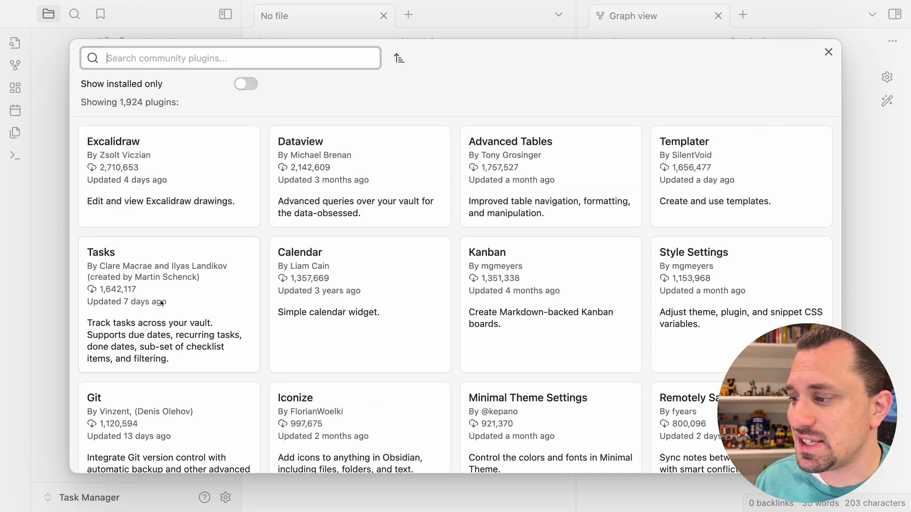
left_click(174, 271)
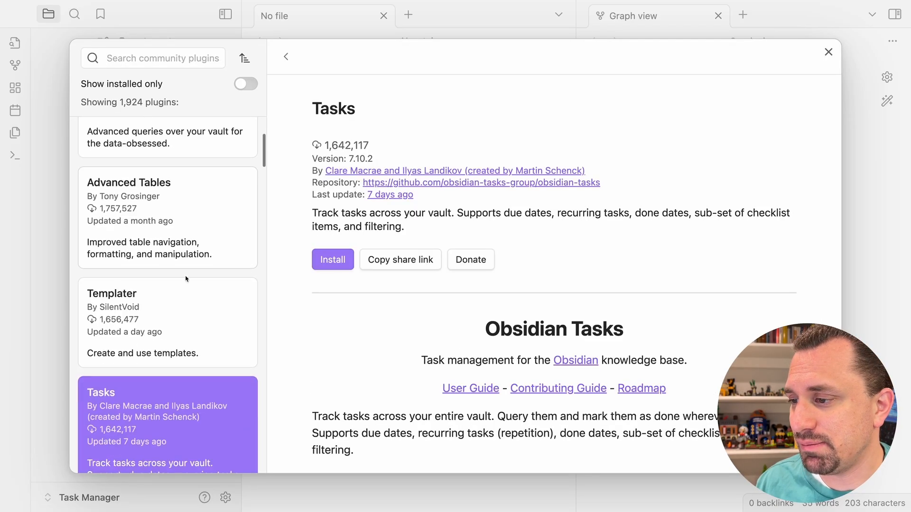
left_click(327, 263)
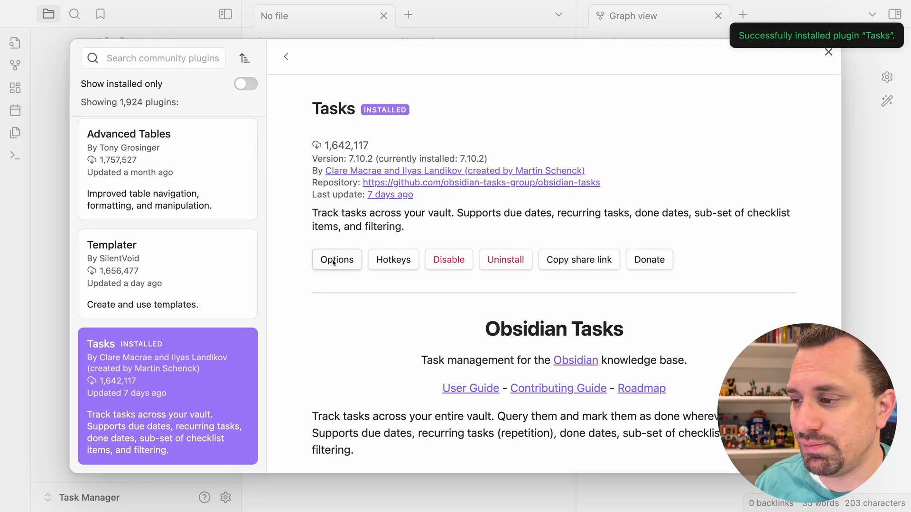
Open the Tasks plugin's options and review the available task formats and the global filter settings
left_click(338, 260)
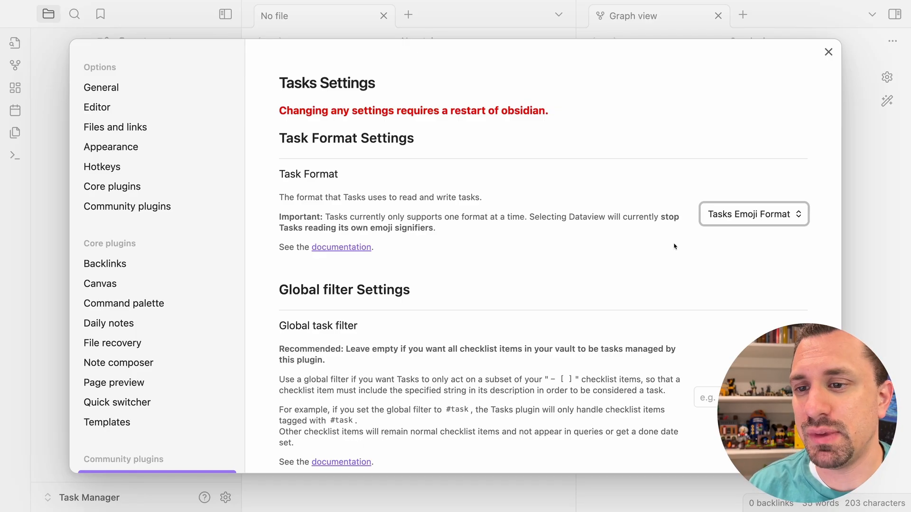
left_click(776, 219)
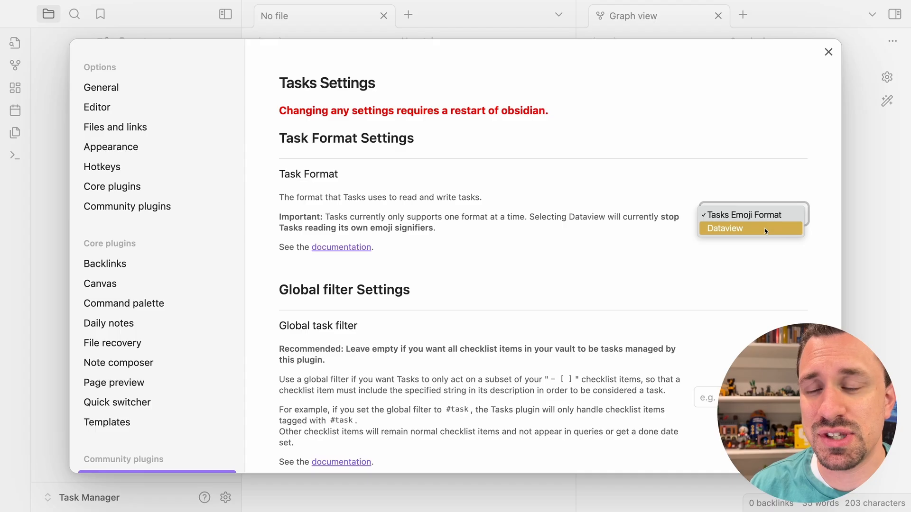
left_click(725, 261)
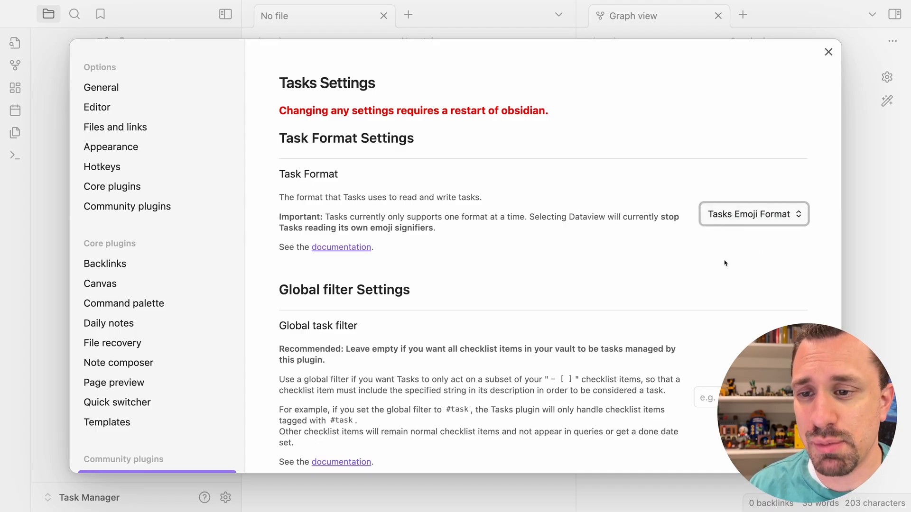
scroll(655, 273, "down", 5)
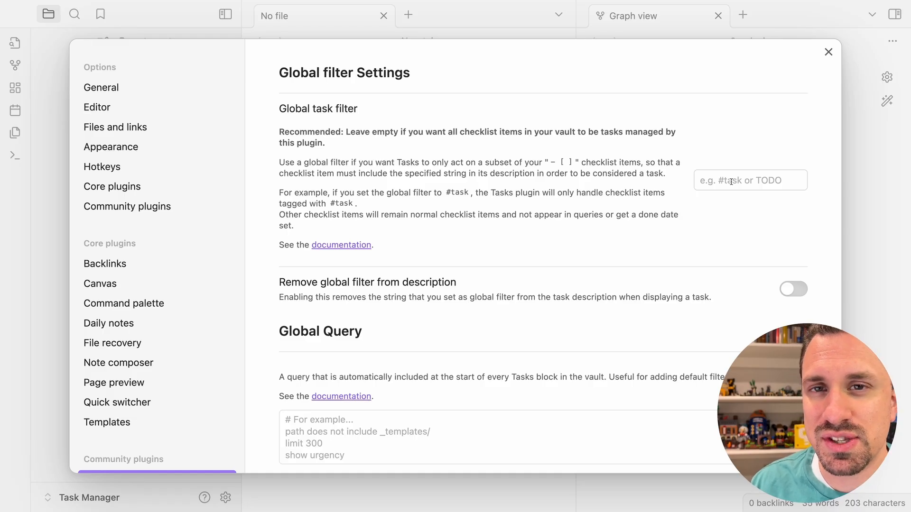
scroll(731, 182, "down", 5)
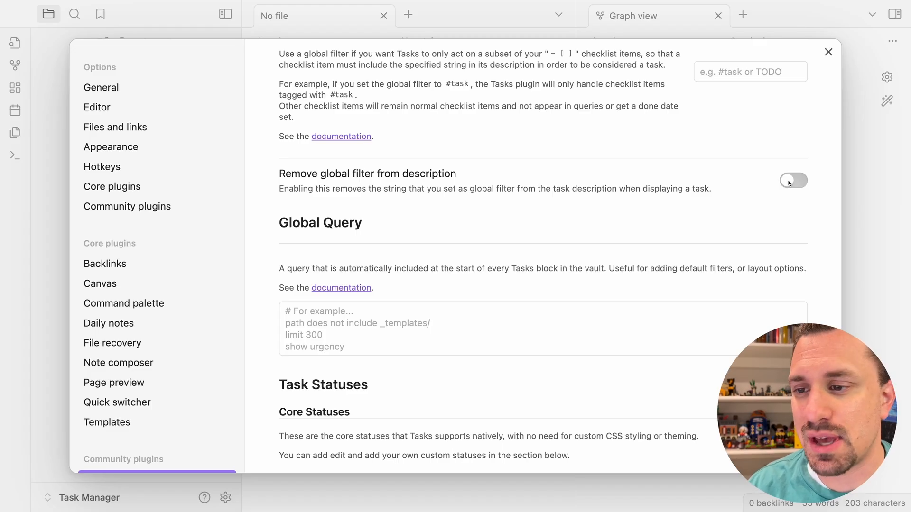
Set the Tasks global query to two lines: "path does not include _templates" and "path does not include _utilities"
scroll(424, 215, "down", 3)
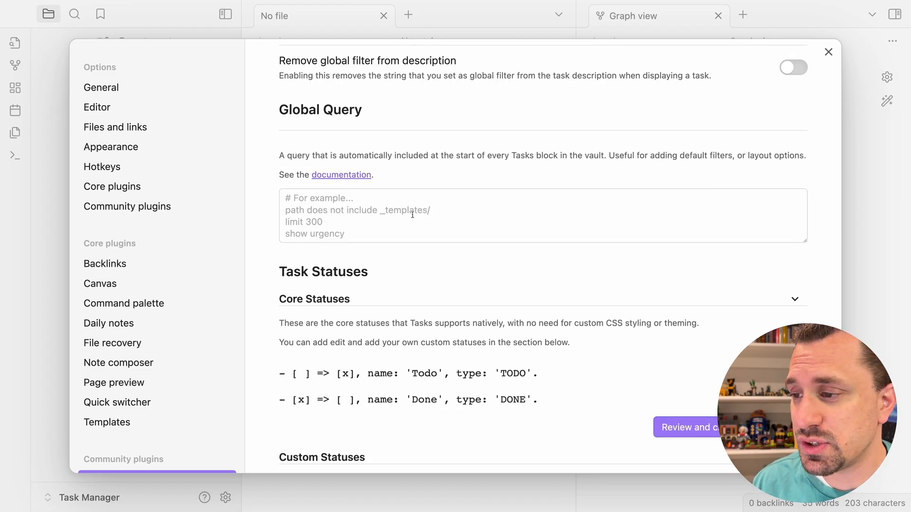
left_click(403, 213)
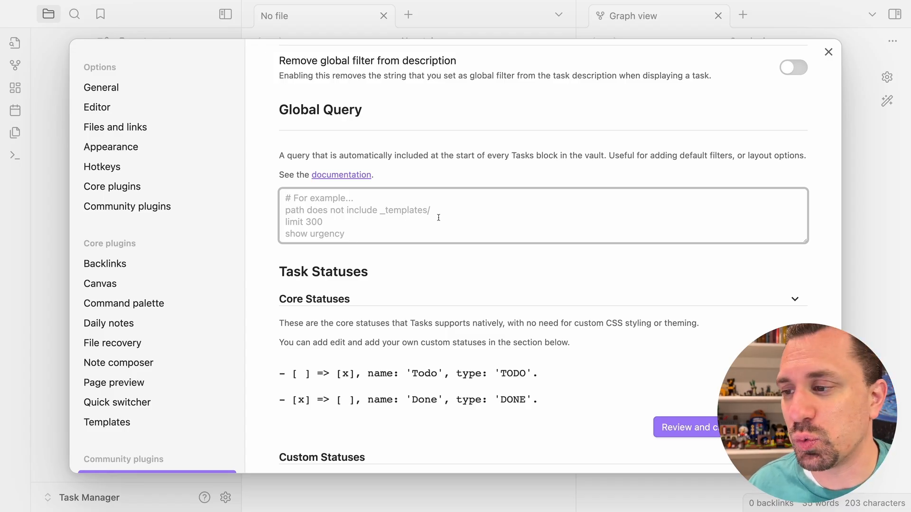
left_click(334, 213)
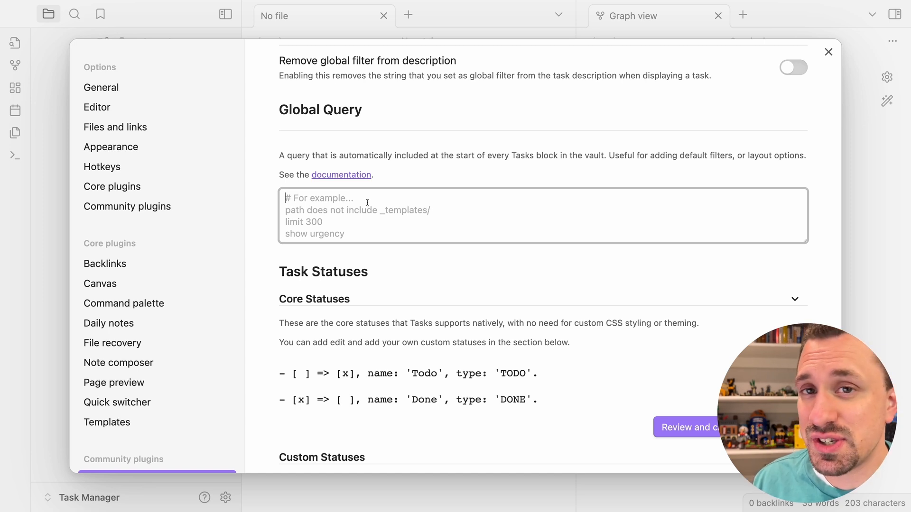
type("path ")
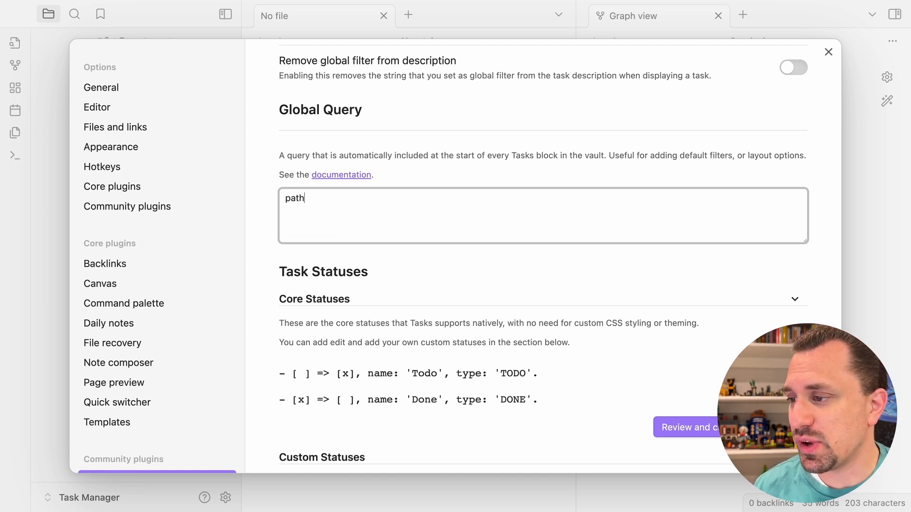
type("does not include _templates ")
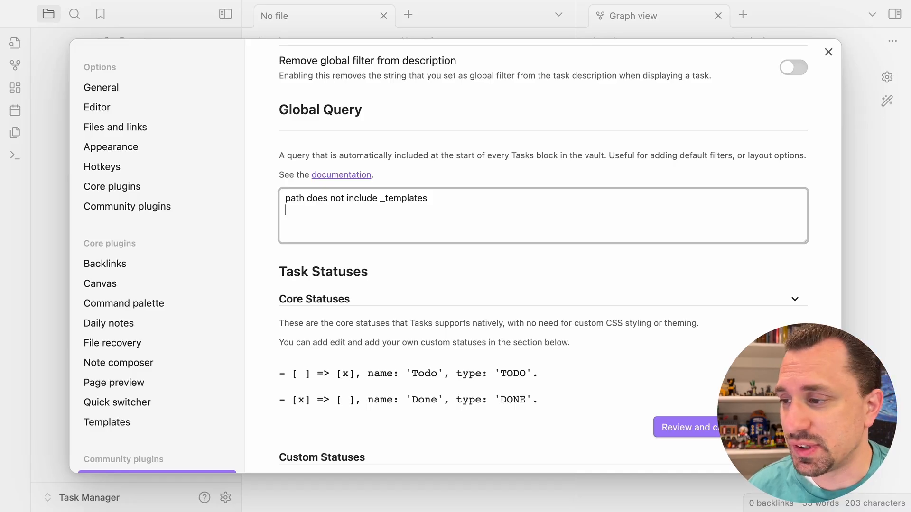
type("path does not ")
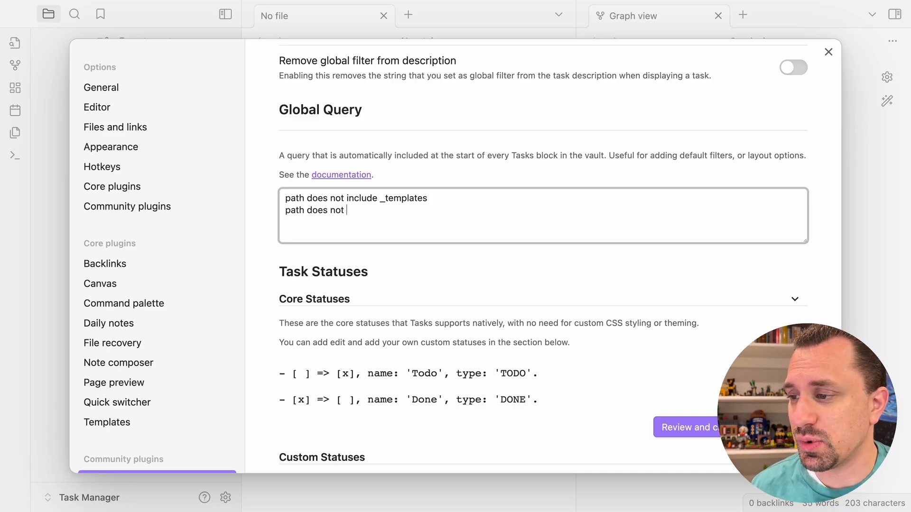
type("include ")
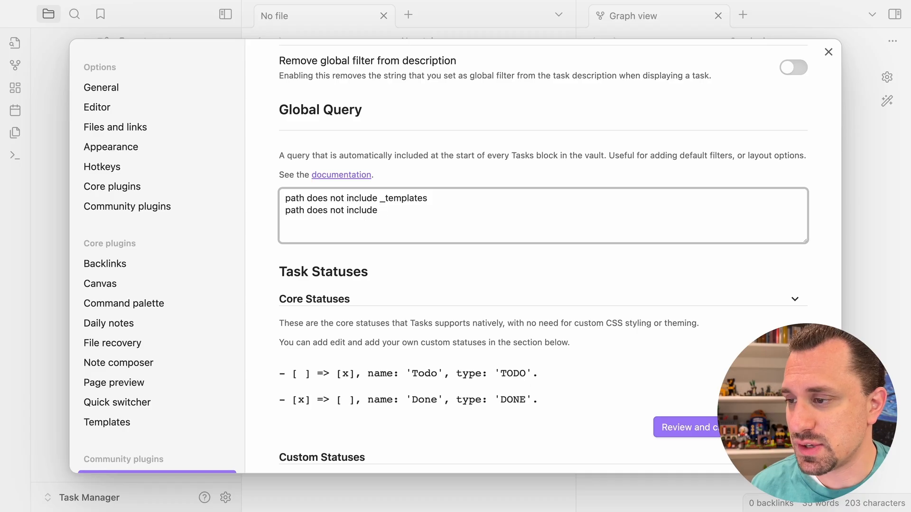
type("_utilities")
Add the Things theme's 22 supported statuses to the Tasks plugin's custom statuses
scroll(446, 264, "down", 3)
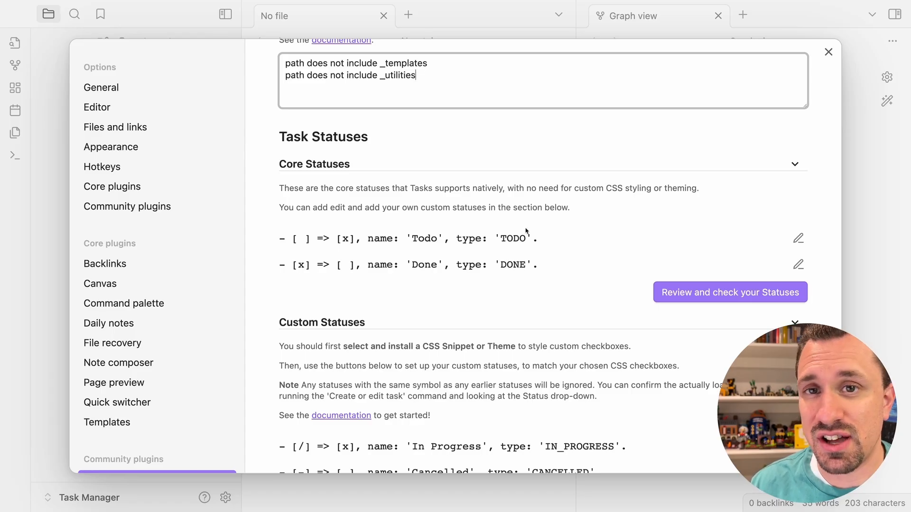
scroll(542, 227, "down", 3)
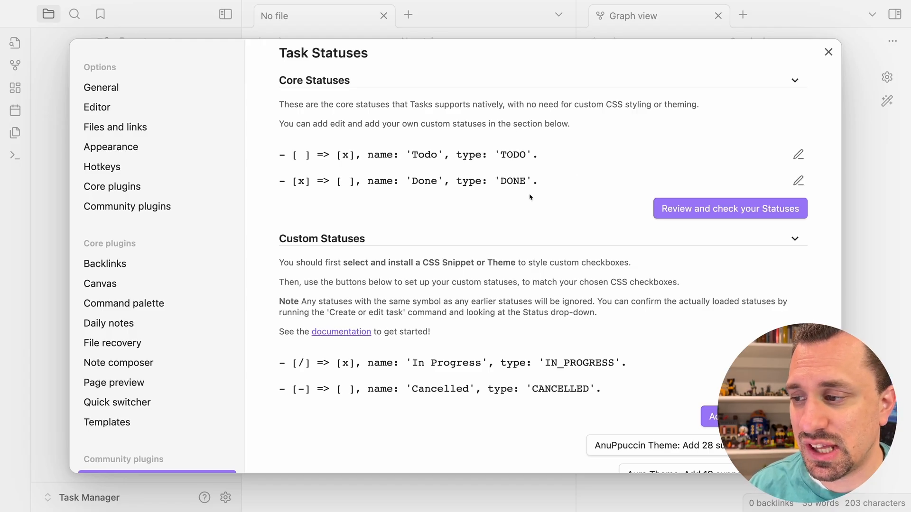
scroll(530, 196, "down", 10)
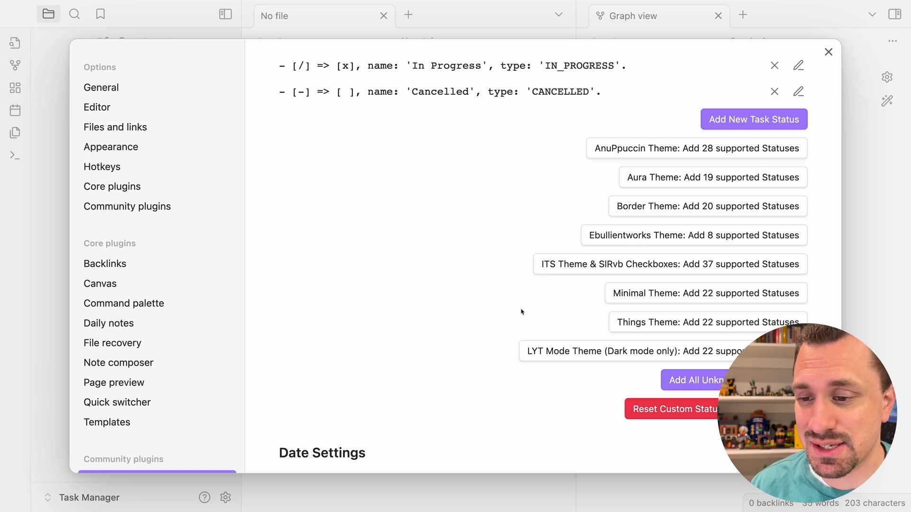
left_click(720, 325)
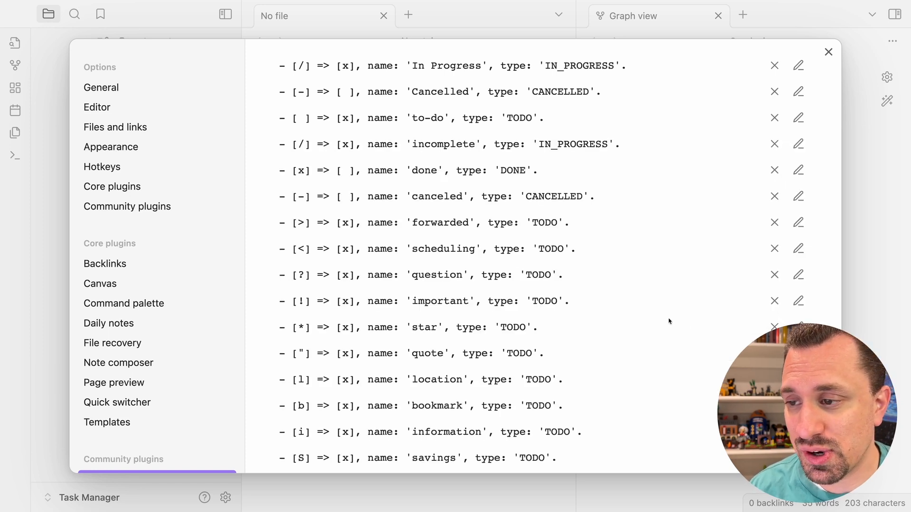
Review the custom status list and the date, recurring task, auto-suggest and dialog settings of the Tasks plugin
scroll(669, 322, "up", 5)
scroll(669, 322, "down", 8)
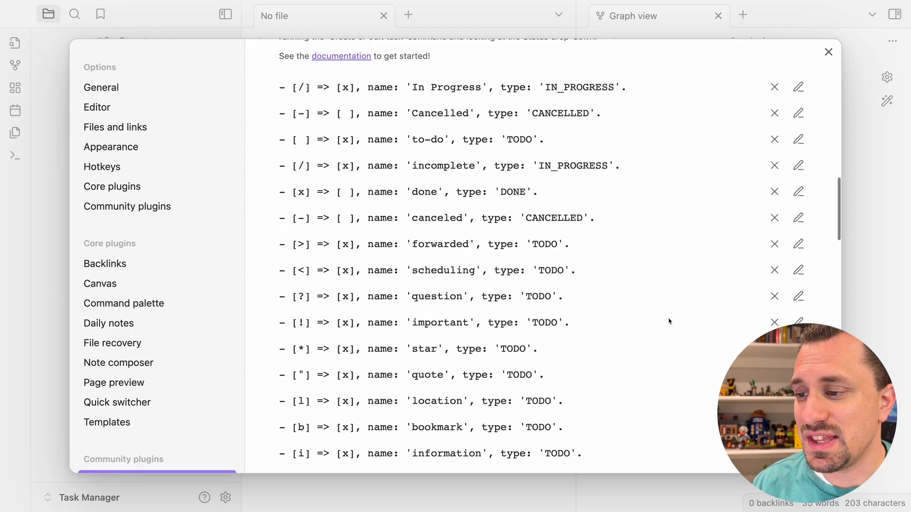
scroll(669, 322, "down", 5)
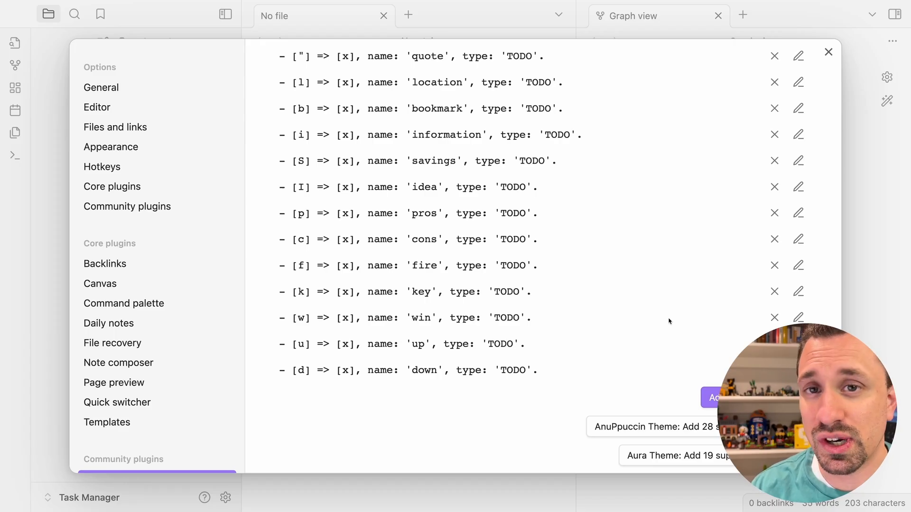
scroll(619, 311, "down", 4)
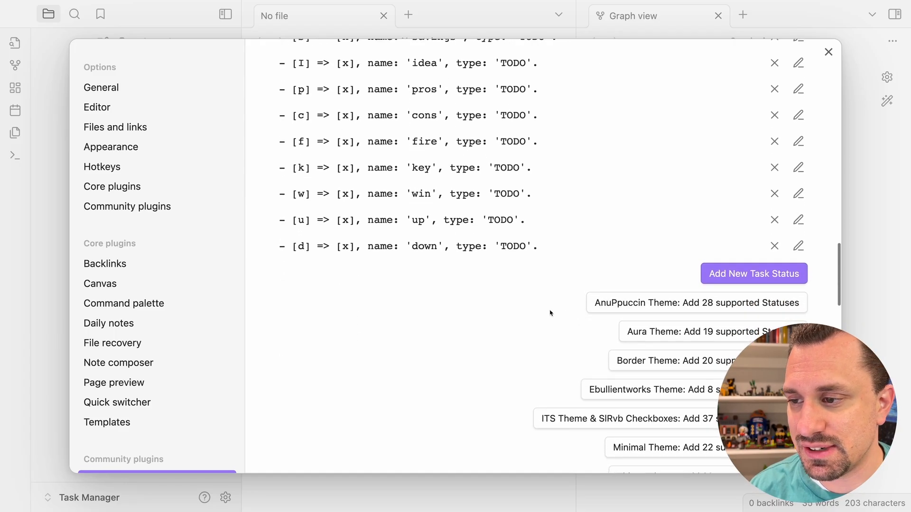
scroll(550, 313, "down", 15)
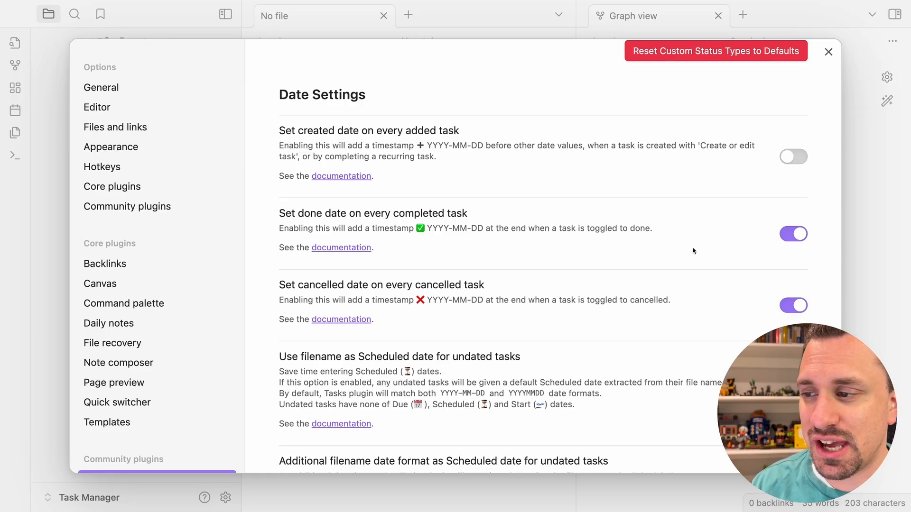
scroll(508, 260, "down", 1)
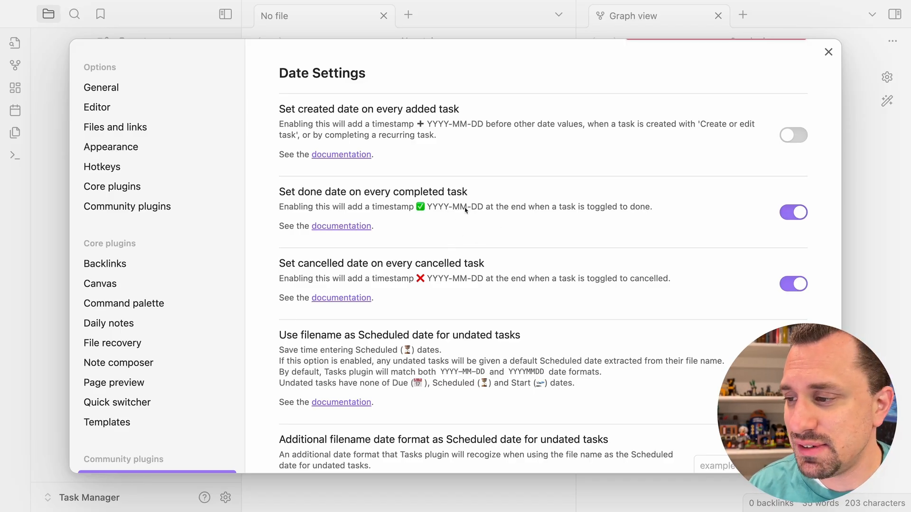
scroll(462, 238, "down", 2)
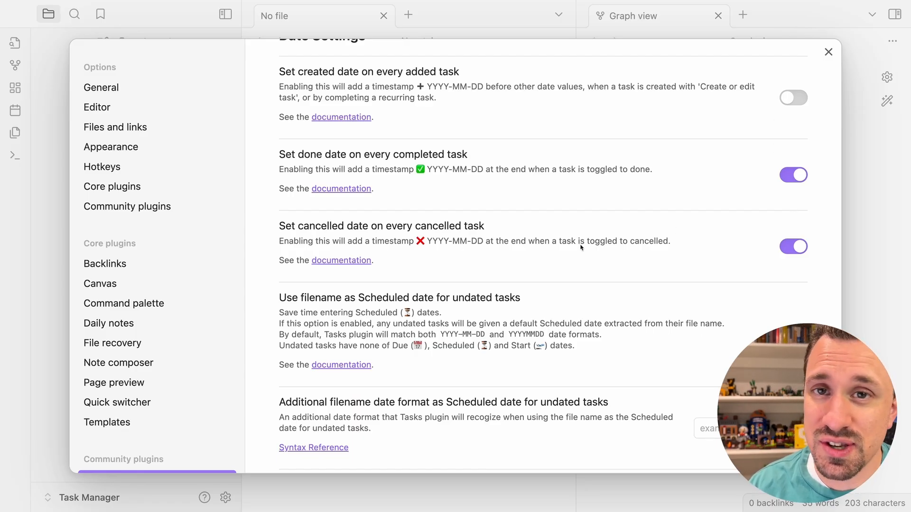
scroll(522, 244, "down", 5)
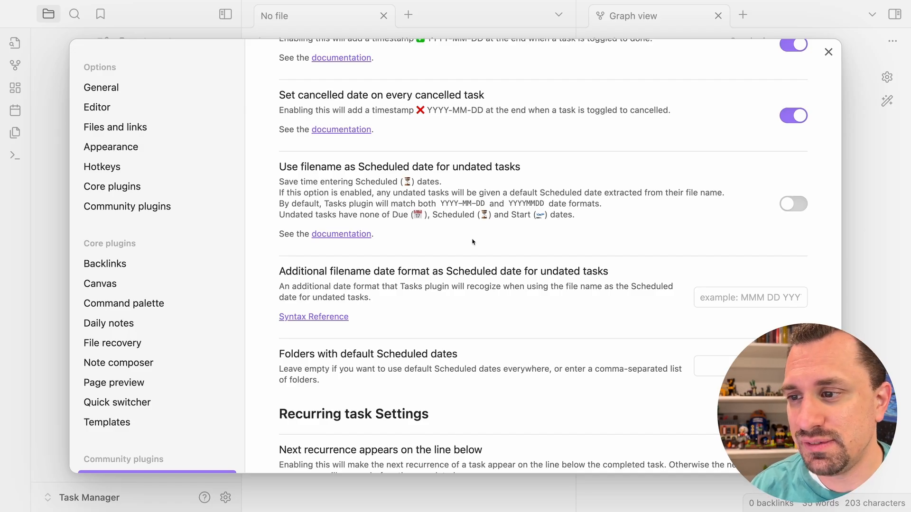
scroll(472, 242, "down", 5)
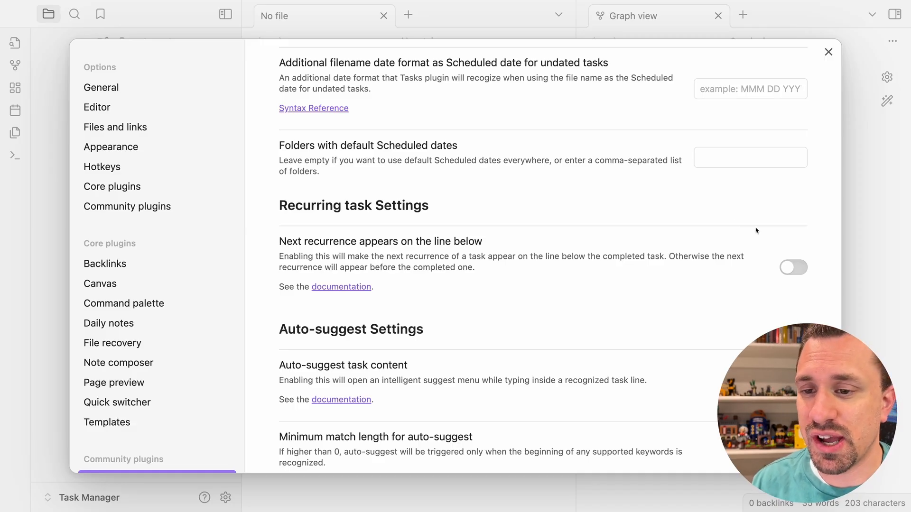
scroll(564, 256, "down", 5)
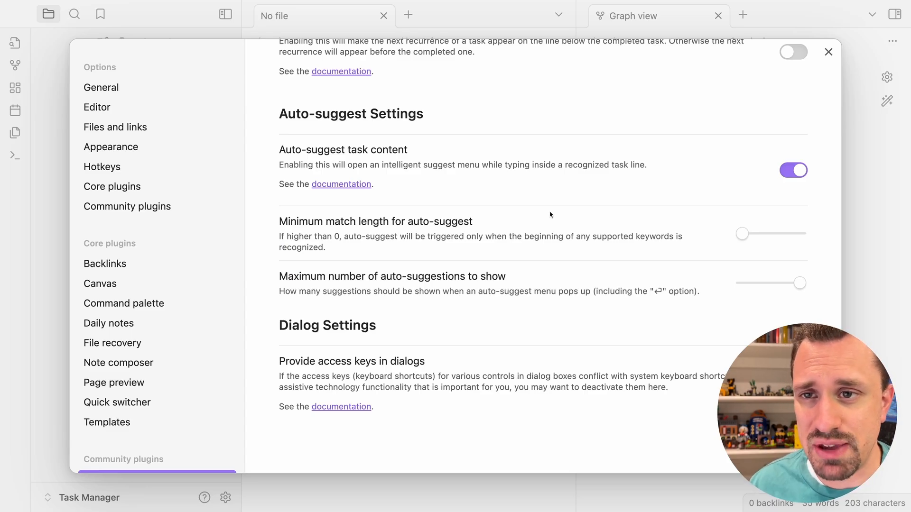
Install and activate the Things community theme, and check the list of core plugins before closing the settings
left_click(114, 149)
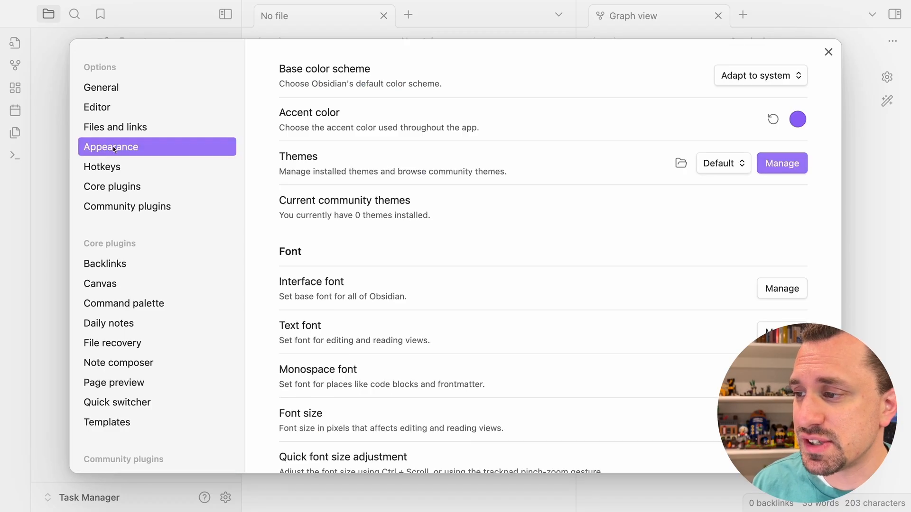
left_click(784, 162)
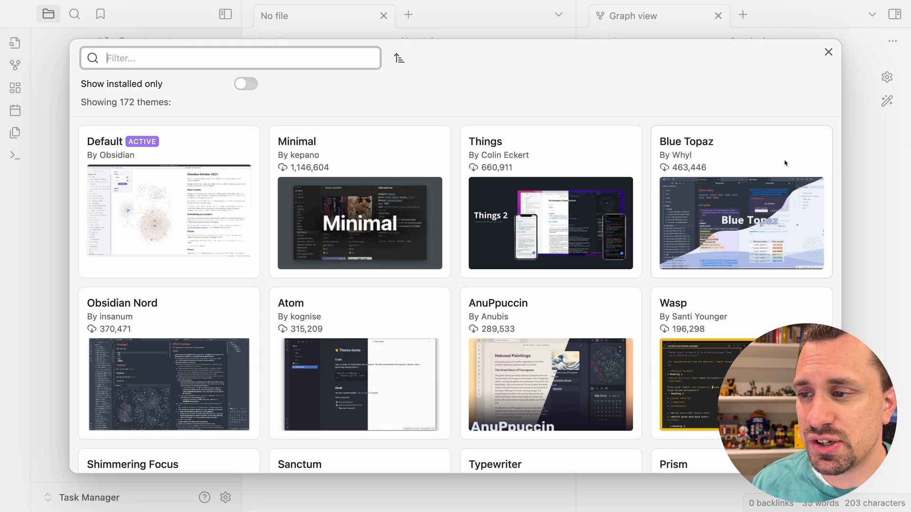
left_click(521, 156)
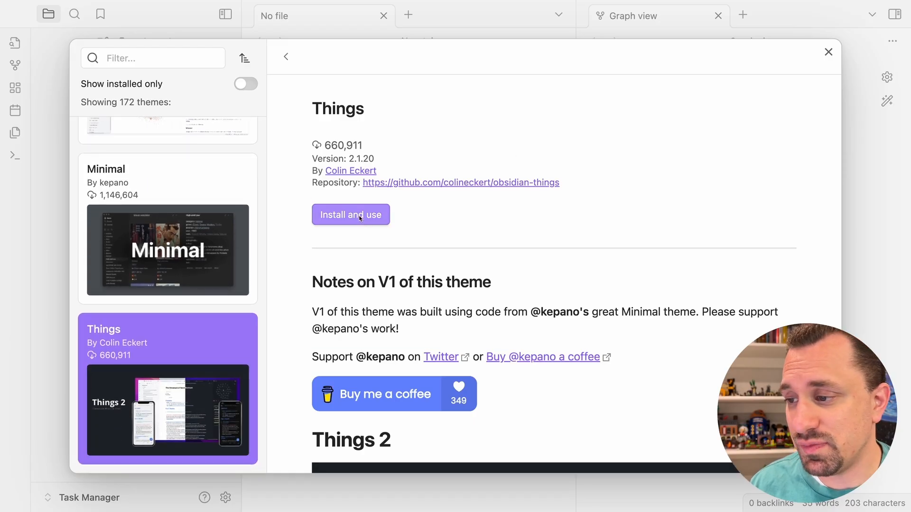
left_click(360, 217)
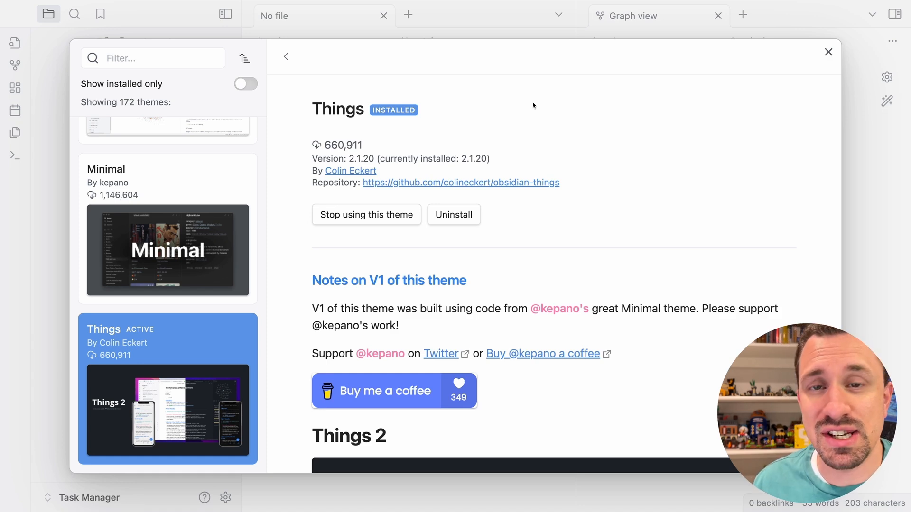
key("Escape")
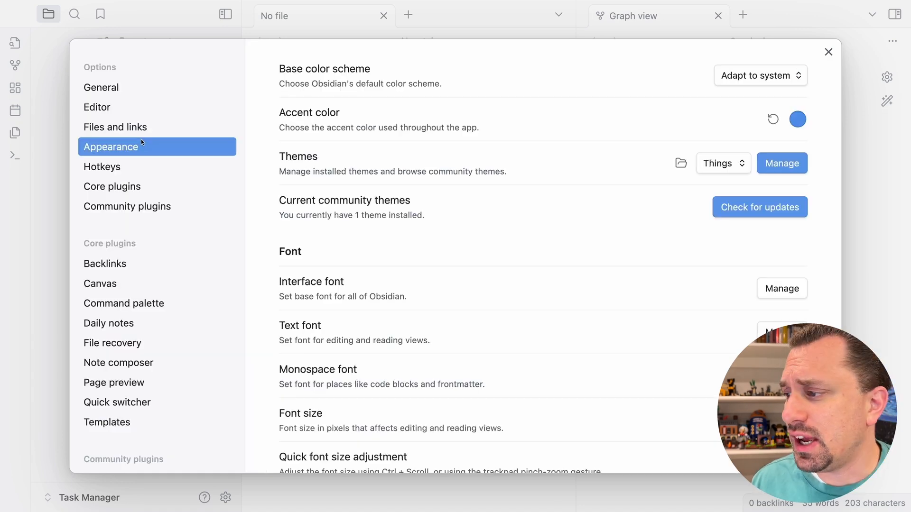
left_click(130, 188)
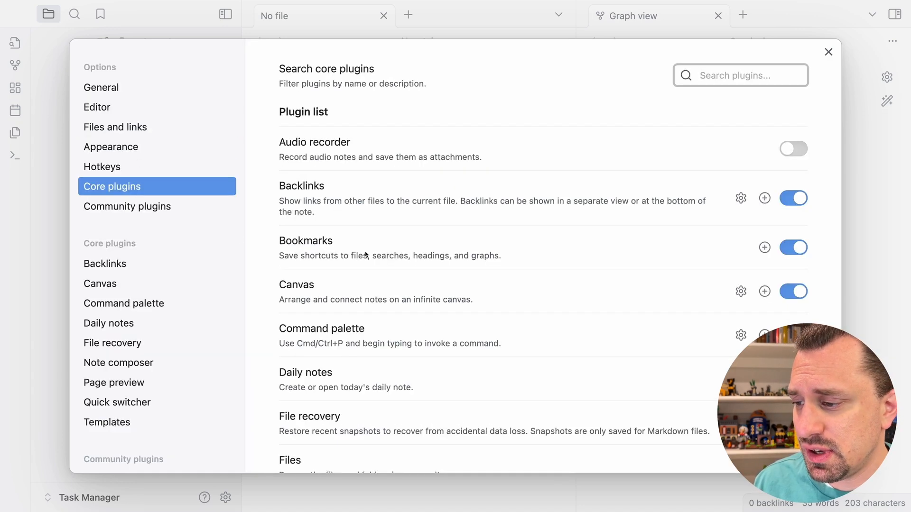
scroll(366, 254, "down", 3)
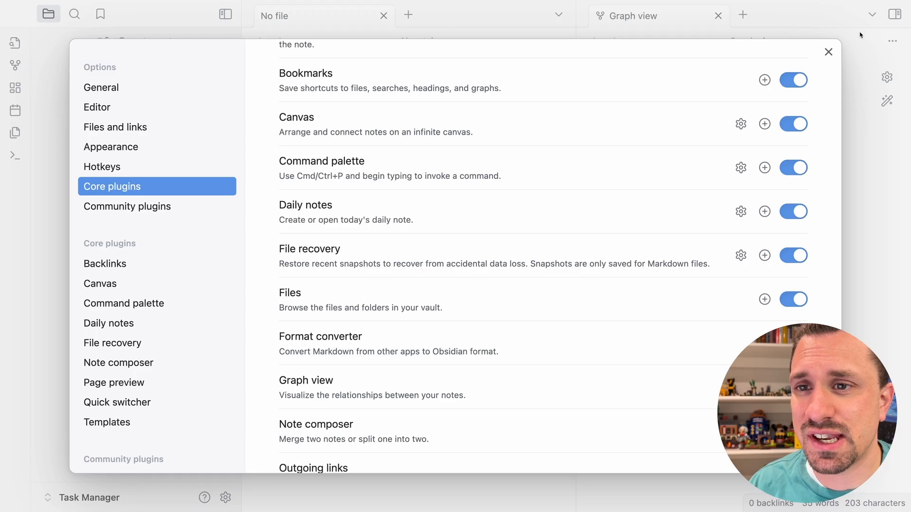
left_click(828, 53)
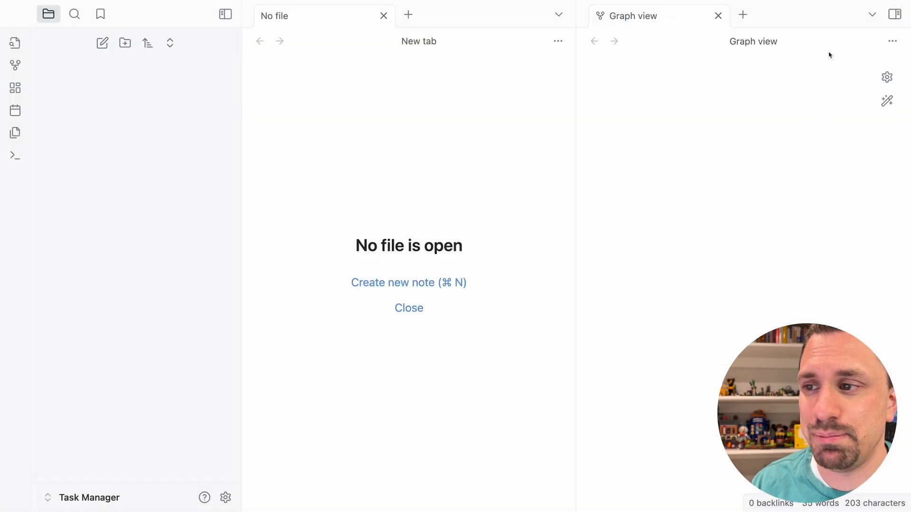
Create a folder named "_templates" in the vault's root
left_click(124, 43)
type("_templates")
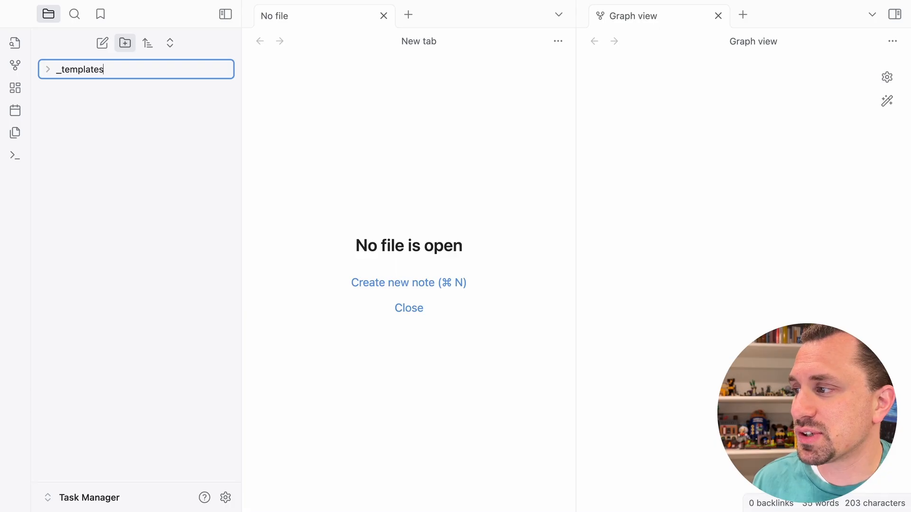
key("Return")
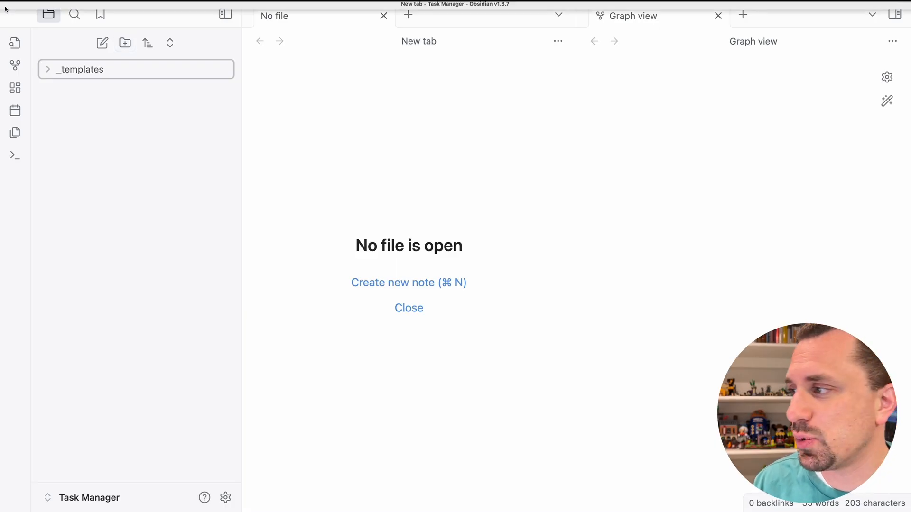
Create a note titled "Daily Note" inside the _templates folder and close the graph view
right_click(79, 67)
left_click(99, 72)
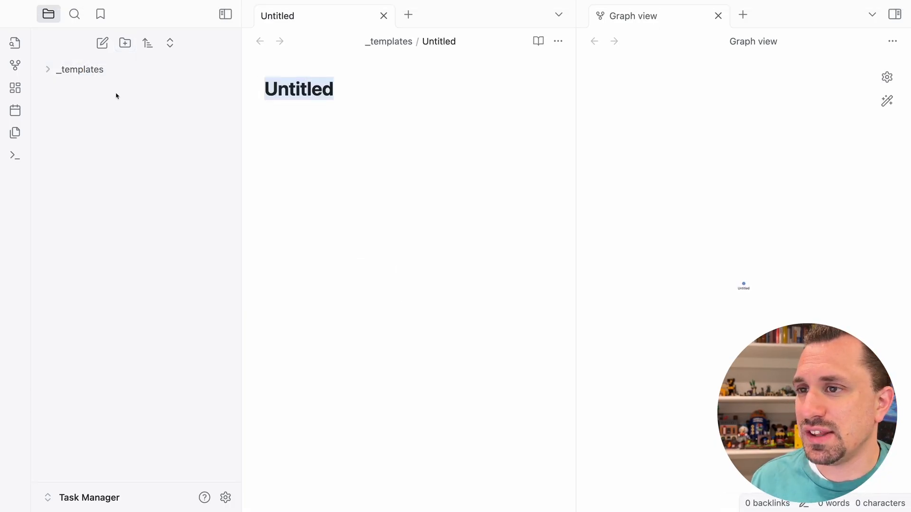
type("Daily Note")
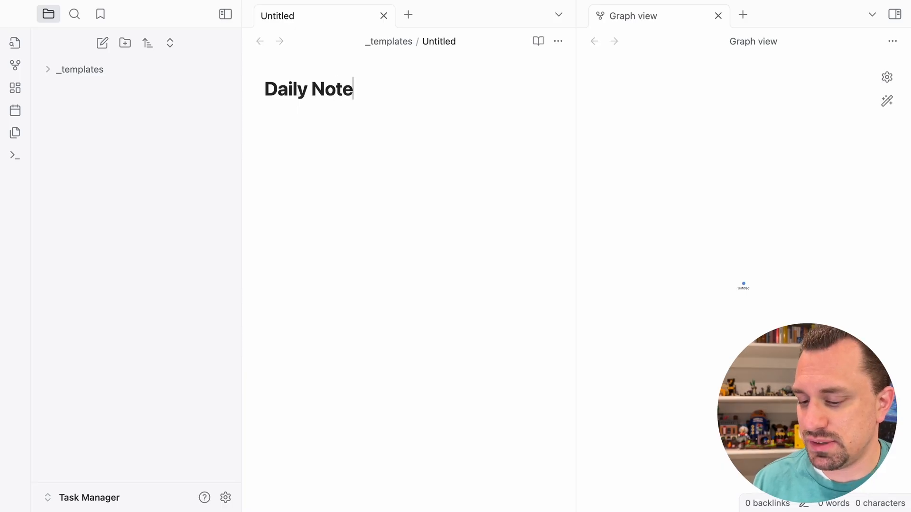
key("Return")
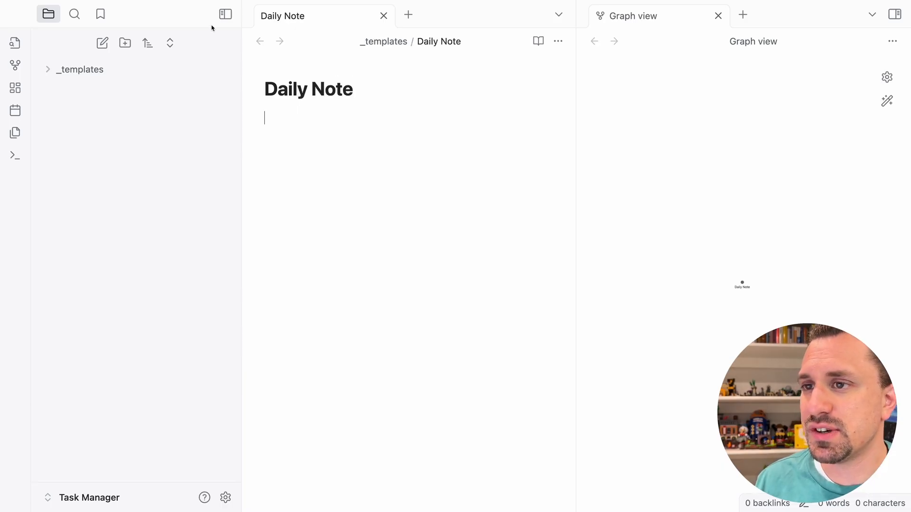
left_click(717, 16)
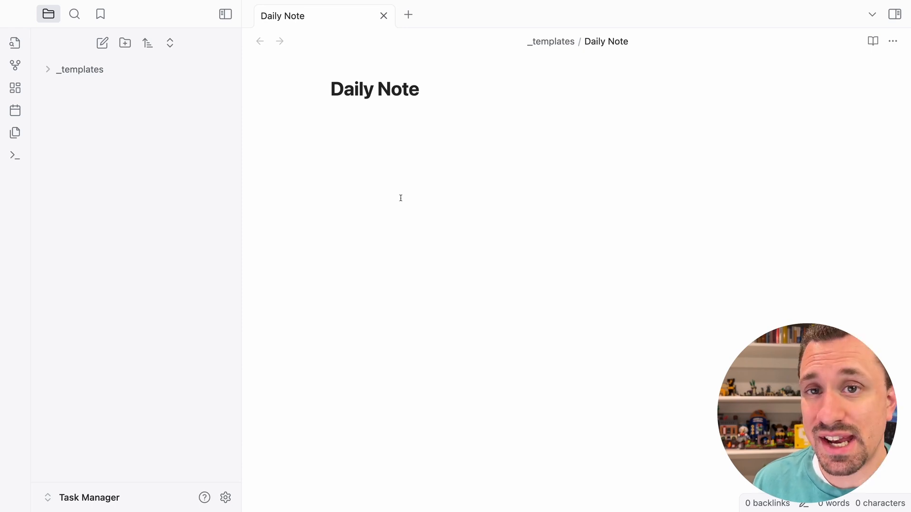
Add a level-two heading "Completed" to the Daily Note template
type("##")
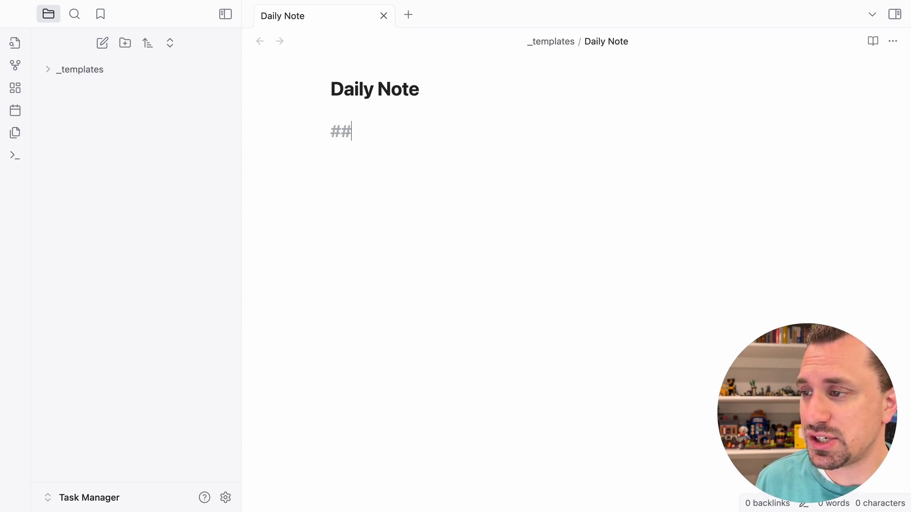
type(" Completed")
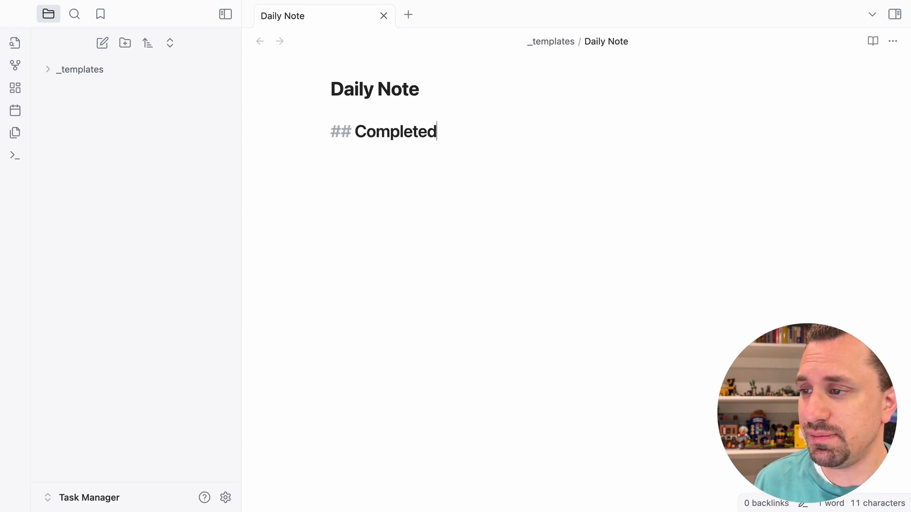
key("Return")
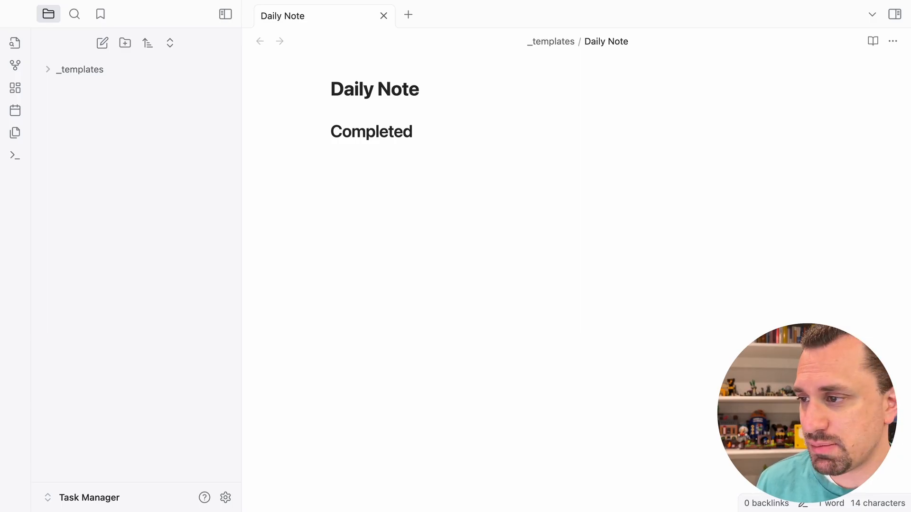
Insert a tasks code block under the Completed heading with the query "done on {{date}}"
type("```")
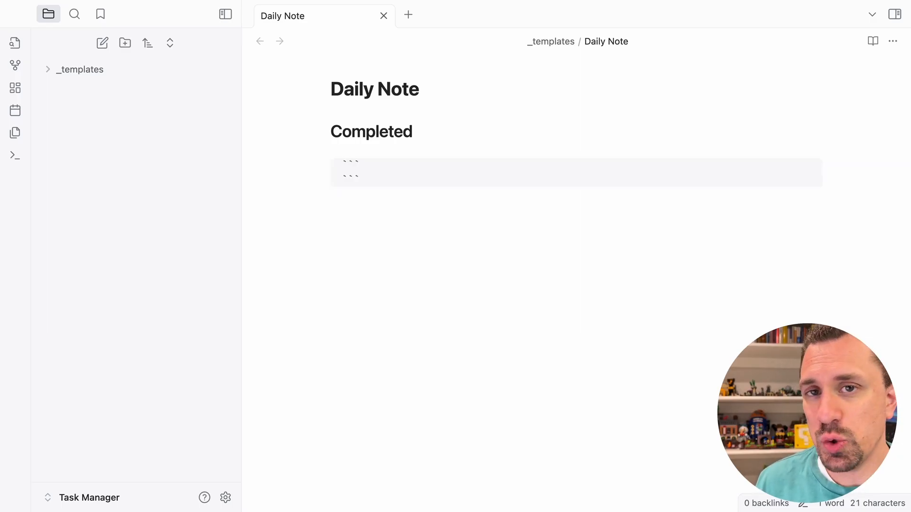
type("tasks")
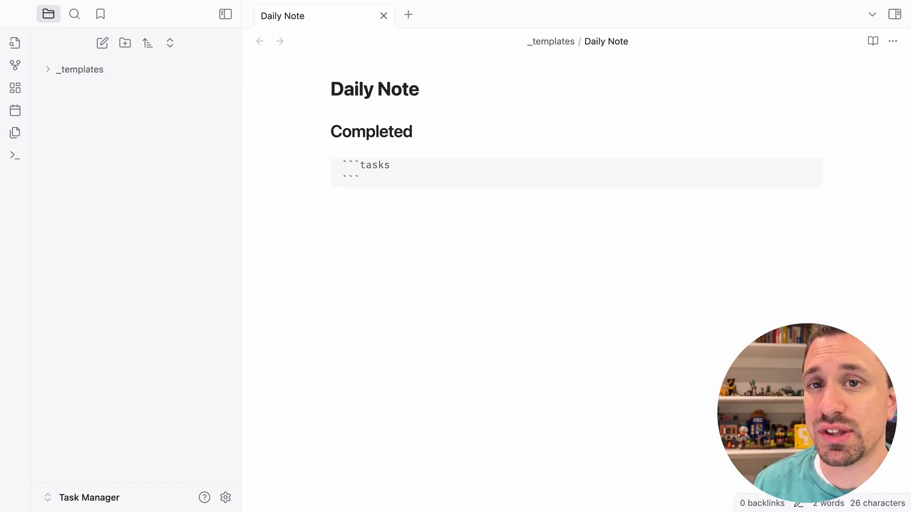
key("Return")
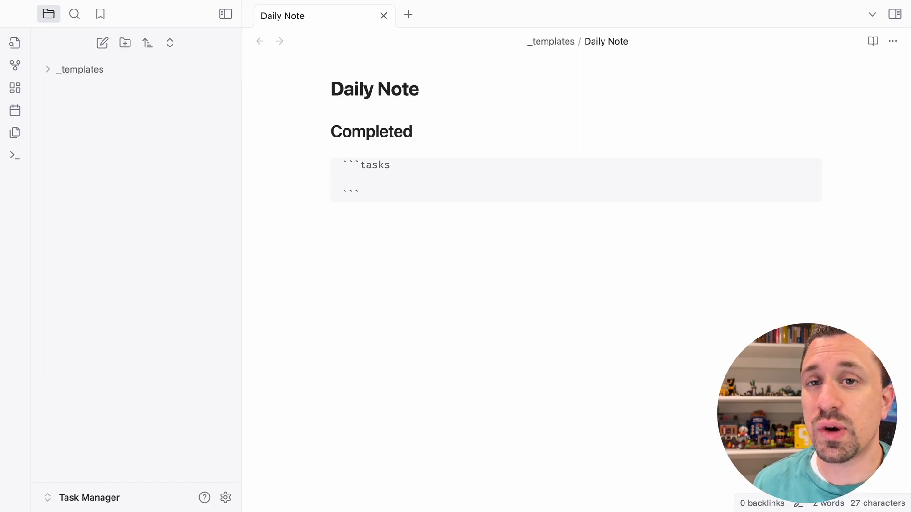
type("done ")
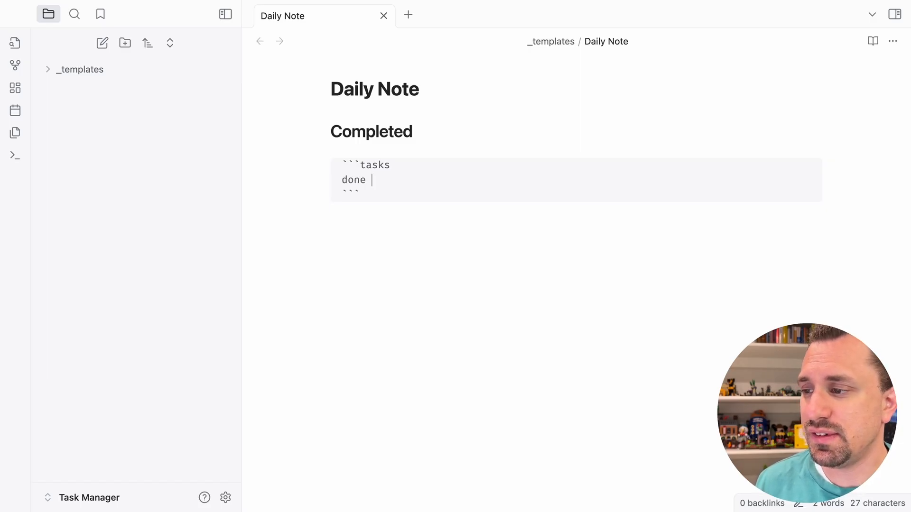
type("on ")
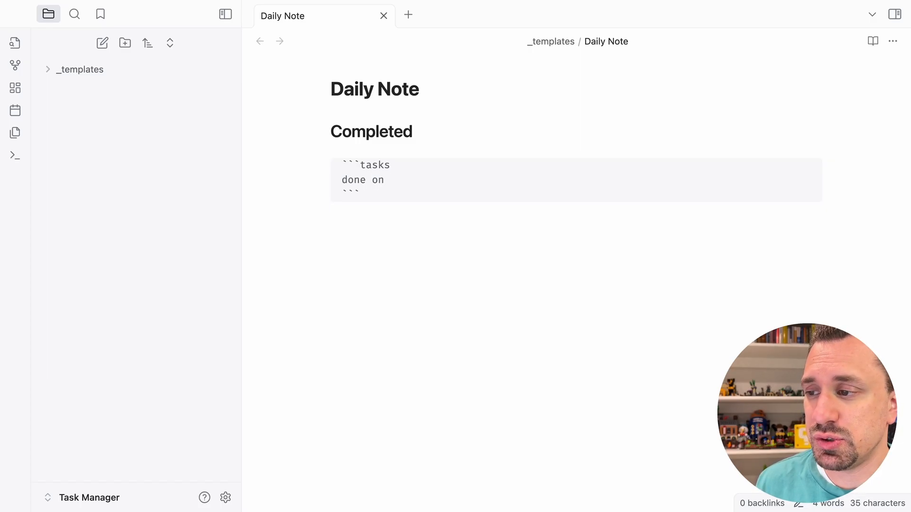
type("{{date")
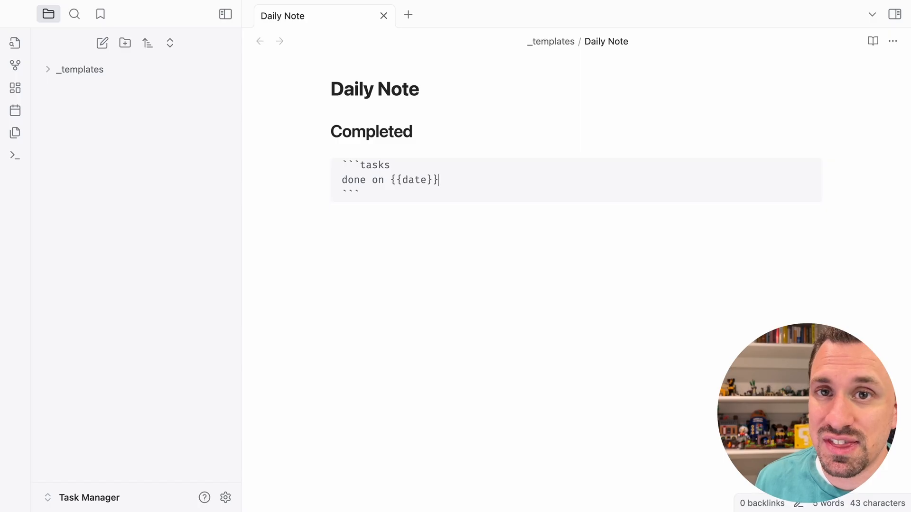
key("Return")
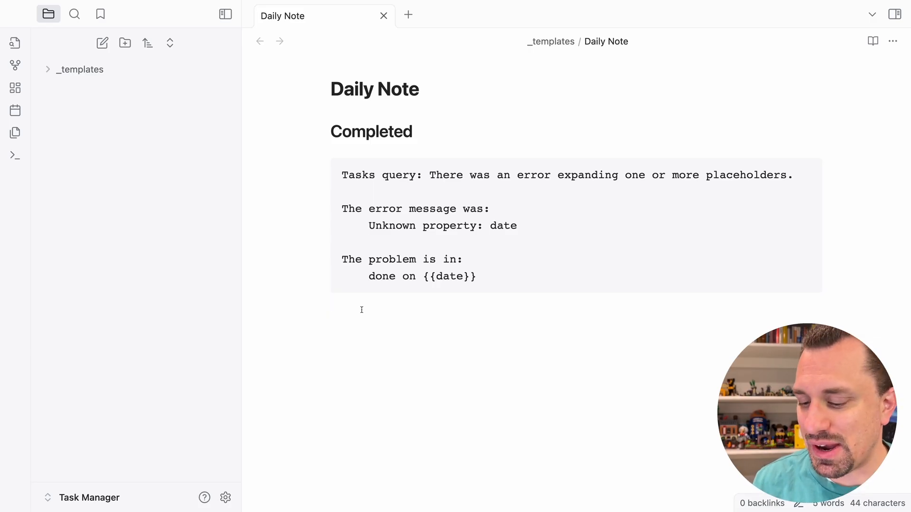
Add a level-two heading "Created" below the tasks query in the Daily Note template
type("#")
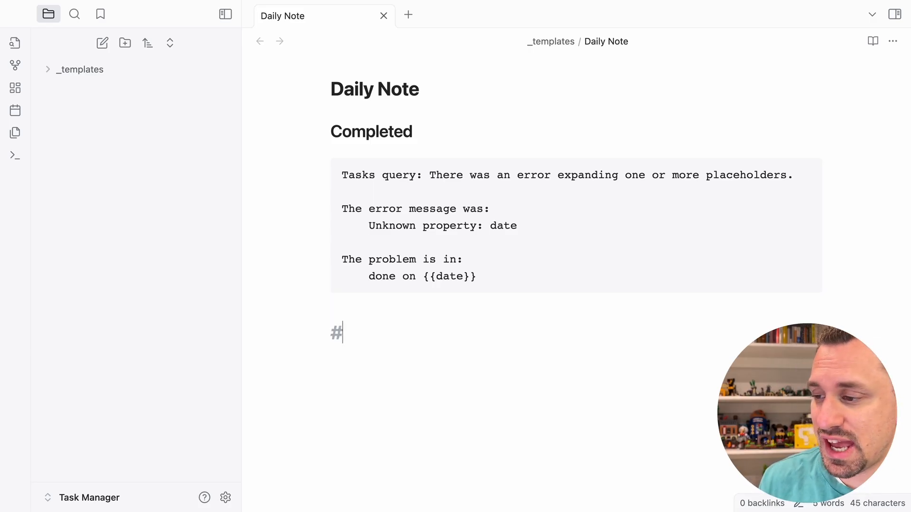
type("# Created")
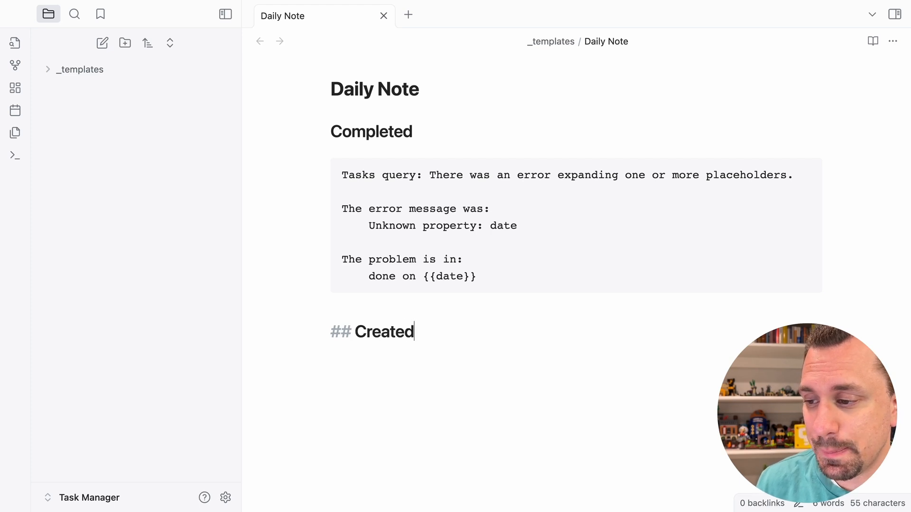
key("Return")
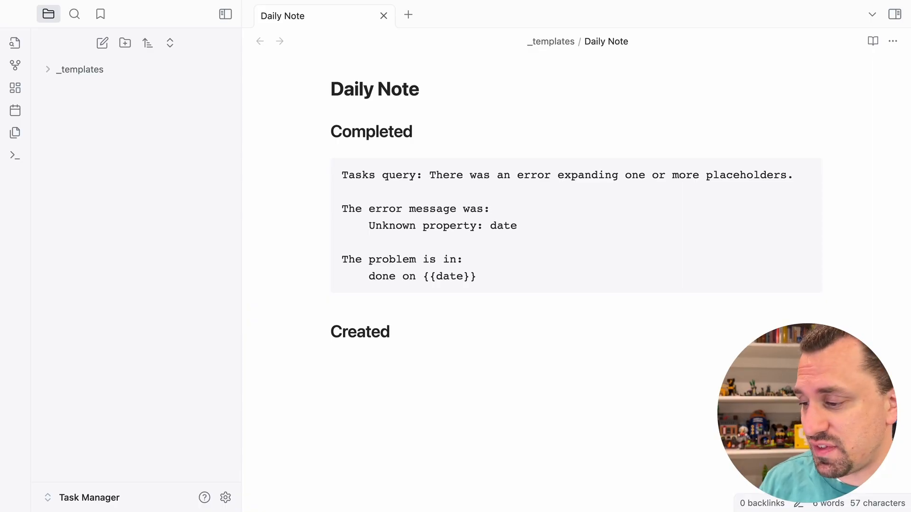
Set the Daily notes core plugin's date format to "YYYY/MM/YYYY-MM-DD ddd"
left_click(225, 497)
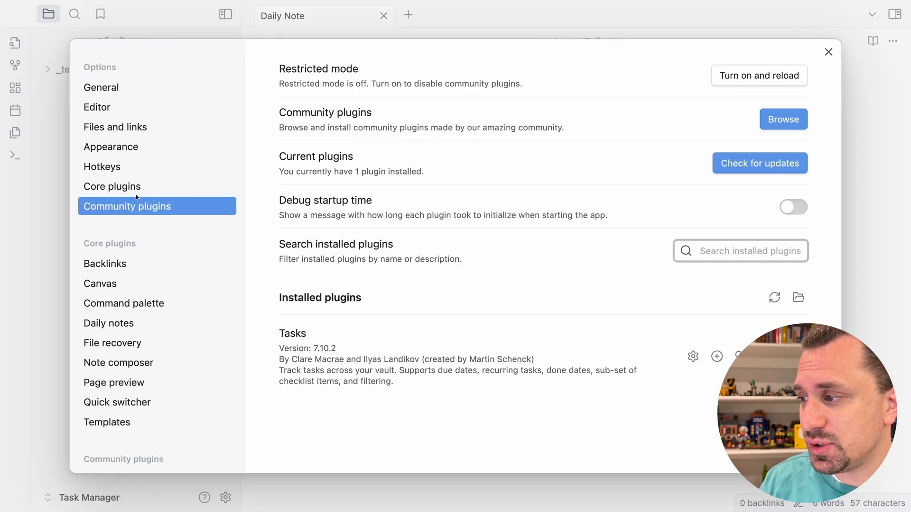
left_click(137, 326)
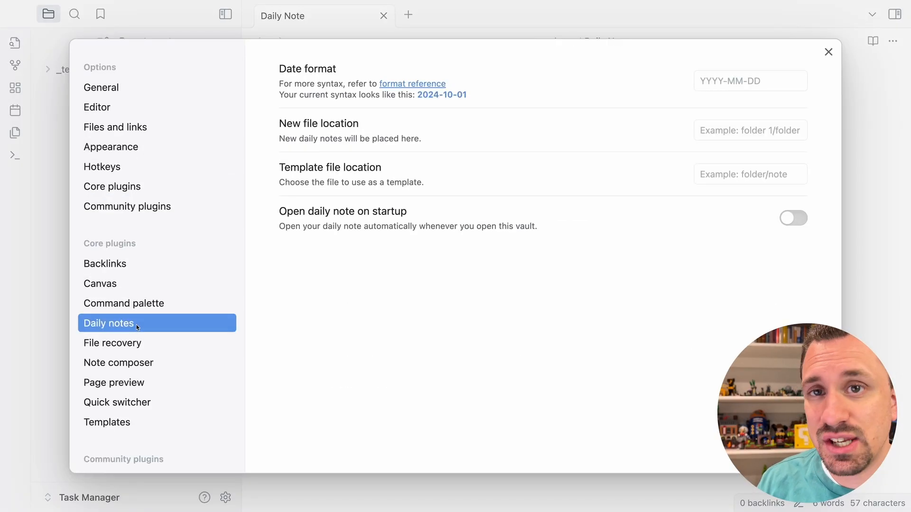
left_click(750, 81)
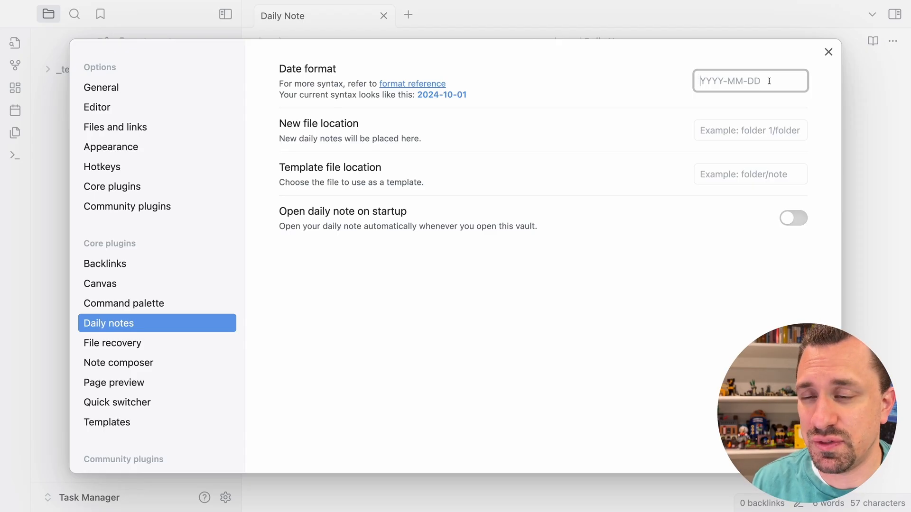
type("YYYY")
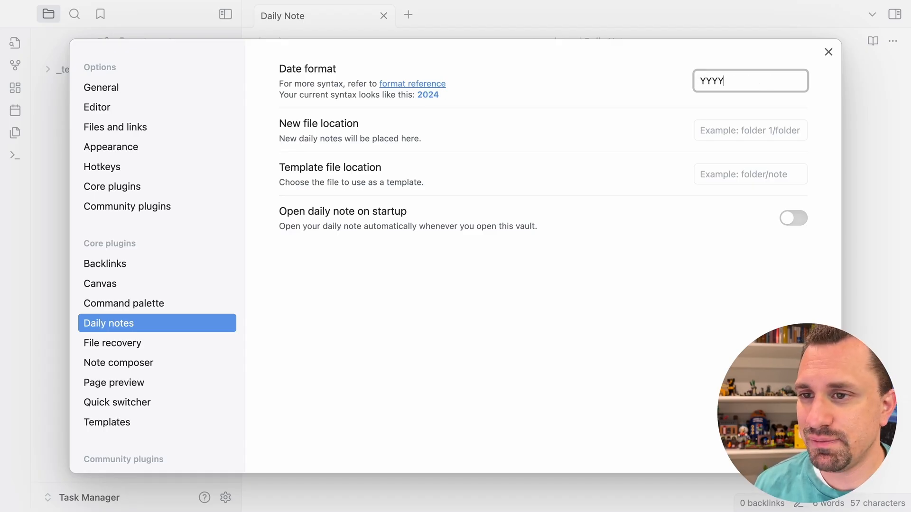
type("/")
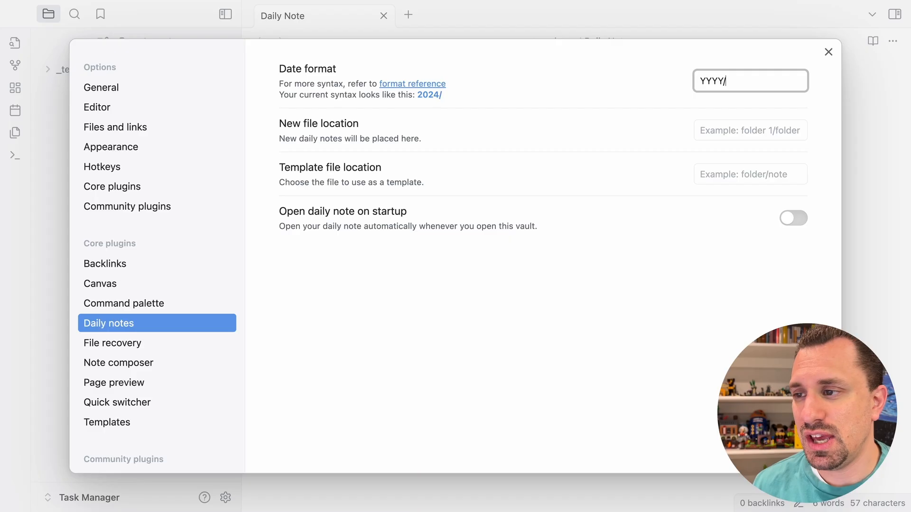
type("MM")
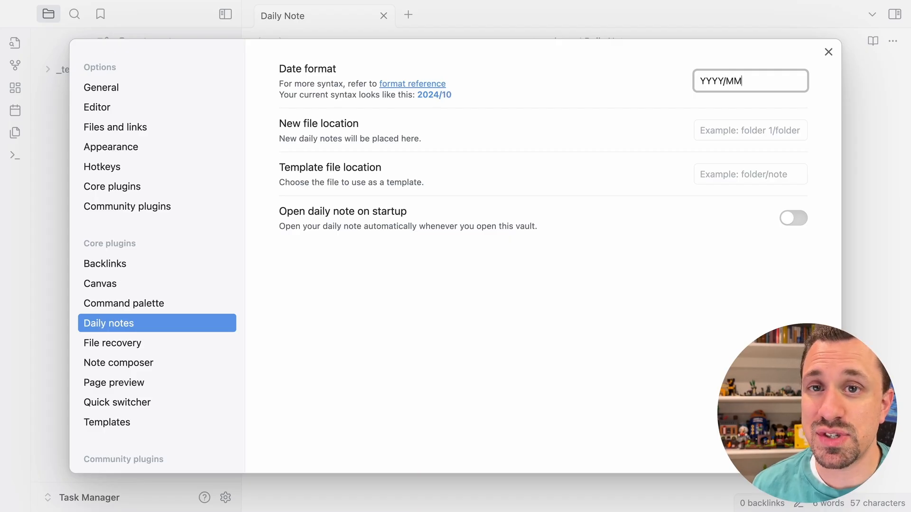
type("/")
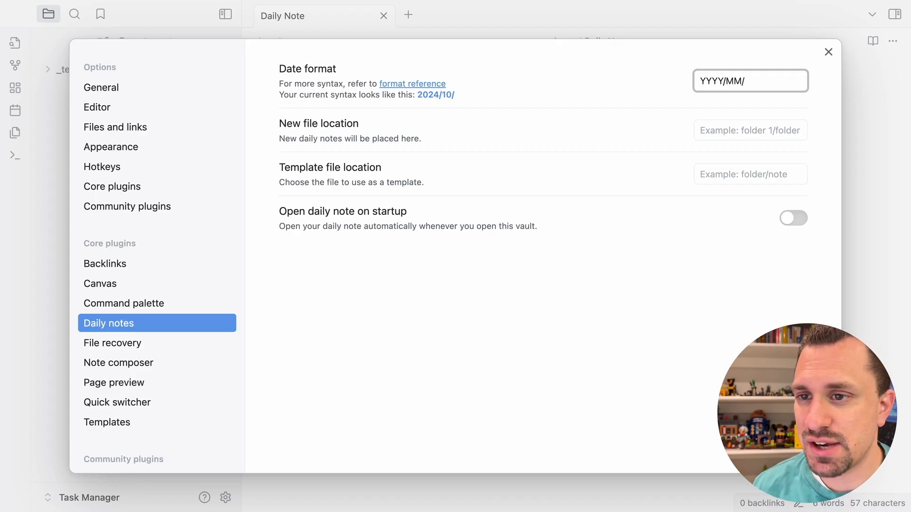
type("YYY")
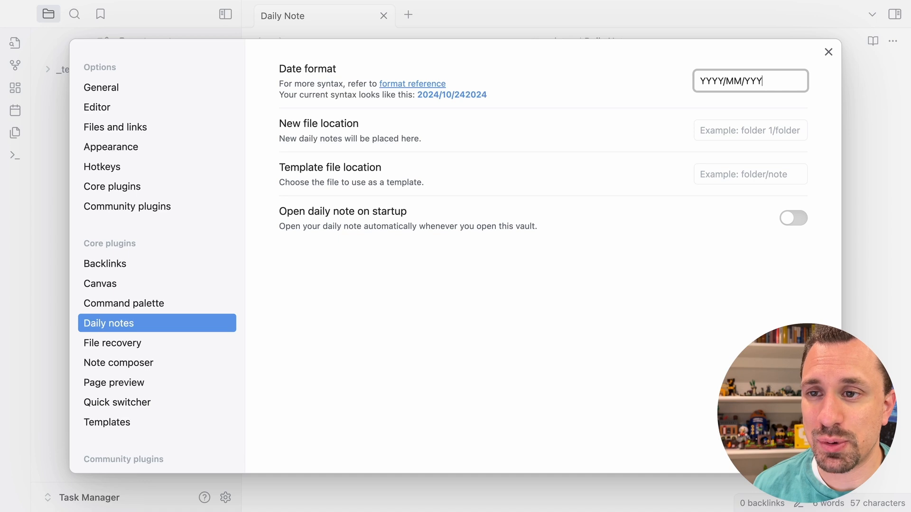
type("Y")
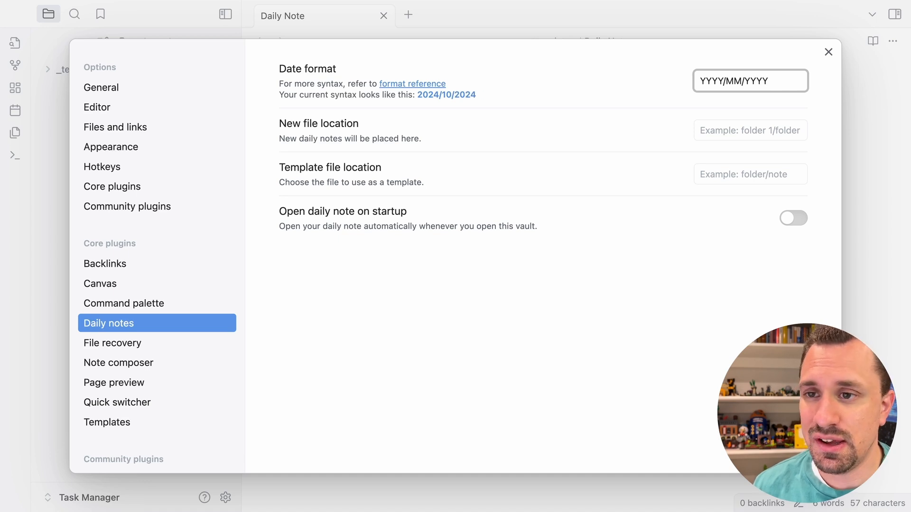
type("-MM")
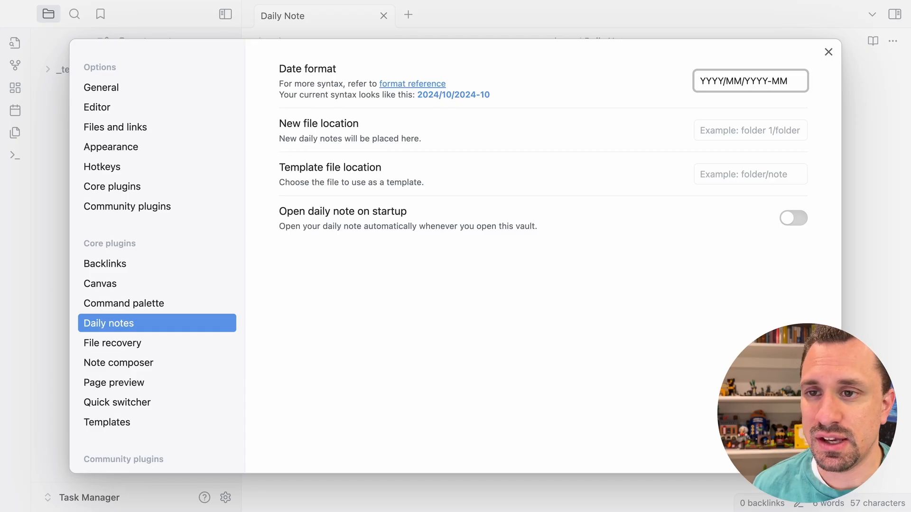
type("-DD")
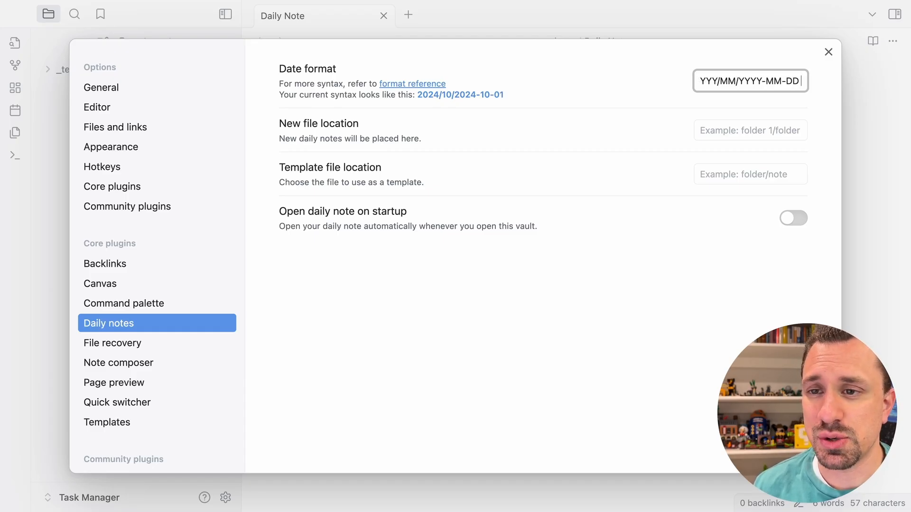
type(" ddd")
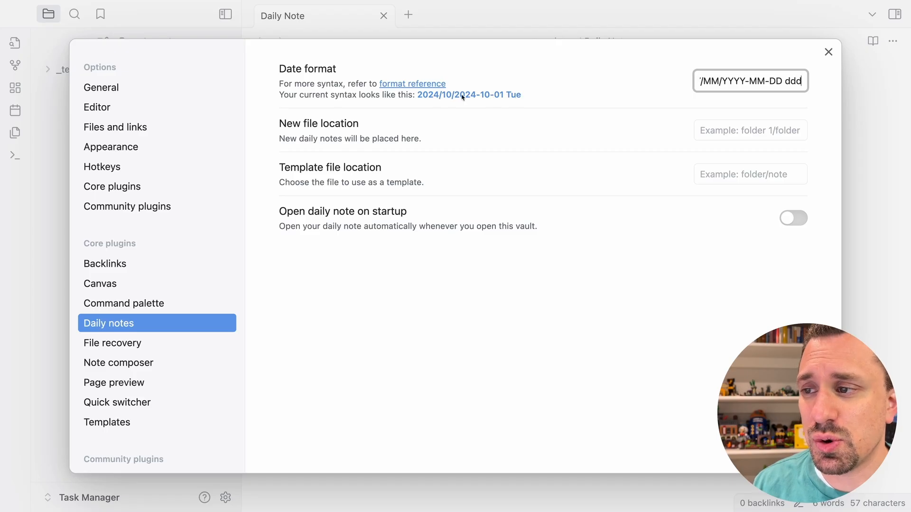
left_click(515, 97)
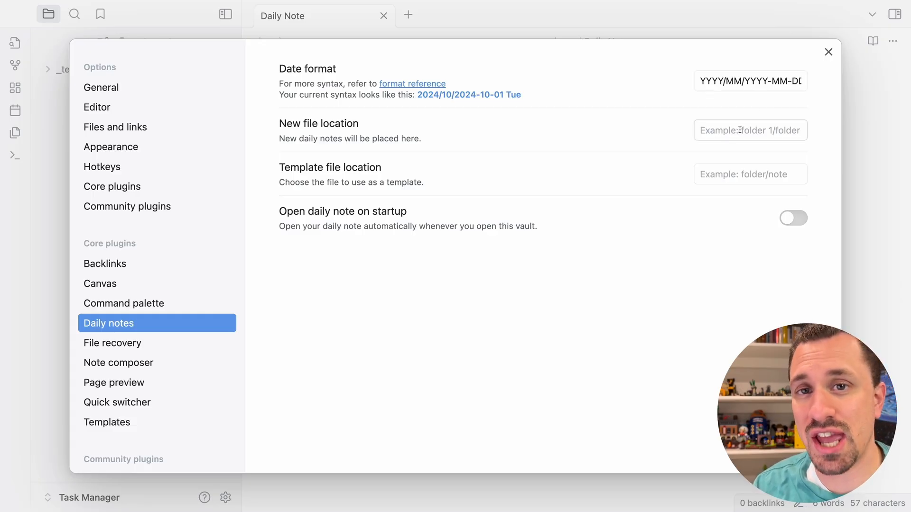
left_click(739, 82)
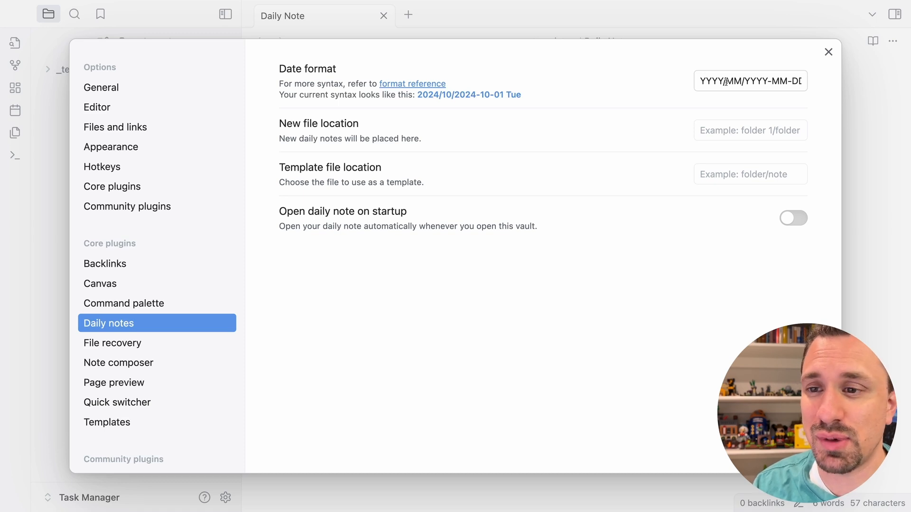
Use "_templates/Daily Note" as the daily note template, enable opening the daily note on startup, and close the settings
left_click(731, 176)
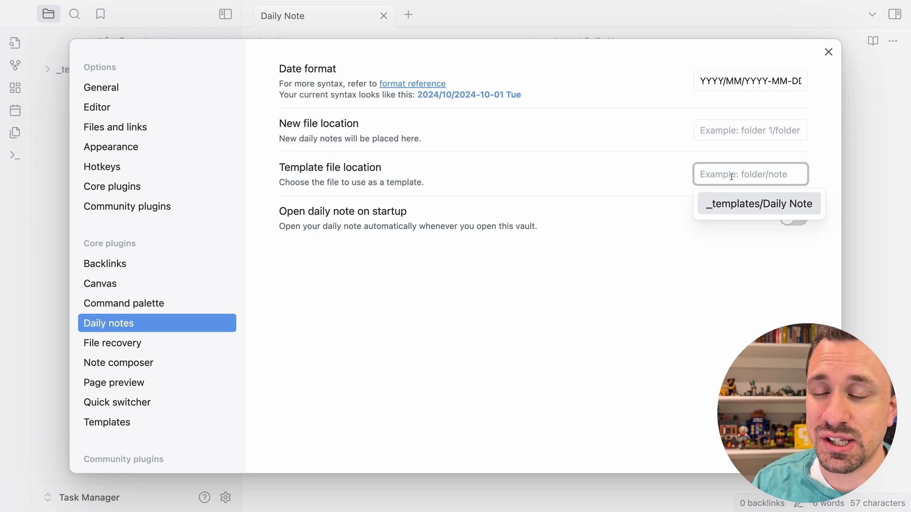
left_click(742, 211)
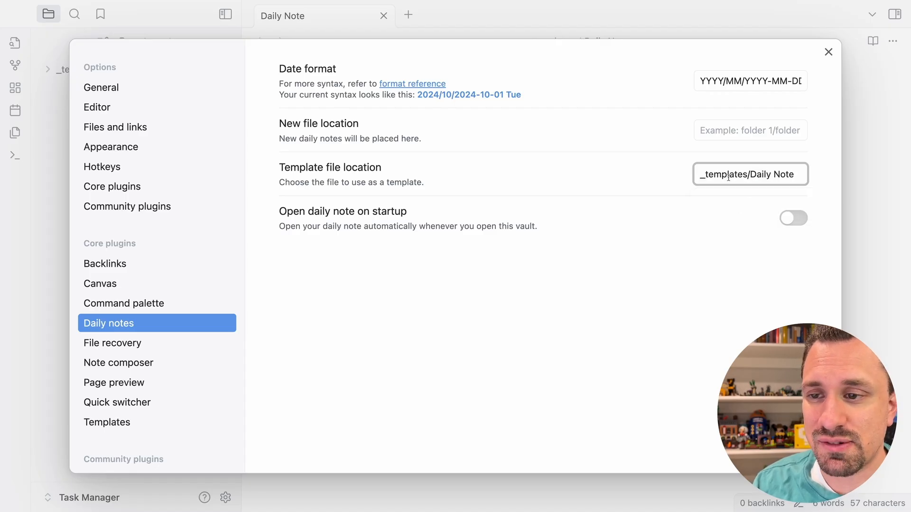
left_click(790, 223)
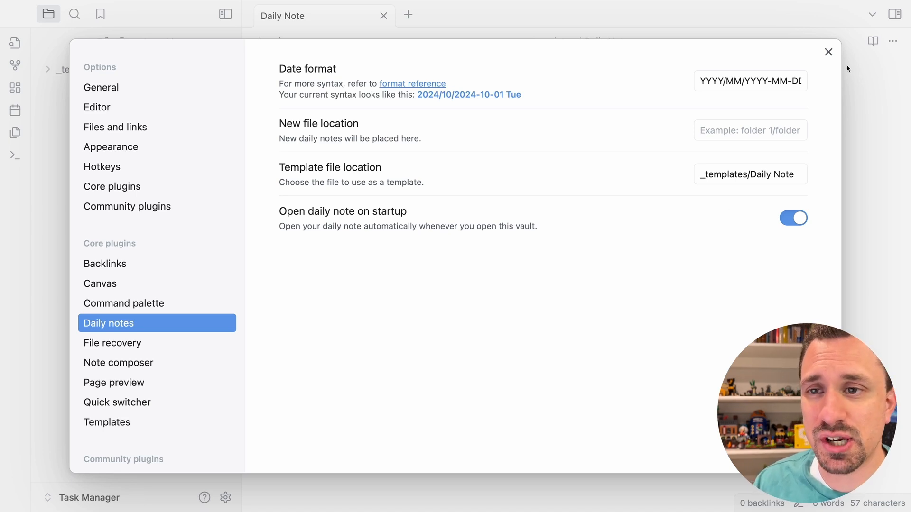
left_click(830, 53)
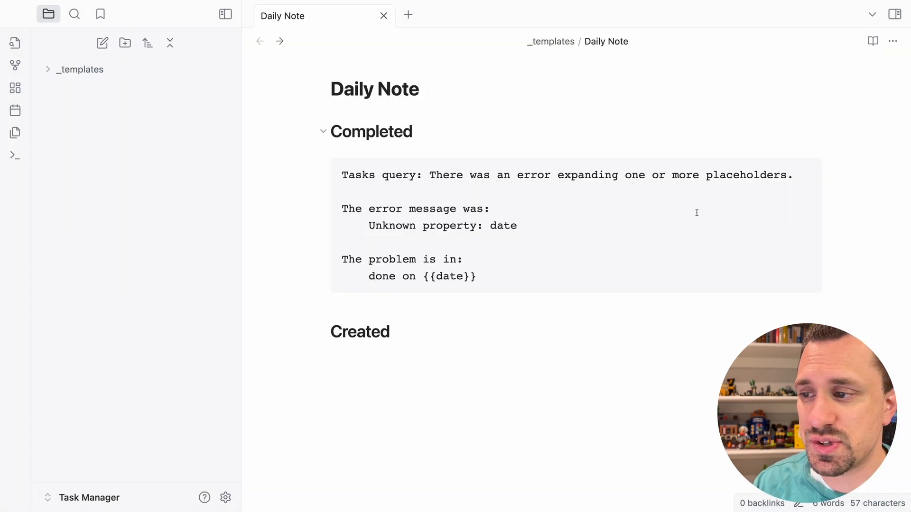
Create today's daily note and inspect its location in the 2024/10 folders and the date in its Completed query
left_click(16, 111)
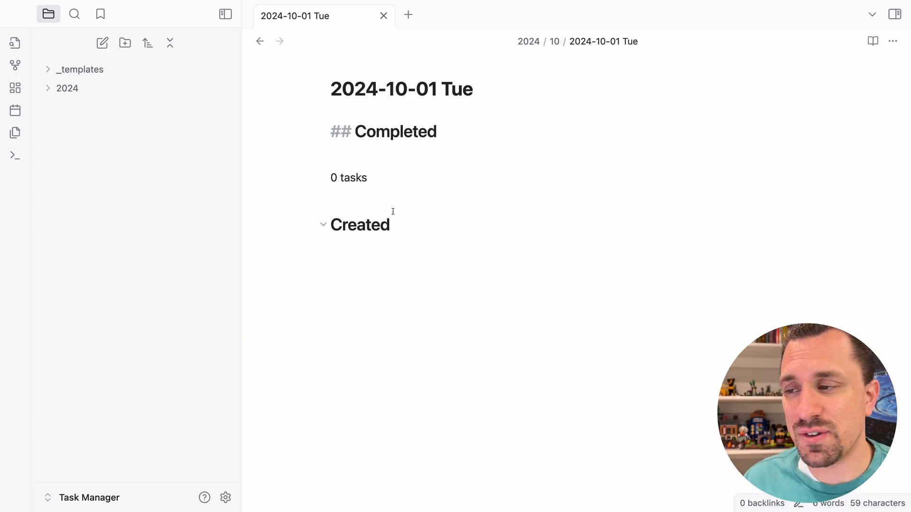
left_click(48, 89)
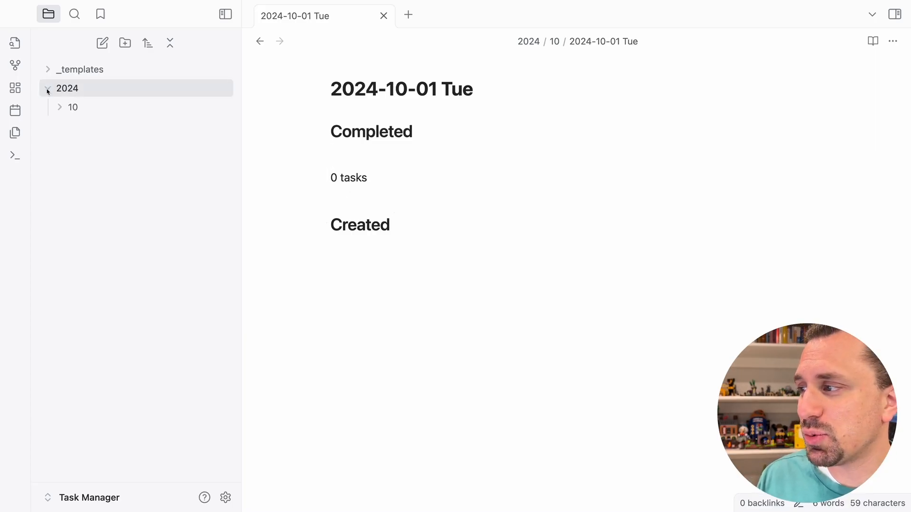
left_click(61, 107)
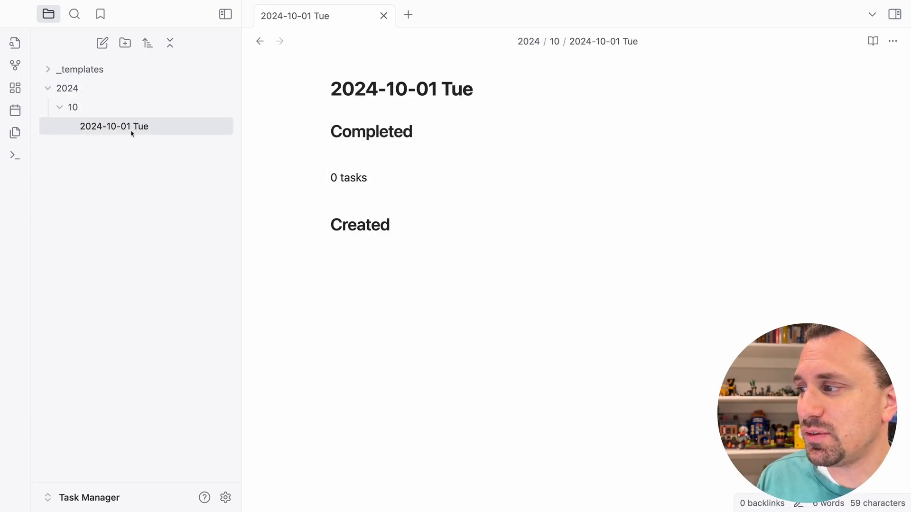
left_click_drag(472, 92, 337, 89)
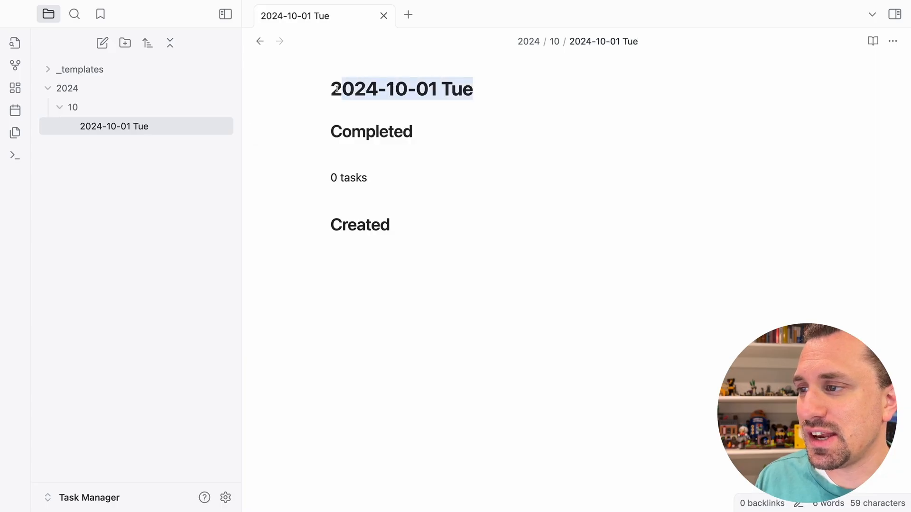
left_click(440, 134)
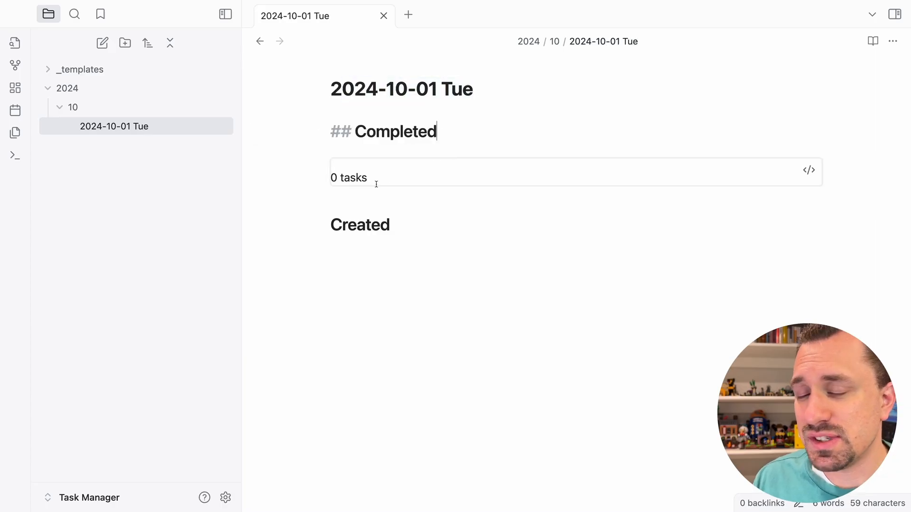
left_click(368, 150)
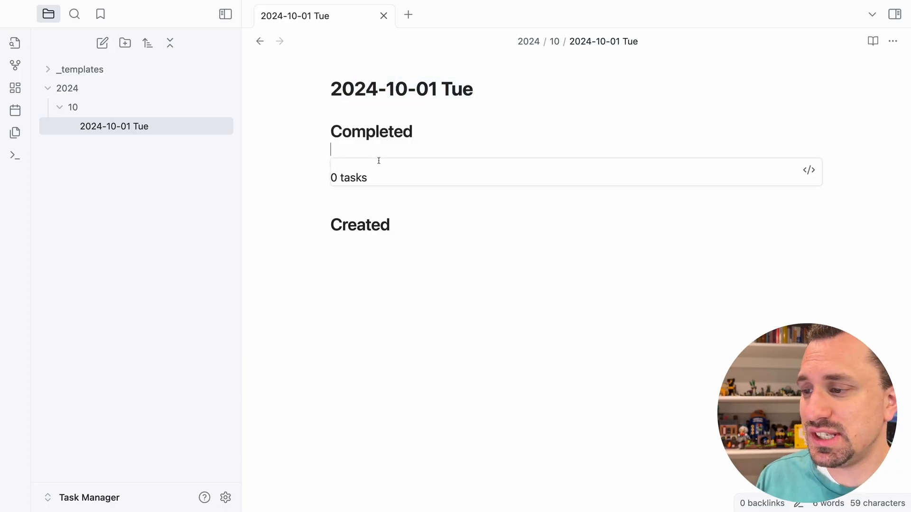
key("Down")
left_click_drag(392, 179, 450, 180)
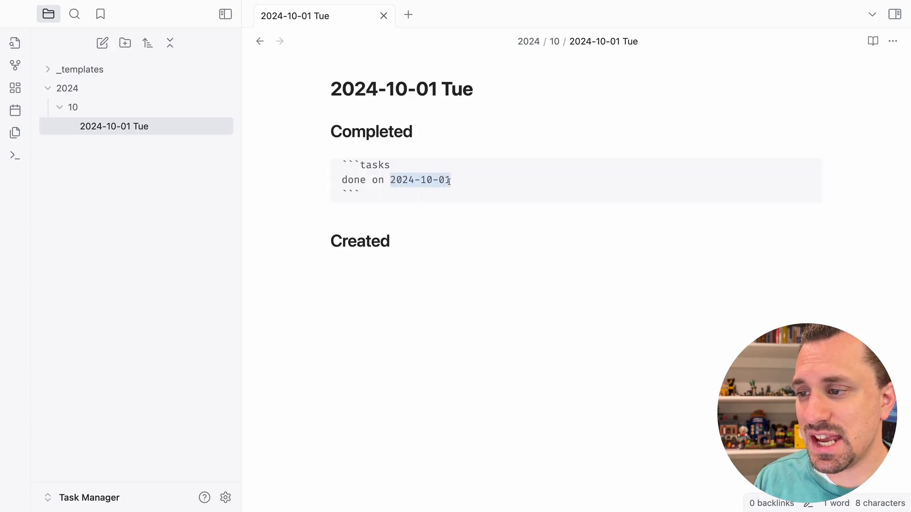
Under Created, add tasks "A brand new task", "Another task", "Yet another task", "So many tasks", "So many tasks, it hurts" and "So on and so forth"
left_click(394, 272)
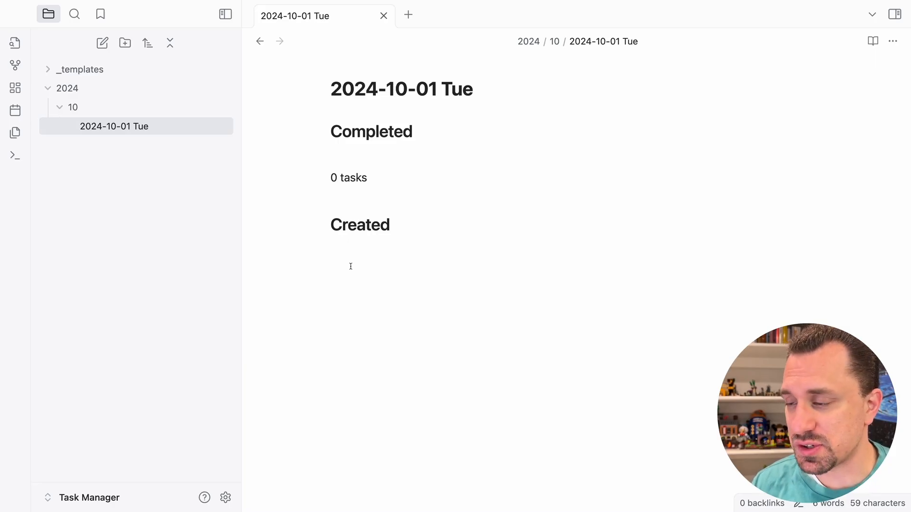
type("-")
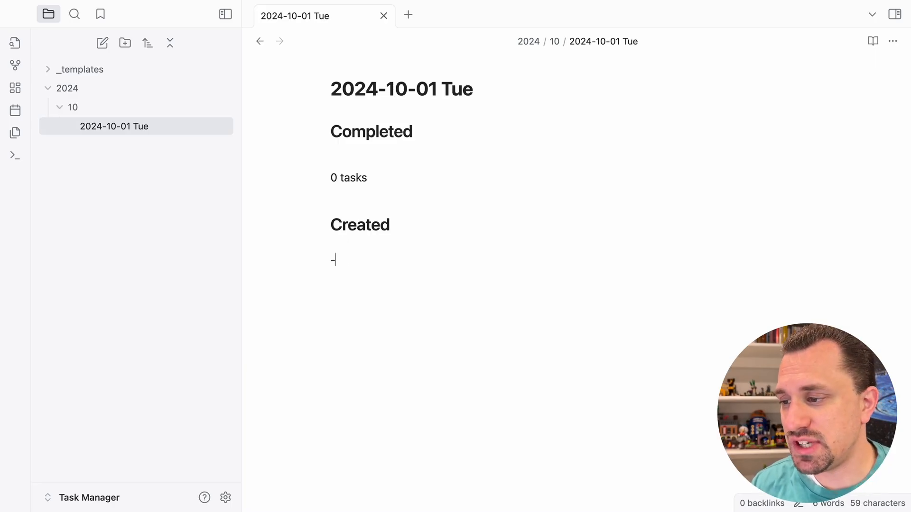
type(" [")
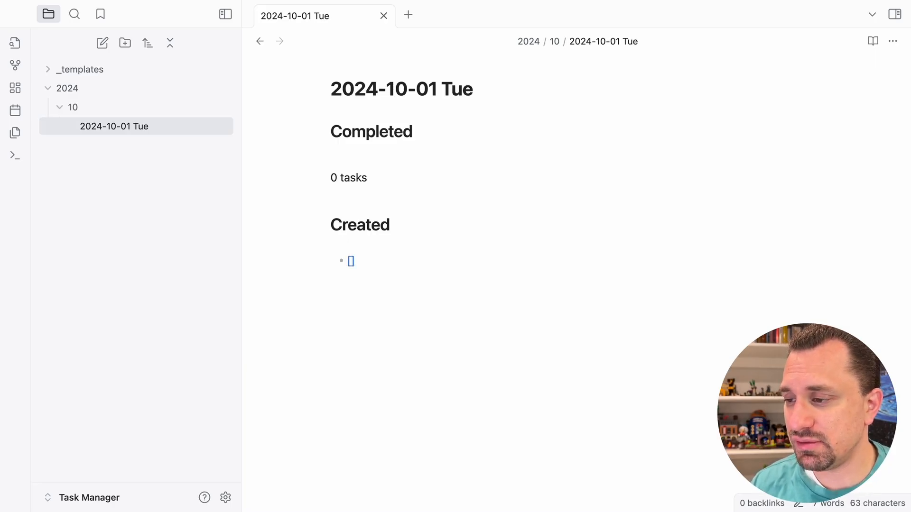
type(" ]")
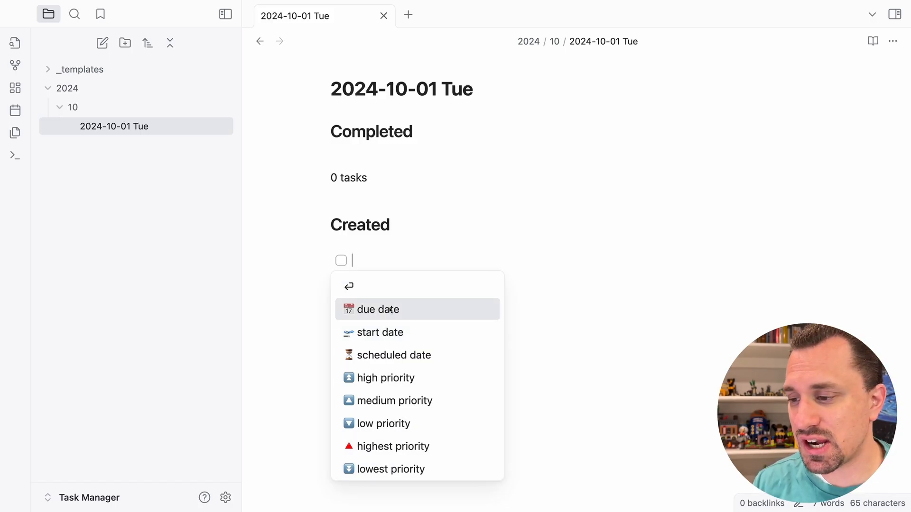
left_click(367, 260)
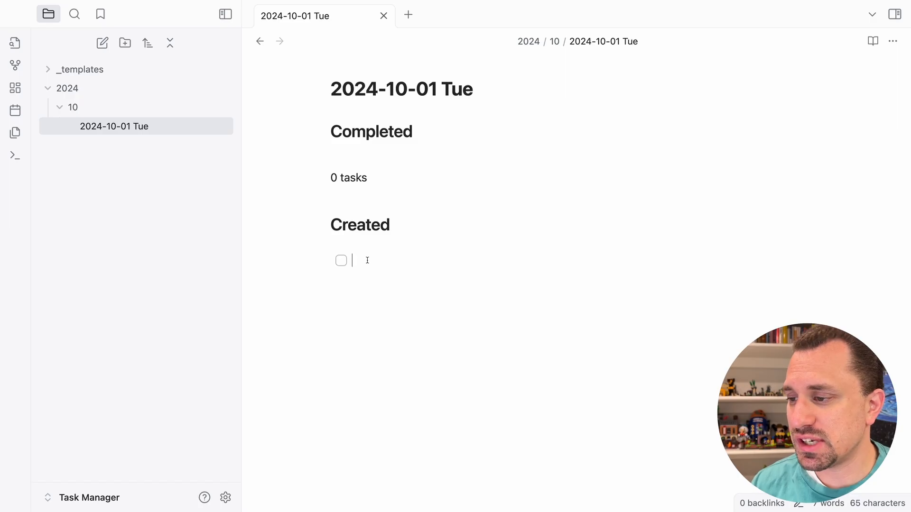
type("A brand new task")
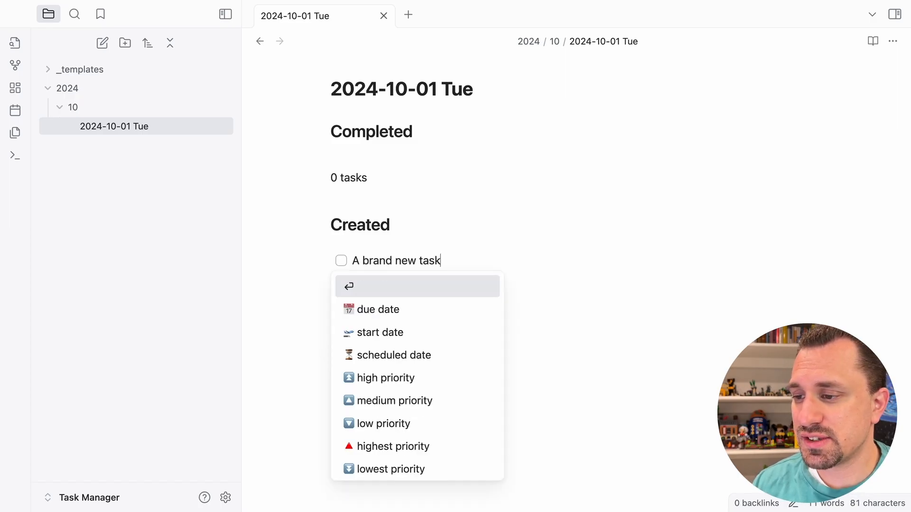
key("Return")
type("Another task")
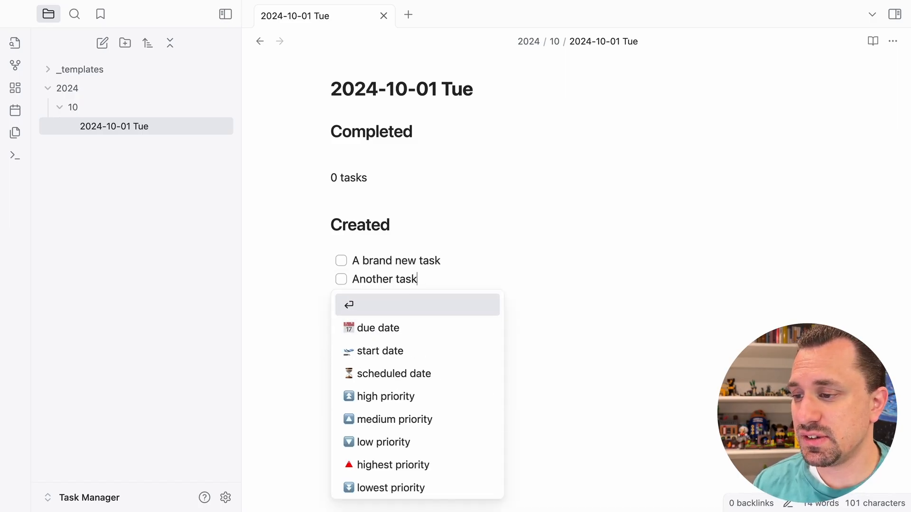
key("Return")
type("Yet another task")
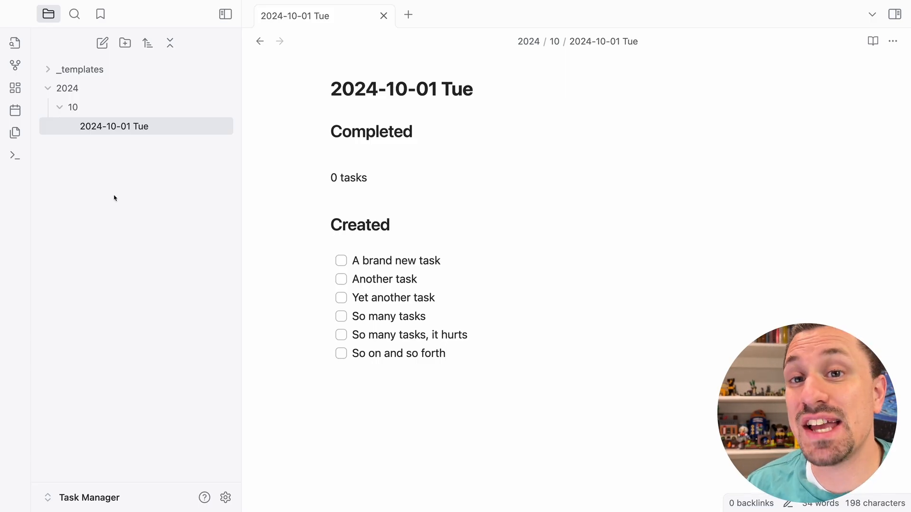
Collapse the 2024 folder and create a new folder named "_utilities" at the vault's top level
left_click(57, 88)
left_click(124, 43)
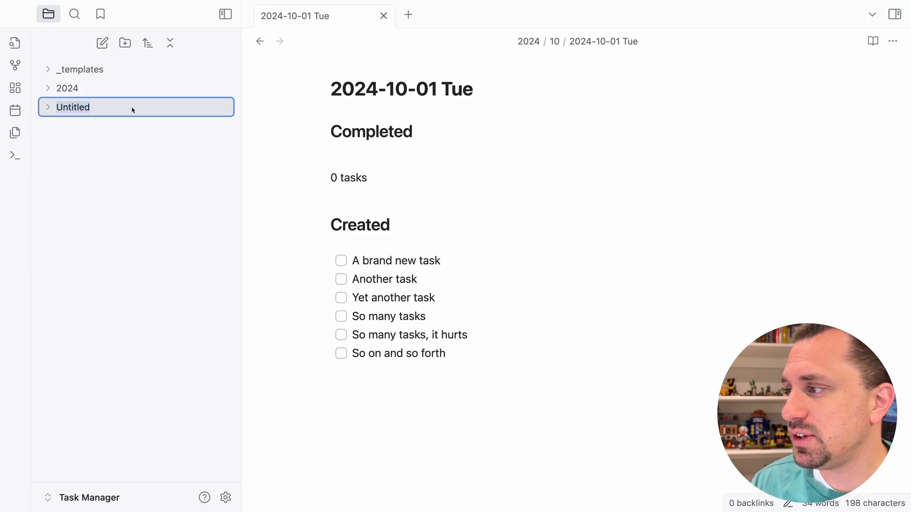
type("_u")
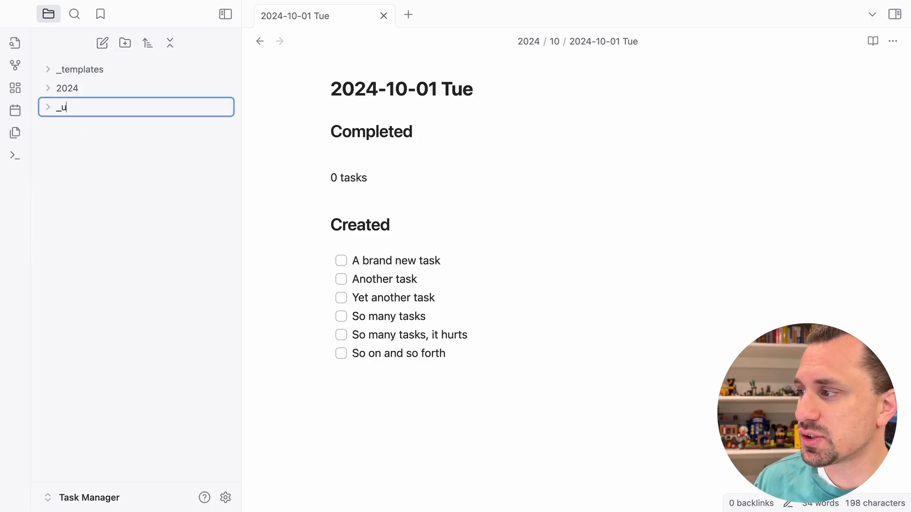
type("tilities")
key("Return")
Create a new note titled "Inbox" inside the _utilities folder
right_click(100, 89)
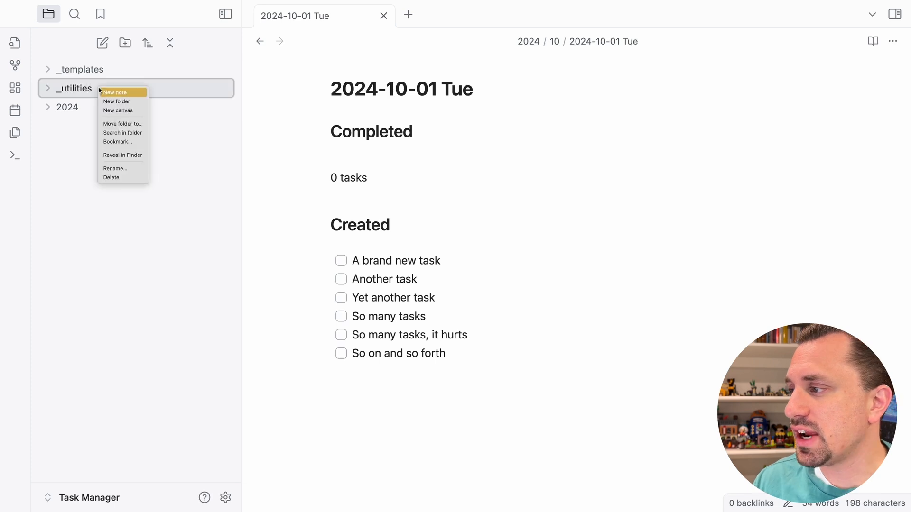
left_click(130, 94)
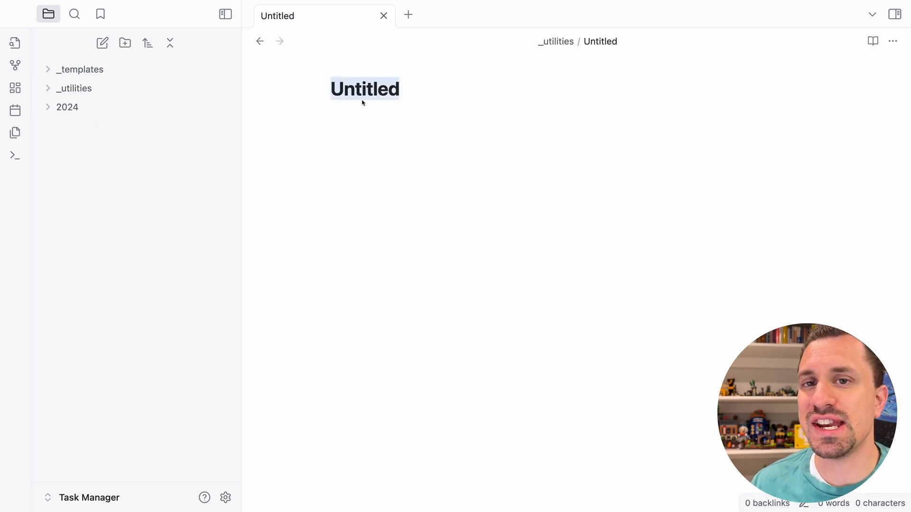
type("Inbox")
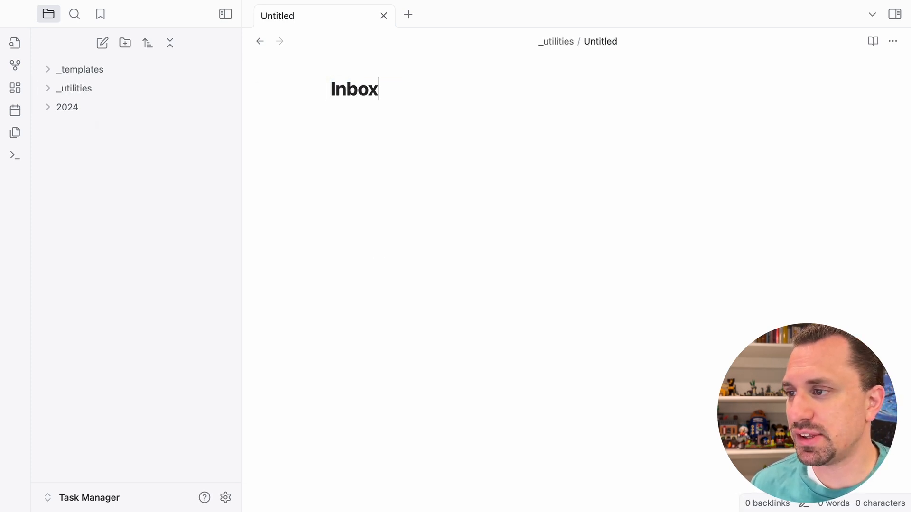
key("Return")
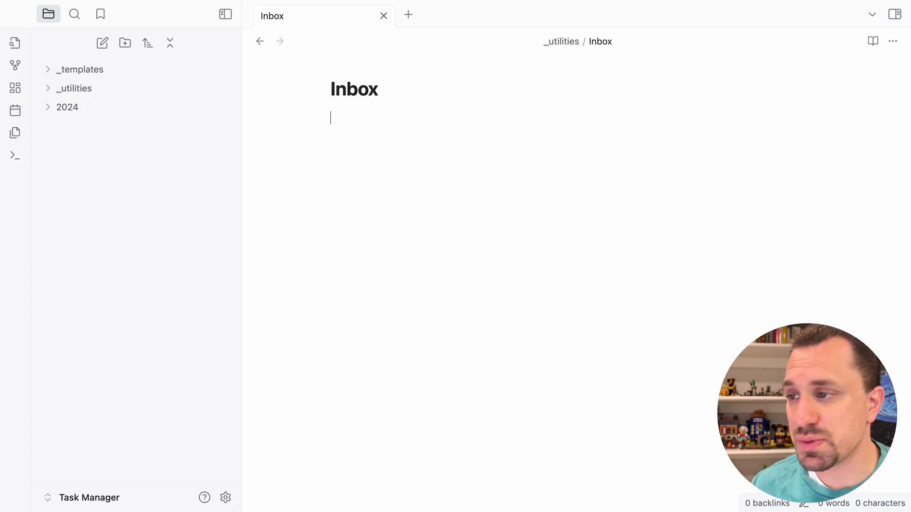
Add a tasks query block to the Inbox note with "not done", "no due date", "no scheduled date", "no start date" and "no tags"
type("`")
type("`tasks")
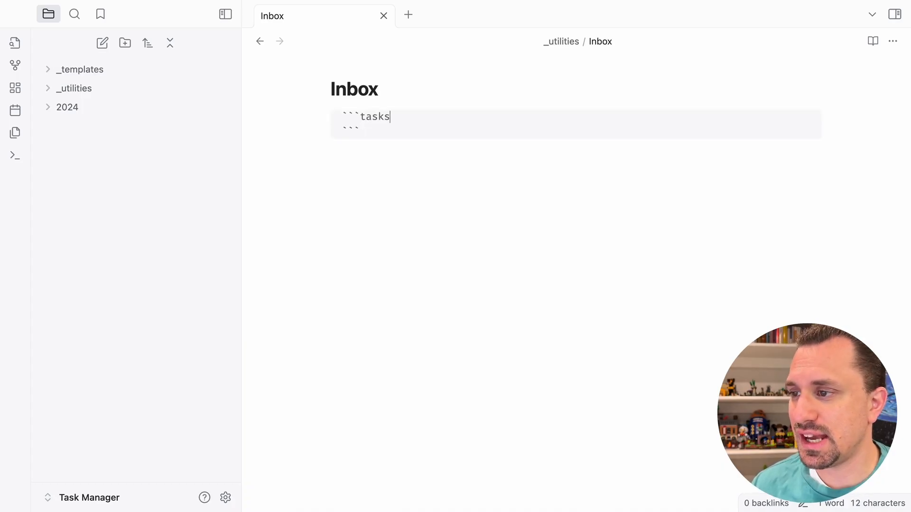
key("Return")
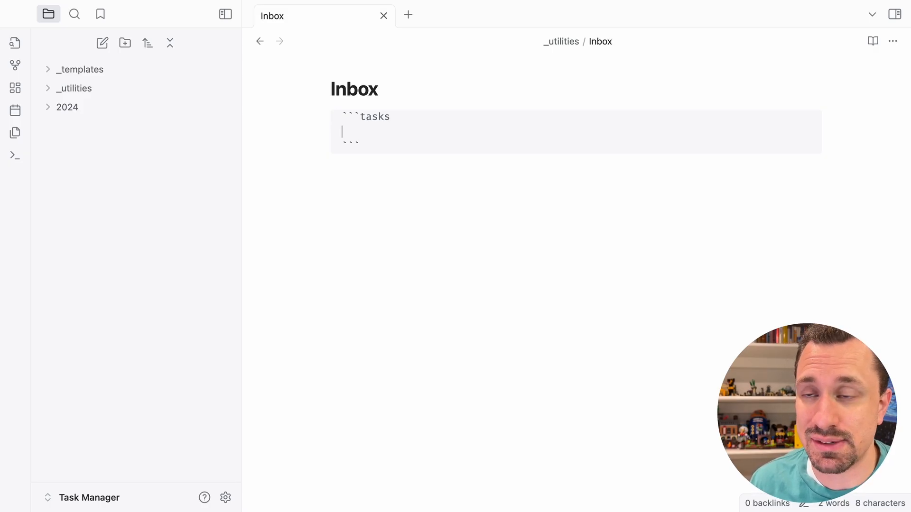
type("not done")
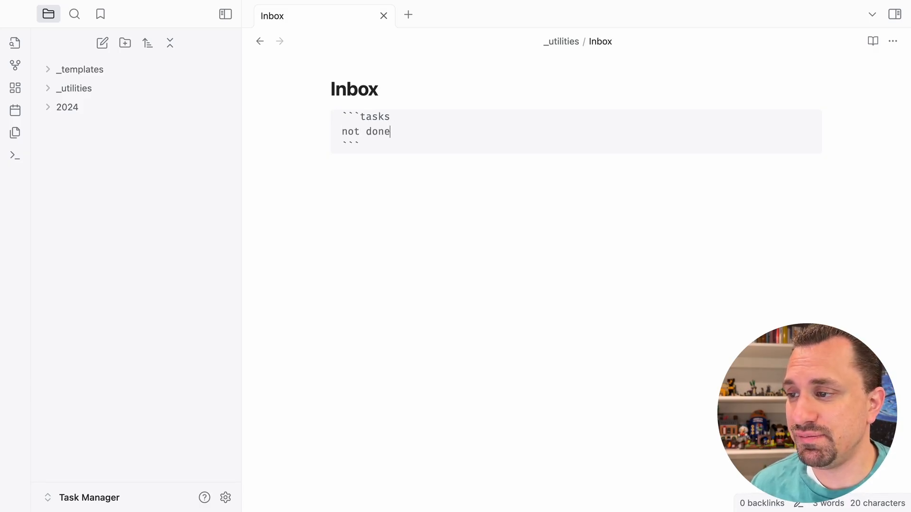
key("Return")
type("no due date")
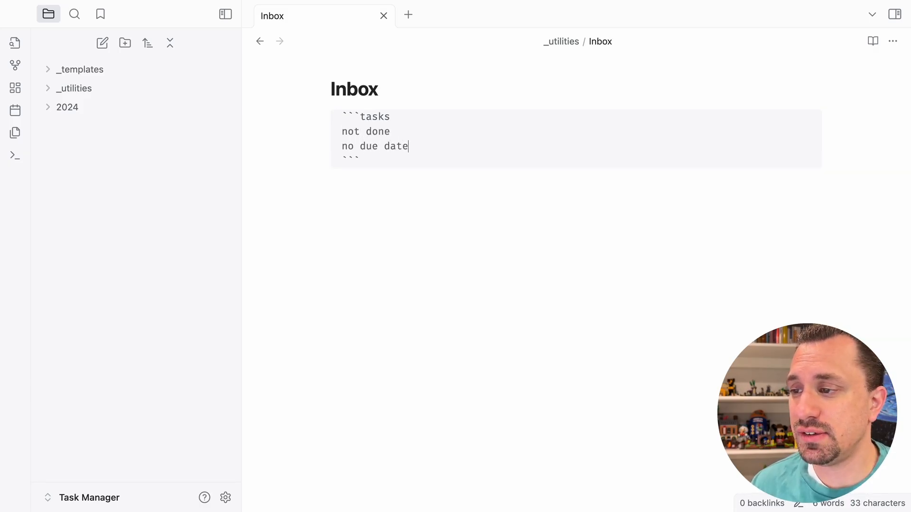
key("Return")
type("no scheduled date")
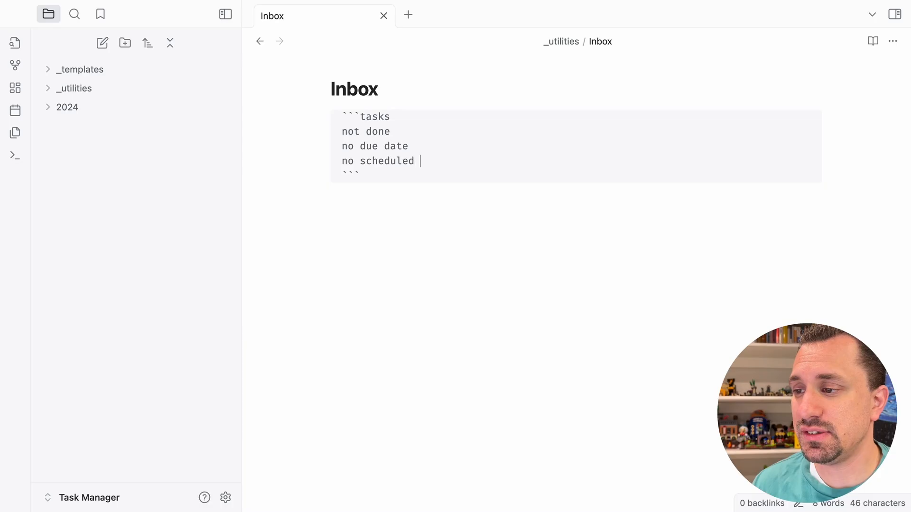
key("Return")
type("no start date")
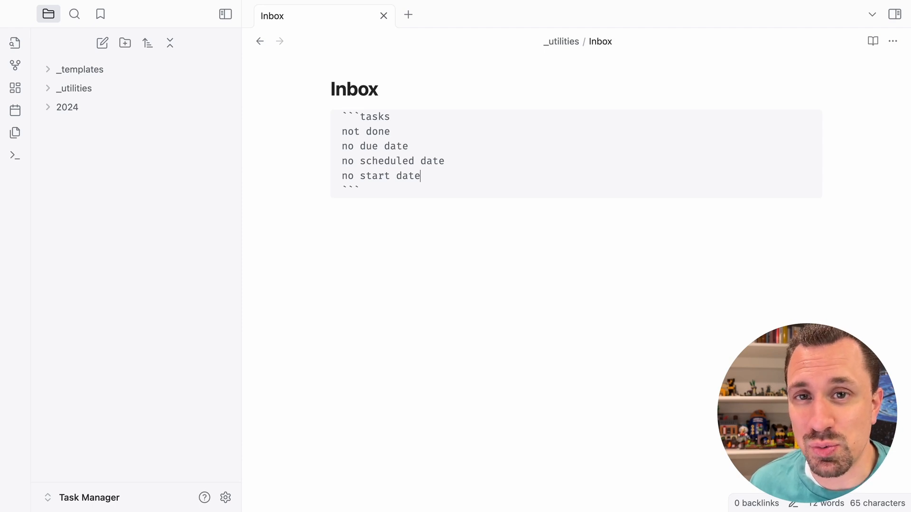
key("Return")
type("no tags")
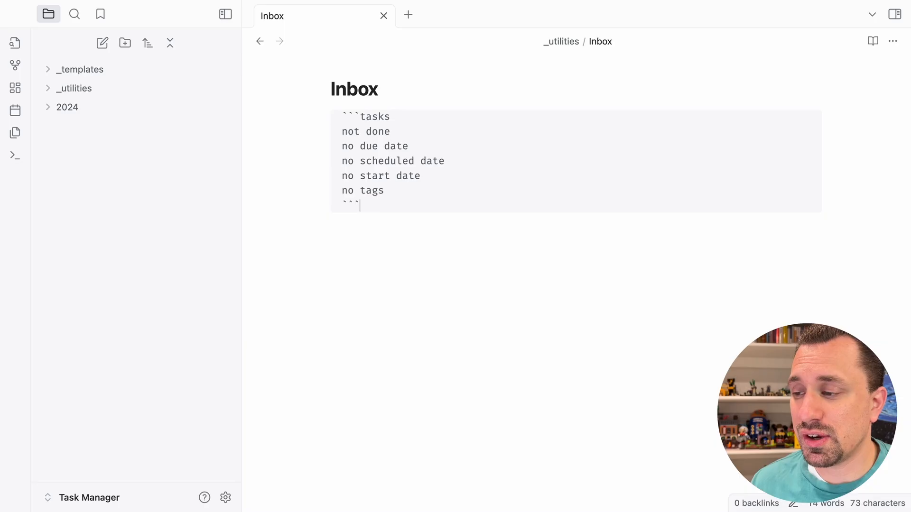
key("Return")
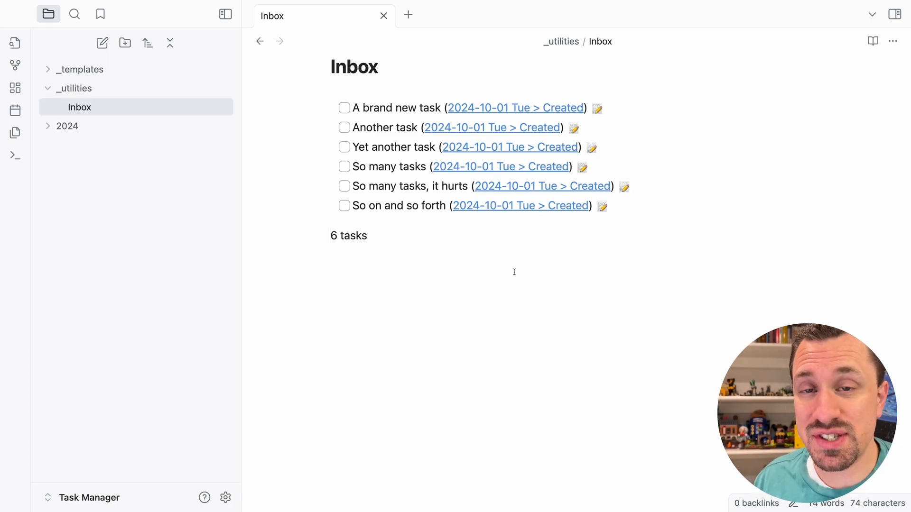
Edit the first task from the Inbox so its description reads "A brand new task (yay!)" and apply the change
left_click(598, 112)
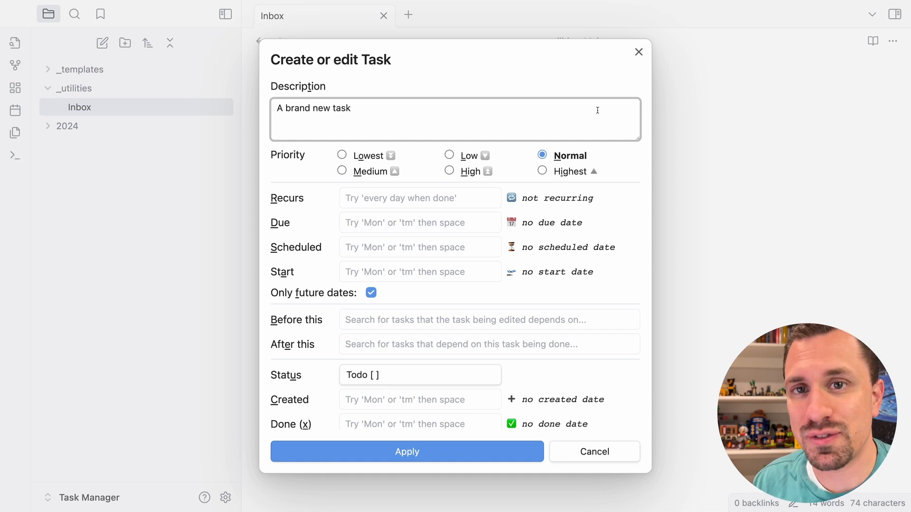
left_click_drag(362, 109, 246, 109)
left_click(365, 110)
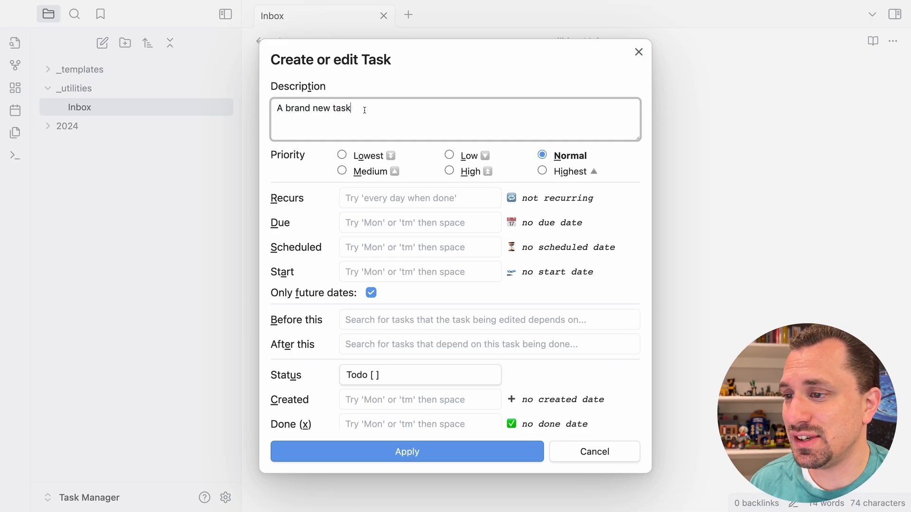
type("(yay!)")
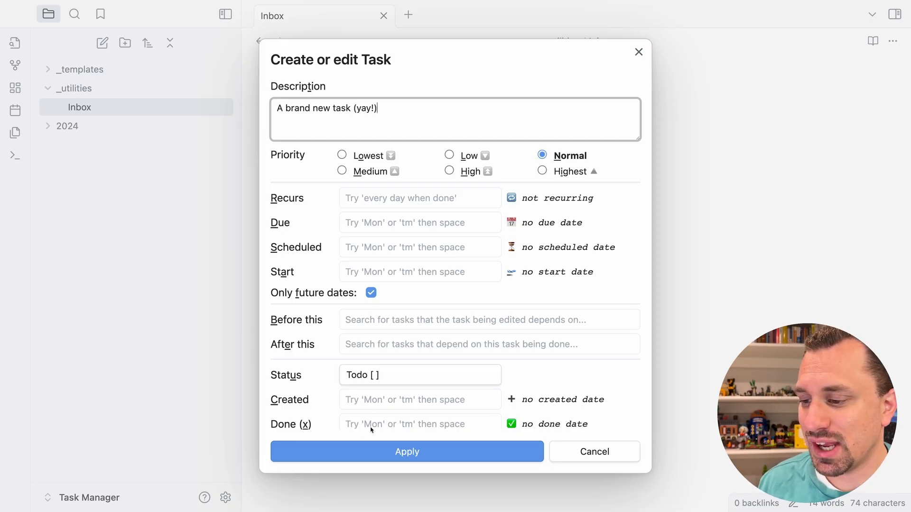
left_click(437, 453)
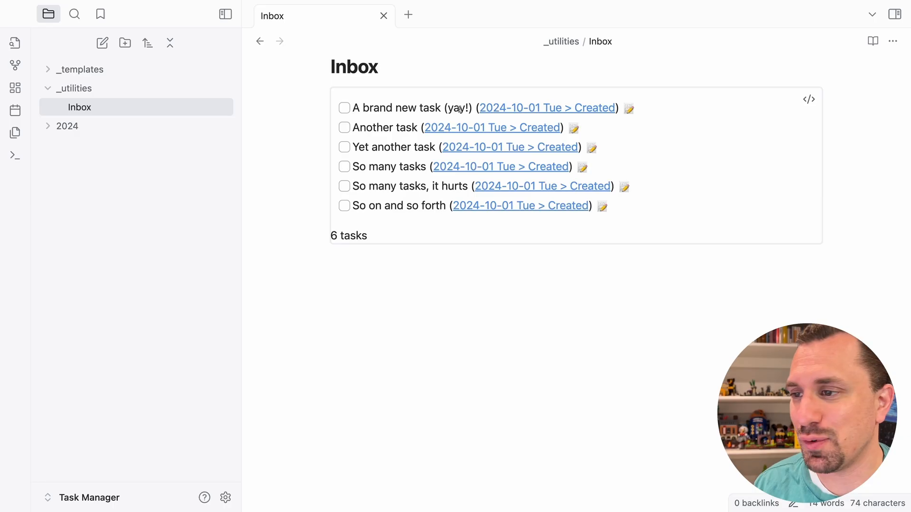
Reopen the first Inbox task for editing and remove "(yay!)" from its description
left_click(629, 110)
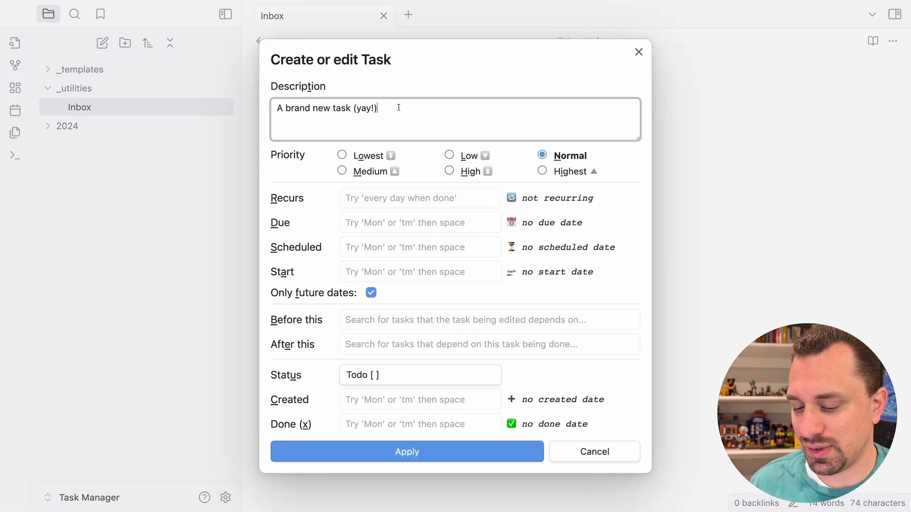
key("shift+Left")
key("shift+Left")
key("shift+Left")
key("shift+Left")
key("shift+Left")
key("shift+Left")
key("BackSpace")
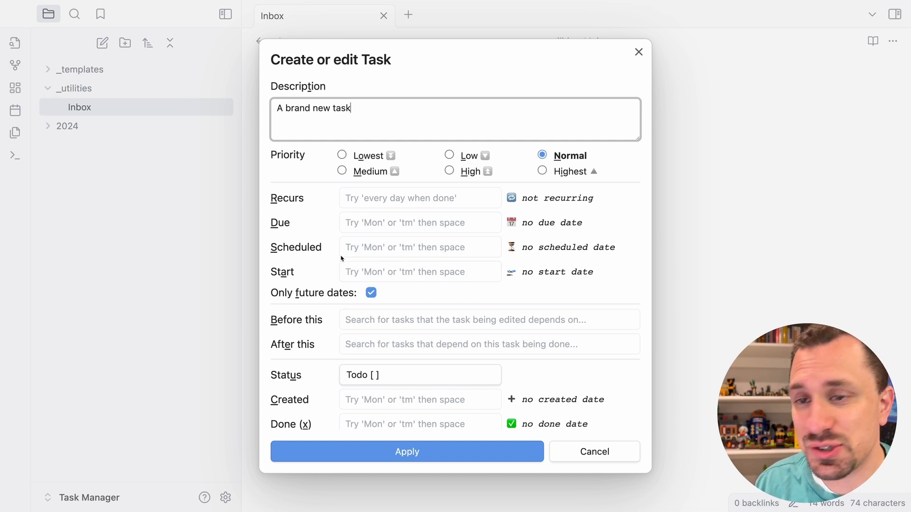
Examine the task editor's dependency fields and available status options without changing them
scroll(382, 289, "down", 2)
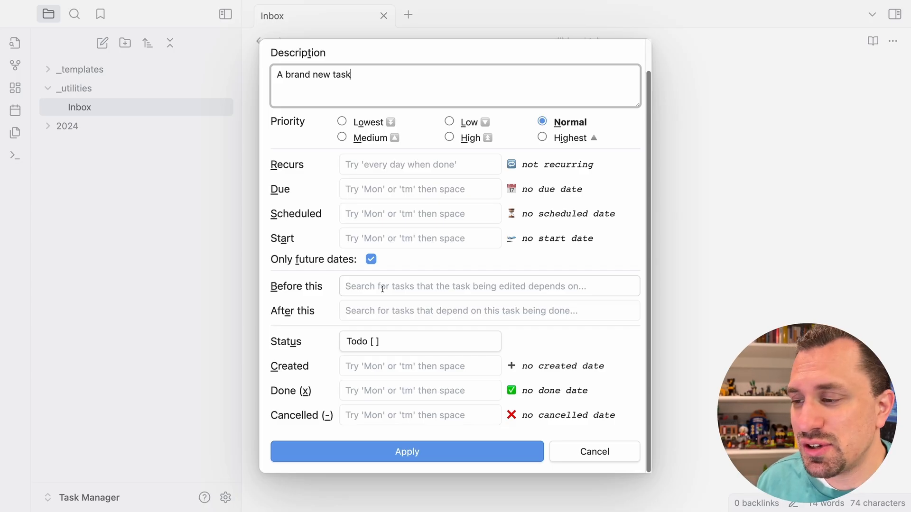
left_click(390, 286)
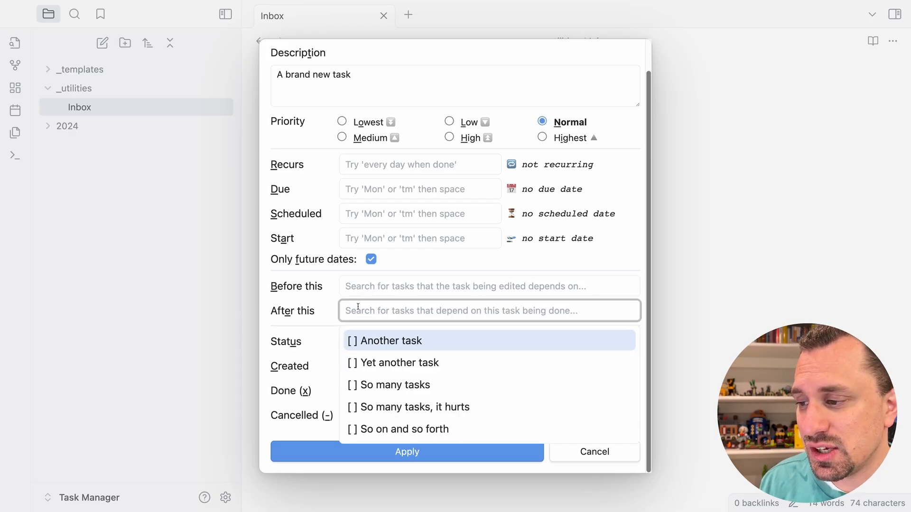
left_click(325, 335)
left_click(390, 342)
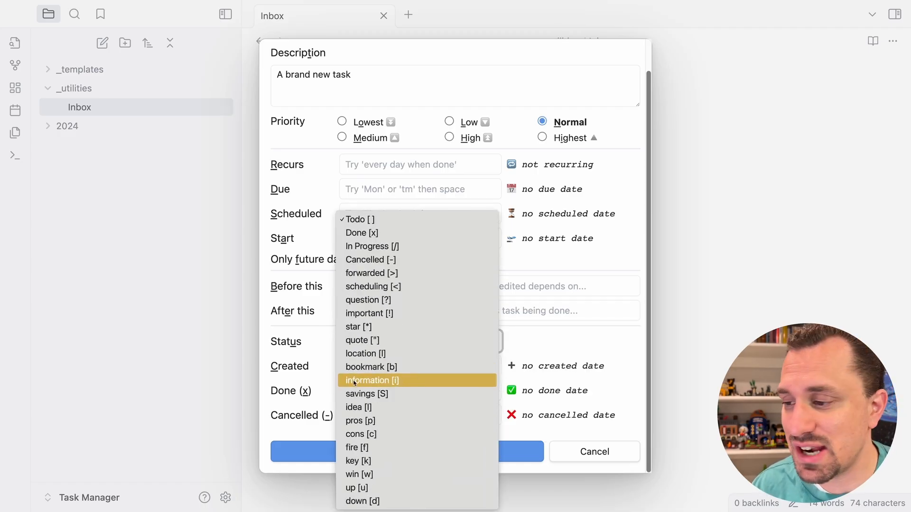
left_click(311, 340)
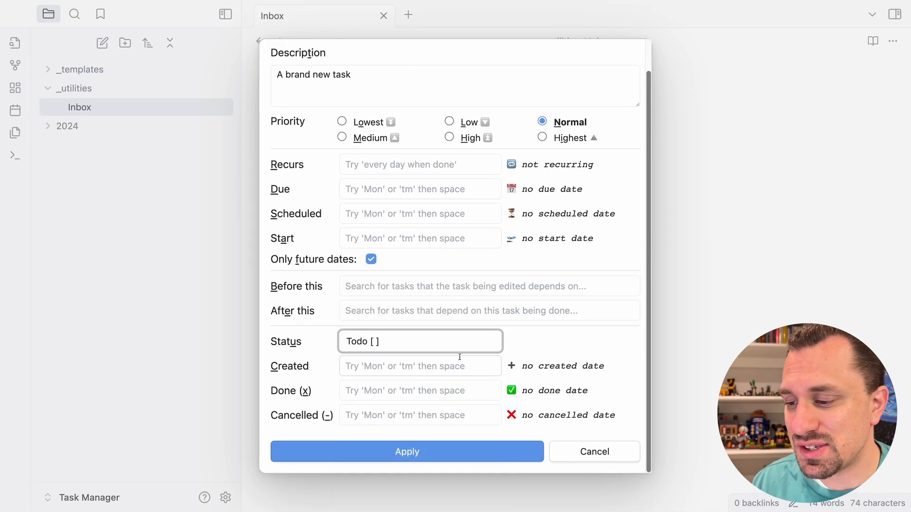
scroll(459, 356, "up", 2)
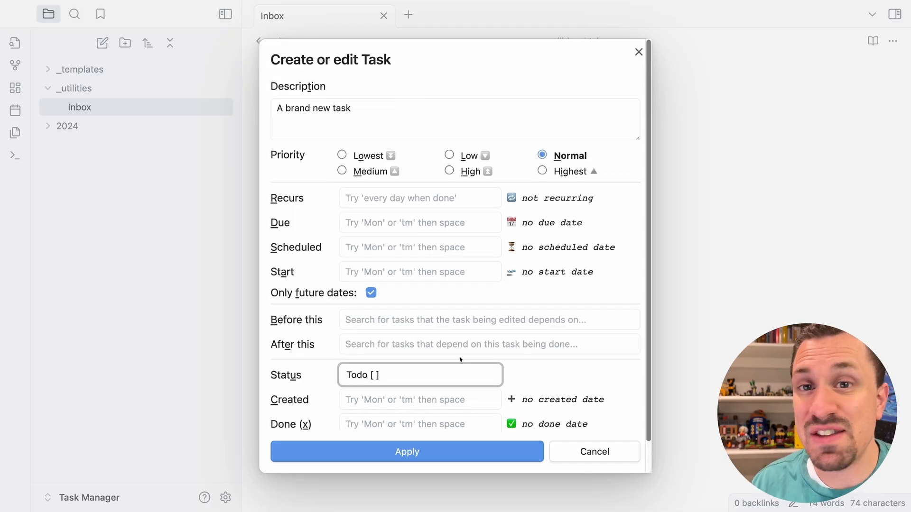
Enter "tomorrow" as the due date of "A brand new task", replace it with "friday", and apply the changes
left_click(416, 224)
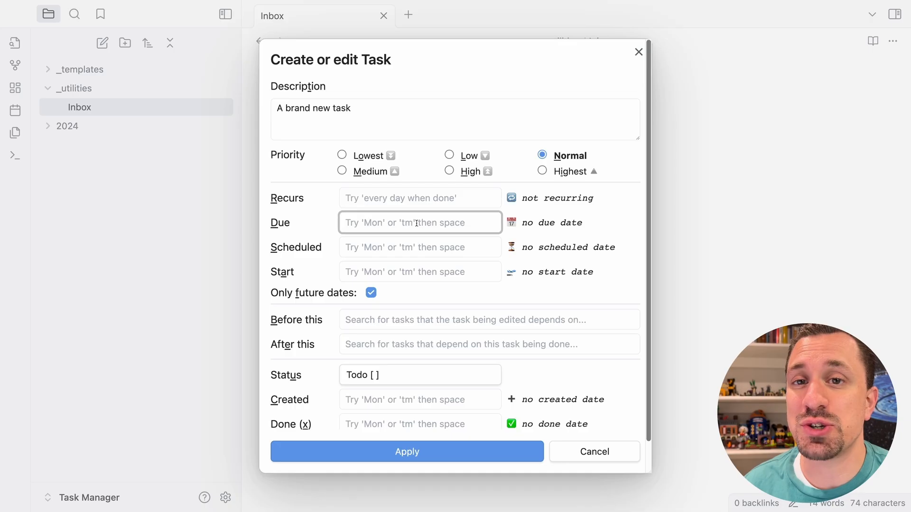
type("tomorrow")
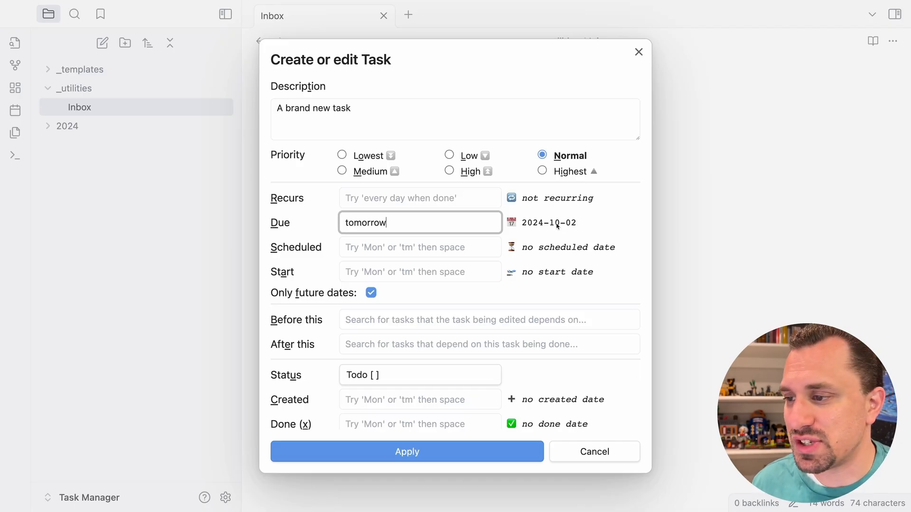
key("super+a")
type("friday")
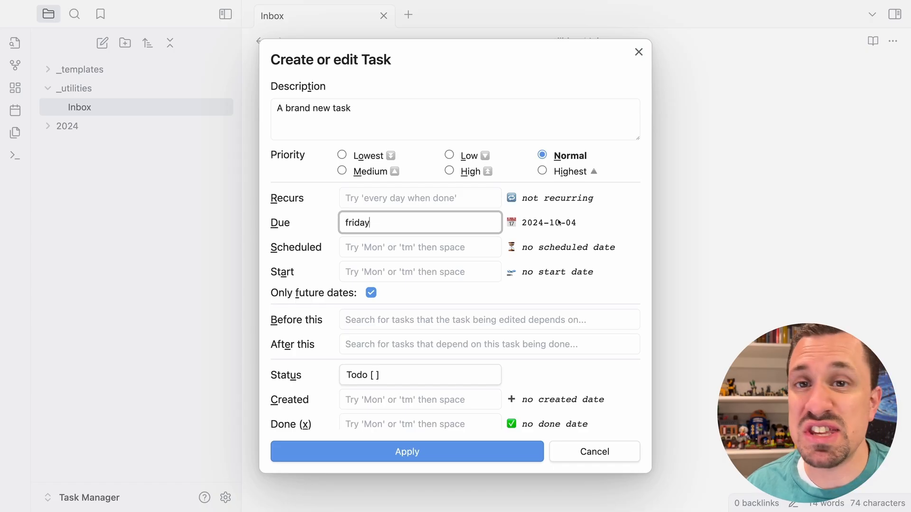
left_click(437, 450)
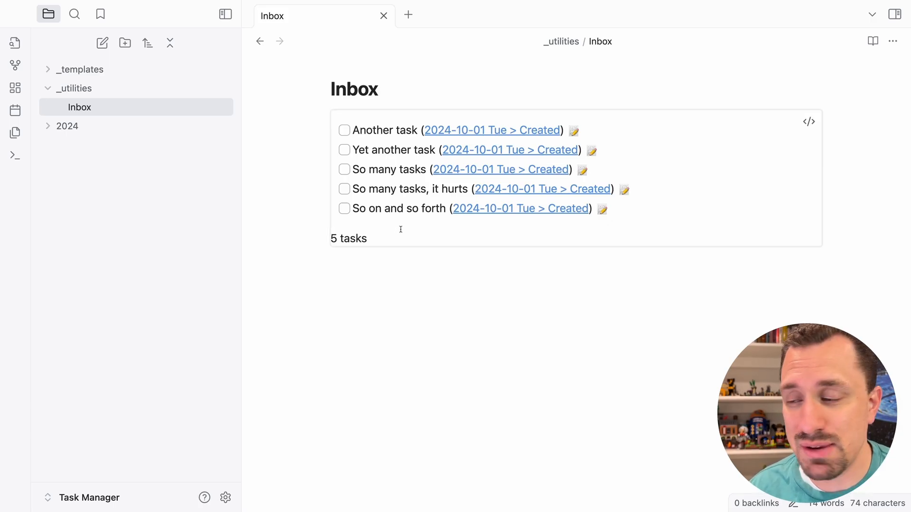
key("Up")
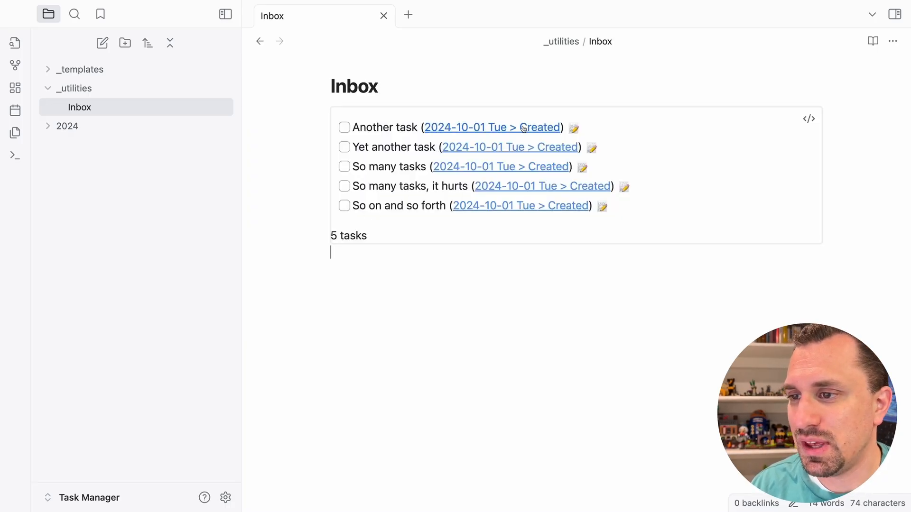
Edit "Another task" from the Inbox, set its scheduled date to "today" and apply the change
left_click(576, 132)
left_click(380, 250)
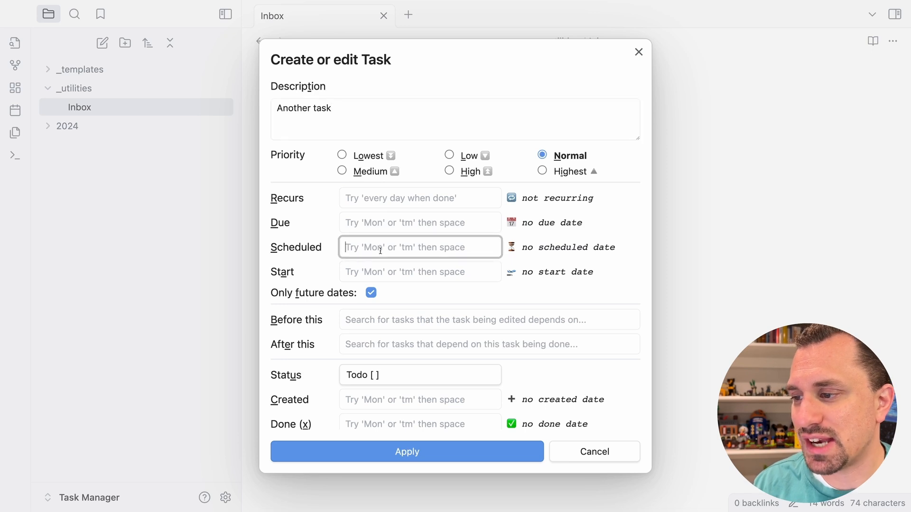
type("today")
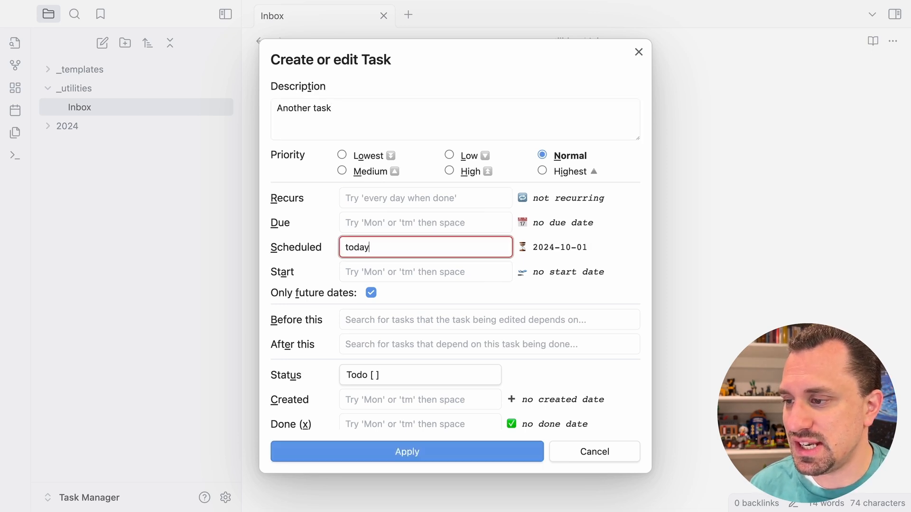
key("Return")
Edit "Yet another task" from the Inbox, set its start date to "tomorrow" and apply the change
left_click(594, 134)
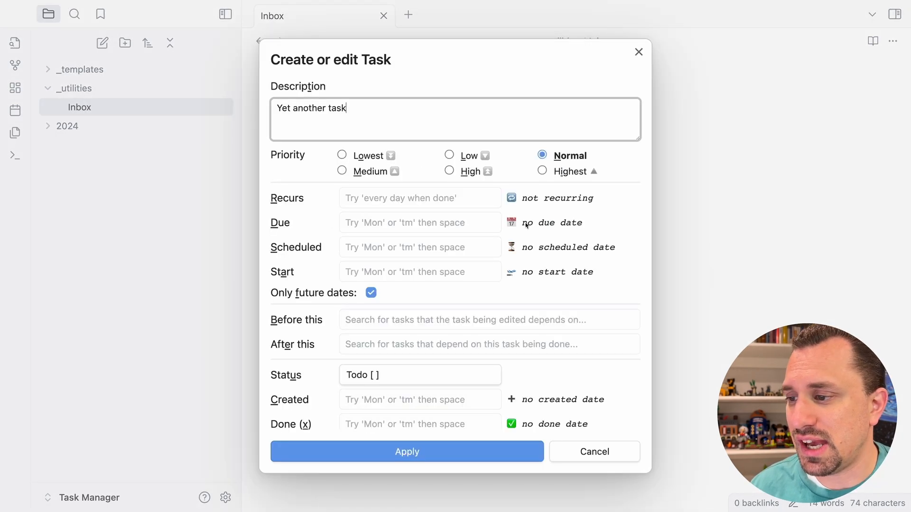
left_click(359, 271)
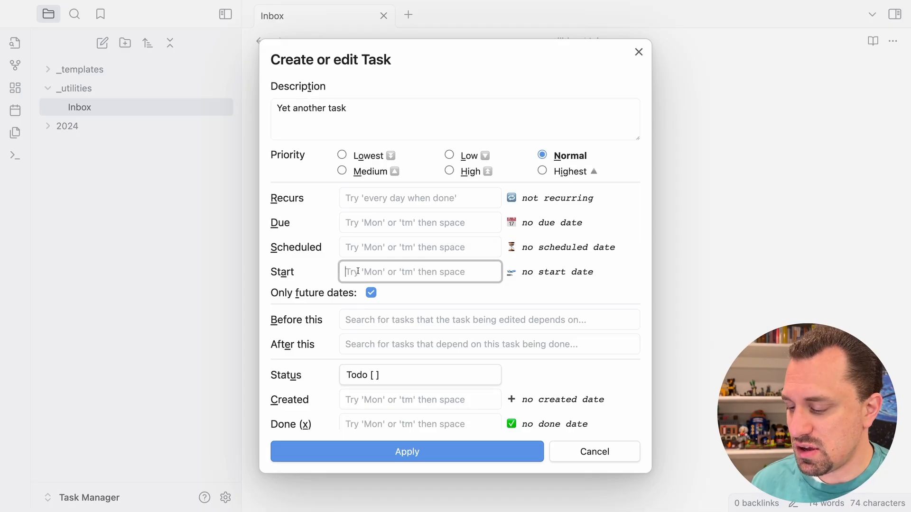
type("m")
key("BackSpace")
type("tom")
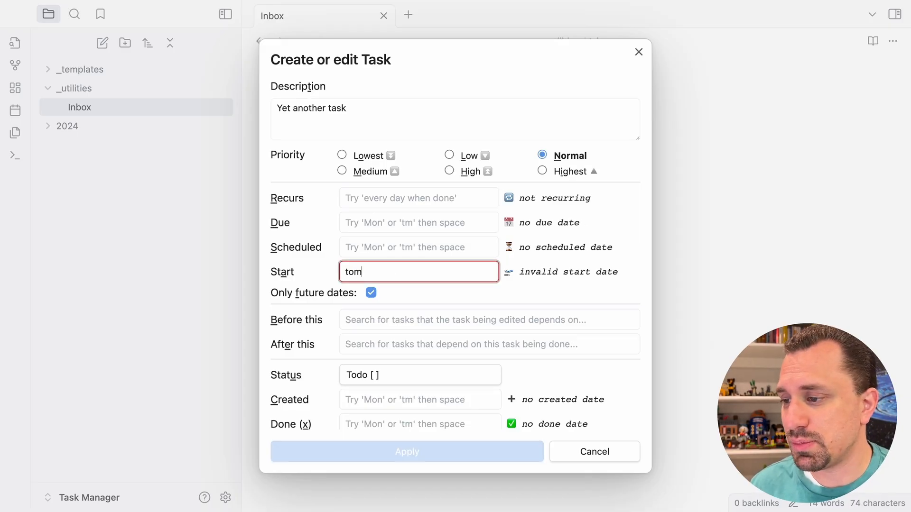
type("orrow")
key("Return")
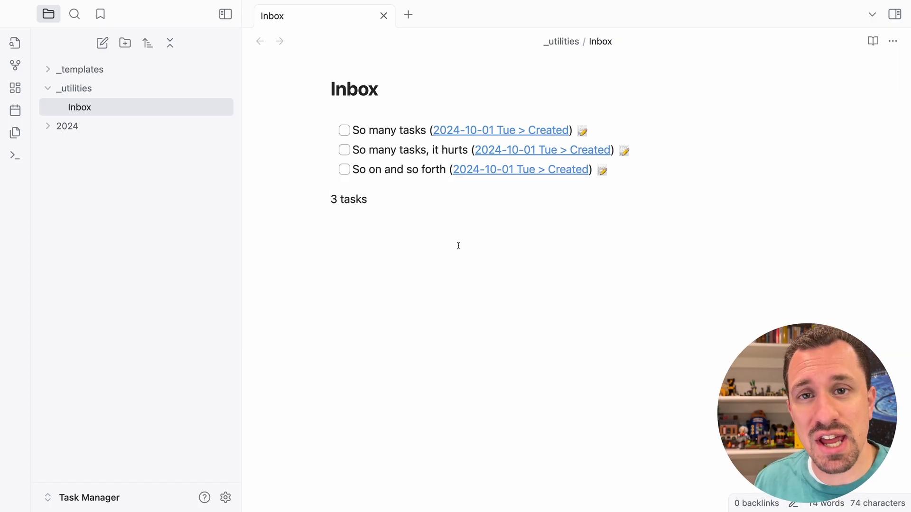
Create a new note named "Today" in the _utilities folder
right_click(81, 89)
left_click(112, 95)
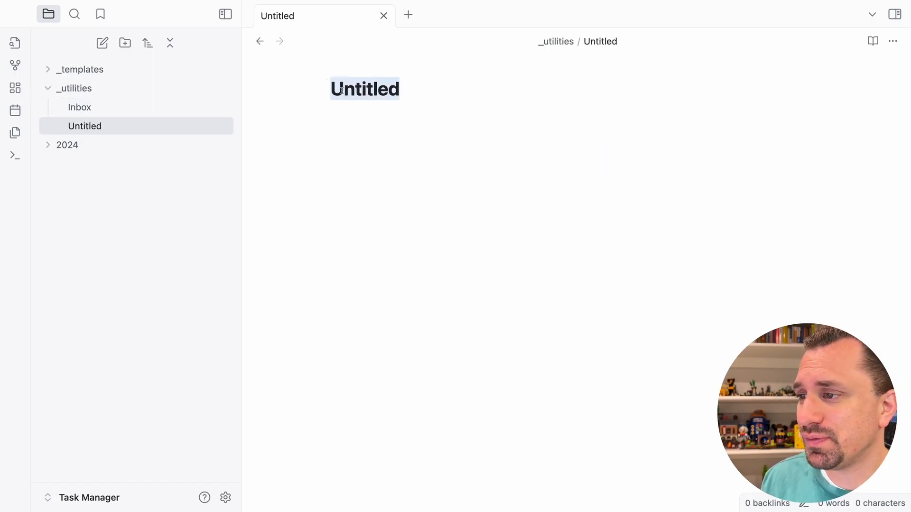
type("Today")
key("Return")
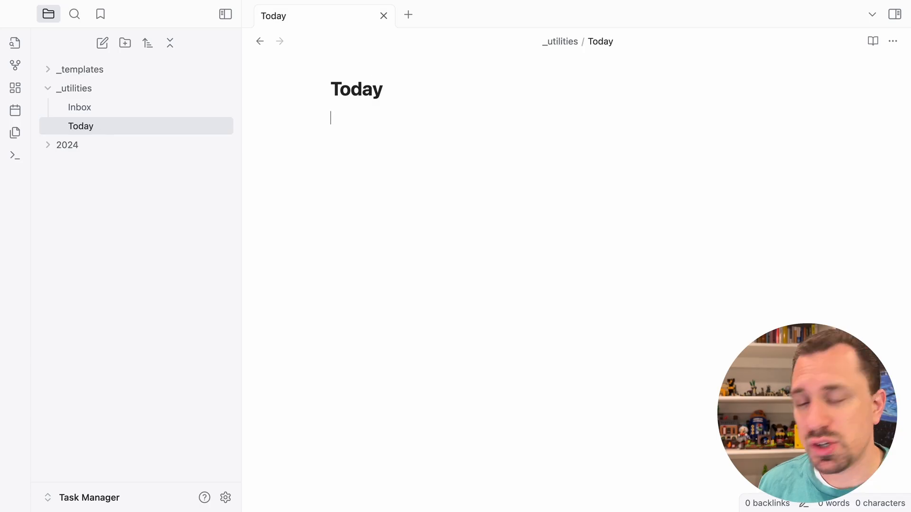
Add a tasks code block to the Today note with the filters "not done" and "happens on or before today"
type("```tasks")
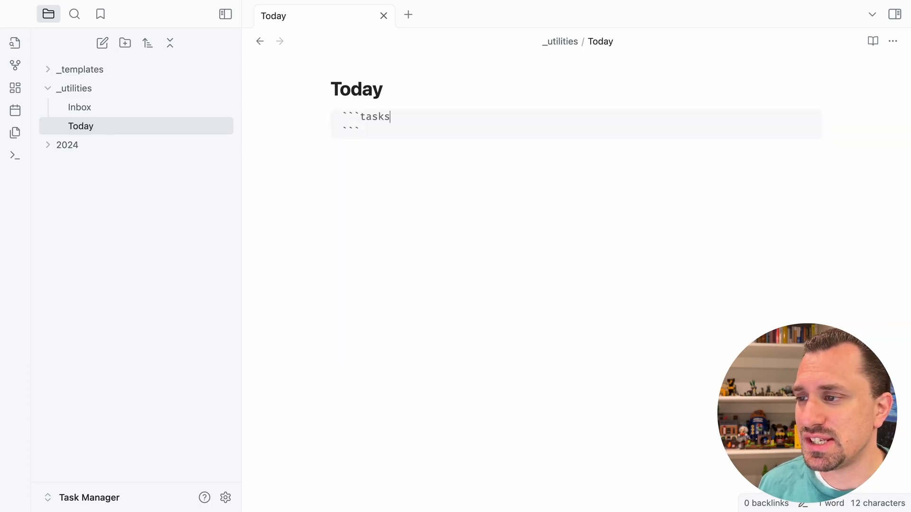
key("Return")
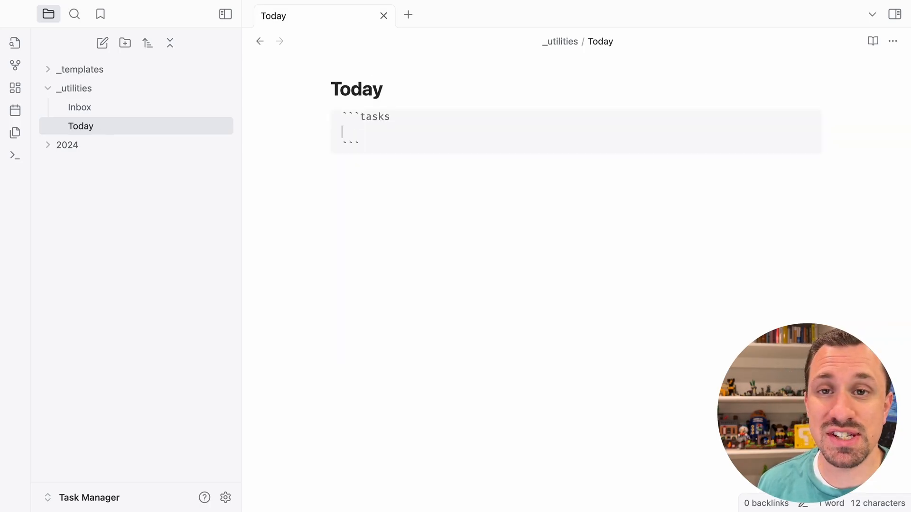
type("not done")
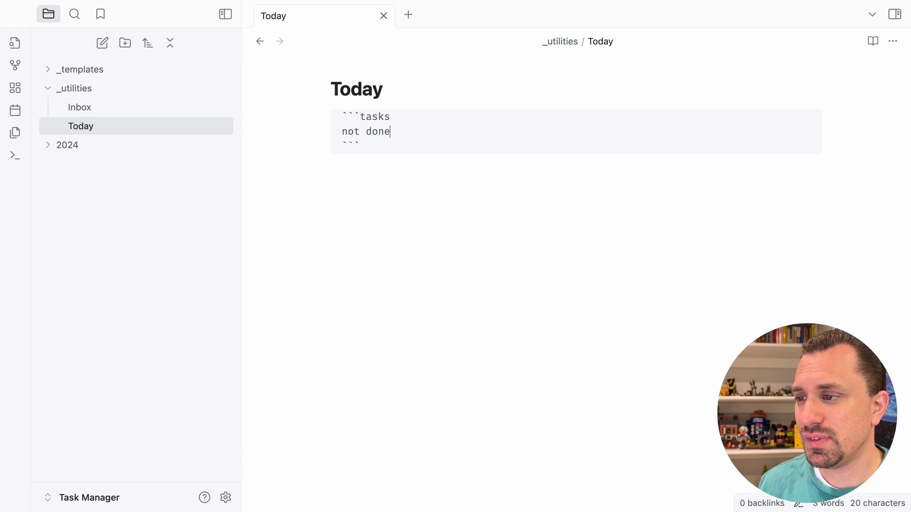
key("Return")
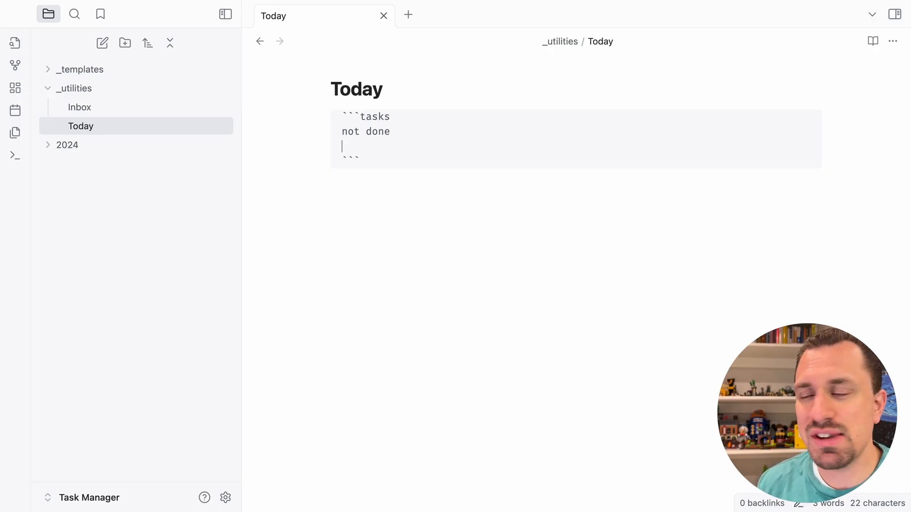
type("happens on ")
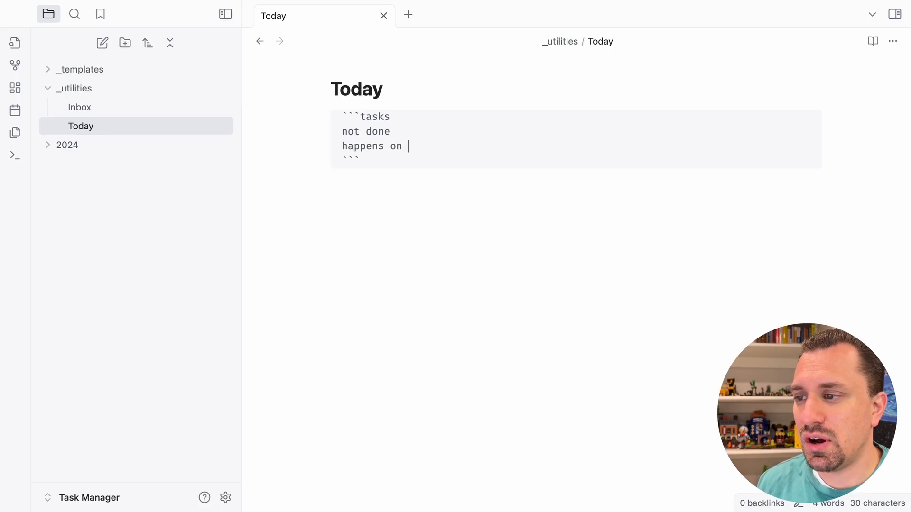
type("or before today")
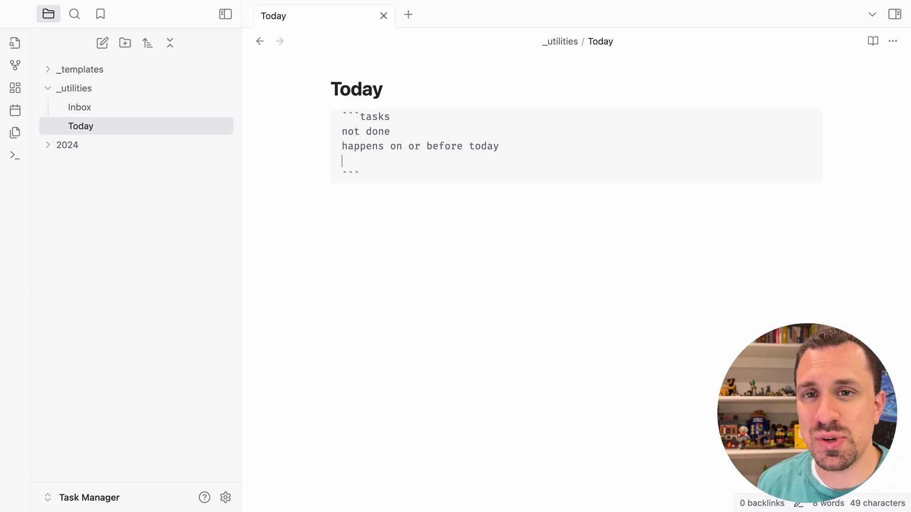
Add "group by tags" and "sort by status.type" to the Today query and leave the code block to render it
type("group ")
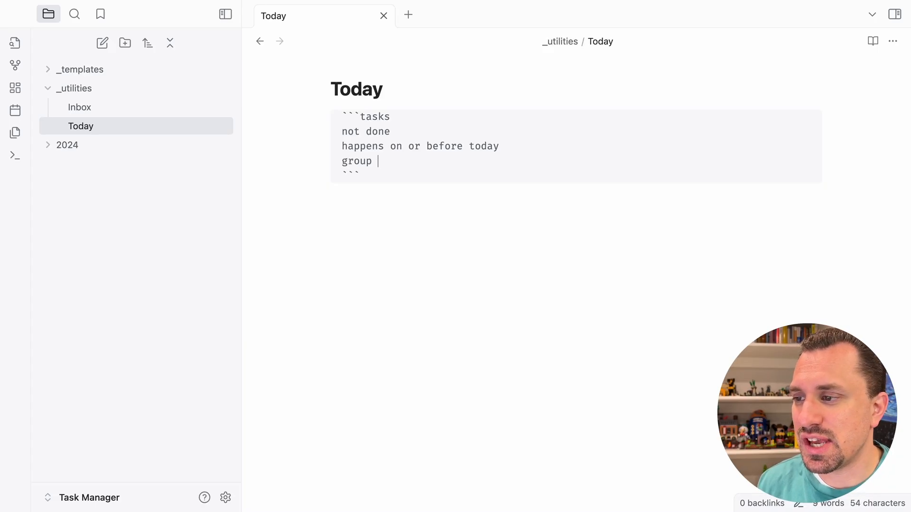
type("by tags")
key("Return")
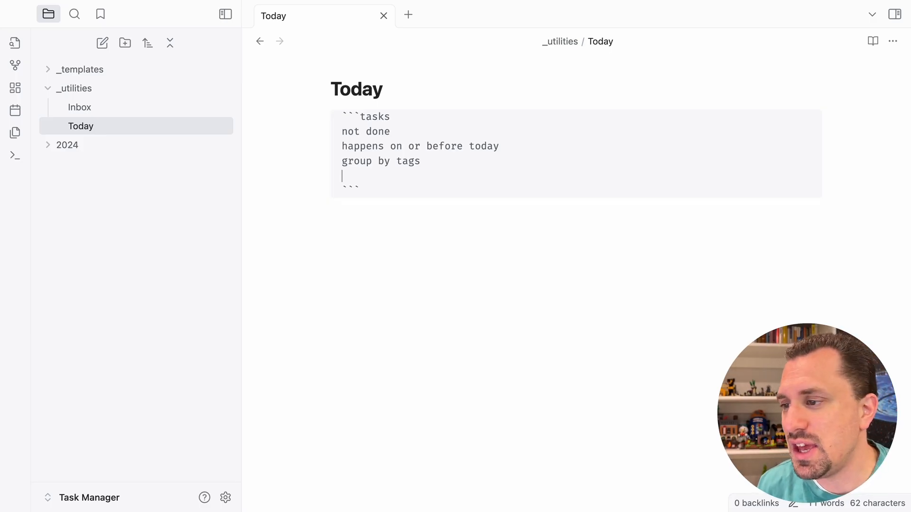
type("sort by s")
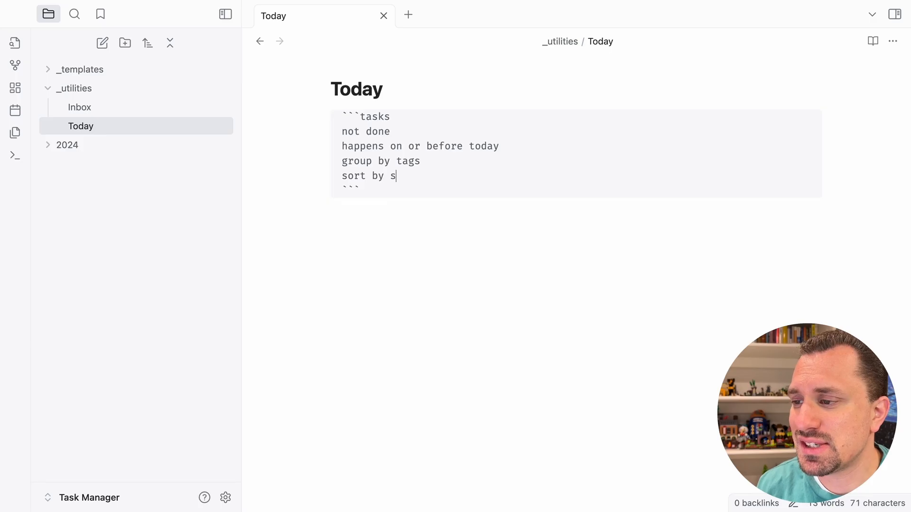
type("tatus.type")
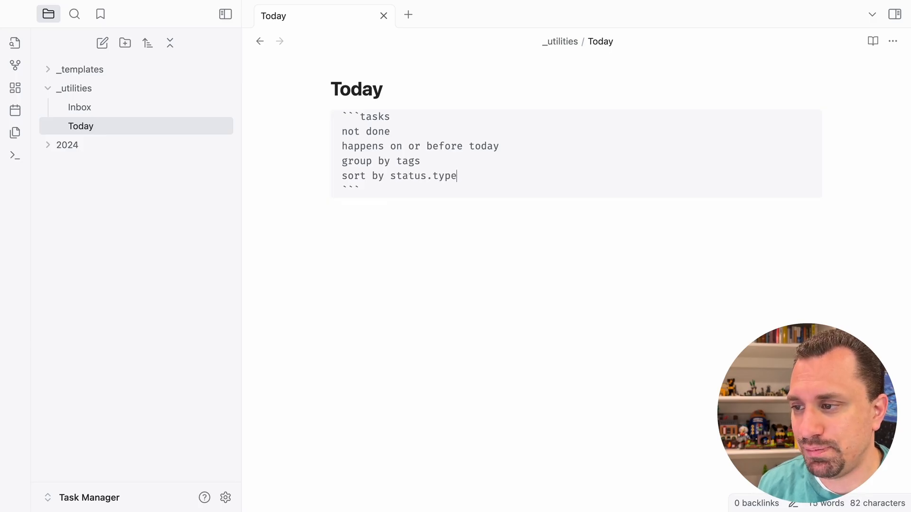
key("Down")
key("Return")
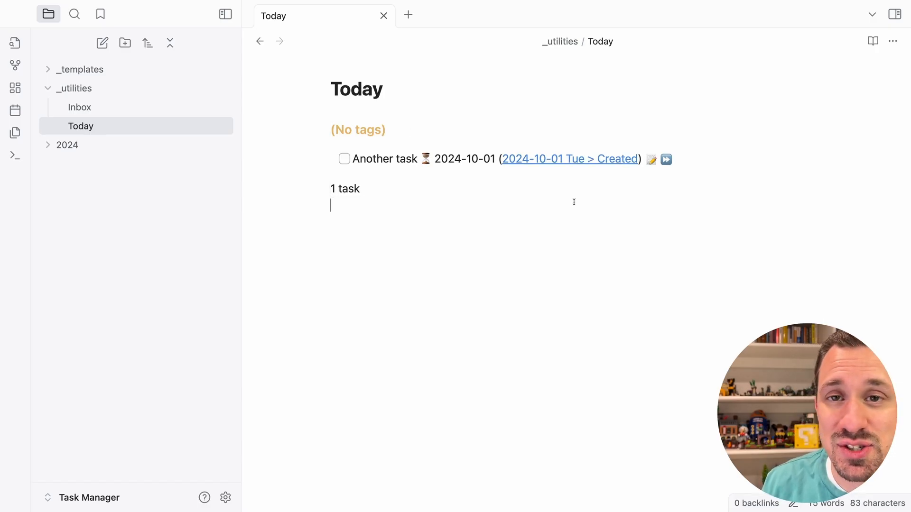
Edit "Another task" from the Today note, add the tag #personal to its description and apply the change
left_click(652, 162)
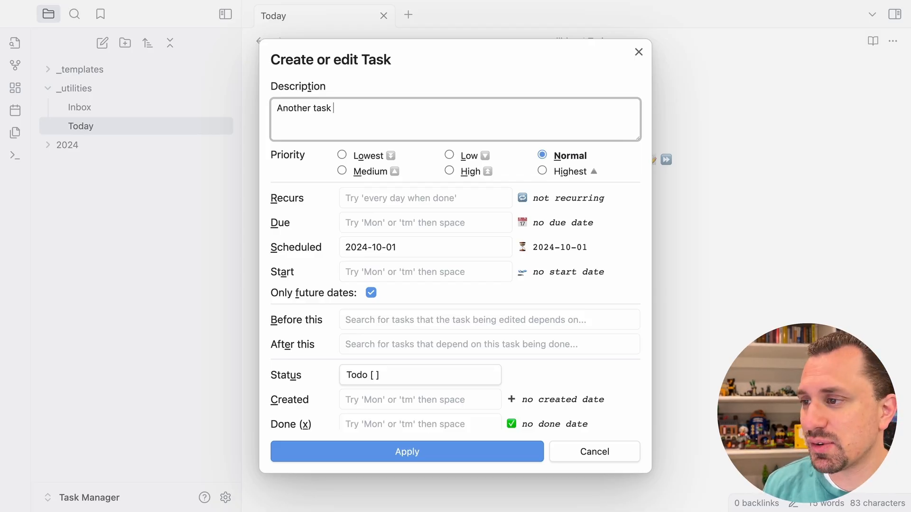
type("#")
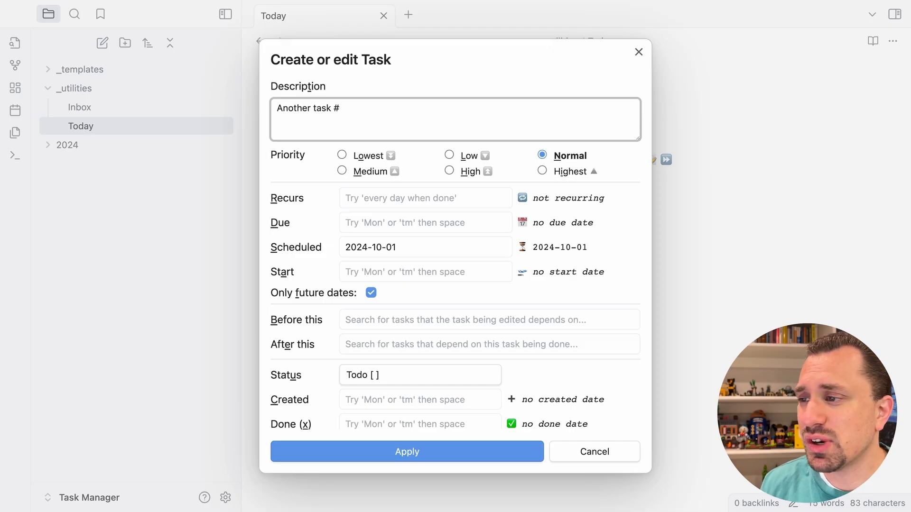
type("personal")
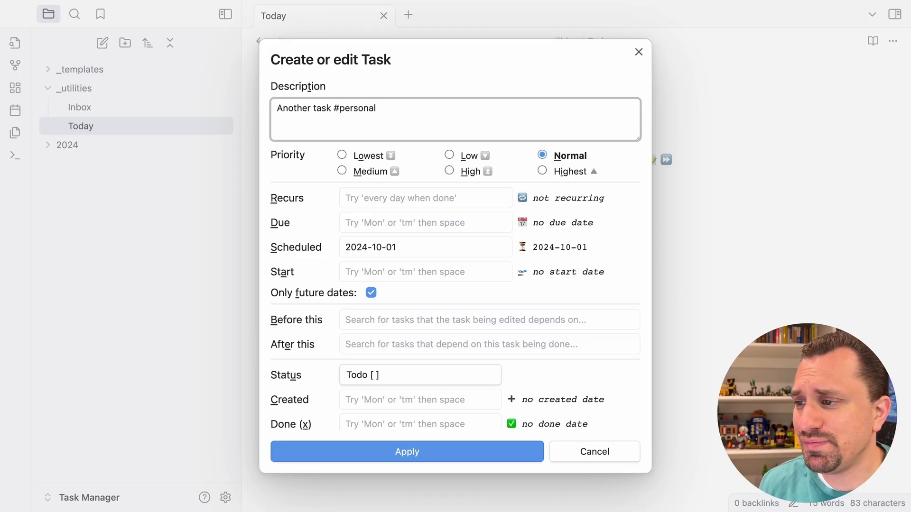
left_click(423, 457)
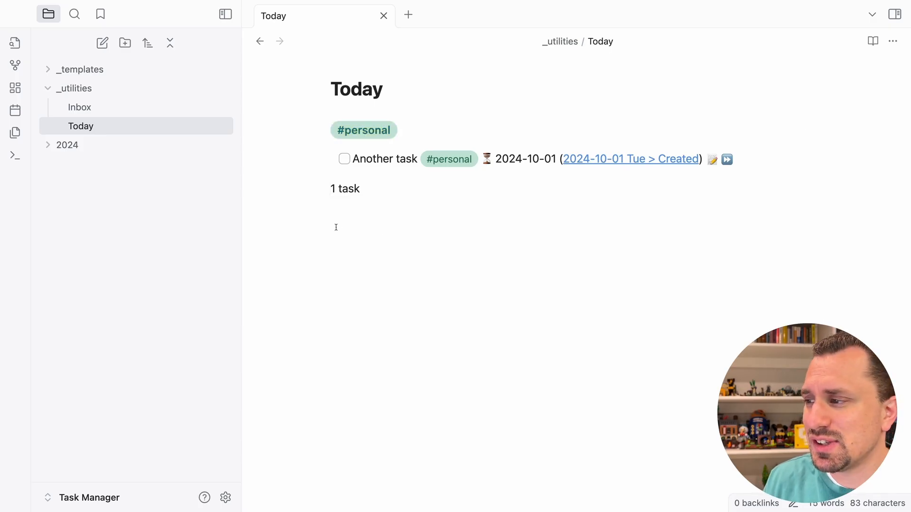
In the Inbox note, tag the task "So many tasks" with #work and set its scheduled date to "yesterday"
left_click(99, 108)
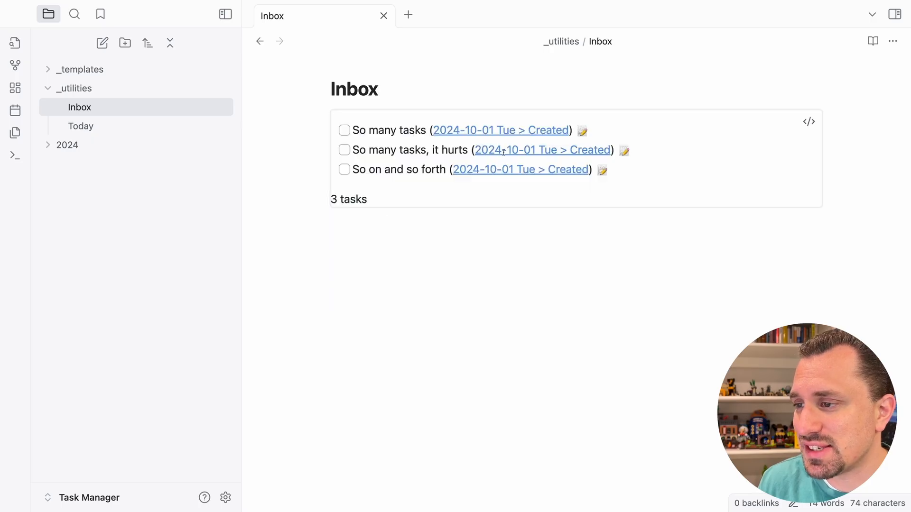
left_click(582, 131)
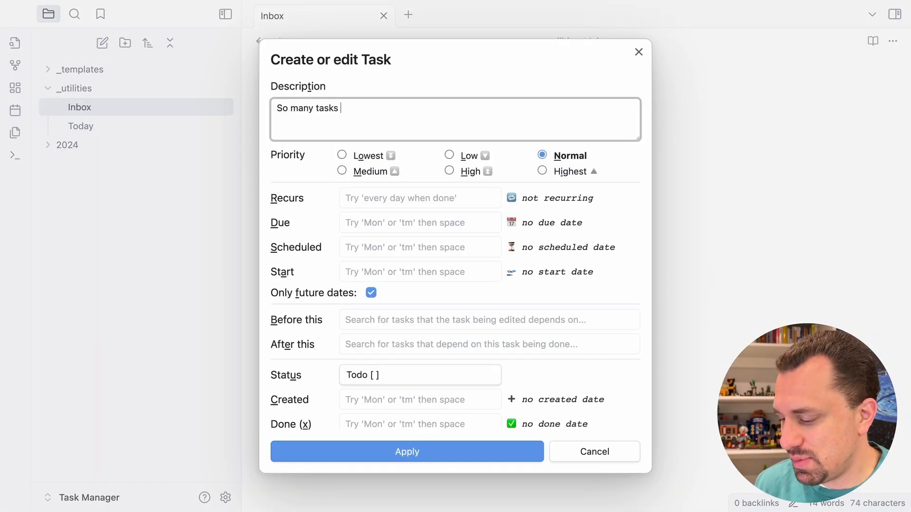
type("#work")
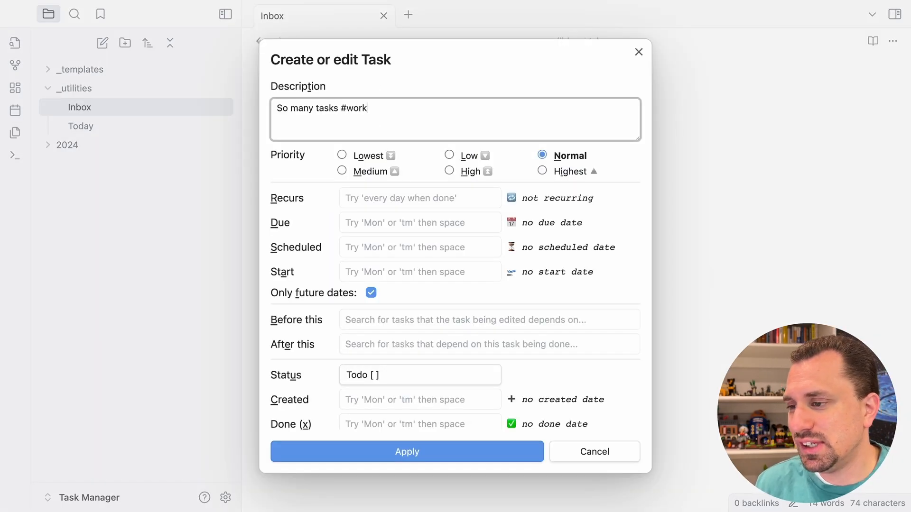
left_click(364, 247)
type("yesterday")
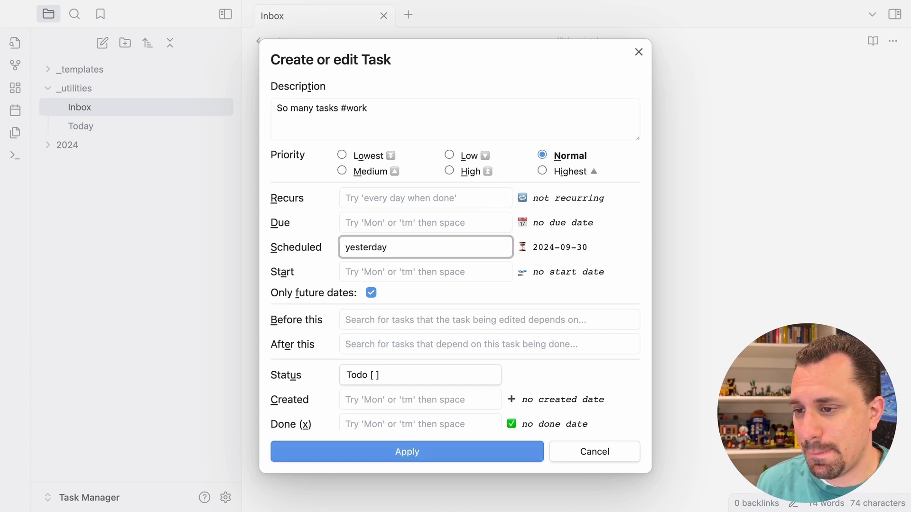
key("Return")
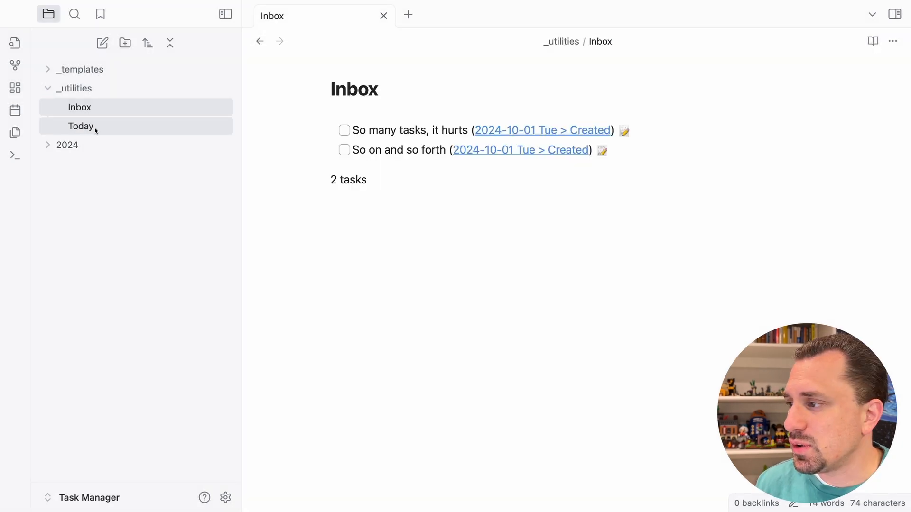
In the Today note, edit "So many tasks" and replace its #work tag with #personal
left_click(95, 126)
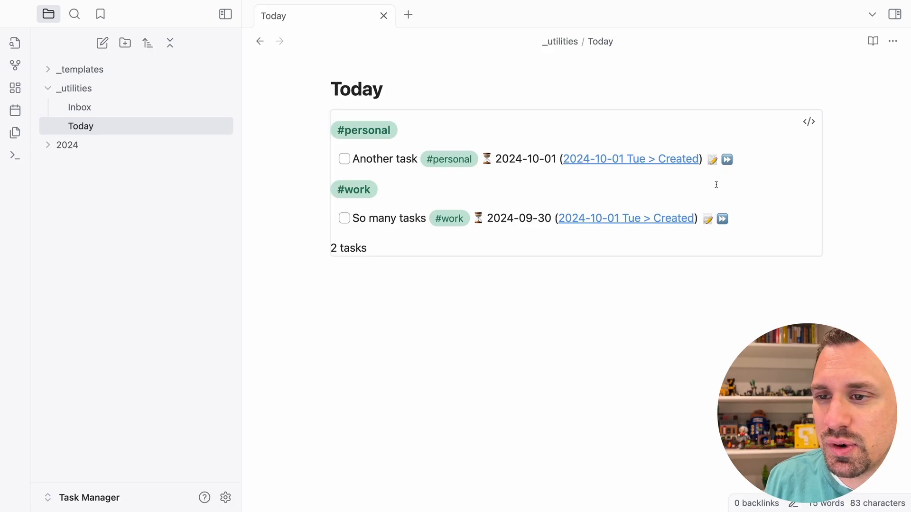
left_click(708, 218)
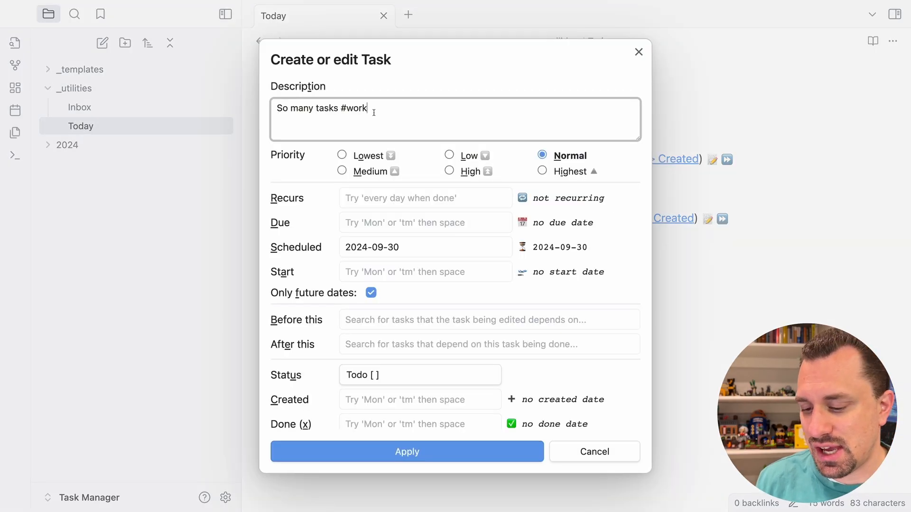
key("BackSpace")
key("BackSpace")
key("BackSpace")
key("BackSpace")
type("p")
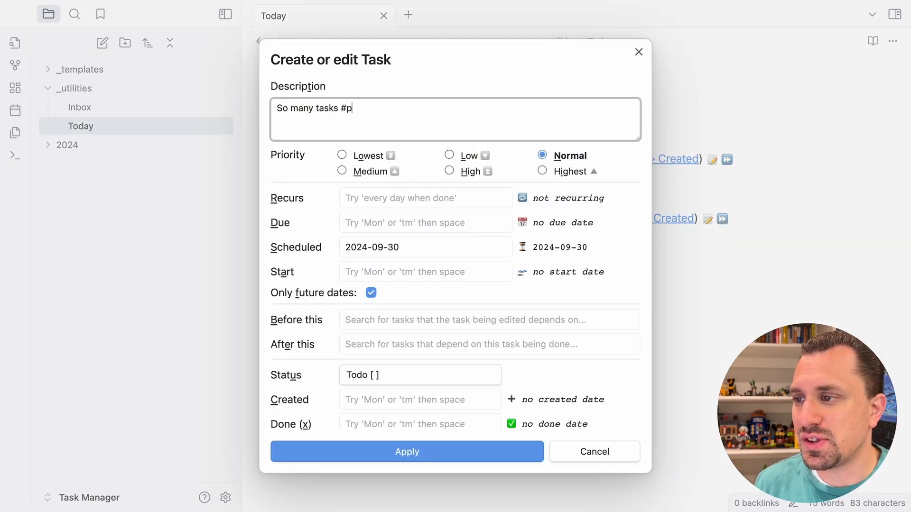
type("ersonal")
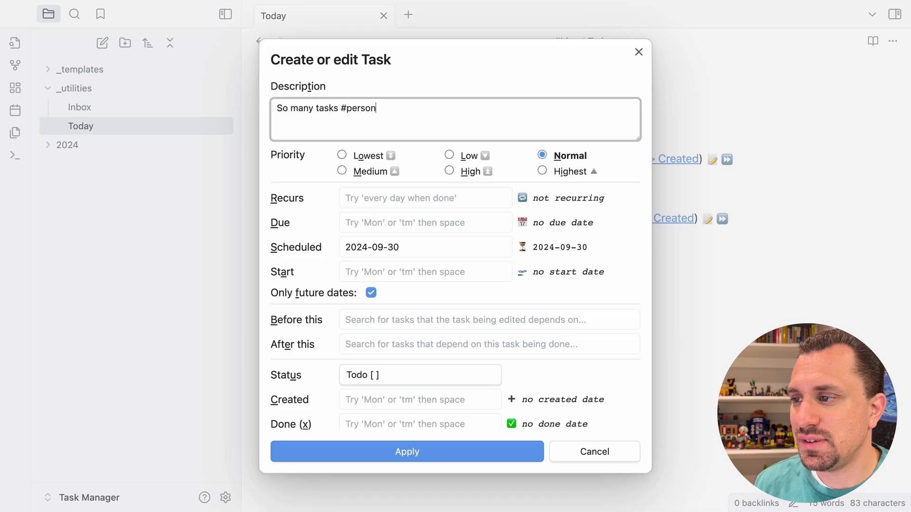
key("Return")
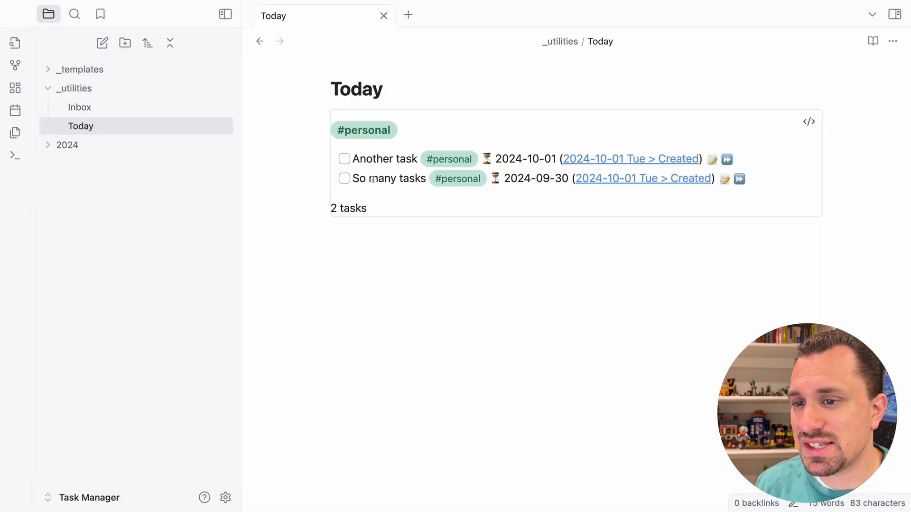
Set the status of "So many tasks" to In Progress [/] and apply the change
left_click(723, 180)
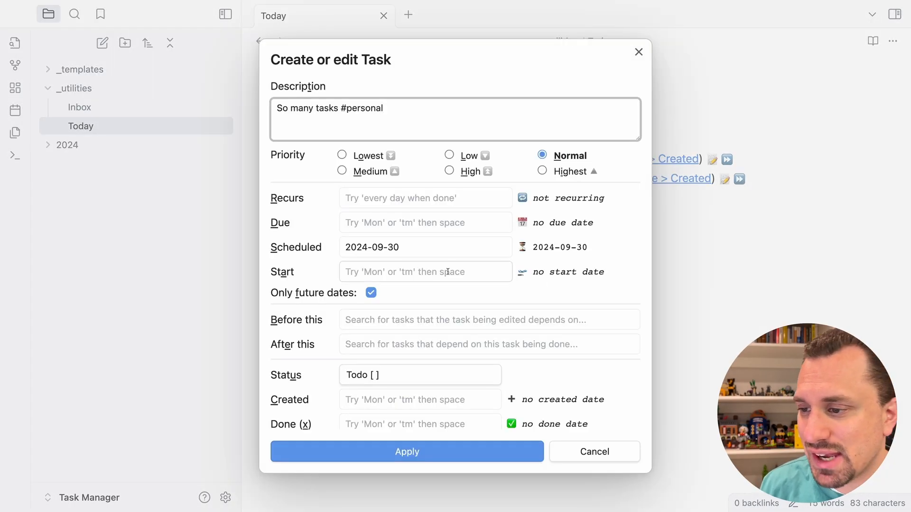
scroll(447, 272, "down", 2)
left_click(369, 344)
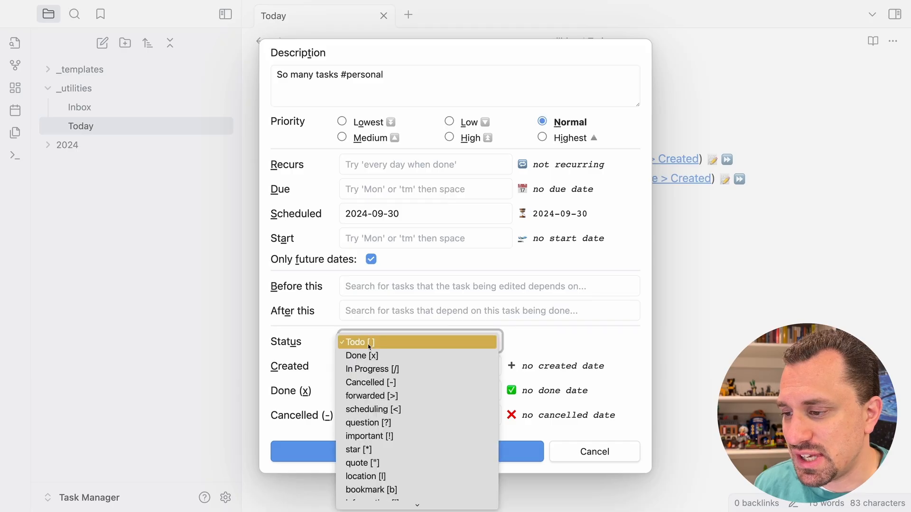
left_click(380, 369)
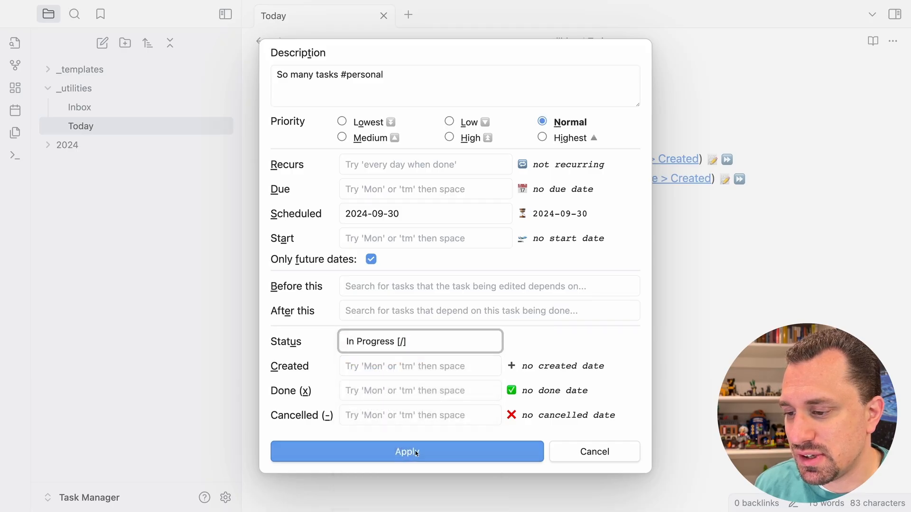
left_click(416, 452)
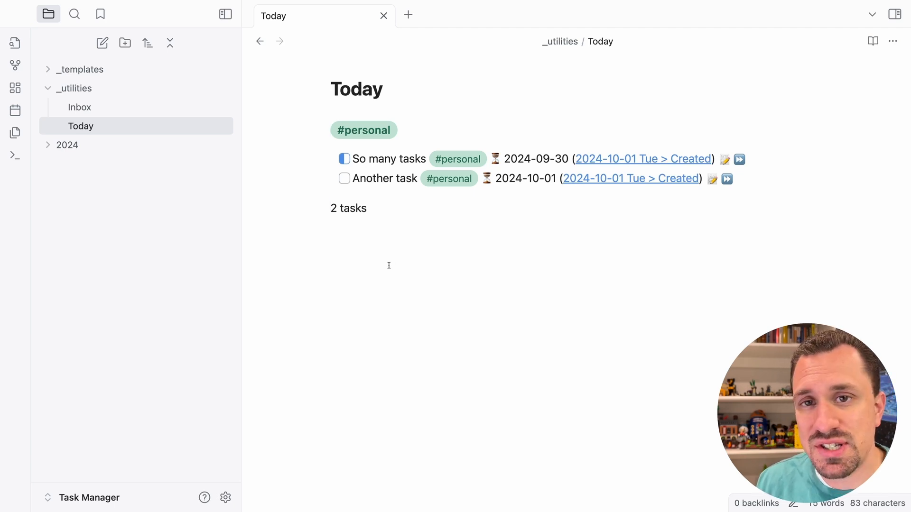
Create a new note named "Upcoming" in the _utilities folder
right_click(74, 88)
left_click(104, 94)
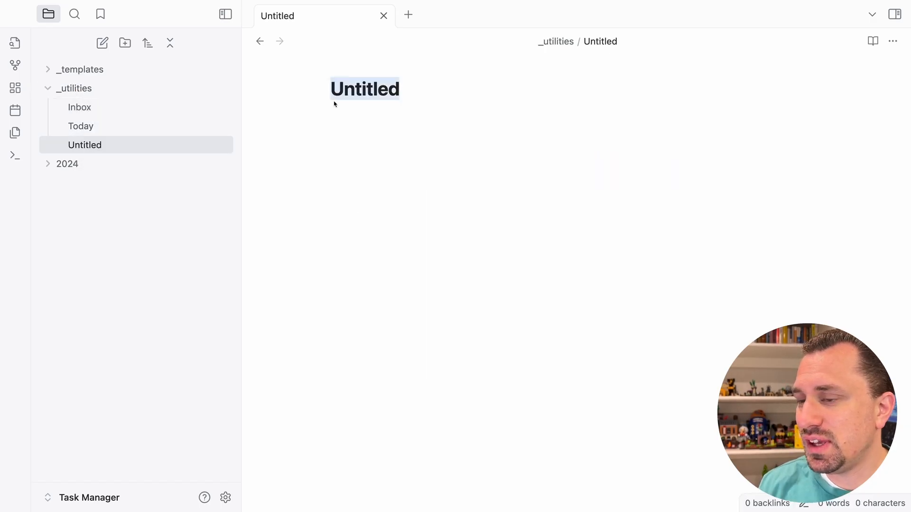
type("Upcoming")
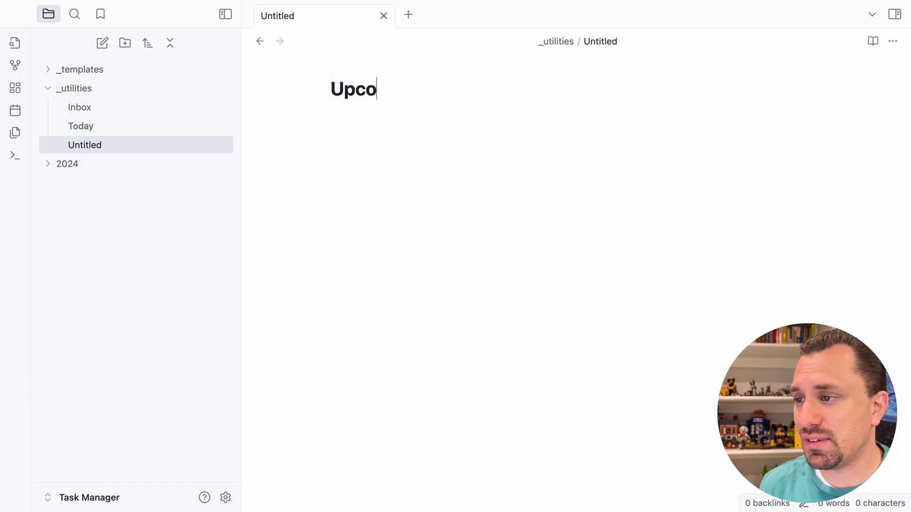
key("Return")
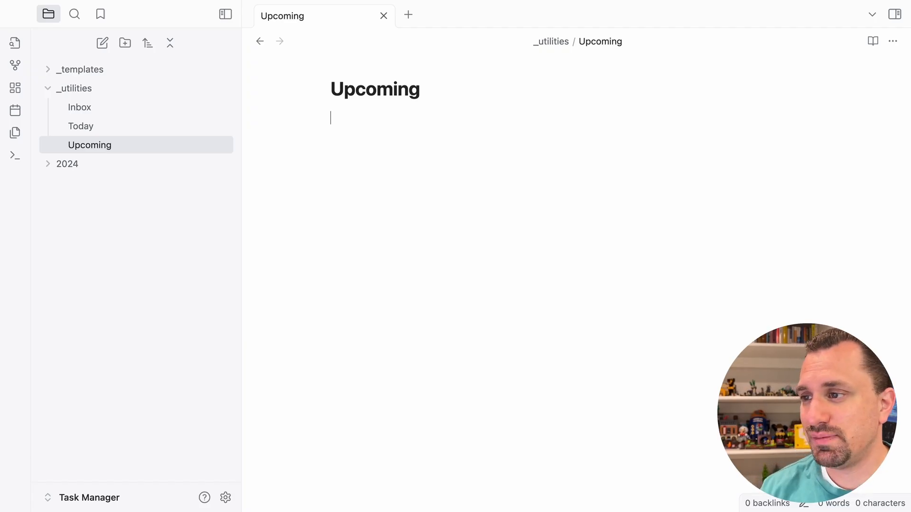
Add a tasks query block to the Upcoming note with the filters "not done" and "happens after today"
type("```")
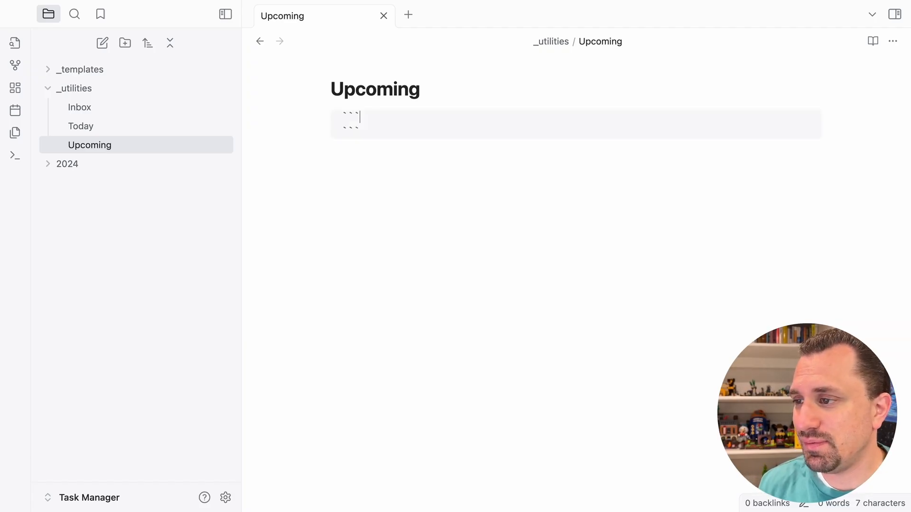
type("tasks")
key("Return")
type("not done")
key("Return")
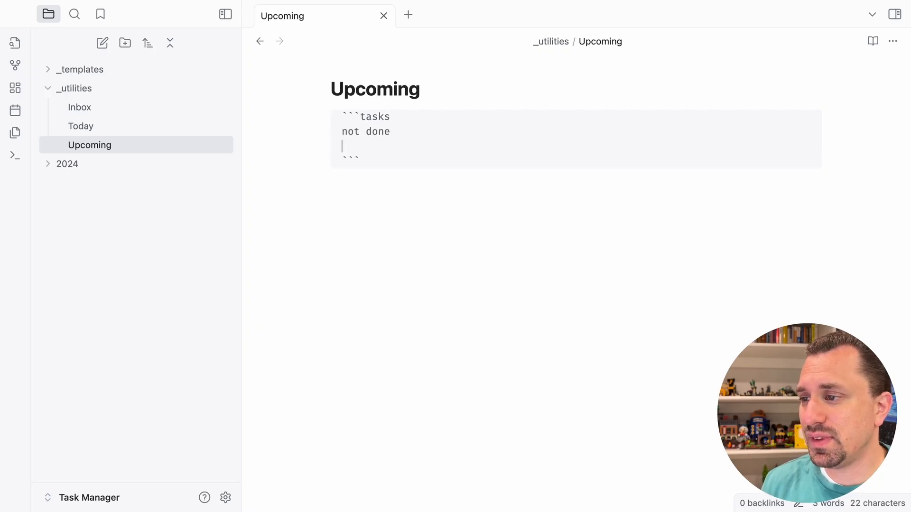
type("happens")
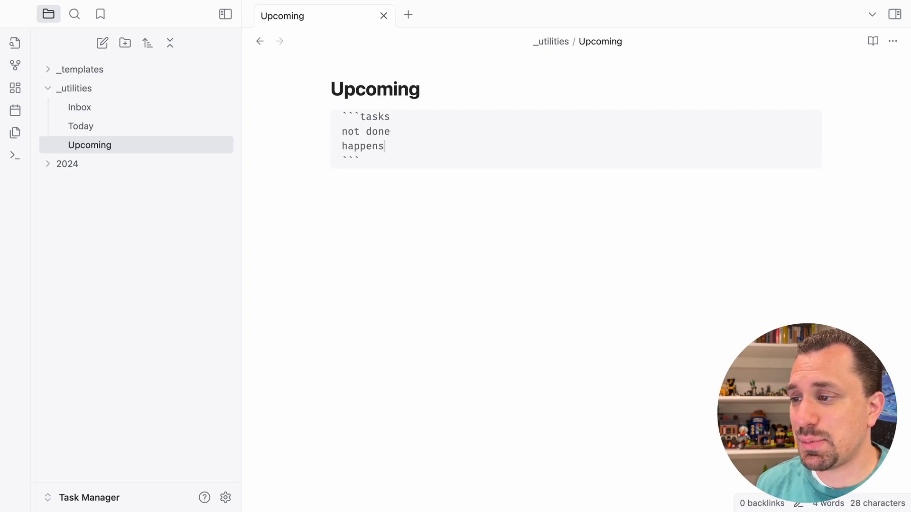
type(" after today")
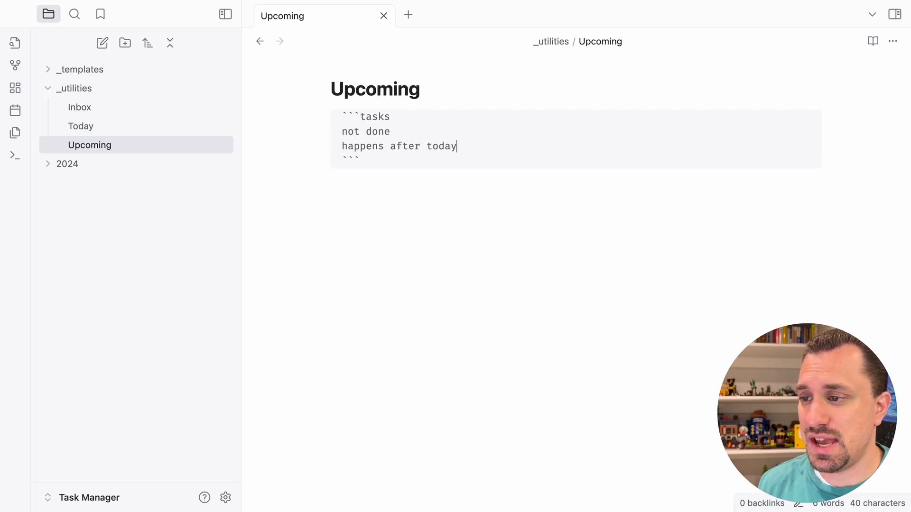
key("Down")
key("Return")
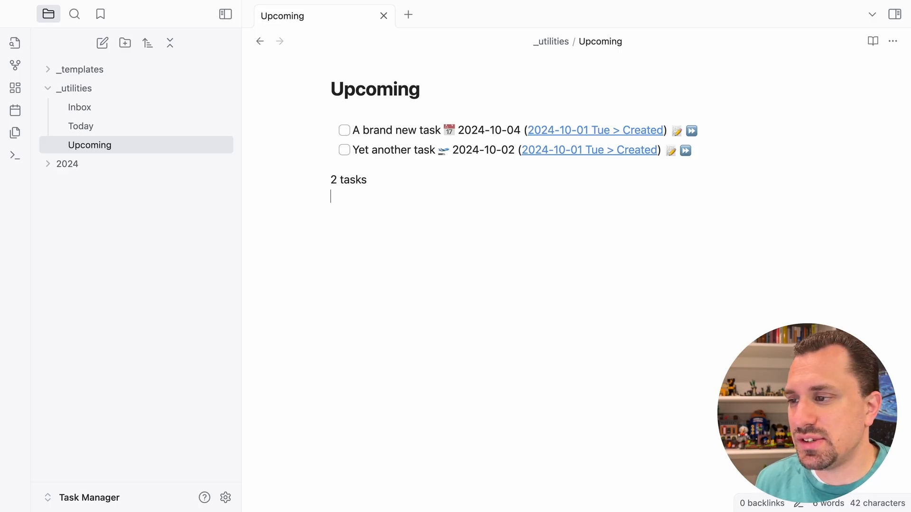
Add the line "group by happens" to the Upcoming query and render the block
key("Up")
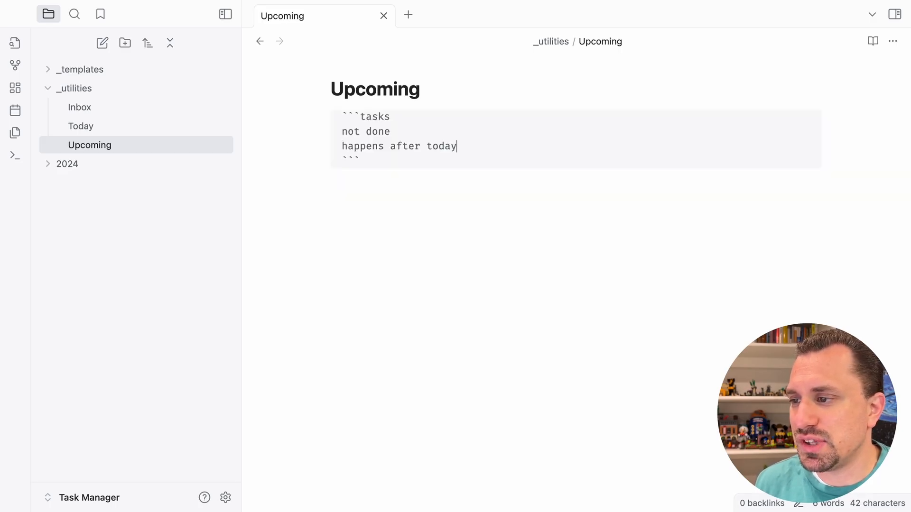
type("group by happens")
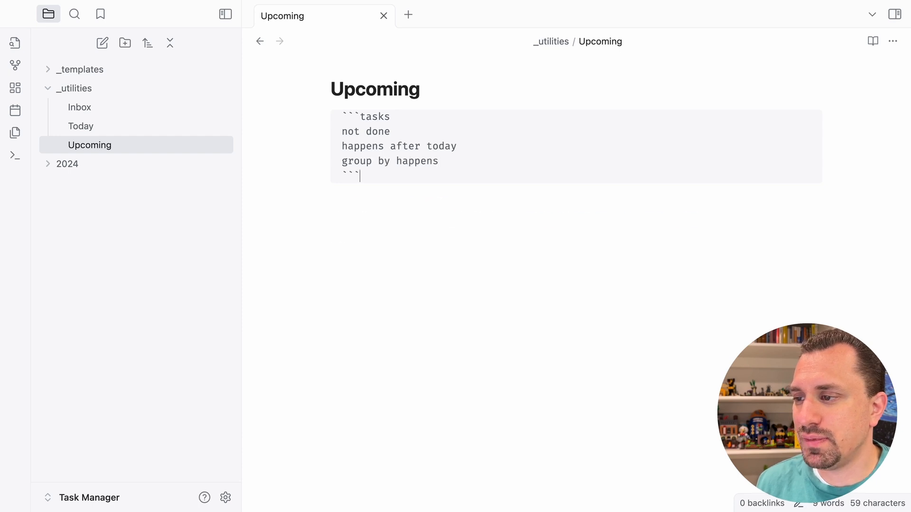
key("Down")
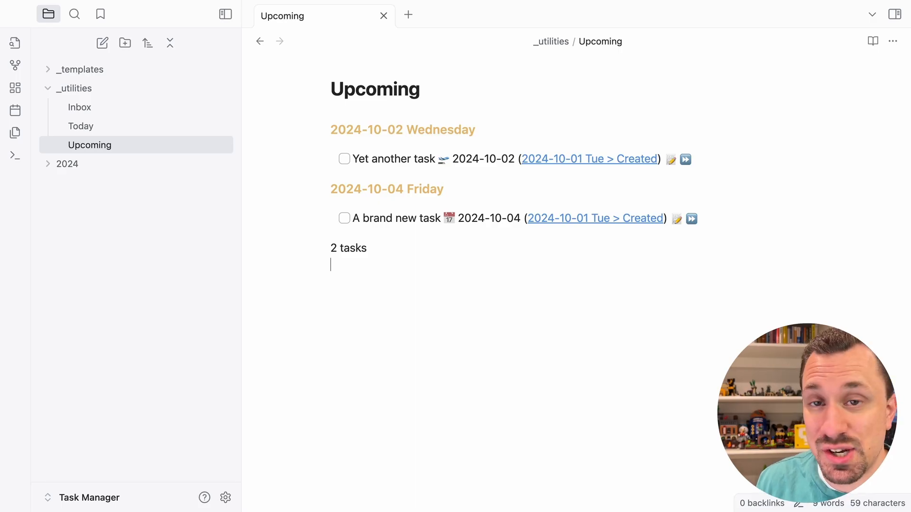
Create a note named "Anytime" in _utilities and start a tasks query block in it with the filter "not done"
key("super+n")
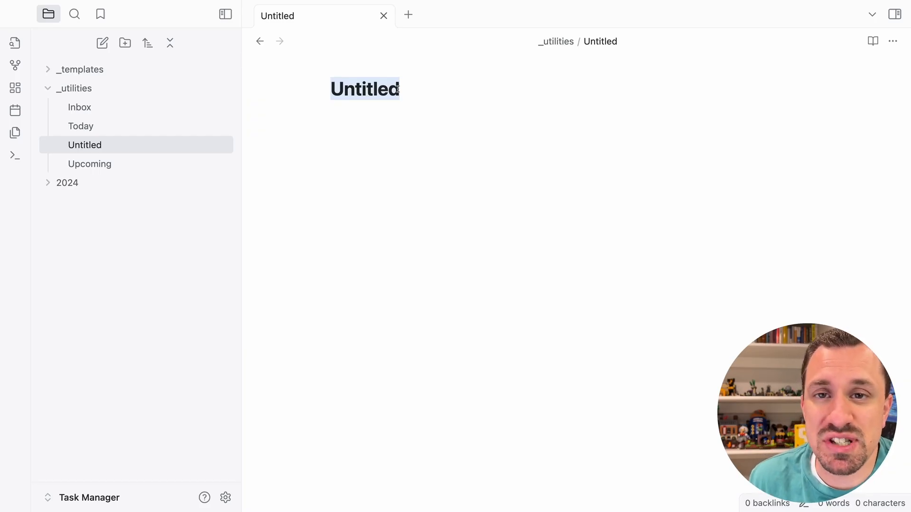
type("Anytime")
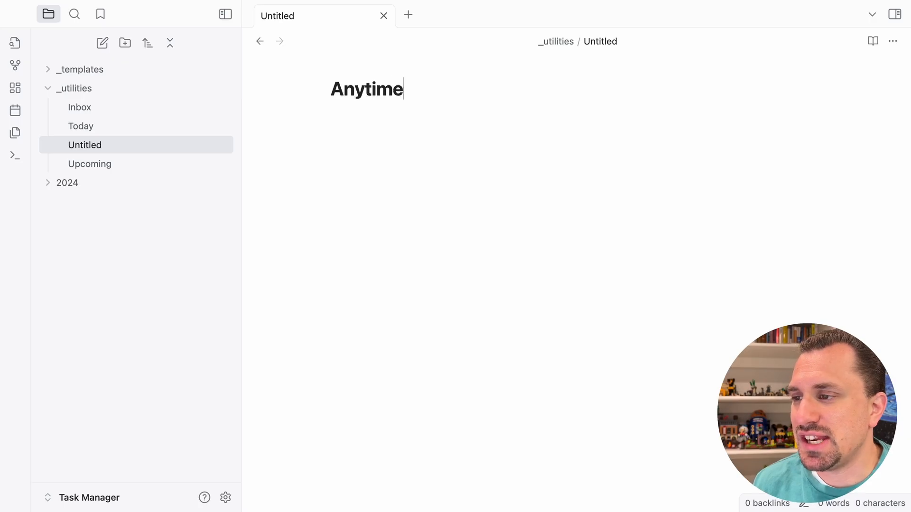
key("Return")
type("```tasks")
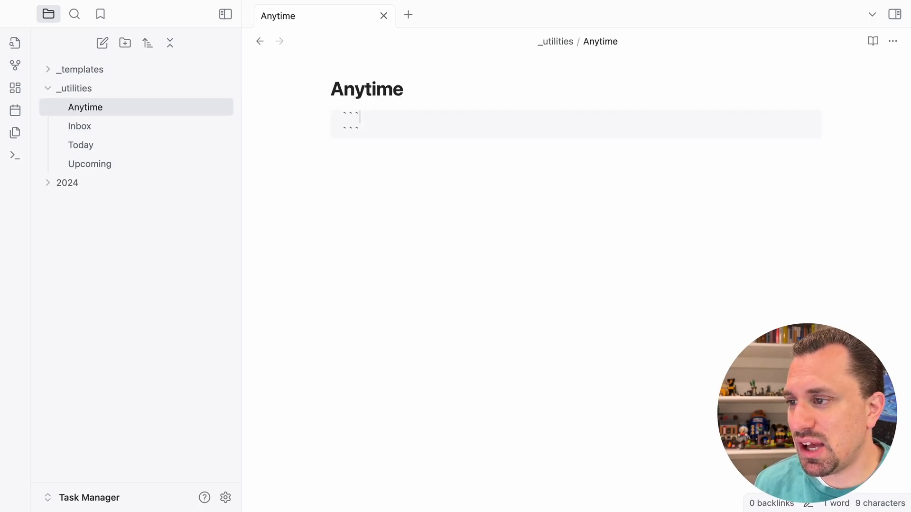
key("Return")
type("not done")
key("Return")
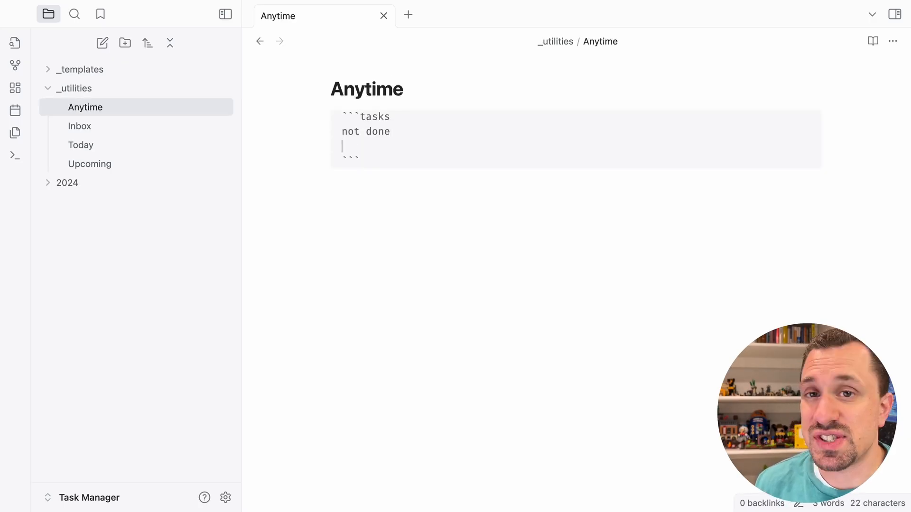
Complete the Anytime query with the filters "no due date", "no scheduled date", "no start date" and "has tags"
type("no due date")
key("Return")
type("no s")
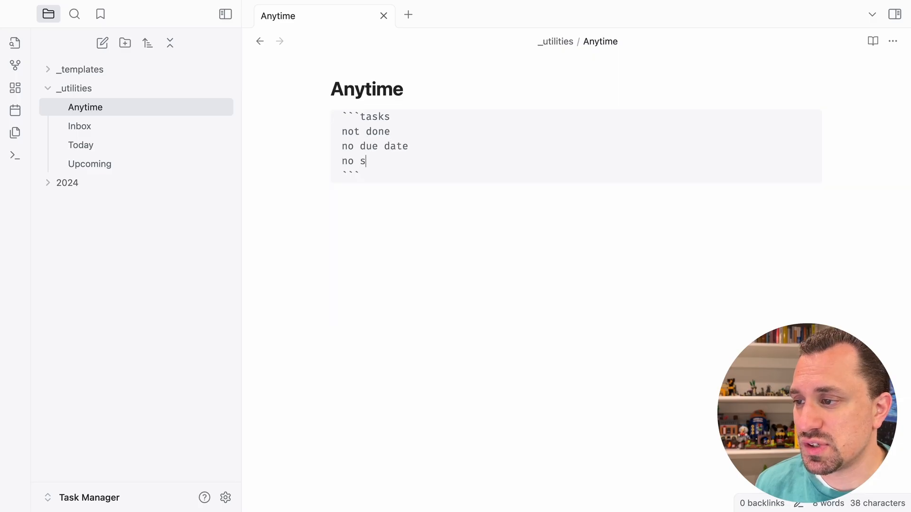
type("cheduled date")
key("Return")
type("no sta")
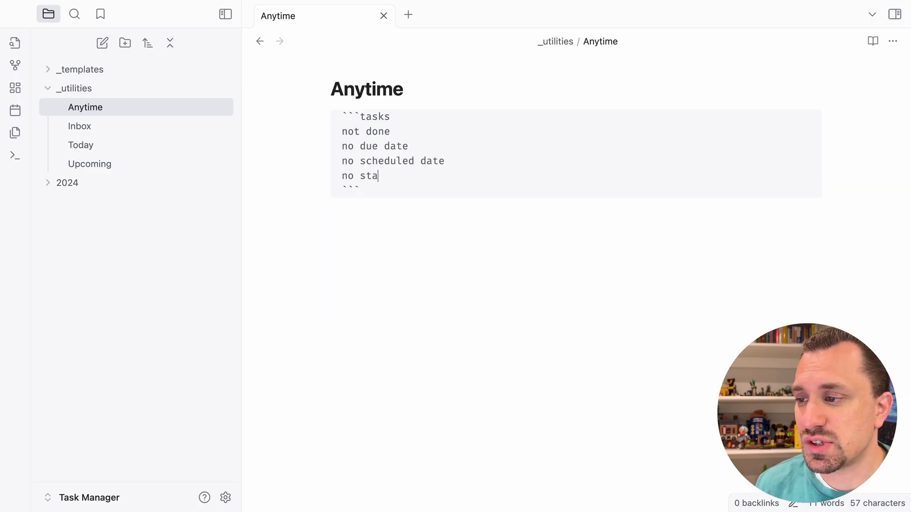
type("rt date")
key("Return")
type("ha")
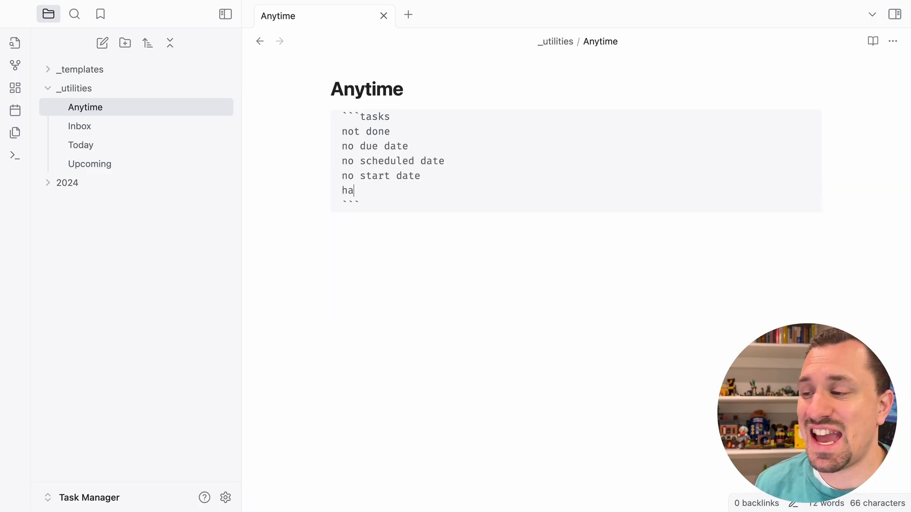
type("s tags")
key("Down")
key("Return")
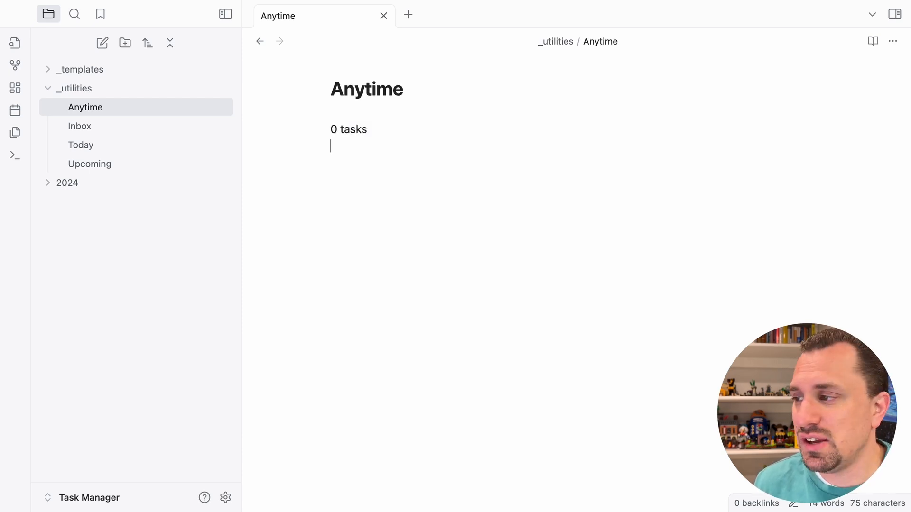
Tag the Inbox task "So many tasks, it hurts" with #work, apply the change and check the rendered Anytime query
left_click(100, 129)
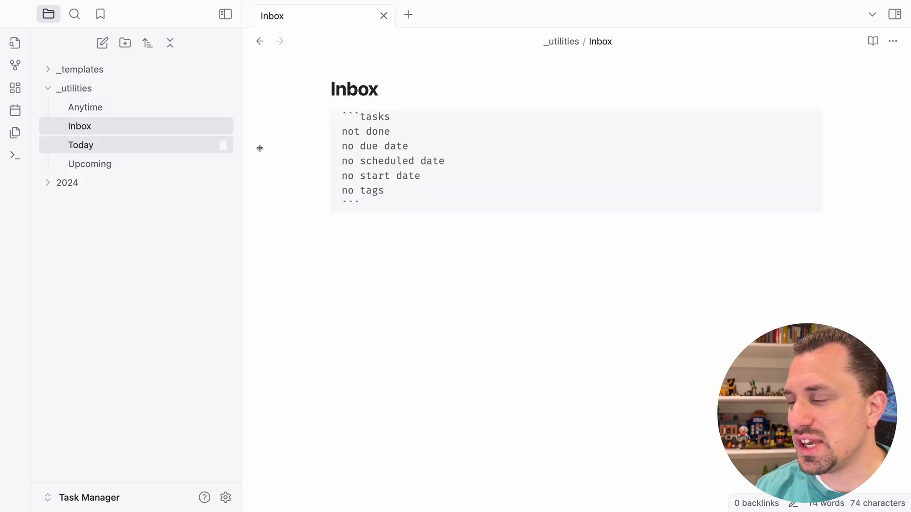
left_click(376, 209)
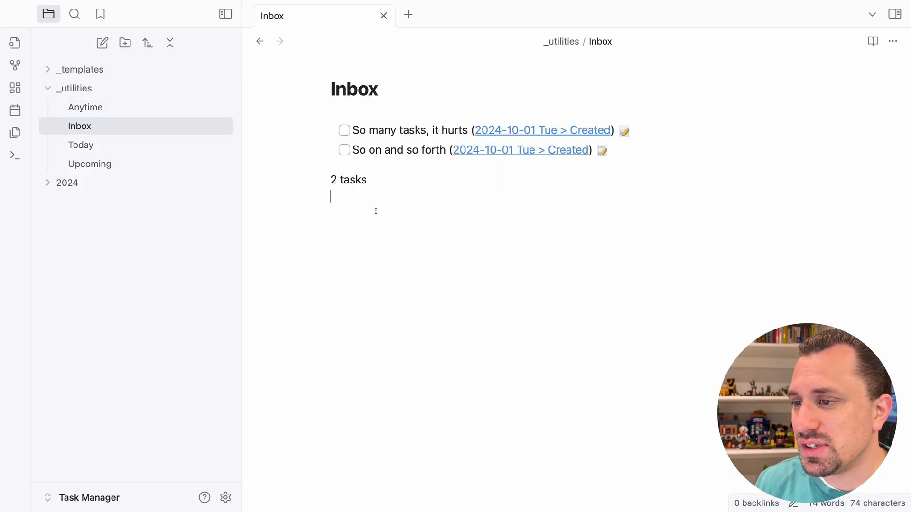
left_click(624, 131)
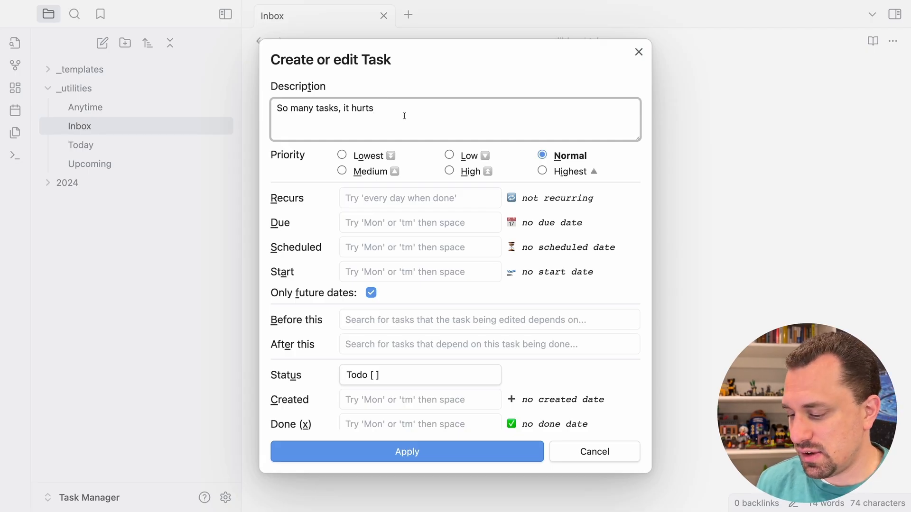
type("#work")
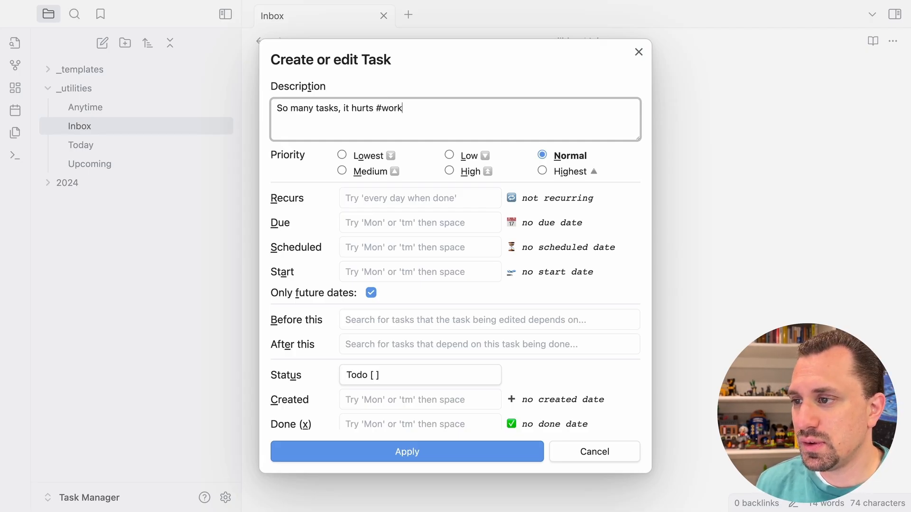
key("Return")
left_click(102, 108)
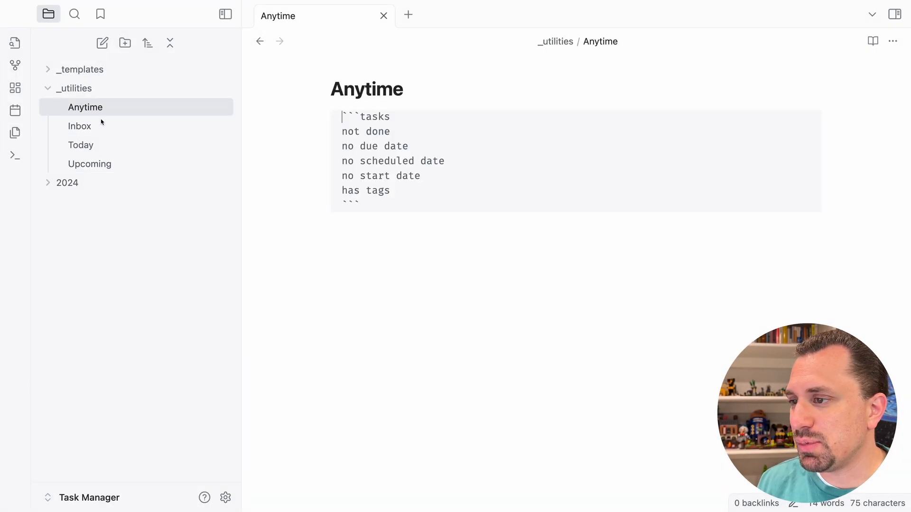
left_click(366, 219)
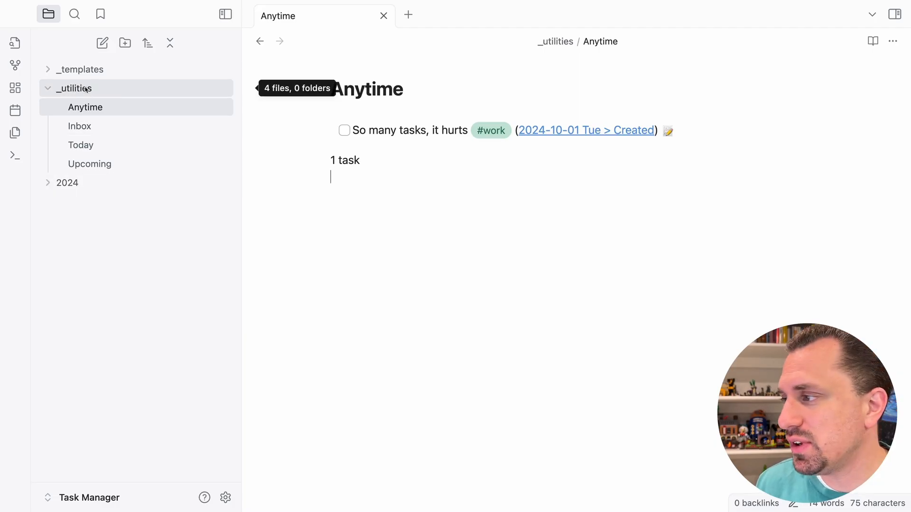
Create a new note named "Someday" in the _utilities folder
key("ctrl+n")
type("Someday")
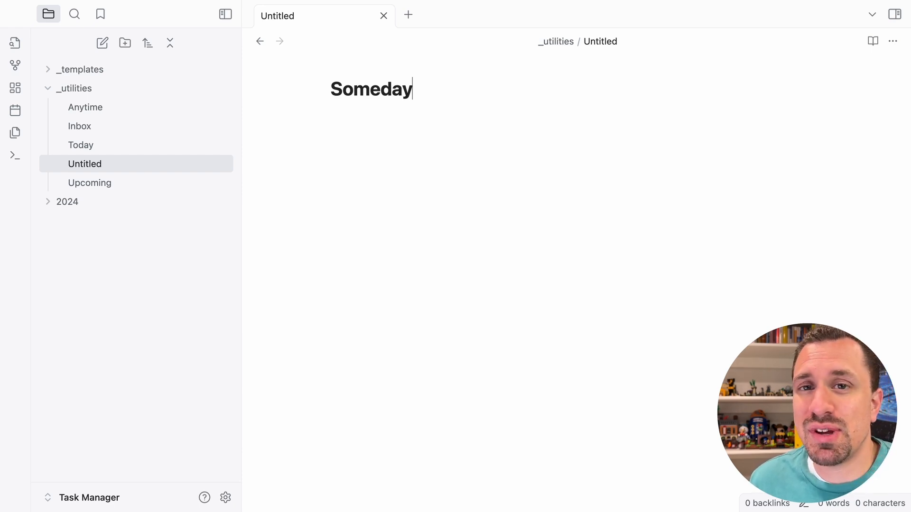
key("Return")
Add a tasks query block to the Someday note with the filters "not done" and "tags include #someday"
type("```")
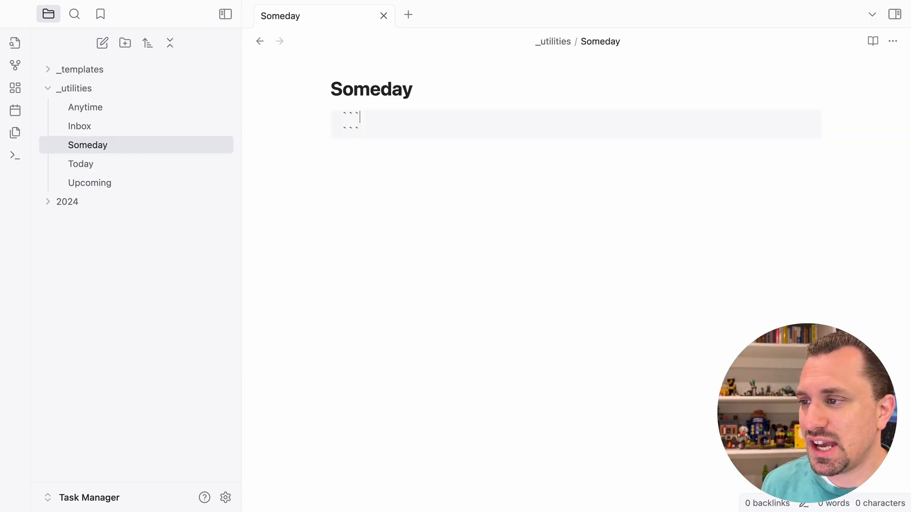
type("tasks")
key("Return")
type("n")
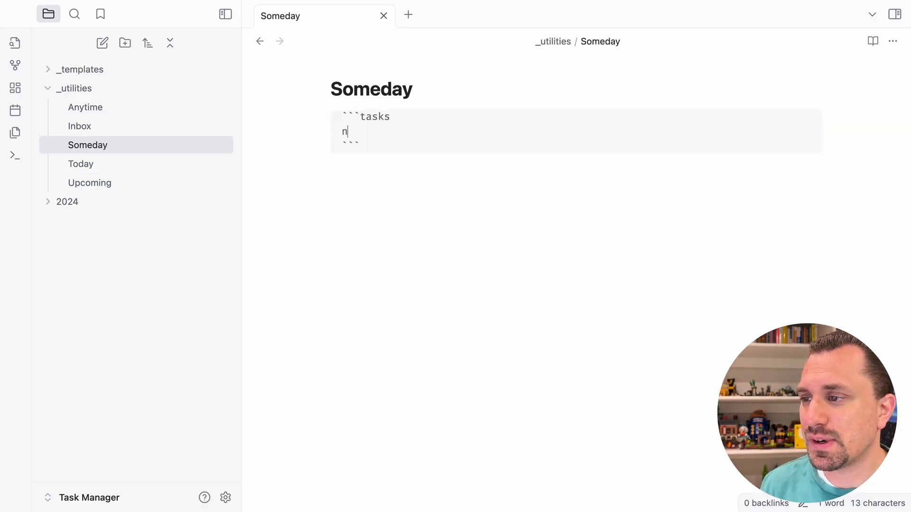
type("ot done")
key("Return")
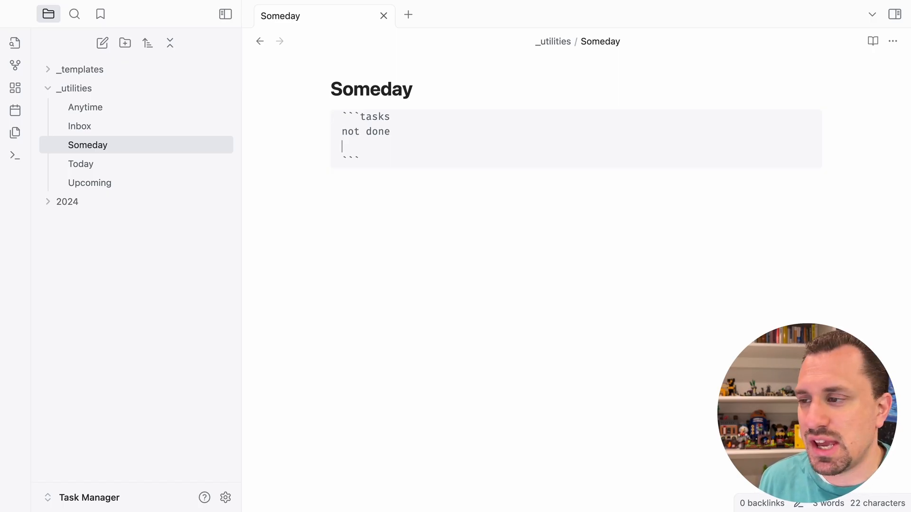
type("tags in")
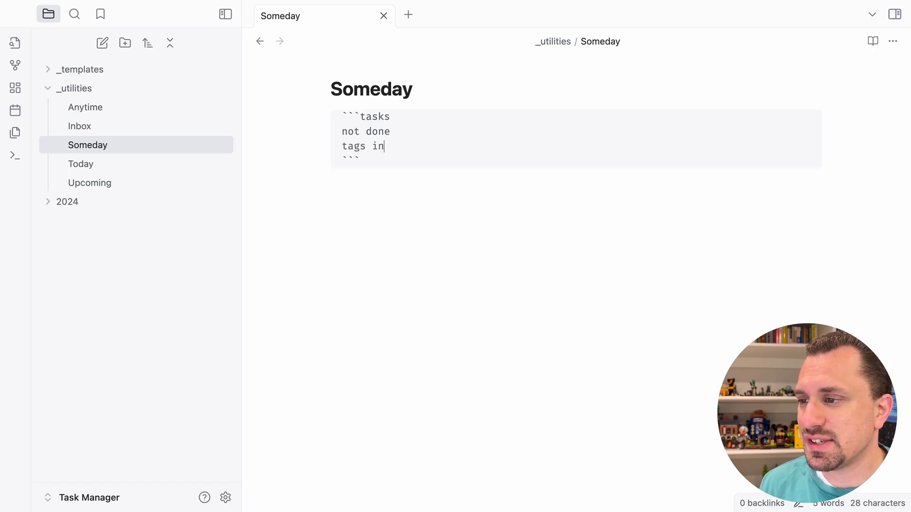
type("clude #someday")
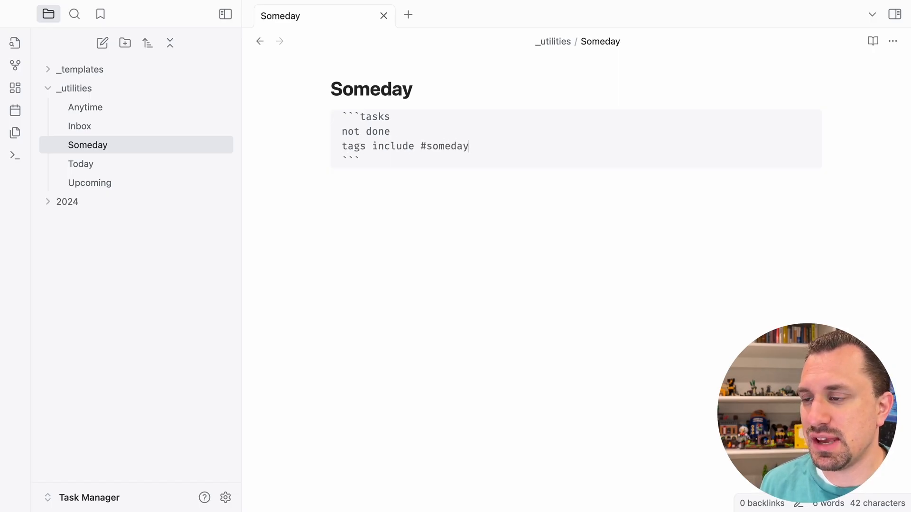
key("Down")
key("Return")
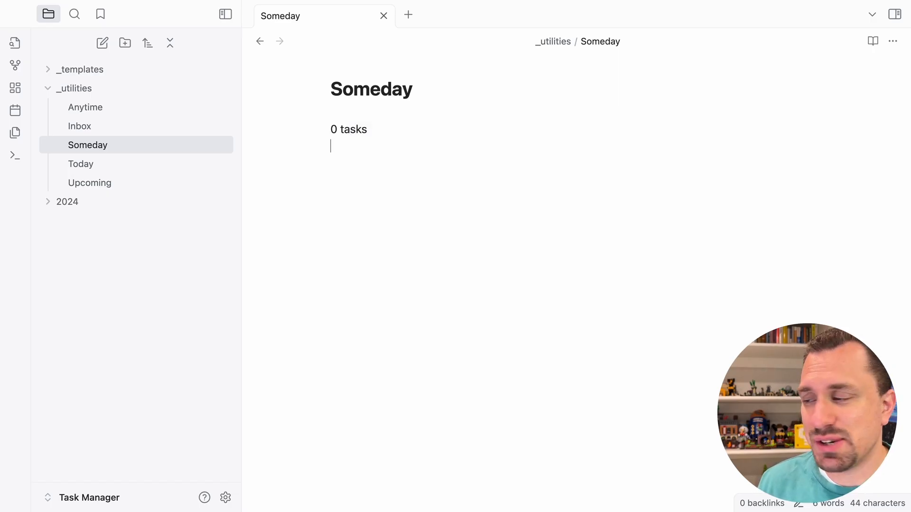
Tag the Inbox task "So on and so forth" with #someday, apply the change and check the rendered Someday query
left_click(76, 126)
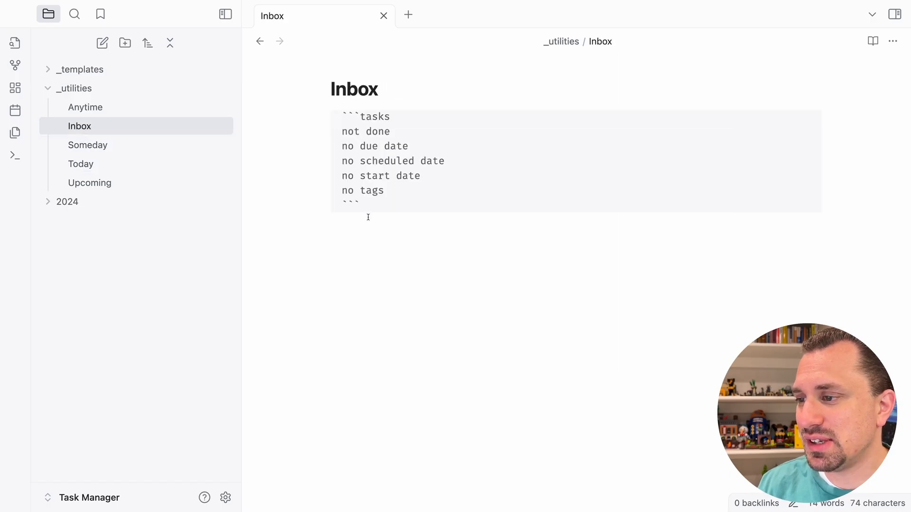
left_click(603, 133)
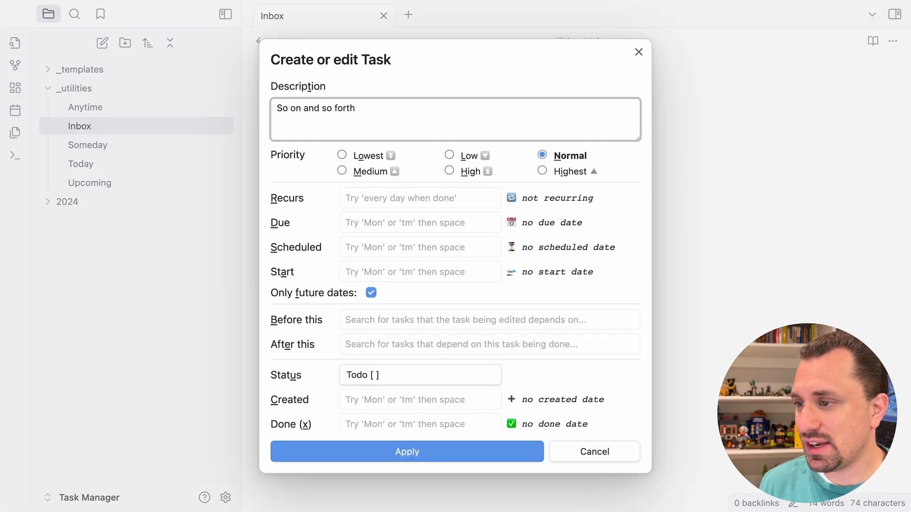
type("#someday")
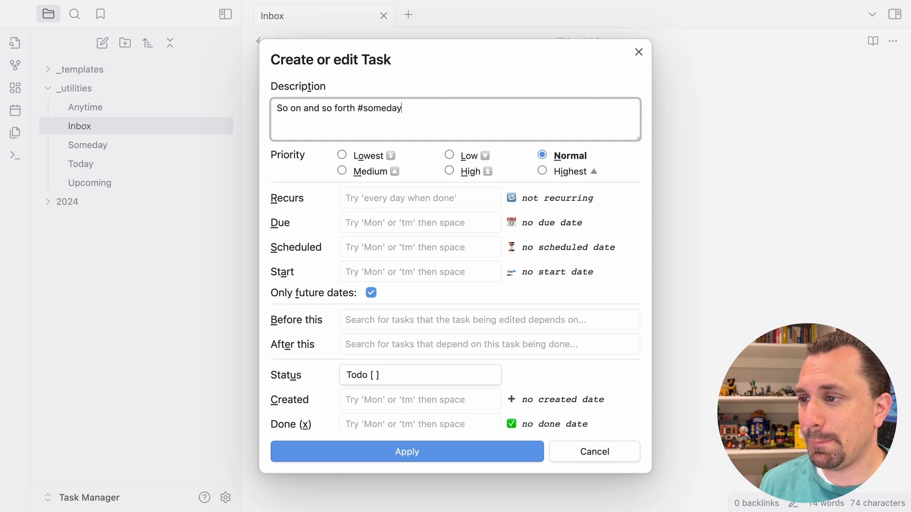
key("Return")
left_click(95, 148)
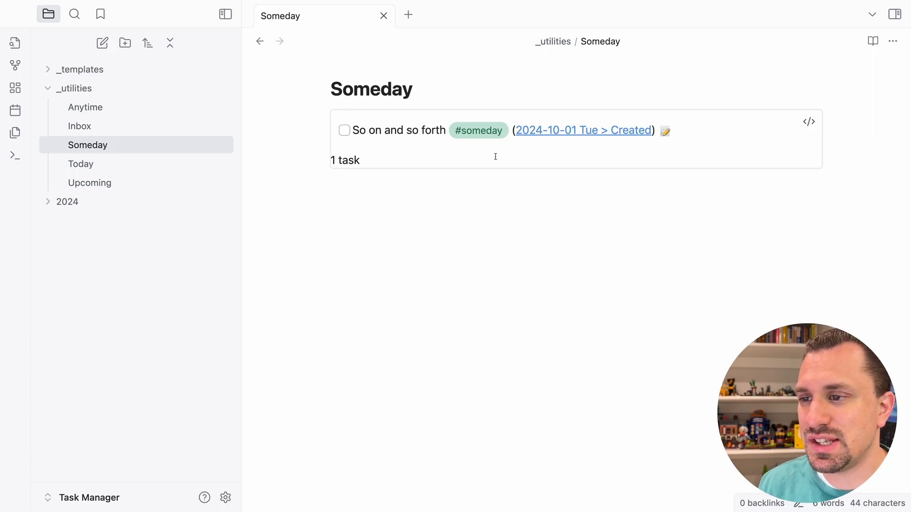
Add the filter "tags does not include #someday" below "has tags" in the Anytime note's tasks query
left_click(93, 109)
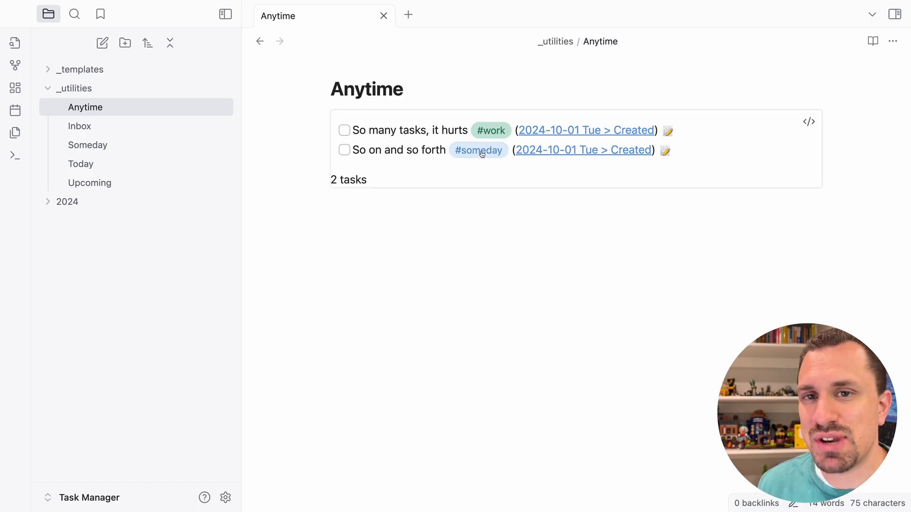
left_click(808, 121)
left_click(403, 190)
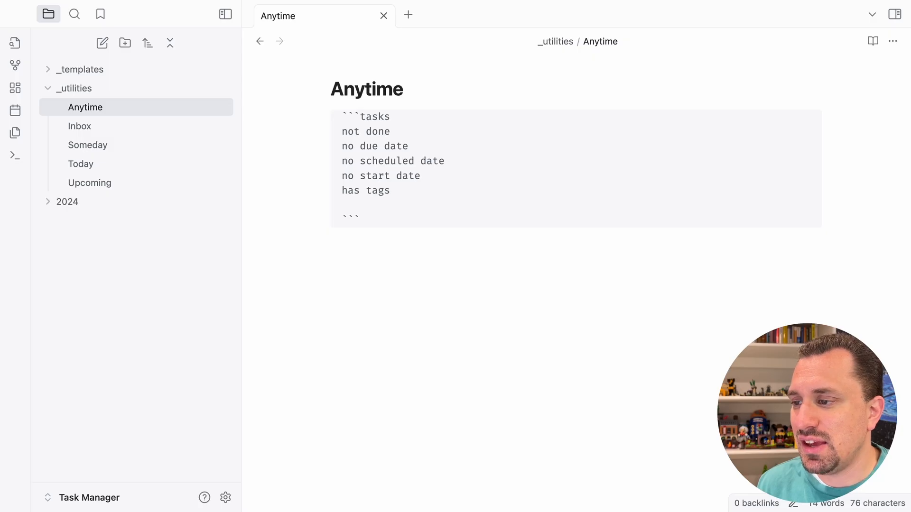
type("tags does not in")
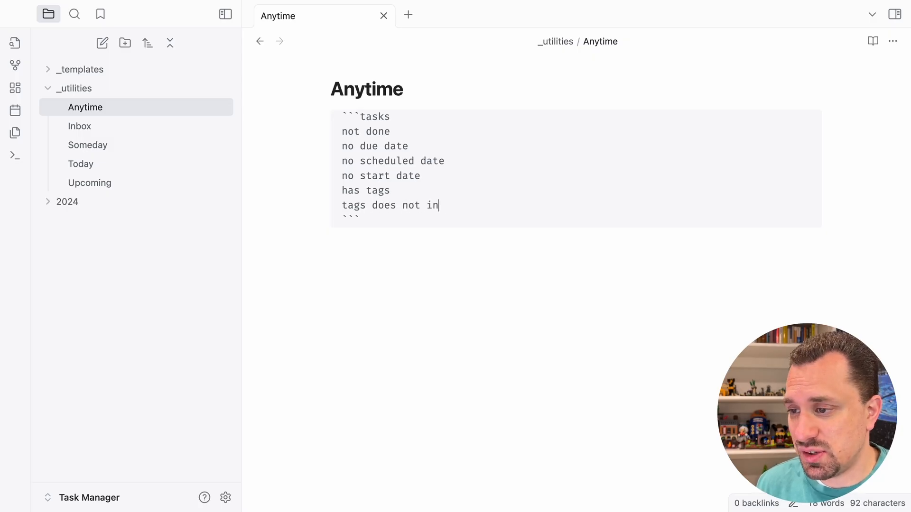
type("clude #someday")
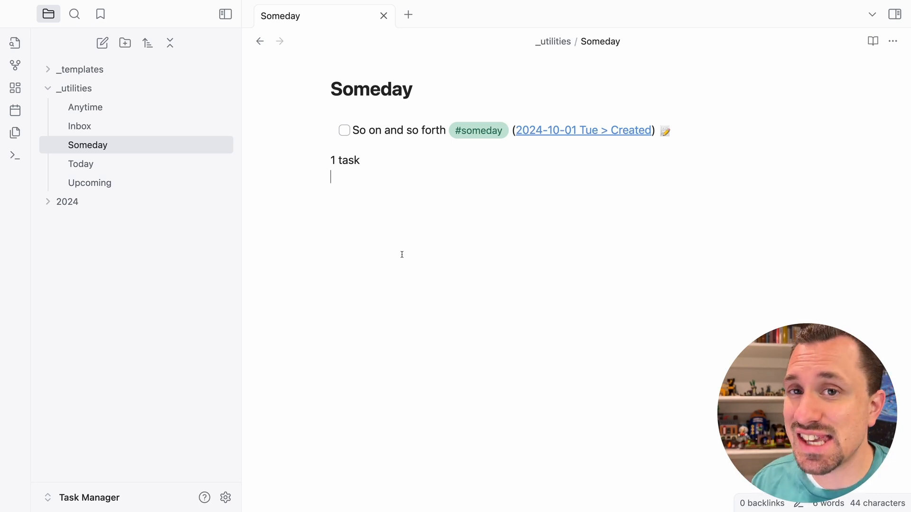
Bookmark the Inbox note from the _utilities folder, keeping its default title and no bookmark group
left_click(43, 89)
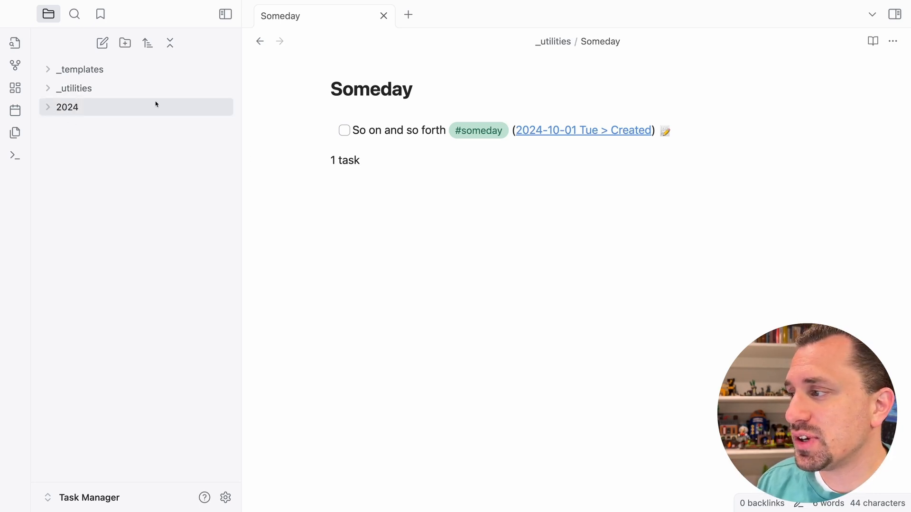
left_click(83, 92)
left_click(89, 125)
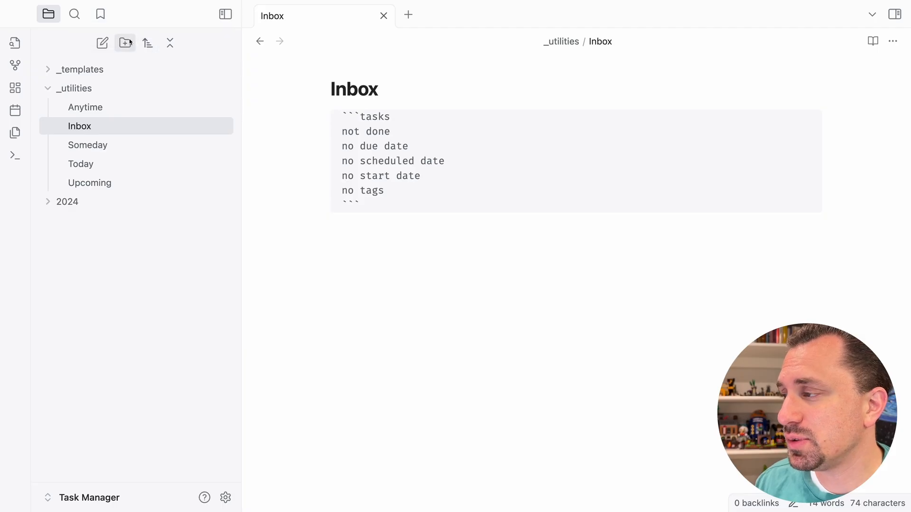
left_click(101, 15)
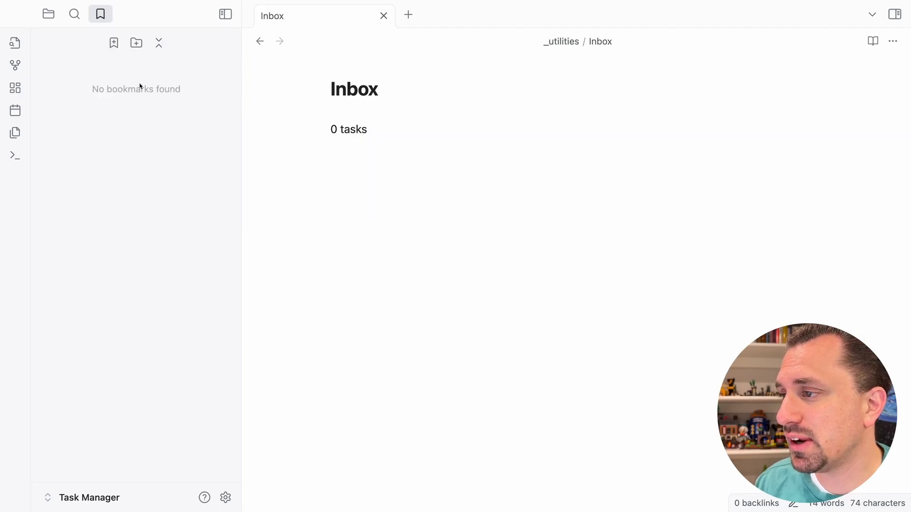
left_click(115, 42)
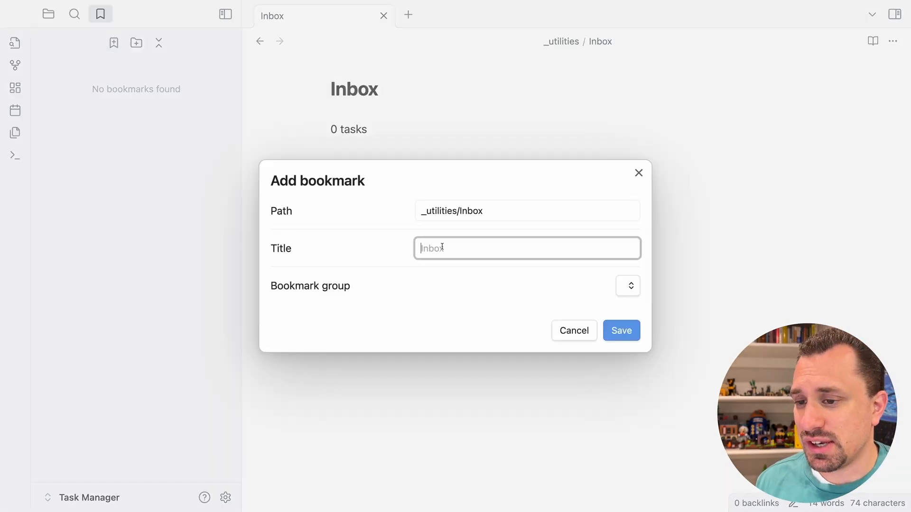
left_click(622, 330)
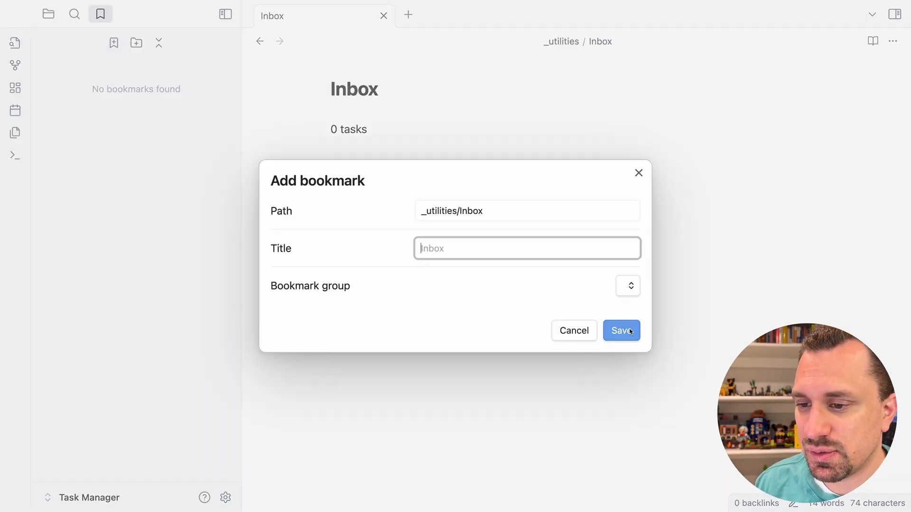
Bookmark the Today note from the _utilities folder, keeping its default title and no bookmark group
left_click(48, 14)
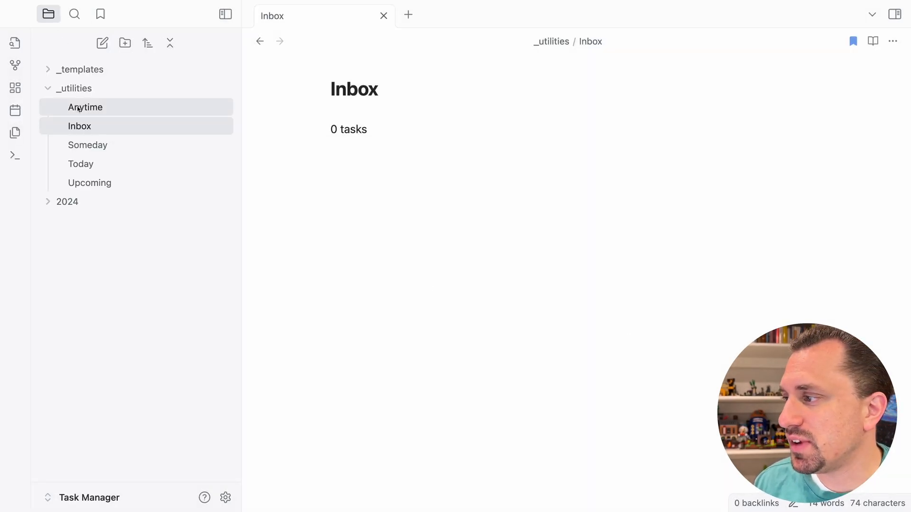
left_click(81, 163)
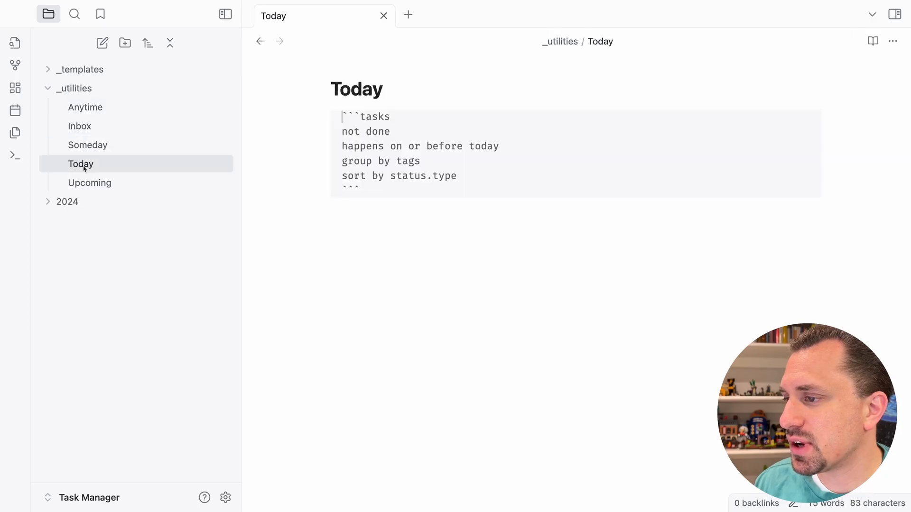
left_click(100, 14)
left_click(113, 43)
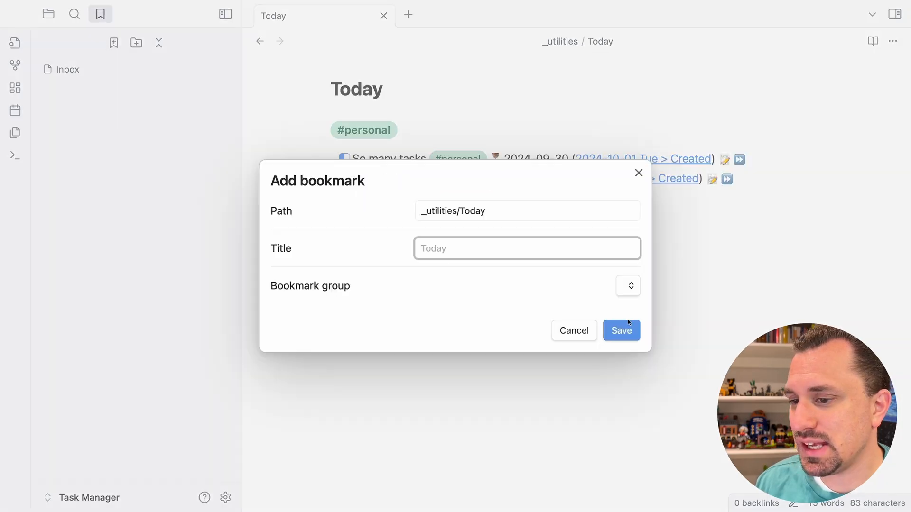
left_click(621, 331)
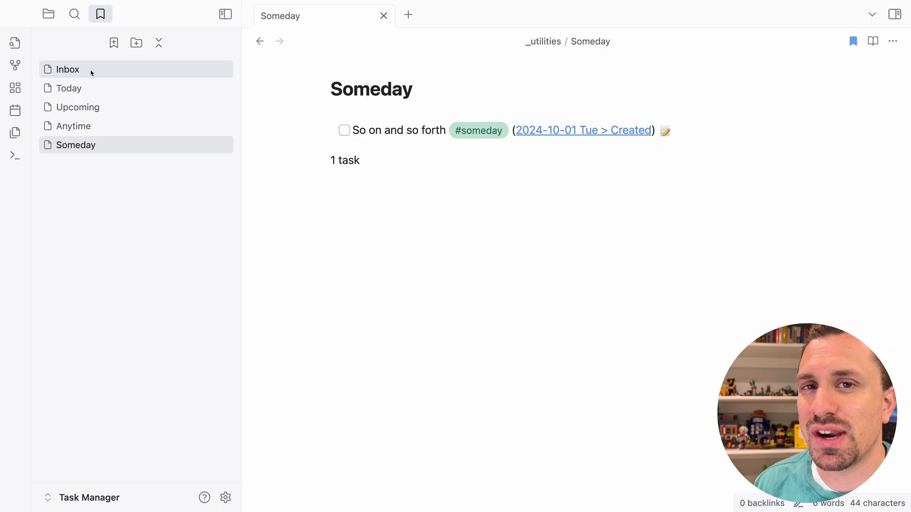
Move the Upcoming bookmark to the start of the bookmarks list, and return it to its place between Today and Anytime
left_click(48, 14)
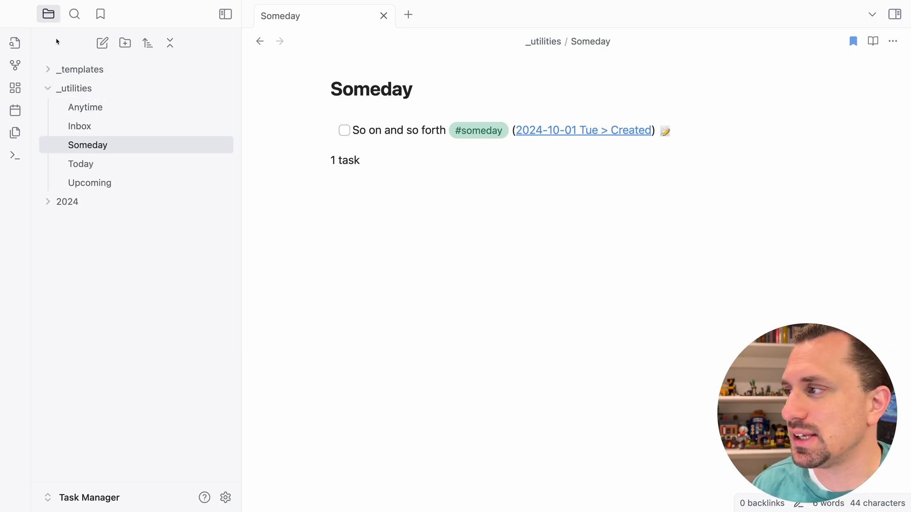
left_click(102, 15)
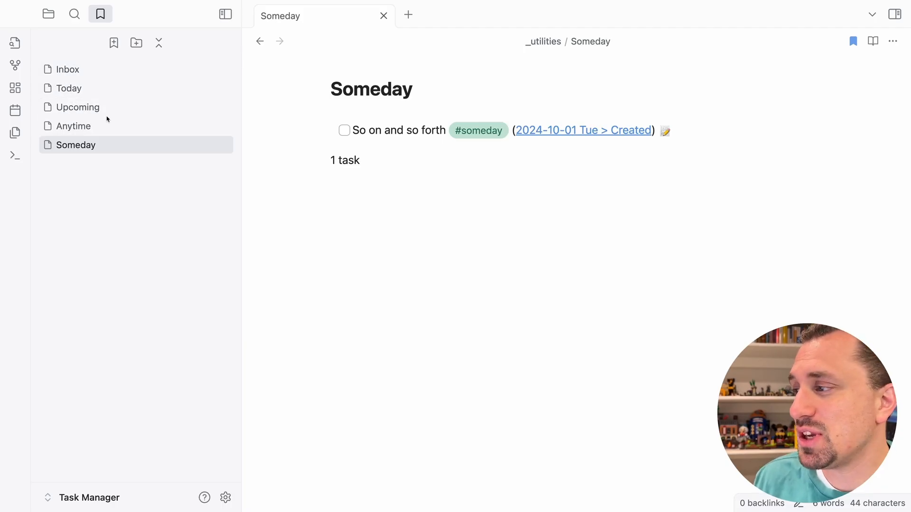
left_click_drag(105, 111, 106, 67)
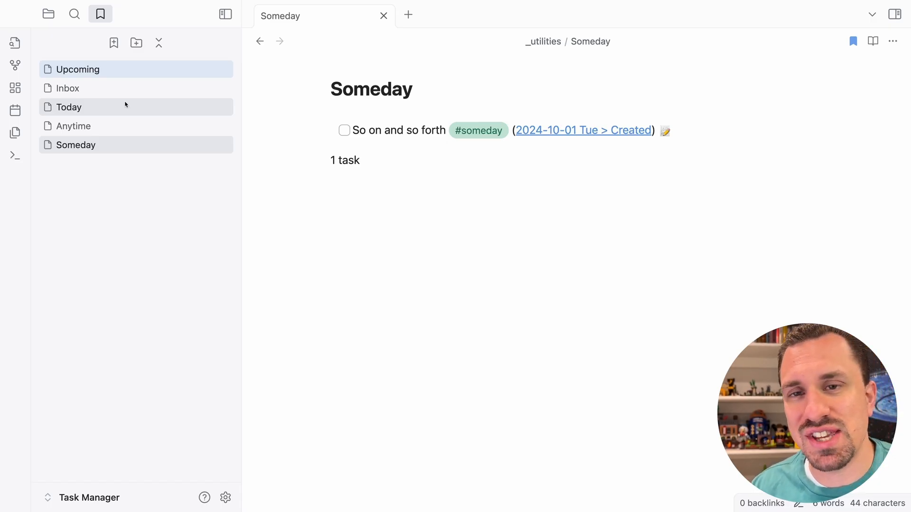
left_click_drag(122, 73, 123, 115)
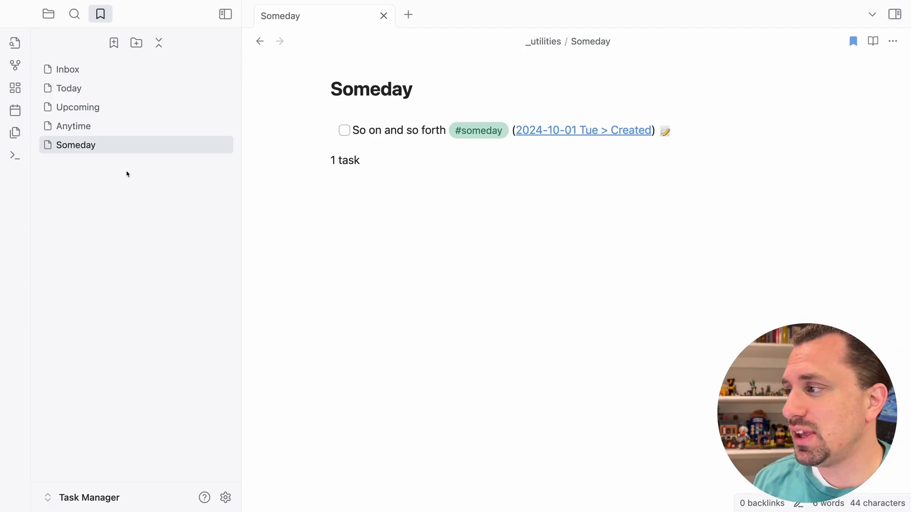
Collapse the _utilities folder in the file list and create a new vault folder named "Areas"
left_click(49, 14)
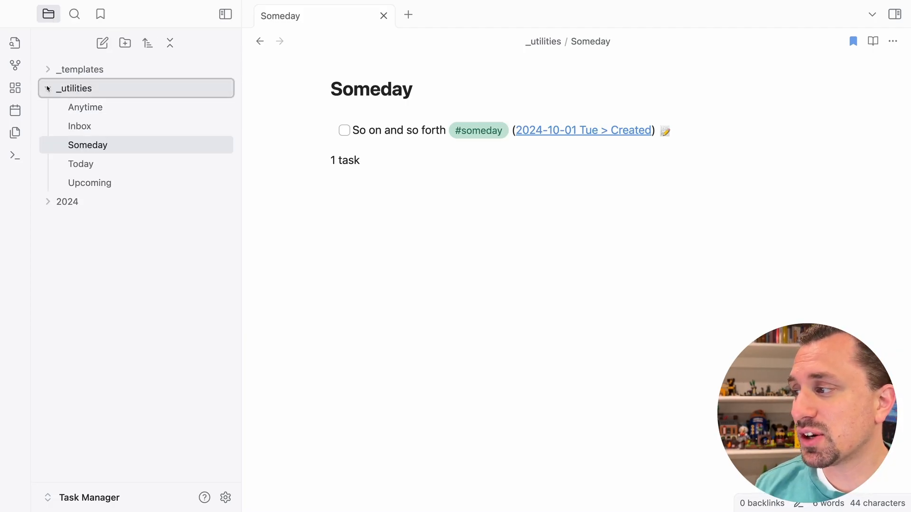
left_click(48, 89)
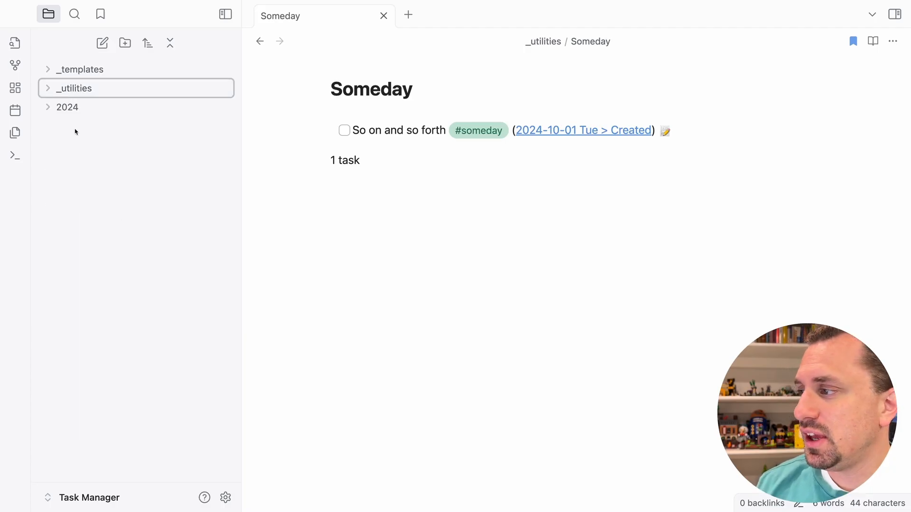
left_click(125, 43)
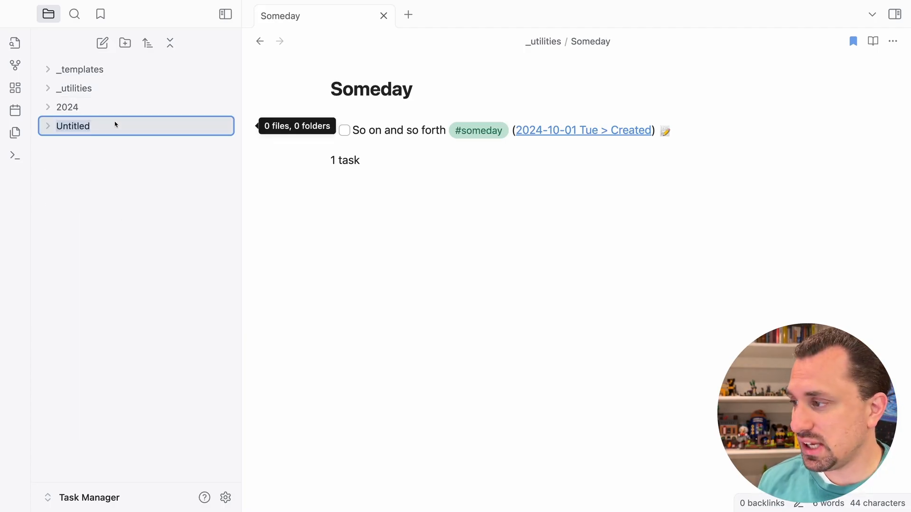
type("Area")
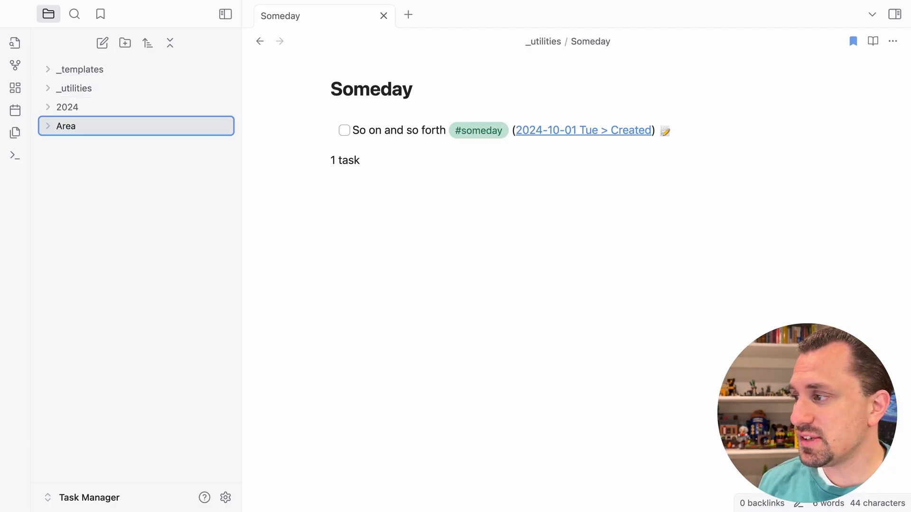
type("s")
key("Return")
Create a new note named "Work" in the Areas folder
right_click(87, 127)
key("Escape")
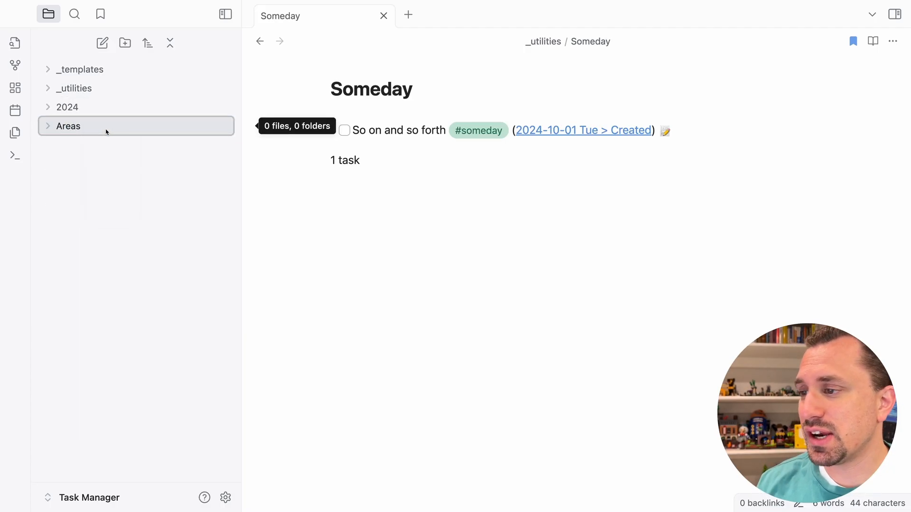
key("super+n")
type("Work")
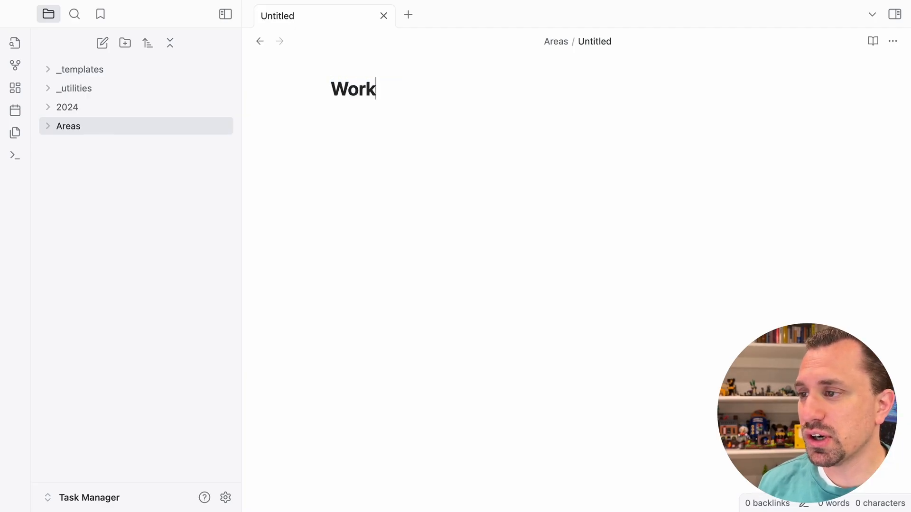
key("Return")
Add a tasks query block to the Work note with the filters "not done" and "tags include #work"
type("```tasks")
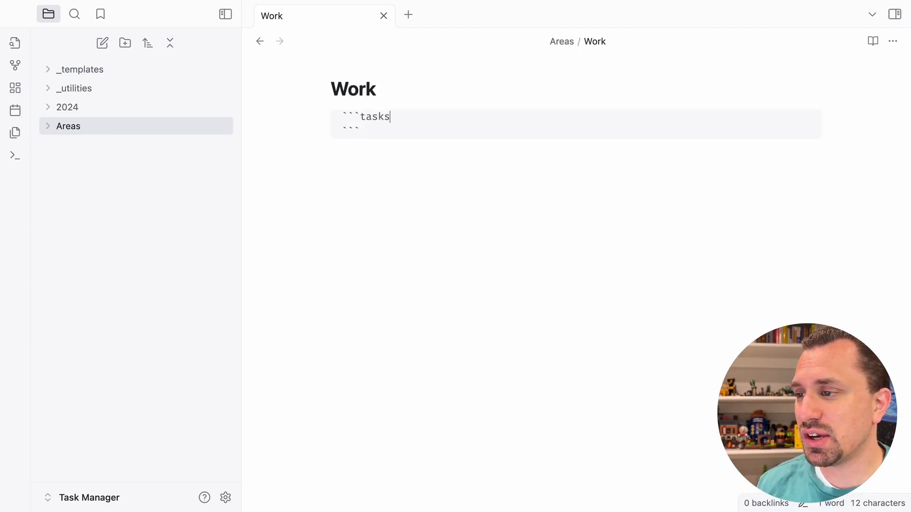
key("Return")
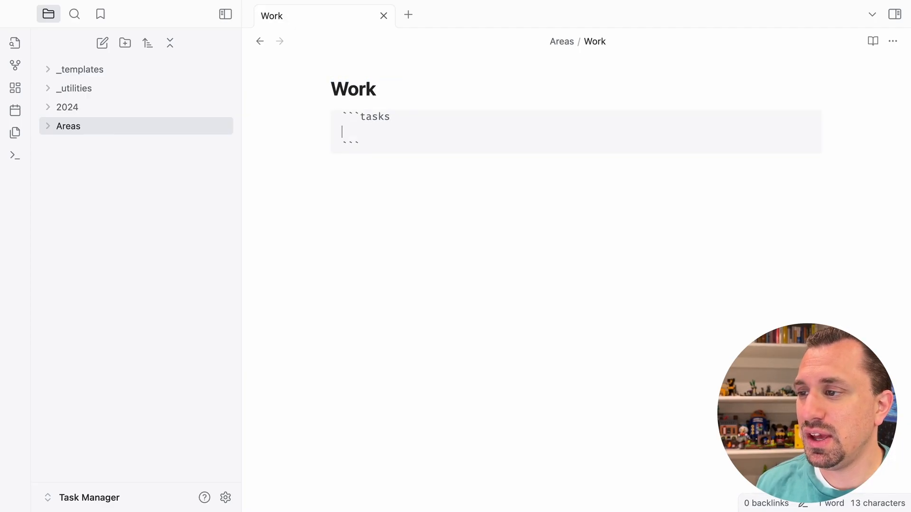
type("note")
key("BackSpace")
type("done")
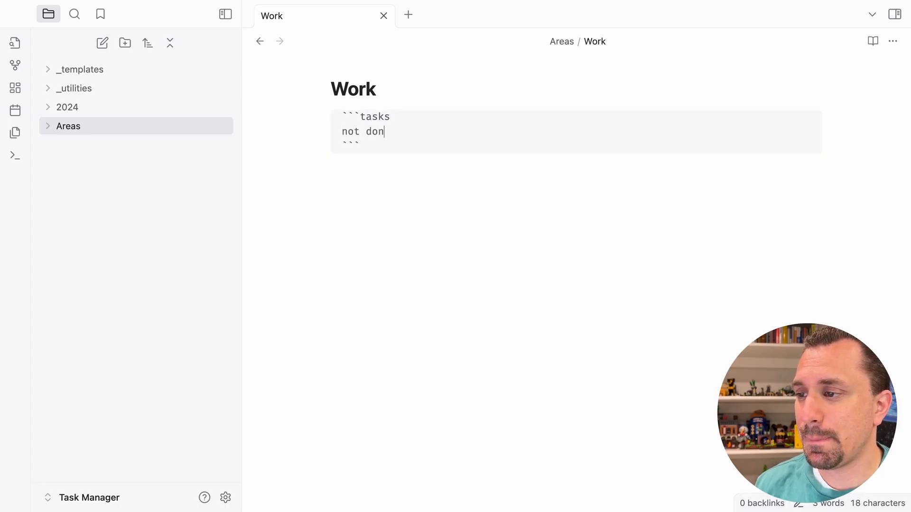
key("Return")
type("tags include ")
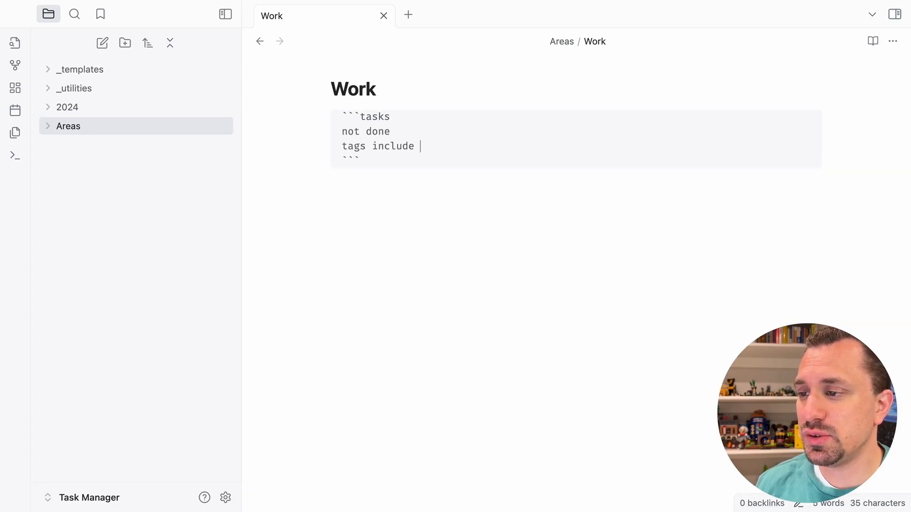
type("#work")
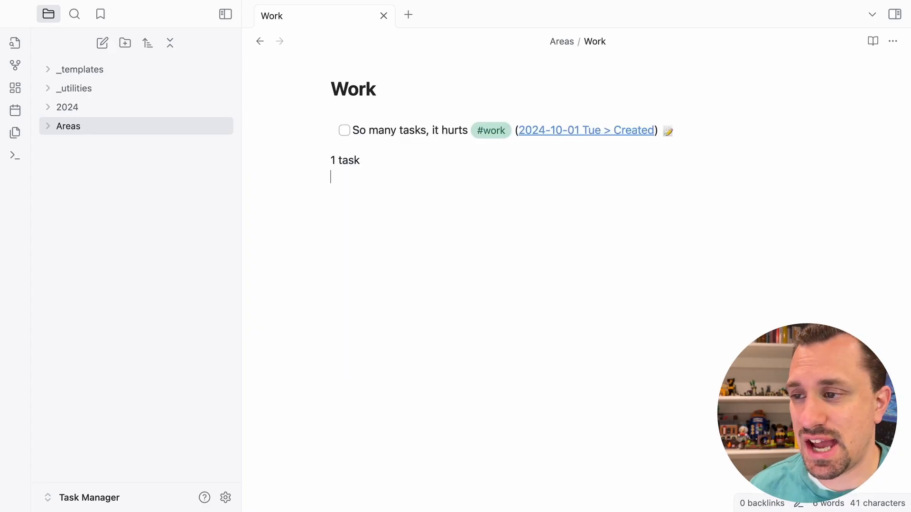
Create a new note named "Personal" in the Areas folder
right_click(77, 126)
left_click(107, 130)
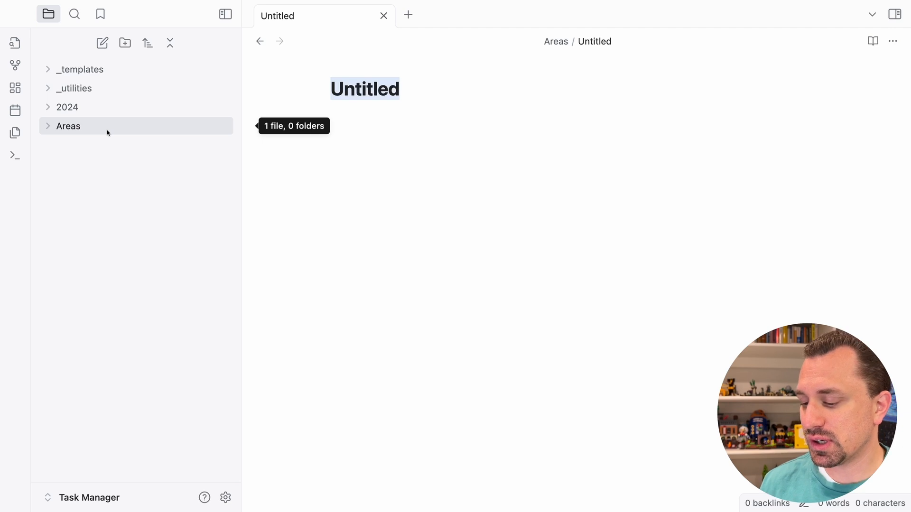
type("Personal")
key("Return")
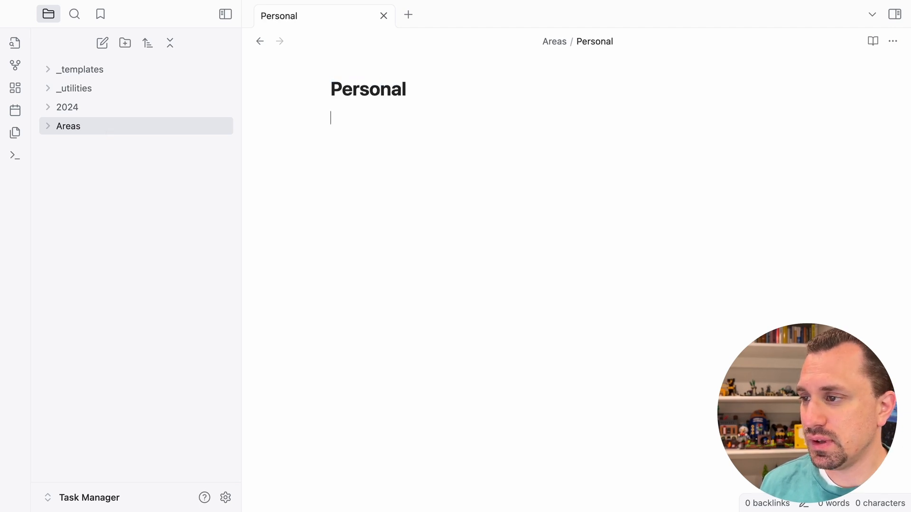
Add a tasks query block to the Personal note with the filters "not done" and "tags include #personal"
type("```tasks")
key("Return")
type("not done")
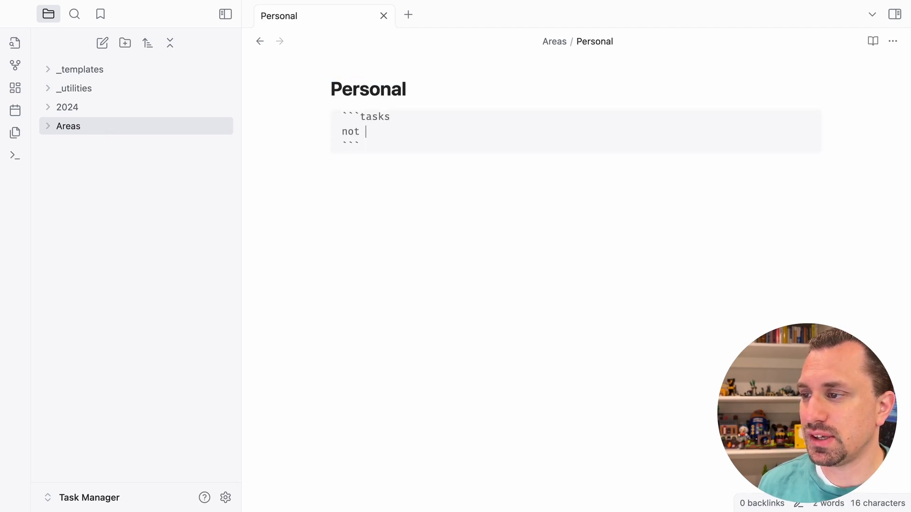
key("Return")
type("tags inc")
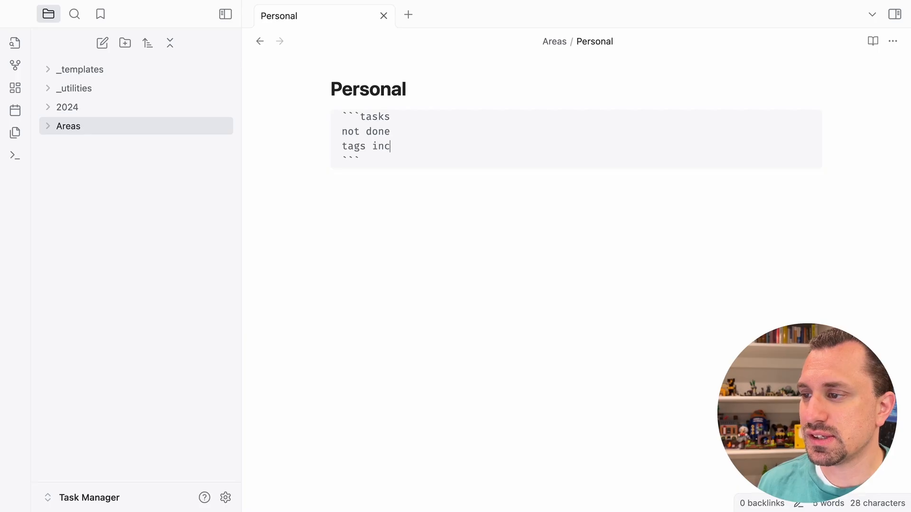
type("lude #personal")
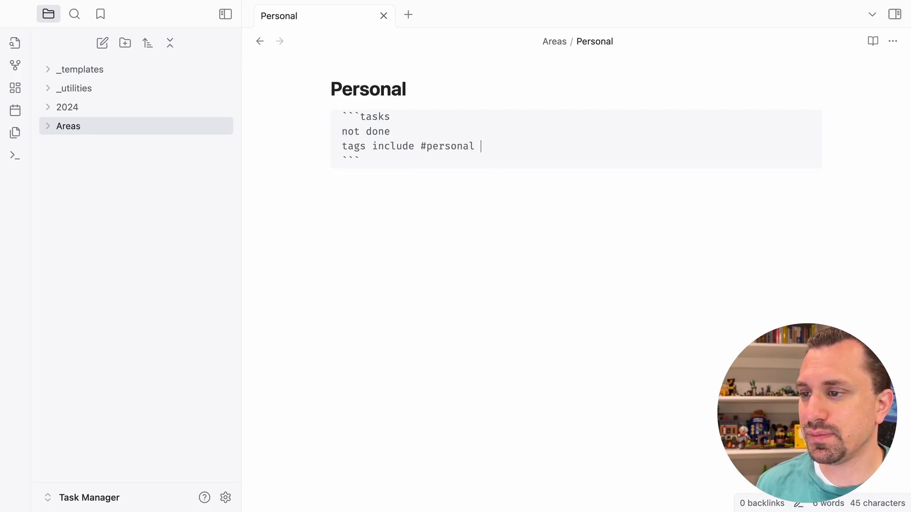
left_click(442, 188)
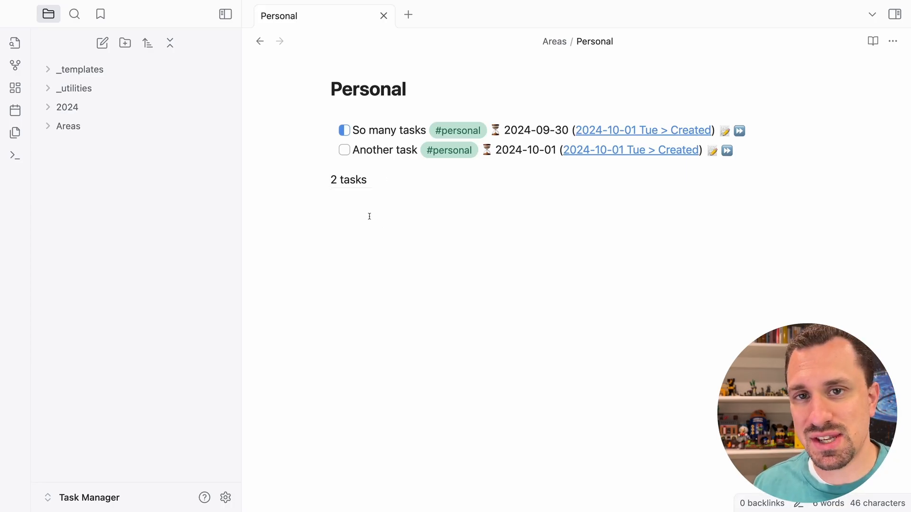
Bookmark the Personal and Work notes from the Areas folder
left_click(103, 14)
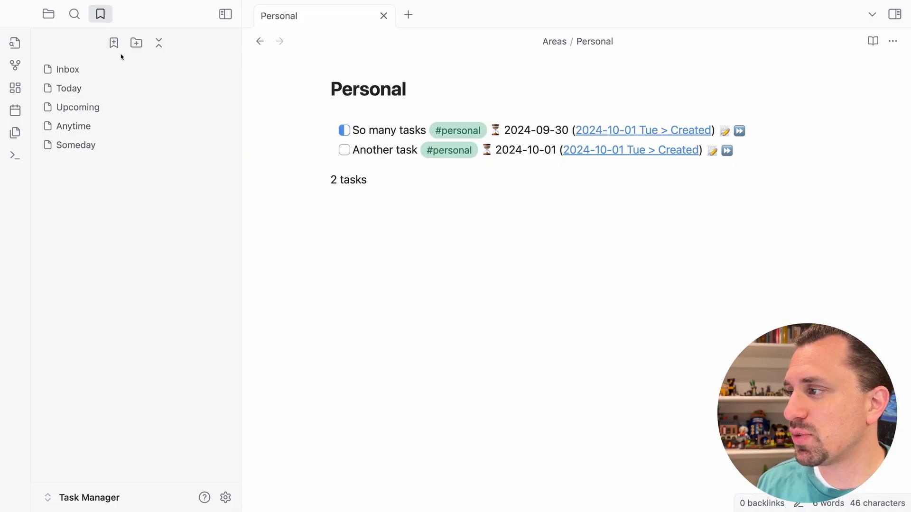
left_click(115, 43)
left_click(617, 332)
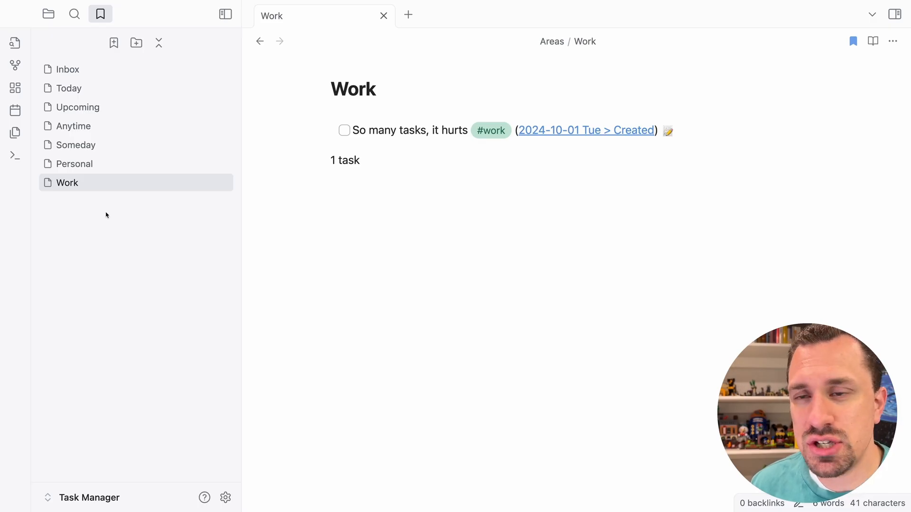
Create a bookmark group named "Areas", move the Personal and Work bookmarks into it, and open Personal
left_click(137, 46)
type("Areas")
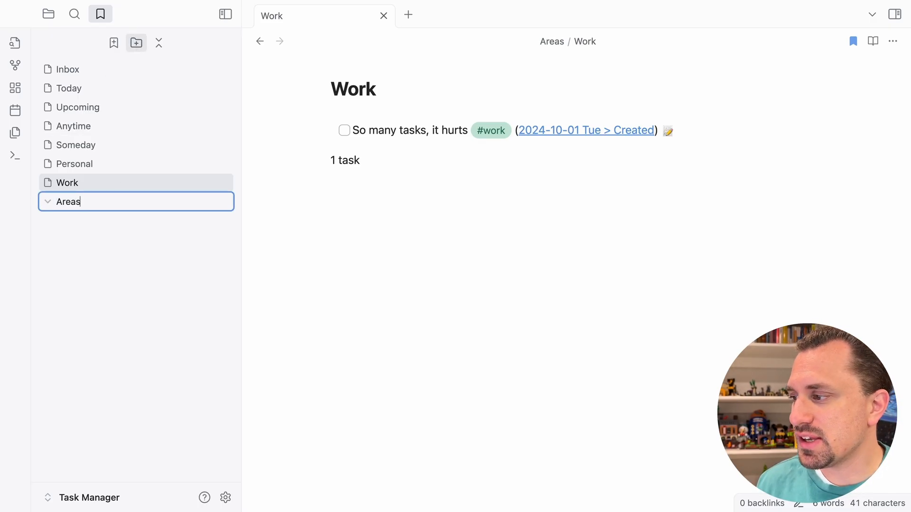
left_click_drag(87, 163, 87, 202)
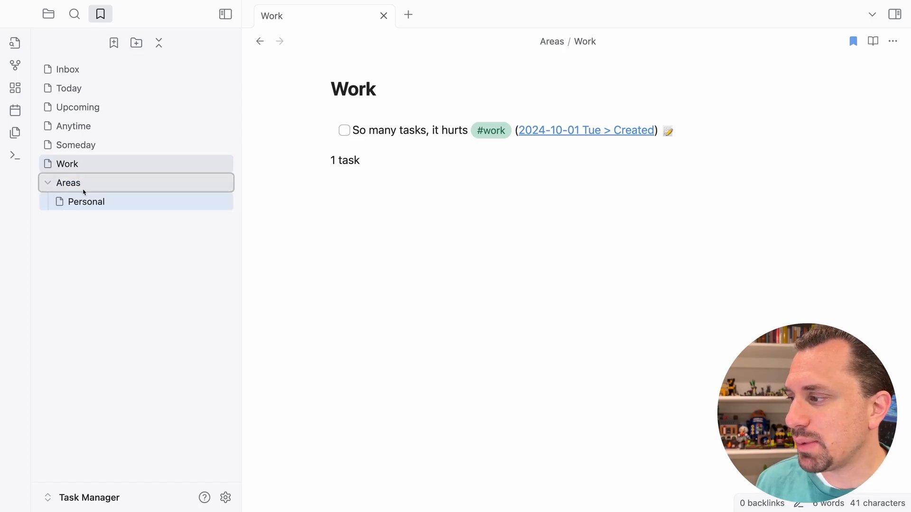
left_click_drag(83, 170, 86, 185)
left_click(114, 208)
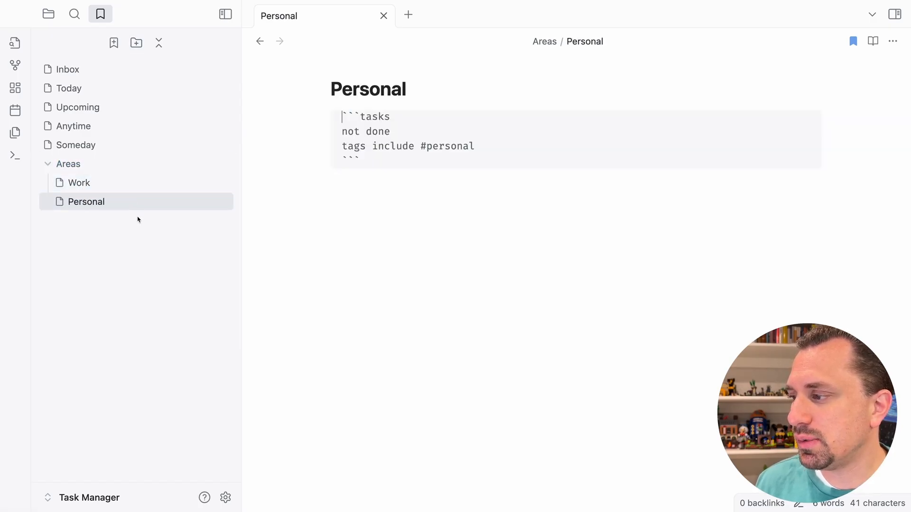
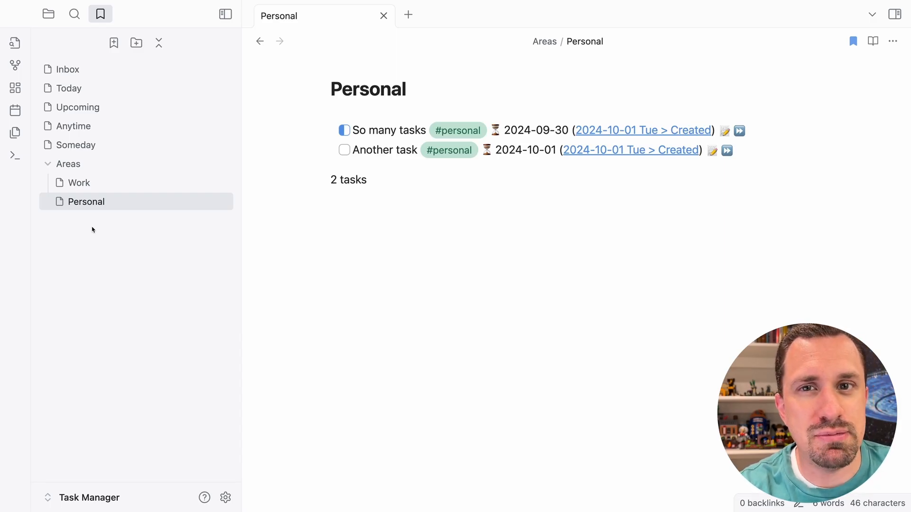
Create a new note named "Project" in the _templates folder
left_click(48, 14)
right_click(84, 72)
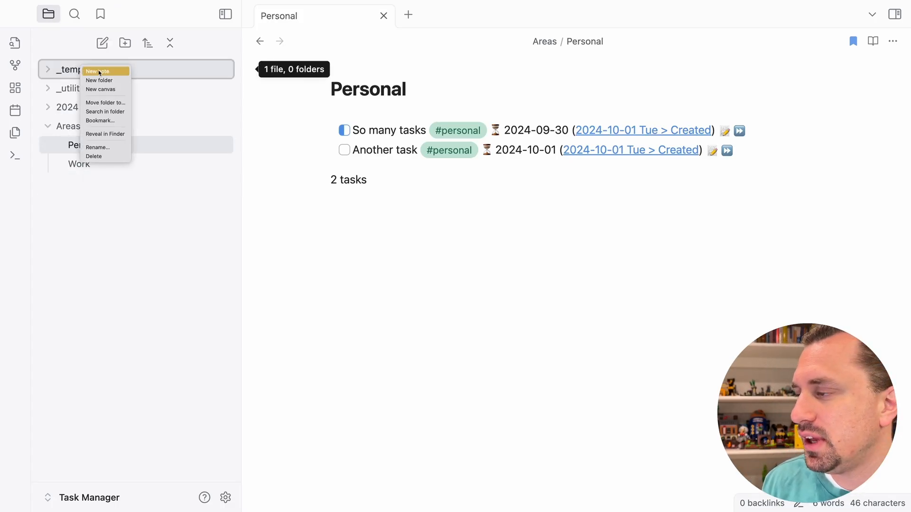
left_click(98, 70)
type("P")
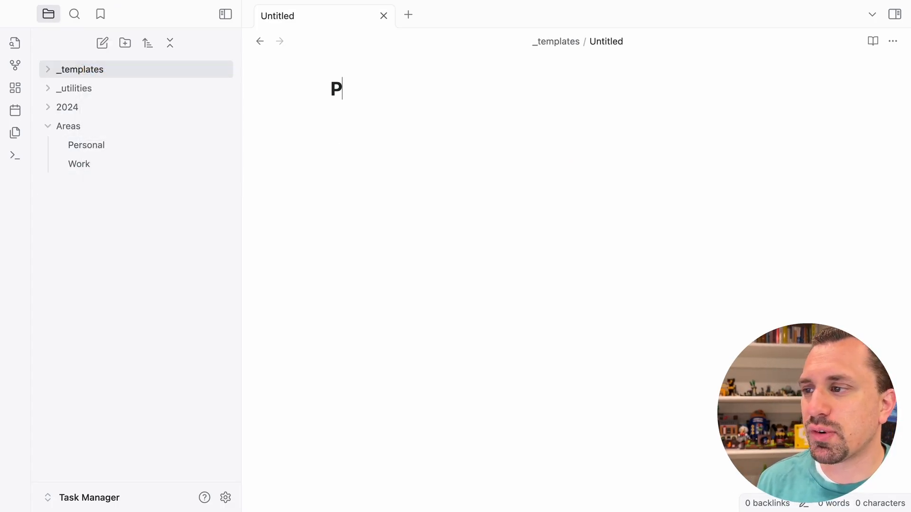
type("roject")
key("Return")
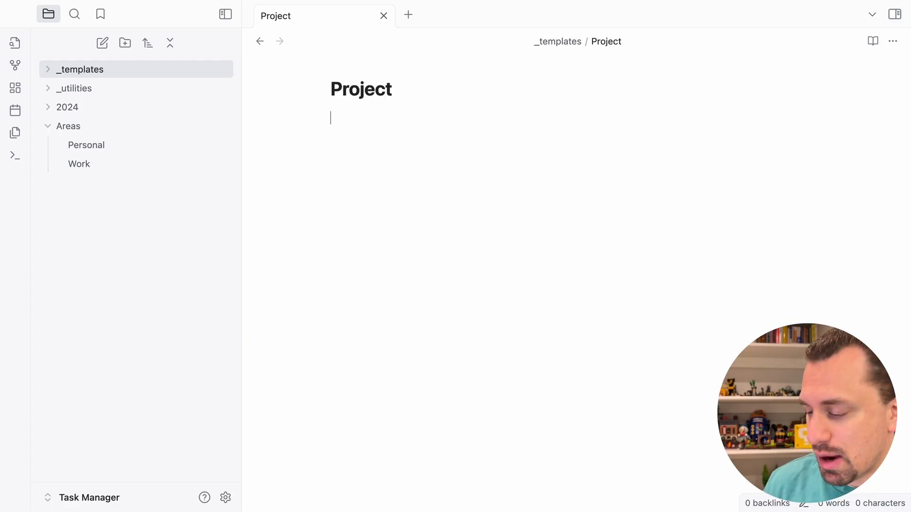
Add a property named "deadline" to the Project template and set its type to Date
type("--")
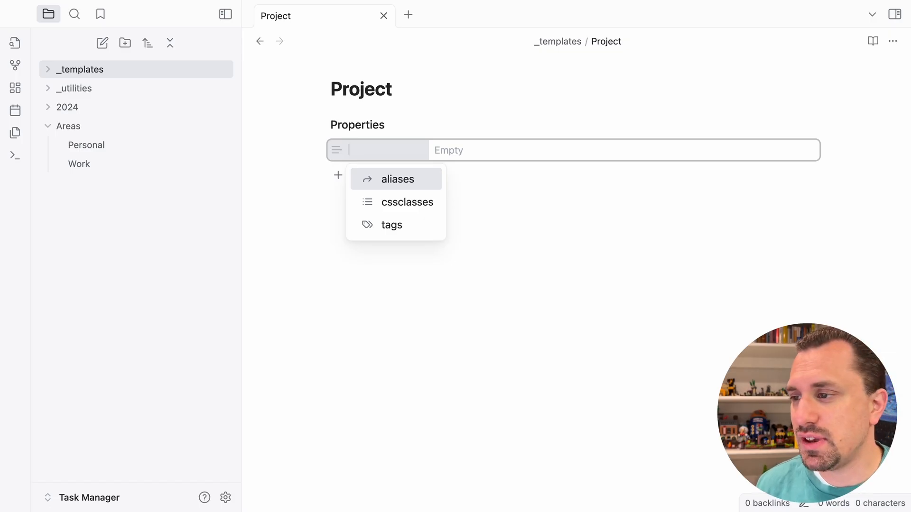
type("d")
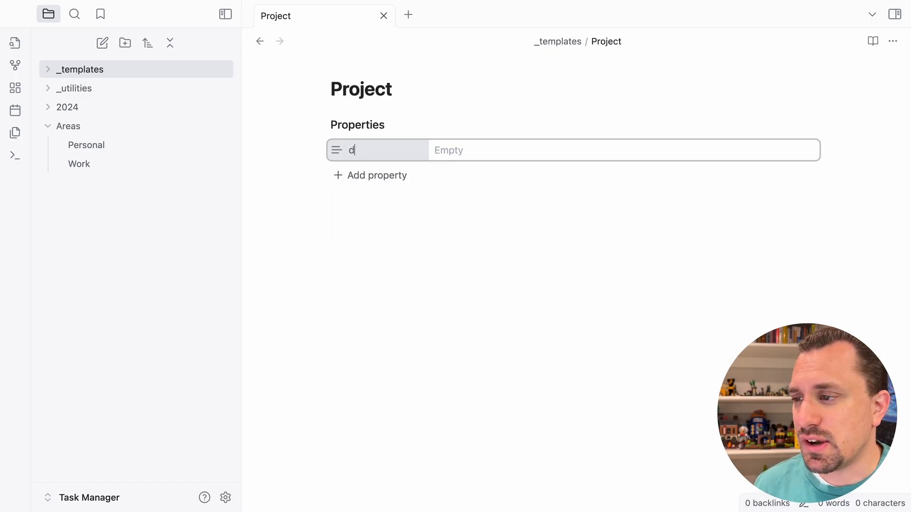
type("eadline")
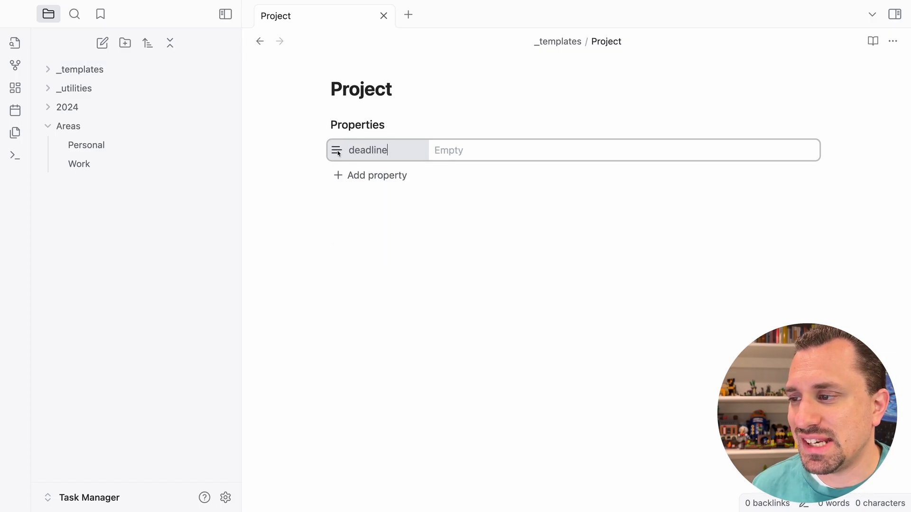
left_click(337, 151)
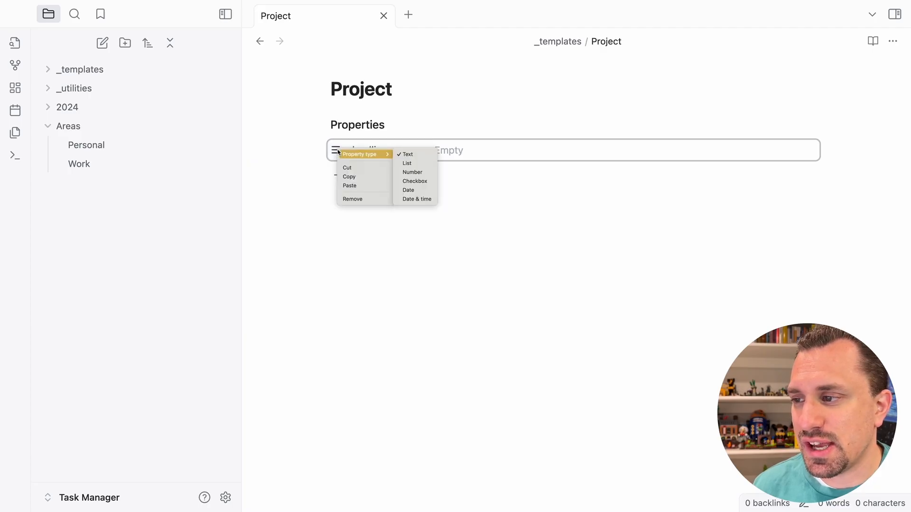
left_click(412, 192)
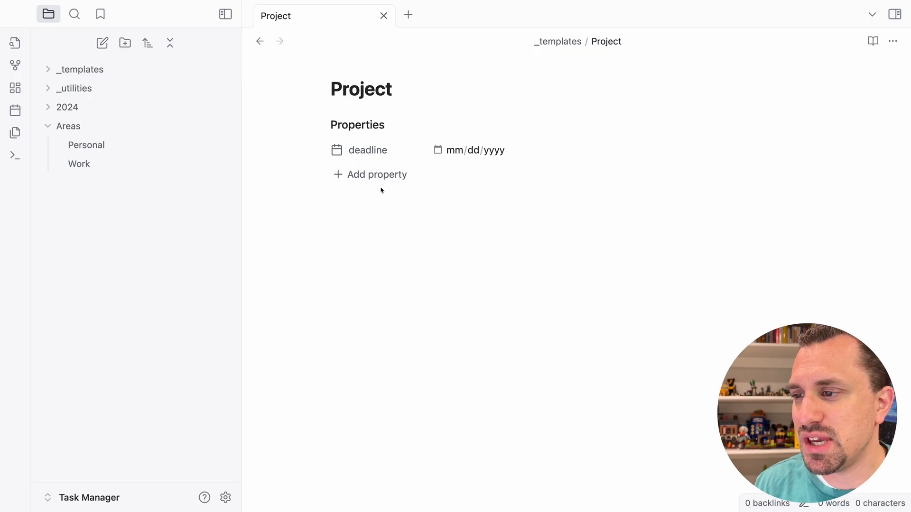
Add level-two headings "Tasks" and "Notes" to the Project template body, separated by a horizontal rule
left_click(378, 208)
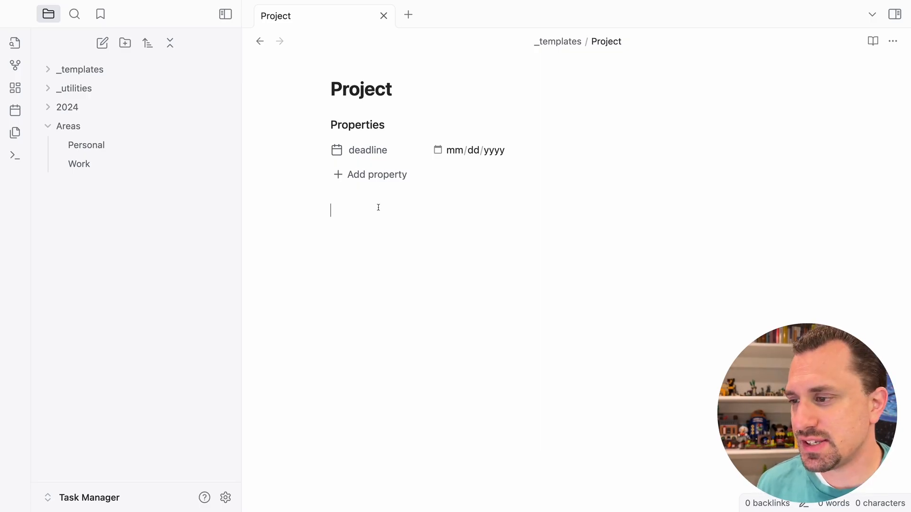
type("## ")
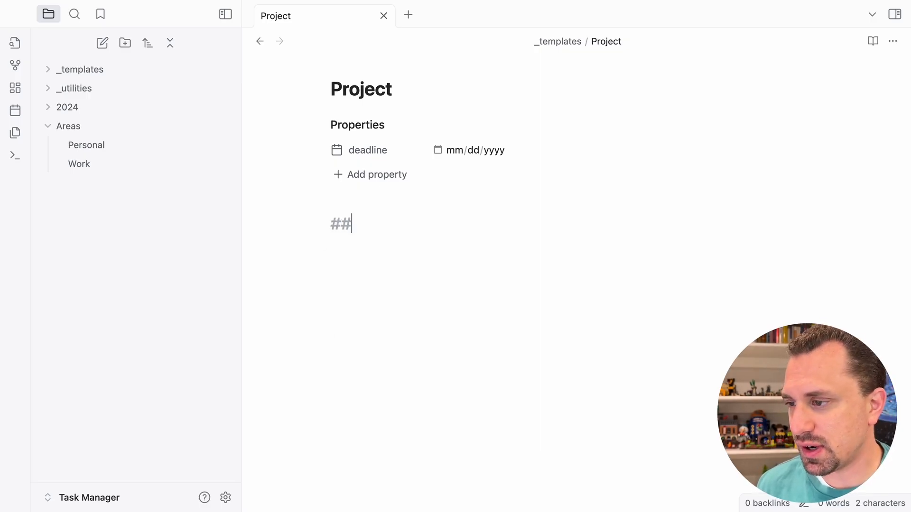
type("Tasks")
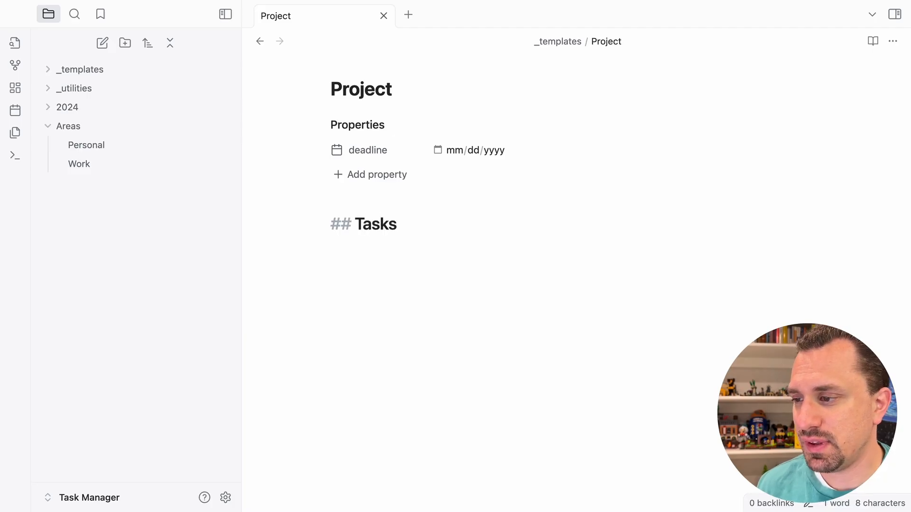
key("Return")
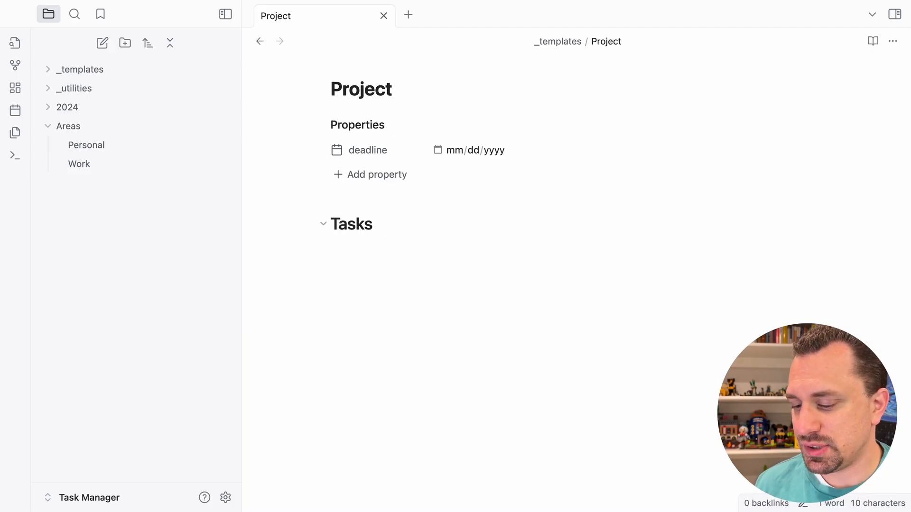
type("---")
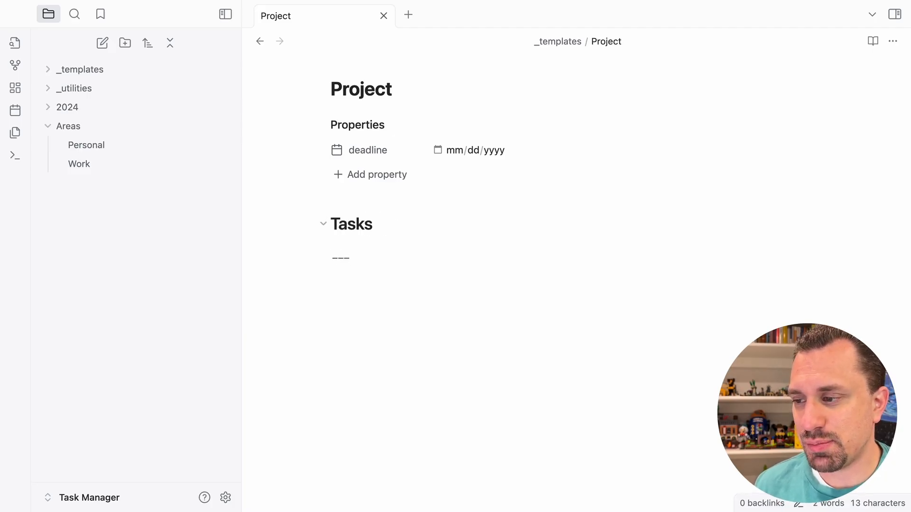
key("Return")
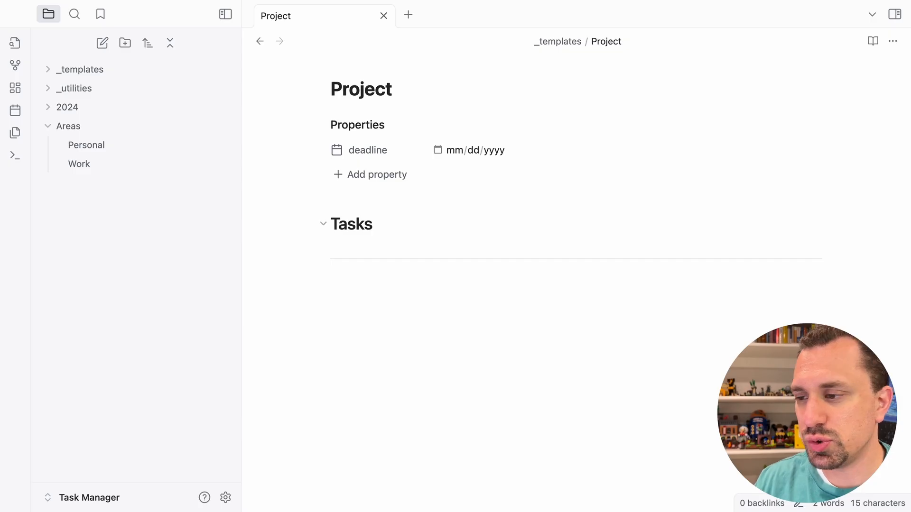
type("## ")
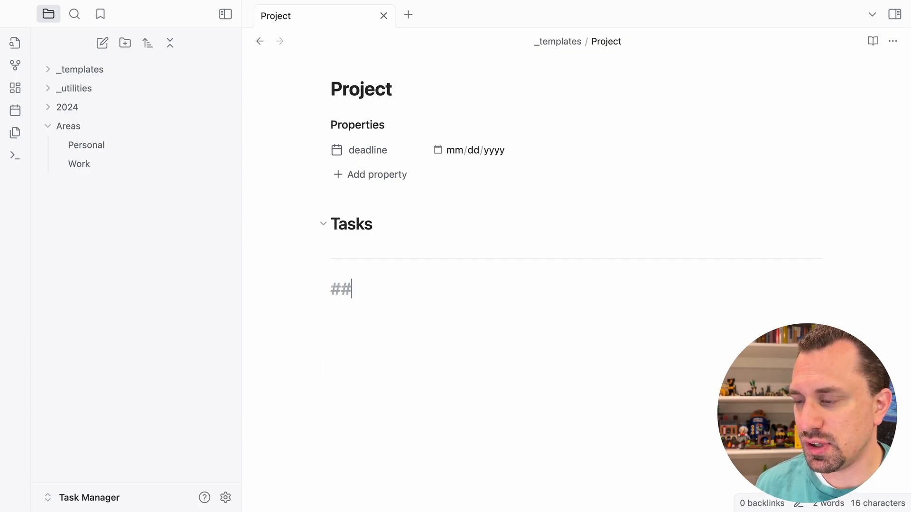
type("NO")
key("BackSpace")
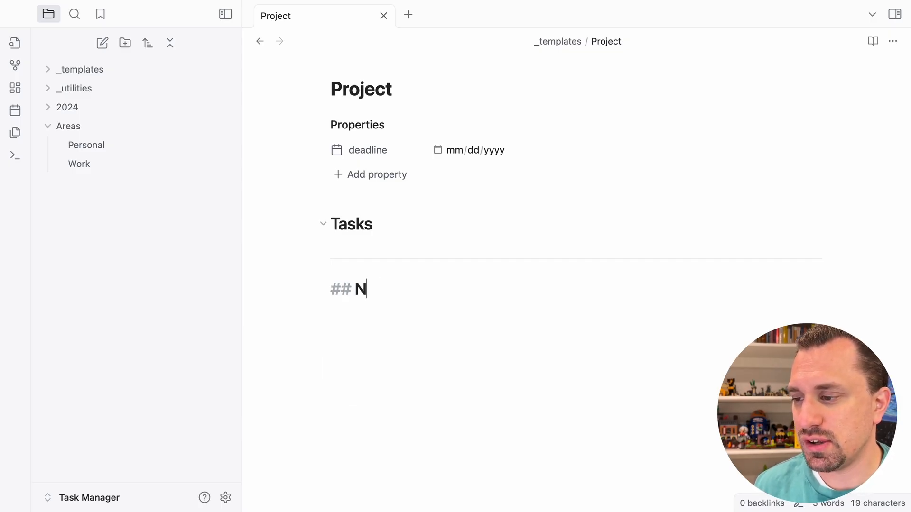
type("otes")
key("Return")
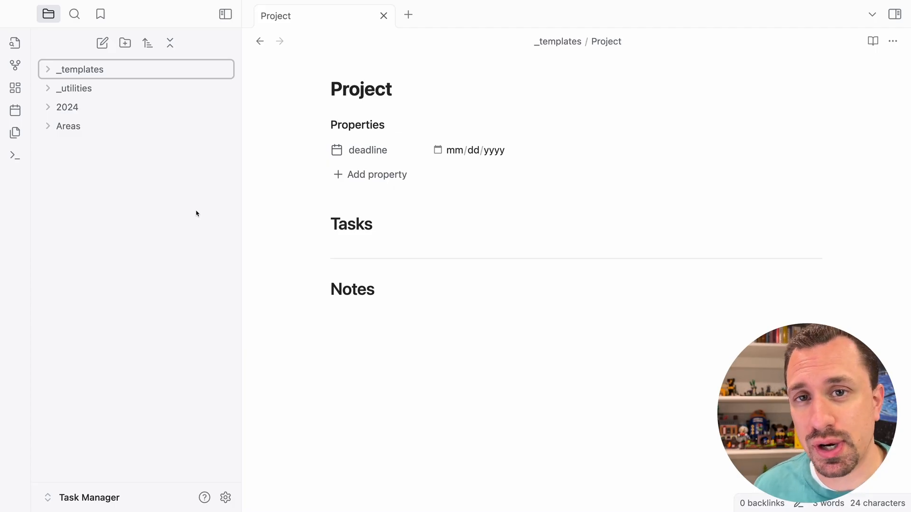
Create a new vault folder named "Projects" and add a subfolder named "Active" inside it
left_click(125, 43)
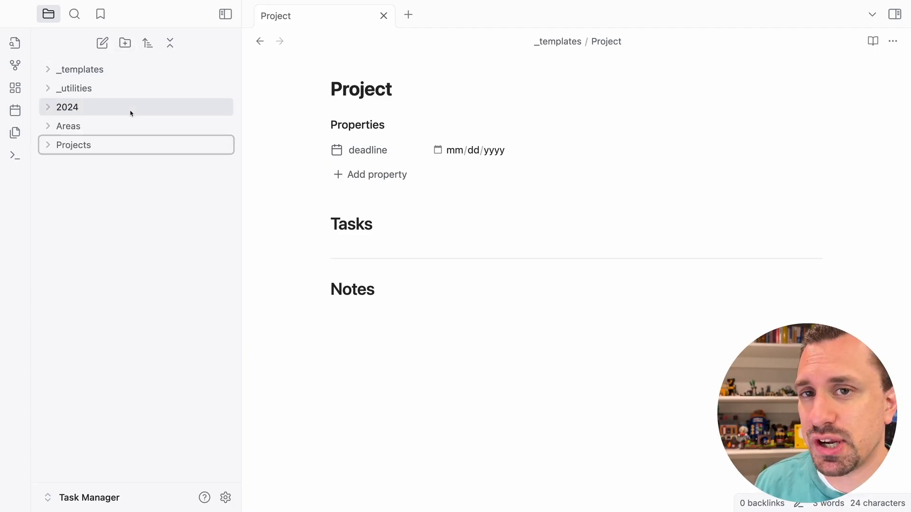
left_click(47, 145)
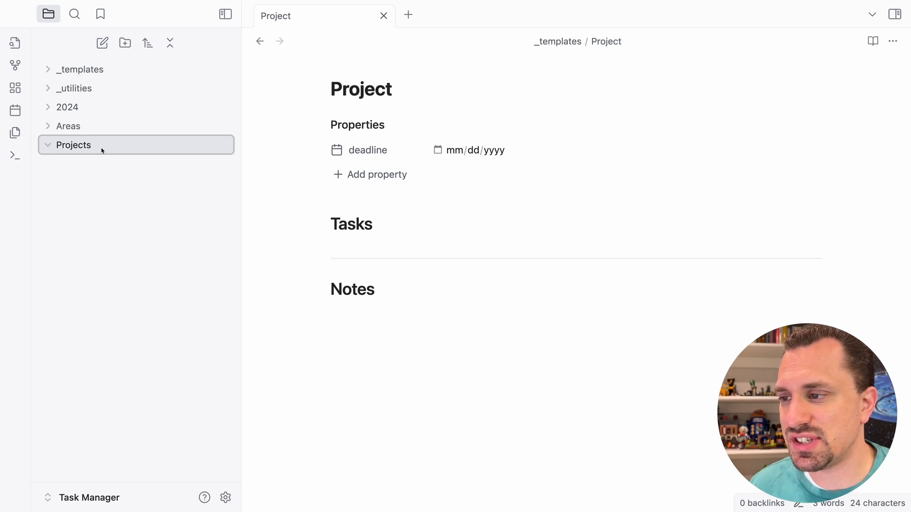
right_click(90, 146)
left_click(122, 160)
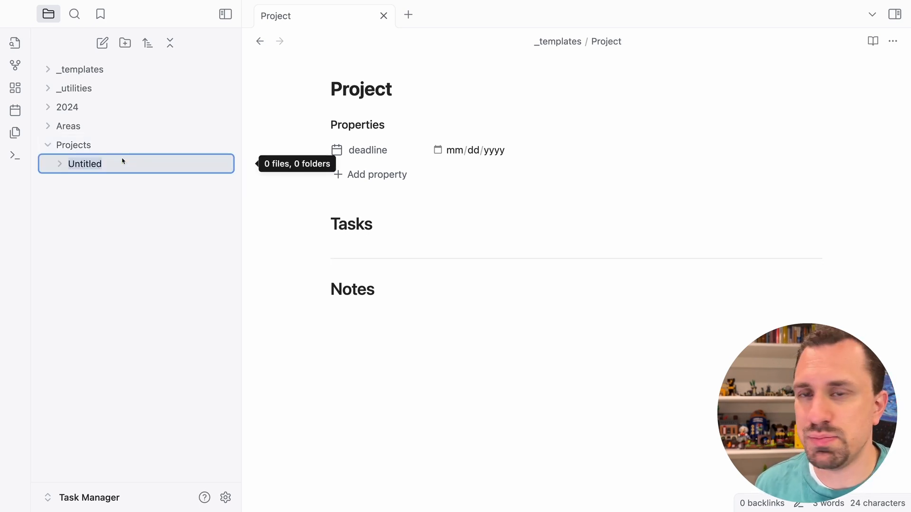
type("Active")
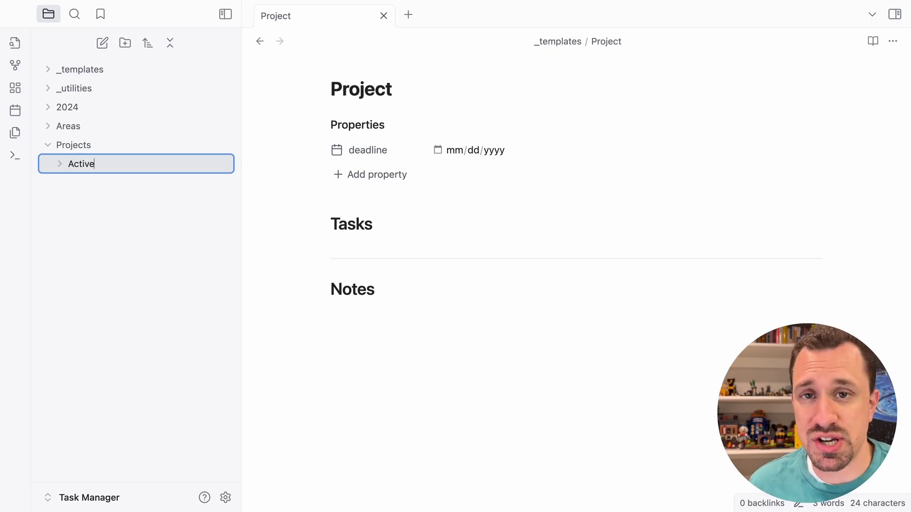
key("Return")
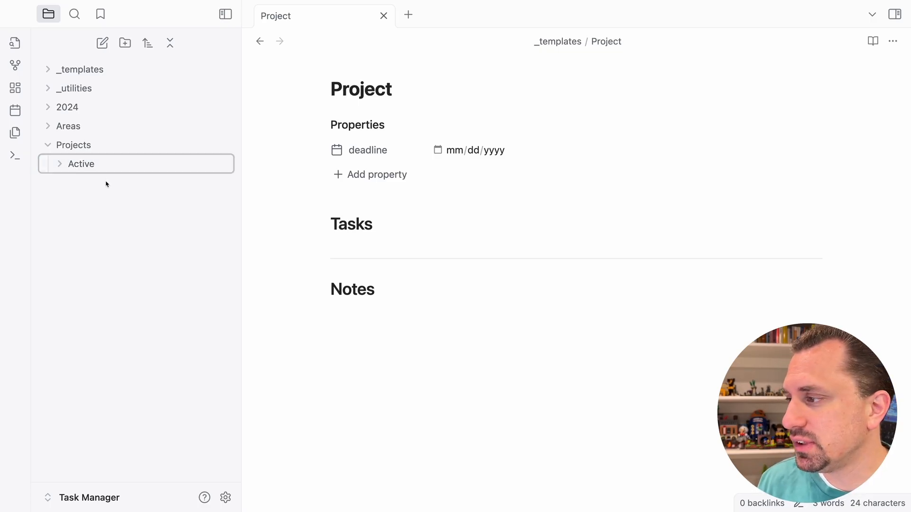
Add two more subfolders named "Holding Tank" and "Done" inside the Projects folder
right_click(78, 145)
left_click(102, 156)
type("Holding Tank")
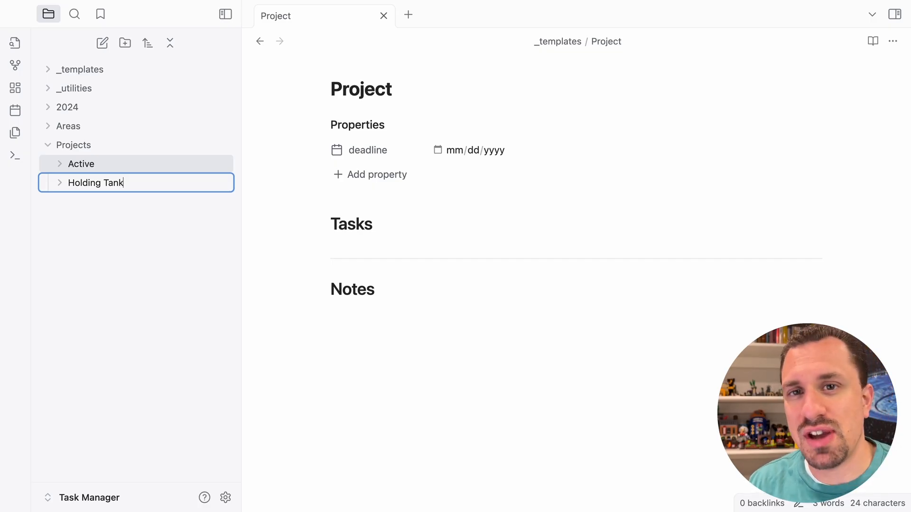
key("Return")
right_click(85, 145)
left_click(110, 158)
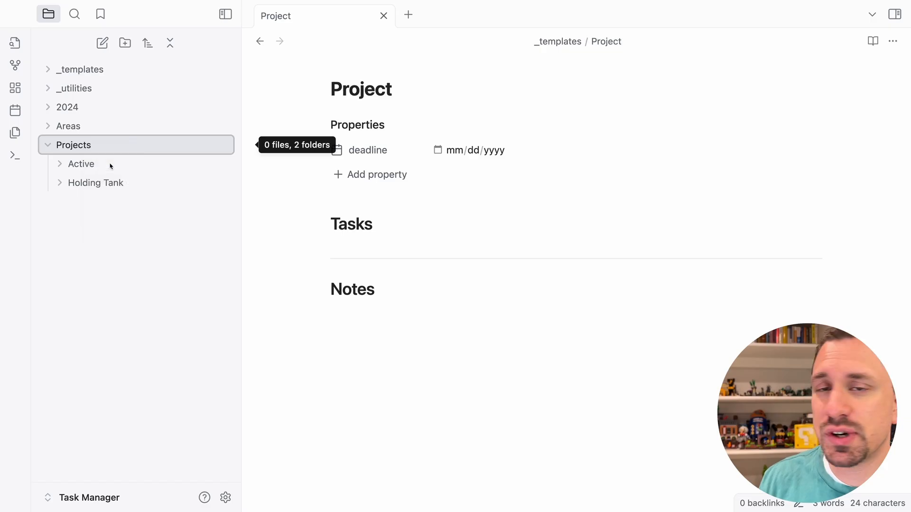
type("Done")
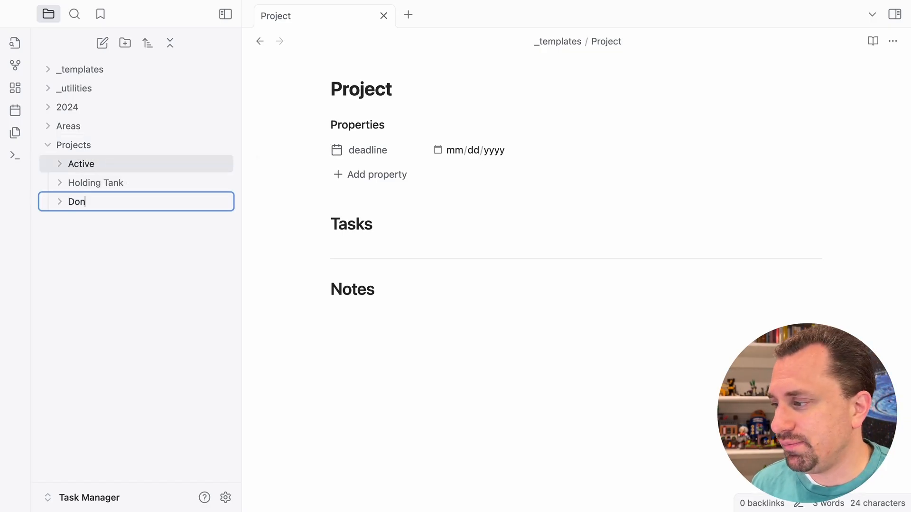
key("Return")
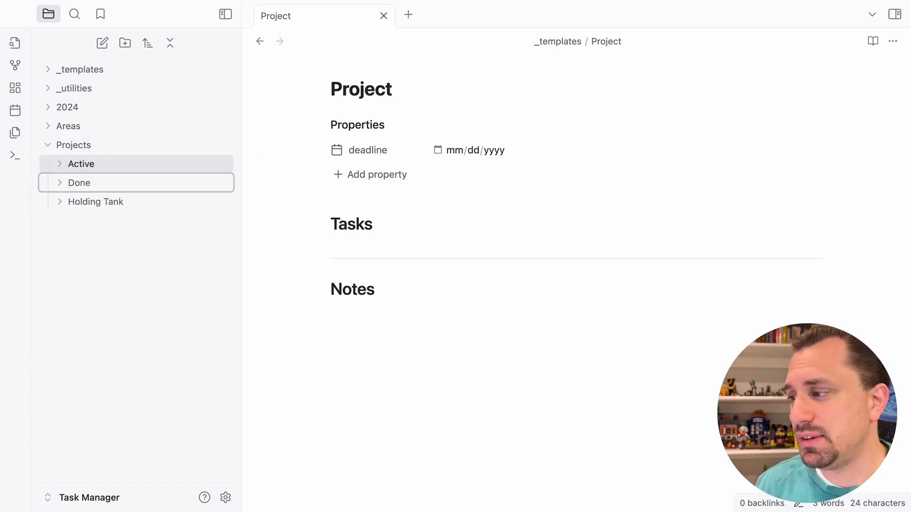
Create a new note titled "My awesome project" in the Active subfolder of Projects
right_click(112, 166)
left_click(112, 169)
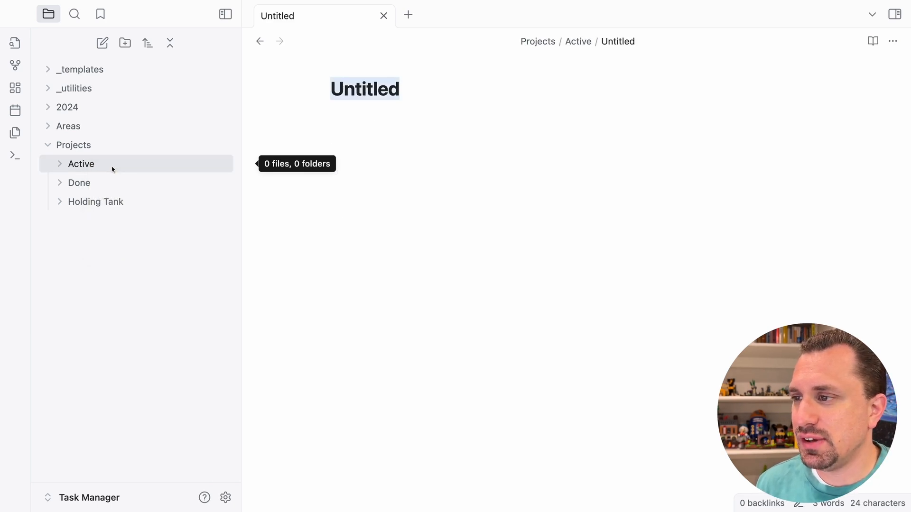
type("My awesome project")
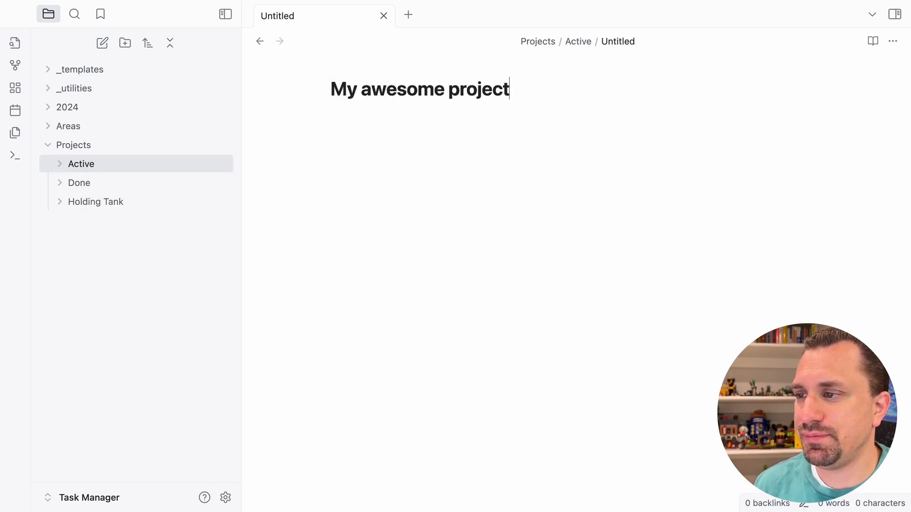
key("Return")
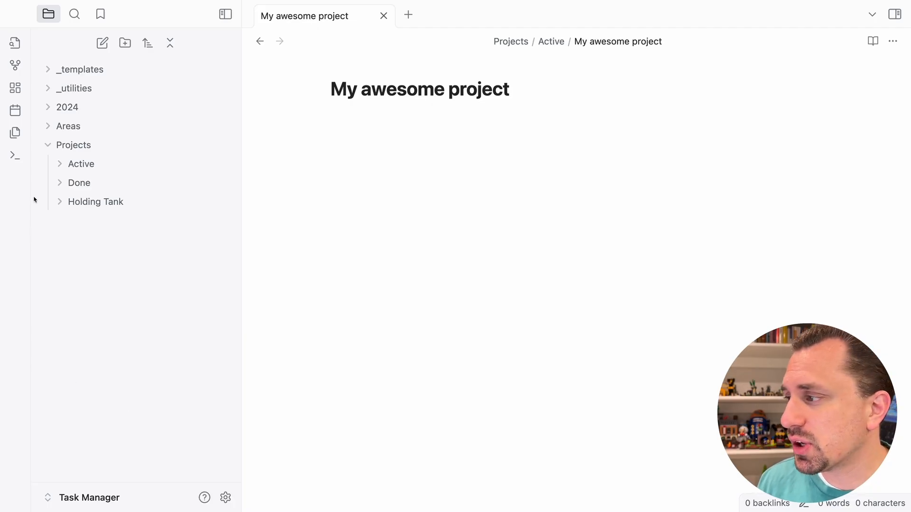
Set the template folder location of the core Templates plugin to _templates
left_click(16, 133)
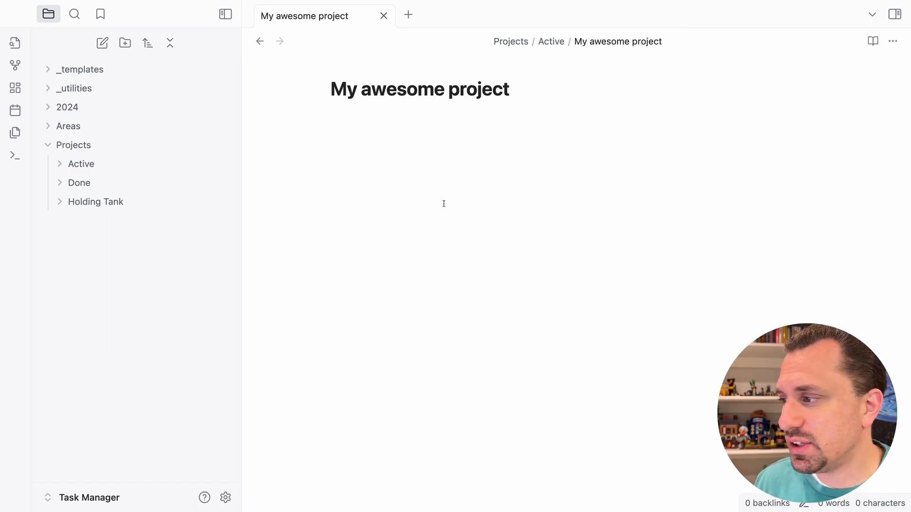
left_click(225, 497)
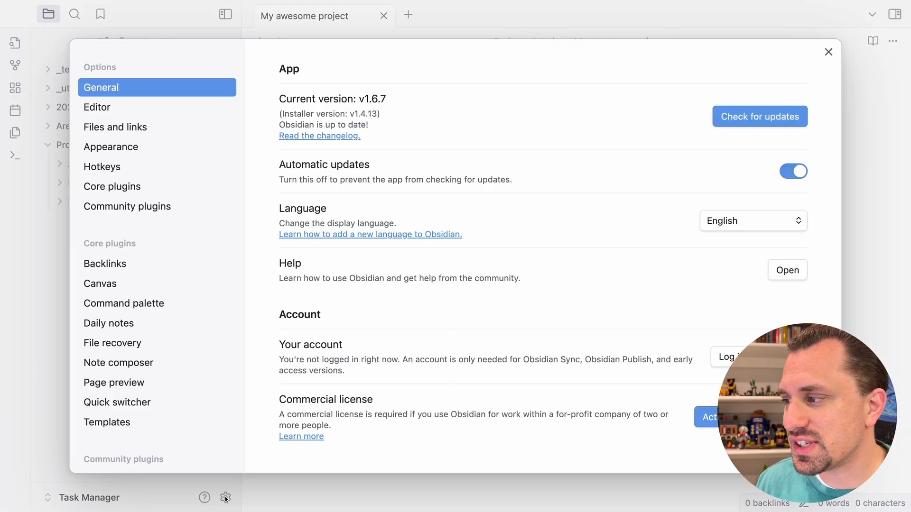
scroll(162, 319, "down", 1)
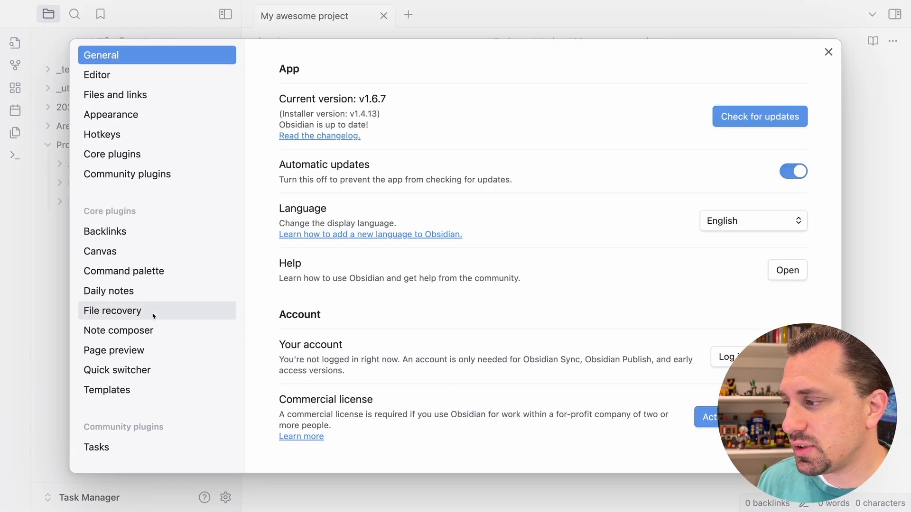
left_click(115, 397)
left_click(743, 76)
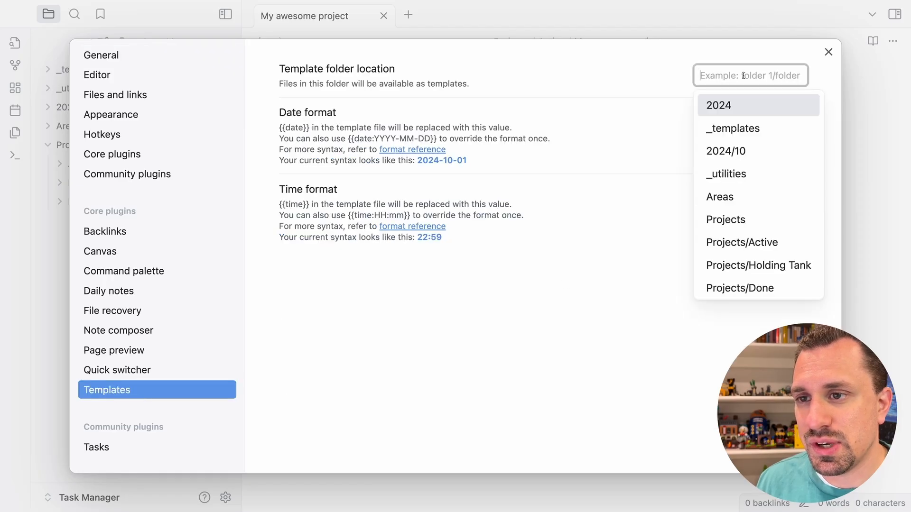
left_click(739, 128)
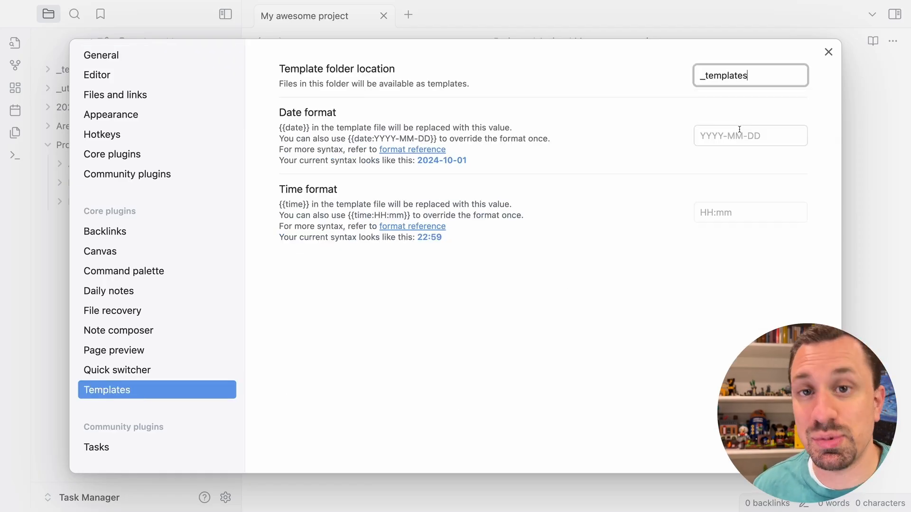
left_click(828, 51)
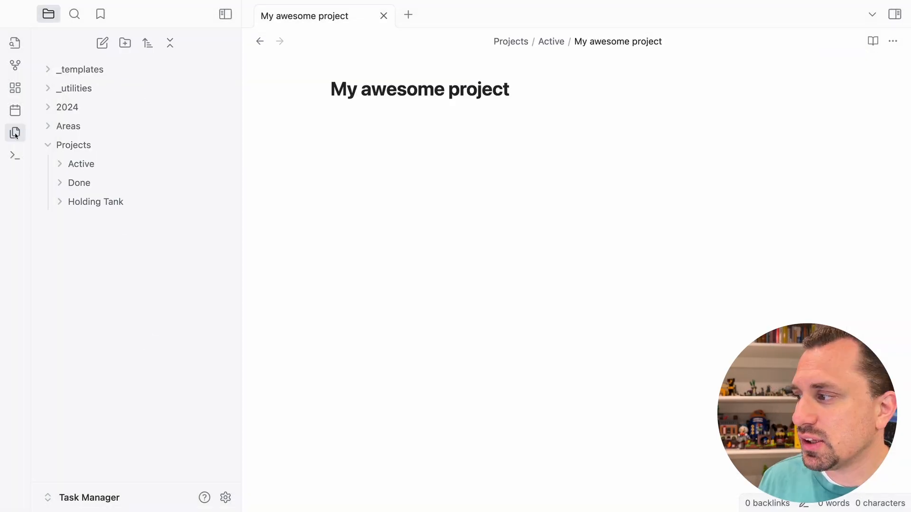
Insert the Project template into the "My awesome project" note and set its deadline to 10/05/2024
left_click(15, 133)
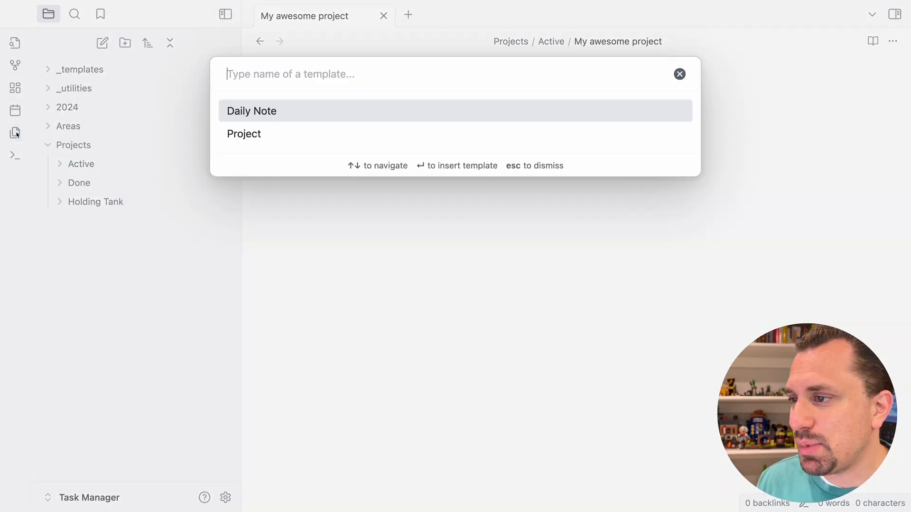
left_click(272, 139)
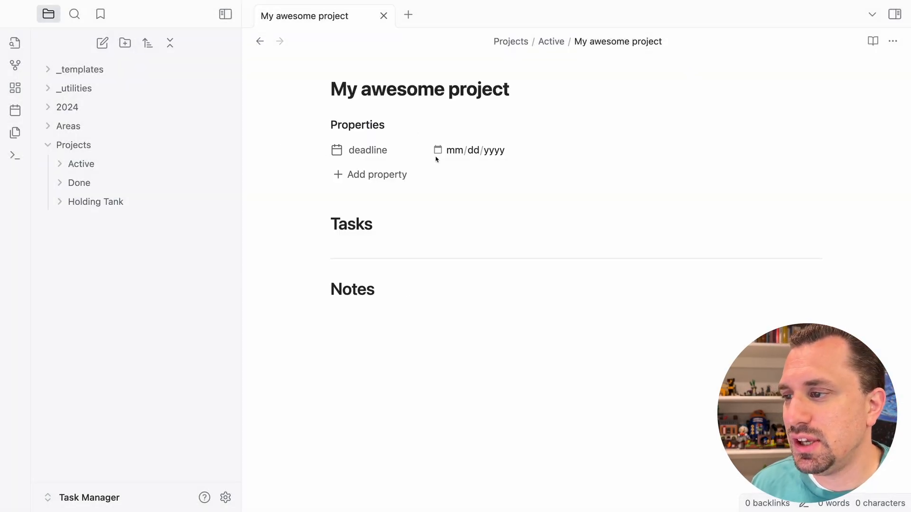
left_click(456, 150)
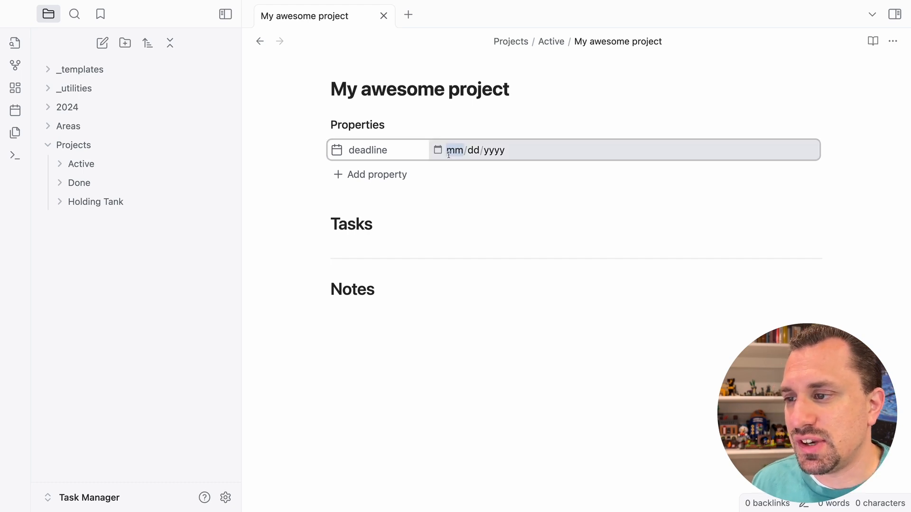
left_click(437, 150)
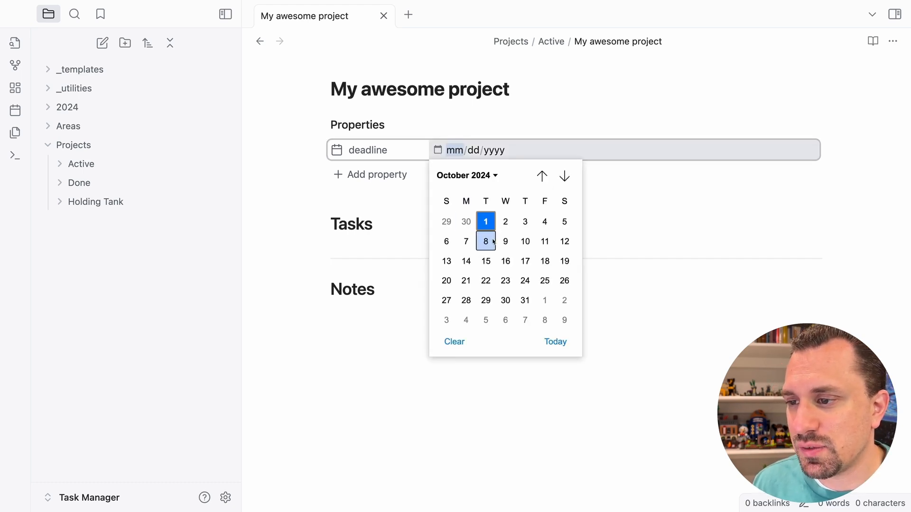
left_click(564, 222)
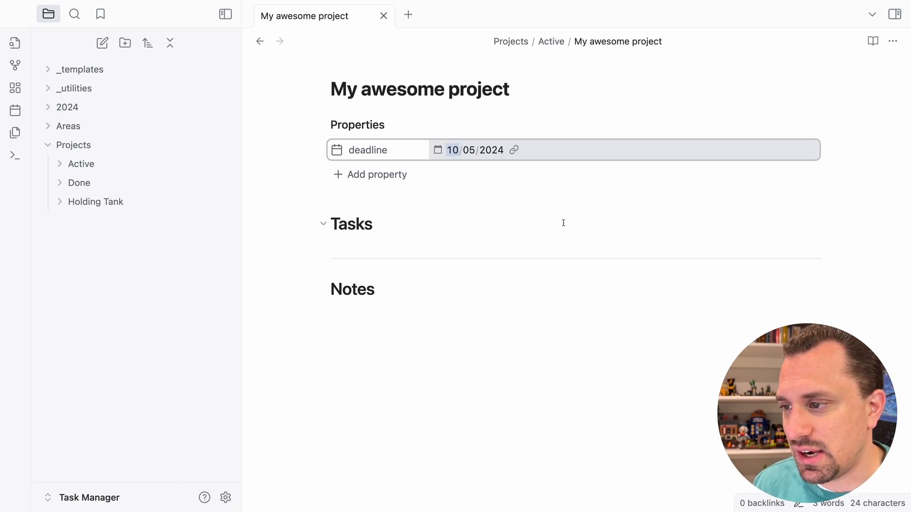
Add three checkbox tasks under the Tasks heading: "Create report", "Do something else" and "Yada yada"
left_click(393, 243)
key("Return")
key("Return")
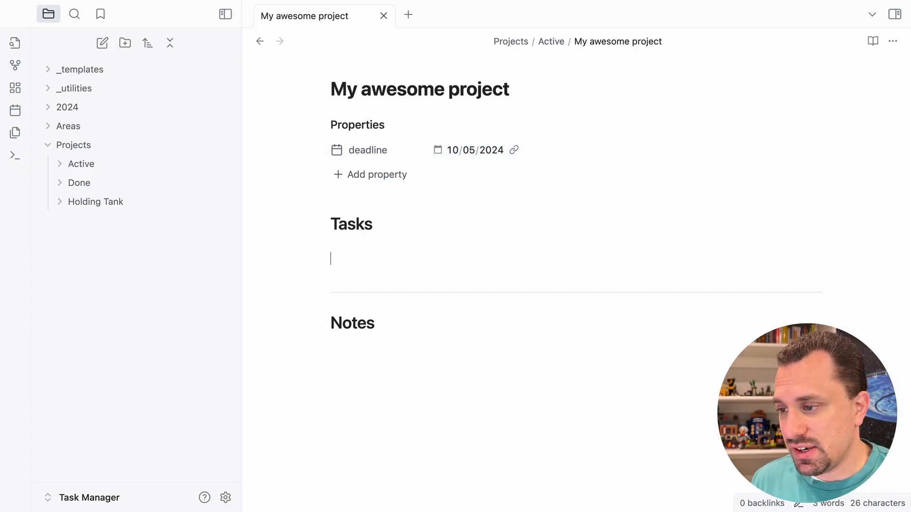
type("- [ ] Create r")
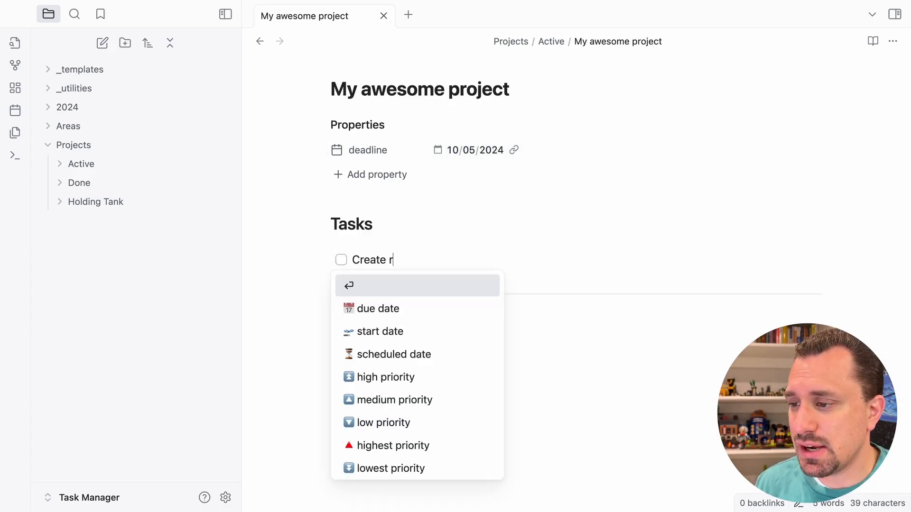
type("eport")
key("Return")
type("Do somet")
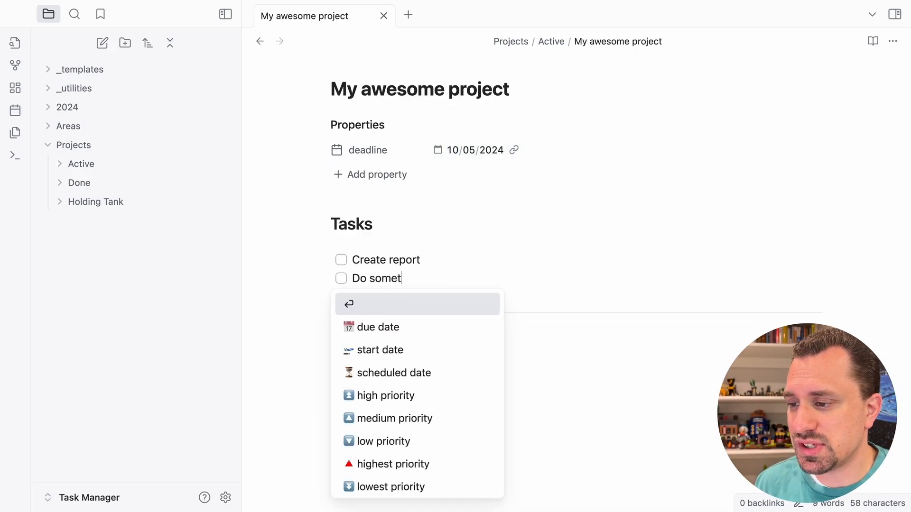
type("hing else")
key("Return")
type("Yada yada")
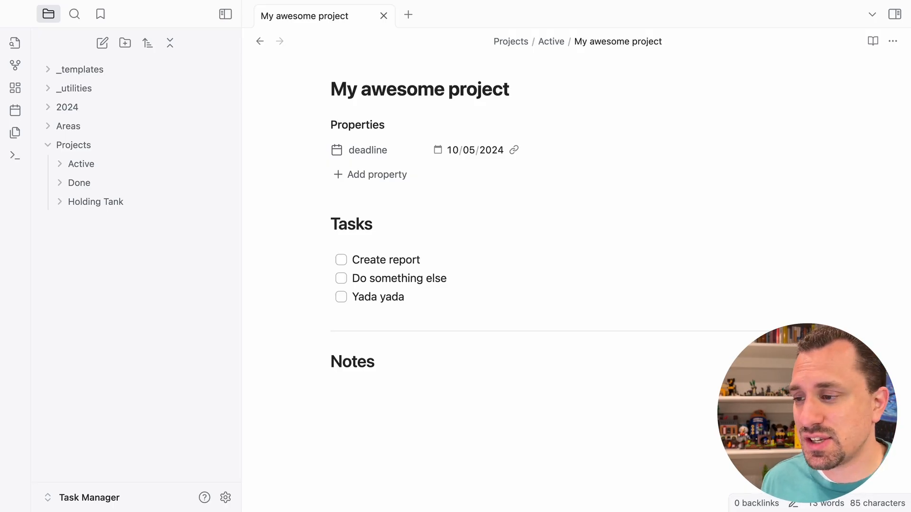
Open the bookmarked Inbox note and set the due date of the "Create report" task to tomorrow
left_click(101, 15)
left_click(85, 74)
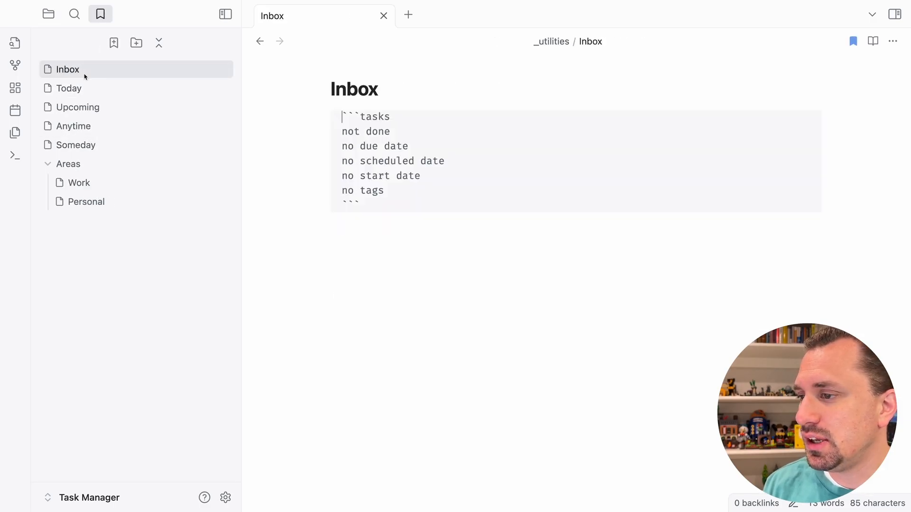
left_click(361, 224)
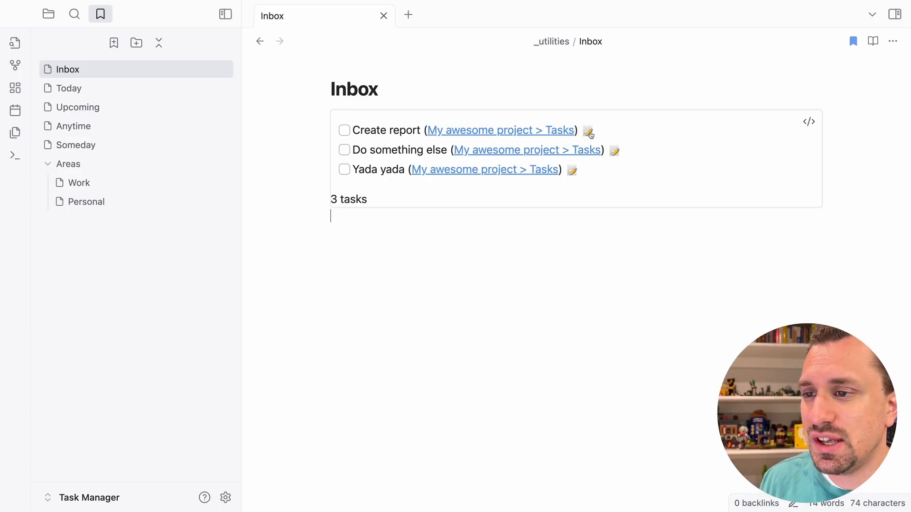
left_click(589, 131)
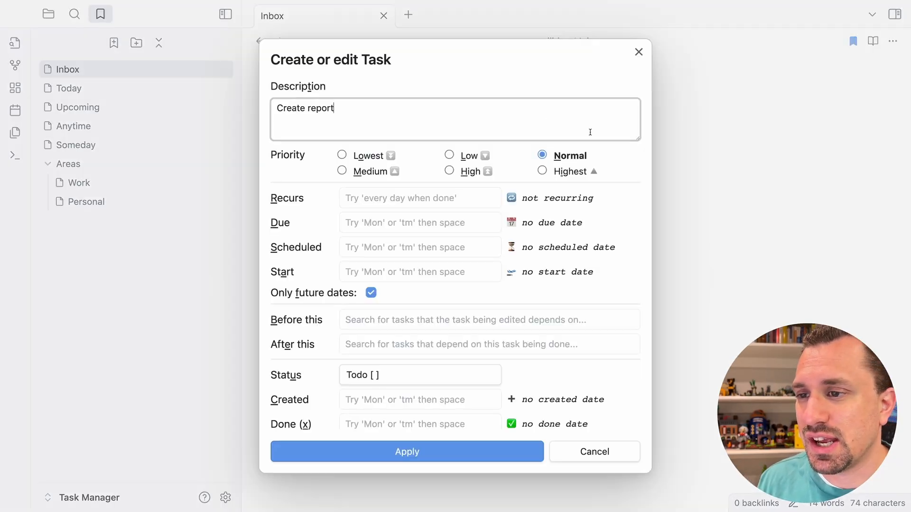
left_click(365, 224)
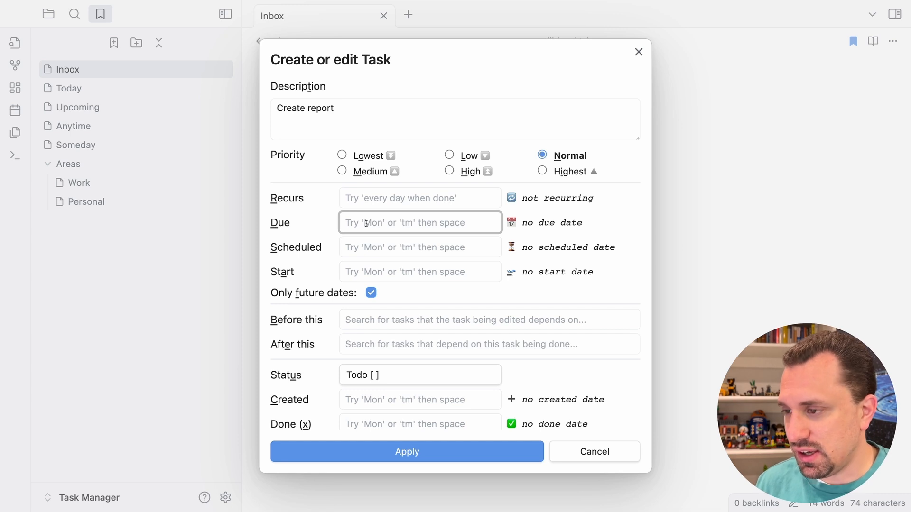
type("tomorrow")
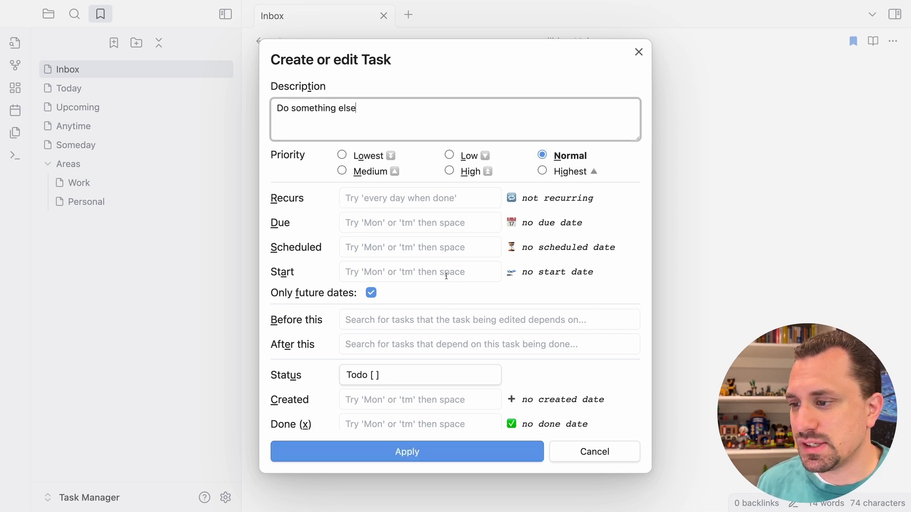
Set the due date of "Do something else" to Wednesday and of "Yada yada" to Thursday
left_click(366, 223)
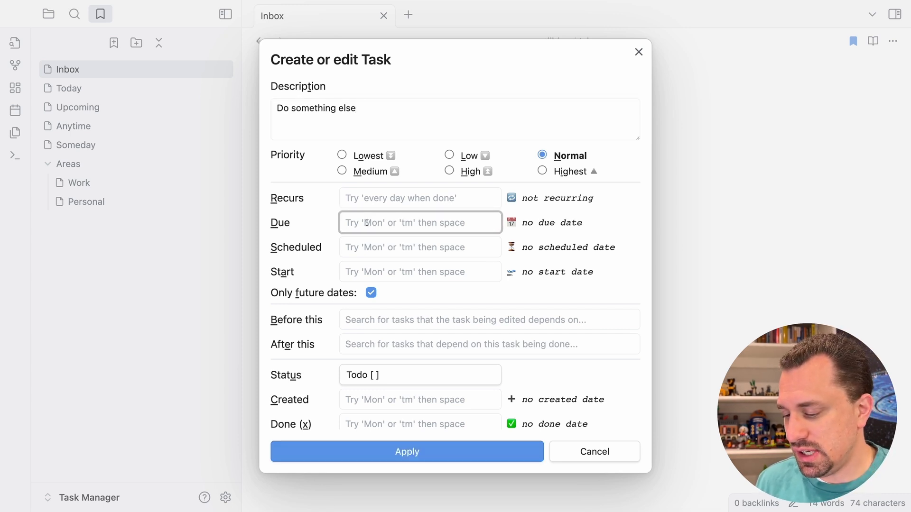
type("wednesday")
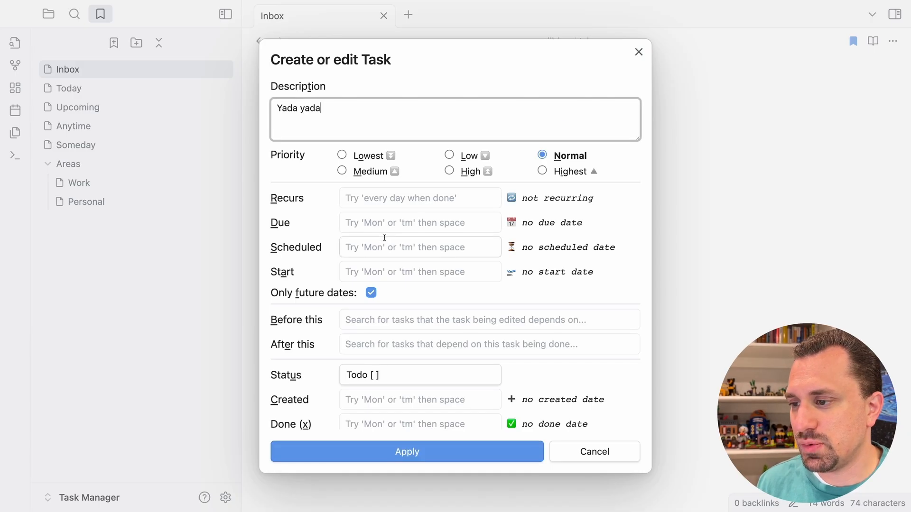
left_click(384, 224)
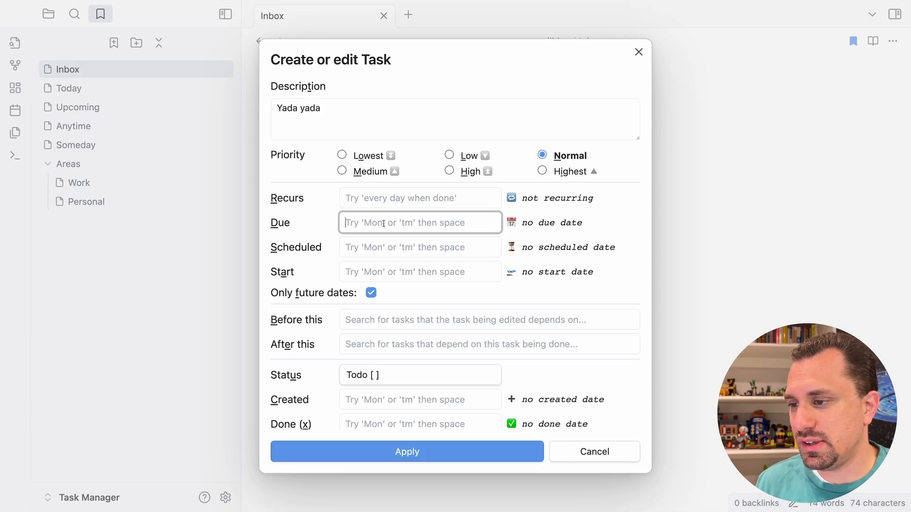
type("thursday")
key("Return")
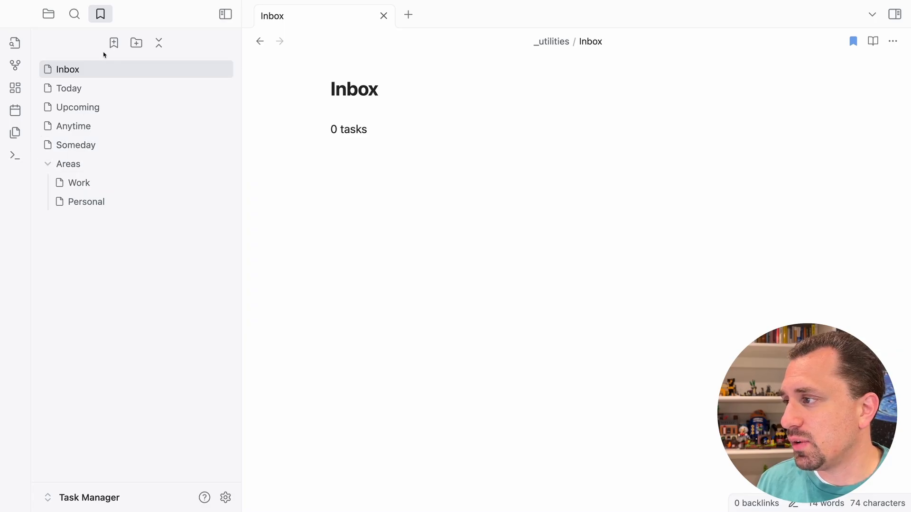
Open the "My awesome project" note from the Active folder inside Projects
left_click(48, 14)
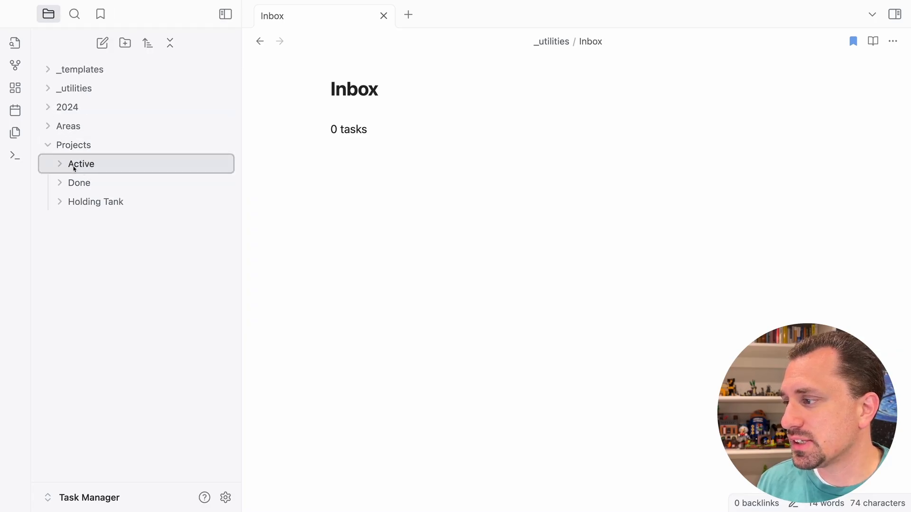
left_click(75, 168)
left_click(110, 182)
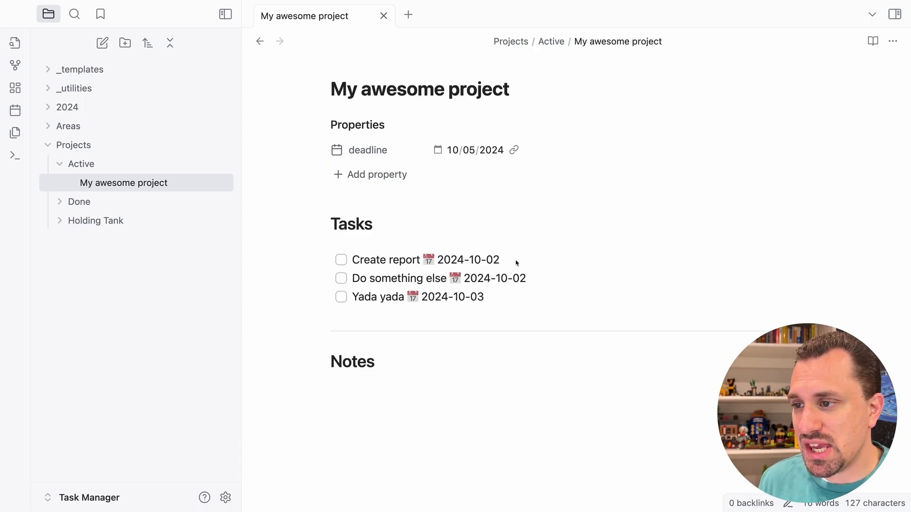
key("super+p")
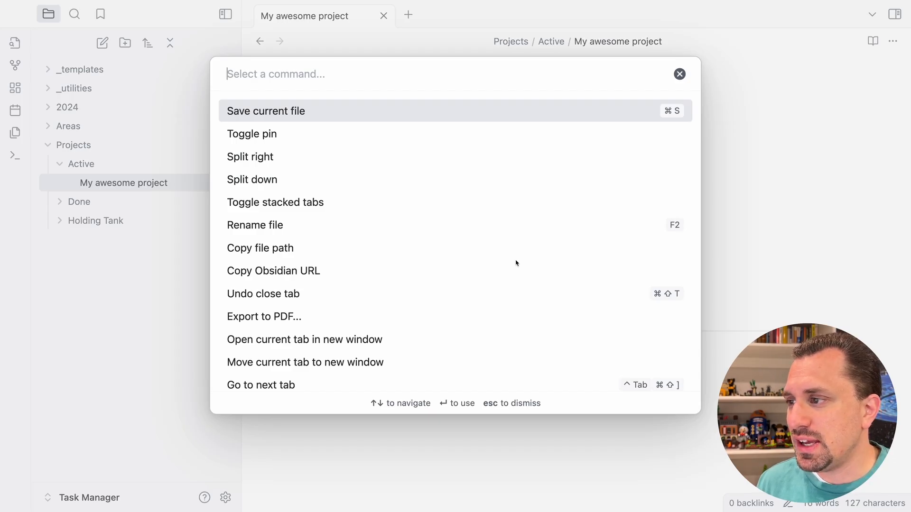
type("tasks")
key("Down")
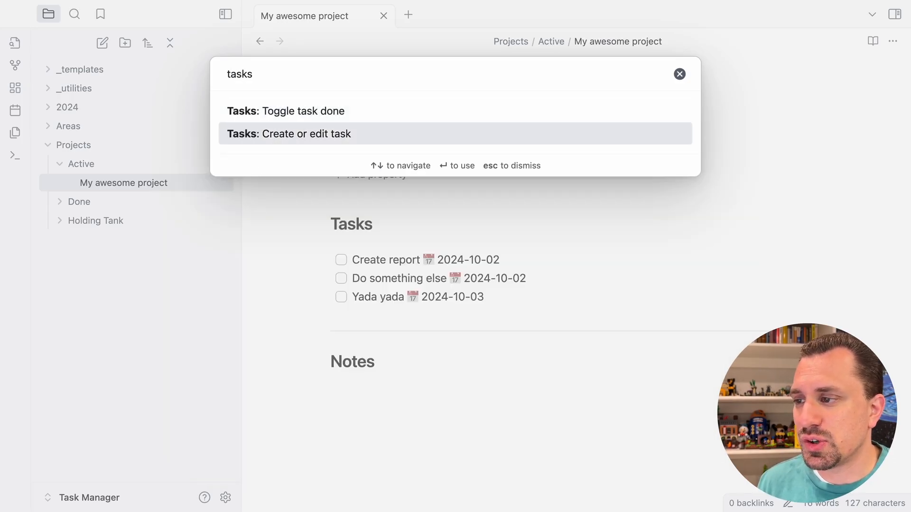
key("Return")
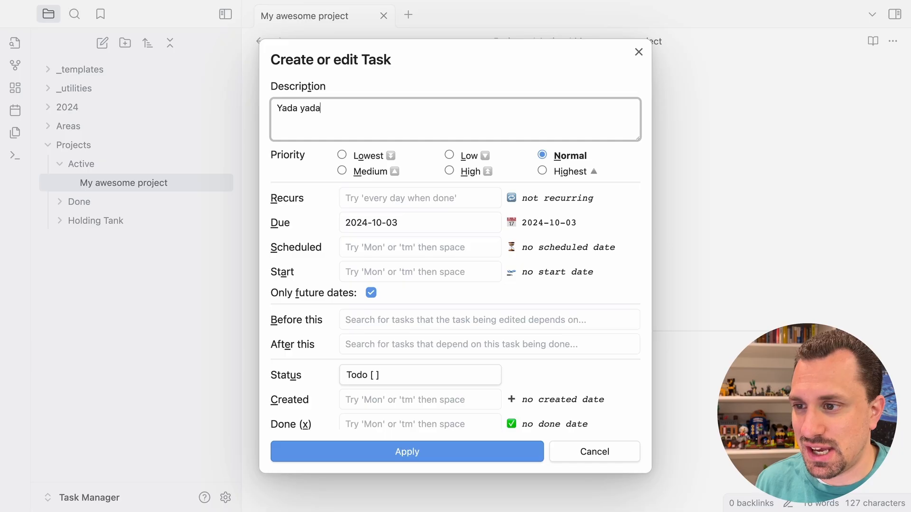
left_click(588, 451)
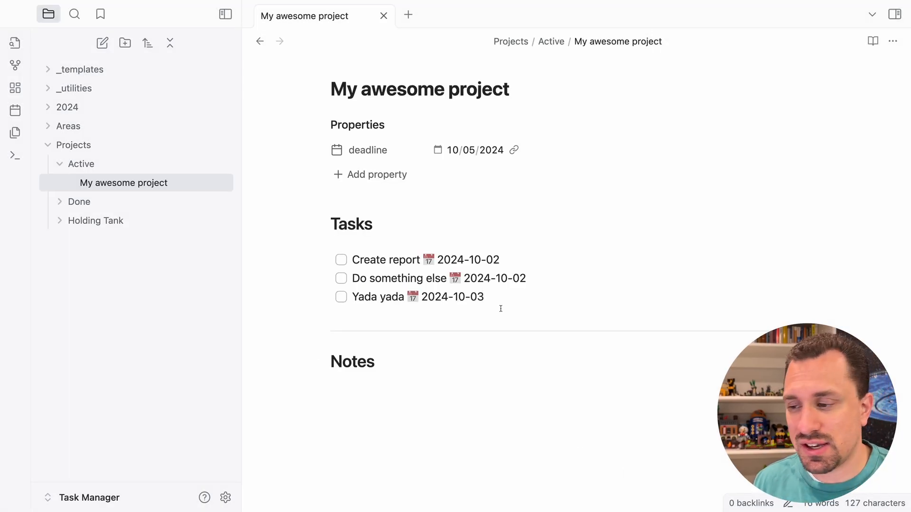
Create a task named "The 4th task" below "Yada yada" in the project note and schedule it for today
key("Return")
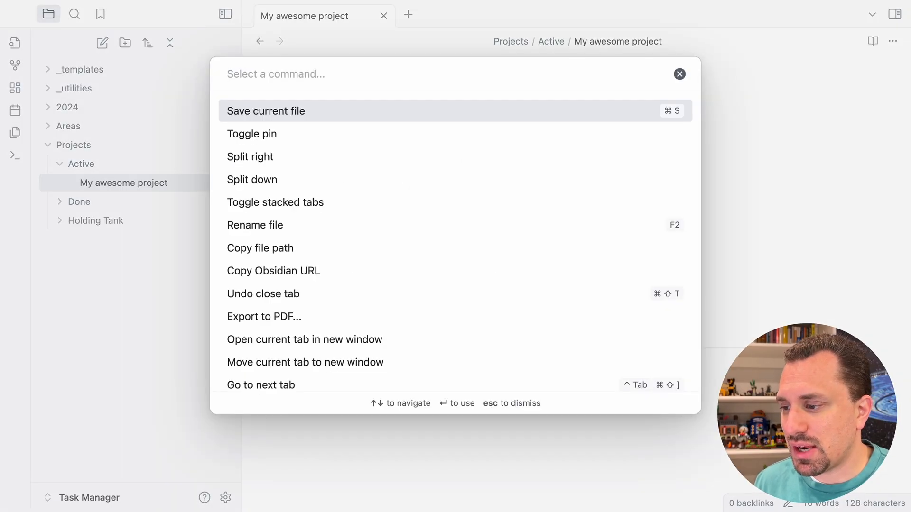
type("tasks")
key("Down")
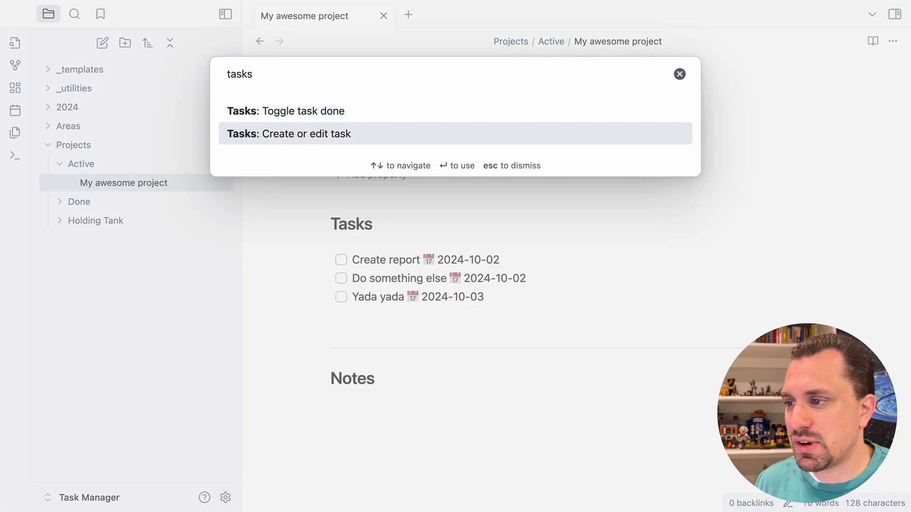
key("Return")
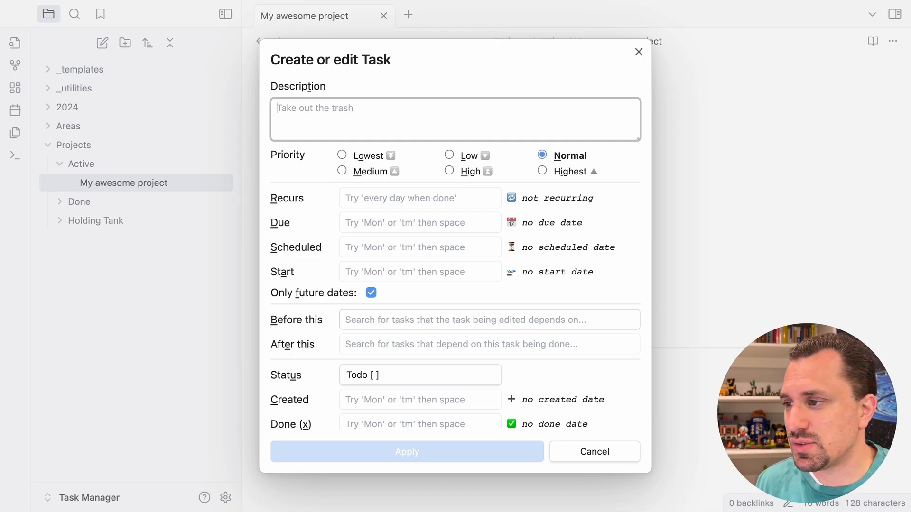
type("The 4th task")
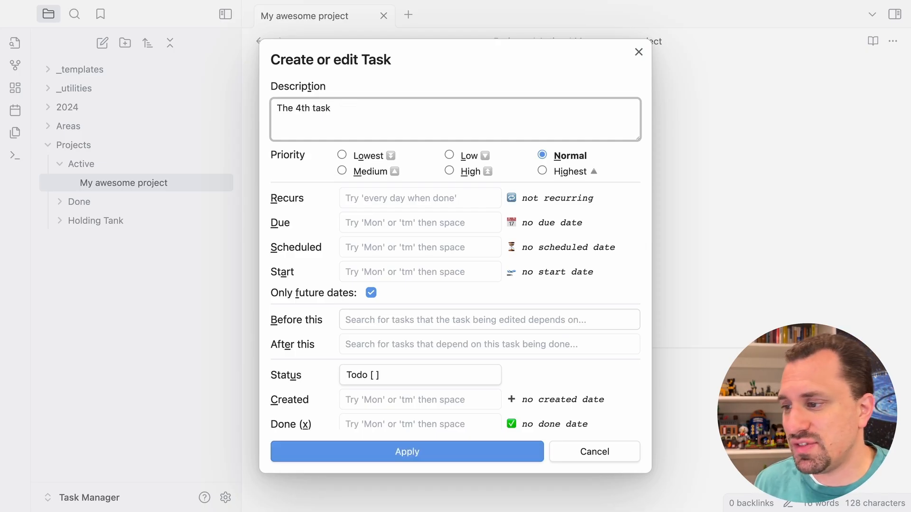
left_click(353, 249)
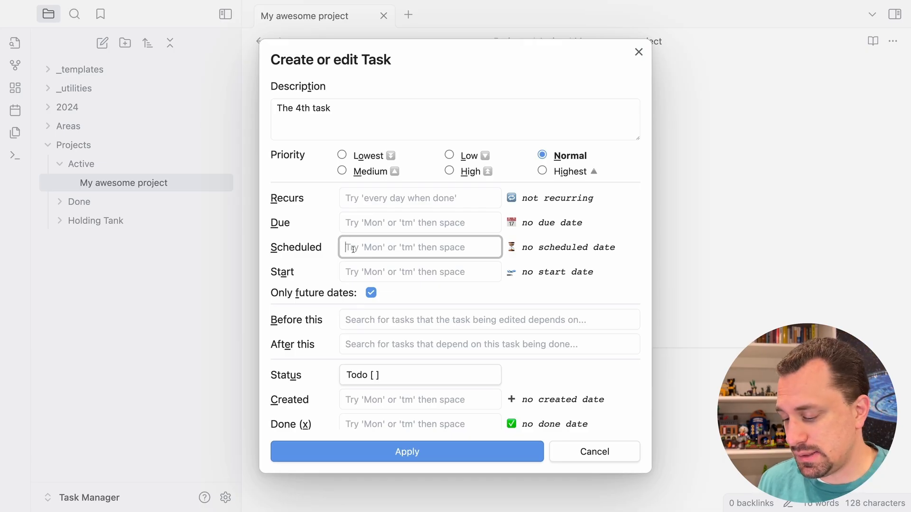
type("today")
key("Return")
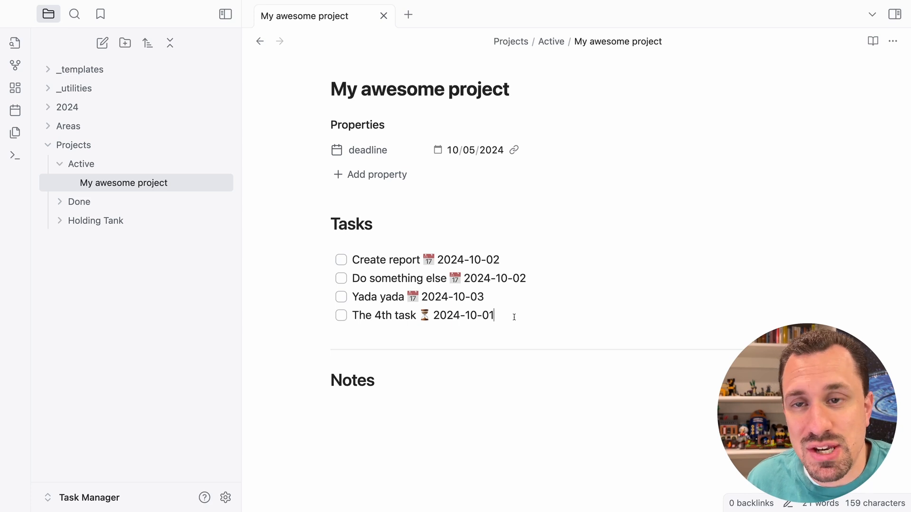
View the bookmarked Today note and follow the link beside "The 4th task" to its project note
left_click(100, 13)
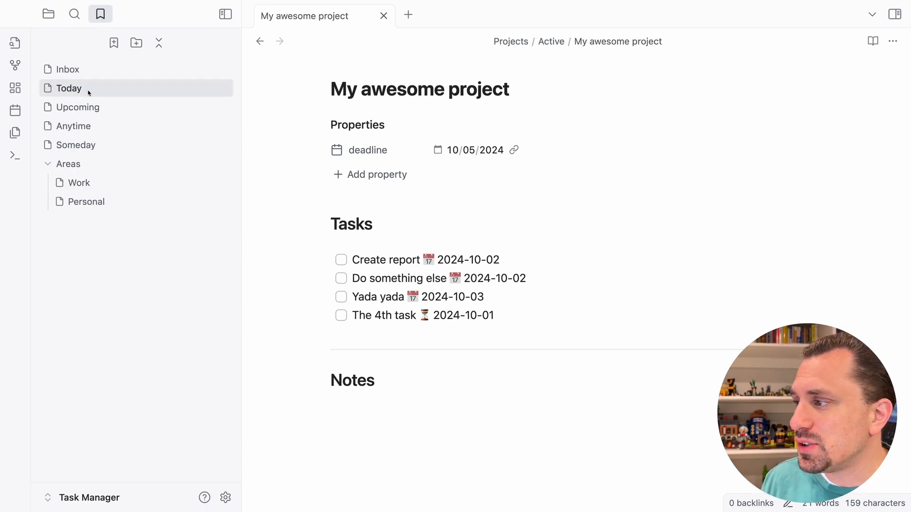
left_click(84, 90)
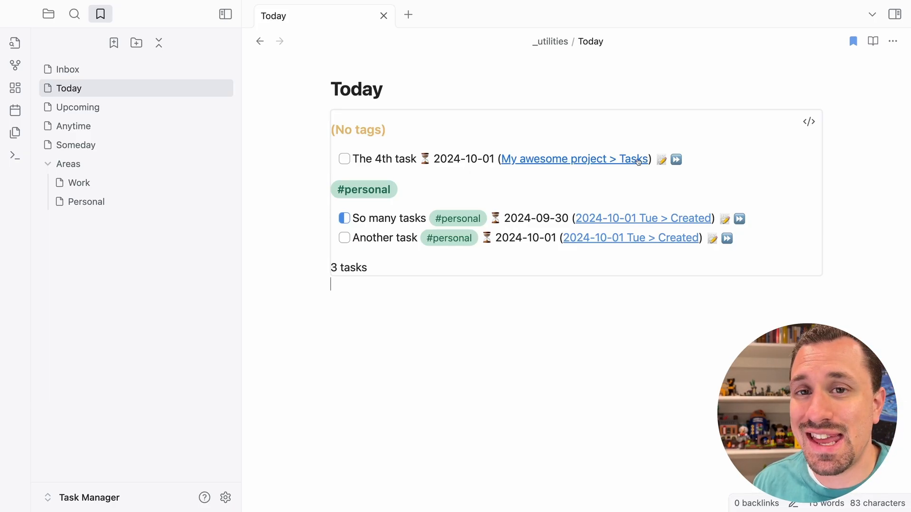
left_click(541, 159)
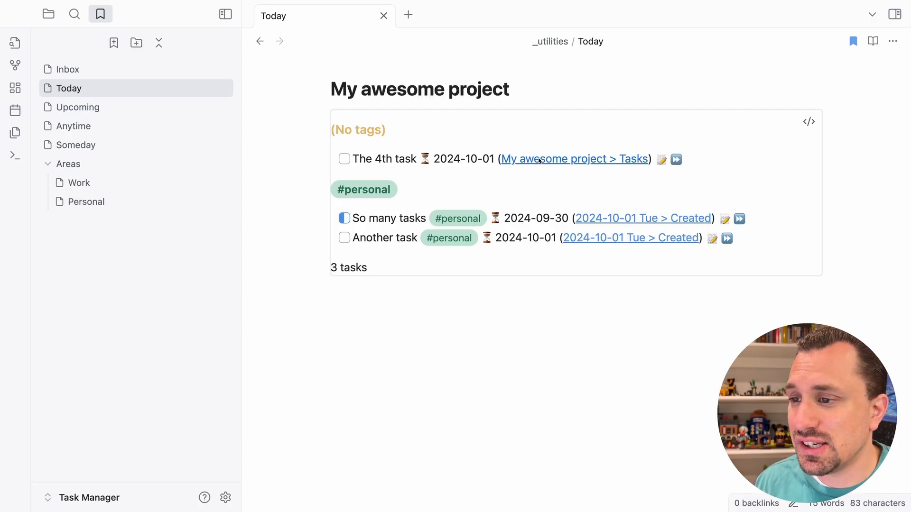
scroll(518, 140, "up", 1)
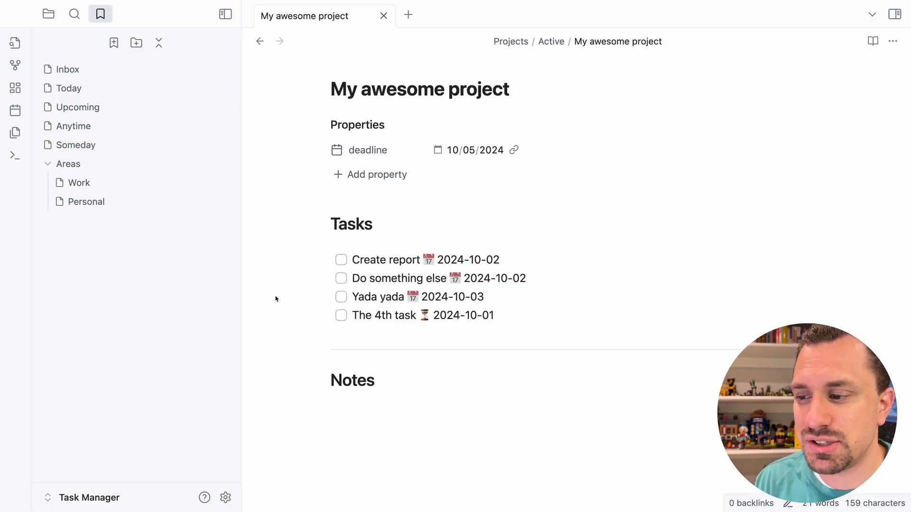
Write "Project notes go here" under the Notes heading of the project note
left_click(367, 407)
type("Project notes go here")
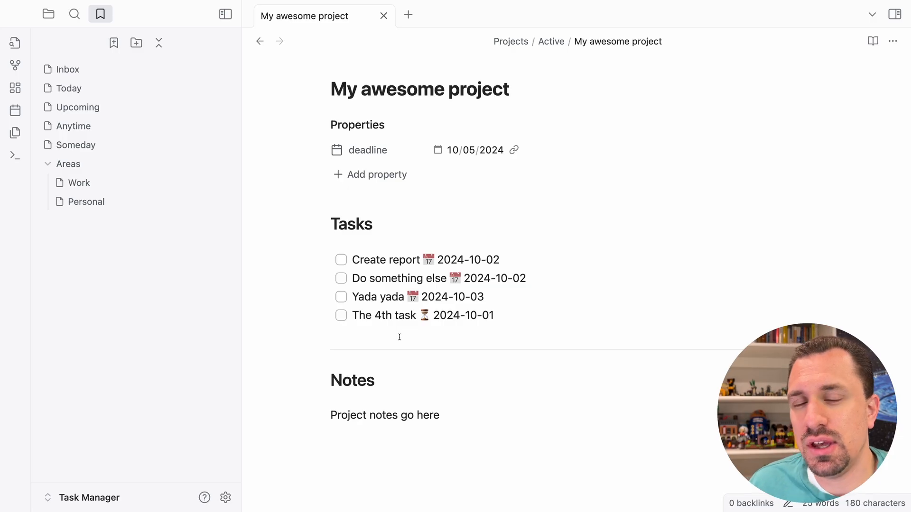
Add a property named "area" to the project note and link it to the Personal note in Areas
left_click(387, 175)
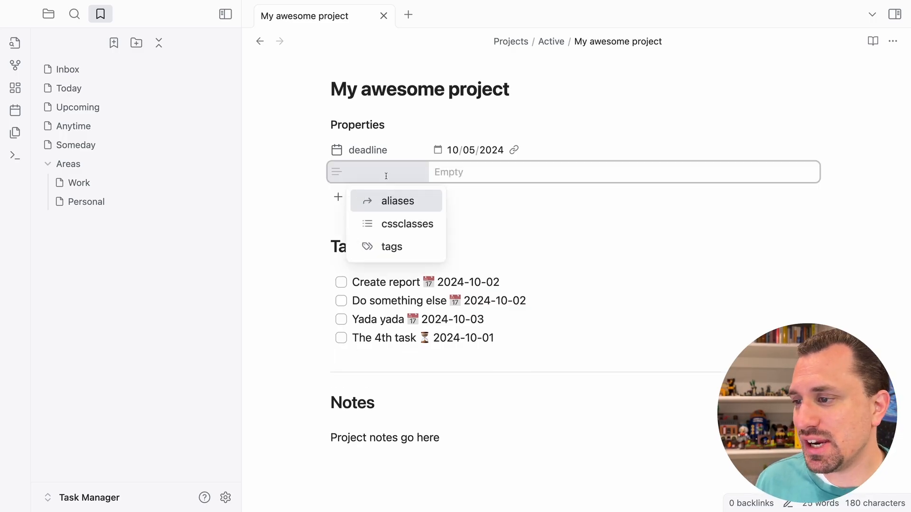
type("area")
key("Tab")
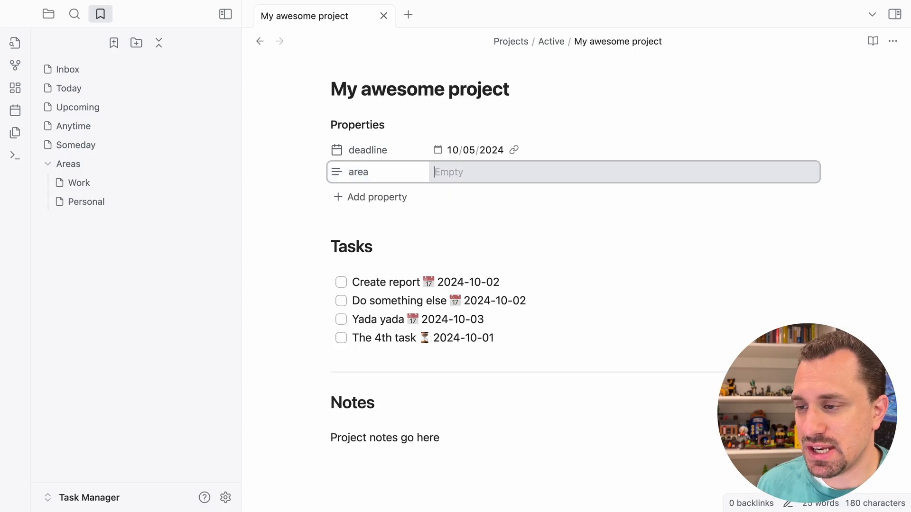
type("[[")
key("Down")
key("Down")
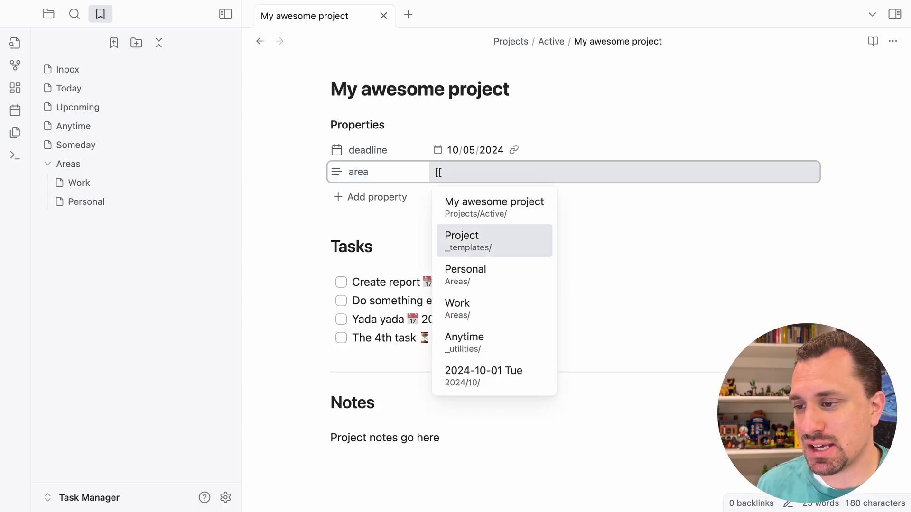
key("Return")
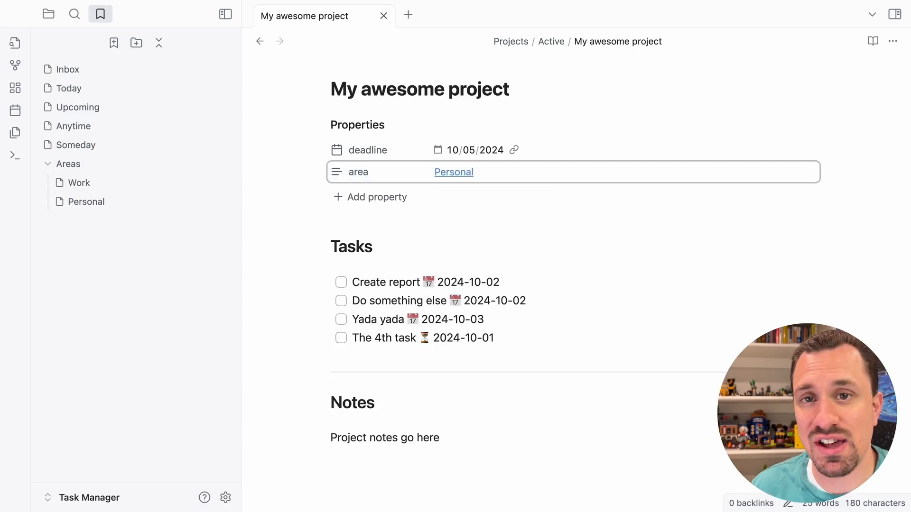
Follow the area property's link and review the tasks in the Personal note
left_click(458, 172)
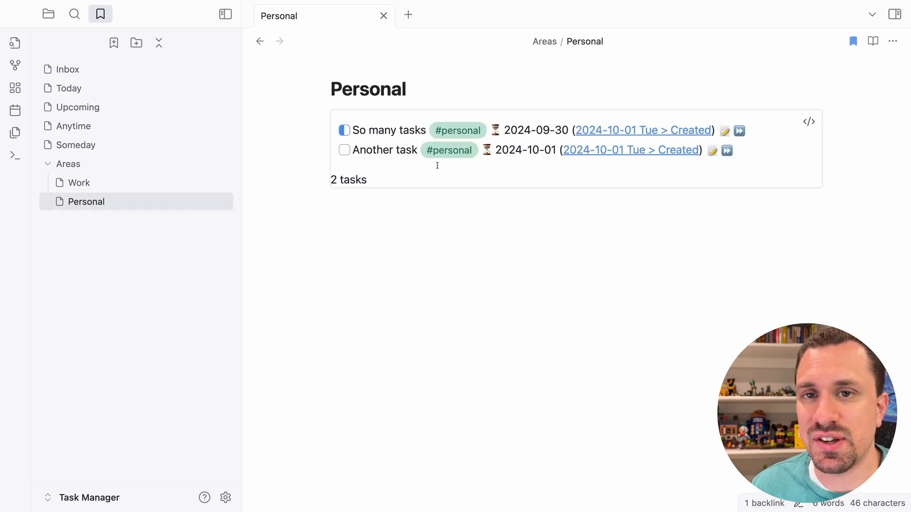
left_click(421, 212)
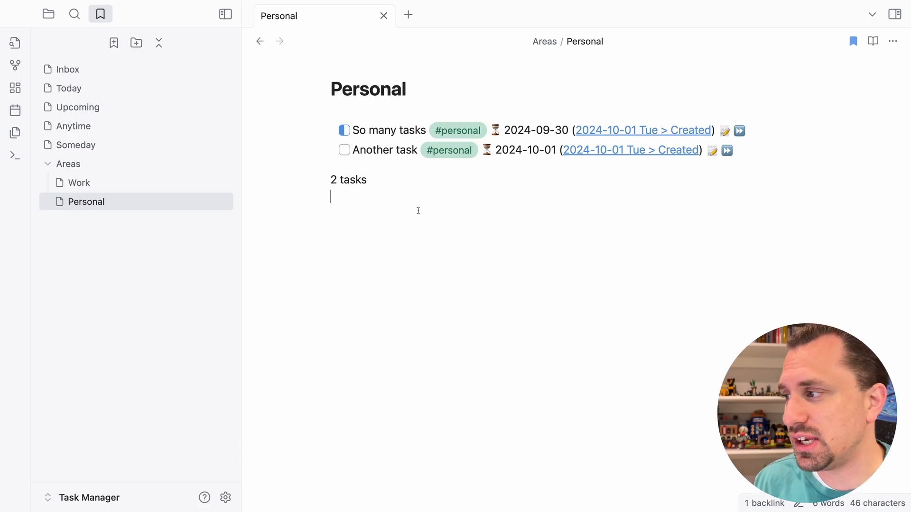
Create a new note named "Deadlines" in the _utilities folder
left_click(48, 14)
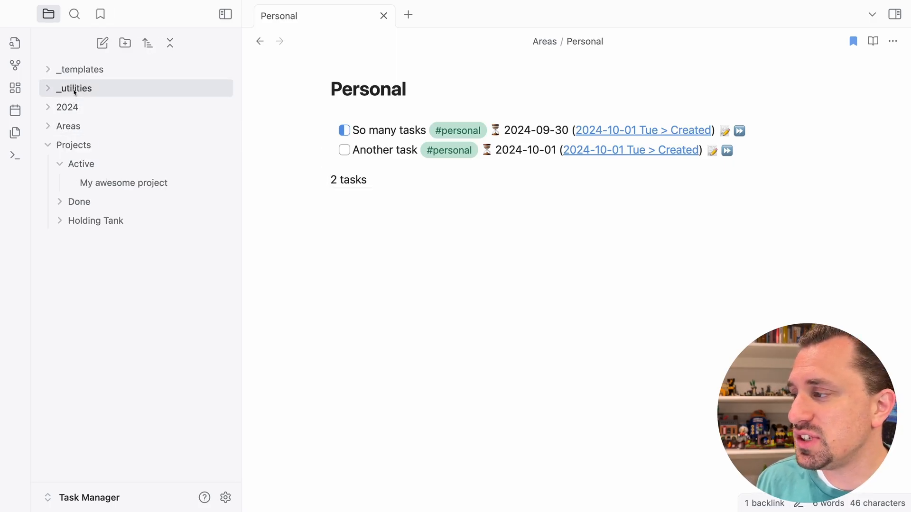
right_click(75, 92)
left_click(95, 94)
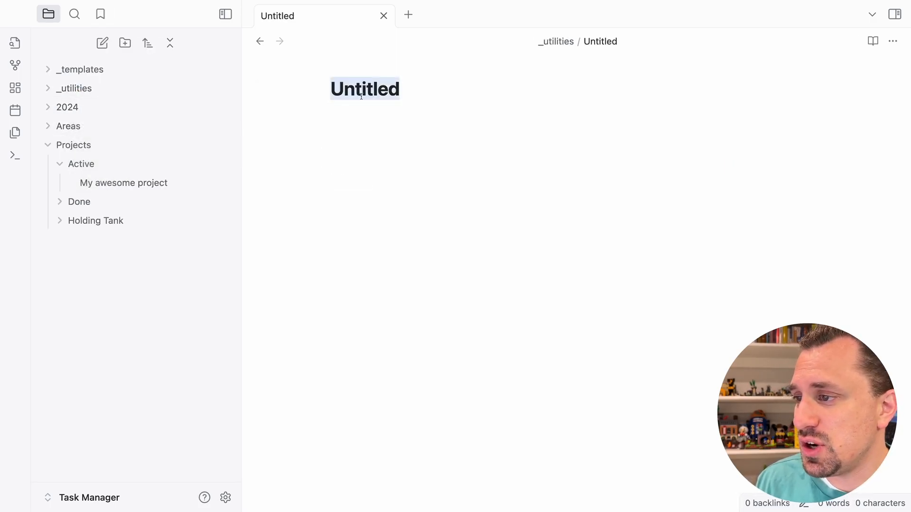
type("Deadline")
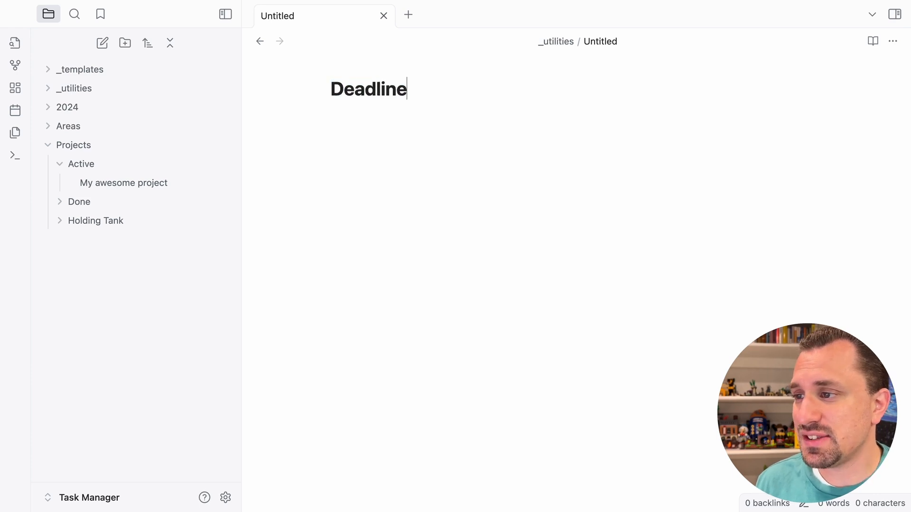
type("s")
key("Return")
Add a tasks query block to the Deadlines note with the filters "not done" and "has due date"
type("```tasks")
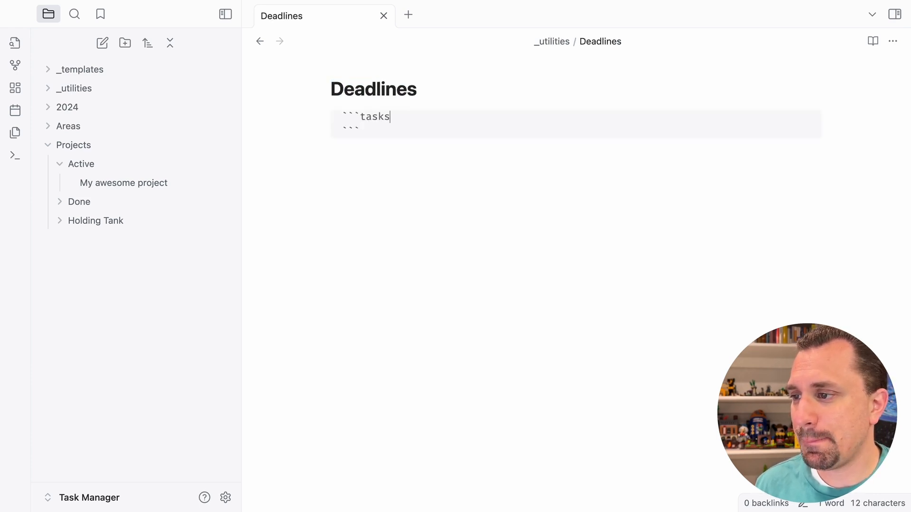
key("Return")
type("not done")
key("Return")
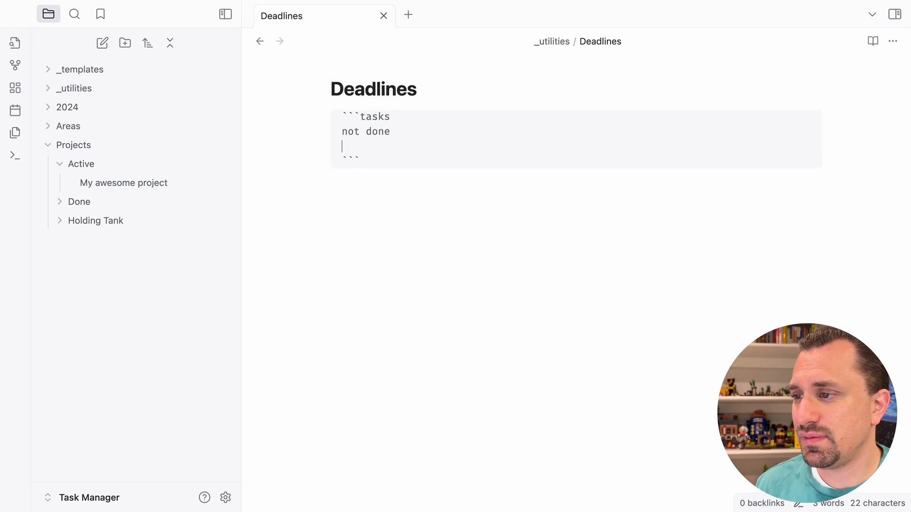
type("has due date")
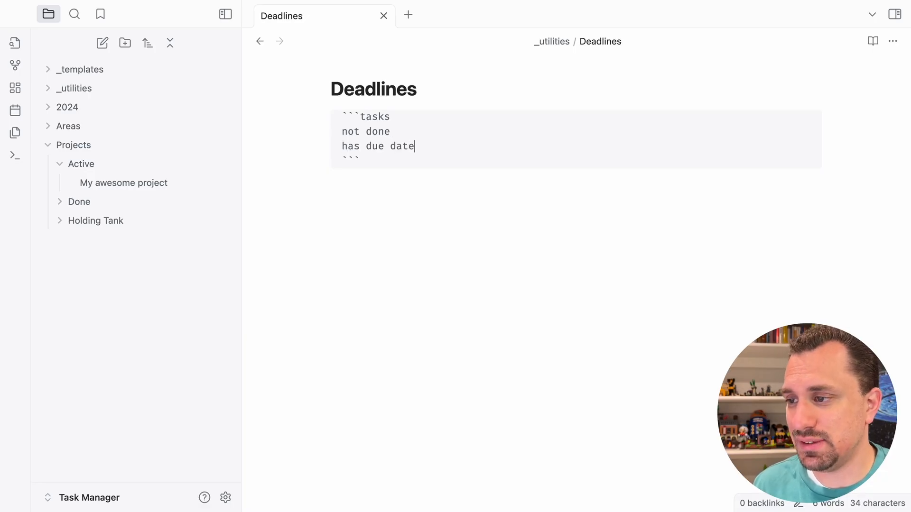
key("Down")
key("Return")
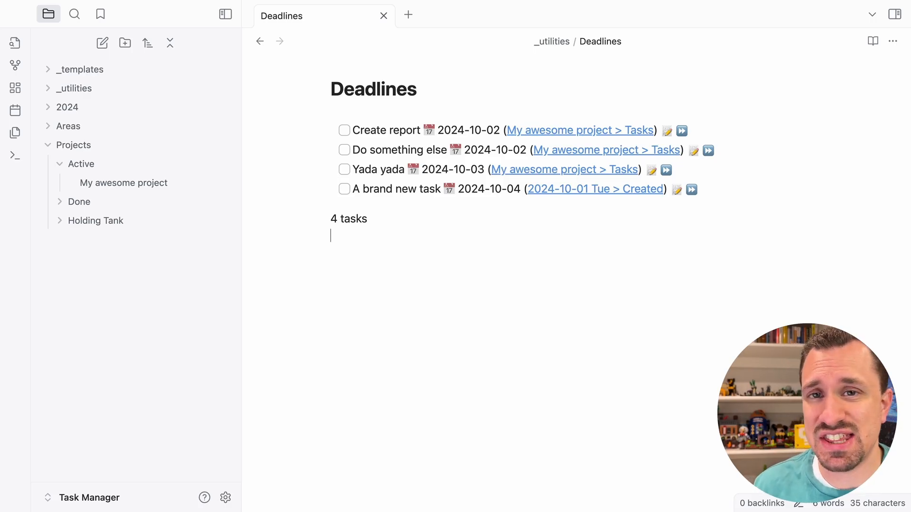
Insert a second tasks query above the existing one with the filters "not done" and "due before today"
key("Up")
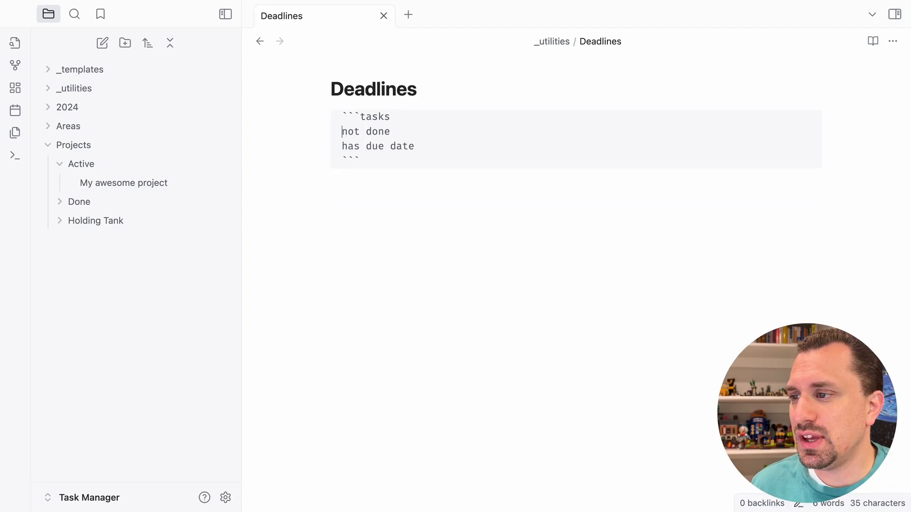
key("Up")
key("Up")
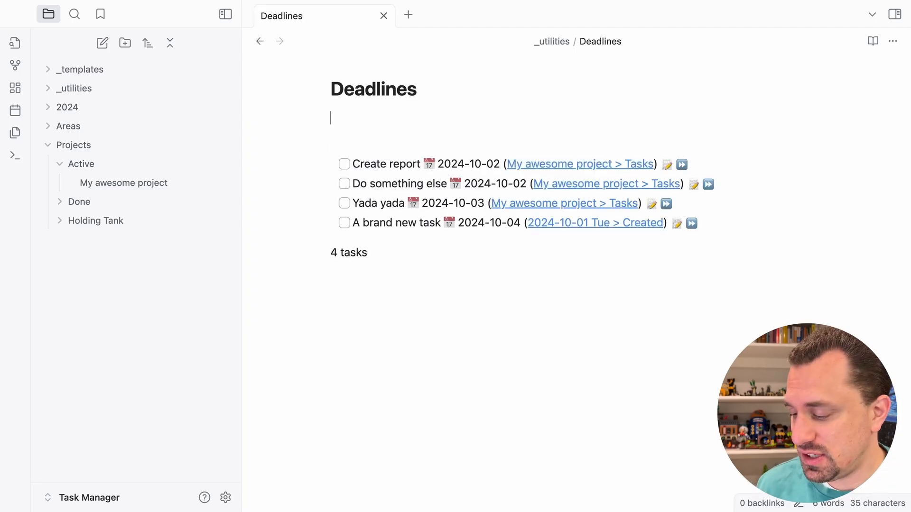
type("```tasks")
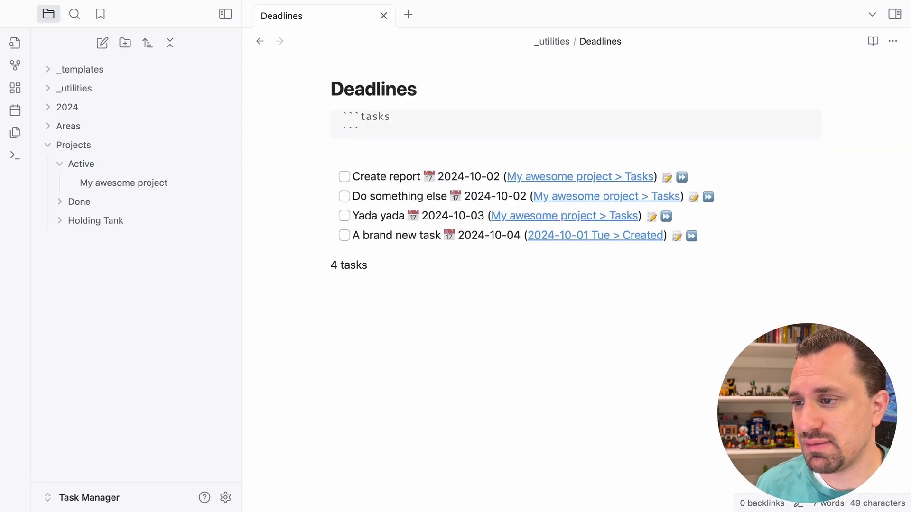
key("Return")
type("not done")
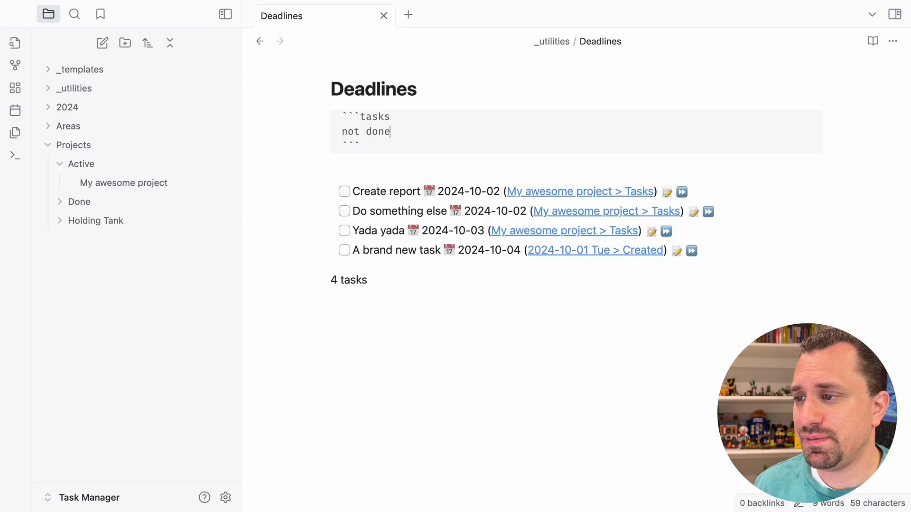
key("Return")
type("due before today")
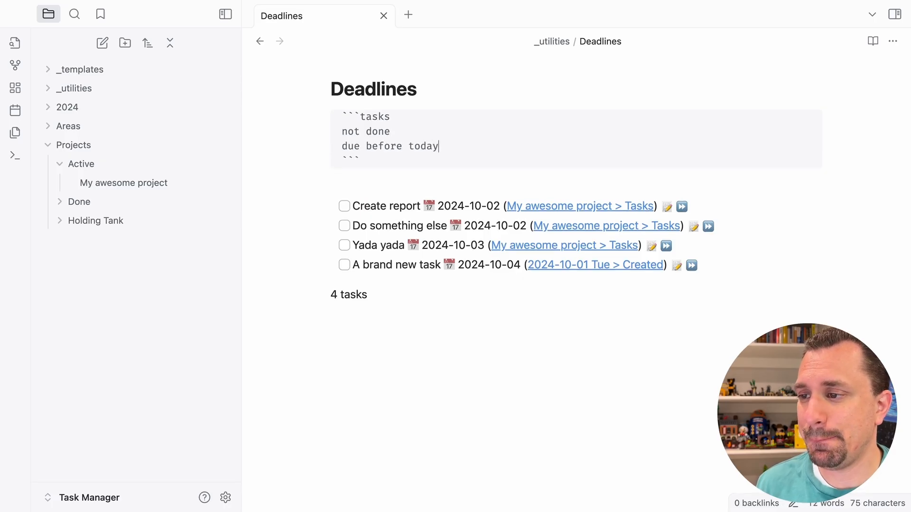
key("Down")
key("Down")
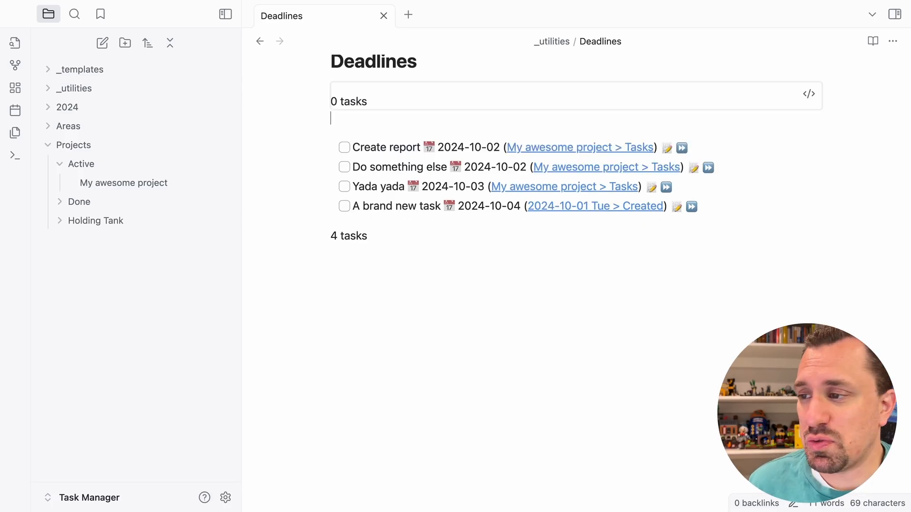
Change the due date of the "Create report" task to yesterday and apply it
key("Up")
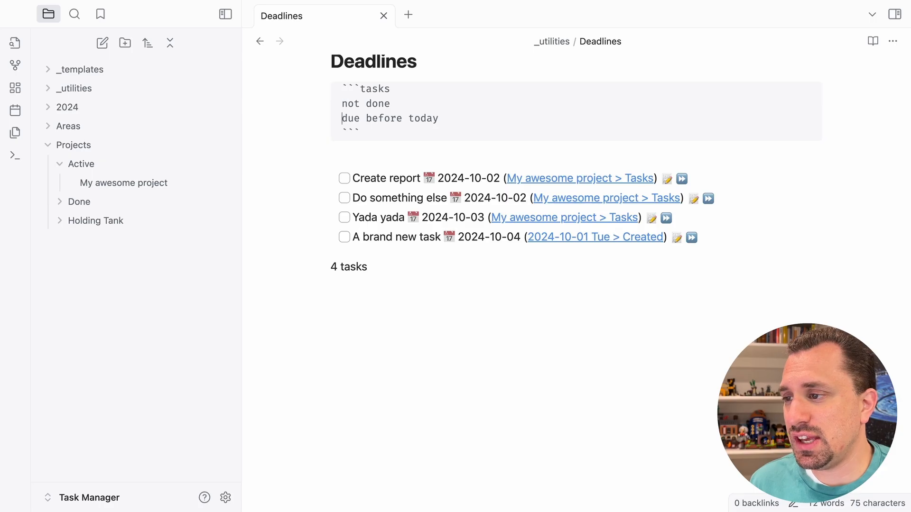
left_click(666, 179)
left_click(417, 222)
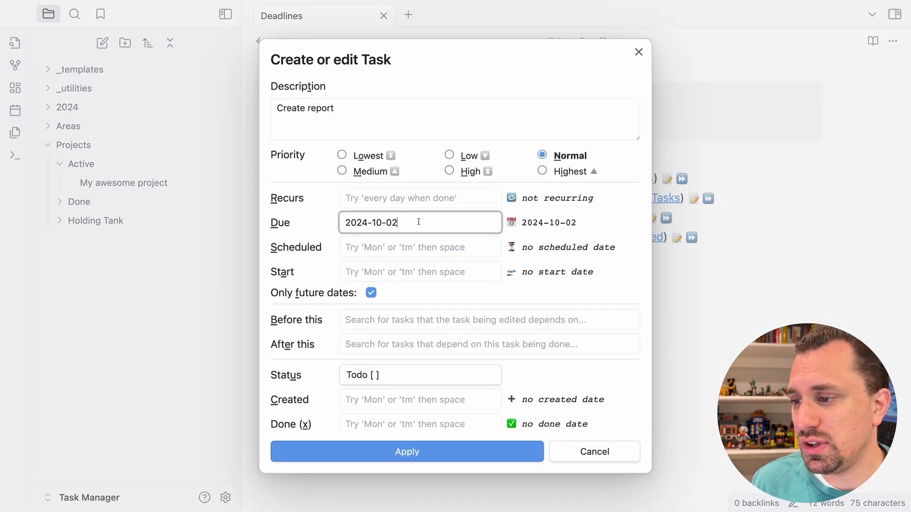
key("ctrl+a")
type("yesterday")
key("Return")
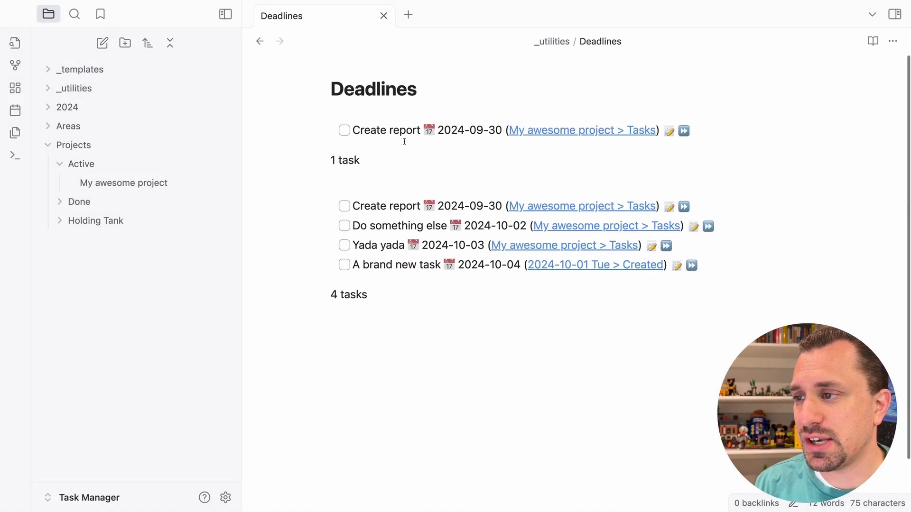
Wrap the "due before today" query in a warning callout titled "Overdue"
key("Up")
key("Up")
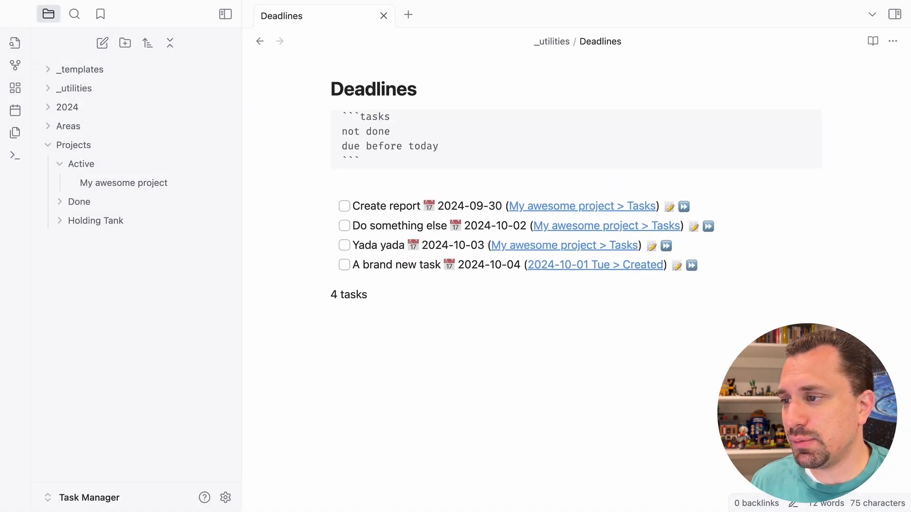
key("Up")
key("Return")
type("Over")
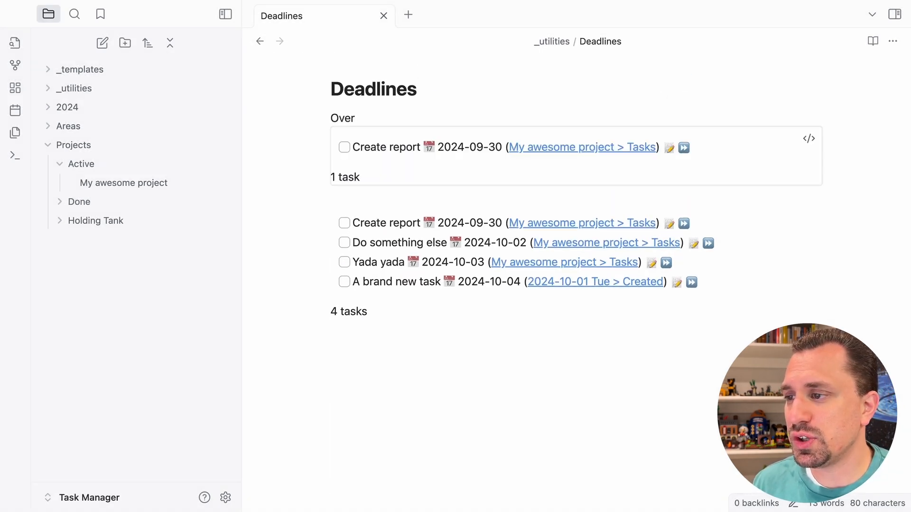
type("due")
key("Home")
type("> [!w")
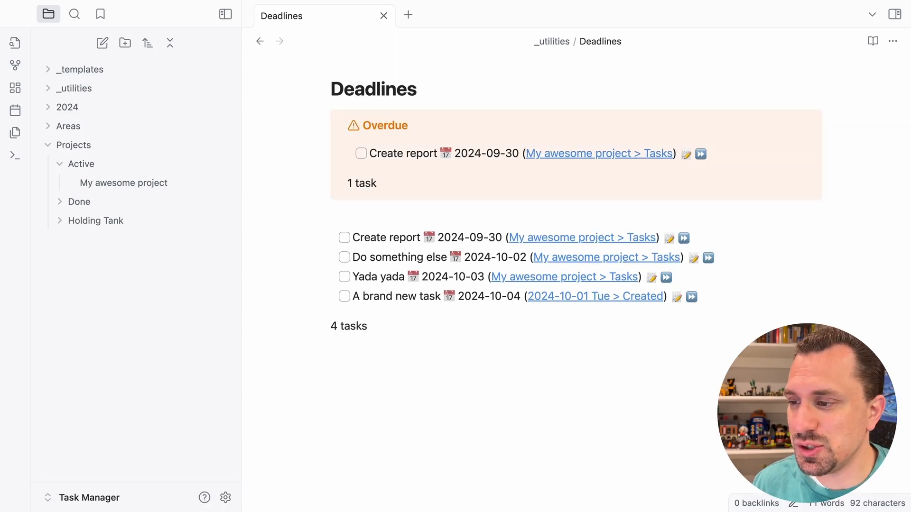
Replace the "has due date" filter in the query below the Overdue callout with "due on or after today"
key("Down")
key("Down")
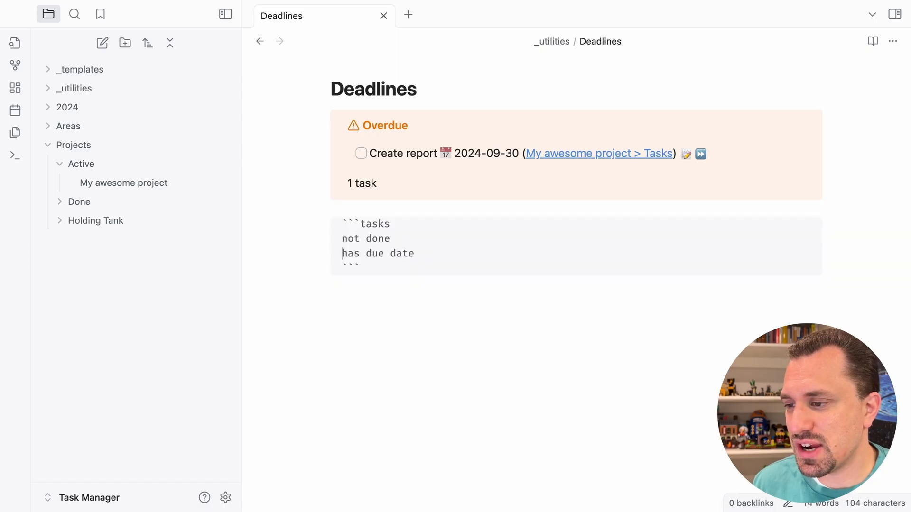
key("shift+End")
type("due ")
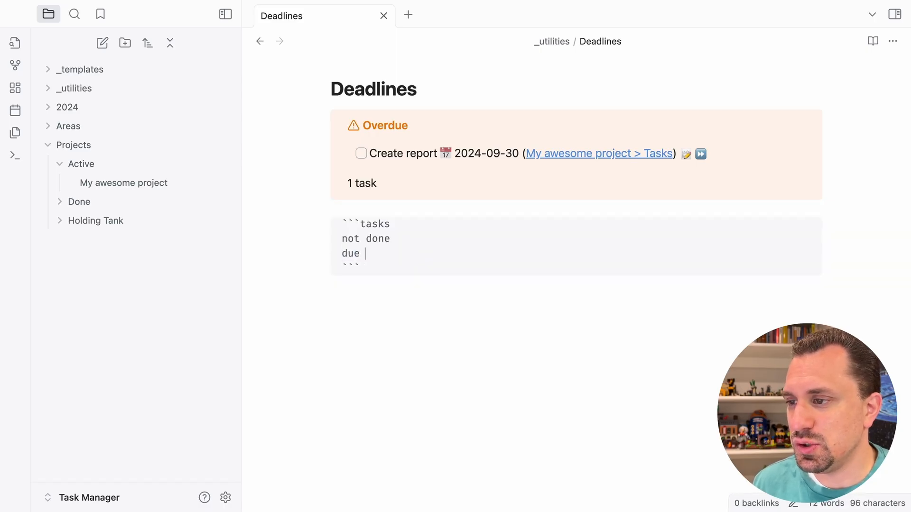
type("on or")
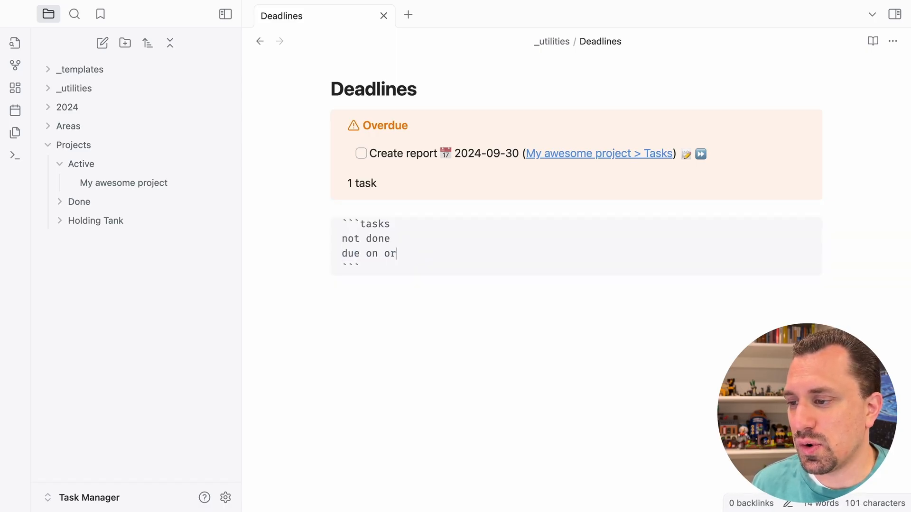
type(" after today")
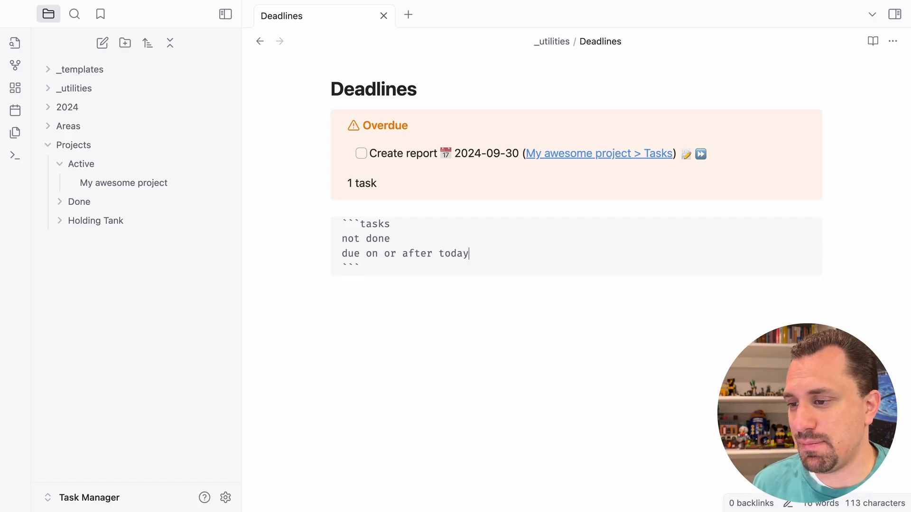
key("Up")
key("Up")
key("Up")
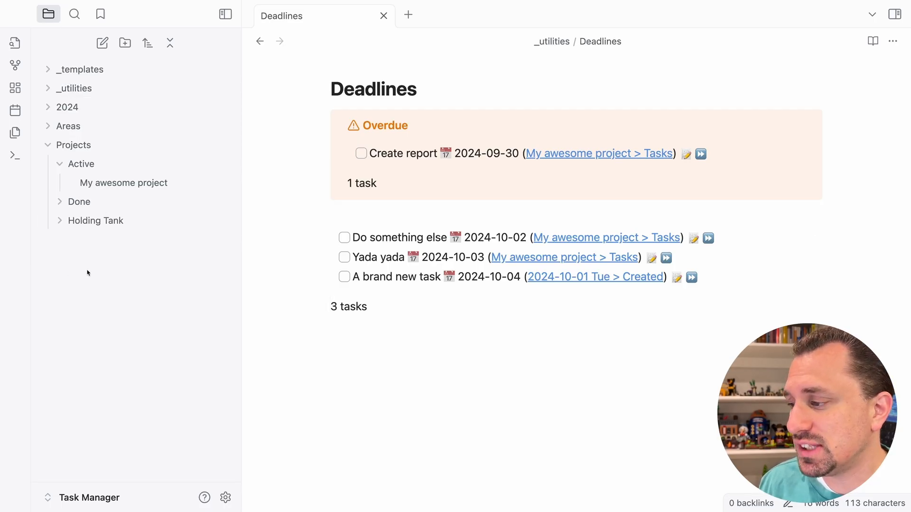
Create a new note named "Recurring" at the top level of the vault
left_click(102, 43)
type("Recur")
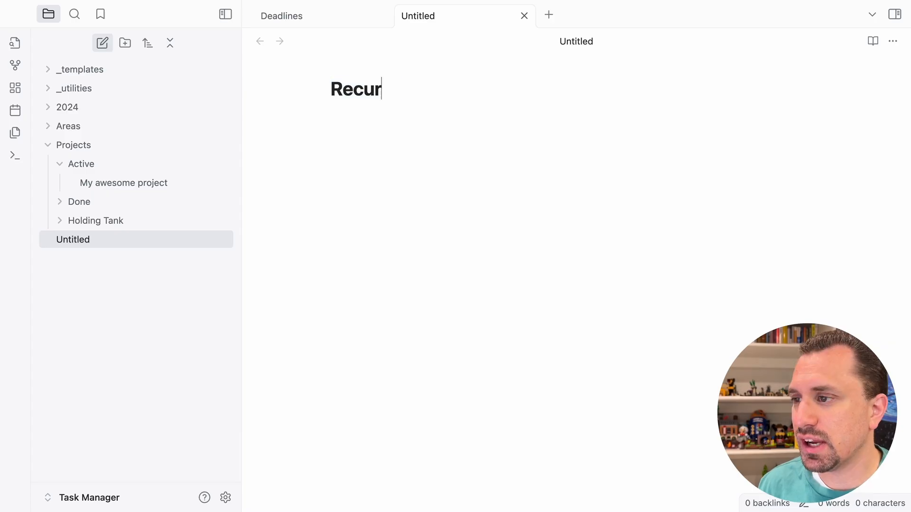
type("ring")
key("Return")
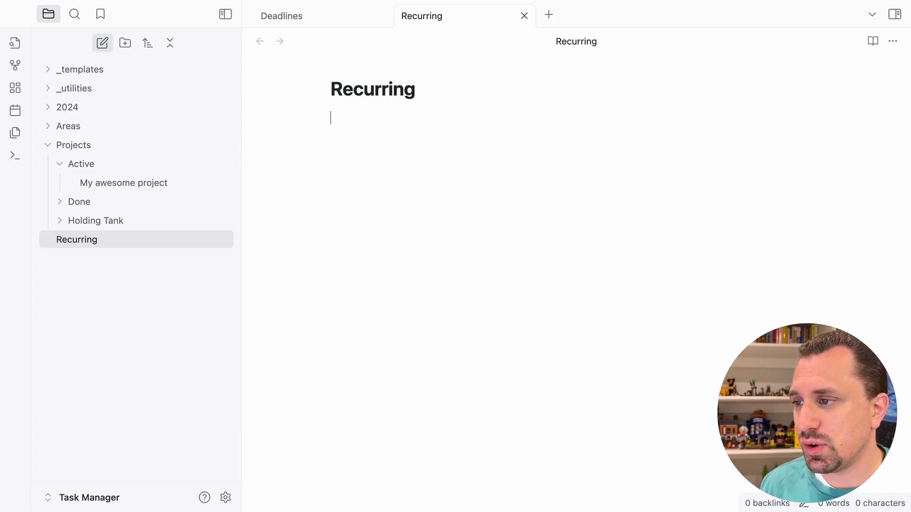
Start a new task "Take out the trash" in the Recurring note, recurring "every week on Tuesday"
key("super+p")
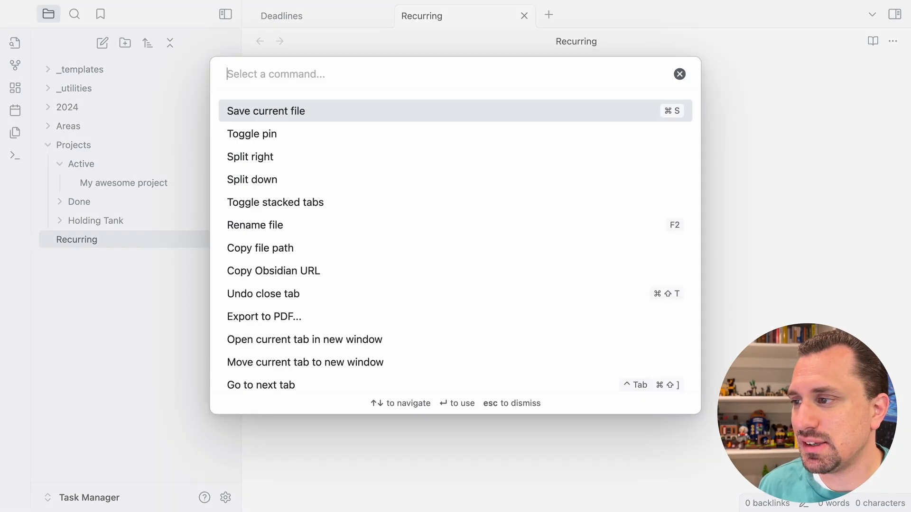
type("tasks")
key("Down")
key("Return")
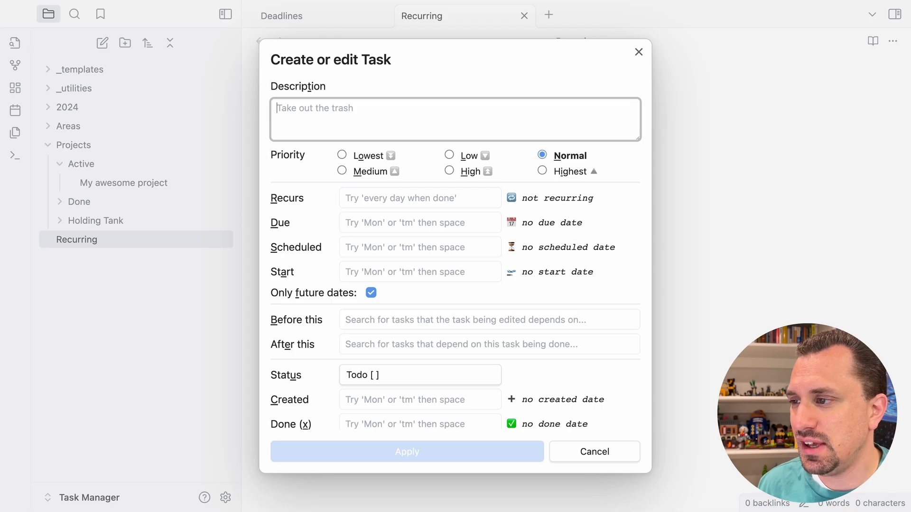
type("Take out the t")
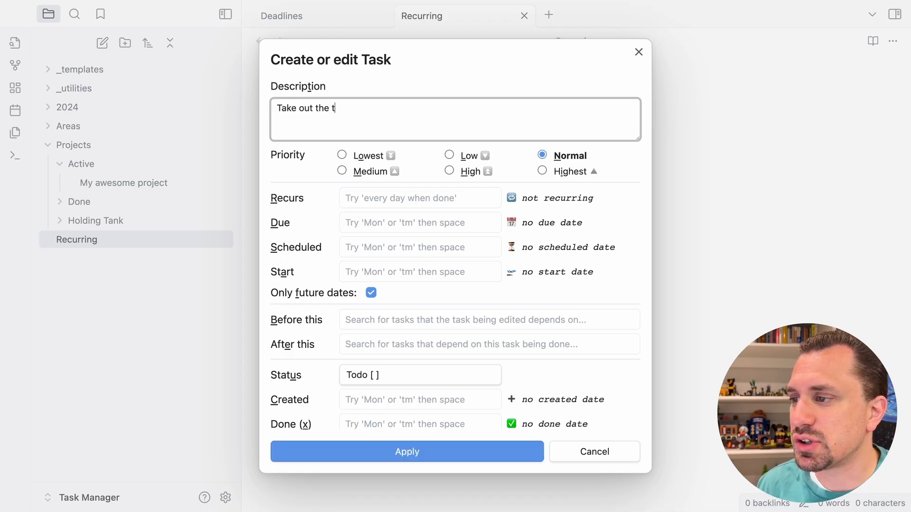
type("rash")
left_click(373, 201)
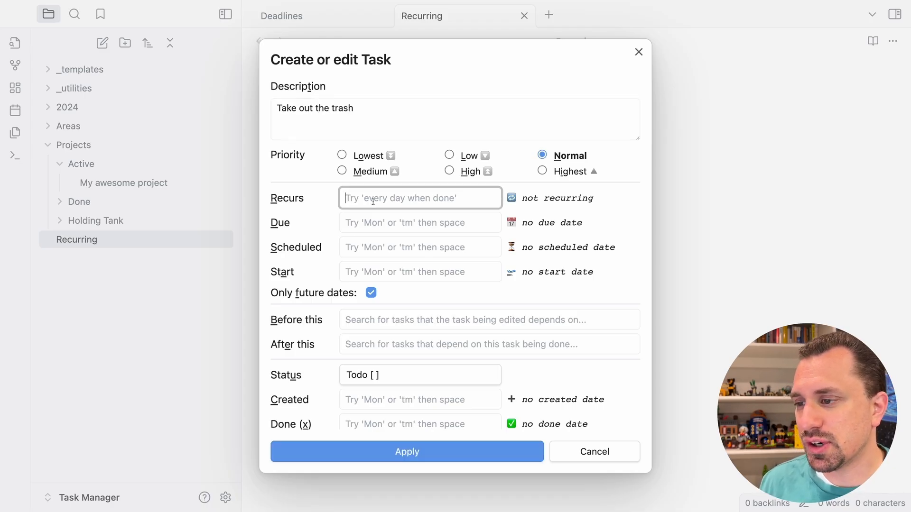
type("every wee")
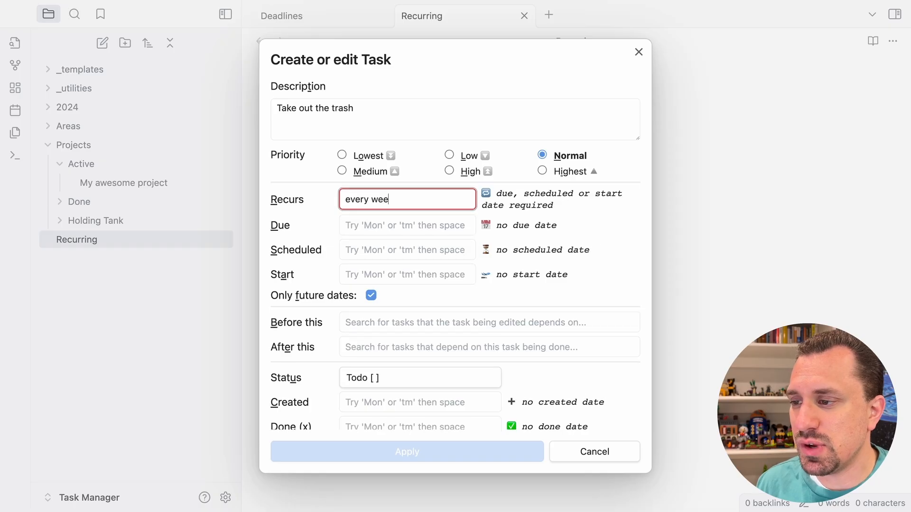
type("k on Tuesday")
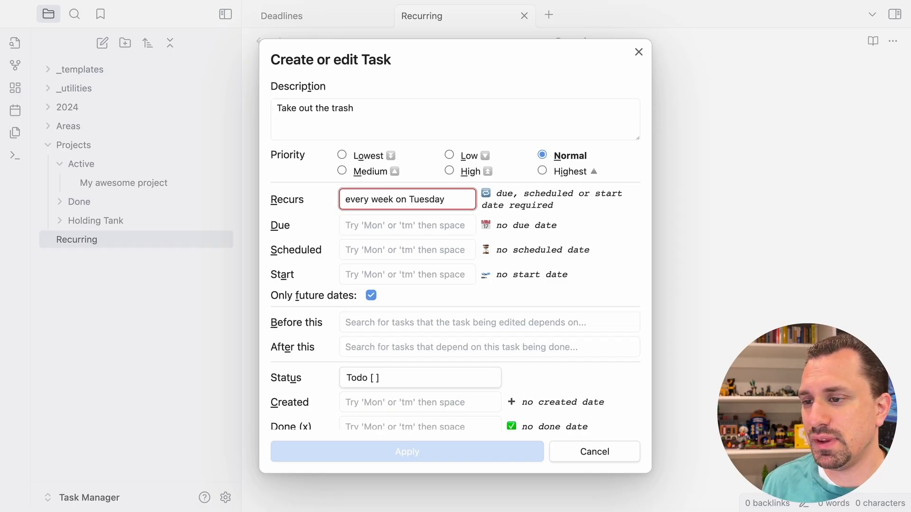
Schedule the "Take out the trash" task for today and apply it to the note
left_click(367, 250)
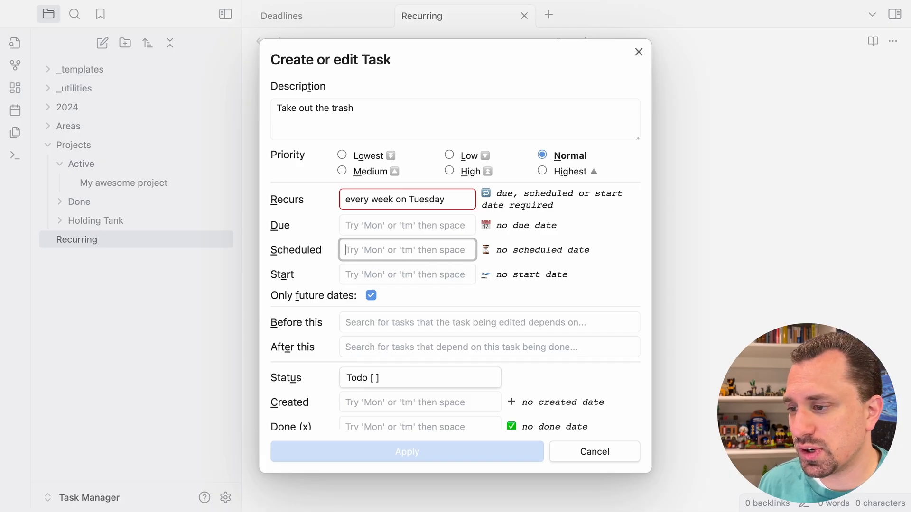
type("Tuesday")
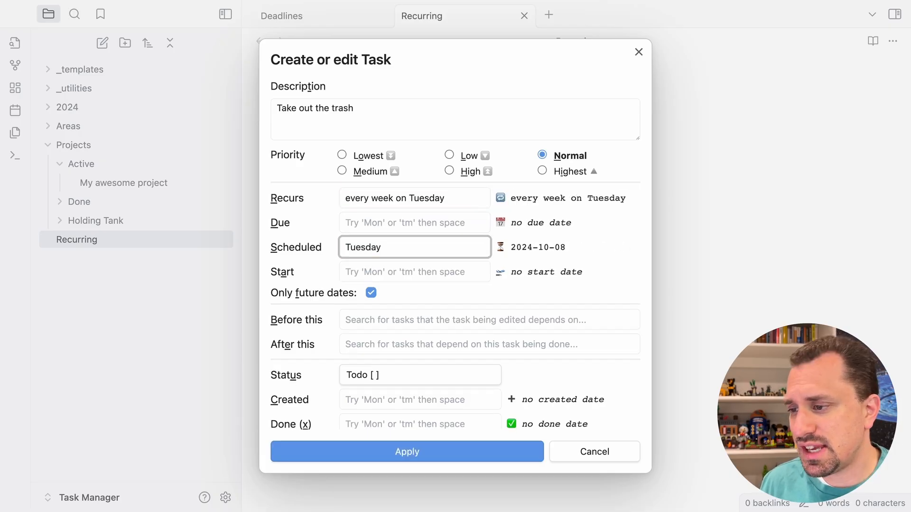
key("alt+BackSpace")
type("today")
key("Return")
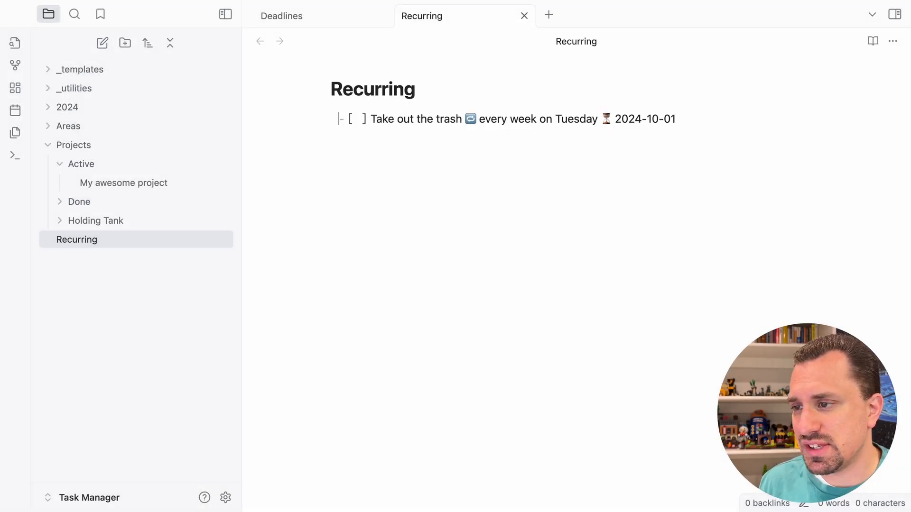
Open the bookmarked Today note and mark the "Take out the trash" task as done
left_click(100, 14)
left_click(78, 91)
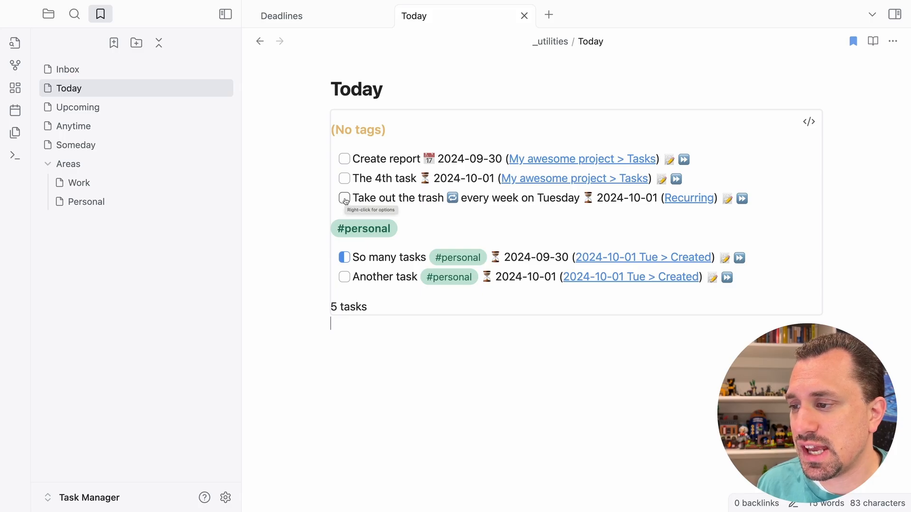
left_click(344, 198)
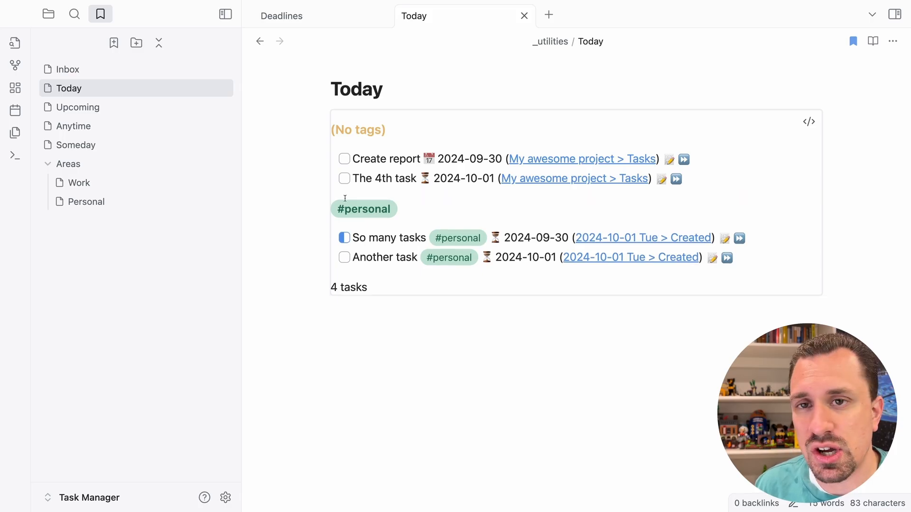
Open the Recurring note and check the scheduled date of the next "Take out the trash" occurrence
left_click(49, 14)
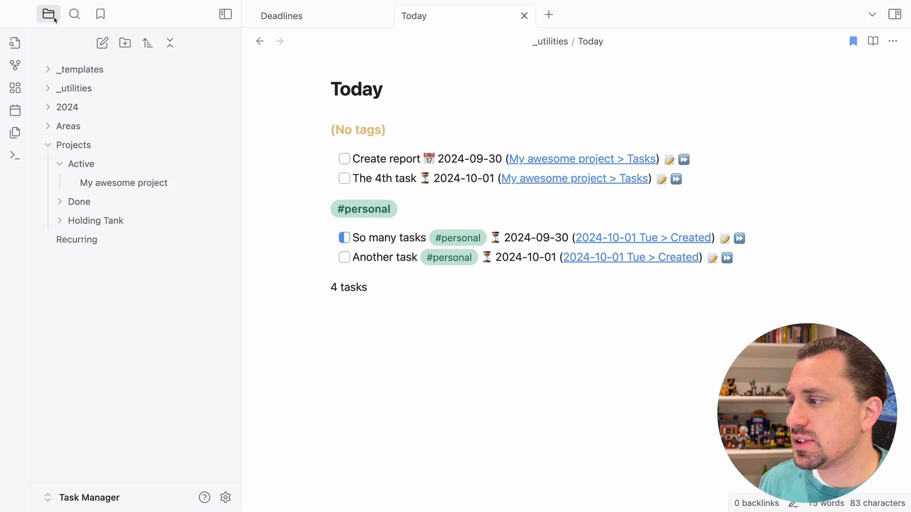
left_click(77, 239)
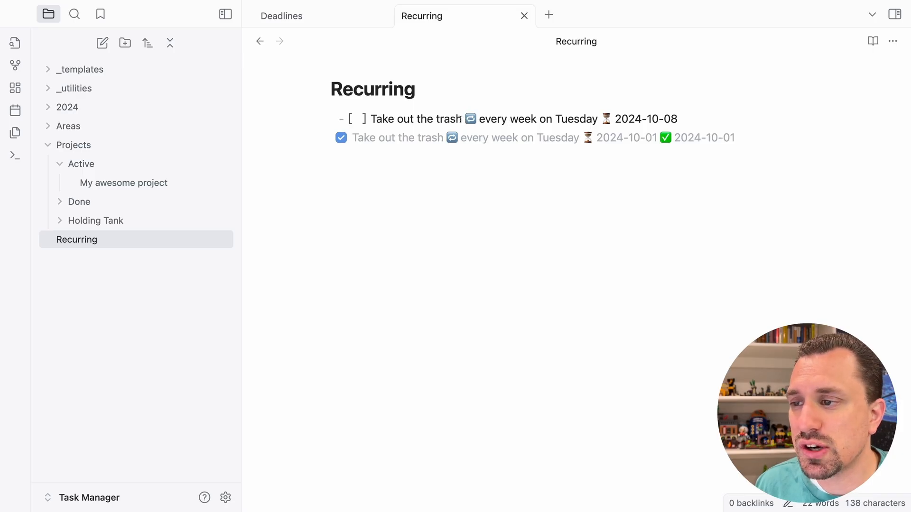
left_click(419, 126)
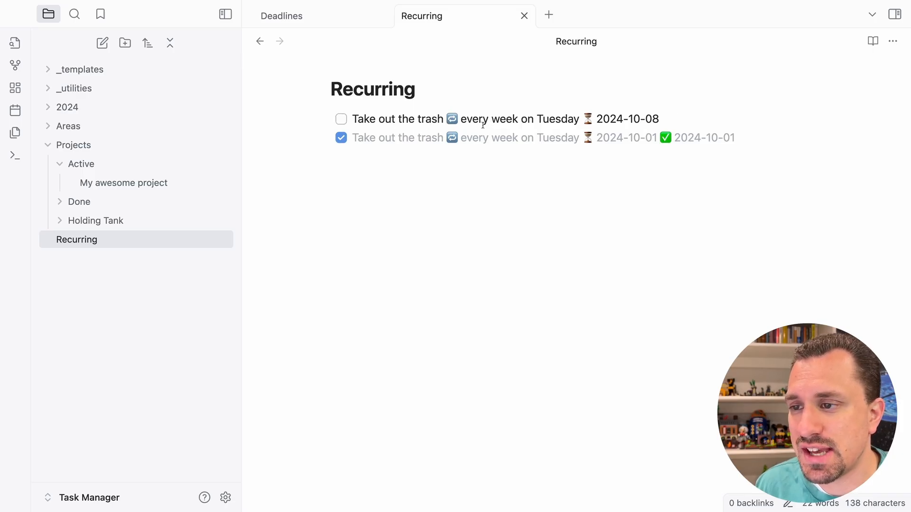
left_click_drag(599, 118, 659, 119)
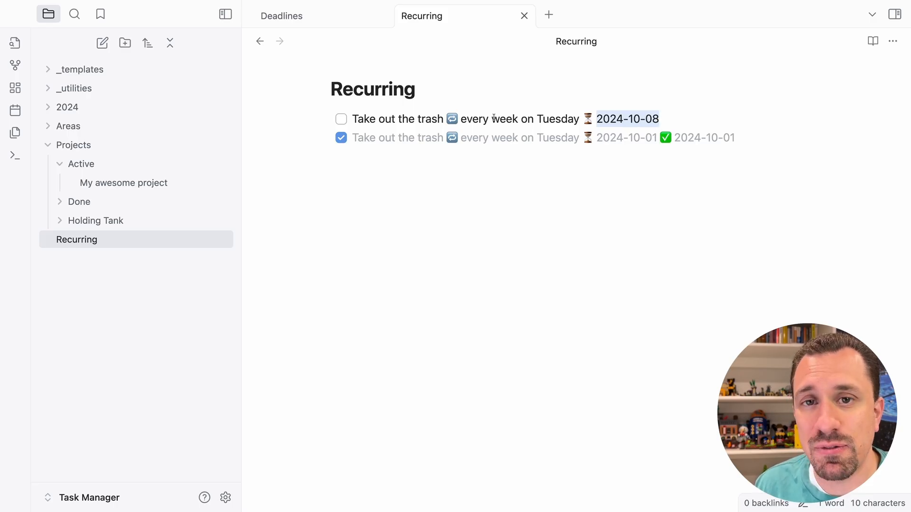
left_click(677, 122)
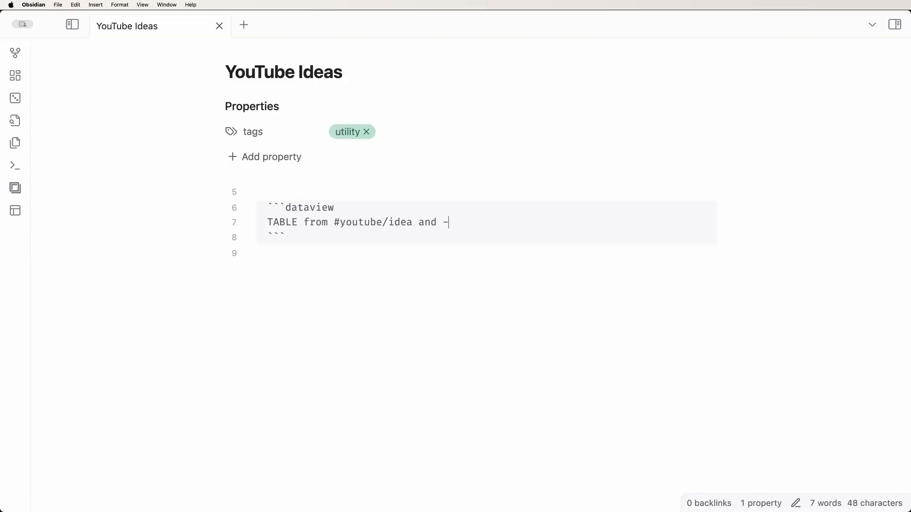
Continue the exclusion in the YouTube Ideas note's Dataview table query with "_templ"
type("_templ")
key("Down")
key("Down")
Look over the pipeline and surrounding cards on the YouTube Dashboard canvas
scroll(455, 256, "down", 10)
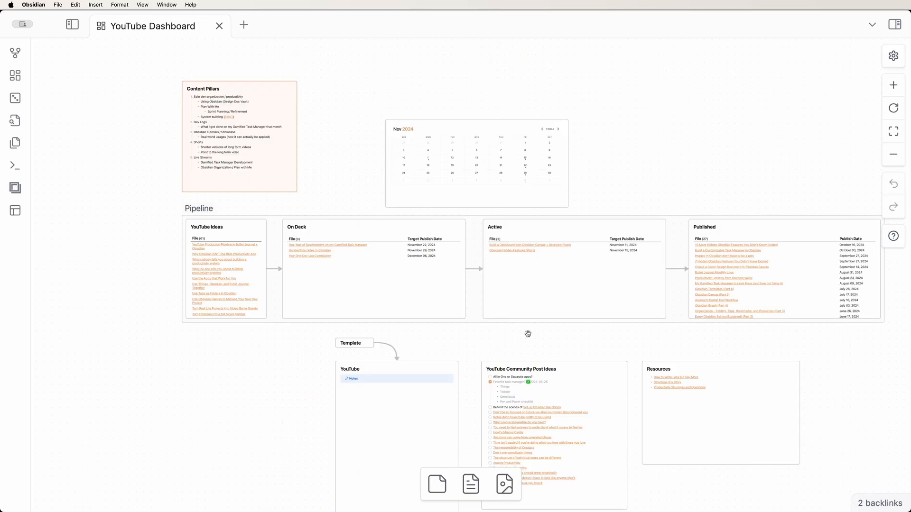
left_click_drag(528, 334, 454, 302)
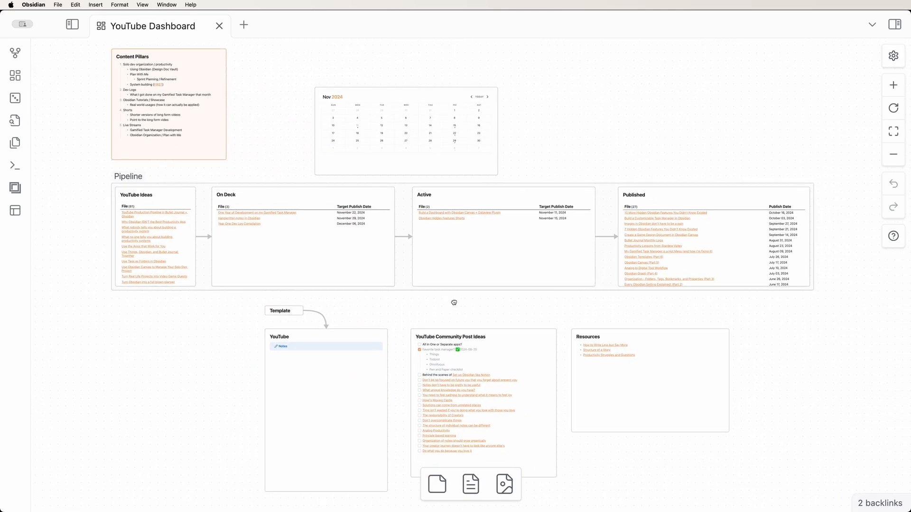
scroll(287, 242, "up", 10)
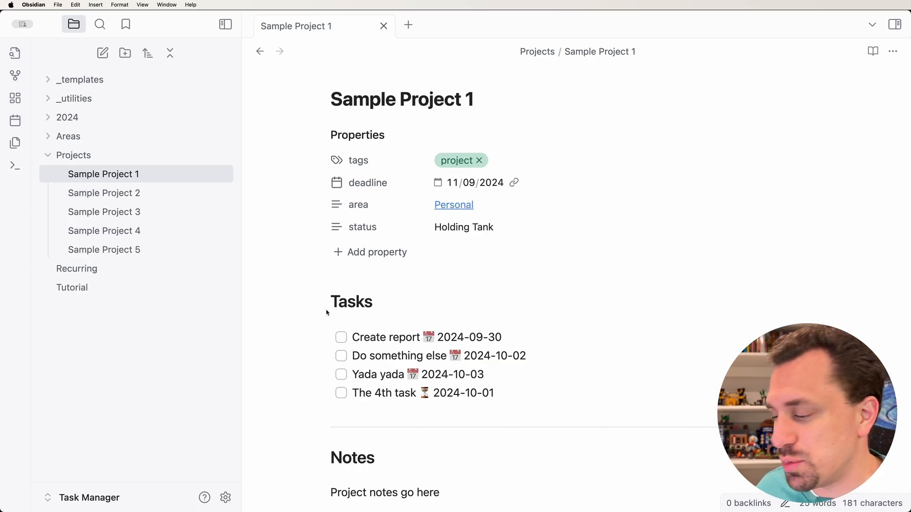
Uninstall the Dataview community plugin from the Task Manager vault
left_click(225, 498)
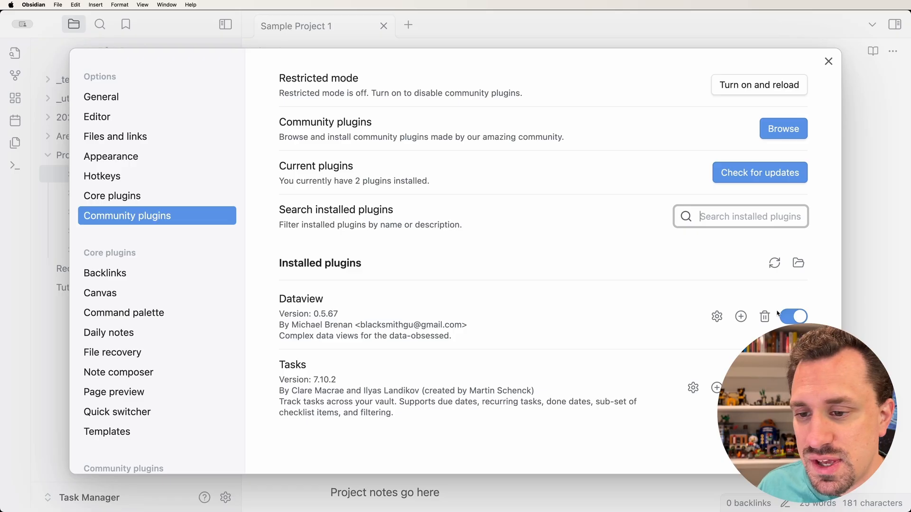
left_click(764, 321)
left_click(570, 296)
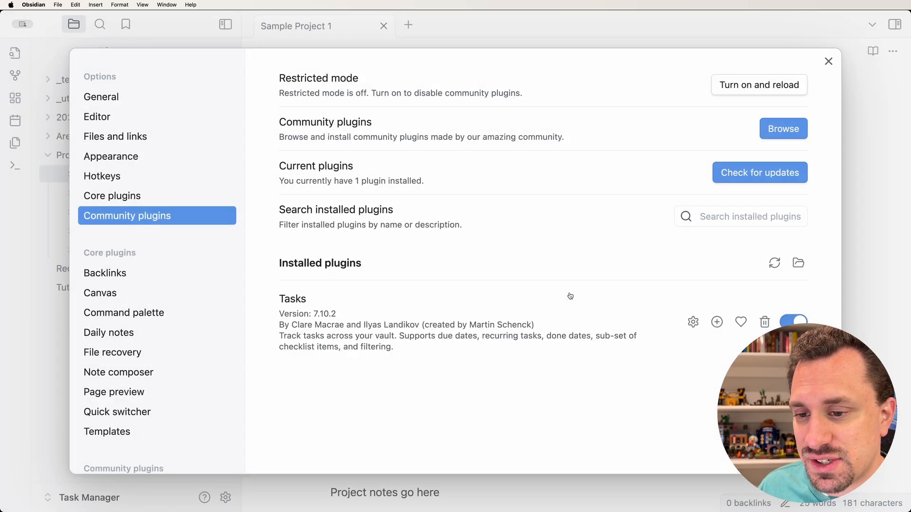
Install and enable the Dataview community plugin, and return to the Sample Project 1 note
left_click(783, 129)
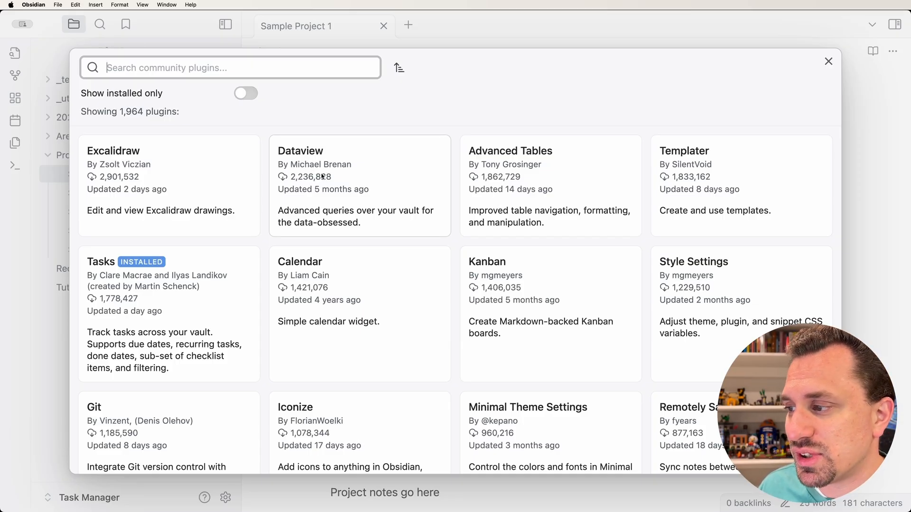
left_click(322, 177)
left_click(331, 254)
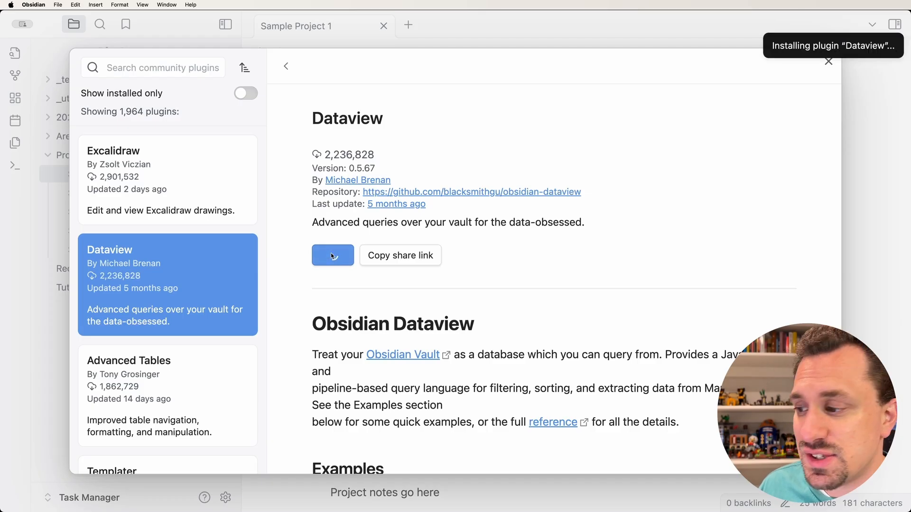
left_click(338, 256)
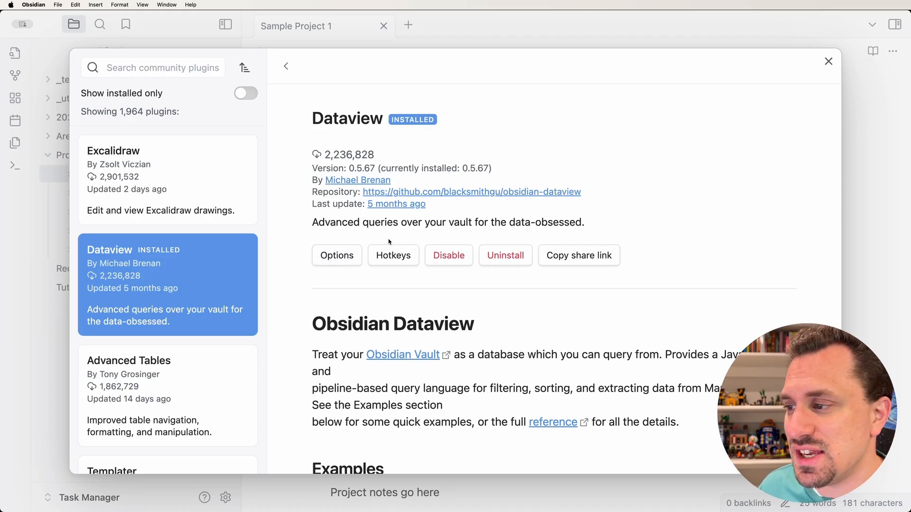
left_click(828, 61)
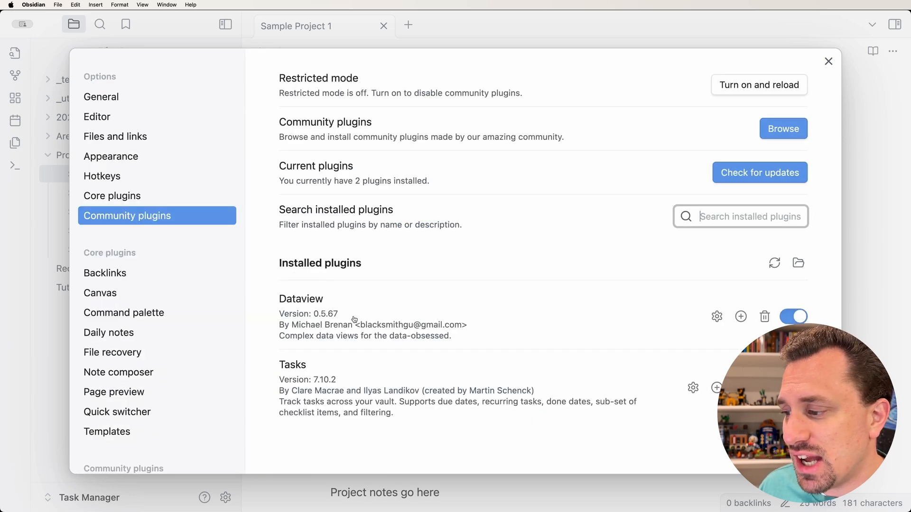
left_click(828, 61)
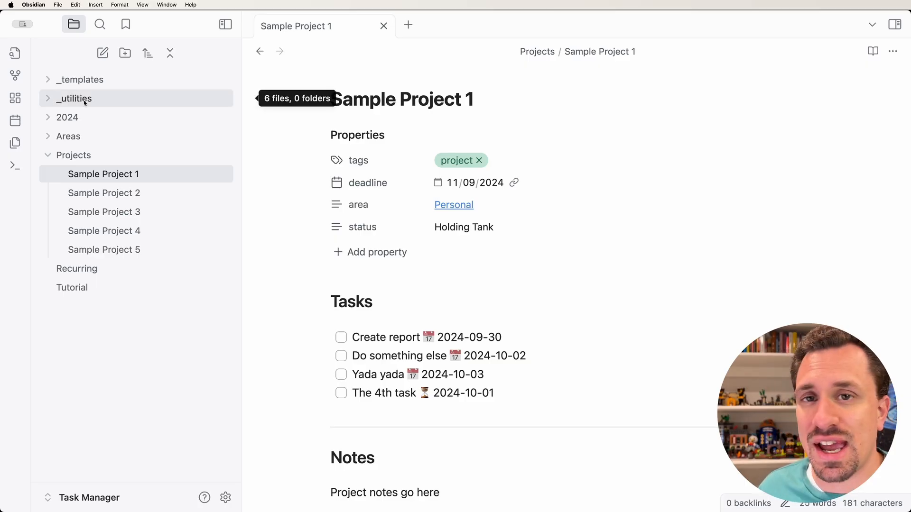
Create a new canvas in the _utilities folder and add a blank card enlarged to a roughly square shape
left_click(48, 98)
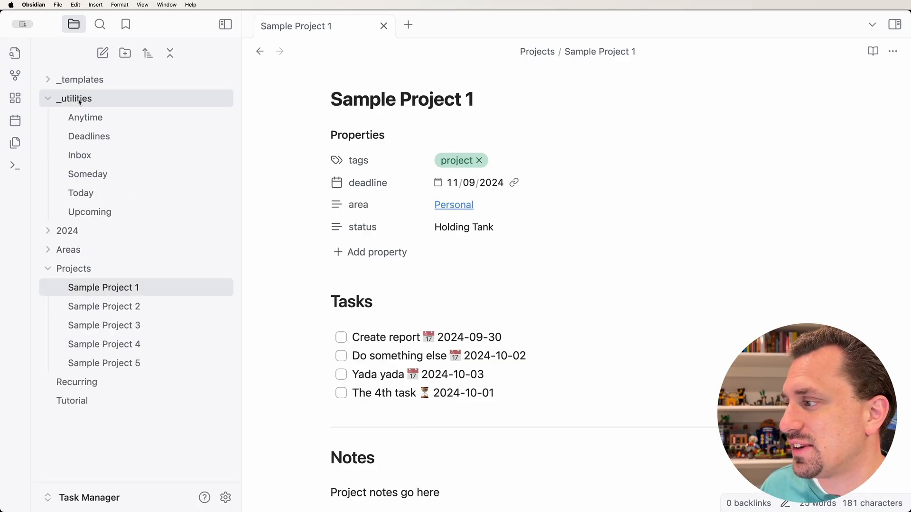
right_click(89, 97)
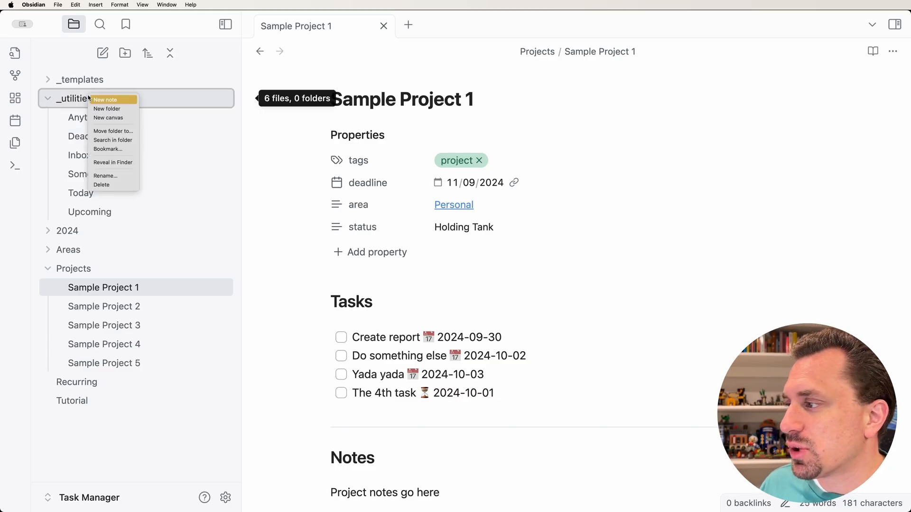
left_click(110, 119)
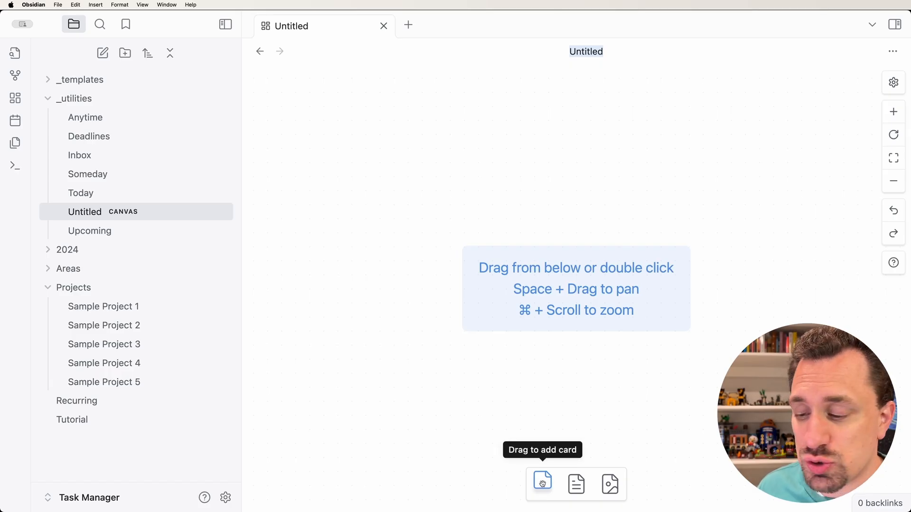
left_click_drag(542, 483, 469, 166)
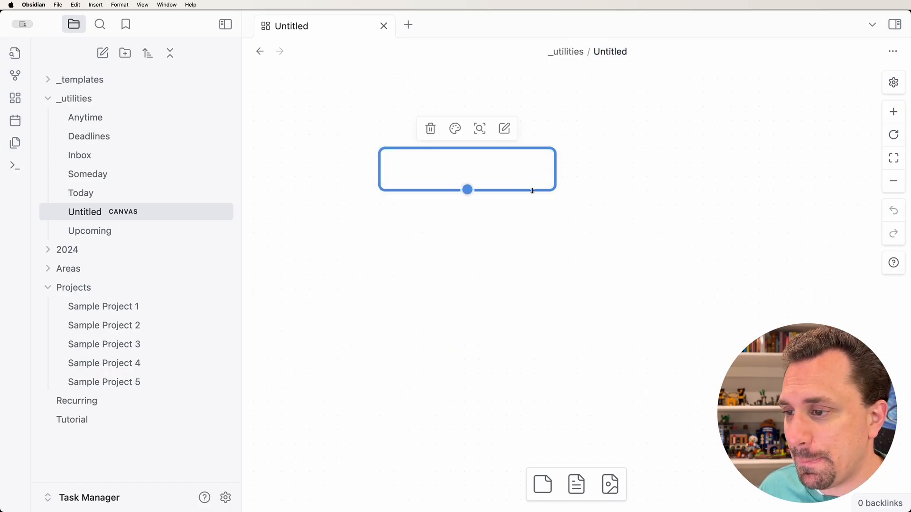
left_click_drag(554, 190, 634, 401)
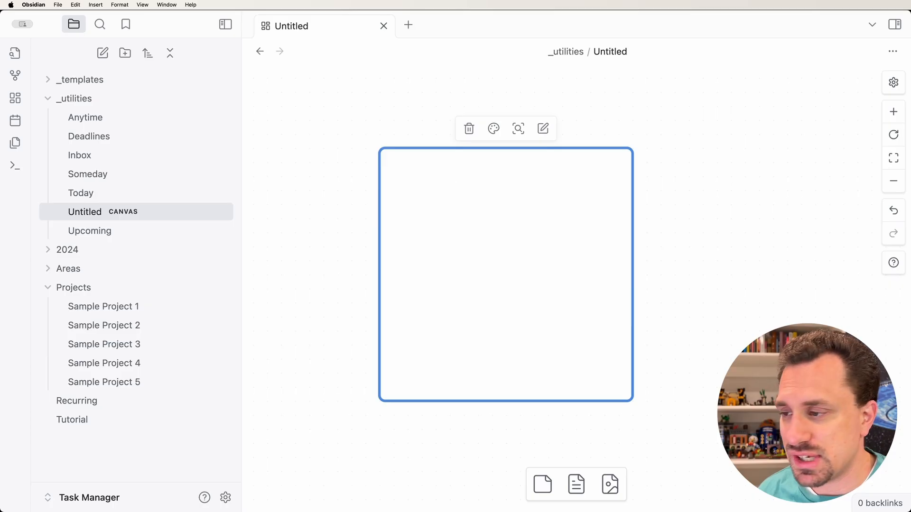
Give the new card the level-one heading "All Projects"
type("# P")
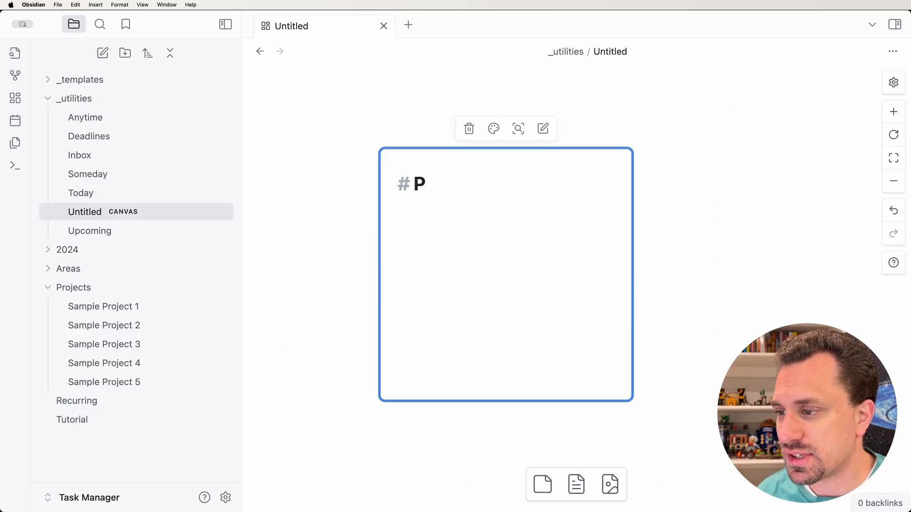
key("BackSpace")
type("All Projects")
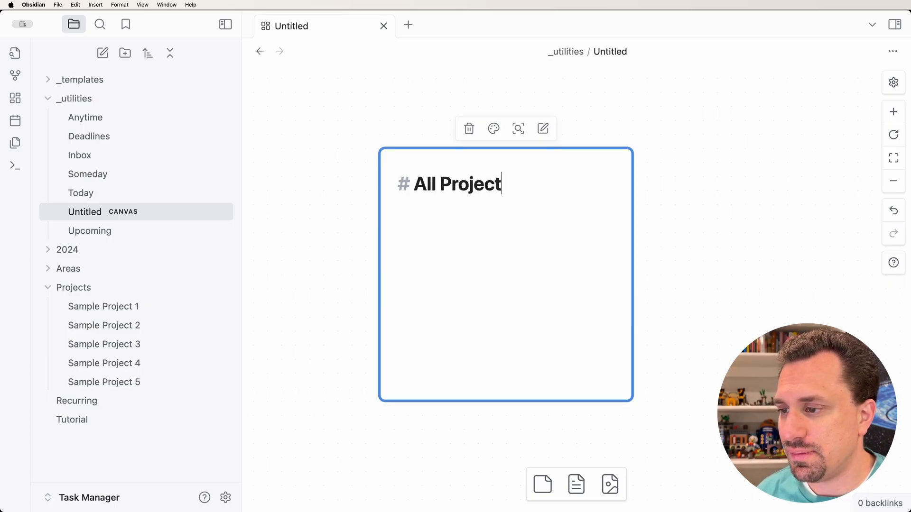
key("Escape")
Add a Dataview code block below the All Projects heading with the query LIST FROM "Projects"
type("```")
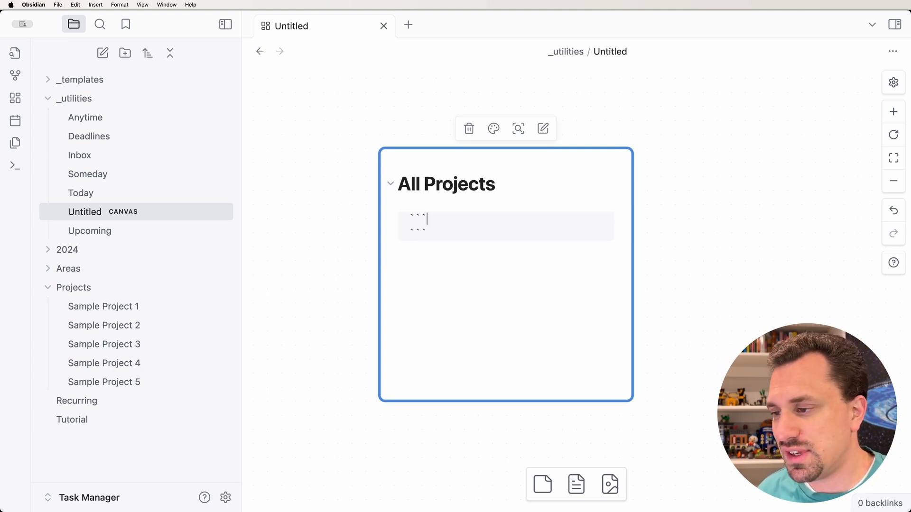
type("dataview")
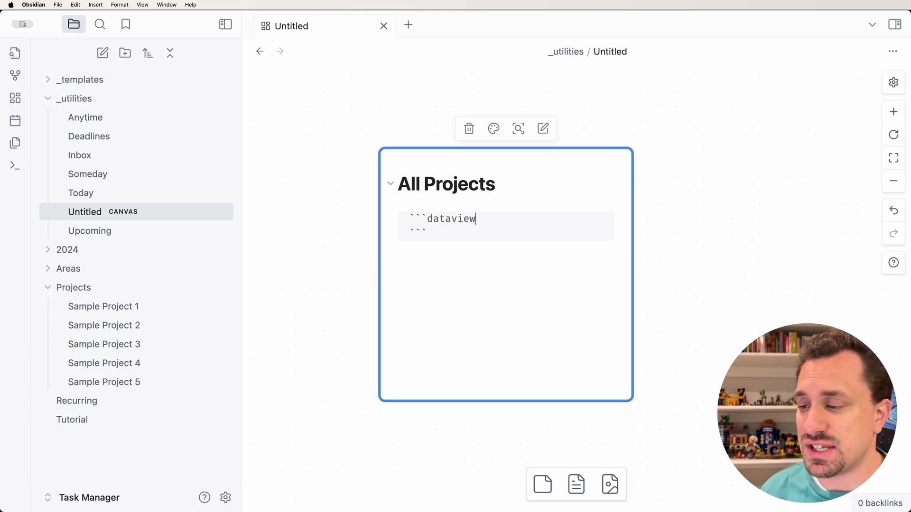
key("Return")
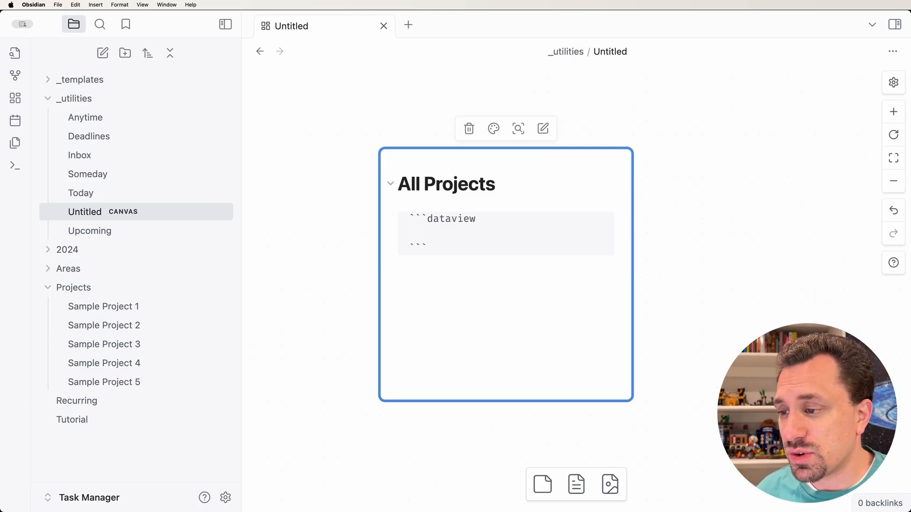
type("LIST")
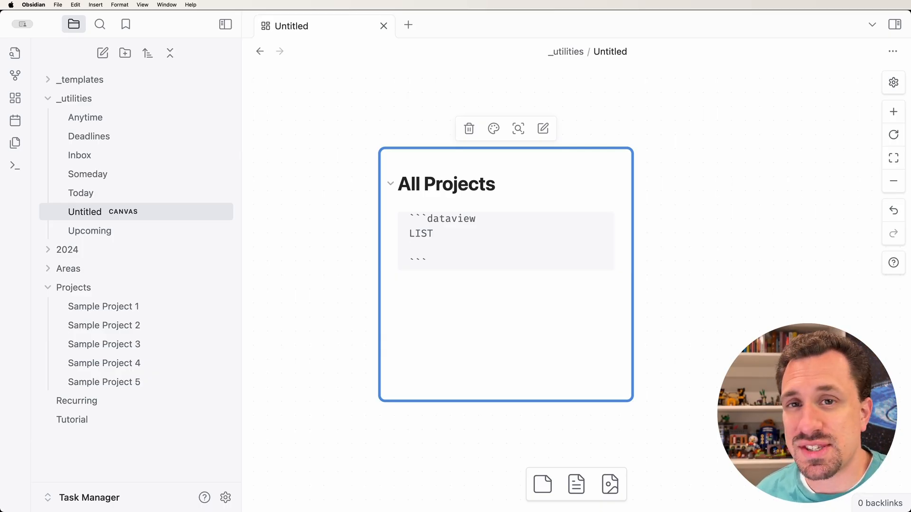
type("FROM \"")
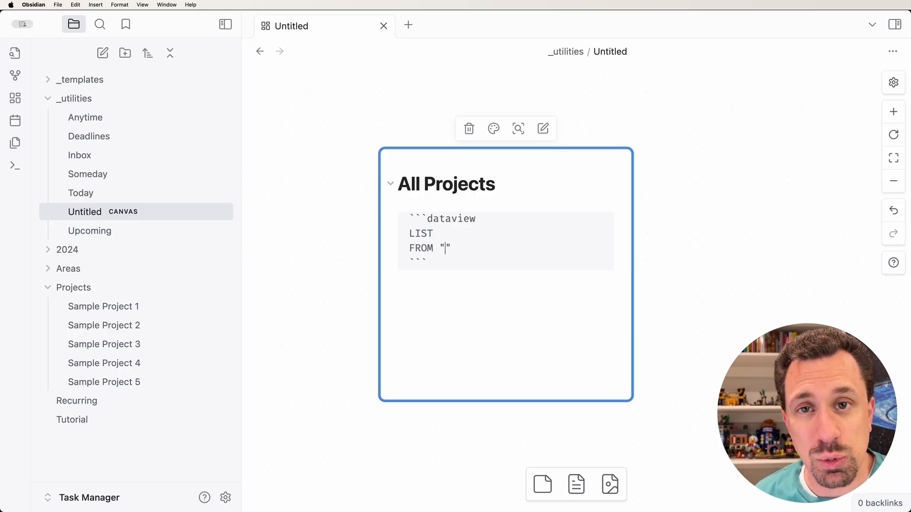
type("Projec")
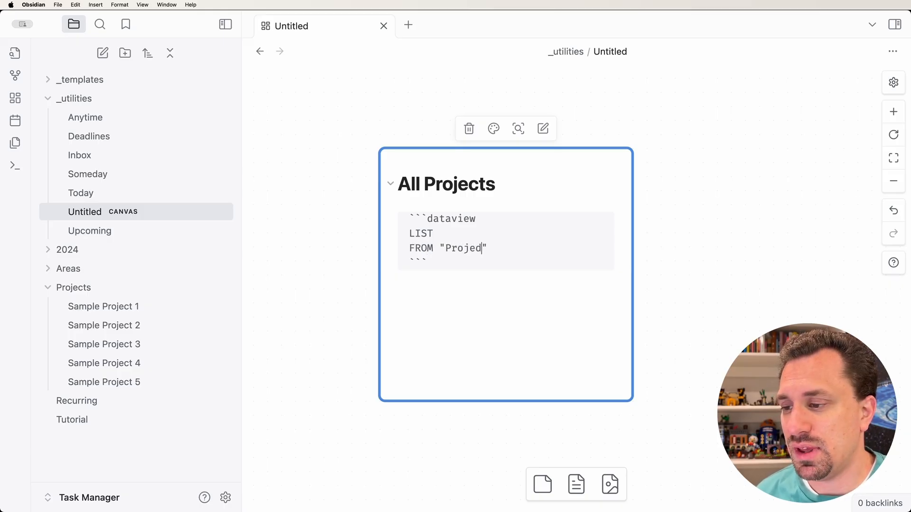
type("ts")
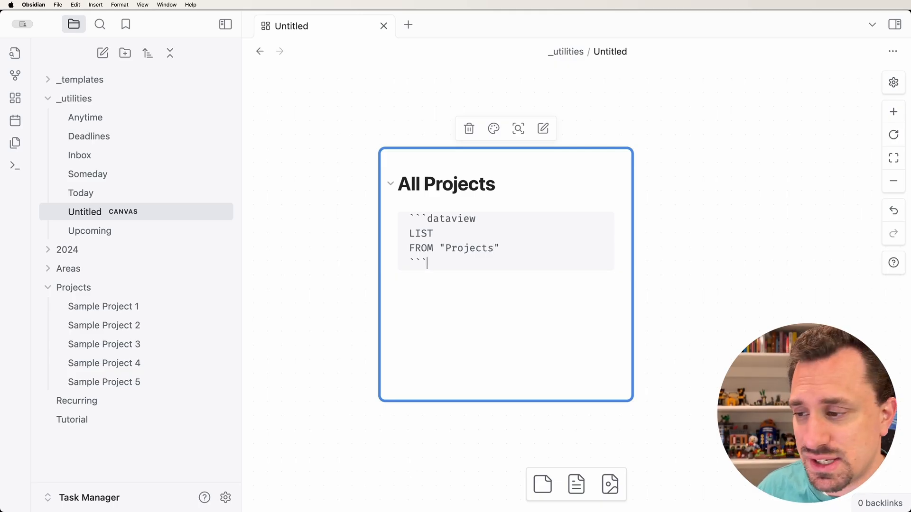
key("Return")
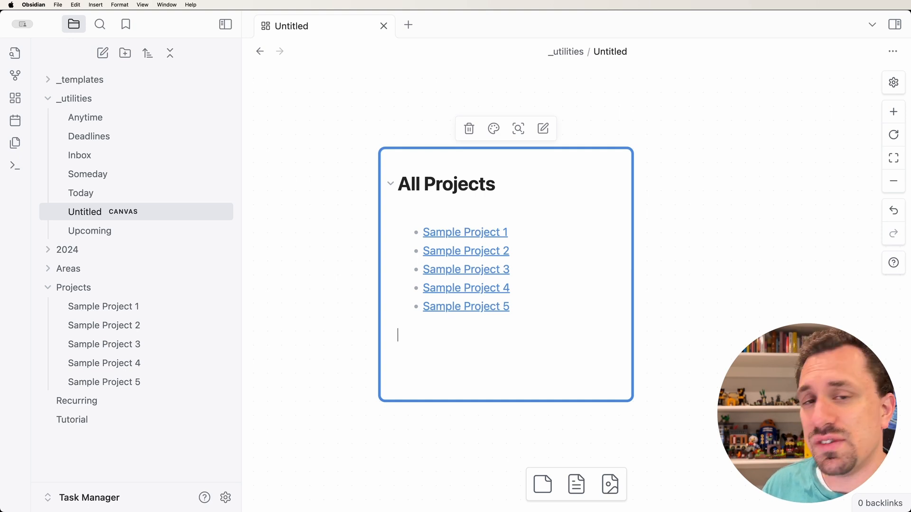
Open Sample Project 1 from the All Projects list, look through it, and return to the canvas to preview Sample Project 2
left_click(467, 232)
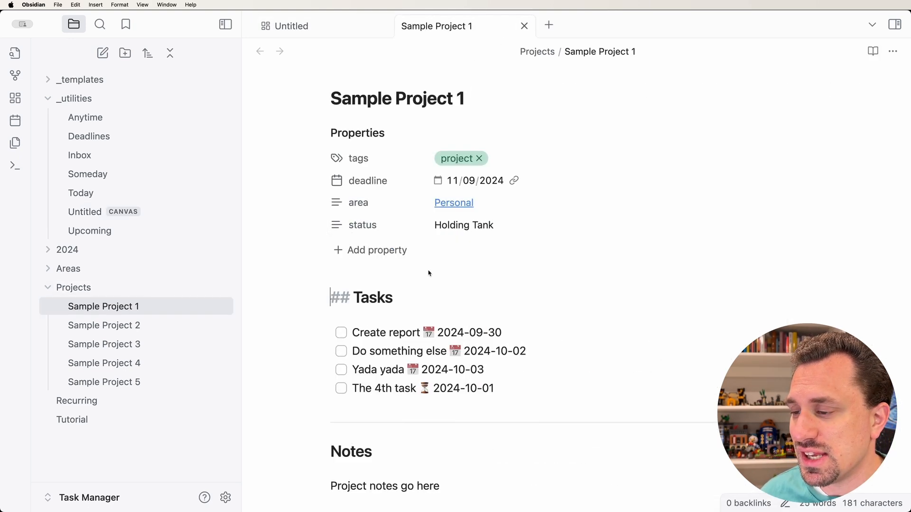
scroll(427, 286, "down", 4)
scroll(425, 285, "up", 4)
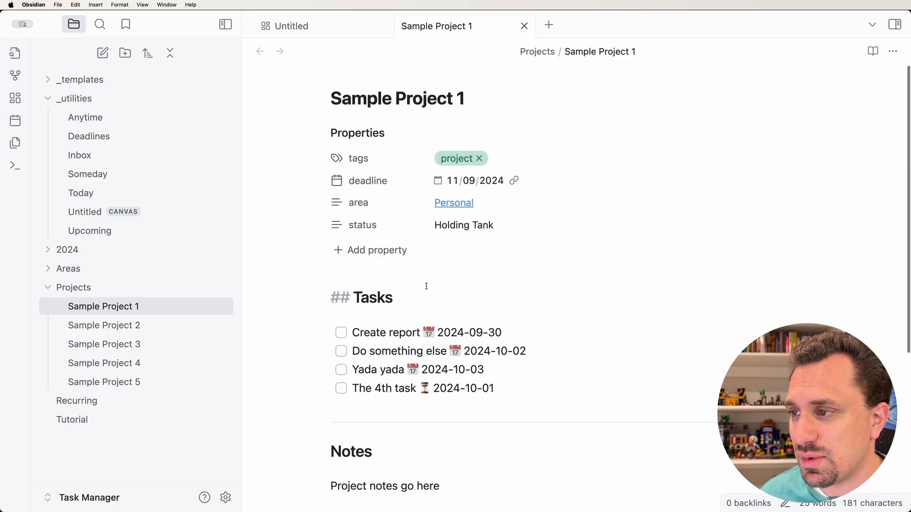
left_click(293, 24)
mouse_move(468, 254)
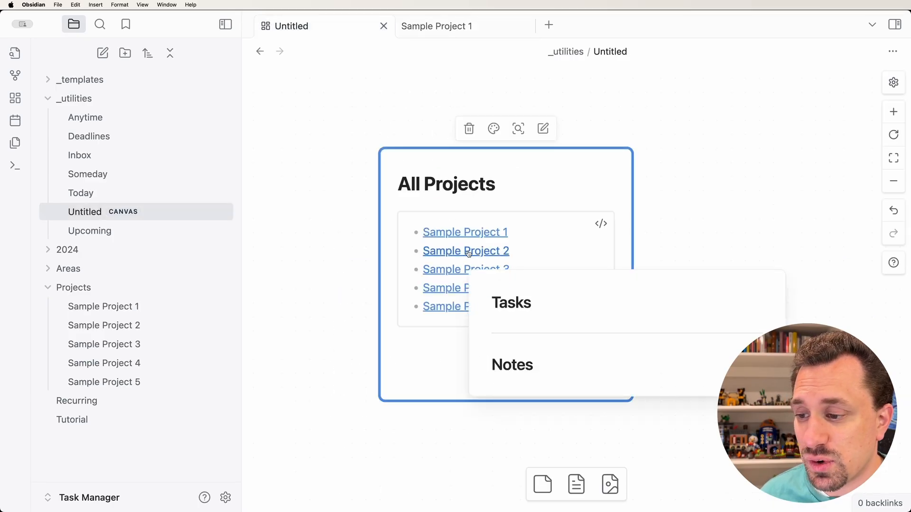
Review the query code behind the All Projects list and the properties of Sample Project 1, including its status
left_click(524, 26)
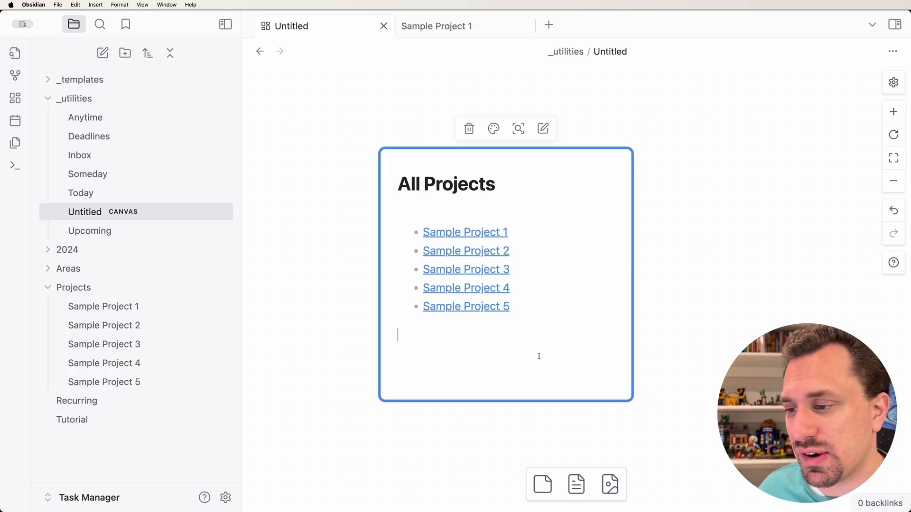
mouse_move(537, 240)
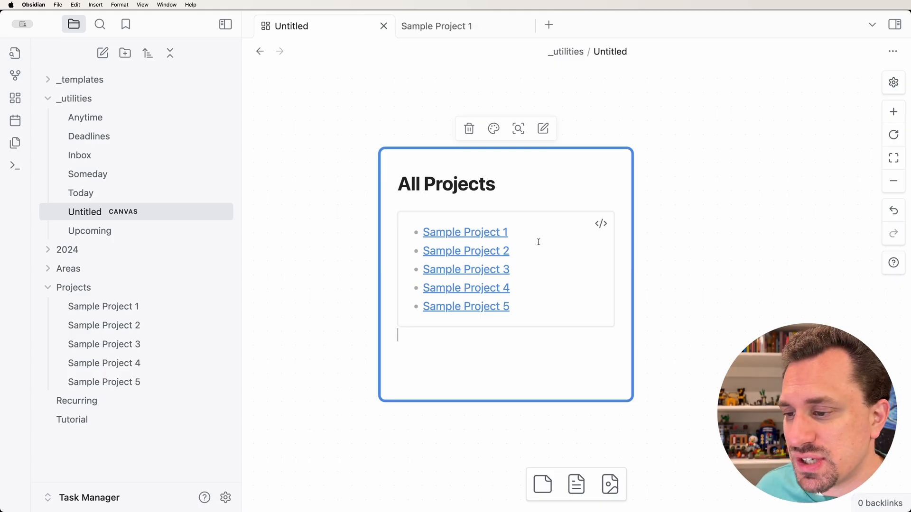
left_click(602, 229)
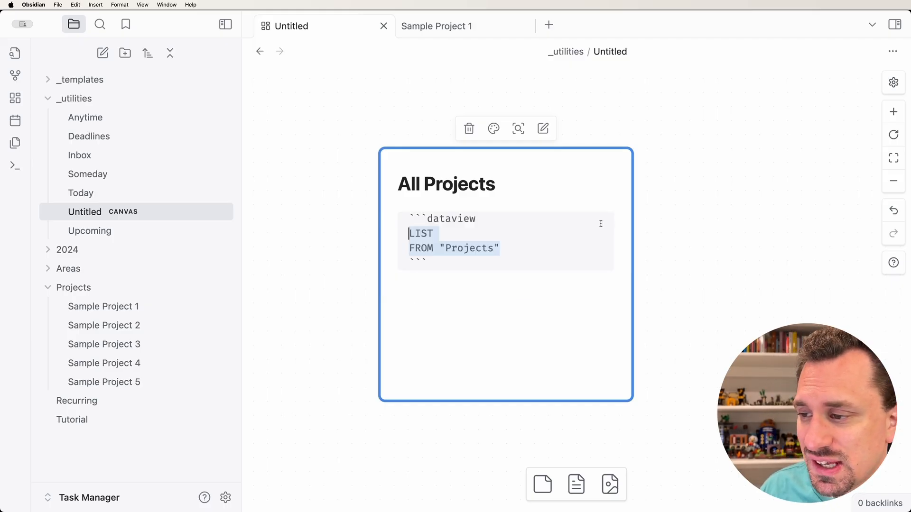
left_click(503, 247)
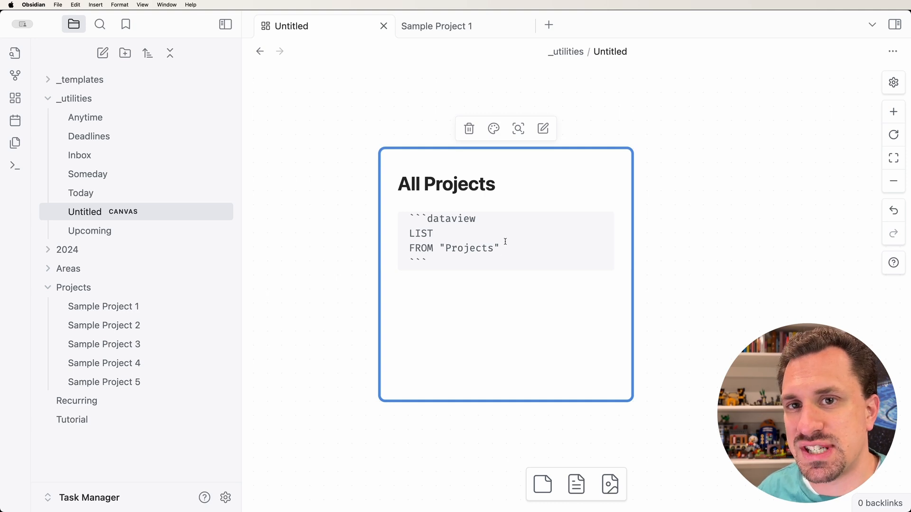
left_click(477, 21)
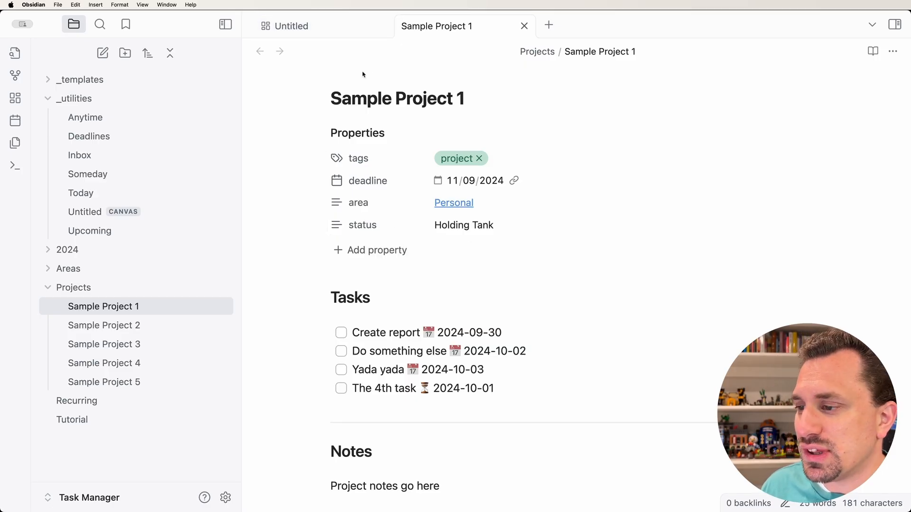
left_click(322, 27)
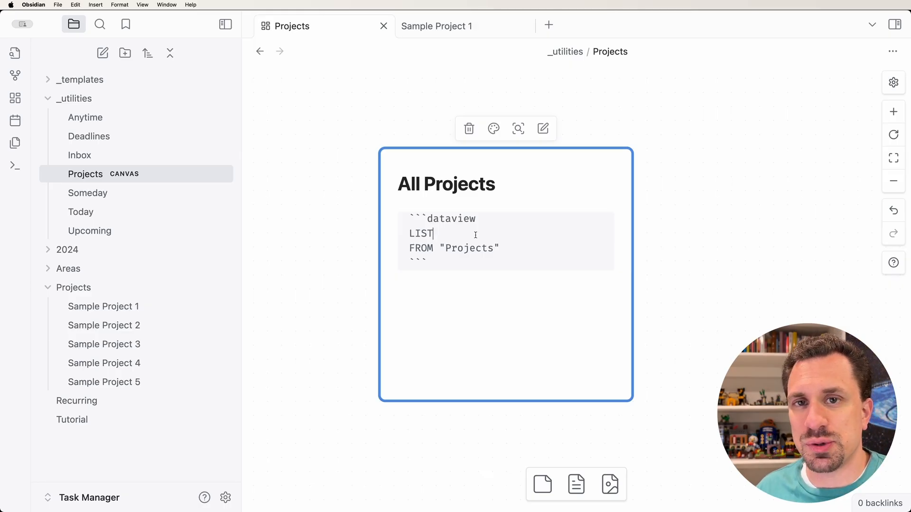
Add the line GROUP BY status below FROM "Projects" in the All Projects query
key("Down")
key("End")
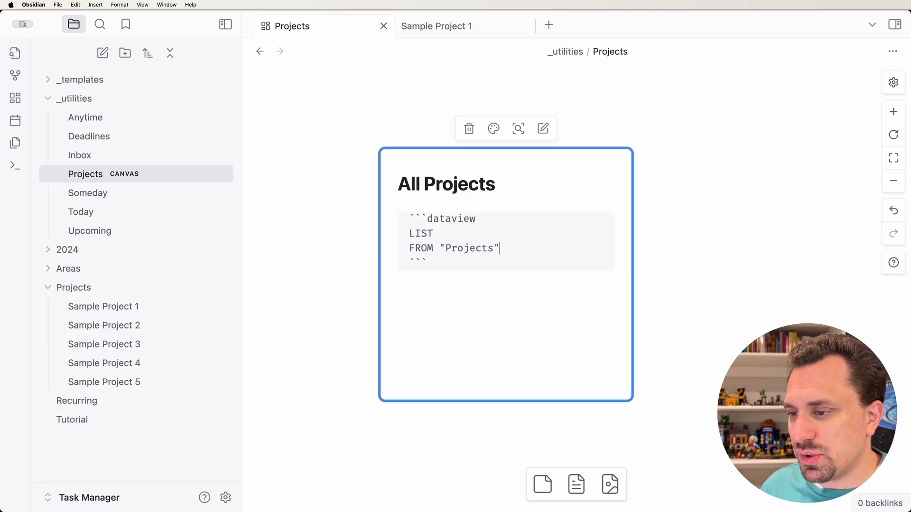
key("Return")
type("GROPU")
key("BackSpace")
key("BackSpace")
type("UP ")
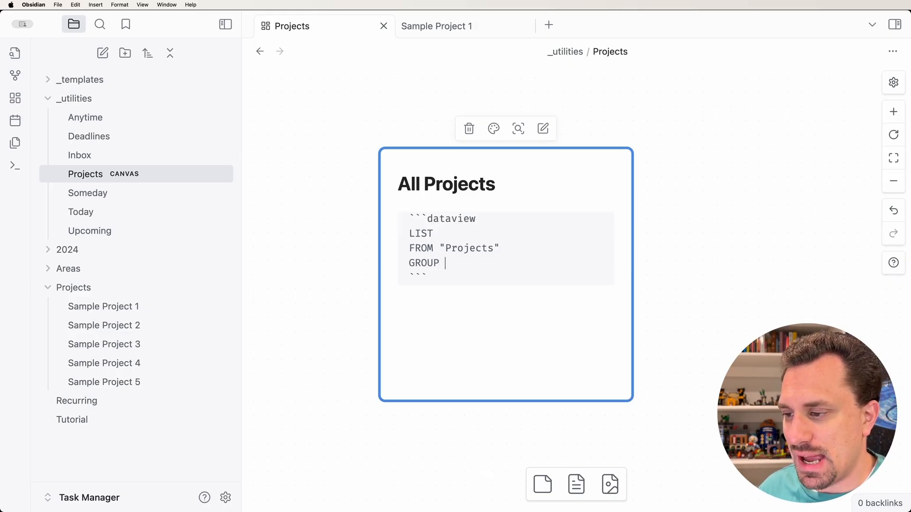
type("BY status")
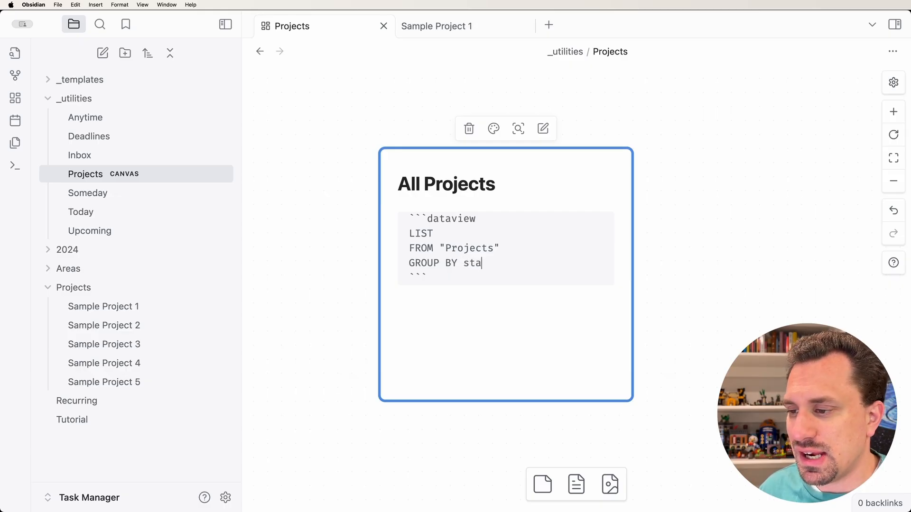
key("Down")
key("Down")
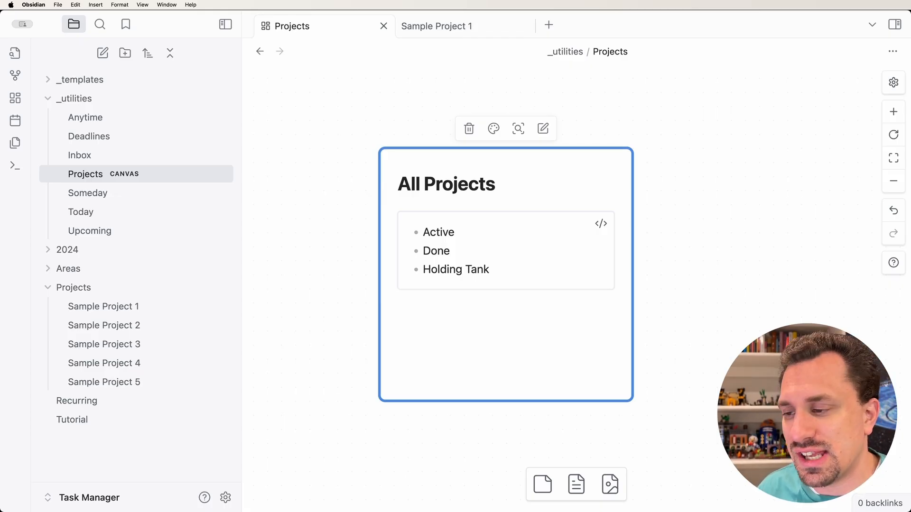
Extend the LIST line of the All Projects query to LIST rows.file.link so each status group lists its project links
key("Up")
key("Up")
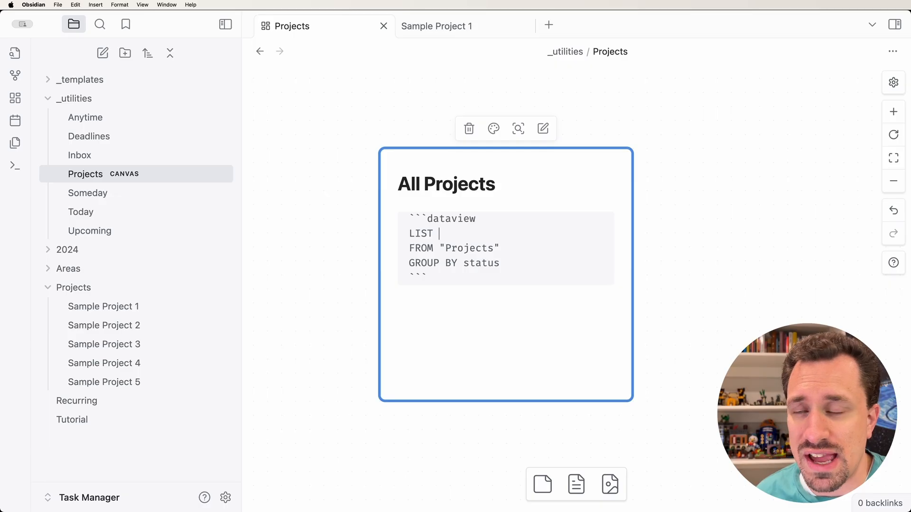
type("row")
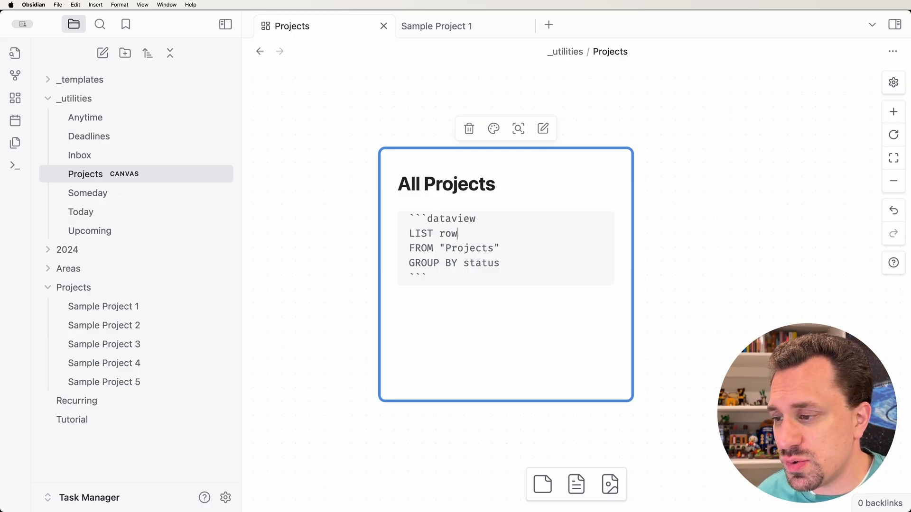
type("s.file.link")
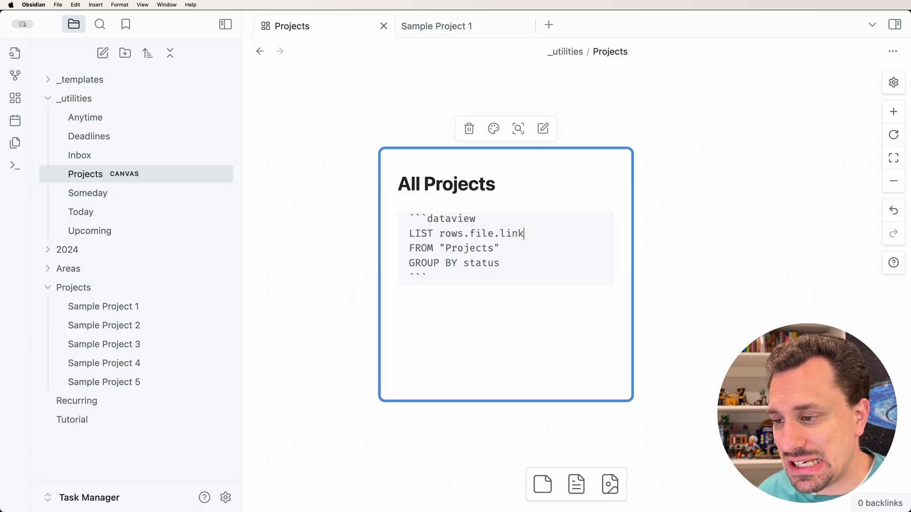
key("Escape")
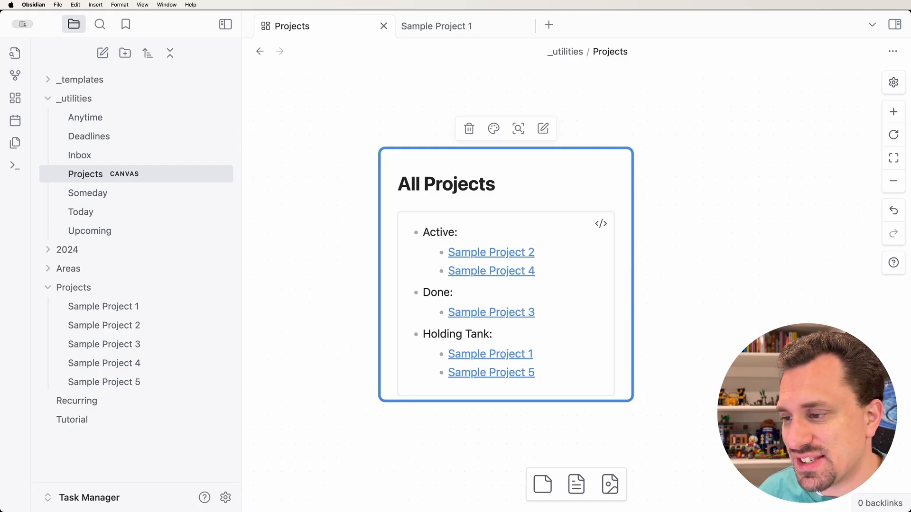
Extend the All Projects card downward so the whole grouped project list fits inside it
scroll(526, 308, "down", 1)
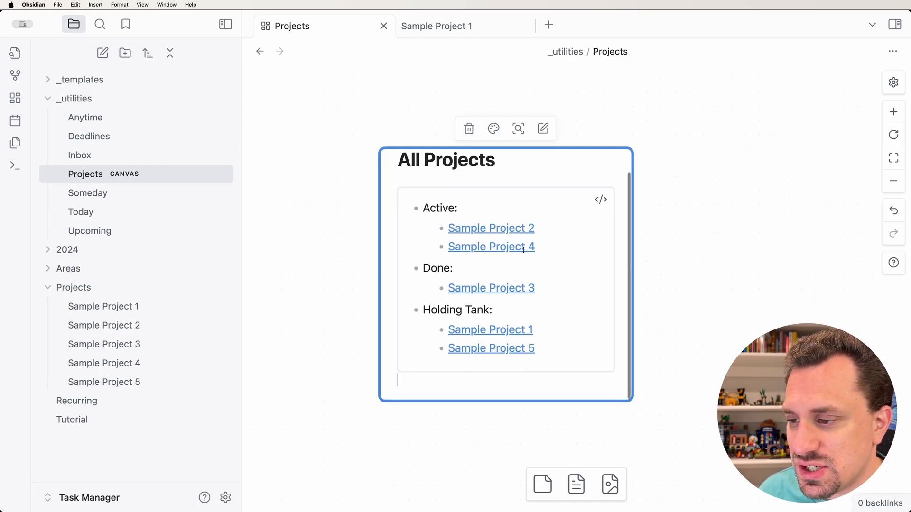
mouse_move(485, 293)
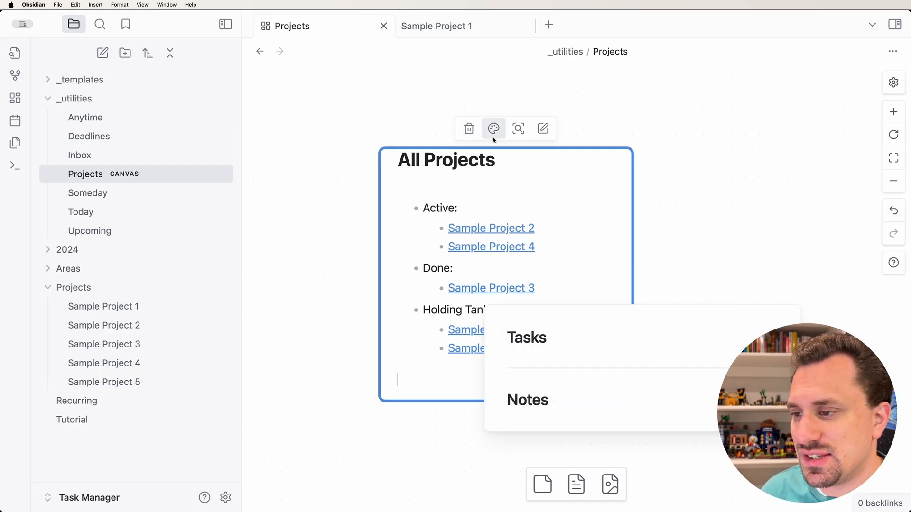
left_click_drag(629, 399, 629, 442)
double_click(444, 203)
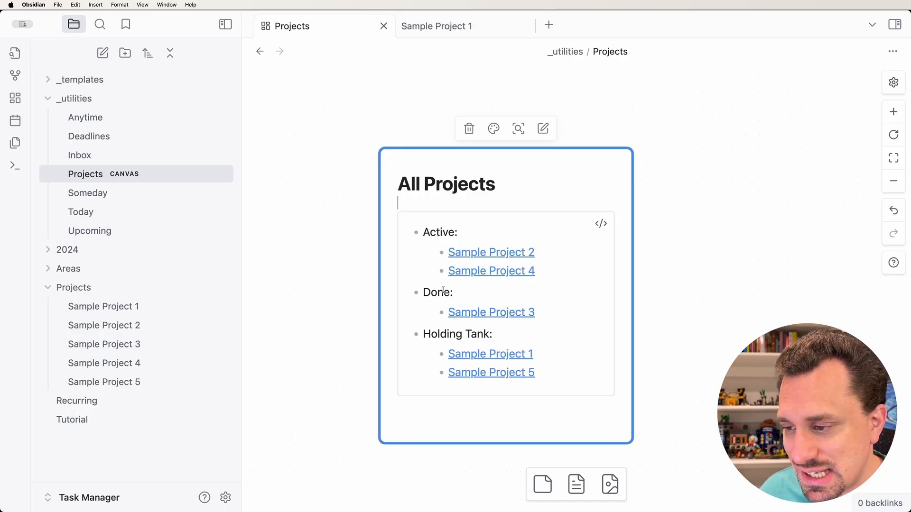
mouse_move(465, 353)
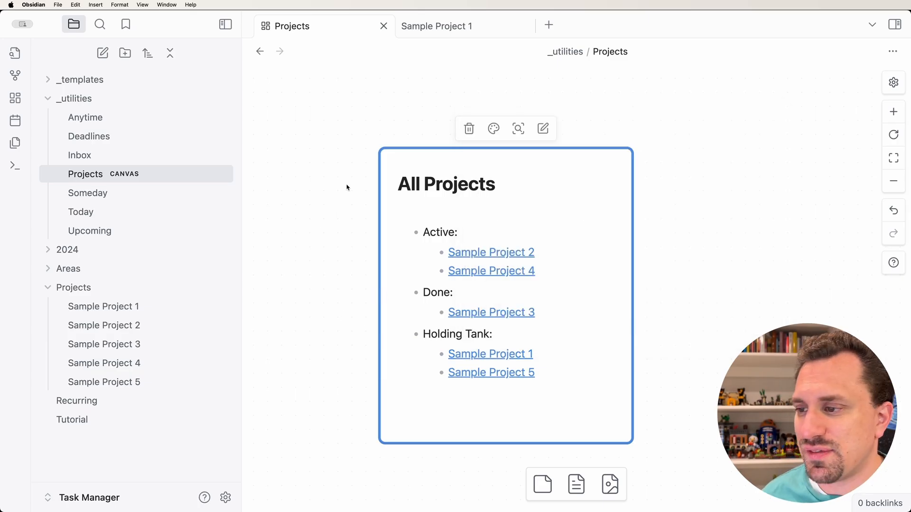
Add a blank card beside the All Projects card and enlarge it to the same height, slightly wider than its neighbour
scroll(347, 187, "down", 3)
scroll(348, 188, "up", 2)
scroll(348, 187, "down", 4)
scroll(350, 184, "up", 3)
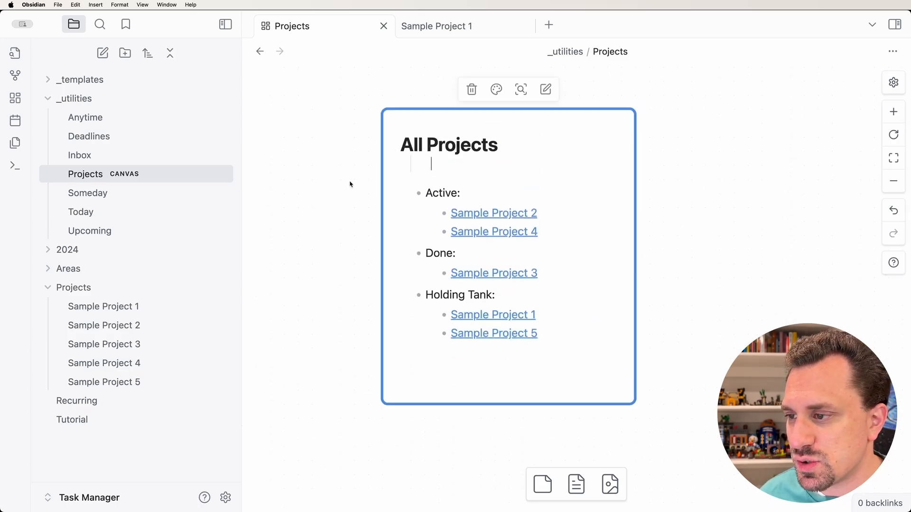
scroll(350, 184, "down", 4)
left_click(631, 284)
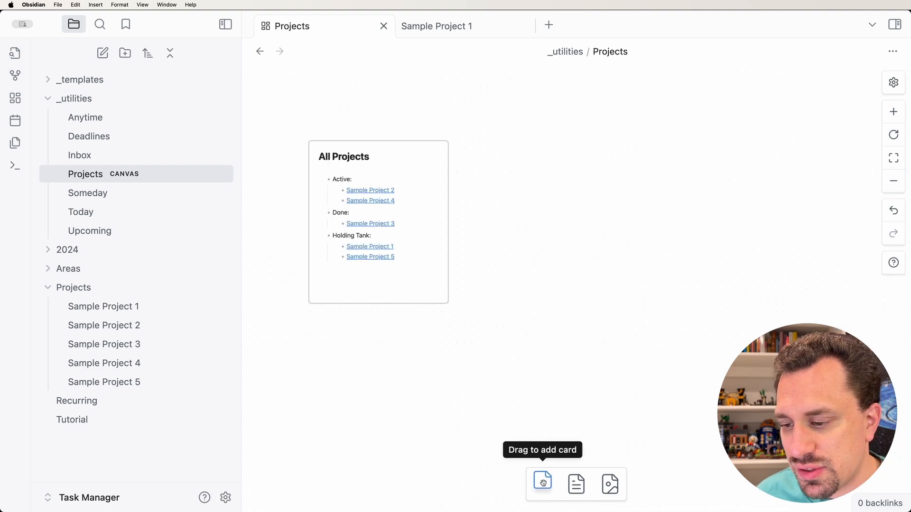
left_click_drag(542, 482, 510, 151)
left_click_drag(561, 163, 650, 303)
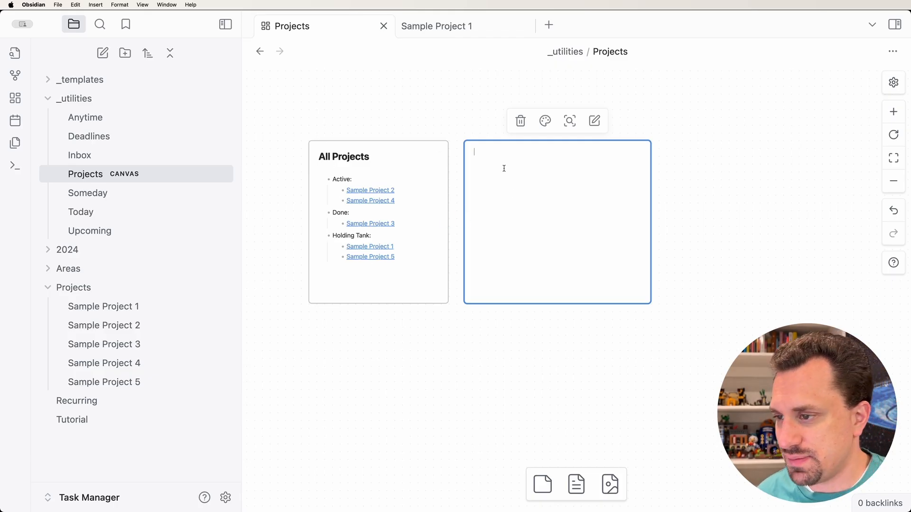
Give the new blank card the level-one heading "Holding Tank"
type("#")
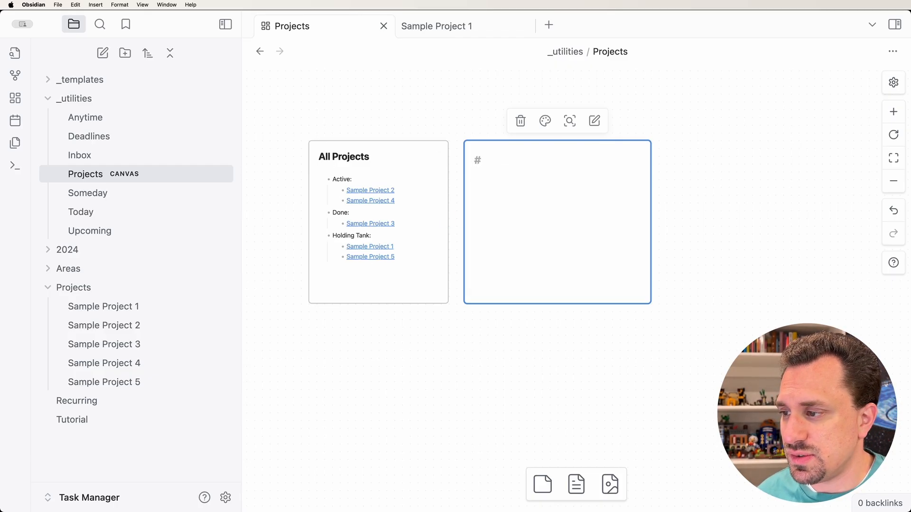
type(" Holding Tank")
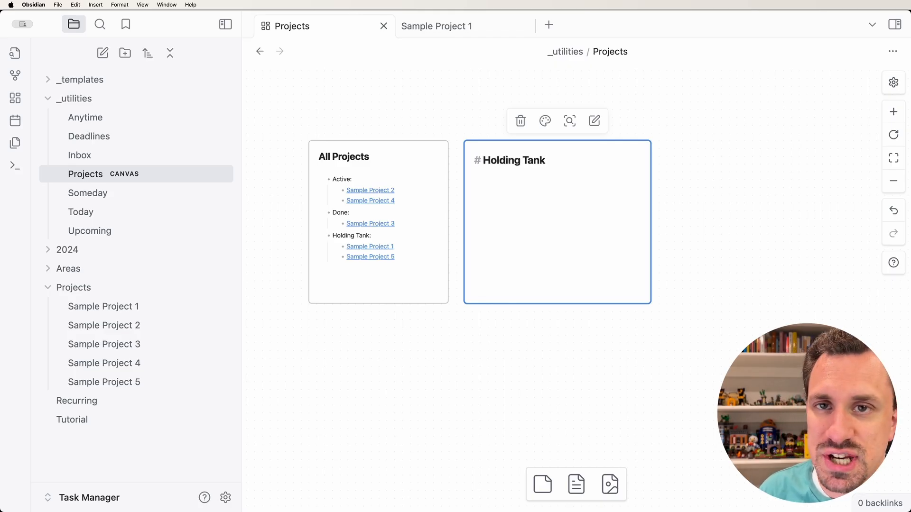
key("Escape")
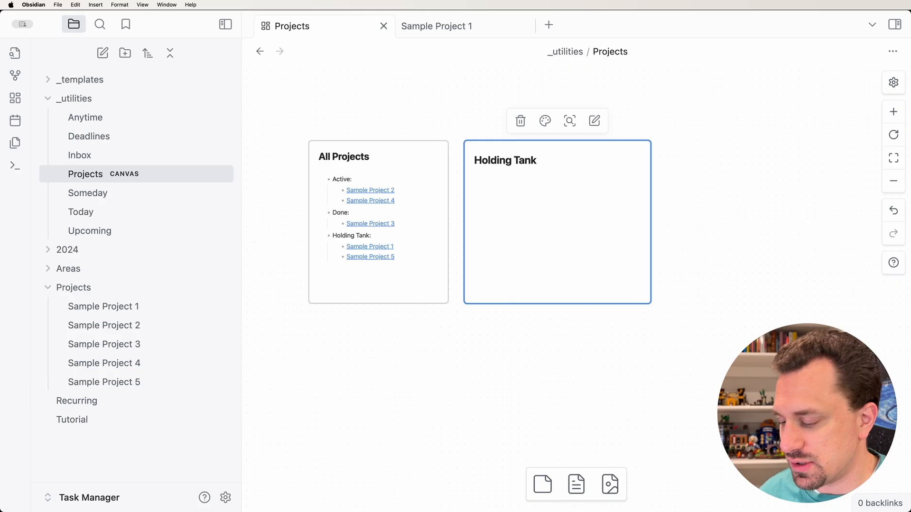
Add a Dataview code block below the Holding Tank heading with the query LIST FROM "Projects" WHERE status = "Holding Tank"
type("dataview")
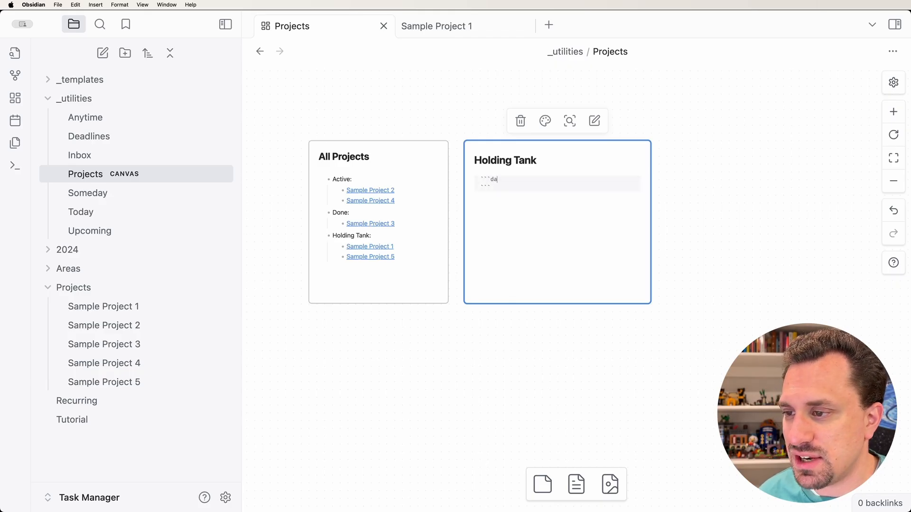
key("Return")
type("LIST ")
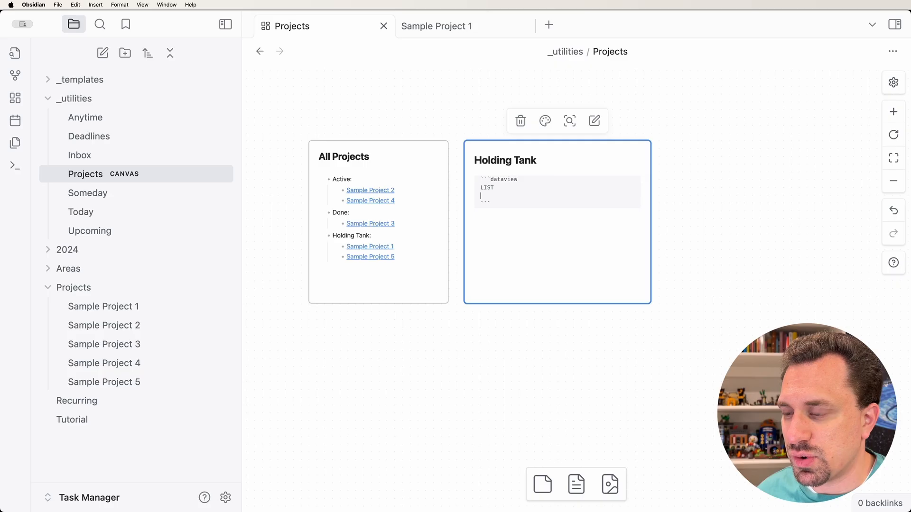
type("FROM \"")
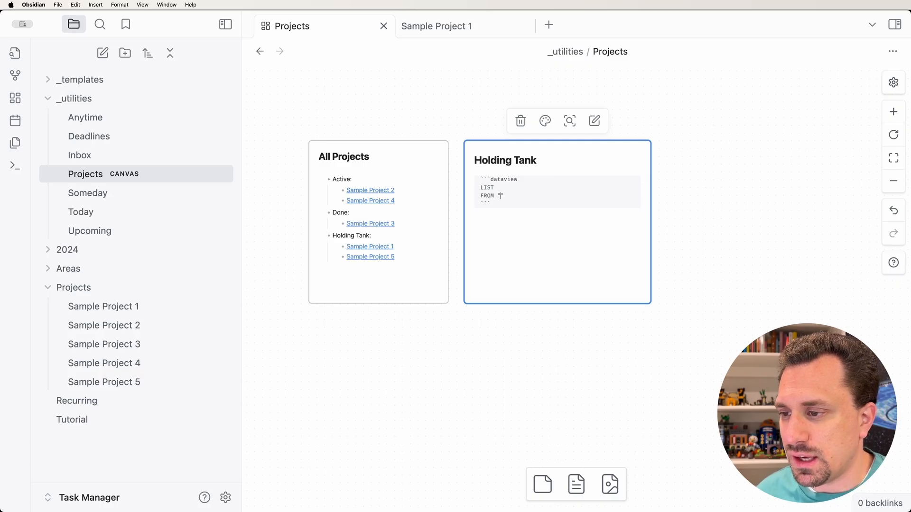
type("Projects")
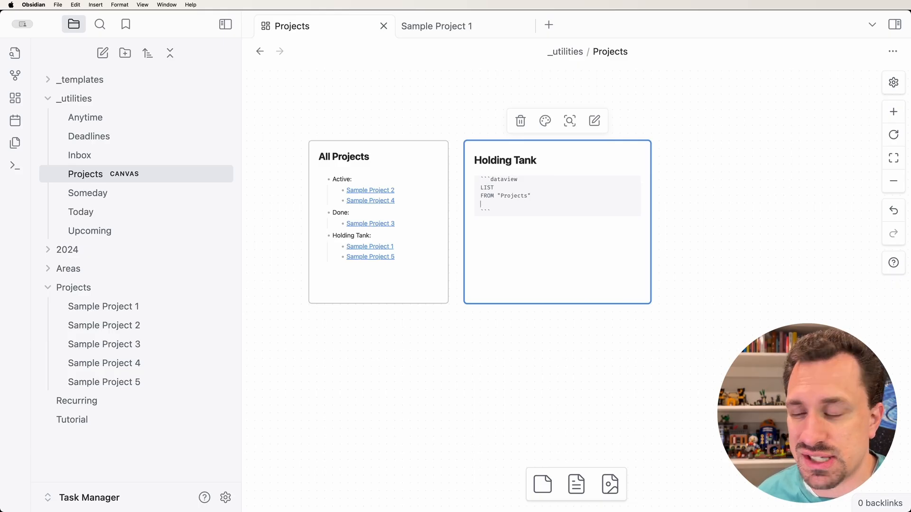
type("WHERE sta")
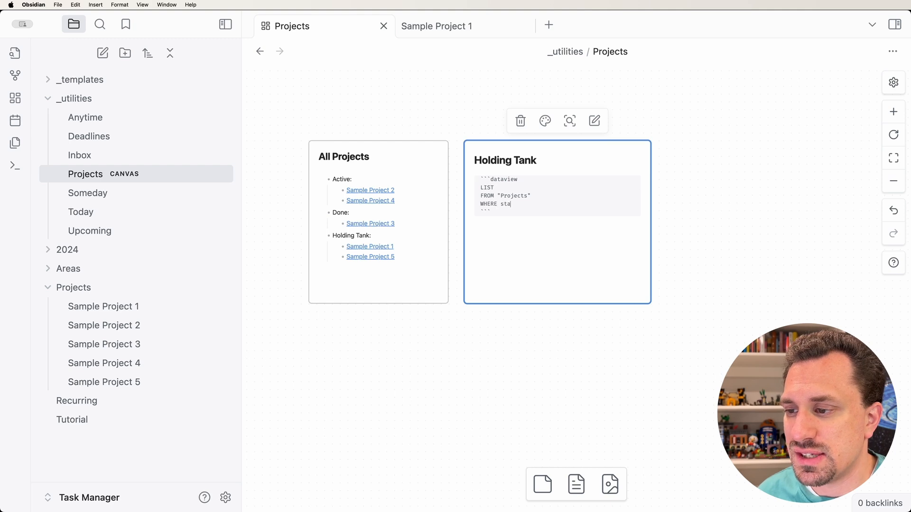
type("tus = \"Holding Tank")
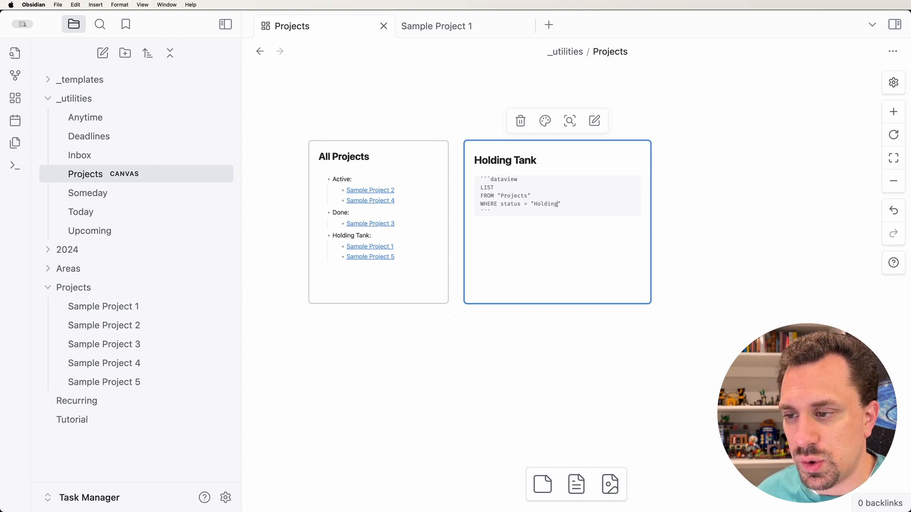
key("Down")
key("Down")
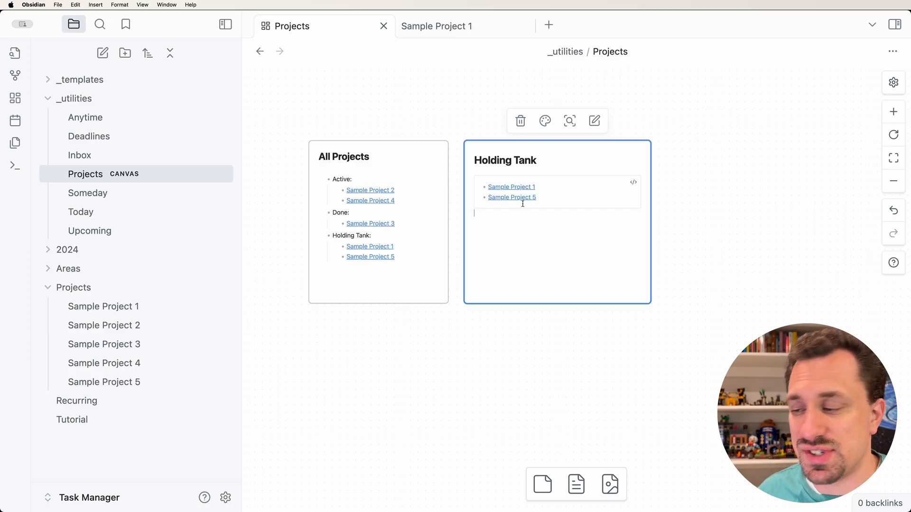
Shorten the Holding Tank card to fit its project list and make it slightly wider
left_click_drag(650, 303, 657, 241)
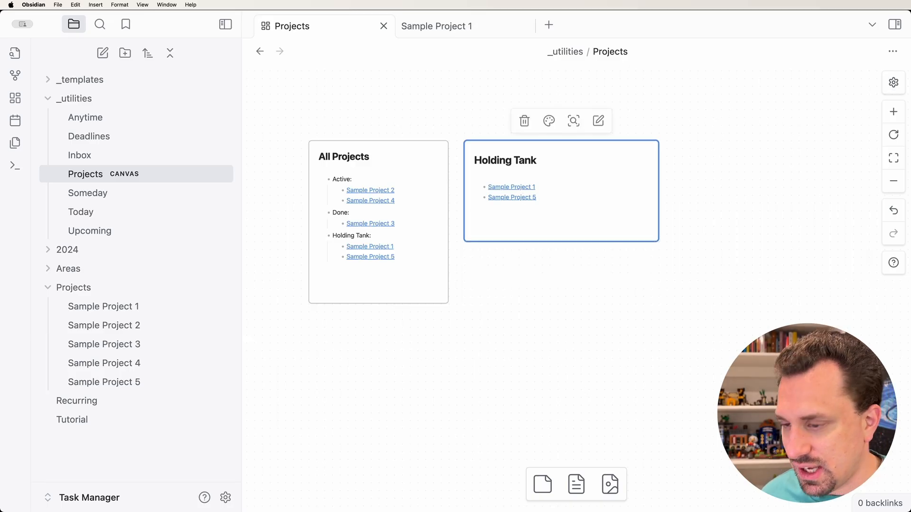
left_click_drag(663, 334, 544, 342)
left_click_drag(592, 312, 528, 338)
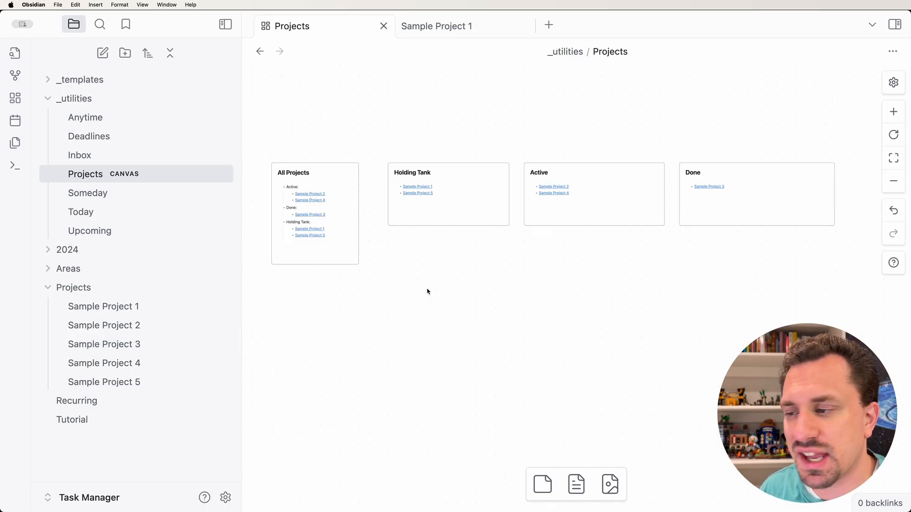
Change the Dataview query in the Holding Tank card to output a TABLE
left_click(460, 201)
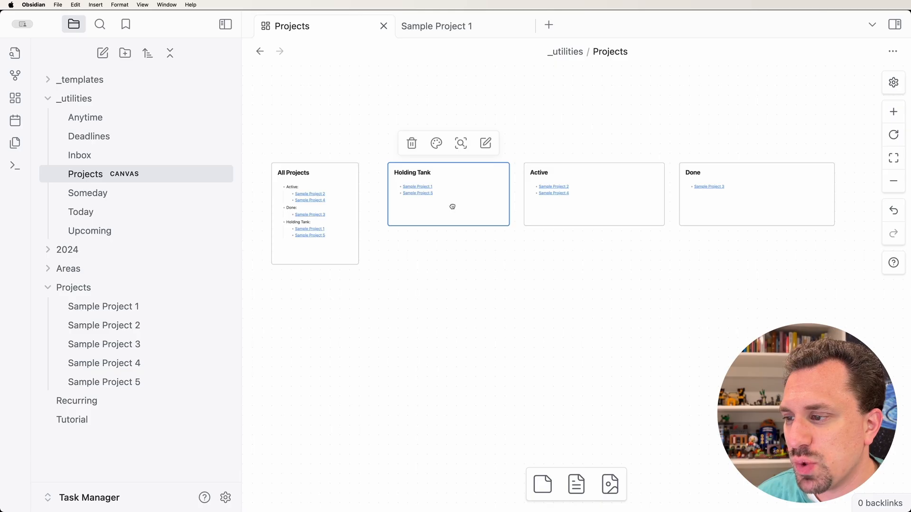
double_click(428, 198)
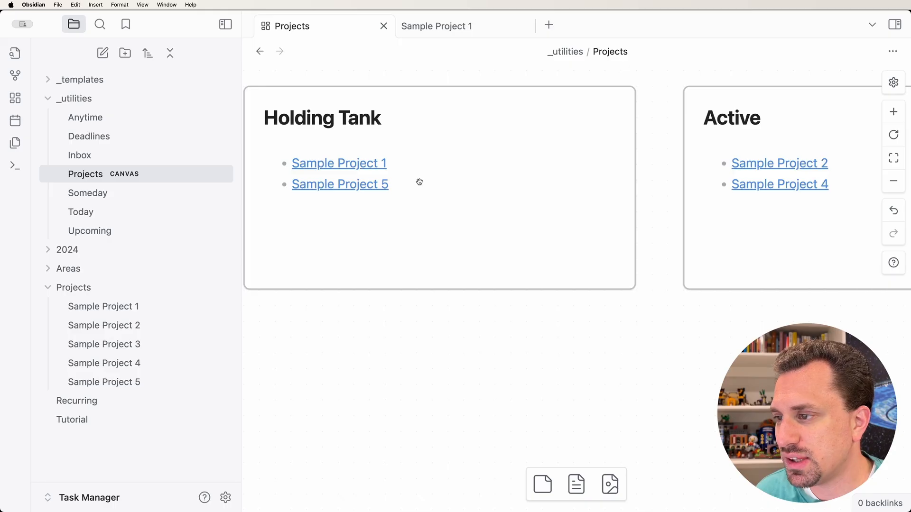
scroll(419, 182, "down", 1)
scroll(419, 181, "up", 3)
scroll(419, 181, "left", 2)
double_click(633, 230)
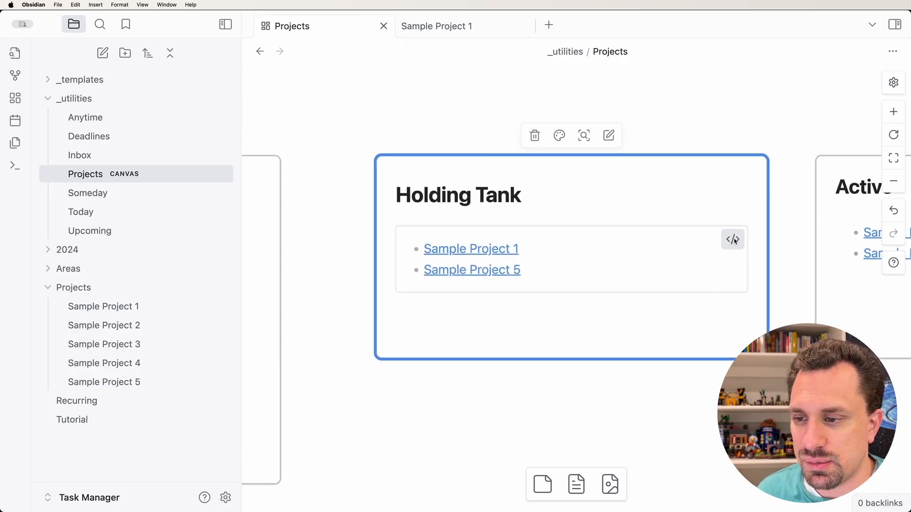
left_click(733, 240)
left_click(431, 251)
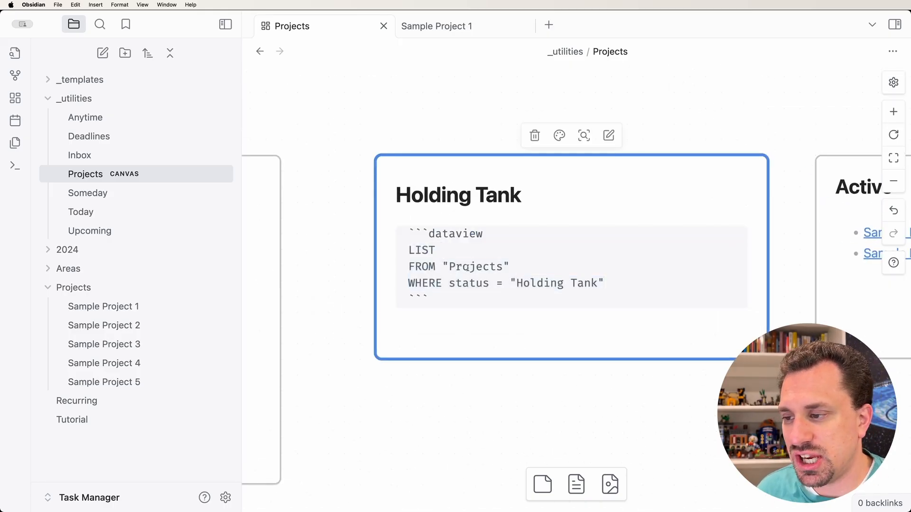
key("super+shift+Left")
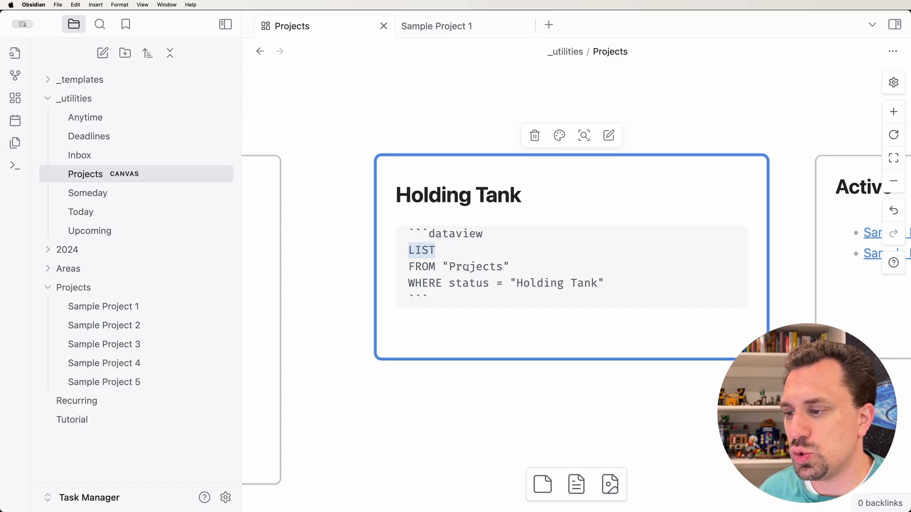
type("TABLE")
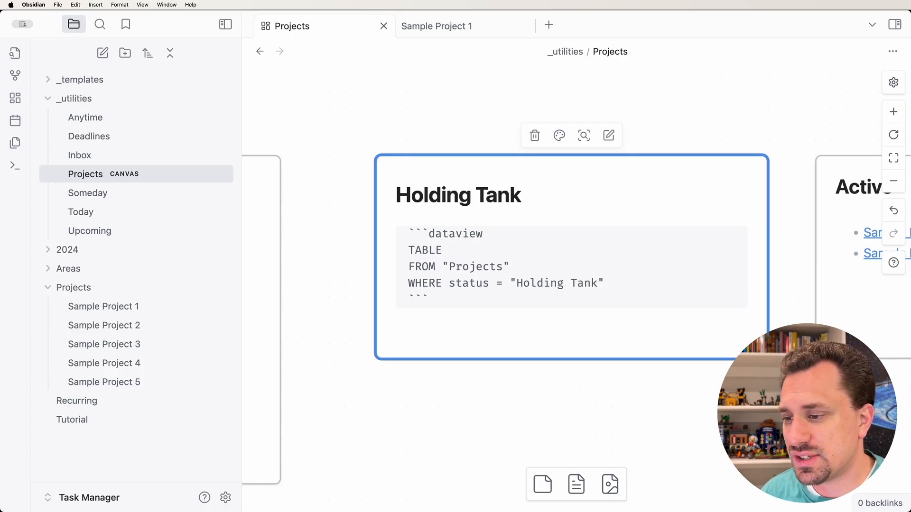
Add a status column labelled "Status" to the Holding Tank query's TABLE line and render the table
type("sta")
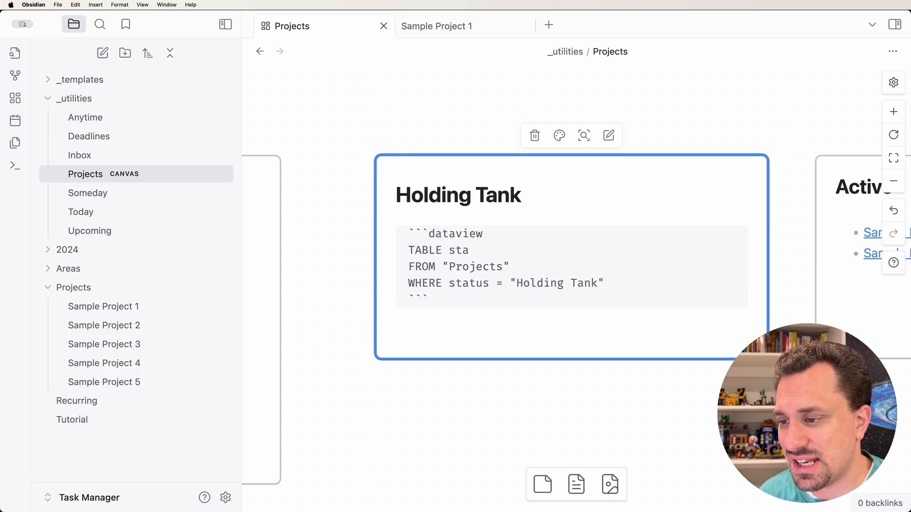
type("tus")
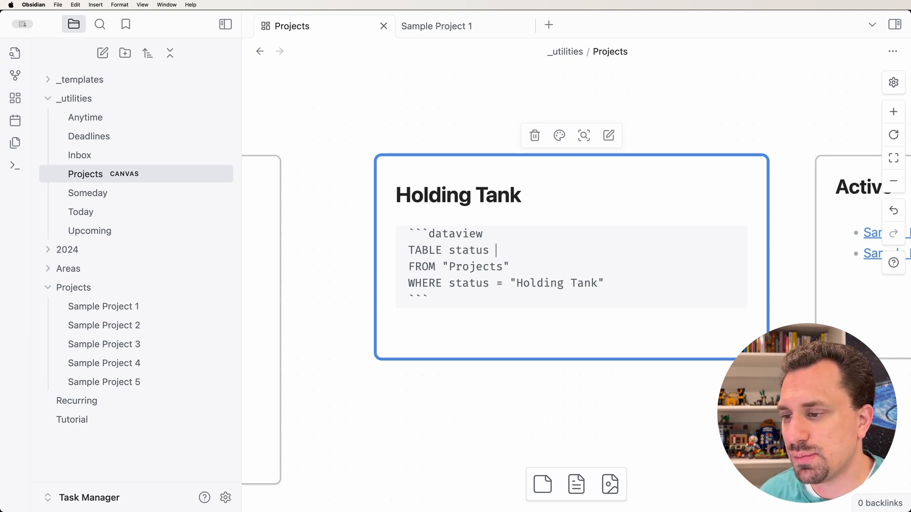
type("as \"Sta")
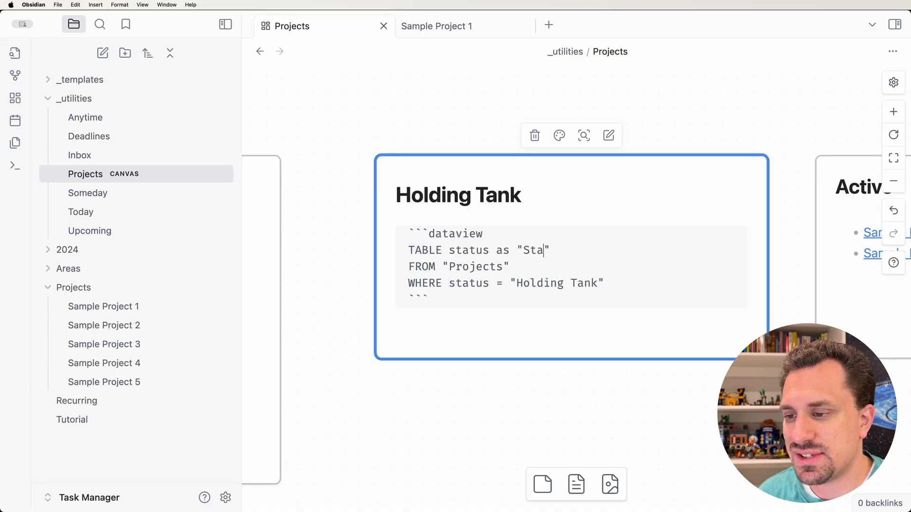
type("tus")
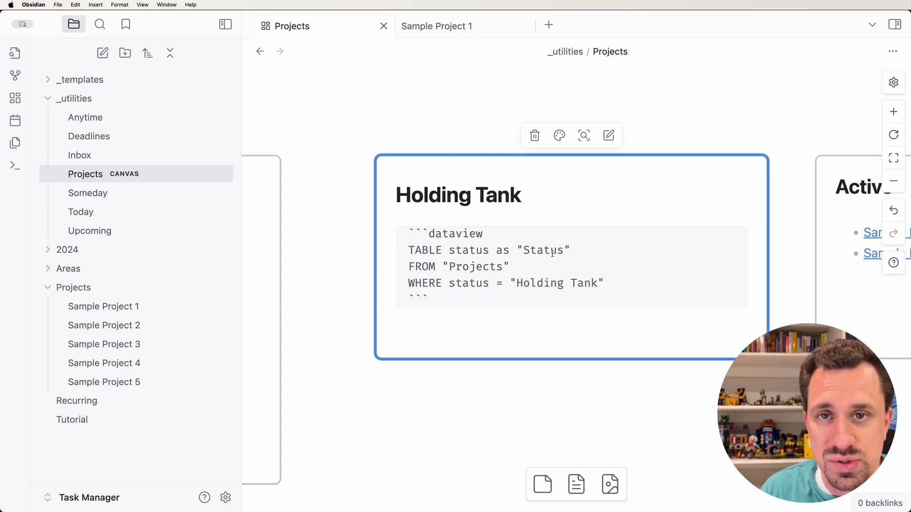
left_click(396, 218)
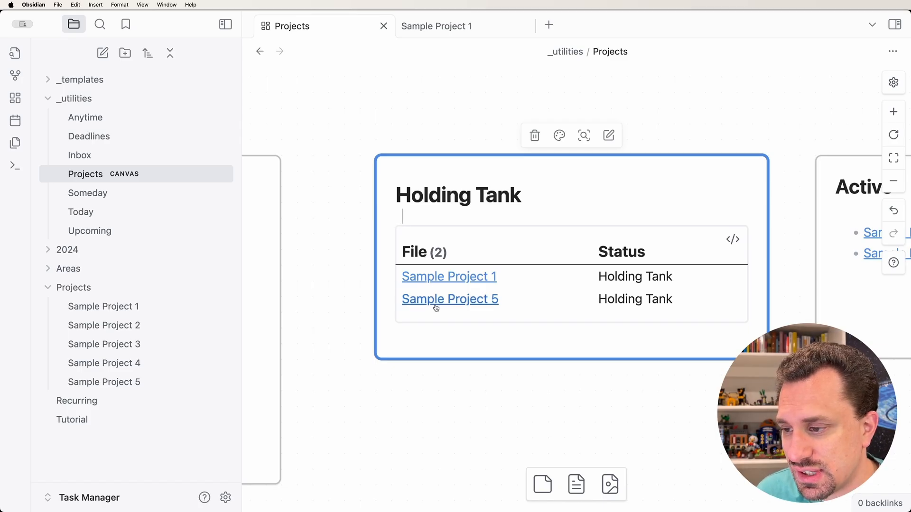
mouse_move(433, 301)
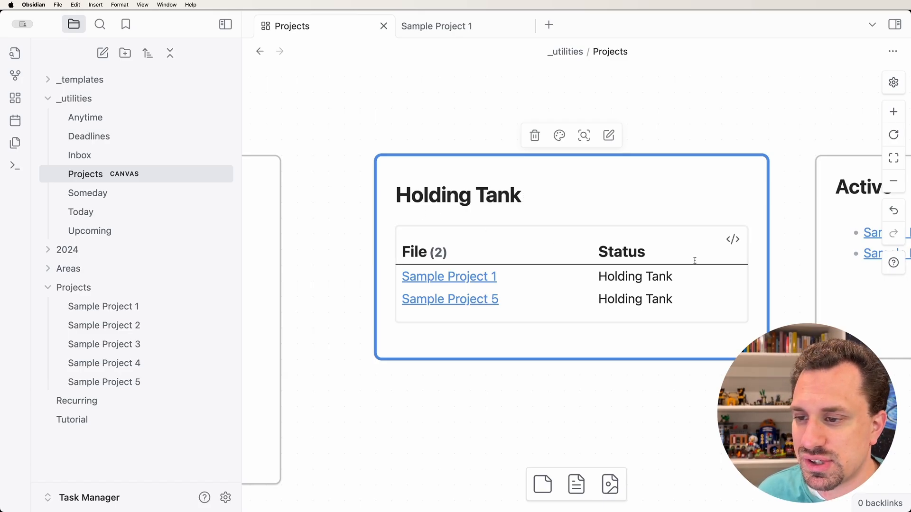
key("Up")
key("Down")
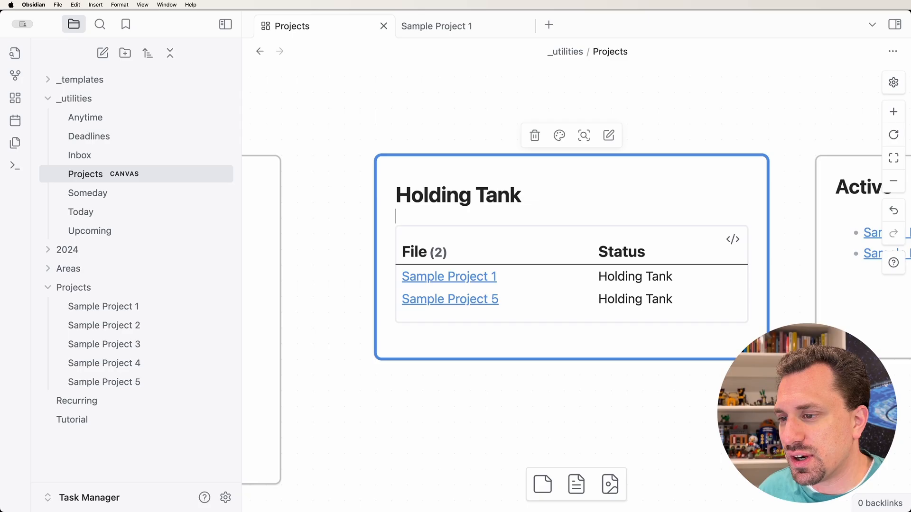
key("Down")
key("Up")
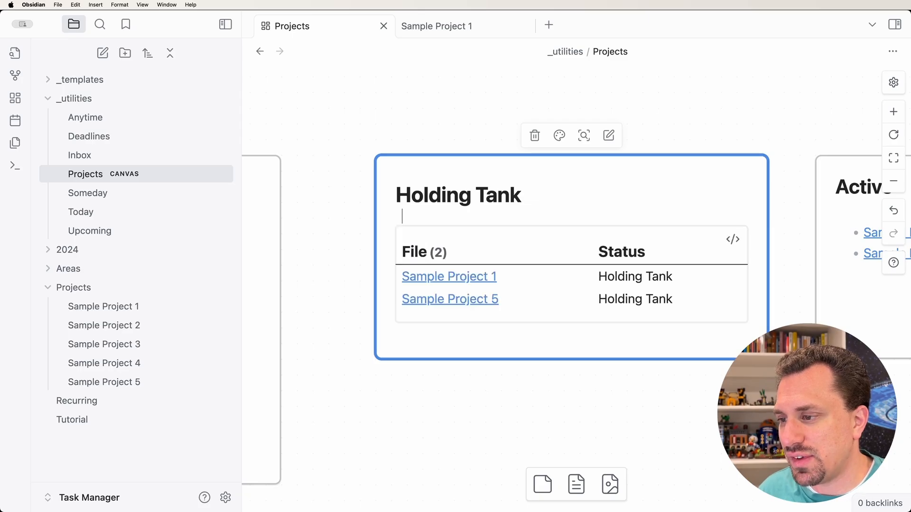
key("Down")
key("Up")
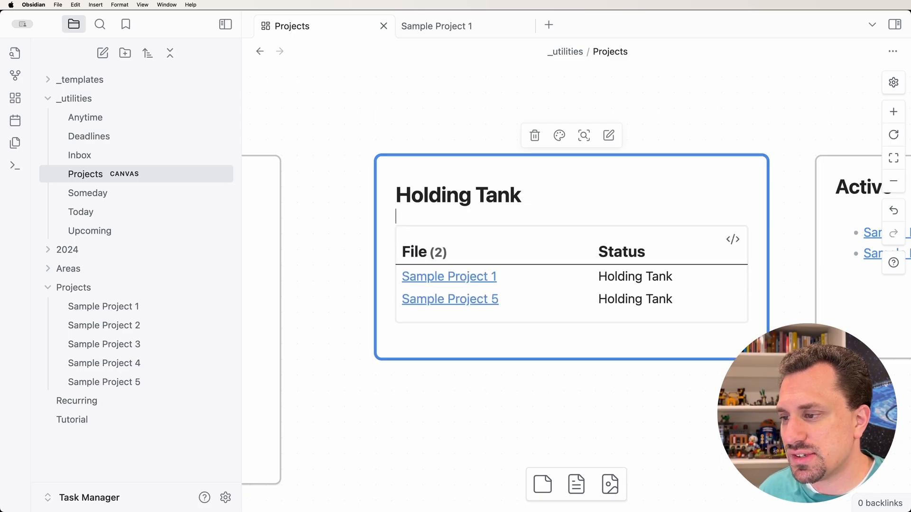
Check the tag in the Sample Project 1 note and set the Holding Tank query's FROM source to #project
left_click(459, 26)
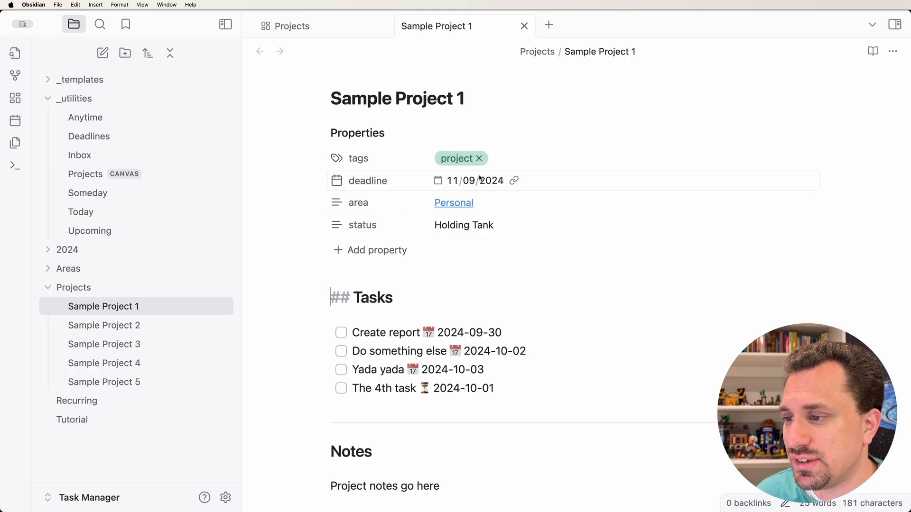
left_click(299, 27)
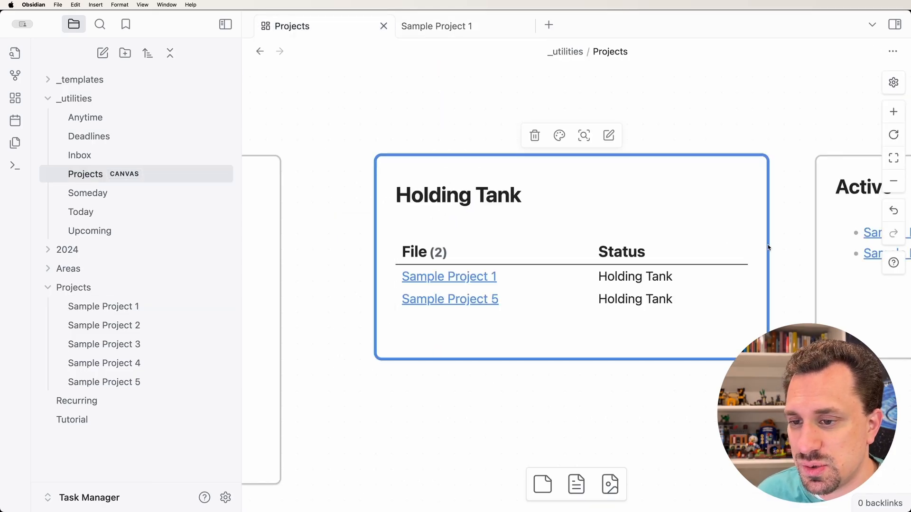
left_click(732, 239)
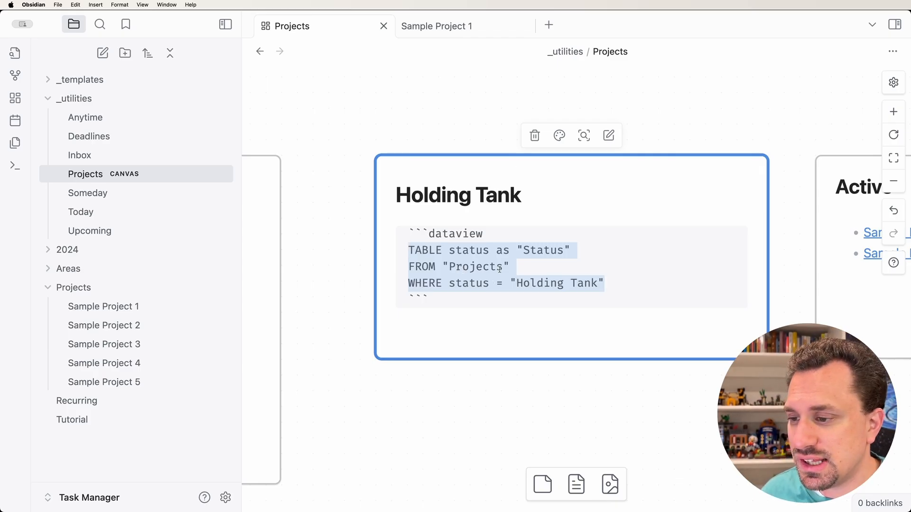
left_click_drag(510, 267, 442, 267)
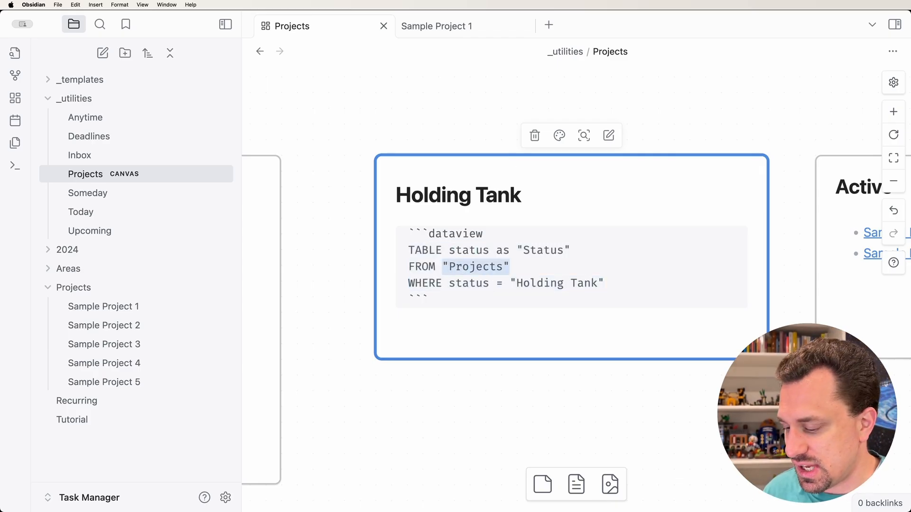
key("BackSpace")
type("#project")
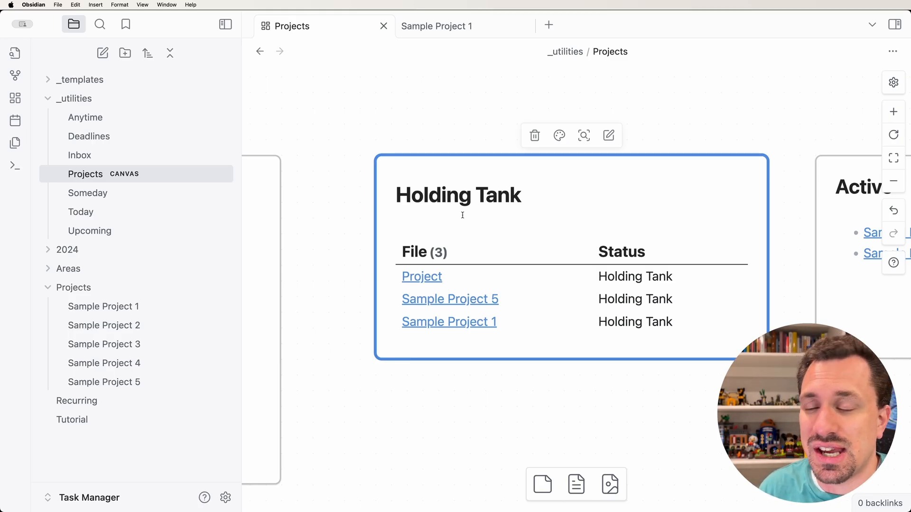
Open the Project entry from the Holding Tank table and exclude the templates folder by adding and -"_templates" to the query's FROM line
mouse_move(424, 279)
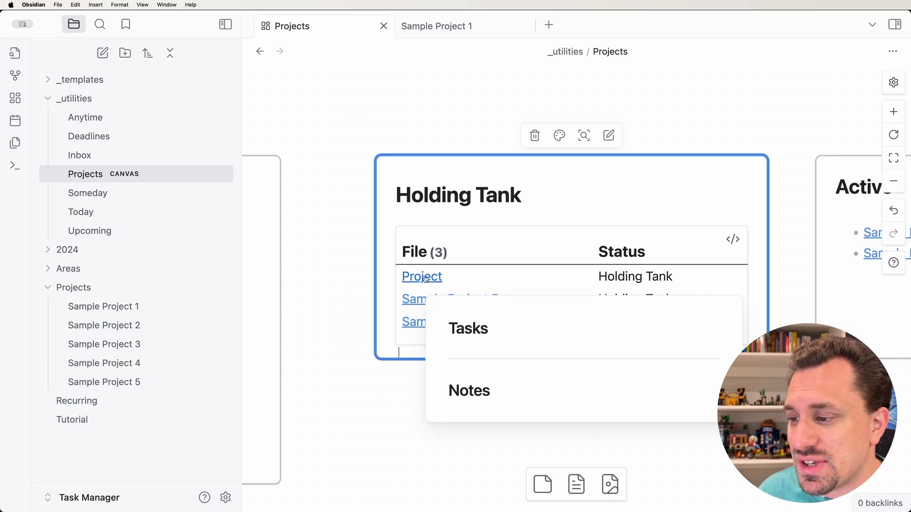
left_click(425, 279)
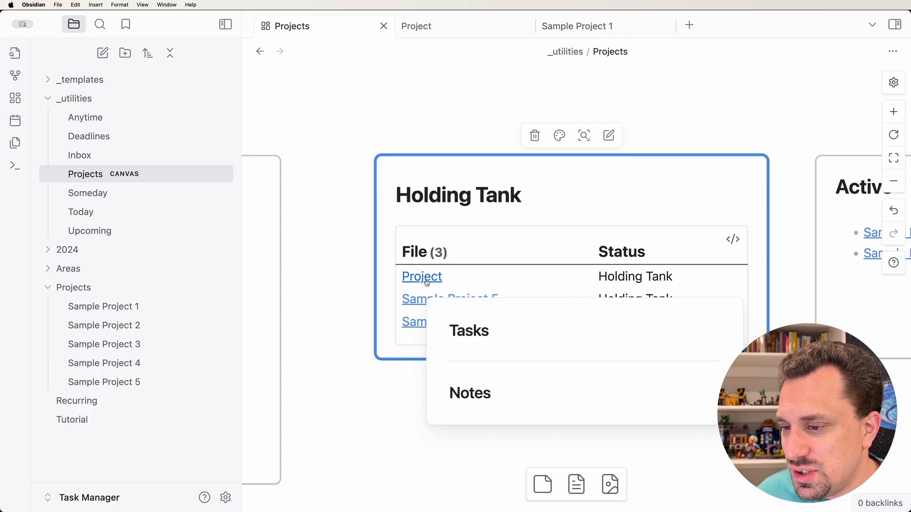
left_click(731, 239)
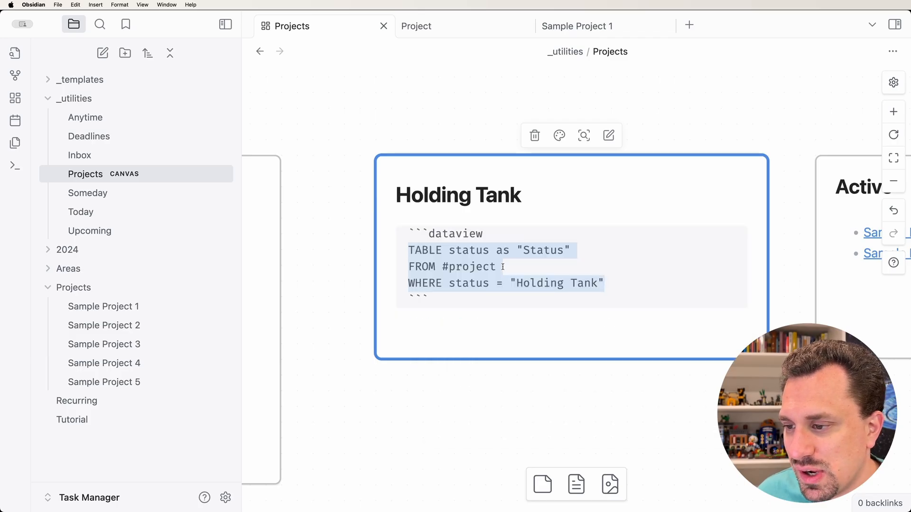
left_click(528, 269)
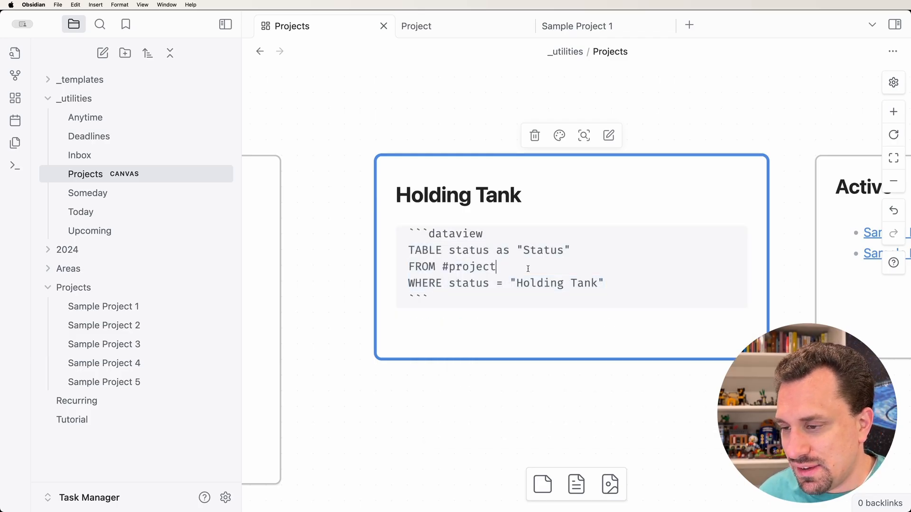
type("-\"_")
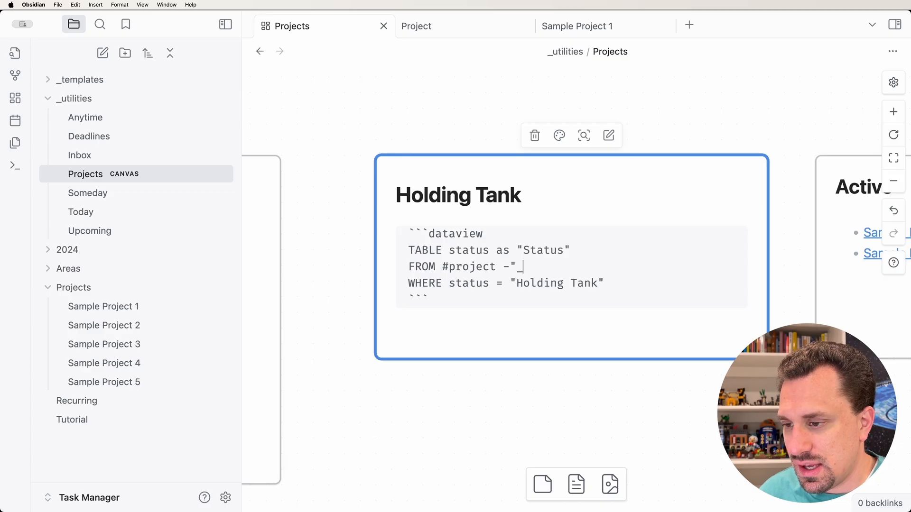
type("templates\"")
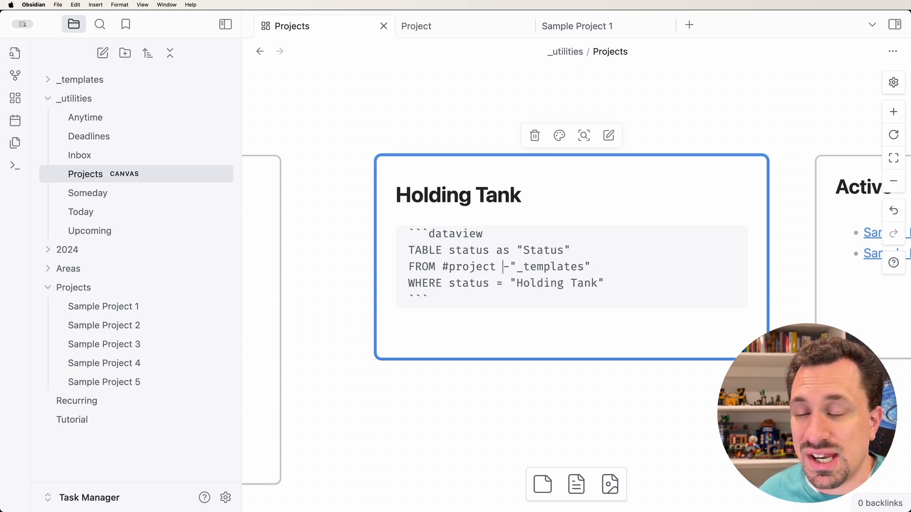
type("and")
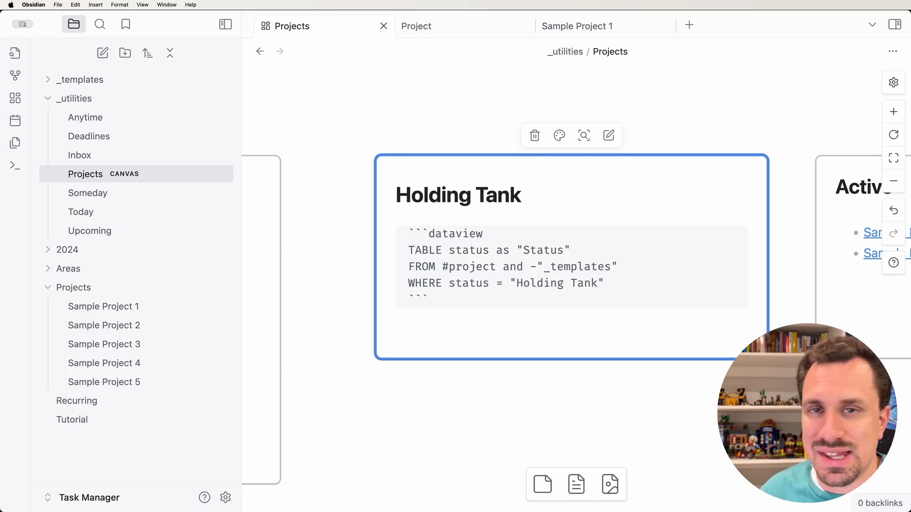
left_click(531, 213)
mouse_move(476, 283)
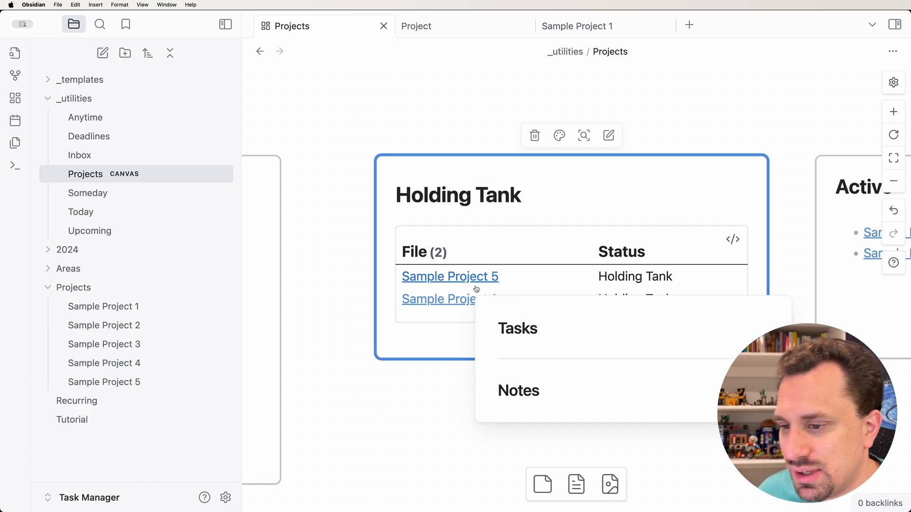
Change the Holding Tank table column to deadline with the label "Deadline"
left_click(738, 242)
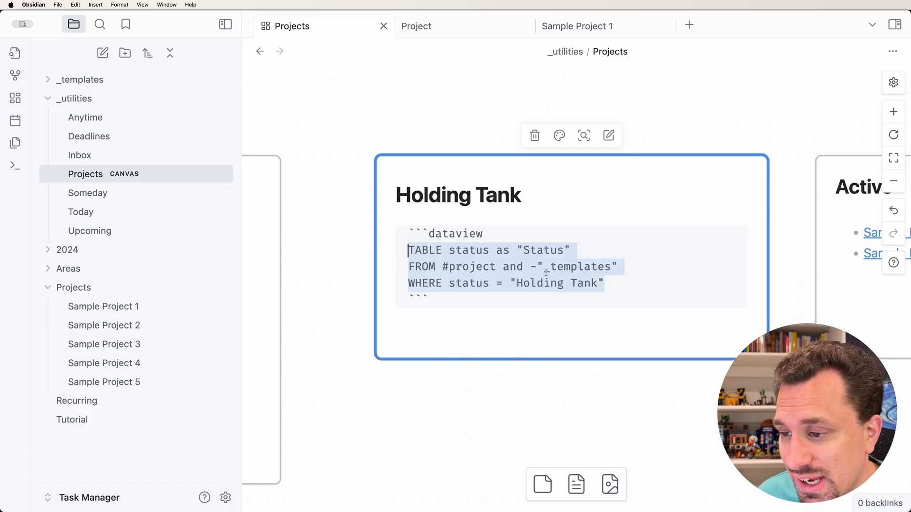
left_click(486, 251)
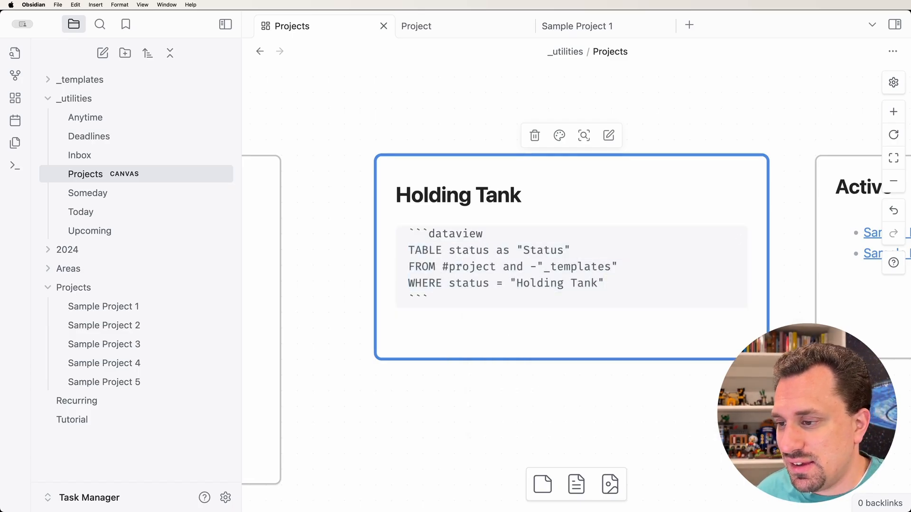
key("alt+BackSpace")
type("deadline")
key("alt+Right")
key("alt+Right")
key("alt+shift+Right")
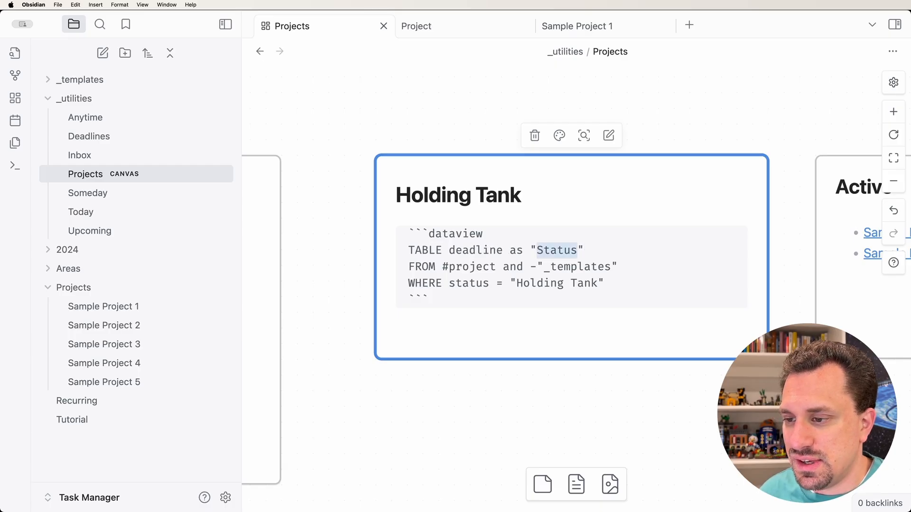
type("Deadline")
key("Escape")
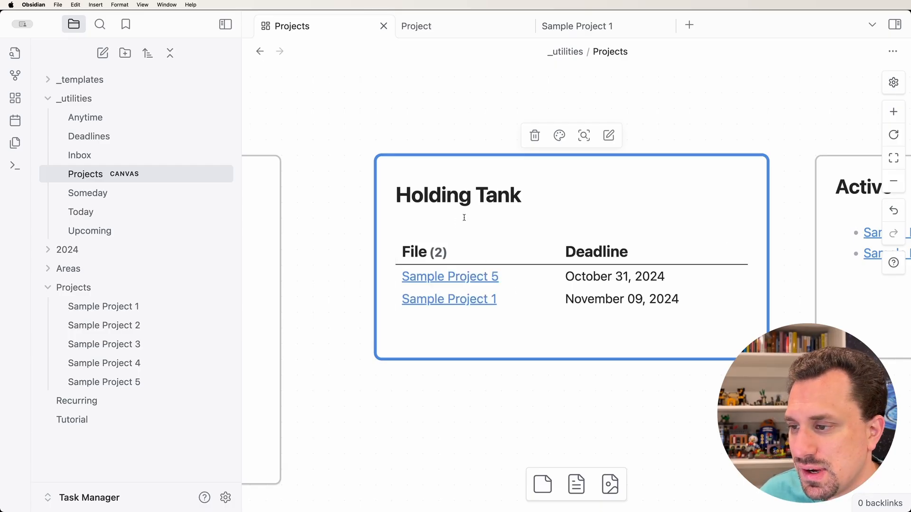
Add the line SORT deadline below the WHERE line of the Holding Tank query
key("Down")
key("Up")
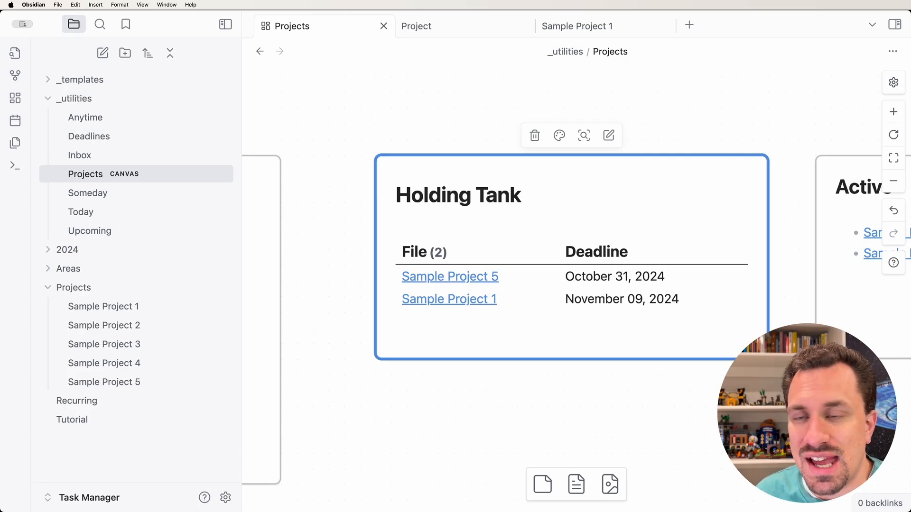
key("Down")
key("Down")
key("Down")
key("Down")
key("Down")
type("S")
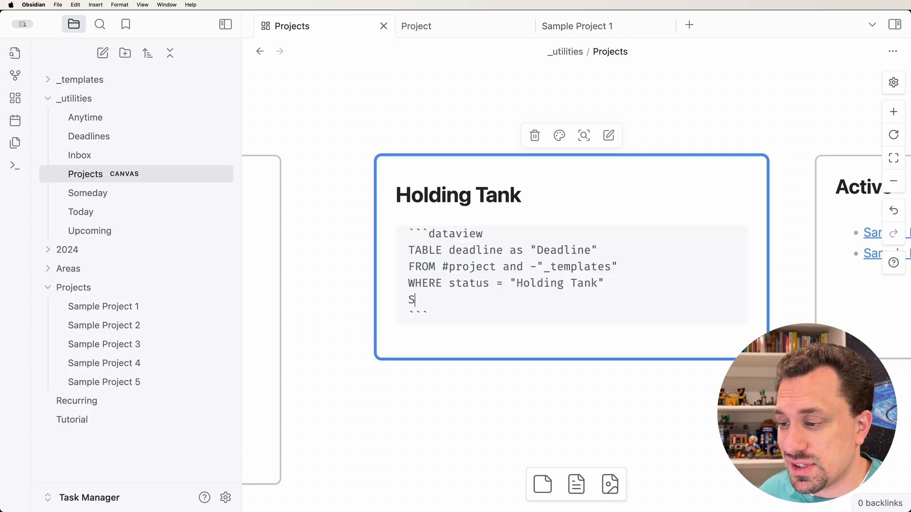
type("ORT deadline")
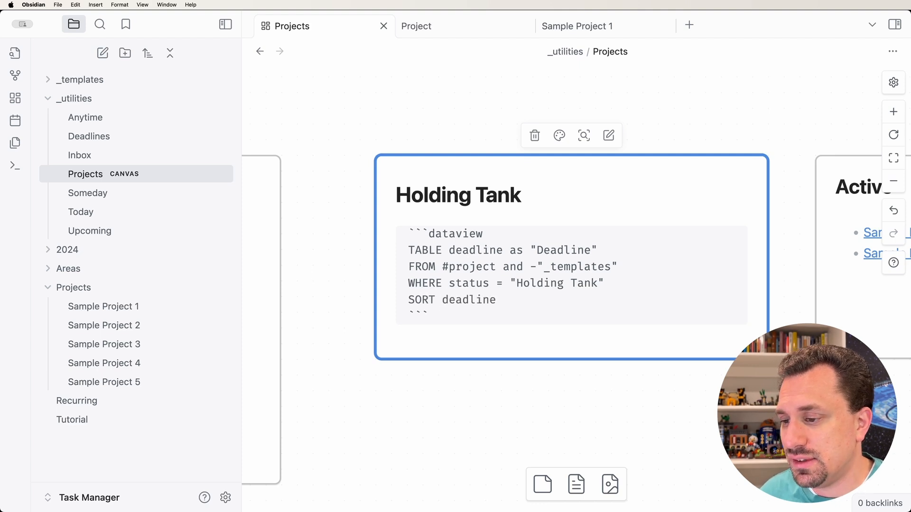
Sort the Holding Tank query's deadlines in descending order by adding DESC to its SORT line
key("Escape")
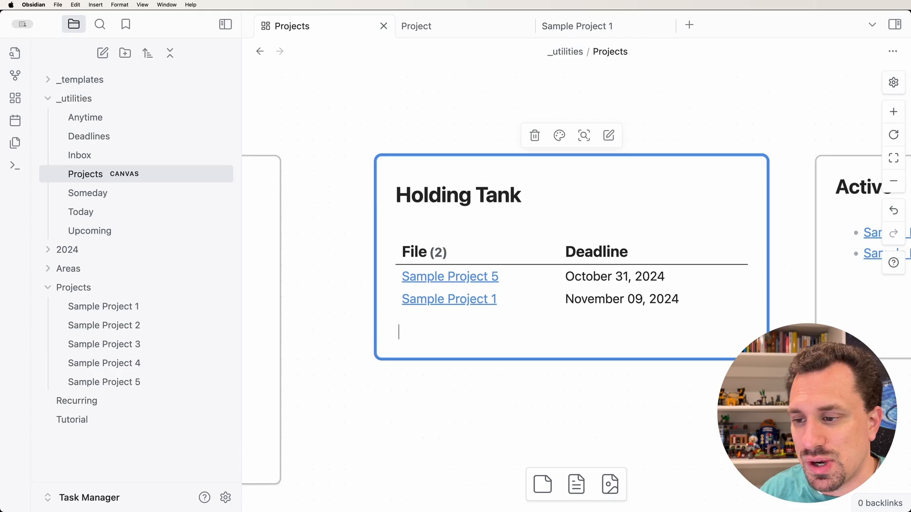
left_click(415, 300)
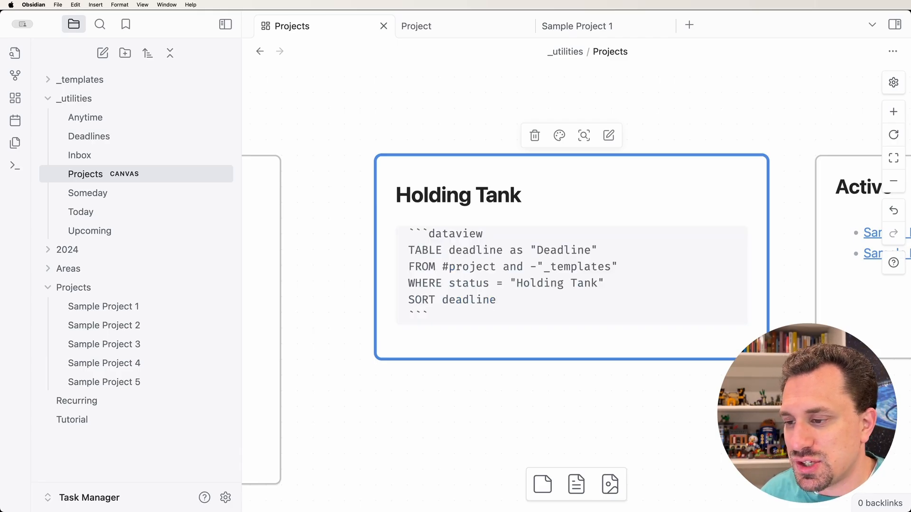
type("DESC")
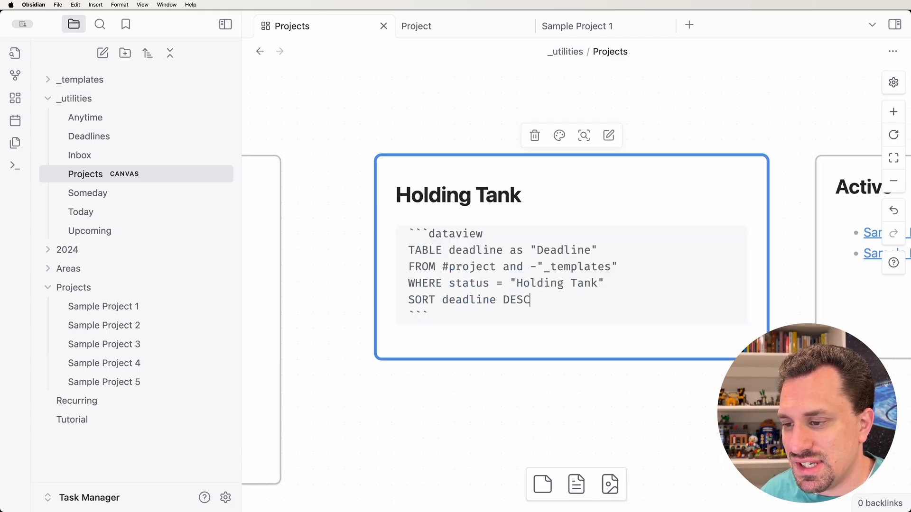
key("Down")
key("Down")
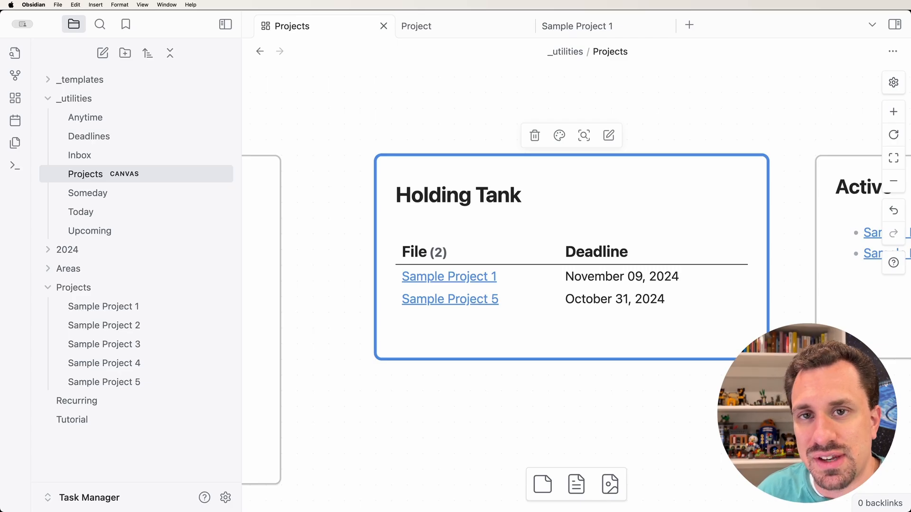
Add a second column, area as "Area", after the deadline column in the Holding Tank query's TABLE line
left_click(425, 324)
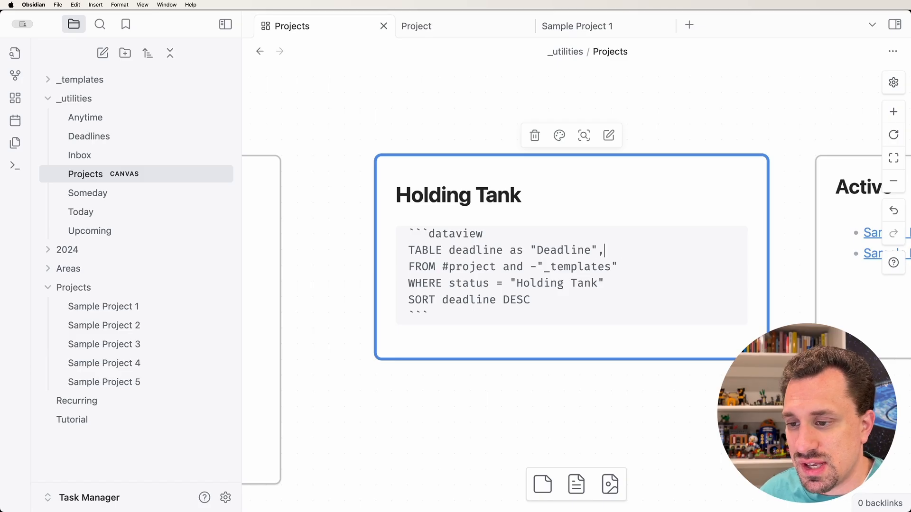
type("area")
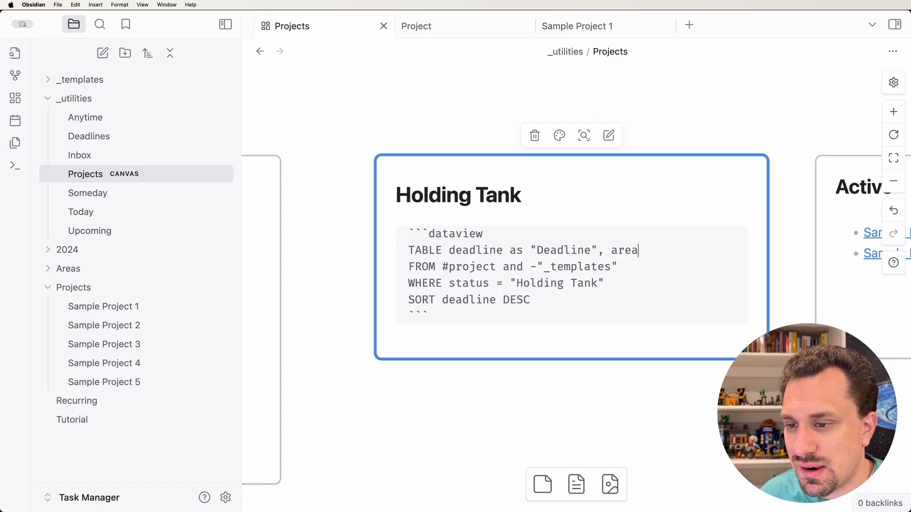
type(" as \"Area")
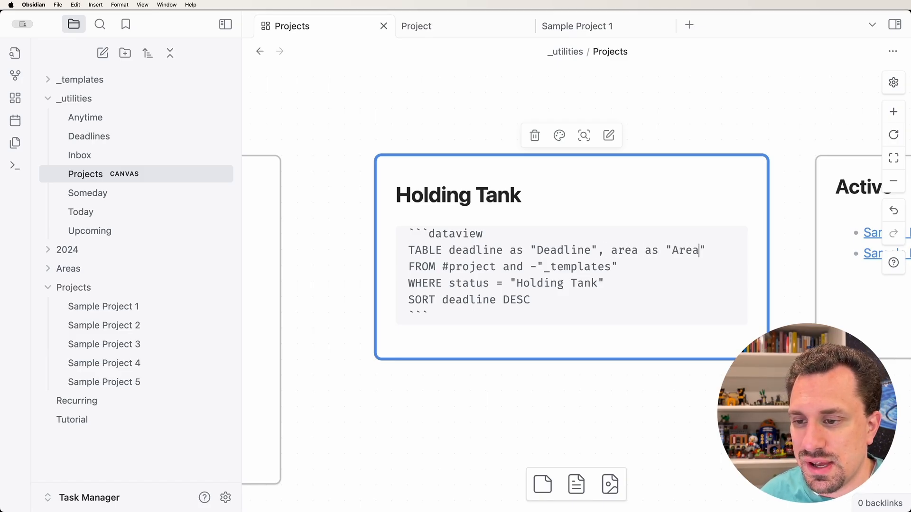
left_click(455, 381)
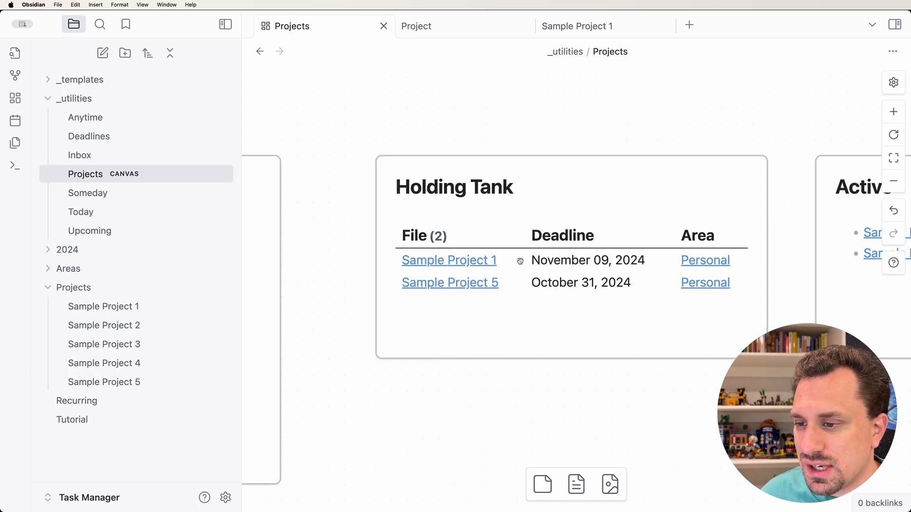
Reorder the Holding Tank query's columns so the TABLE line reads area as "Area", deadline as "Deadline"
key("super+Tab")
left_click(564, 355)
double_click(526, 295)
key("super+c")
key("alt+shift+Left")
key("alt+shift+Left")
key("alt+shift+Left")
key("alt+shift+Left")
key("alt+shift+Left")
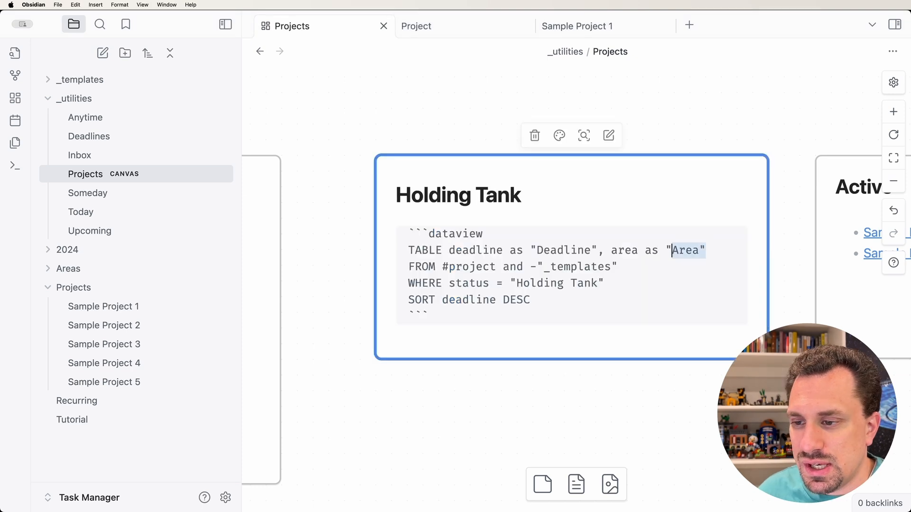
key("BackSpace")
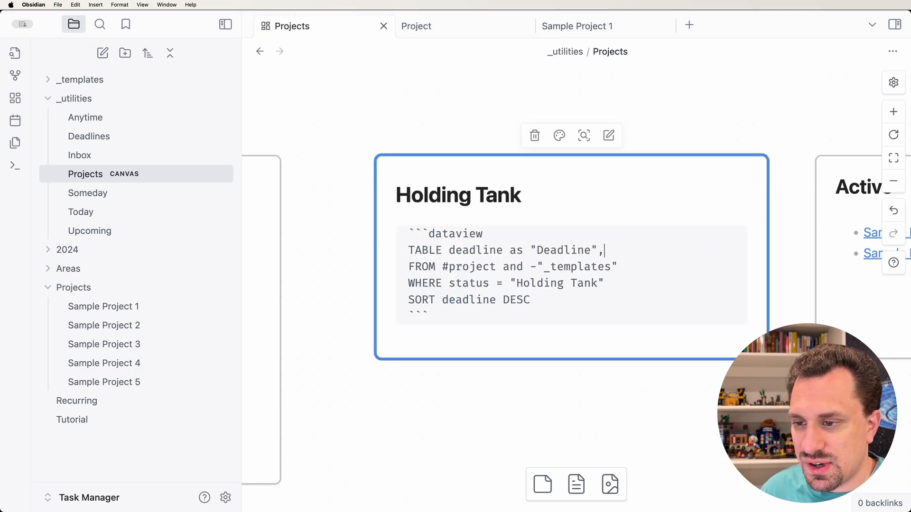
key("BackSpace")
key("BackSpace")
key("super+Left")
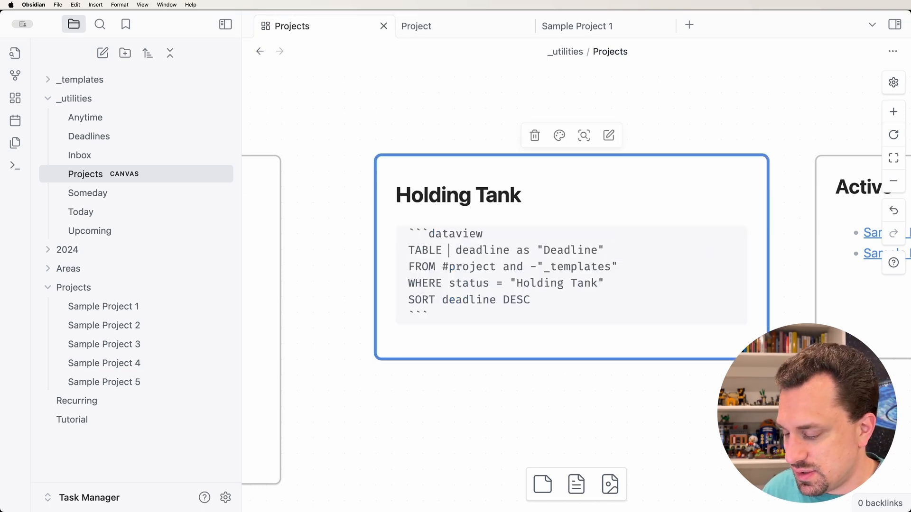
key("super+v")
type(",")
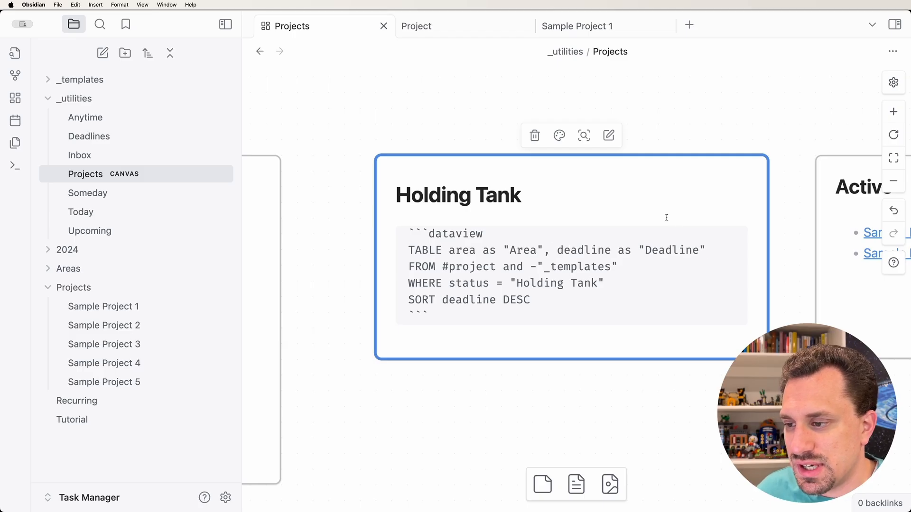
left_click(409, 217)
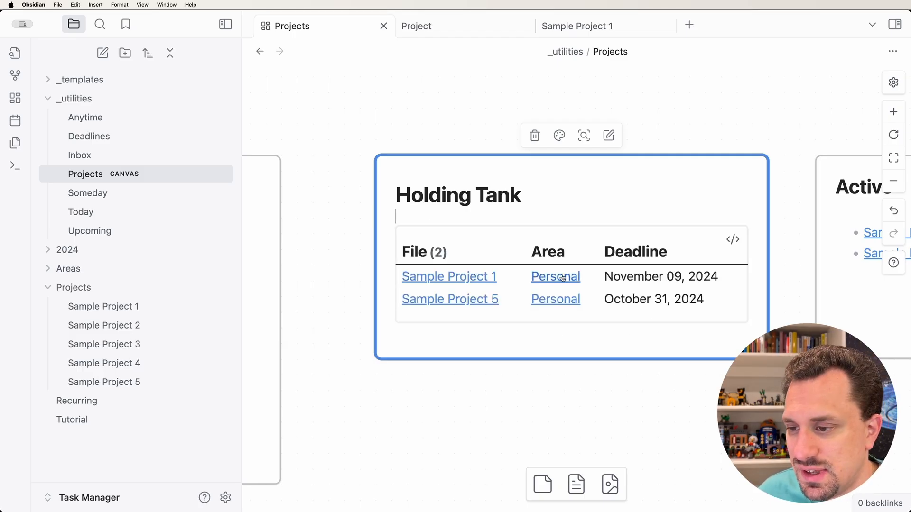
Open the Personal area note from Sample Project 1's row in the Holding Tank table and return to the canvas
left_click(562, 277)
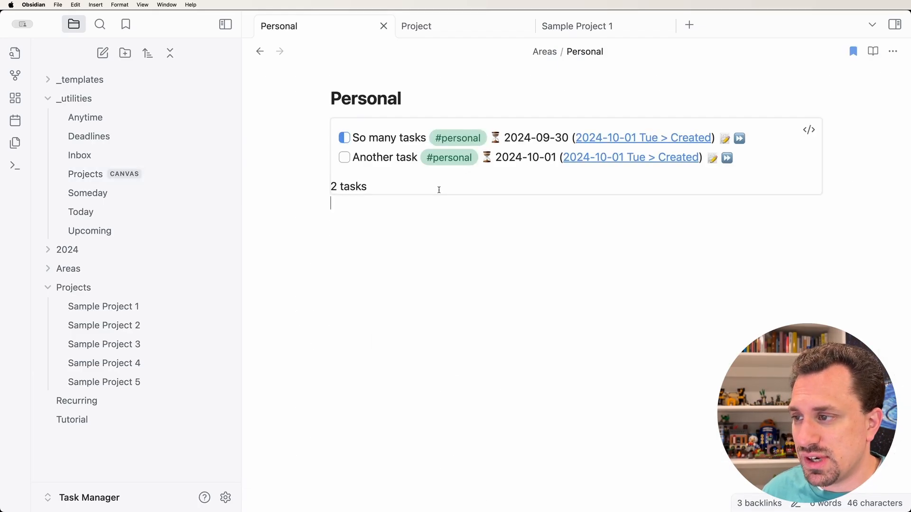
left_click(260, 51)
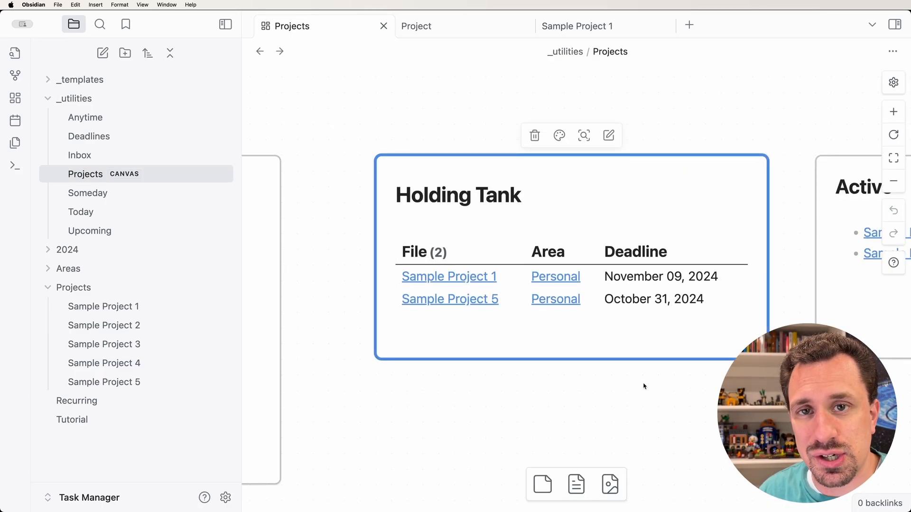
Change the Active query's first line to CALENDAR deadline and make the card taller so the whole month fits
left_click_drag(642, 400, 477, 373)
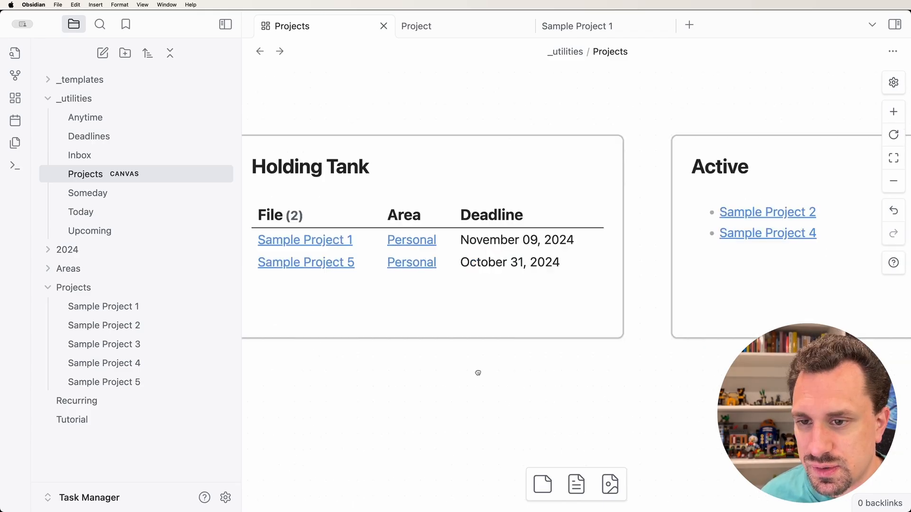
scroll(478, 373, "right", 10)
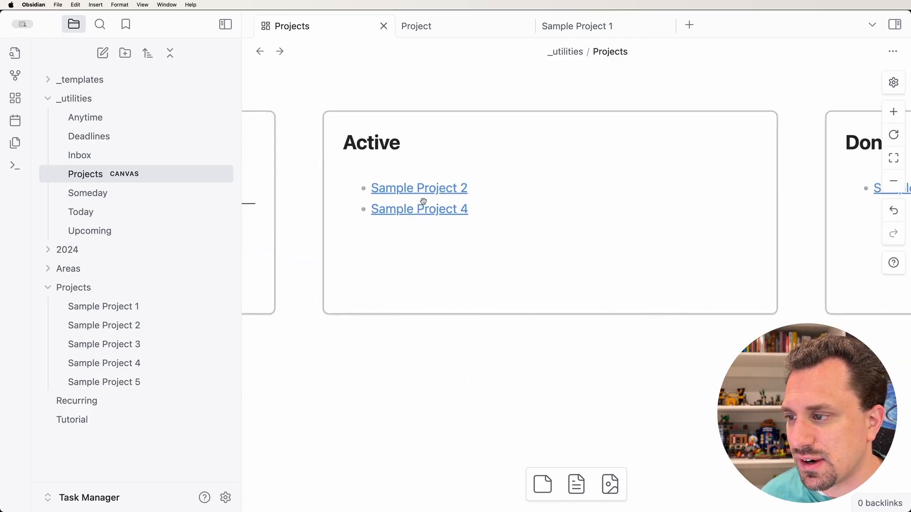
left_click(397, 173)
left_click(385, 171)
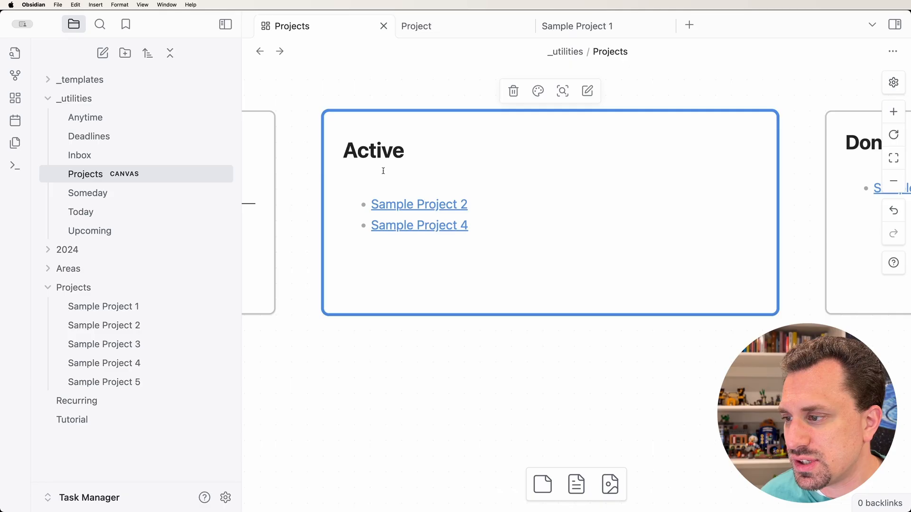
key("Down")
key("Down")
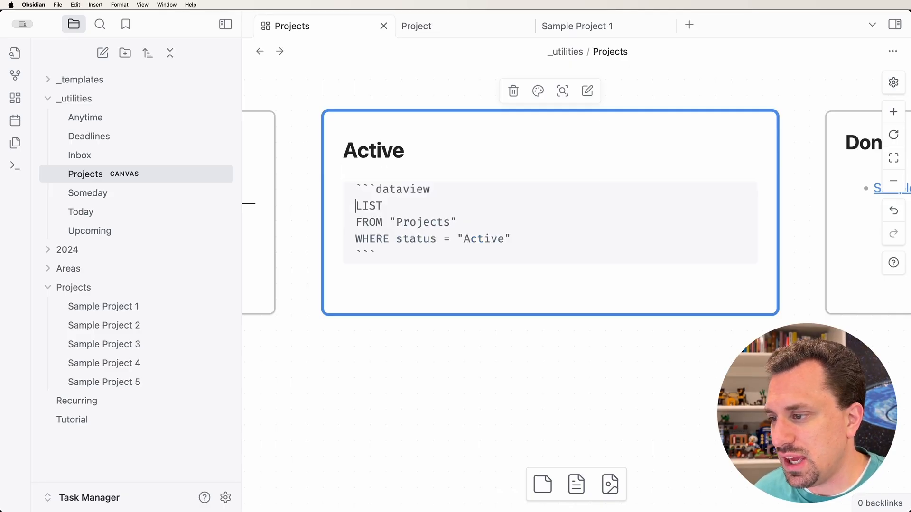
key("shift+super+Right")
type("CALENDAR")
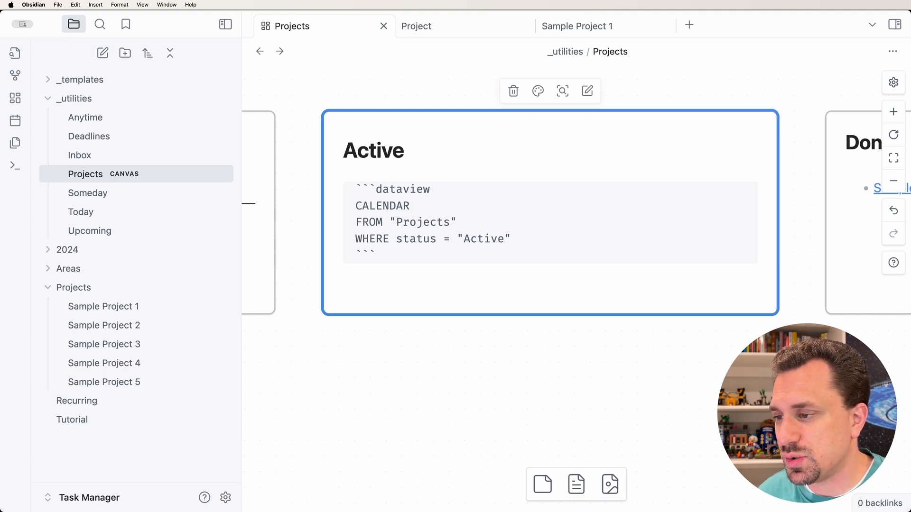
type(" deadline")
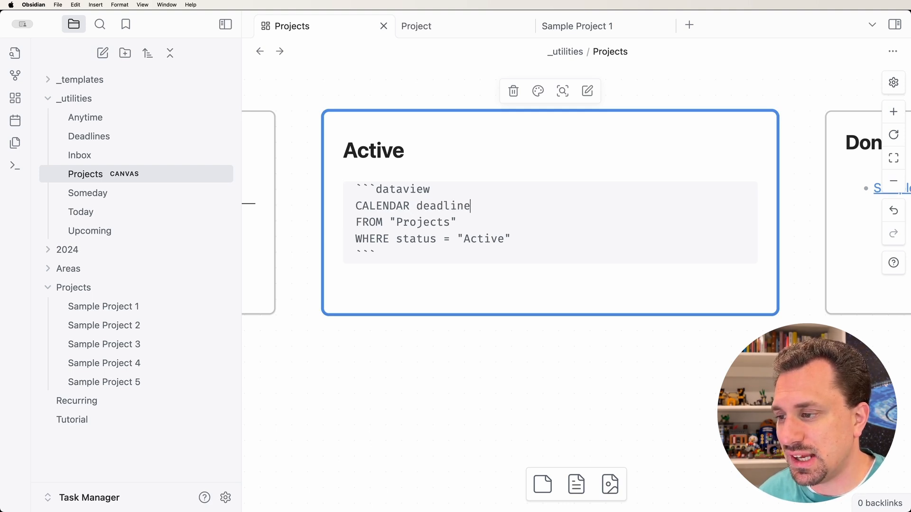
key("Up")
key("Up")
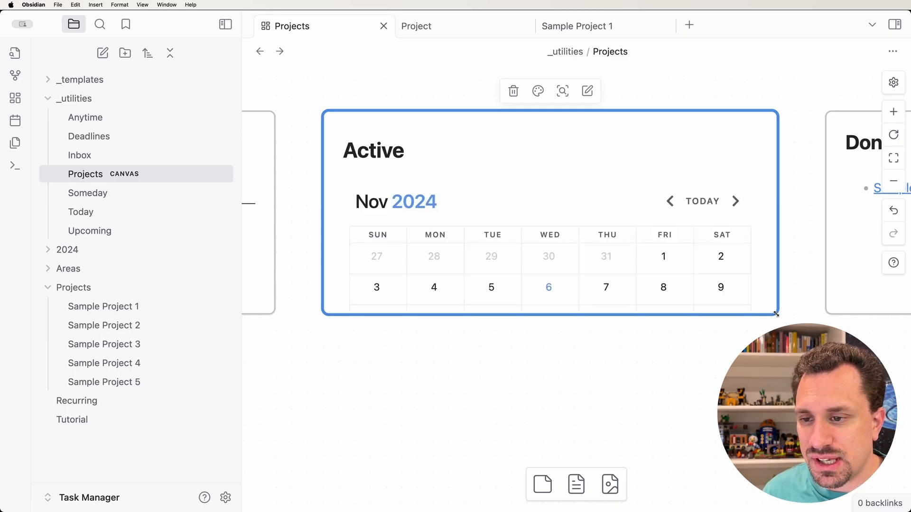
left_click_drag(778, 314, 778, 472)
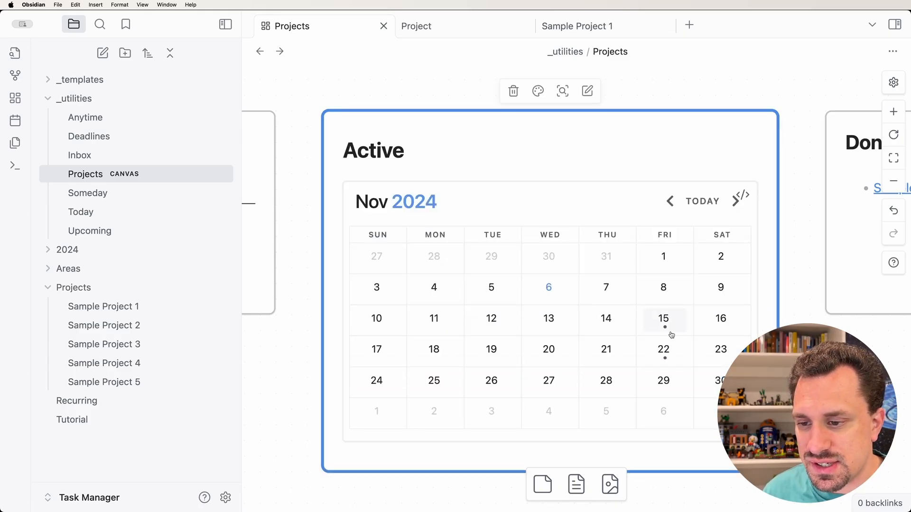
Open the project due November 15 from the Active calendar and add the checkbox task "Complete user test" under Tasks
mouse_move(663, 329)
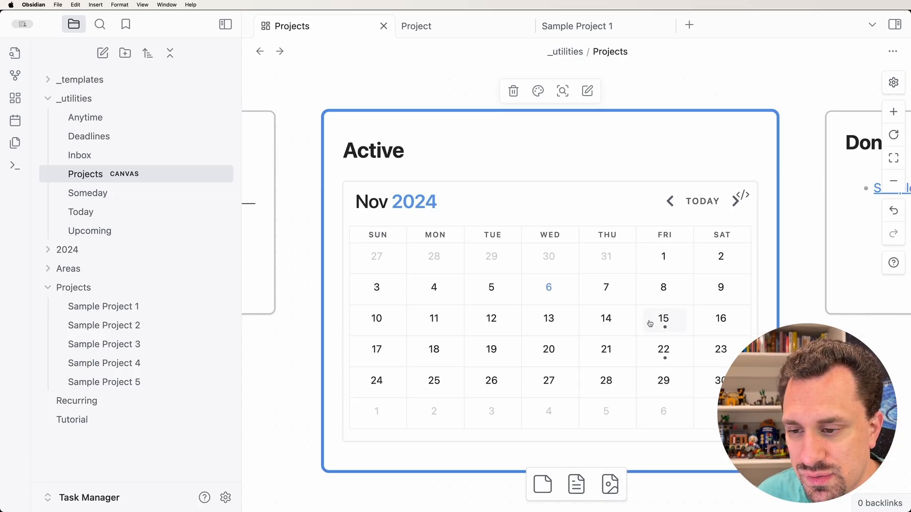
left_click(665, 329)
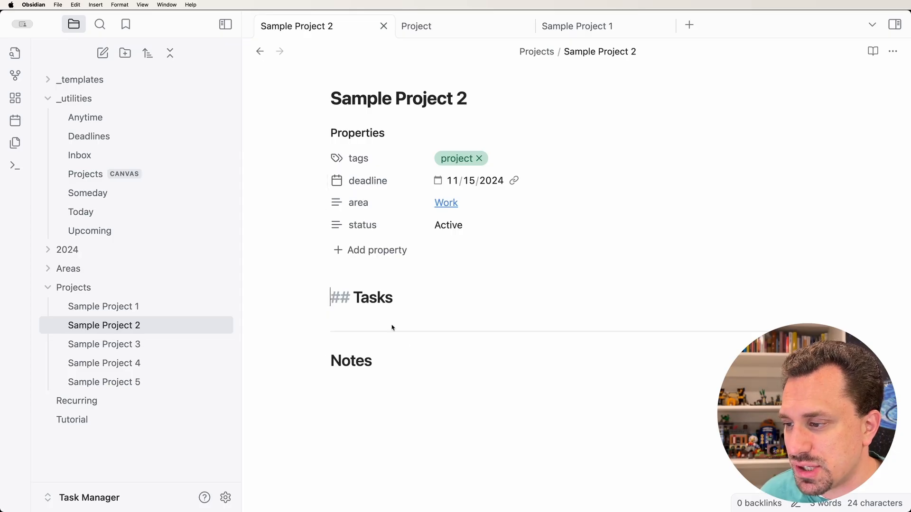
left_click(380, 317)
type("- [ Complete ")
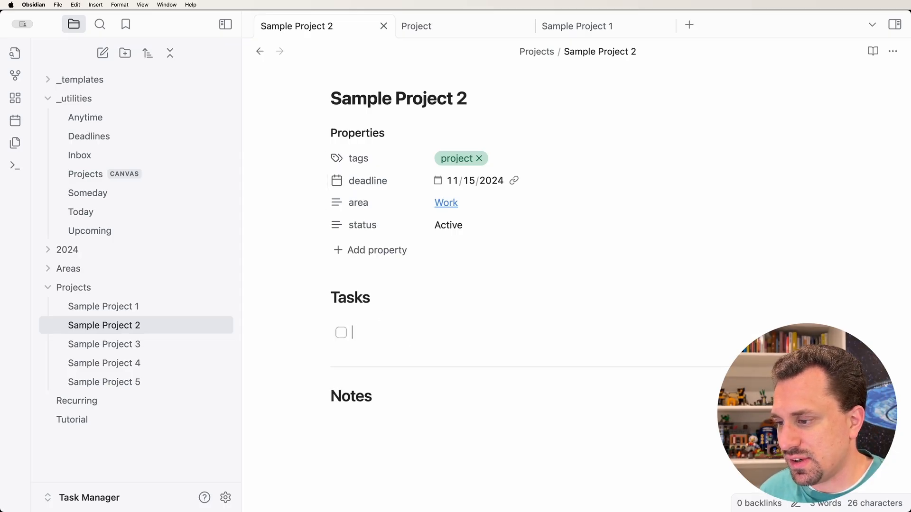
type("user test")
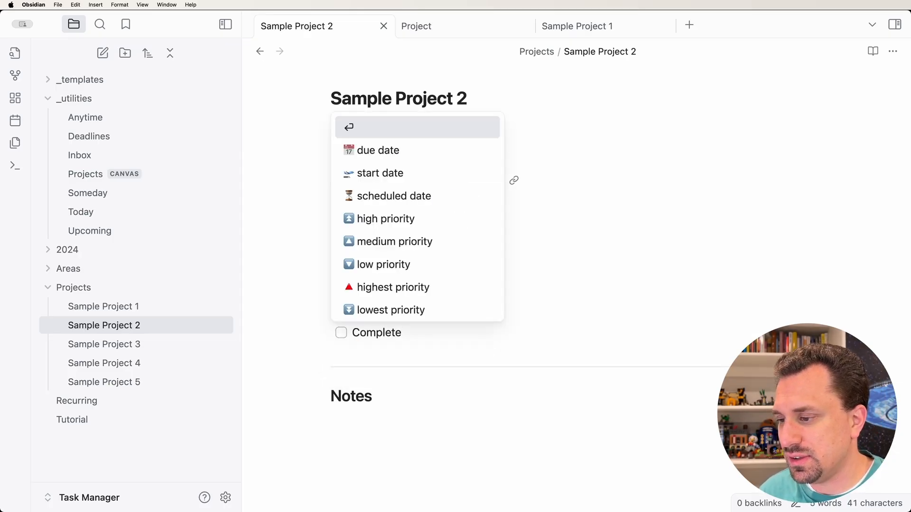
key("Escape")
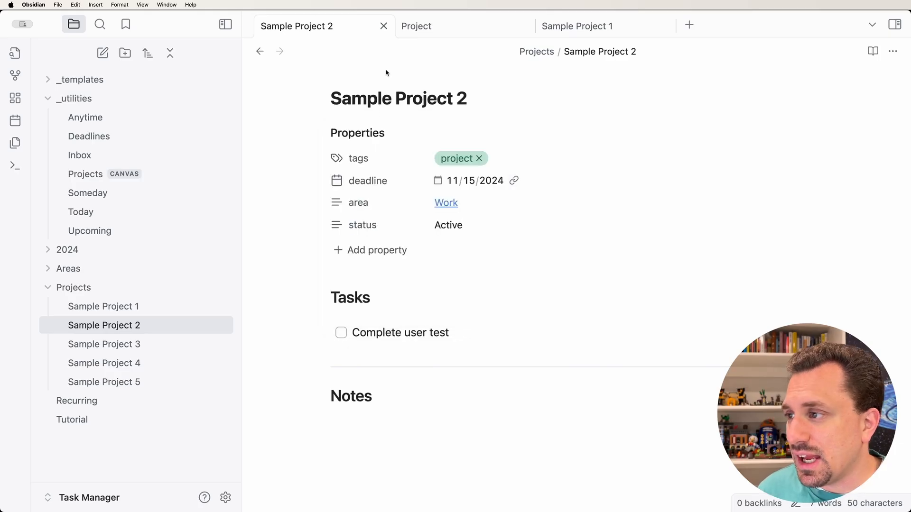
Return to the Projects canvas and preview the project notes marked on November 15 and 22 in the Active calendar
key("super+alt+Left")
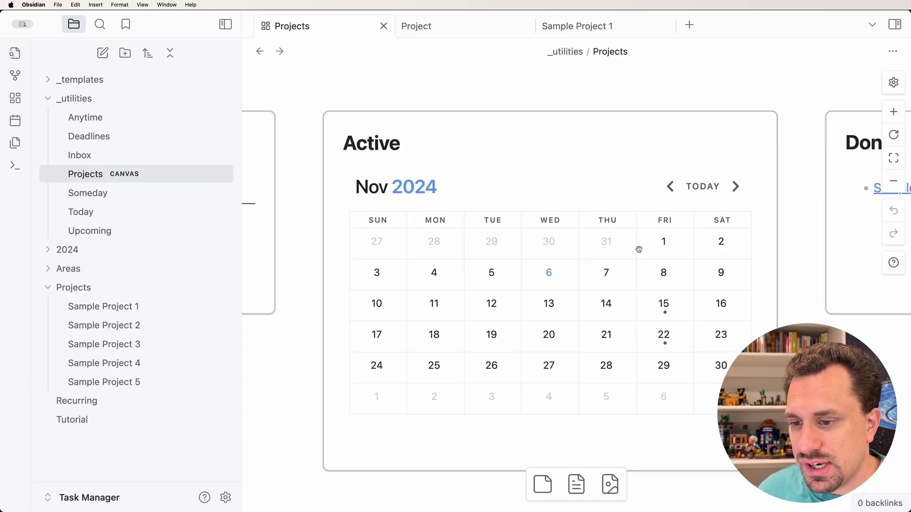
left_click(664, 313)
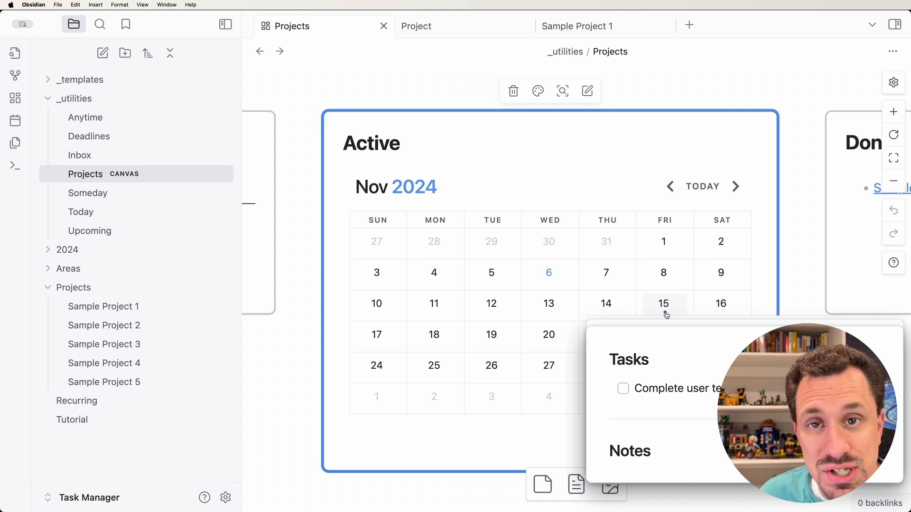
mouse_move(666, 346)
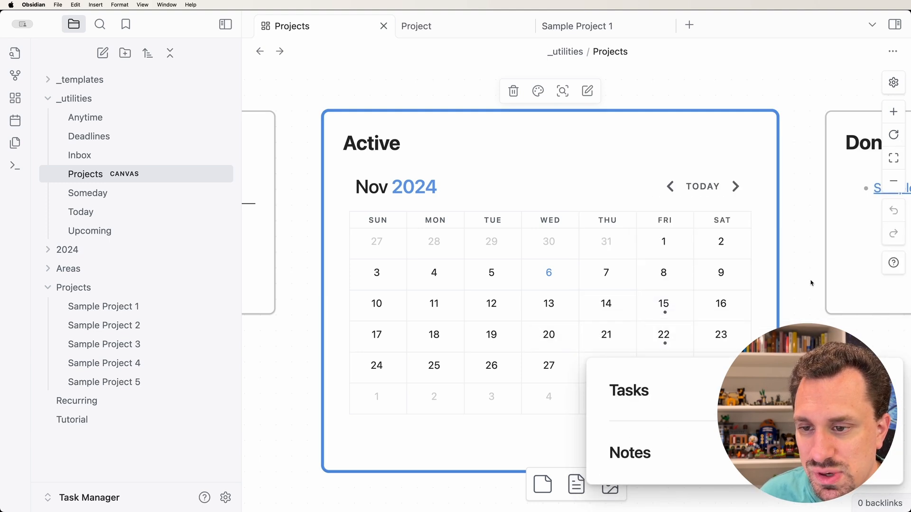
left_click(793, 295)
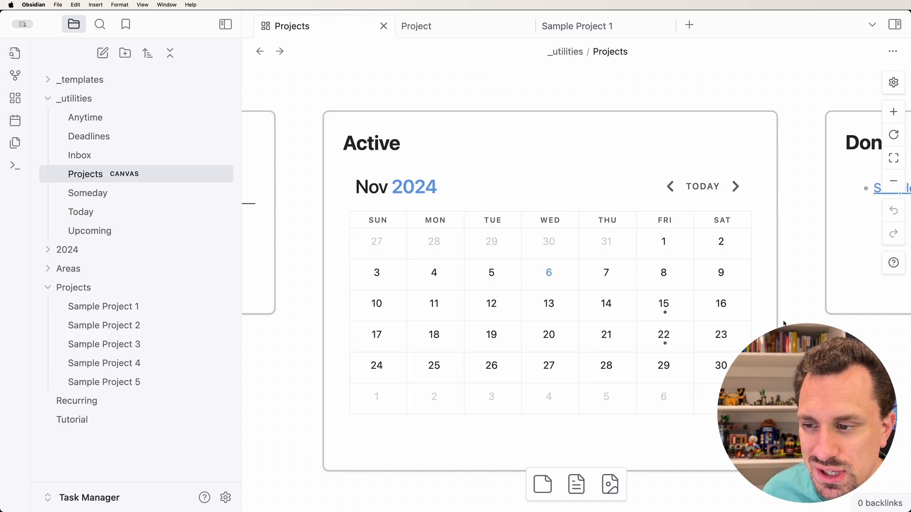
left_click(676, 312)
mouse_move(665, 314)
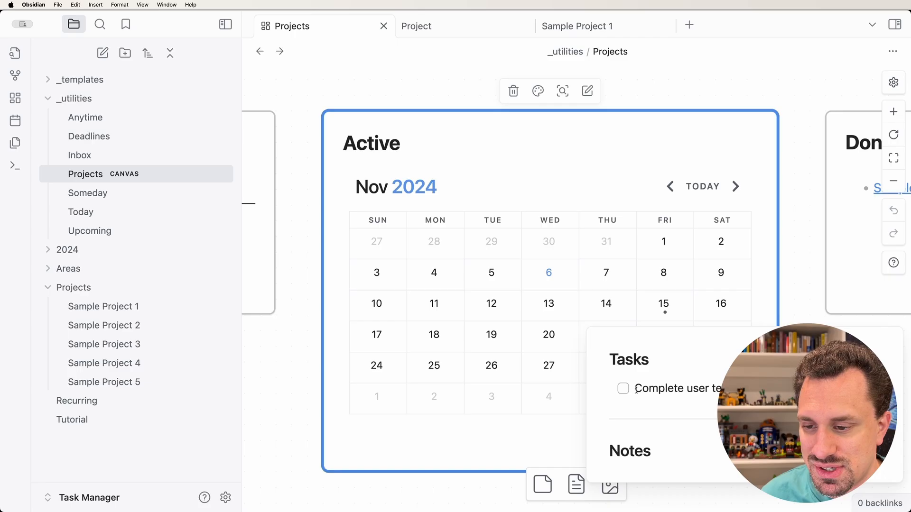
left_click(666, 315)
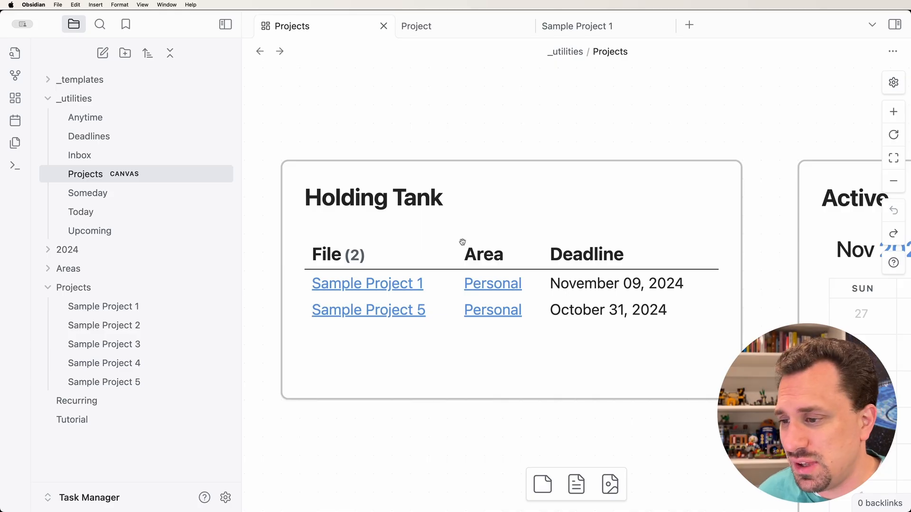
Open the Holding Tank card's Dataview query for editing and examine its TABLE, FROM, WHERE and SORT lines
left_click(716, 244)
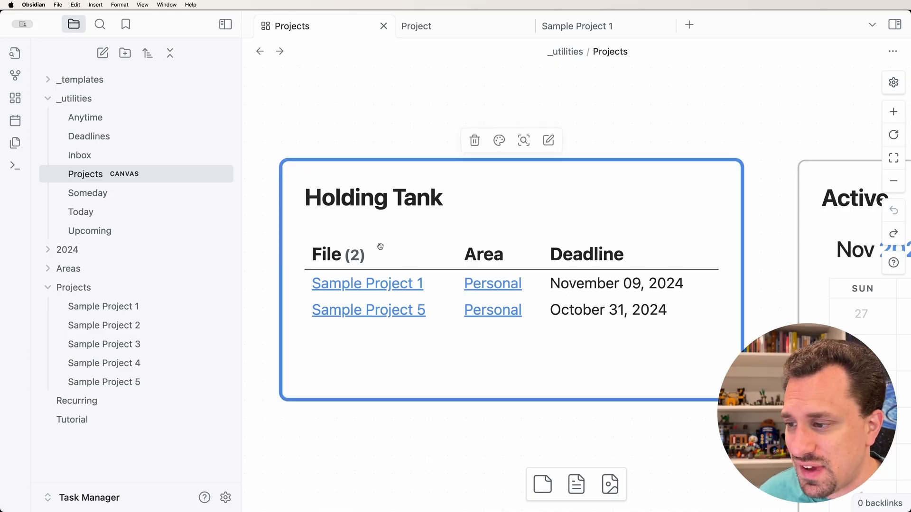
double_click(377, 226)
left_click(702, 259)
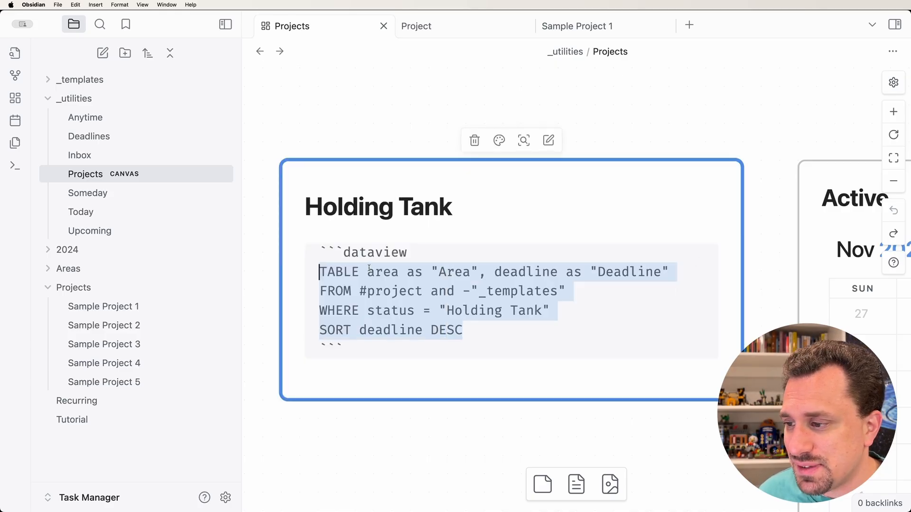
left_click(339, 270)
double_click(334, 272)
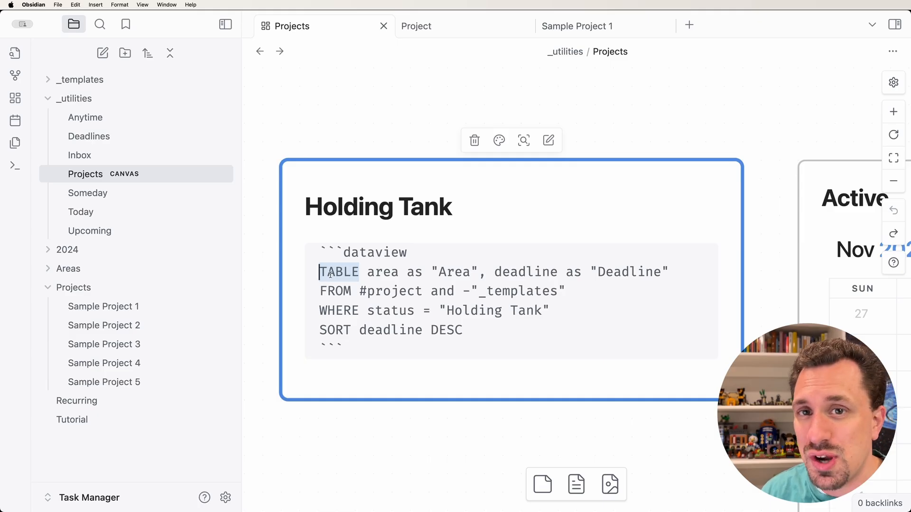
key("Right")
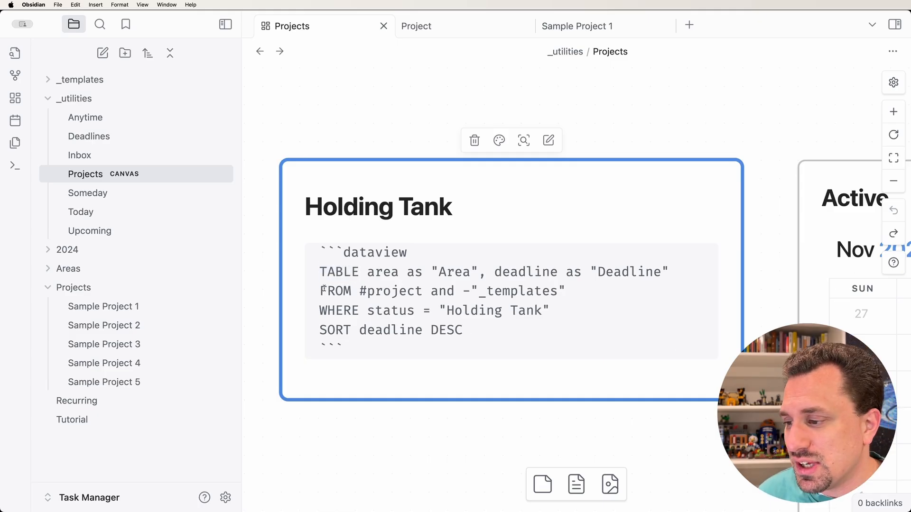
left_click_drag(323, 290, 564, 297)
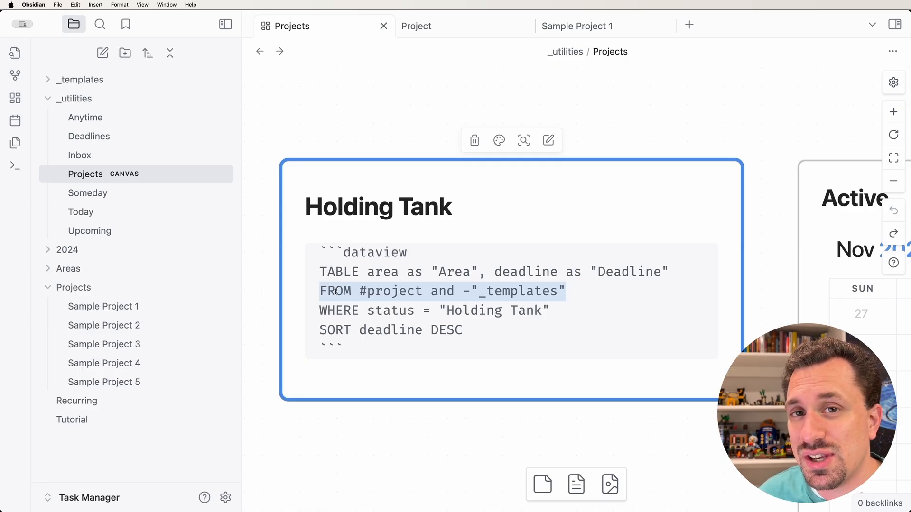
left_click(367, 291)
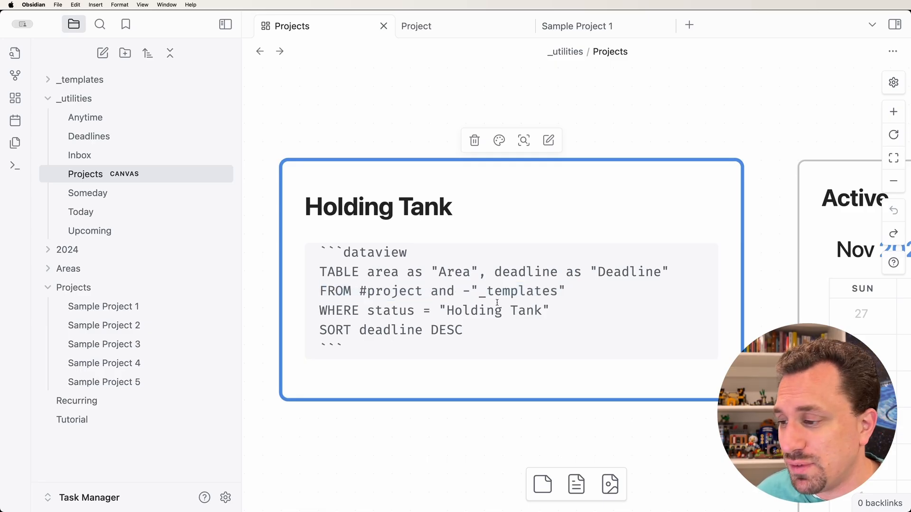
triple_click(355, 310)
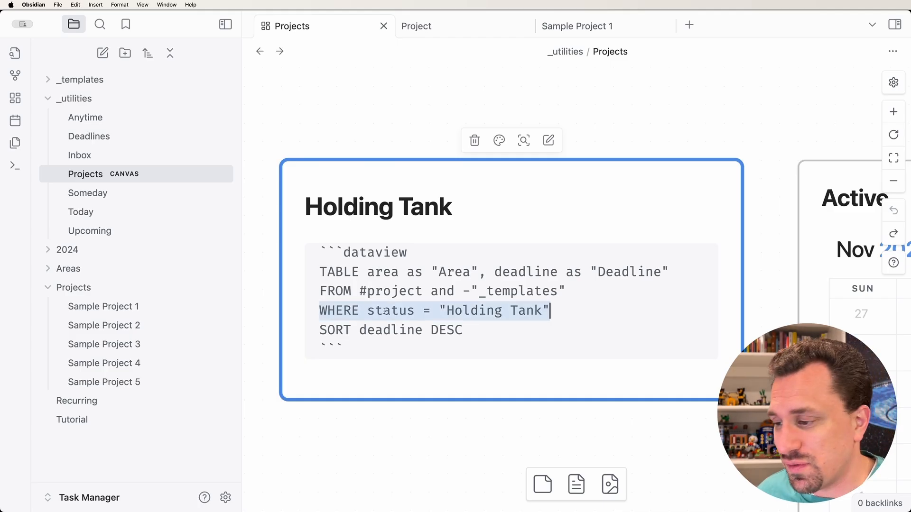
left_click_drag(320, 330, 464, 330)
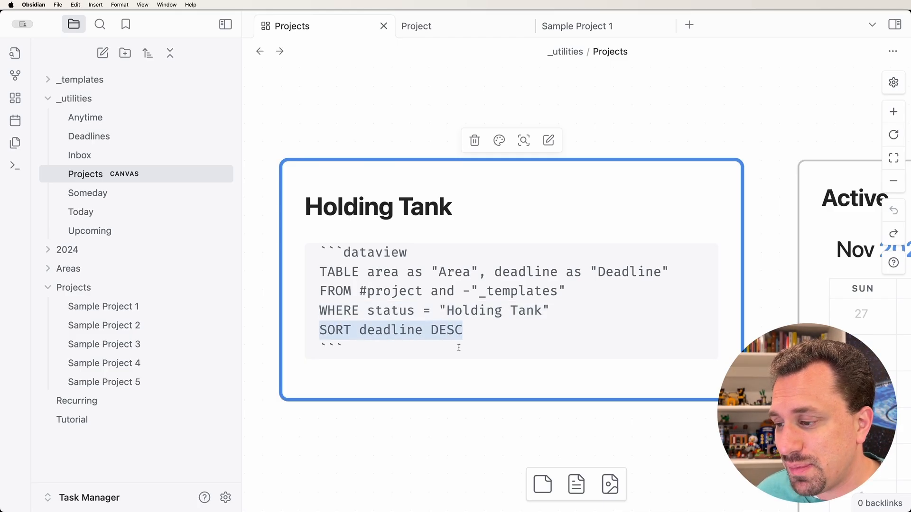
left_click(348, 239)
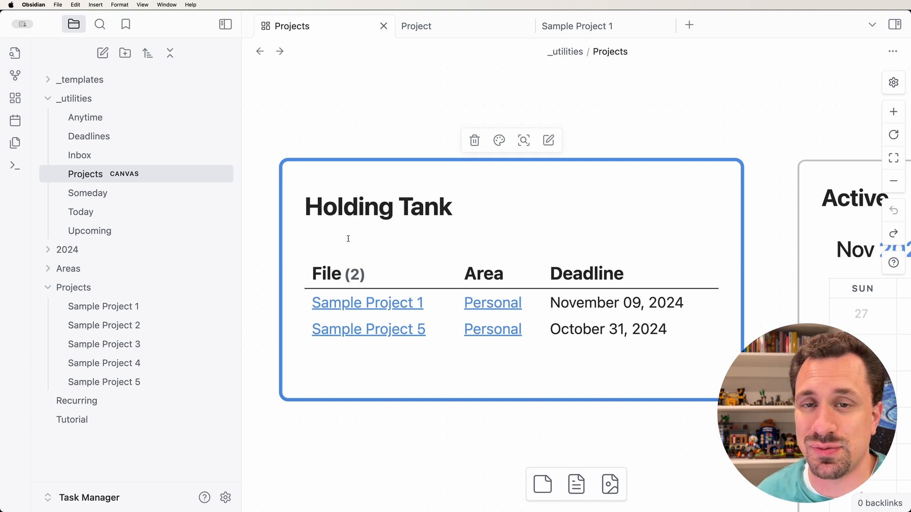
key("Down")
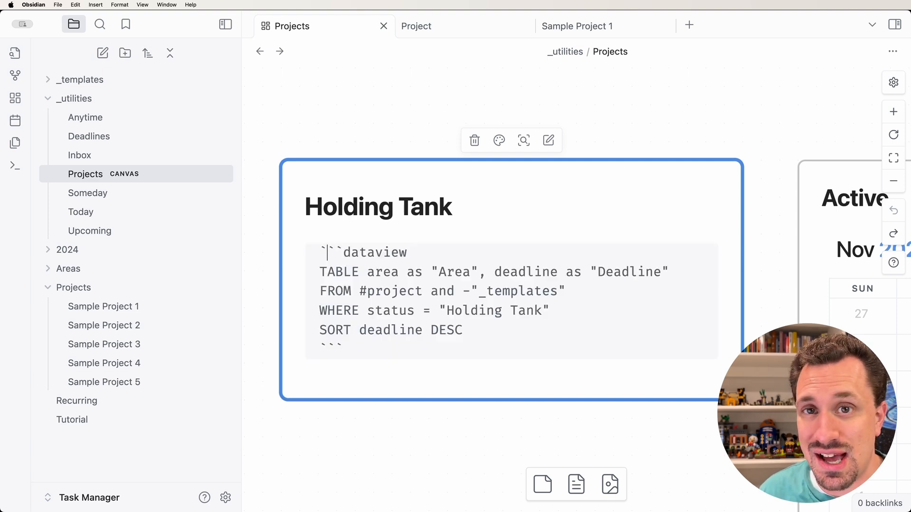
key("Up")
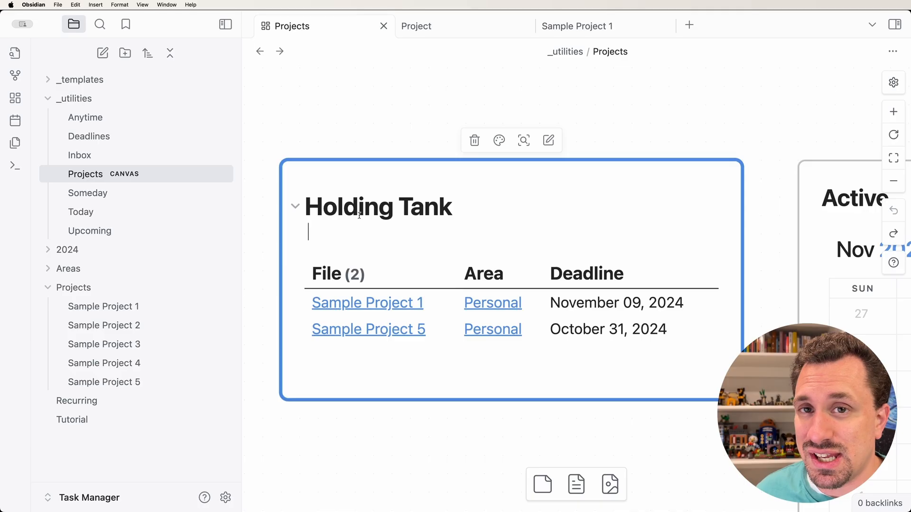
View the Dataview List Query and Dataview Table Query notes in the _templates folder
left_click(49, 80)
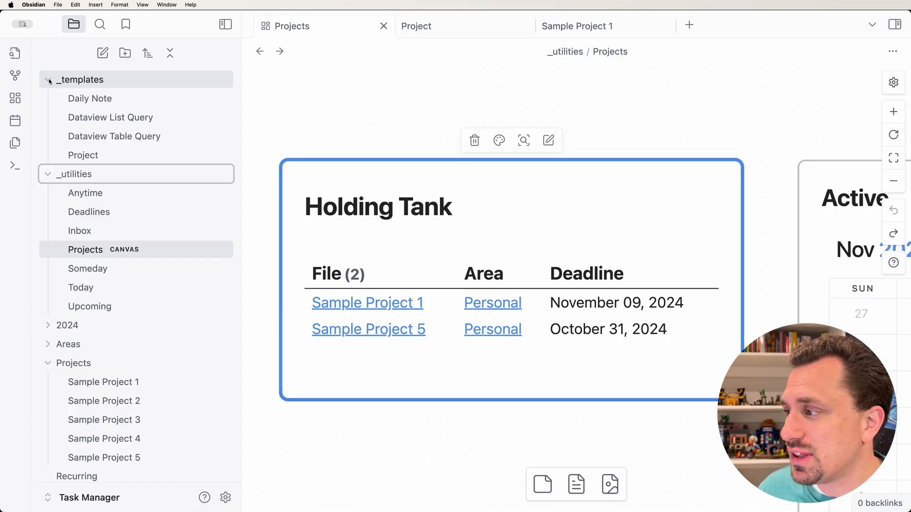
left_click(114, 118)
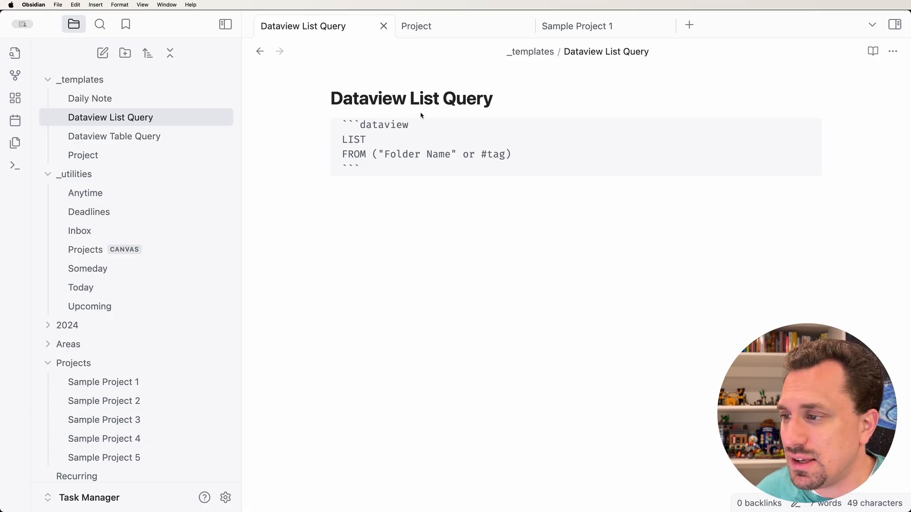
left_click(114, 135)
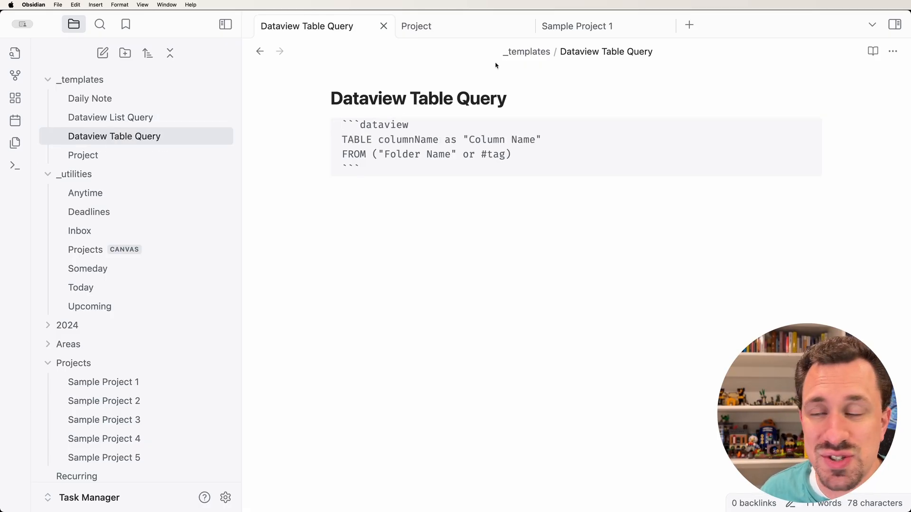
Insert the Dataview Table Query template below the project notes text in Sample Project 1
left_click(574, 27)
scroll(440, 330, "down", 5)
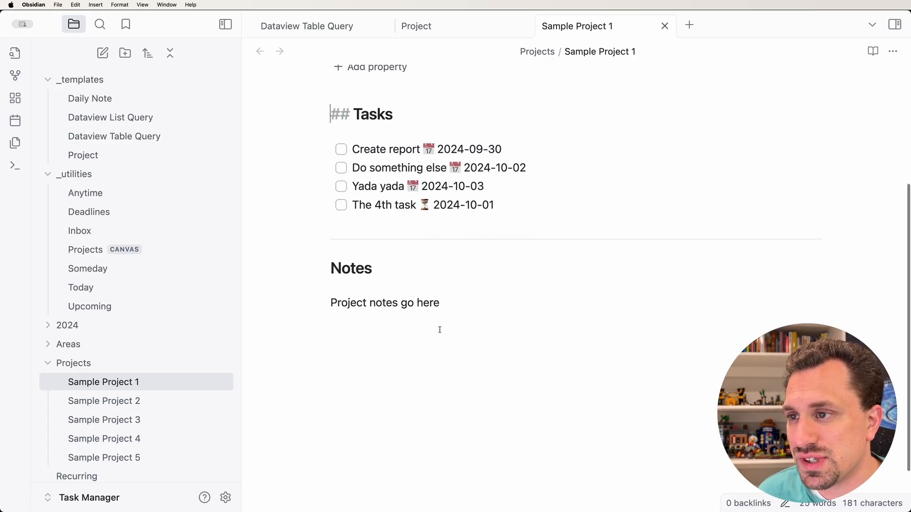
left_click(426, 319)
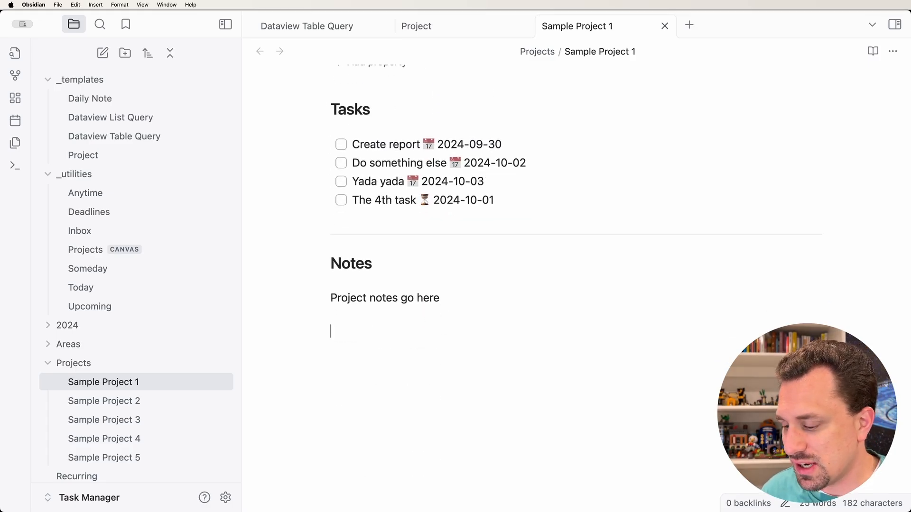
key("alt+t")
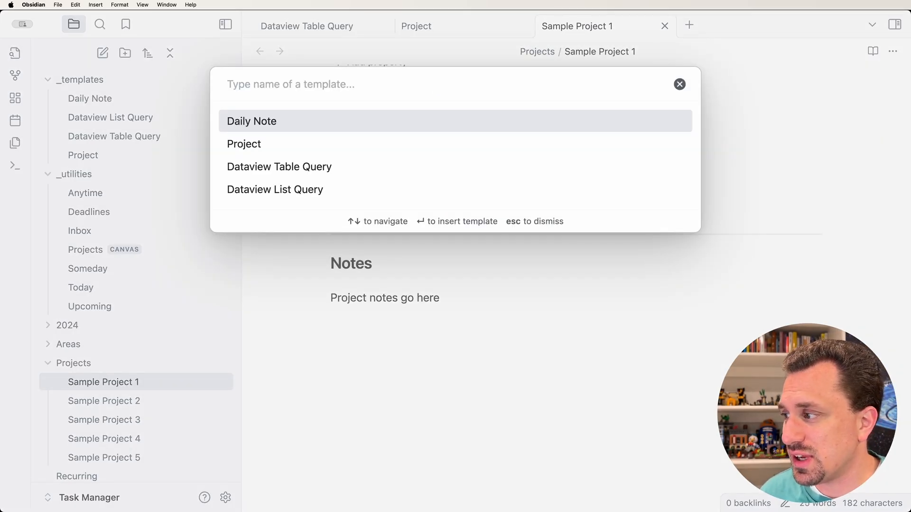
key("Down")
key("Down")
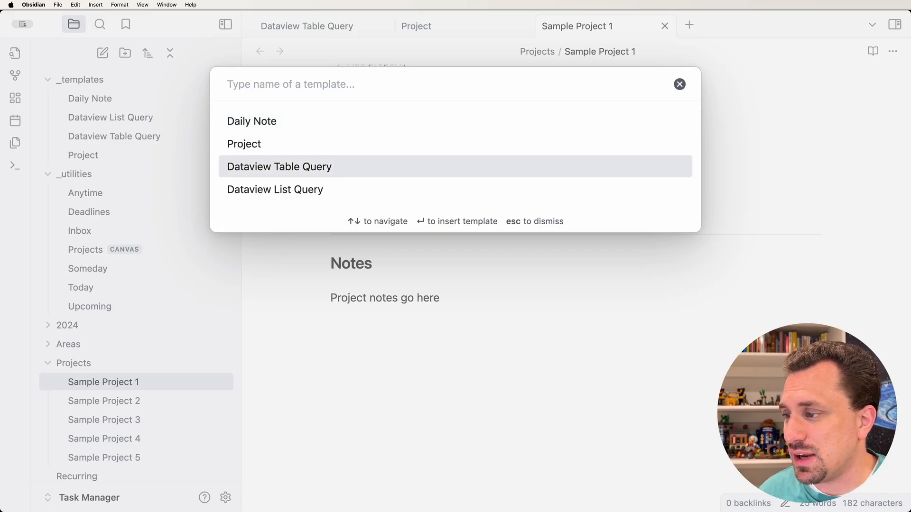
key("Return")
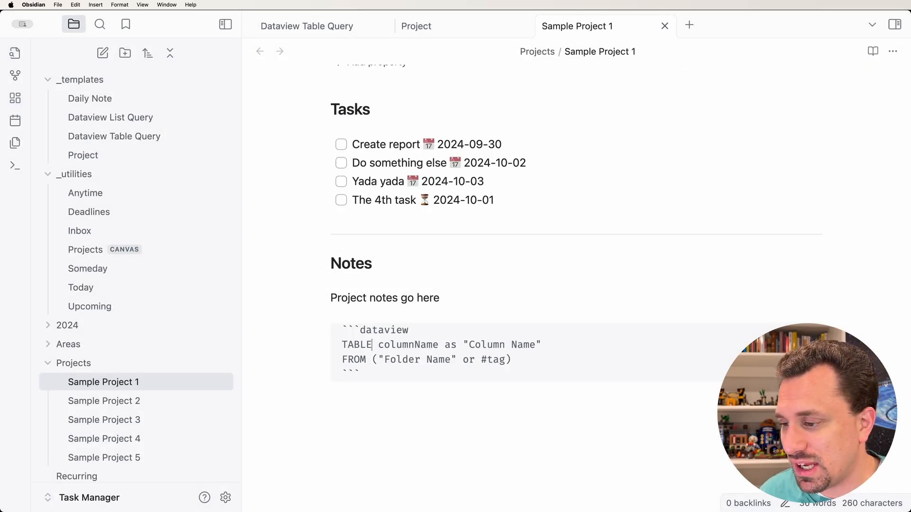
Replace the inserted query's column placeholder so its first line reads TABLE status as "Status"
key("alt+shift+Left")
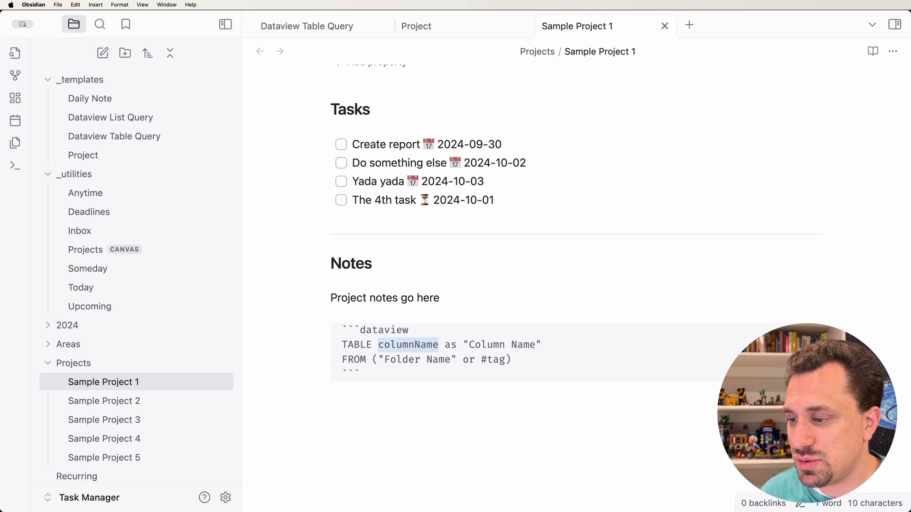
type("status")
key("alt+Right")
key("alt+Right")
key("alt+shift+Right")
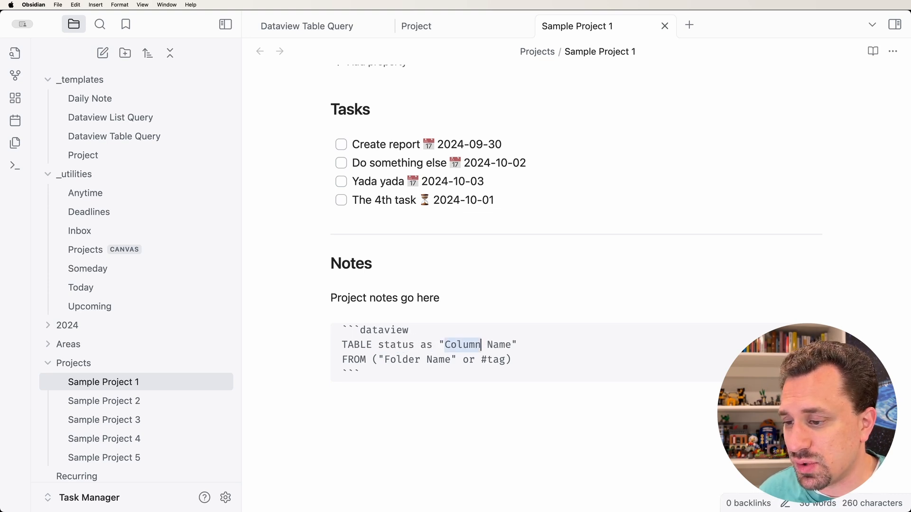
key("alt+shift+Right")
type("S")
key("BackSpace")
type("tatus")
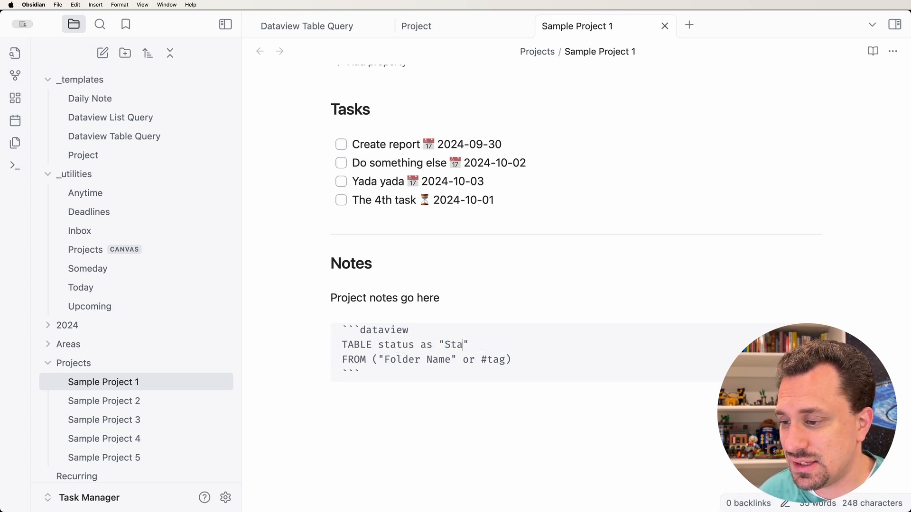
Remove the tag option and parentheses from the query's source, set it to FROM "Projects", and leave the code block
key("Down")
key("Right")
key("Right")
key("Right")
key("shift+Left")
key("shift+Left")
key("shift+Left")
key("shift+Left")
key("shift+Left")
key("shift+Left")
key("shift+Left")
key("shift+Left")
key("shift+Left")
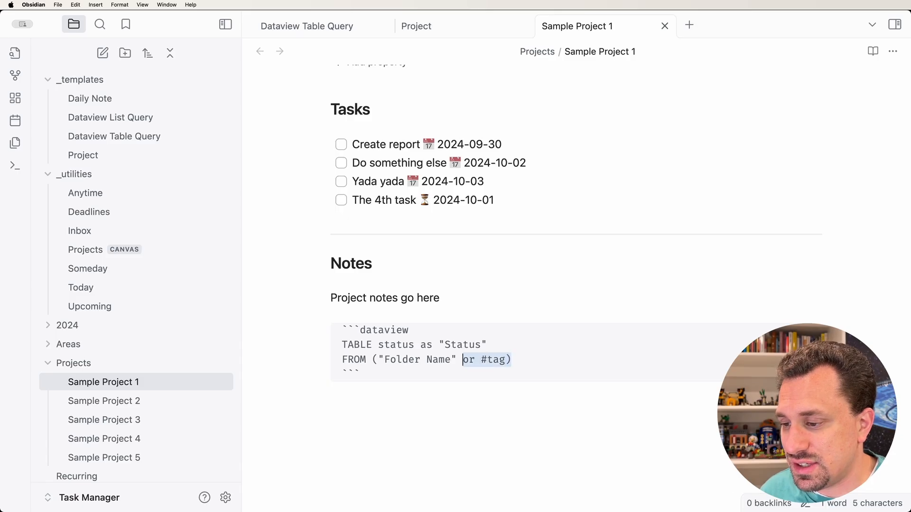
key("BackSpace")
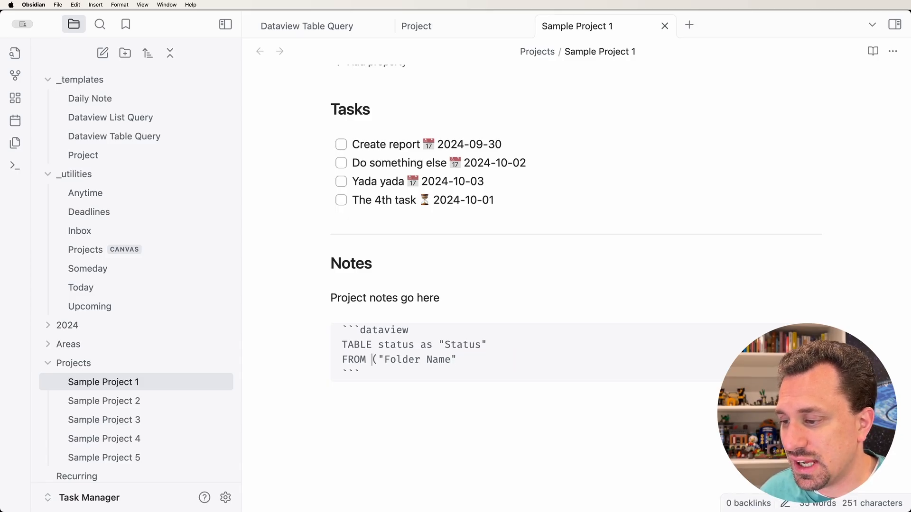
key("Right")
key("Right")
key("Left")
key("BackSpace")
key("Right")
key("alt+shift+Right")
key("alt+shift+Right")
type("P")
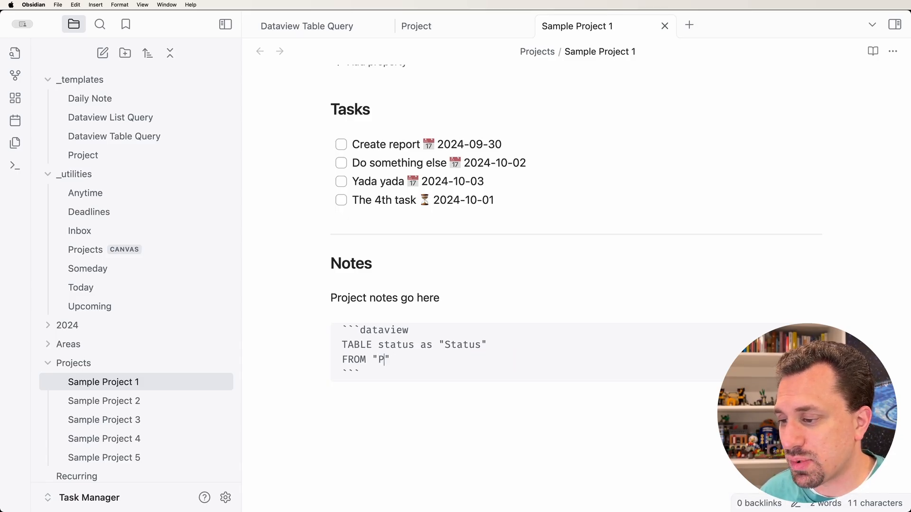
type("rojects")
key("Down")
key("Return")
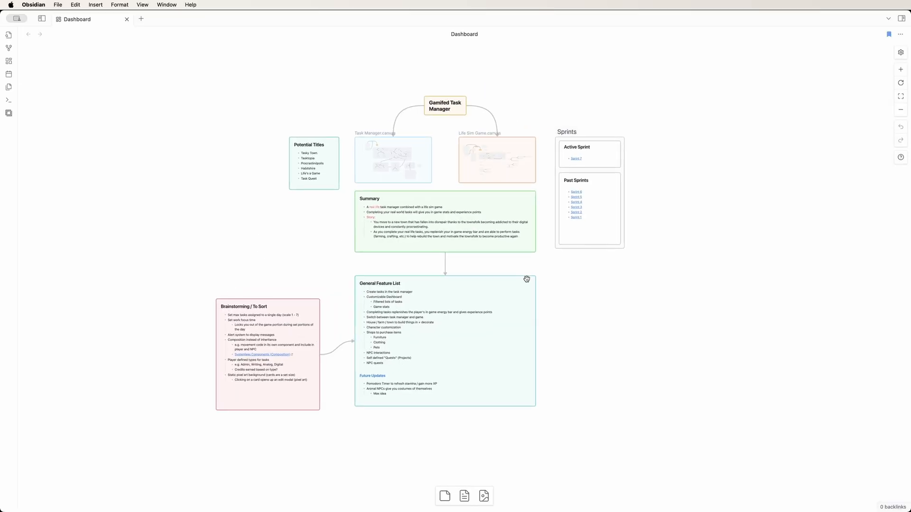
Look over the summary, feature list and sprint cards on the Gamified Task Manager vault's Dashboard canvas
scroll(497, 264, "up", 5)
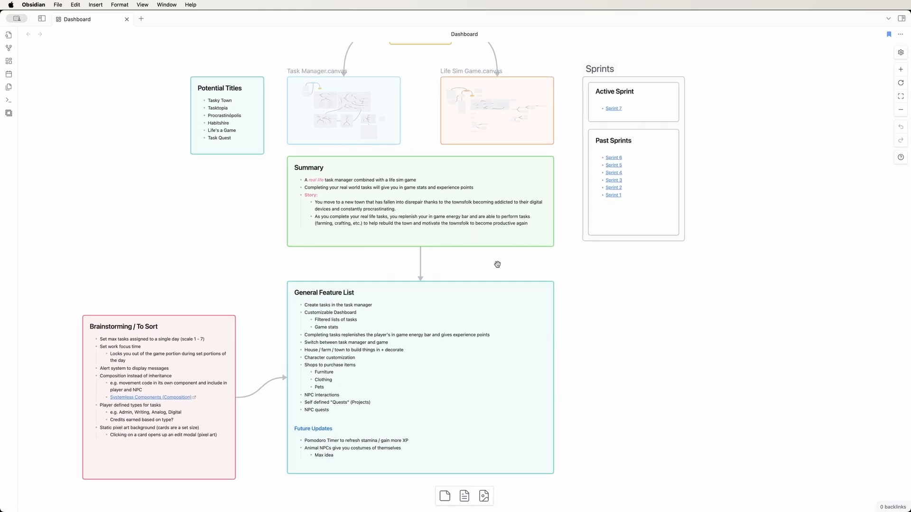
scroll(482, 288, "up", 3)
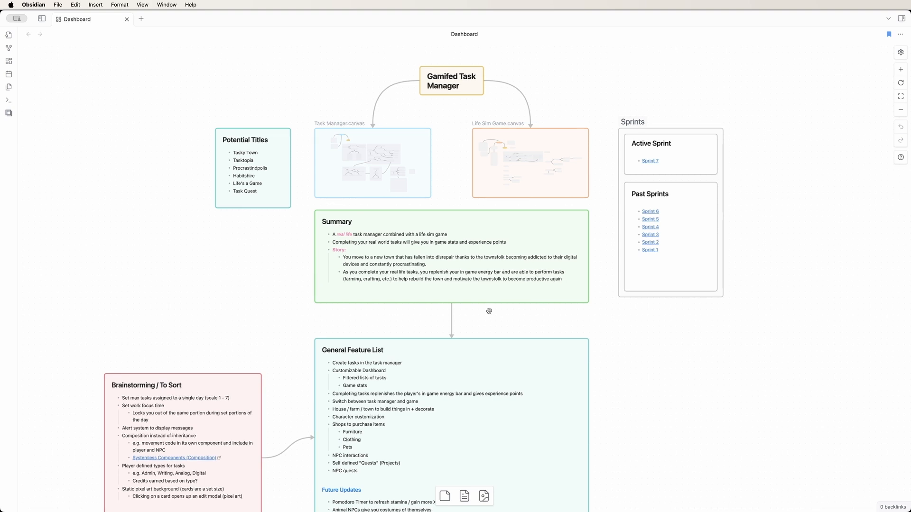
scroll(497, 295, "left", 1)
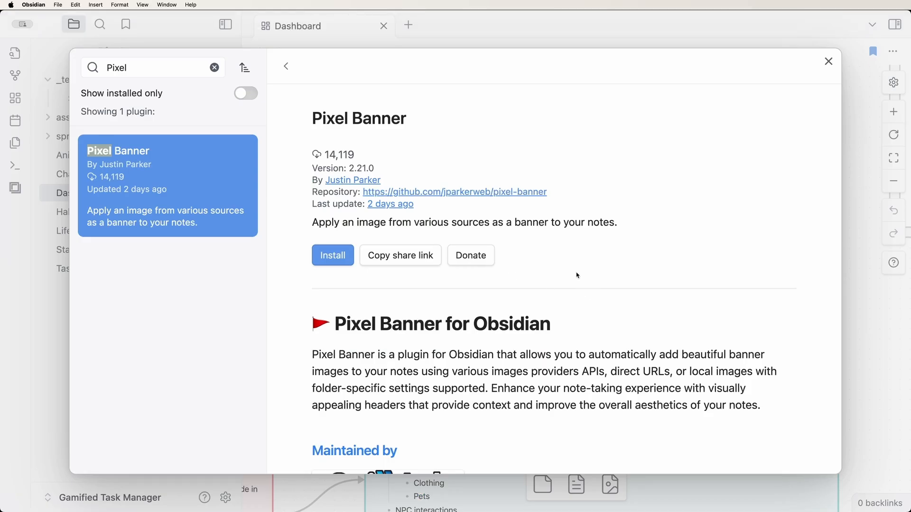
Read the Pixel Banner plugin's description, banner screenshot and highlights
scroll(577, 276, "down", 5)
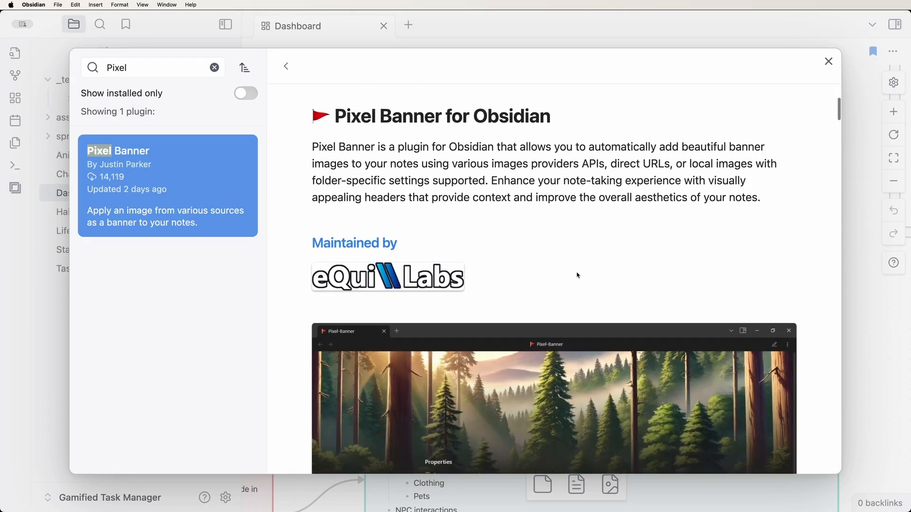
scroll(578, 275, "down", 5)
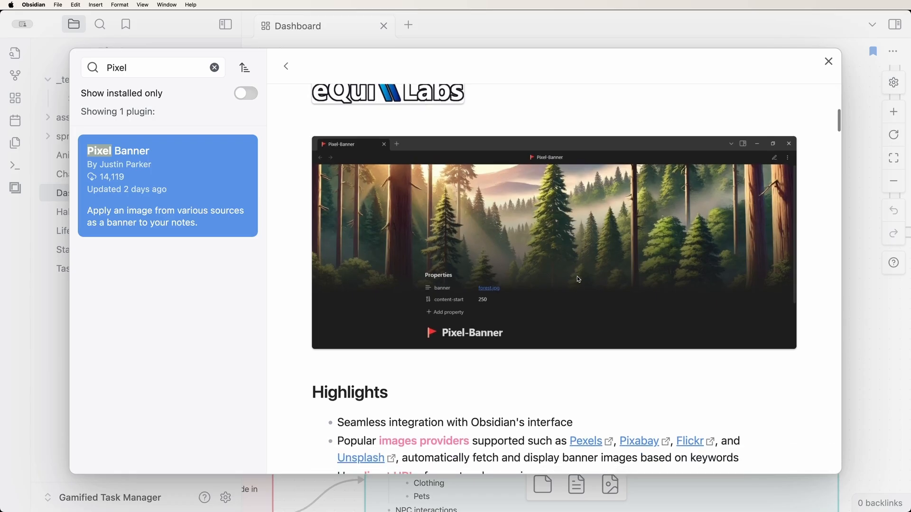
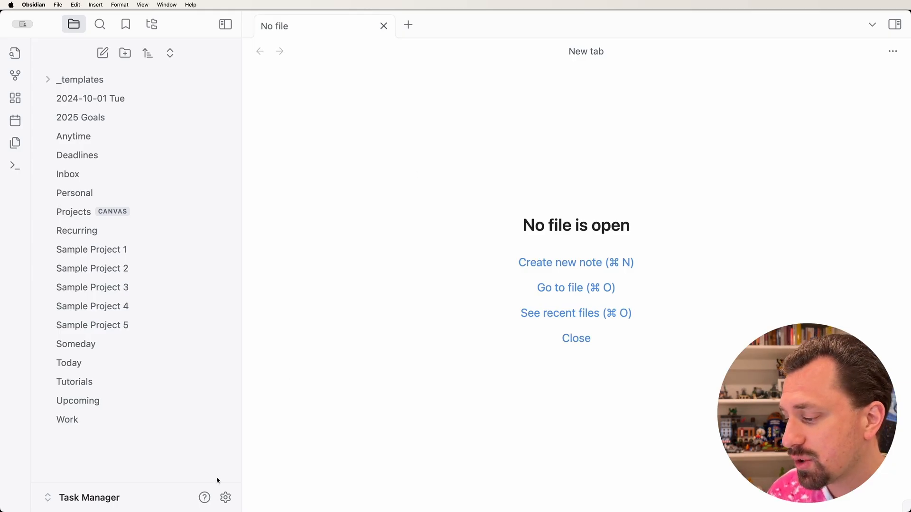
Find the Pixel Banner community plugin, install and enable it, and dismiss its release notes
left_click(225, 497)
left_click(174, 216)
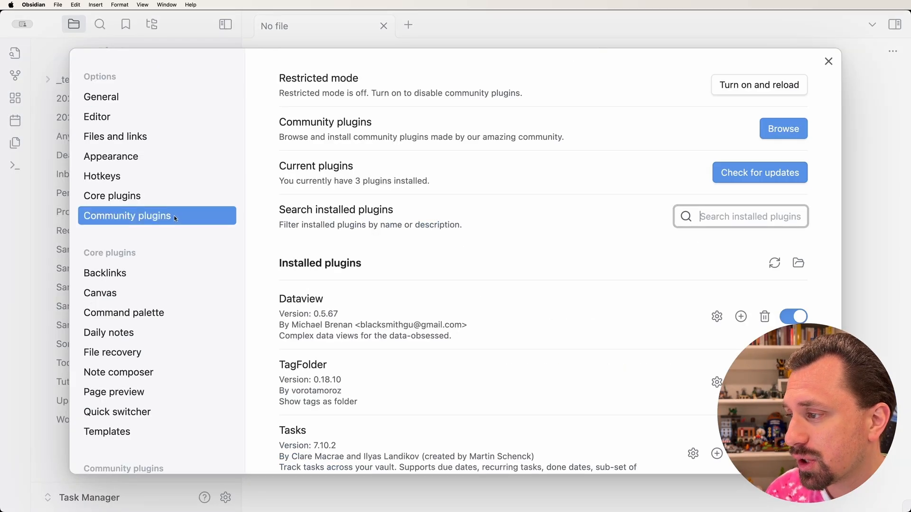
left_click(788, 127)
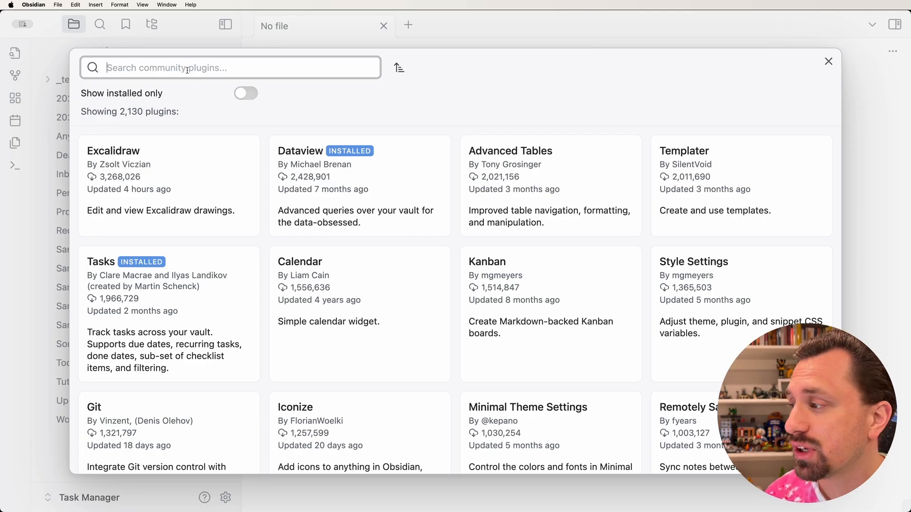
type("Pixel")
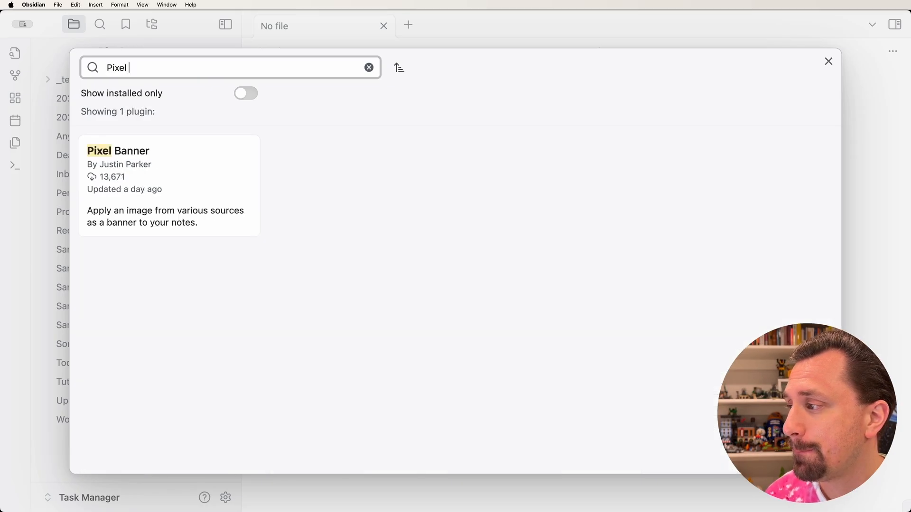
left_click(166, 157)
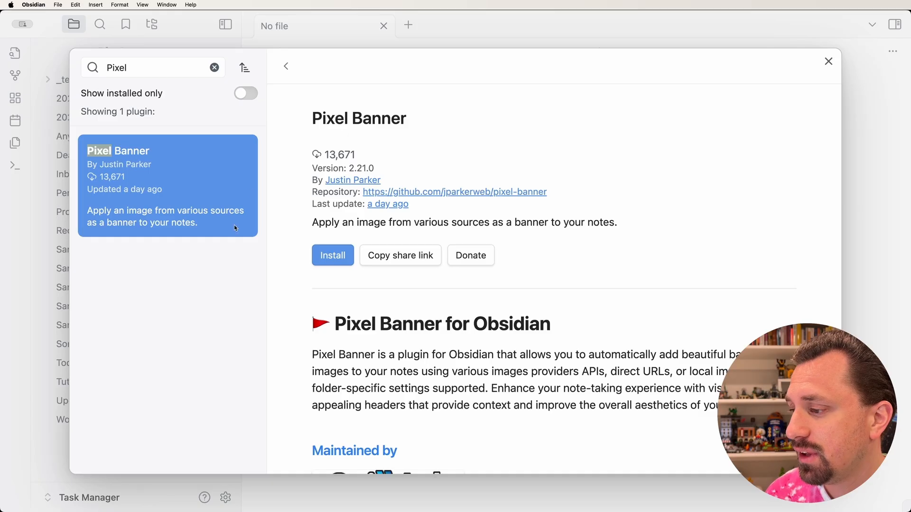
left_click(336, 256)
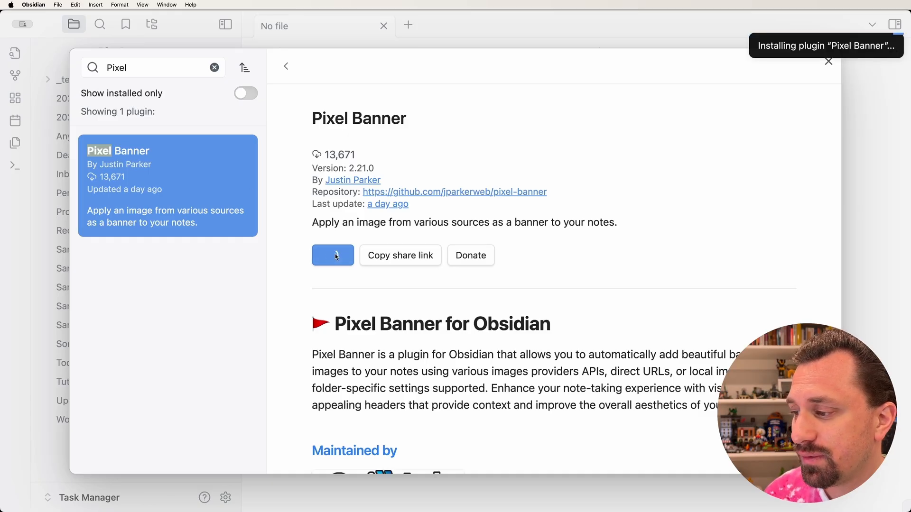
left_click(337, 257)
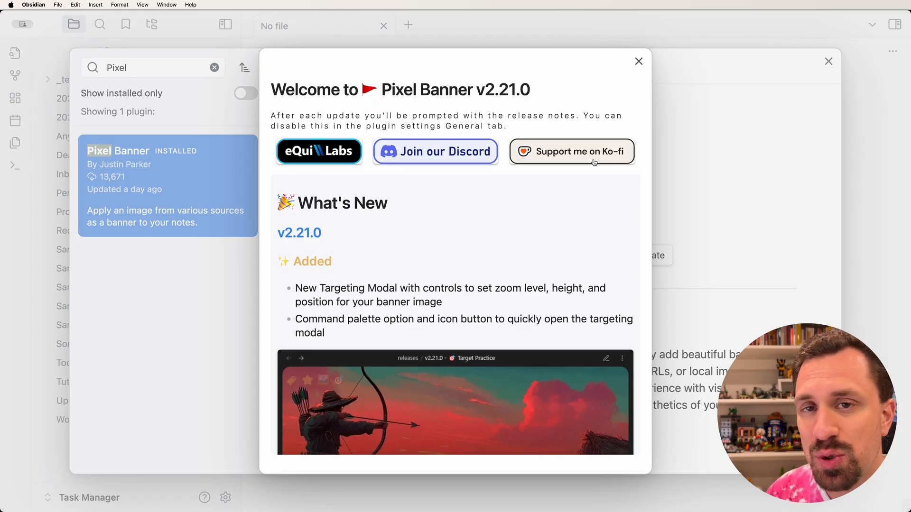
left_click(639, 61)
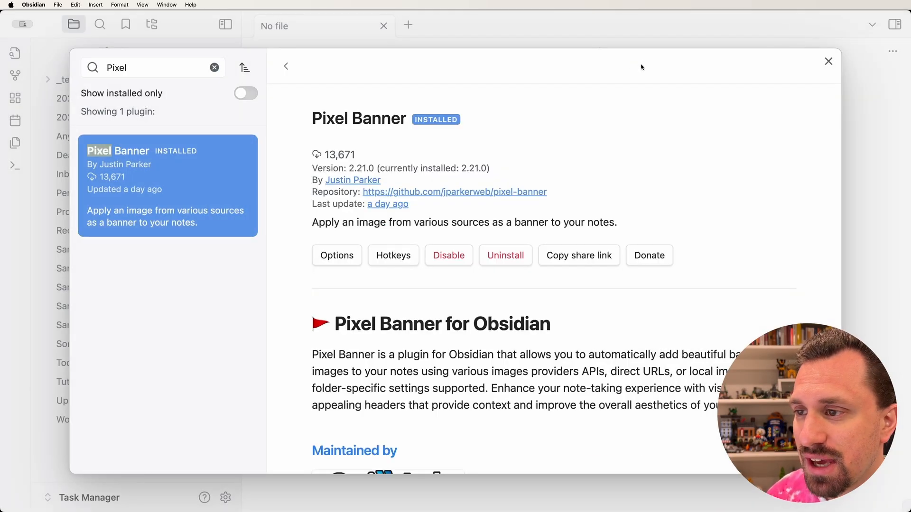
Open the Pixel Banner options and set the default Content Start Position to 400 pixels
left_click(348, 260)
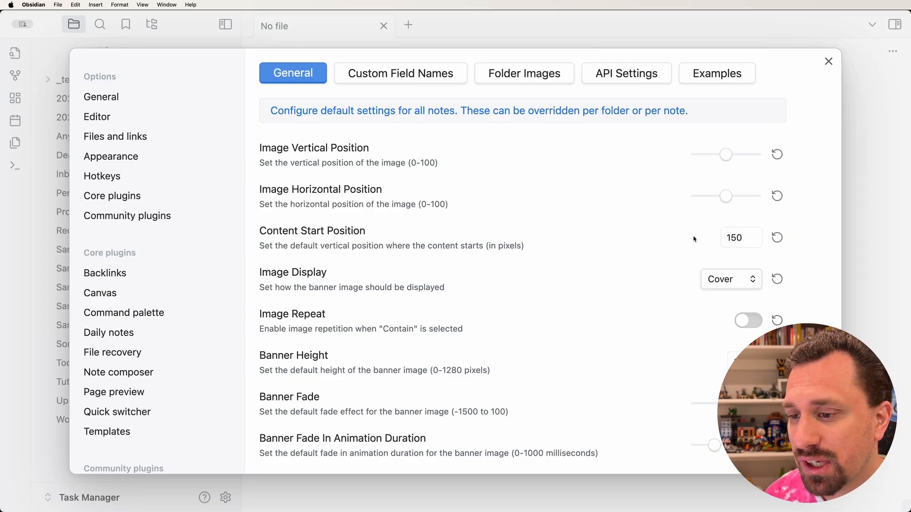
left_click(744, 239)
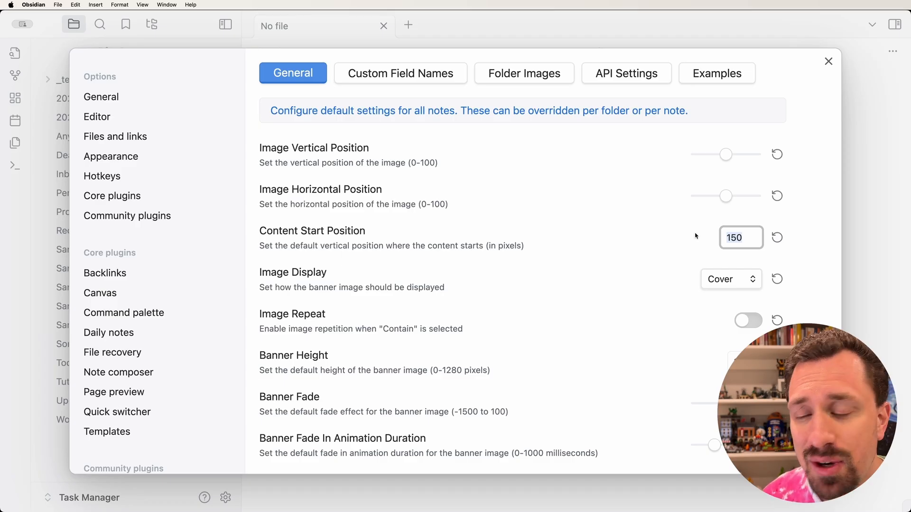
double_click(744, 239)
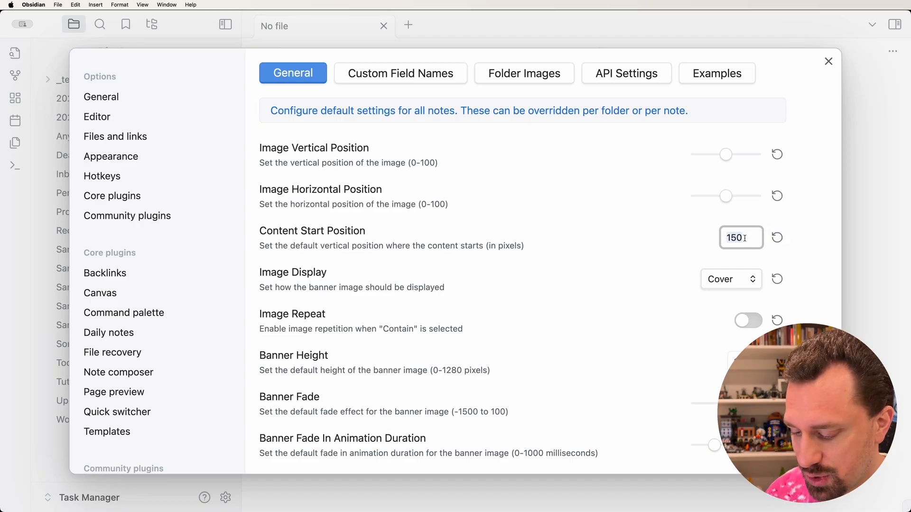
type("400")
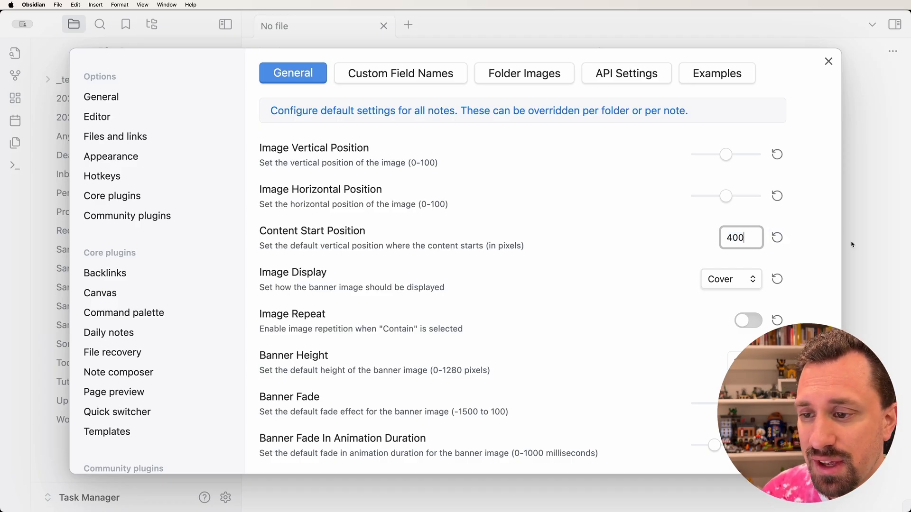
left_click(794, 269)
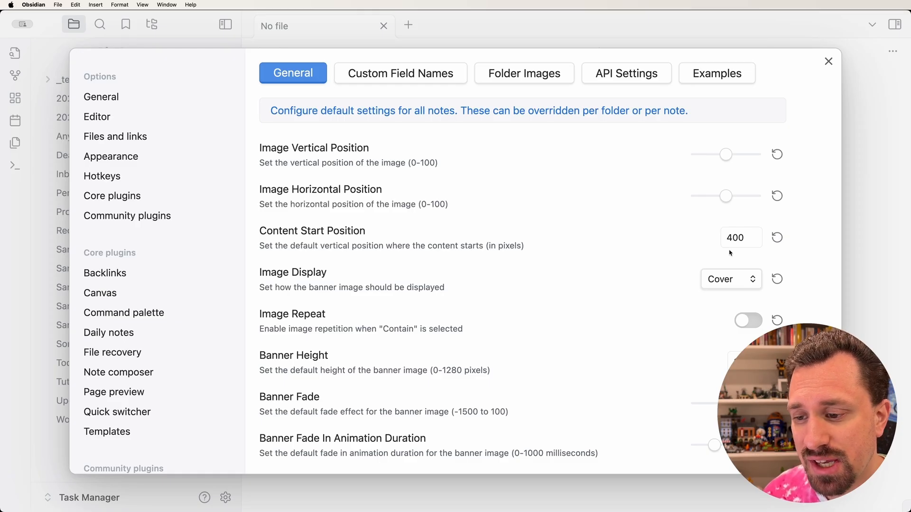
scroll(712, 370, "down", 3)
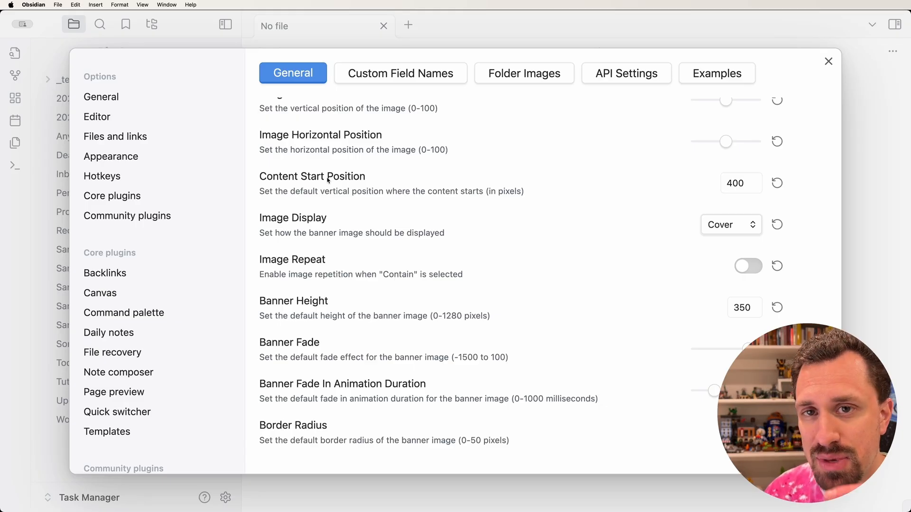
scroll(450, 185, "up", 3)
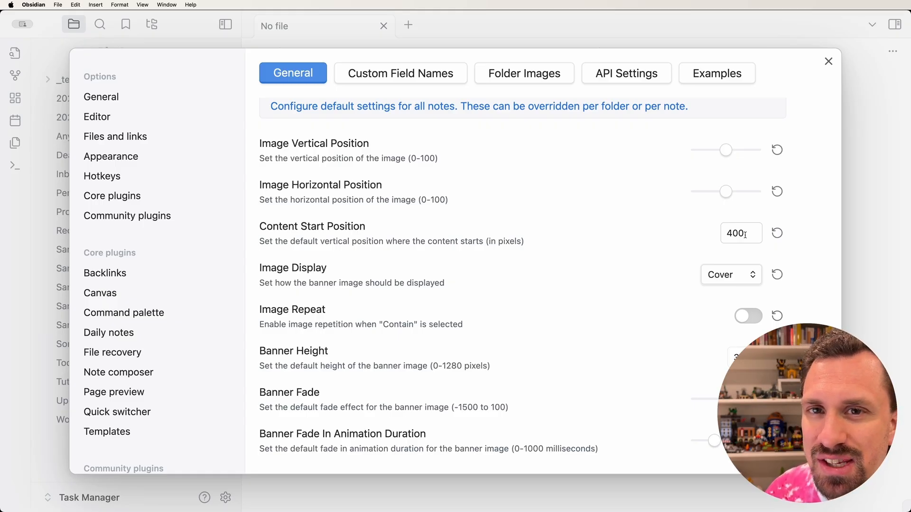
Set Pixel Banner's default Border Radius to 0
scroll(598, 246, "down", 10)
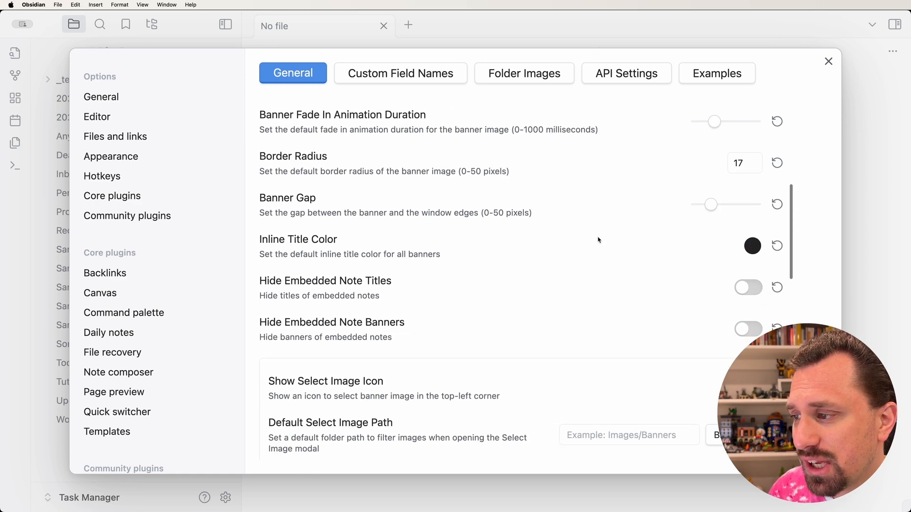
scroll(598, 239, "up", 1)
left_click(746, 191)
left_click_drag(747, 191, 690, 191)
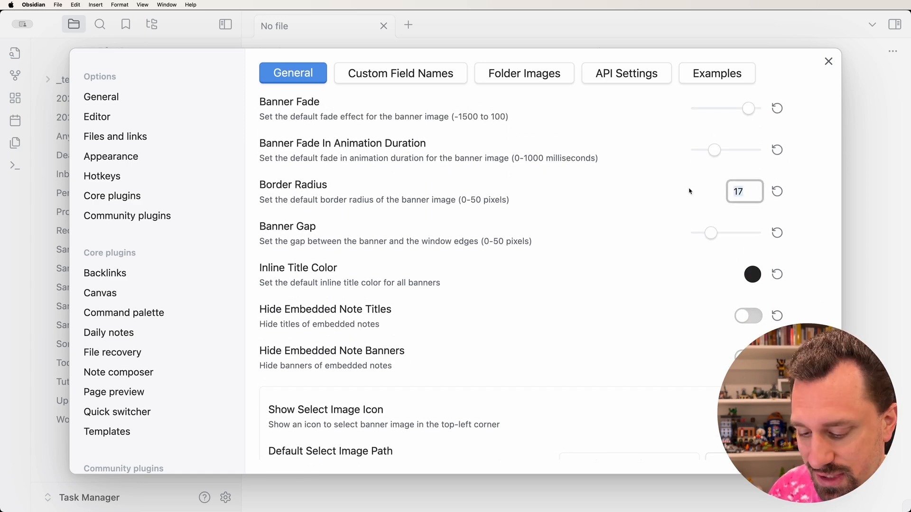
type("0")
left_click(691, 190)
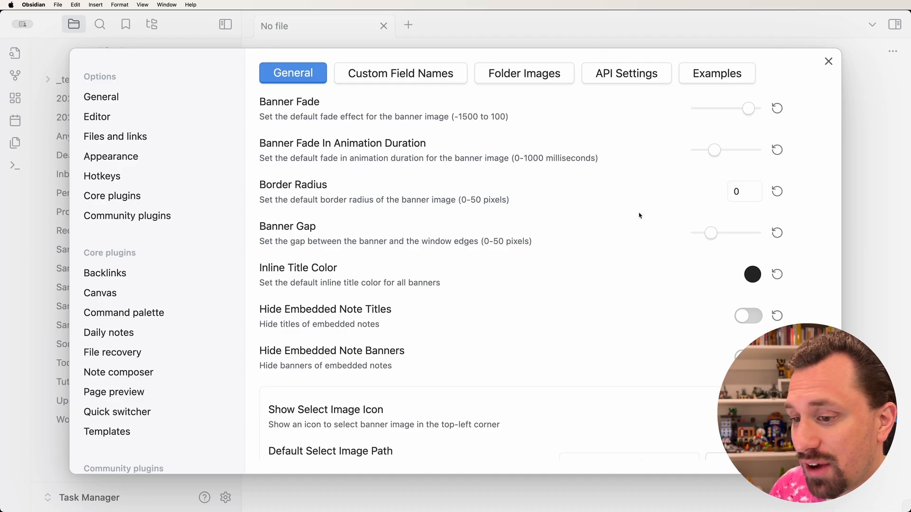
Reduce the Default Banner Icon X Position to its minimum and close the settings
scroll(640, 215, "down", 10)
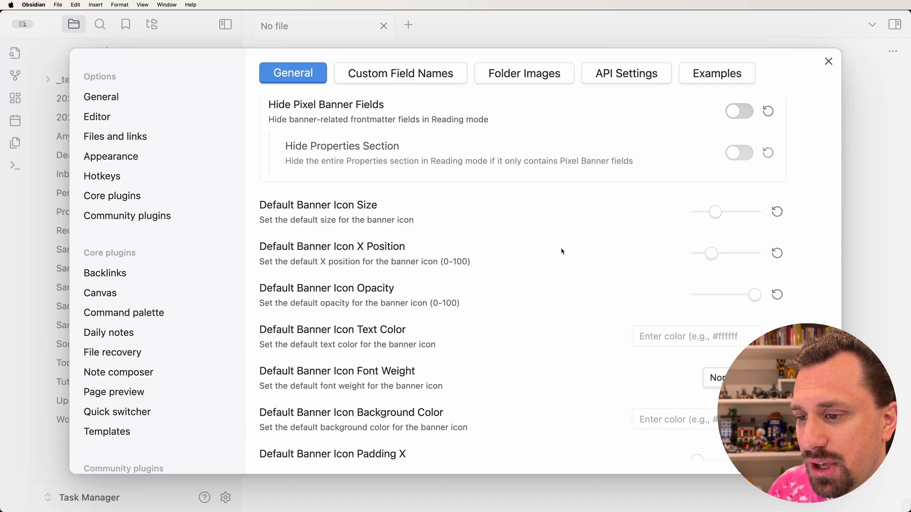
mouse_move(710, 255)
left_click_drag(710, 255, 683, 256)
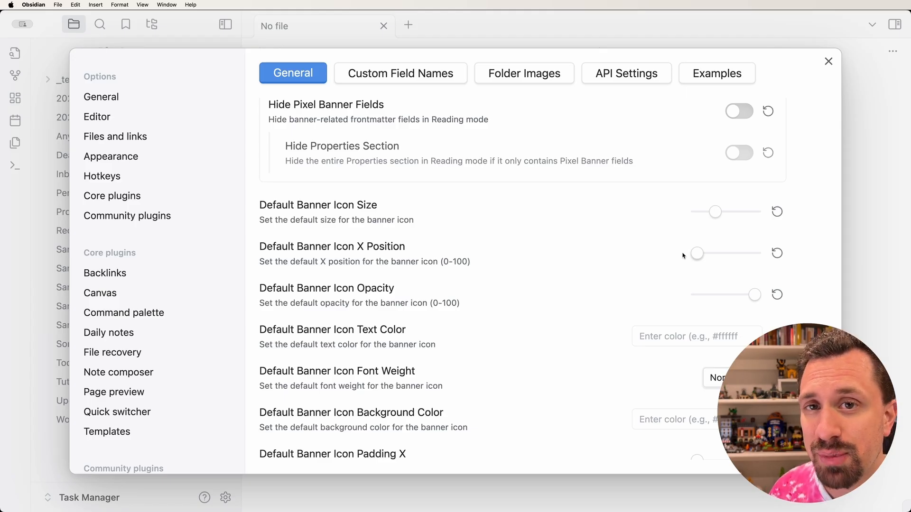
left_click(828, 61)
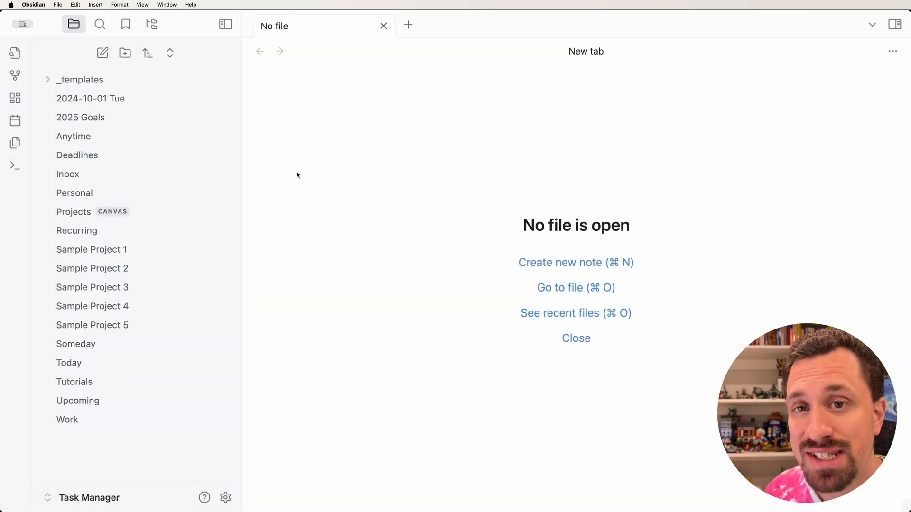
Create a new note titled Dashboard in the Task Manager vault
left_click(102, 53)
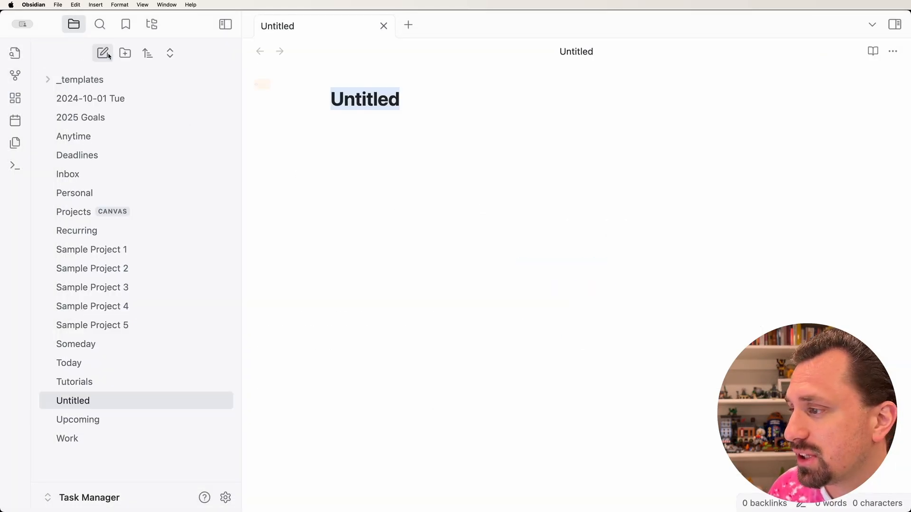
type("Dashboard")
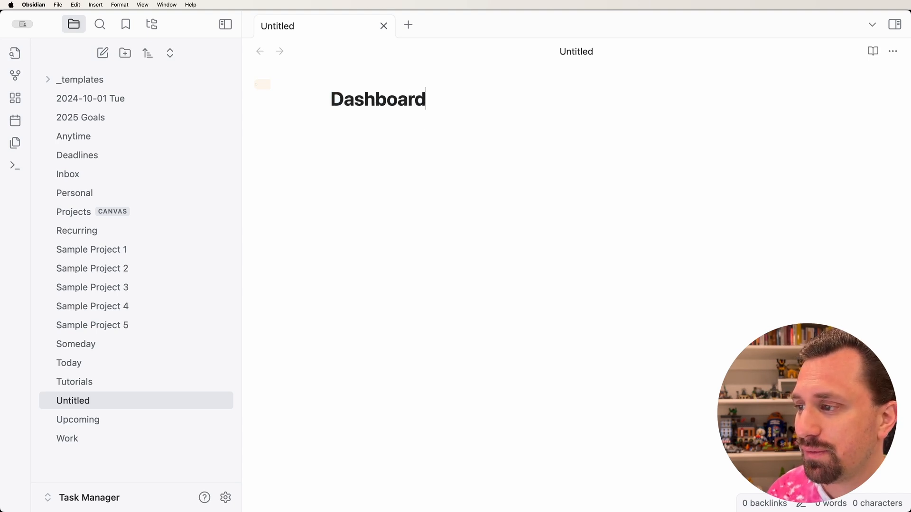
key("Return")
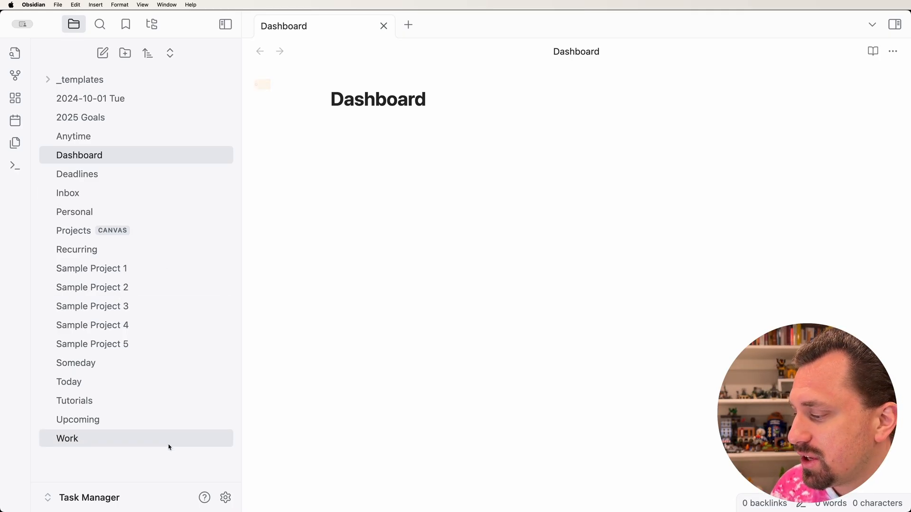
Create a new folder named _extras at the vault's top level
left_click(124, 53)
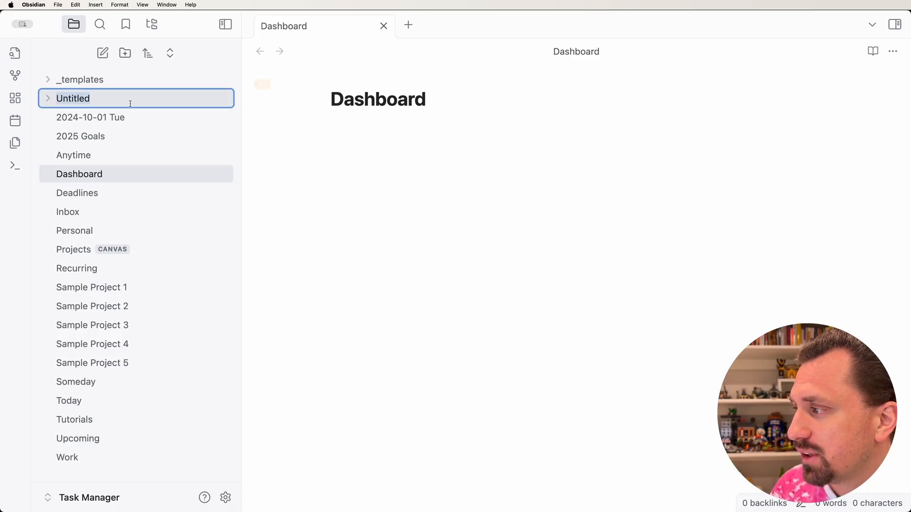
type("_extras")
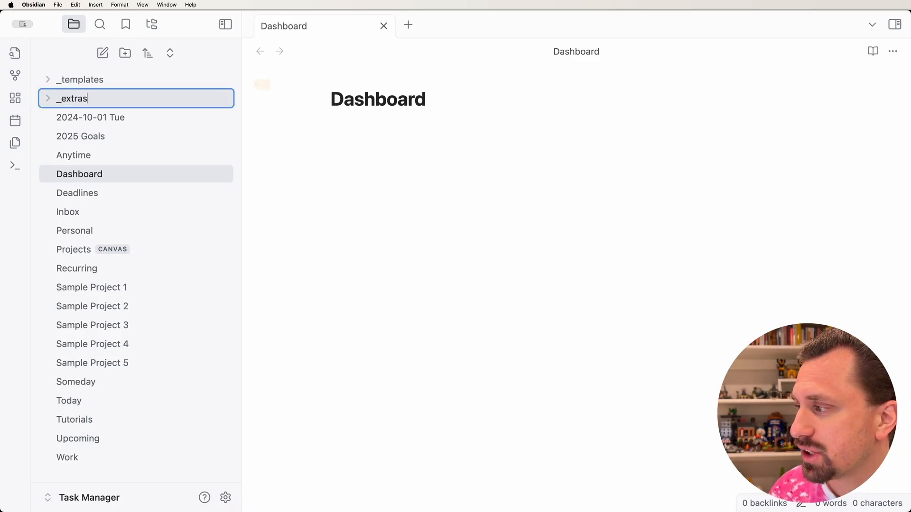
key("Return")
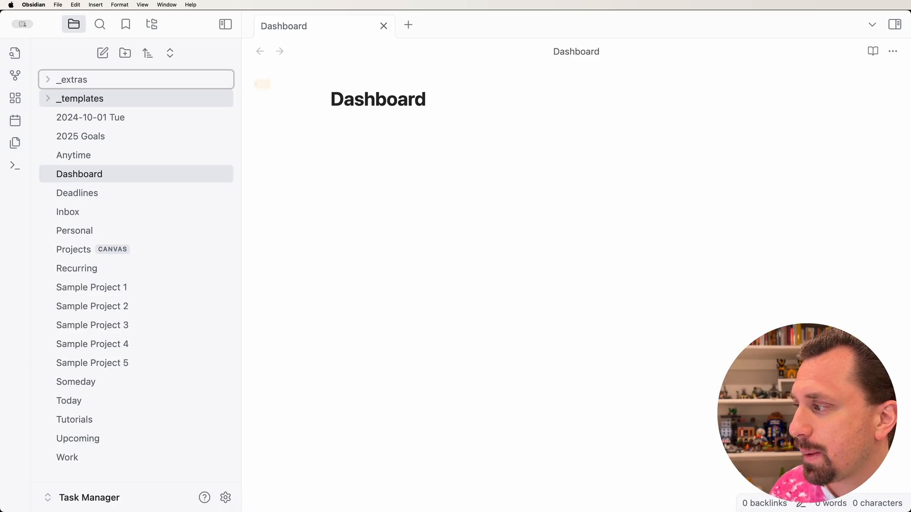
Set the default location for new attachments to a specified folder, with _extras as the attachment folder path, and close the settings
left_click(225, 497)
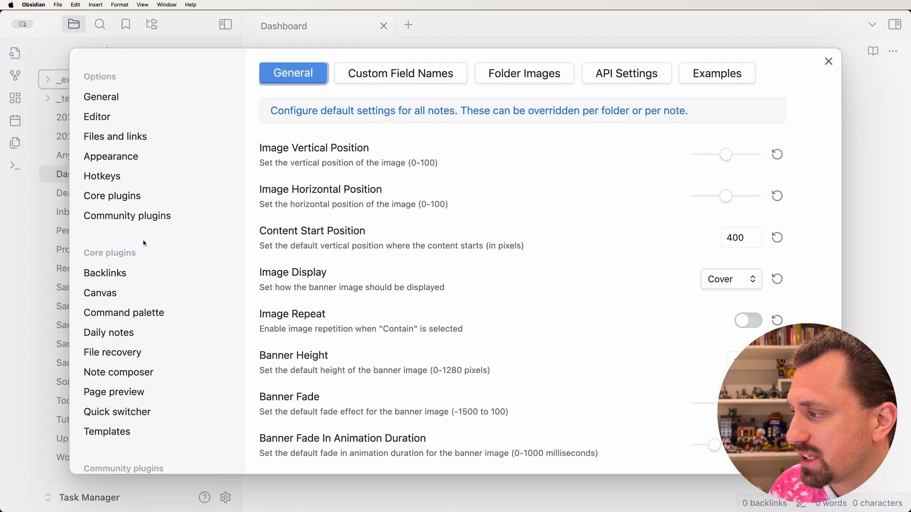
left_click(113, 136)
scroll(374, 257, "down", 5)
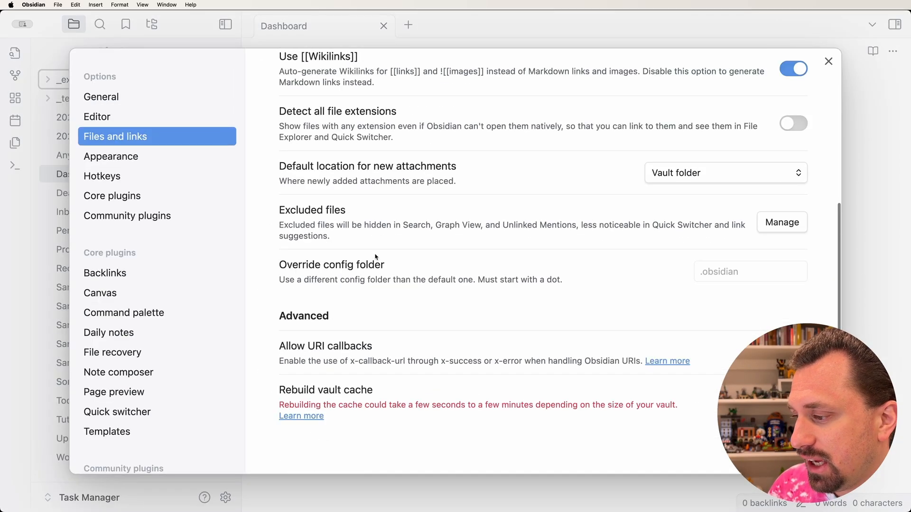
left_click(664, 203)
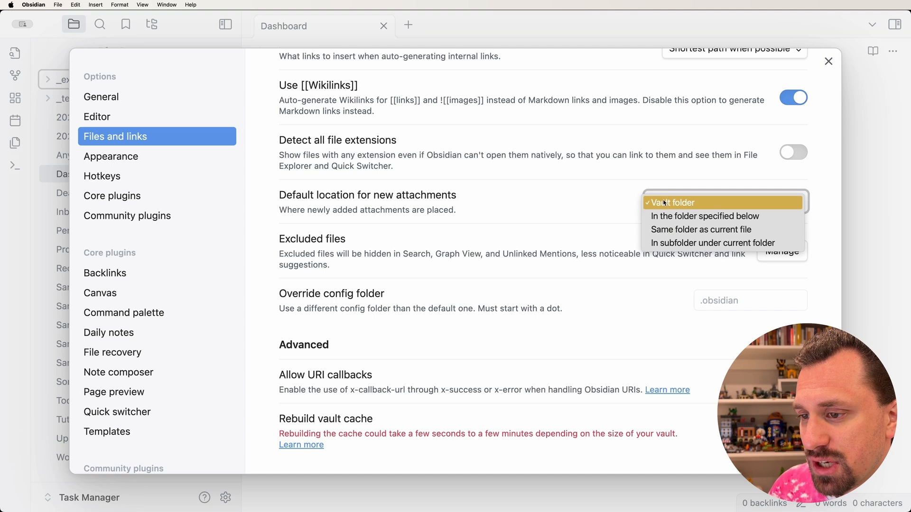
left_click(678, 216)
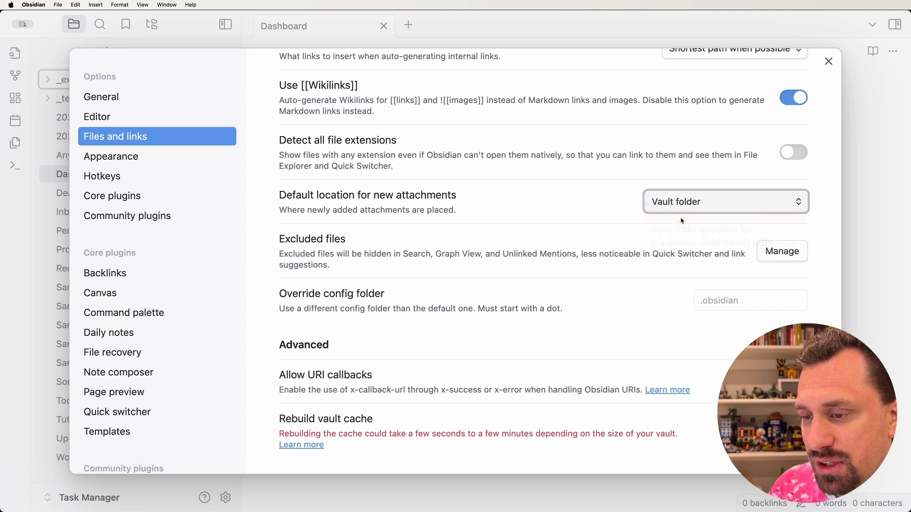
left_click(724, 252)
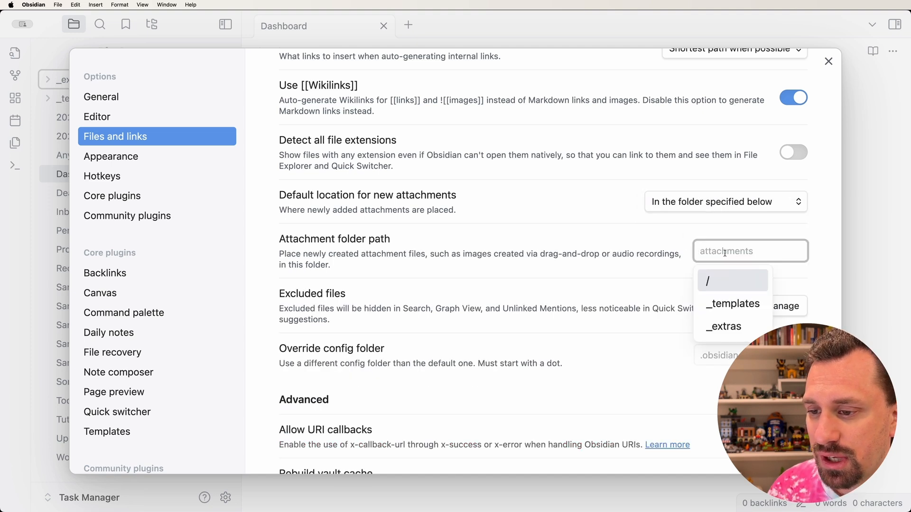
left_click(743, 331)
key("Escape")
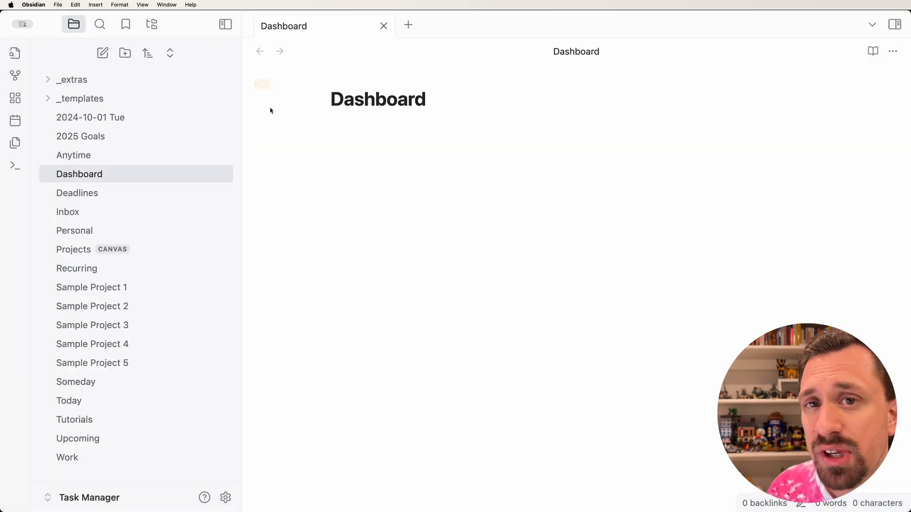
Start adding a banner image to the Dashboard note by uploading the external image IMG_0783.PNG from the Desktop
left_click(226, 25)
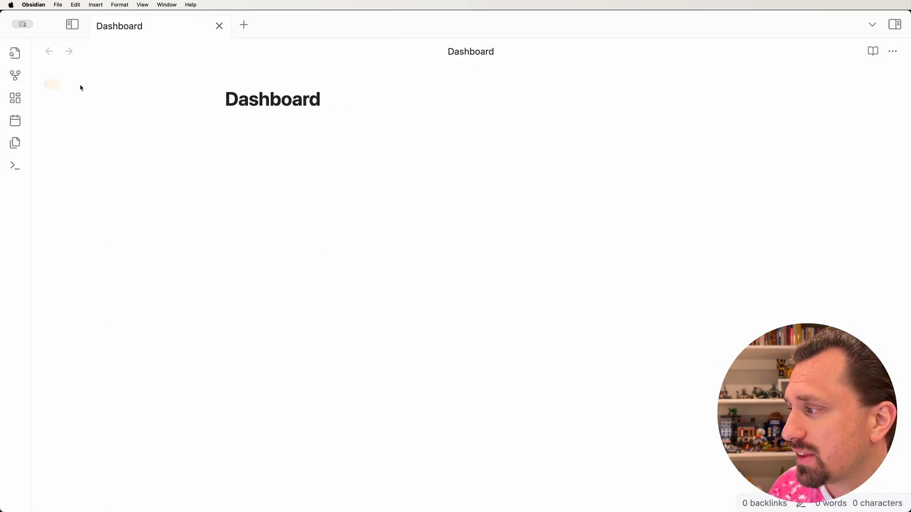
left_click(53, 90)
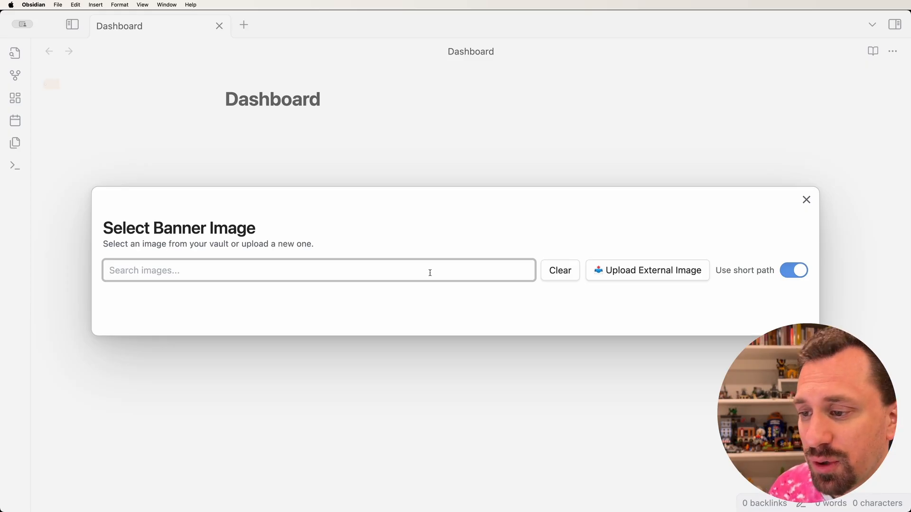
left_click(642, 271)
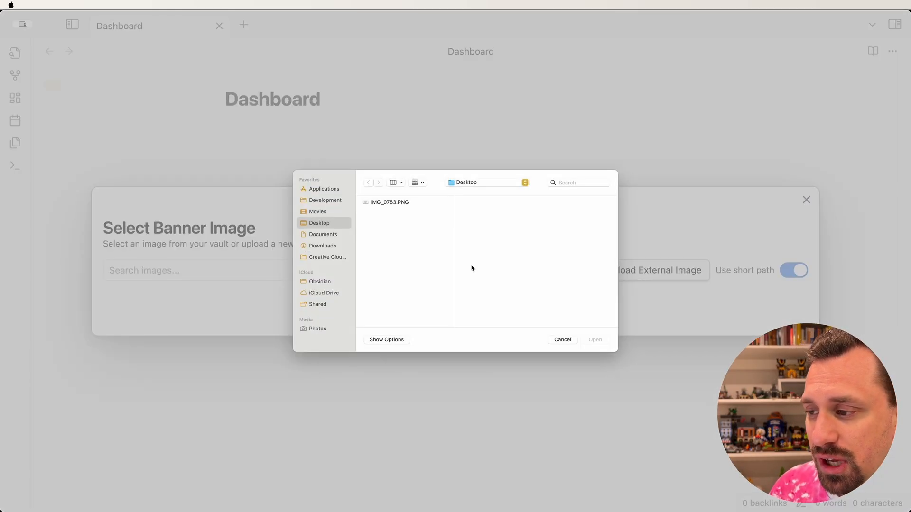
left_click(381, 204)
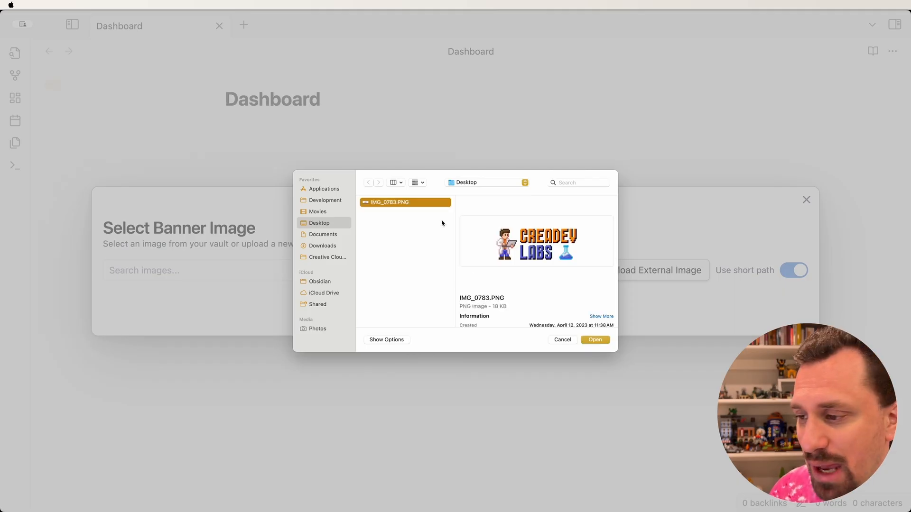
left_click(594, 339)
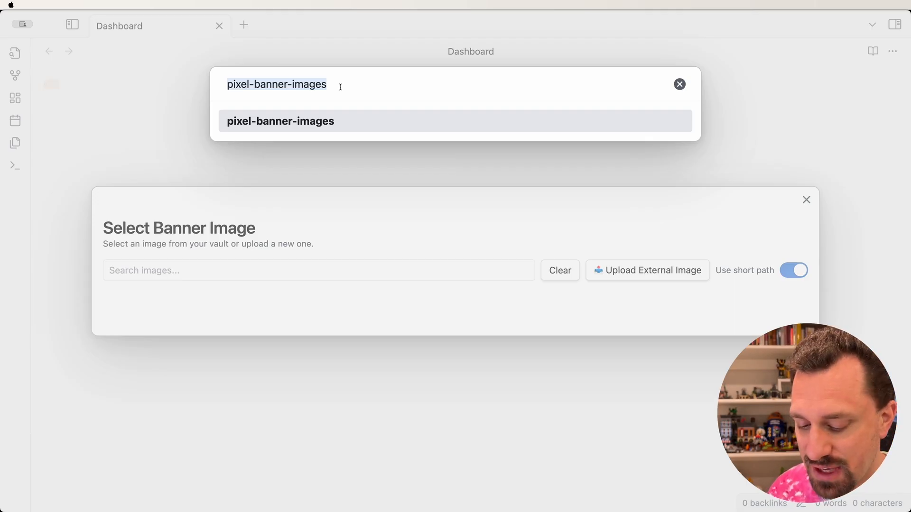
Save the uploaded banner image in the _extras folder as IMG_0783.PNG
key("BackSpace")
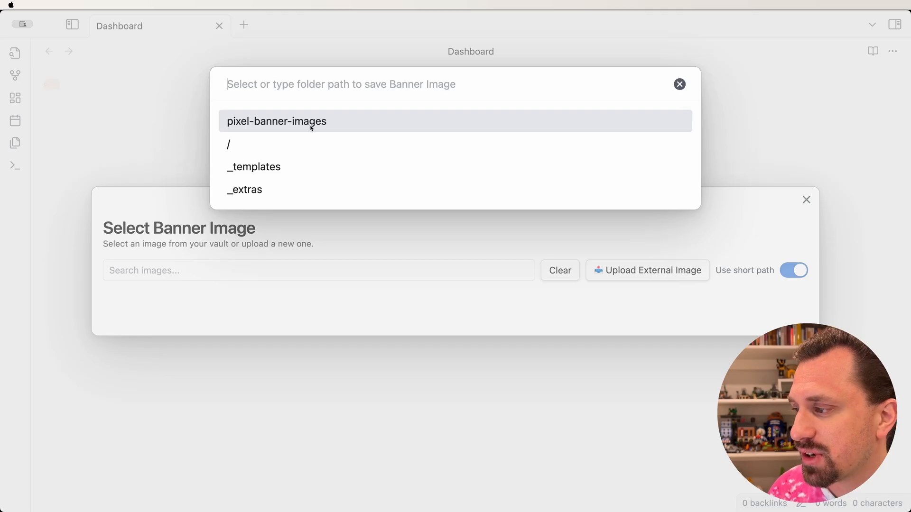
left_click(251, 190)
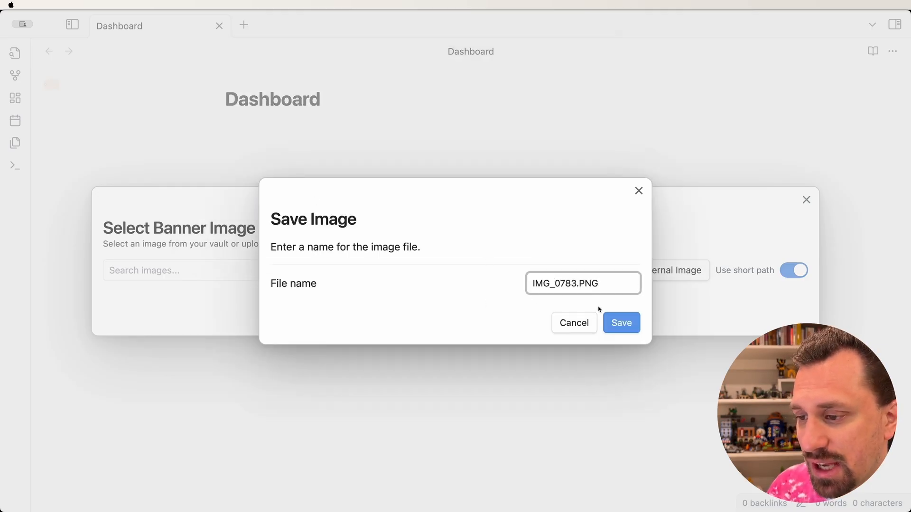
left_click(620, 325)
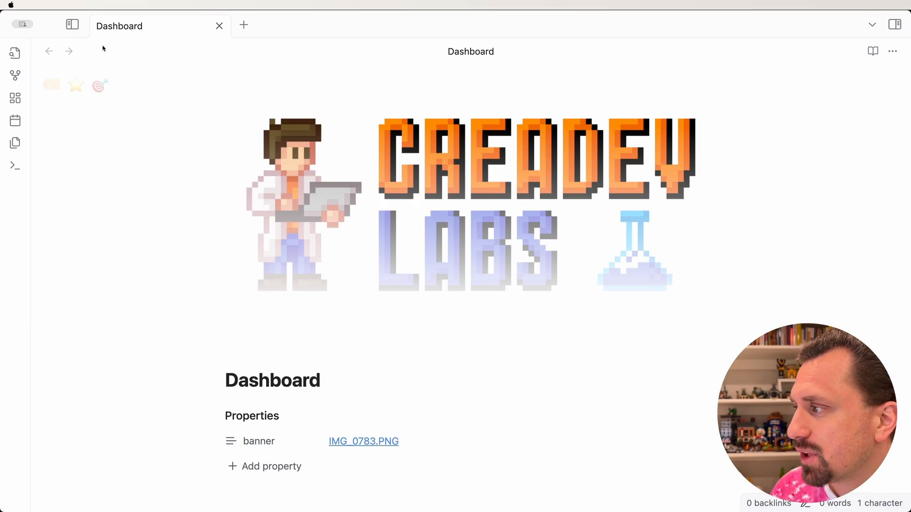
Show the vault's file list again and open the Pixel Banner plugin's general settings
left_click(82, 31)
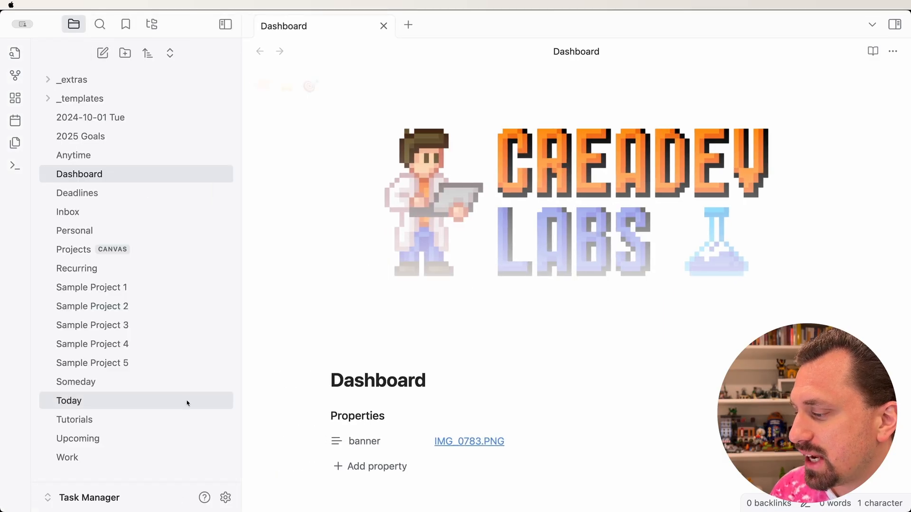
left_click(225, 497)
left_click(122, 412)
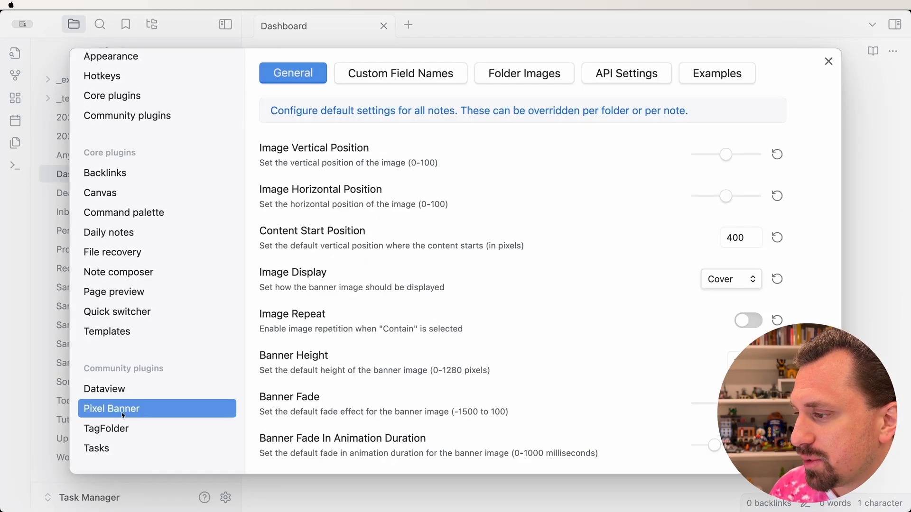
Try the default Banner Fade at 100 and at -55, and reset it to its default value
scroll(469, 327, "down", 5)
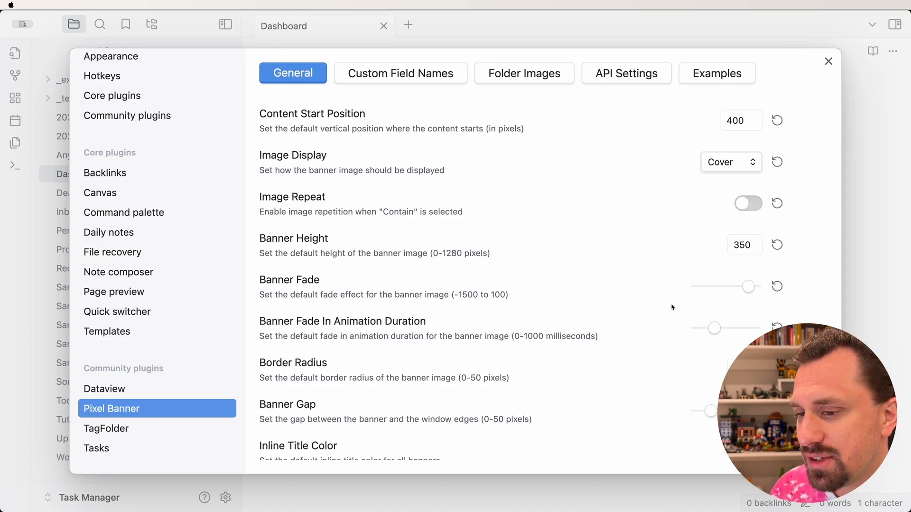
mouse_move(750, 288)
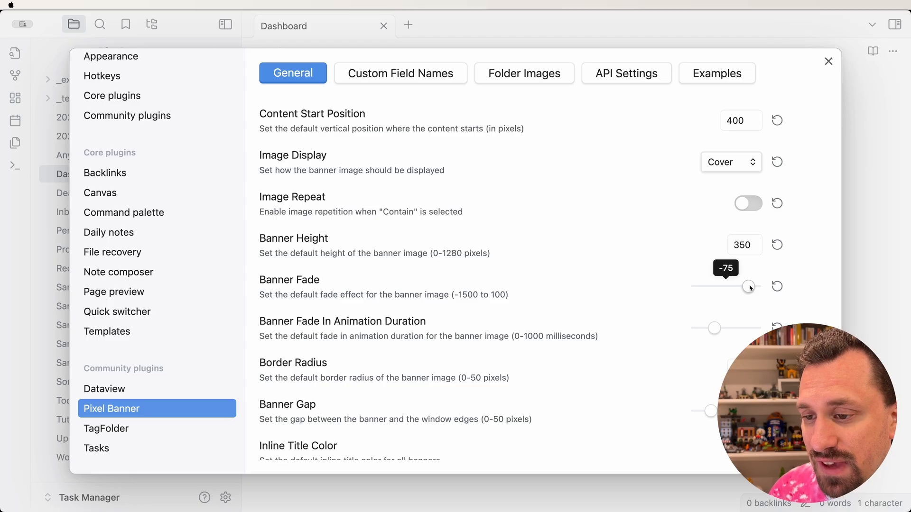
left_click_drag(749, 288, 762, 290)
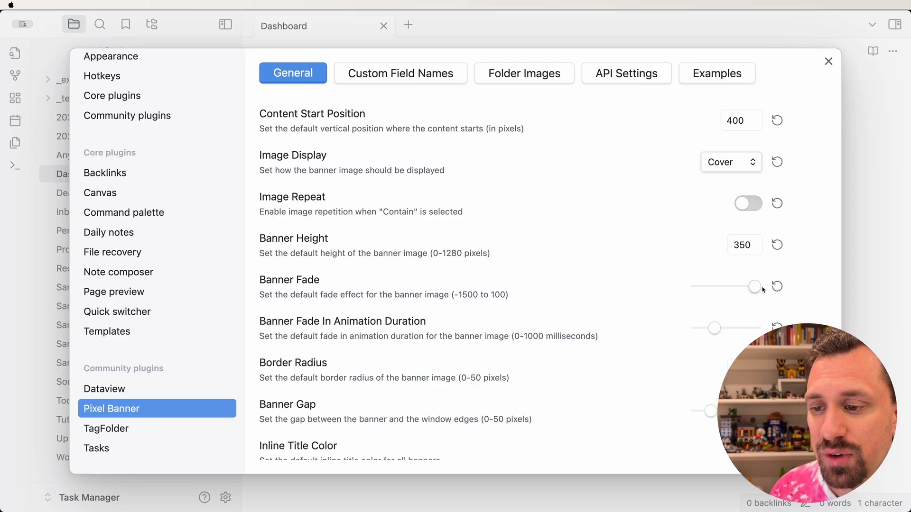
mouse_move(760, 289)
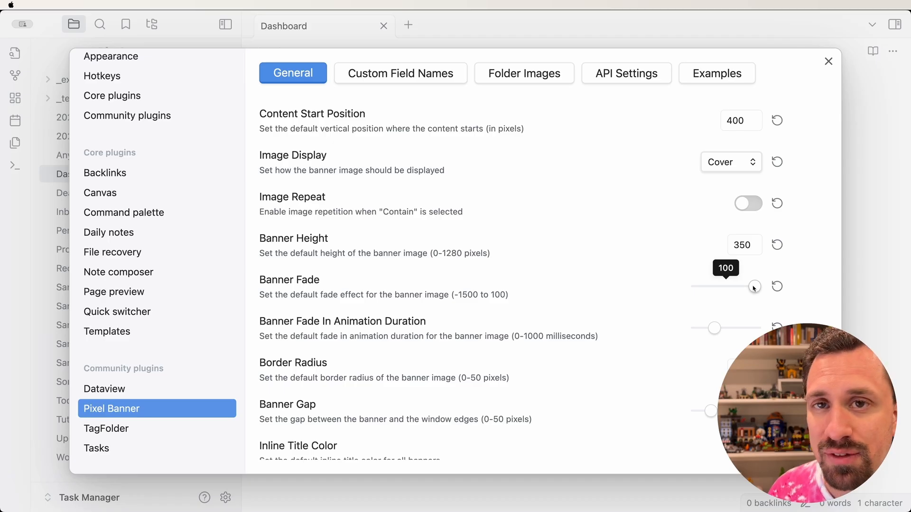
left_click_drag(754, 288, 749, 288)
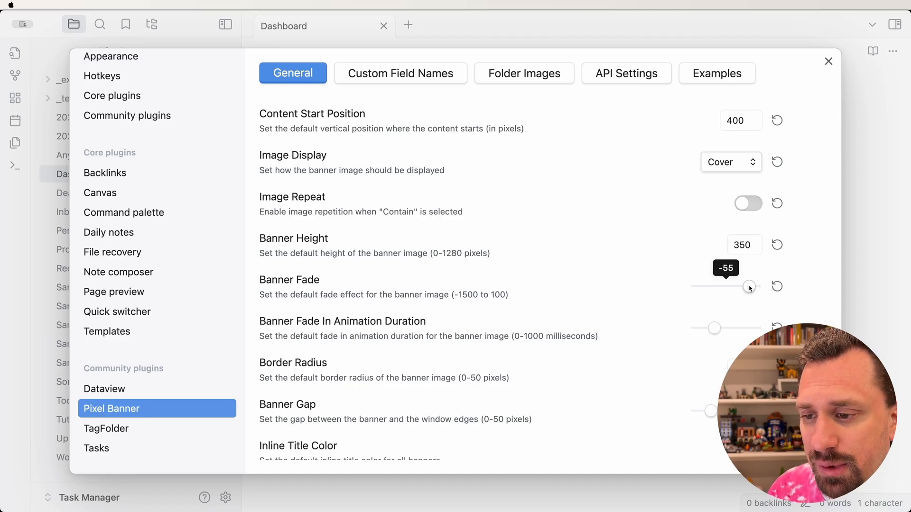
left_click(777, 286)
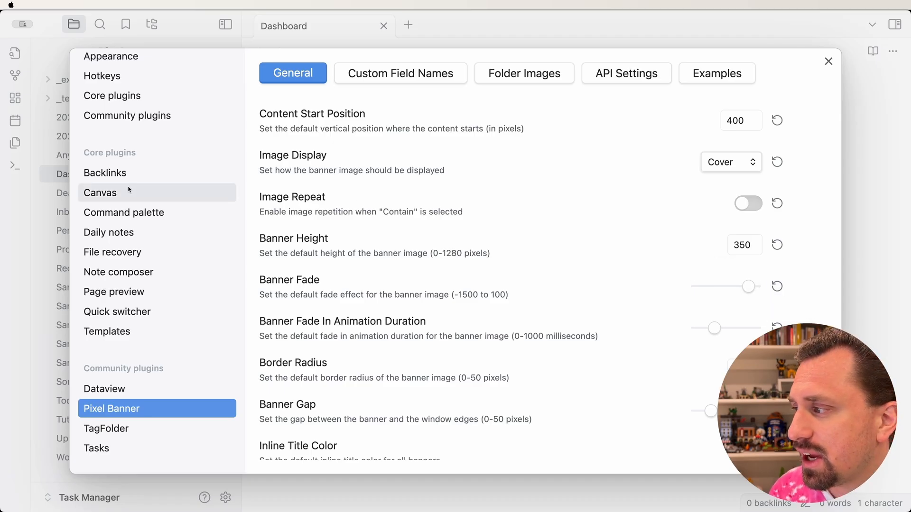
Set the base color scheme to Dark and return to the Dashboard note
scroll(128, 192, "up", 3)
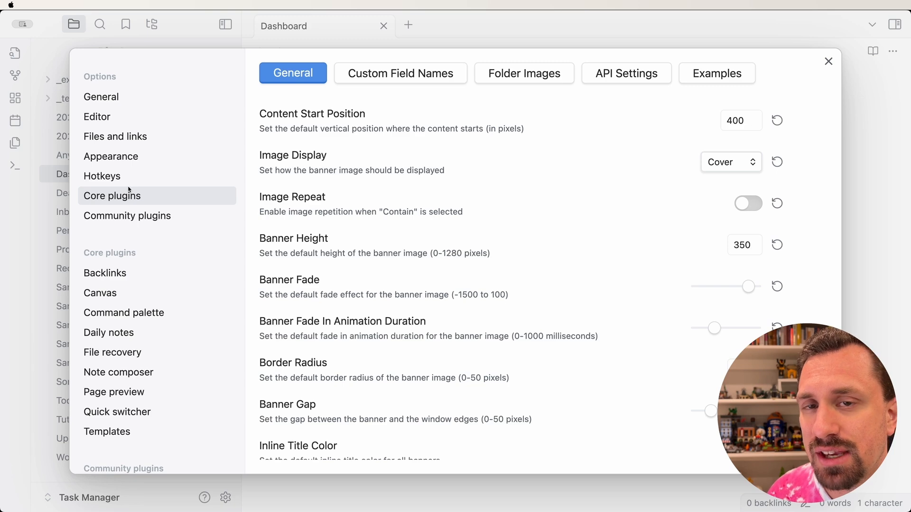
left_click(160, 99)
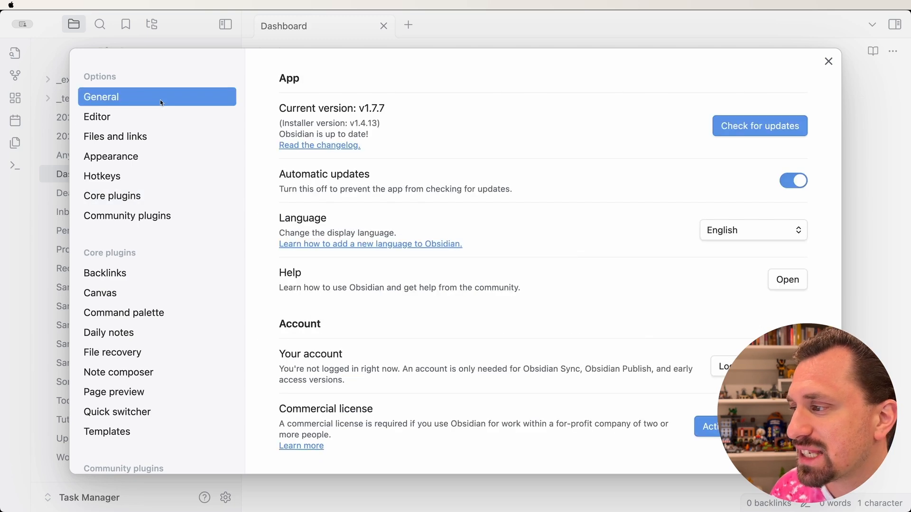
left_click(145, 157)
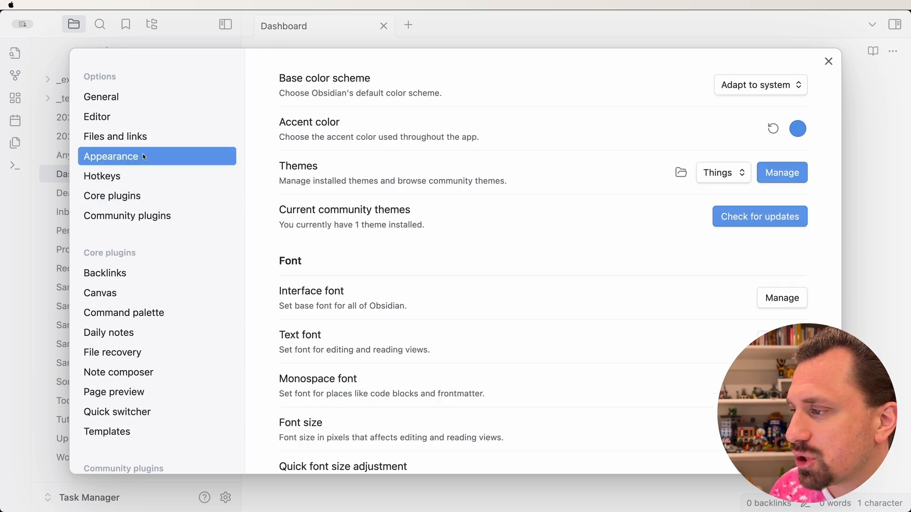
left_click(735, 86)
left_click(737, 57)
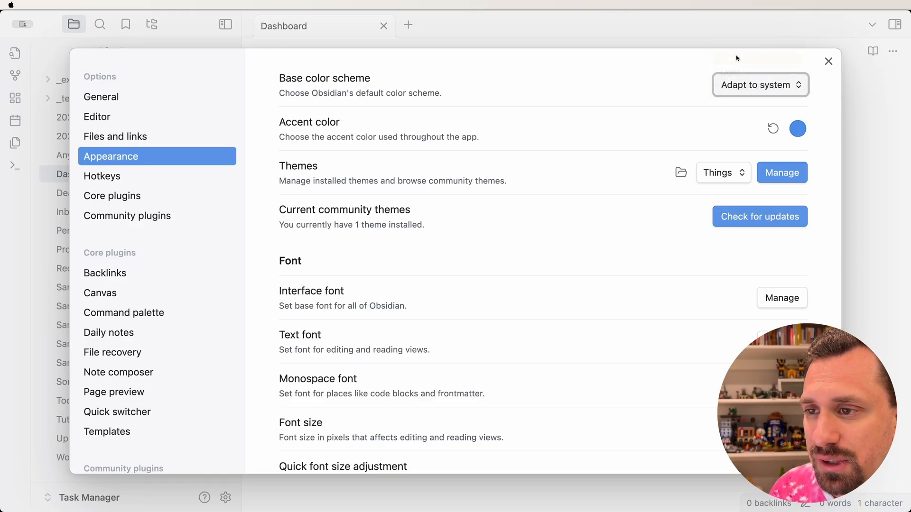
left_click(828, 62)
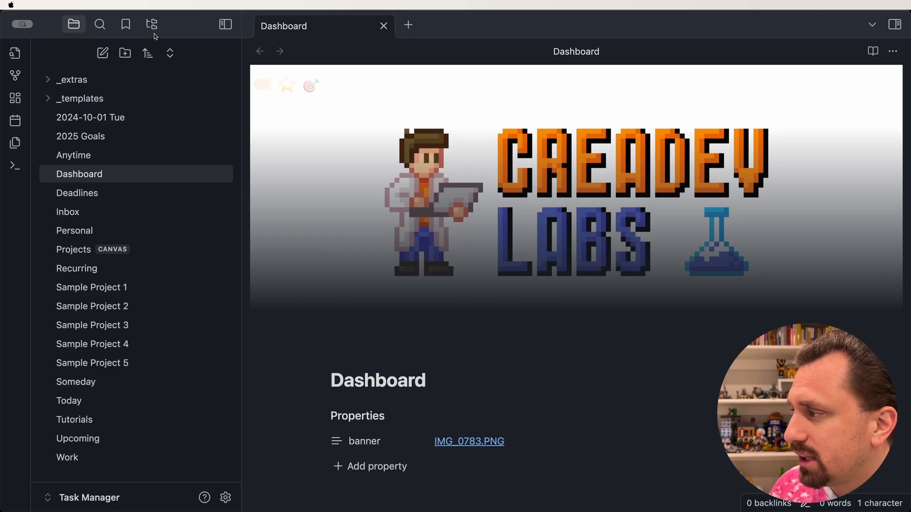
Set Pixel Banner's default Banner Fade to its maximum of 100 and return to the Dashboard note
left_click(225, 498)
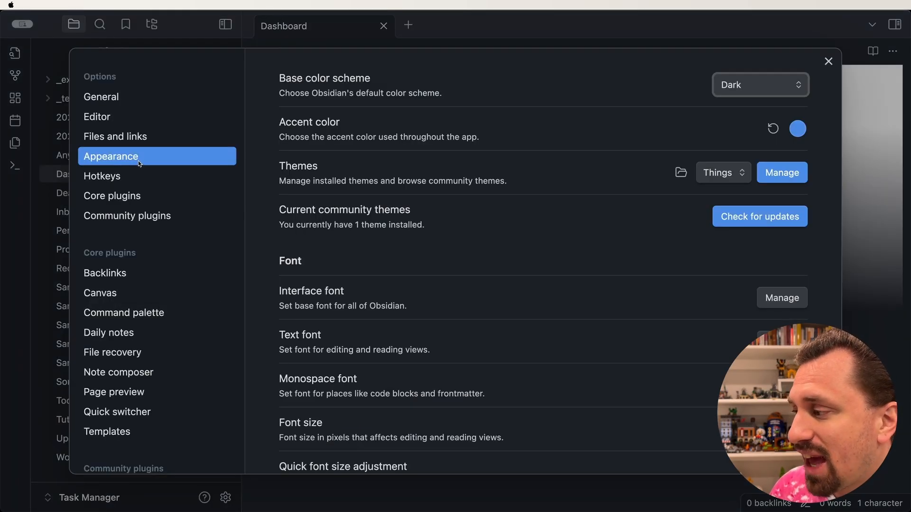
scroll(161, 422, "down", 3)
left_click(154, 416)
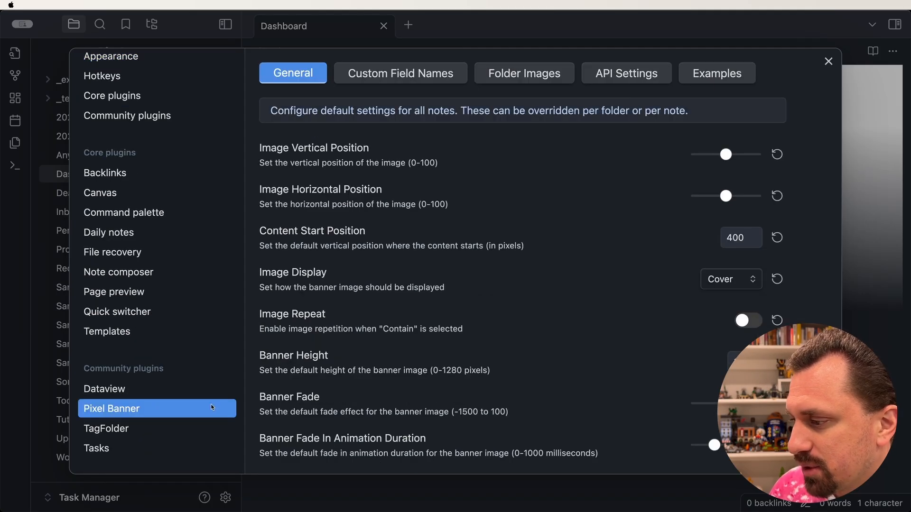
scroll(522, 237, "down", 5)
left_click_drag(748, 216, 851, 220)
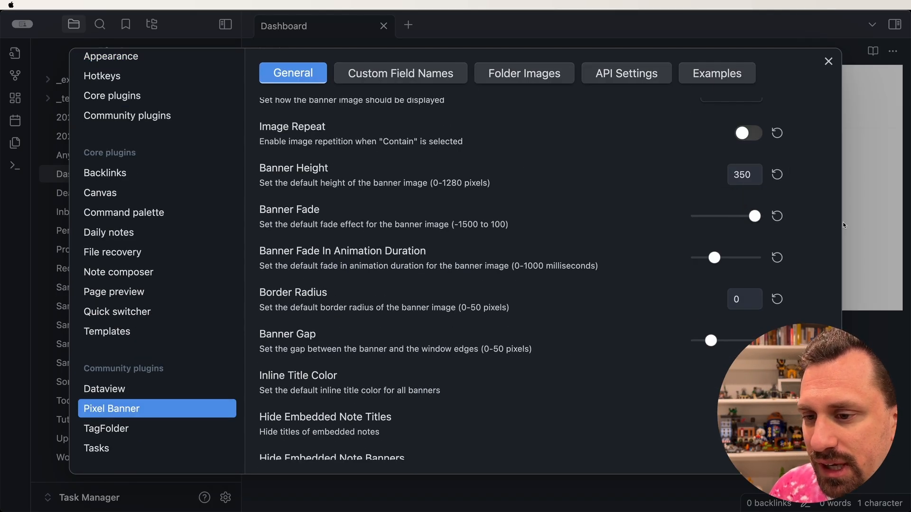
left_click(828, 61)
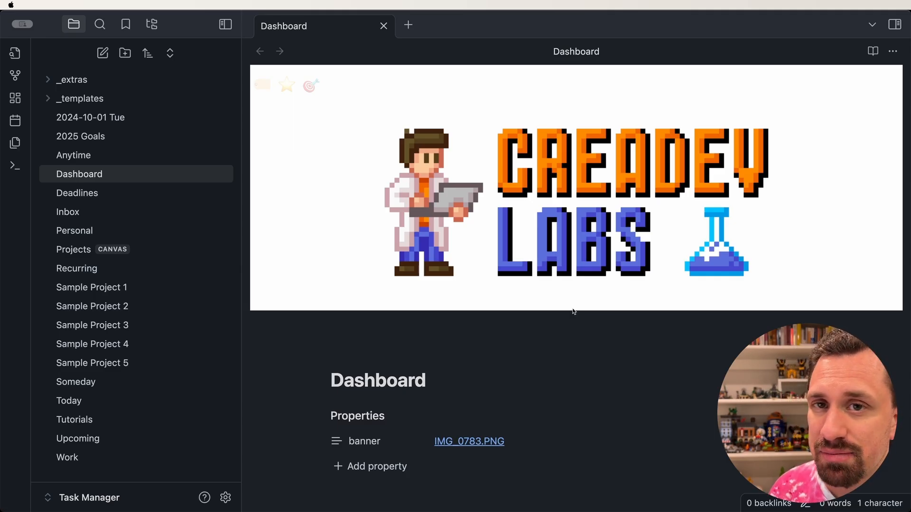
Add the grinning face with big eyes emoji as the Dashboard note's banner icon
scroll(574, 311, "down", 3)
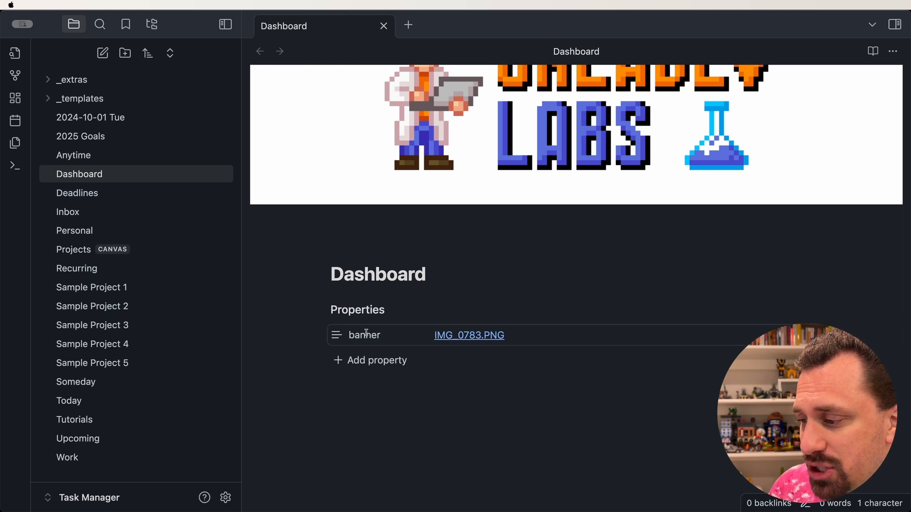
scroll(382, 296, "up", 3)
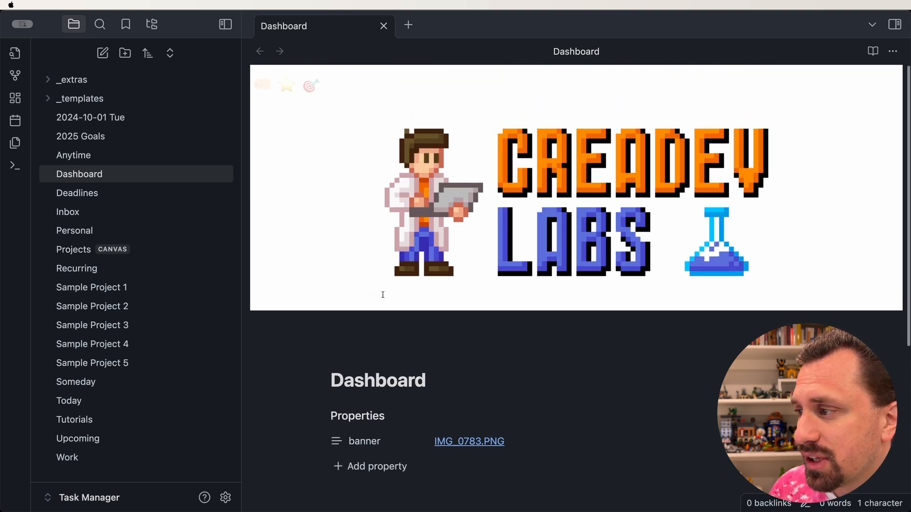
left_click(288, 89)
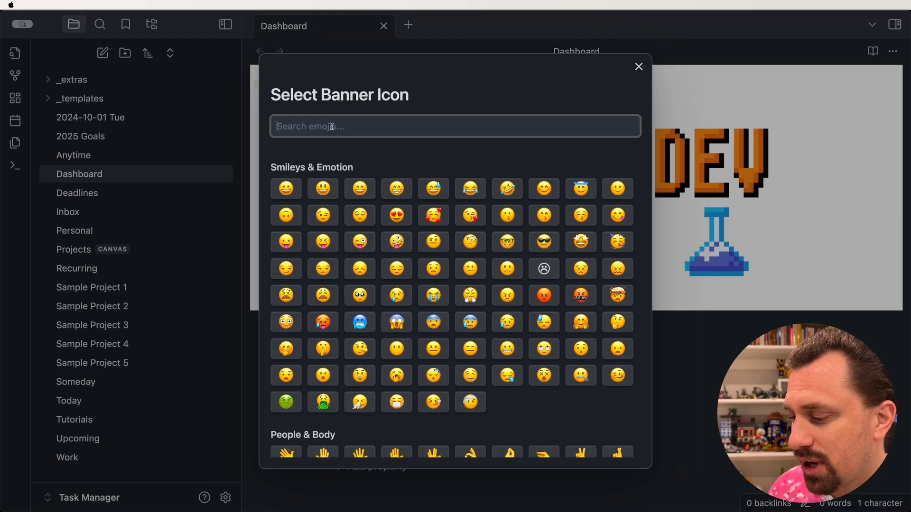
left_click(324, 192)
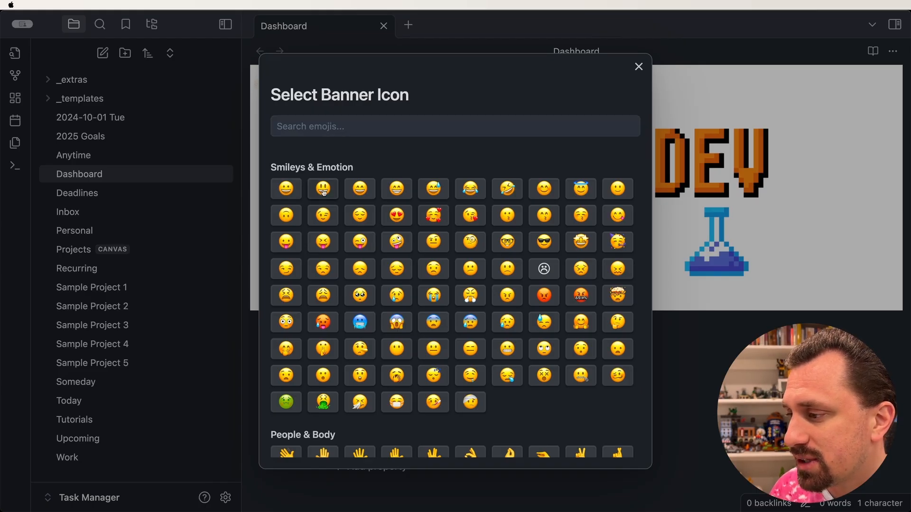
Examine the Dashboard note's banner, icon and properties with the file sidebar collapsed, and restore the sidebar
left_click(225, 24)
scroll(297, 285, "down", 4)
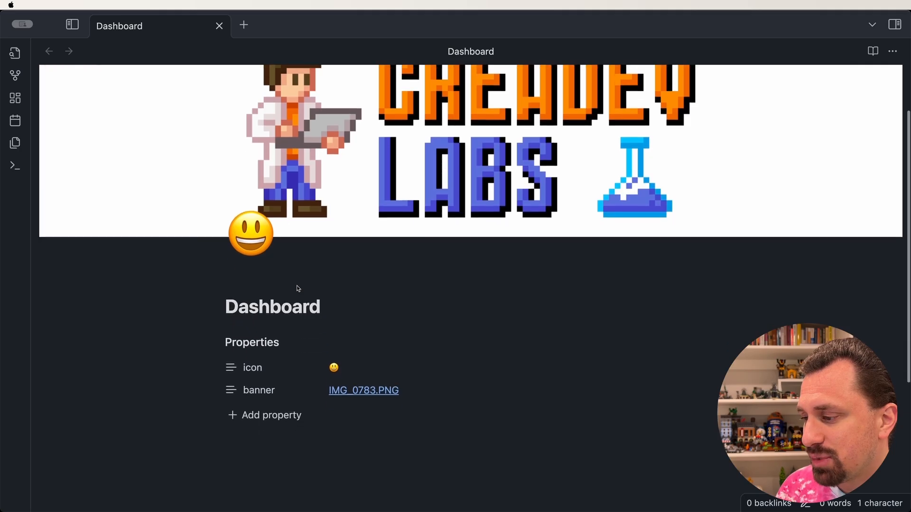
scroll(297, 286, "up", 4)
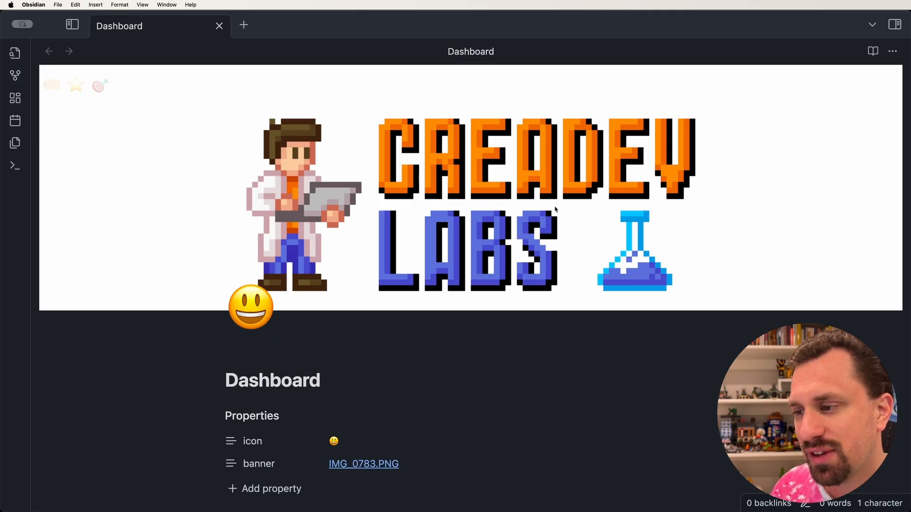
scroll(512, 354, "down", 5)
scroll(510, 346, "up", 3)
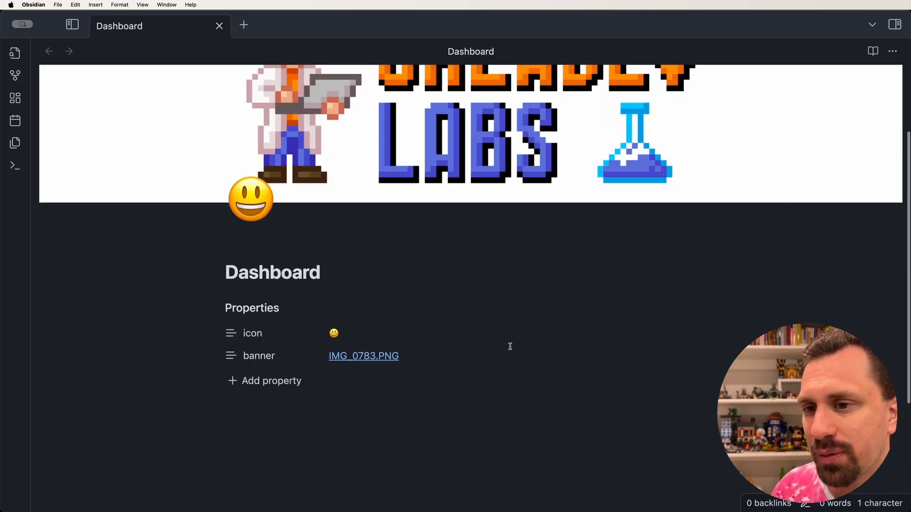
scroll(509, 346, "up", 3)
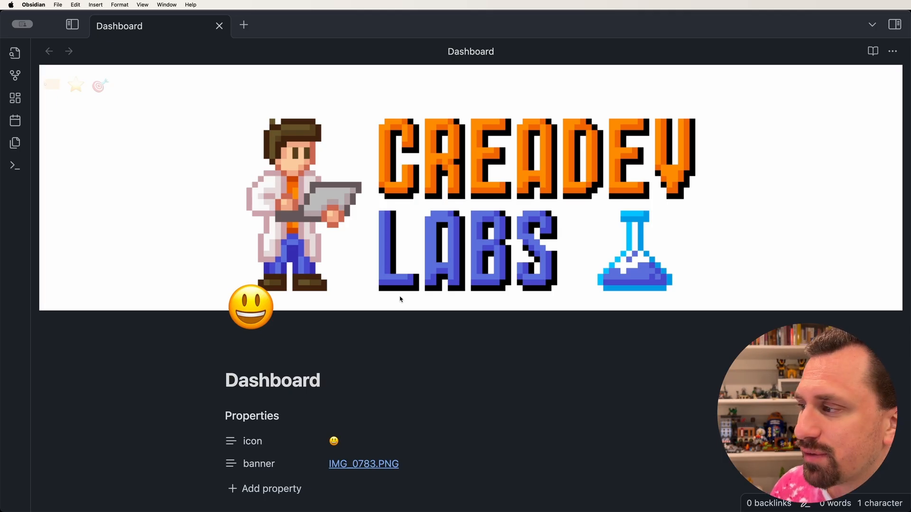
left_click(72, 25)
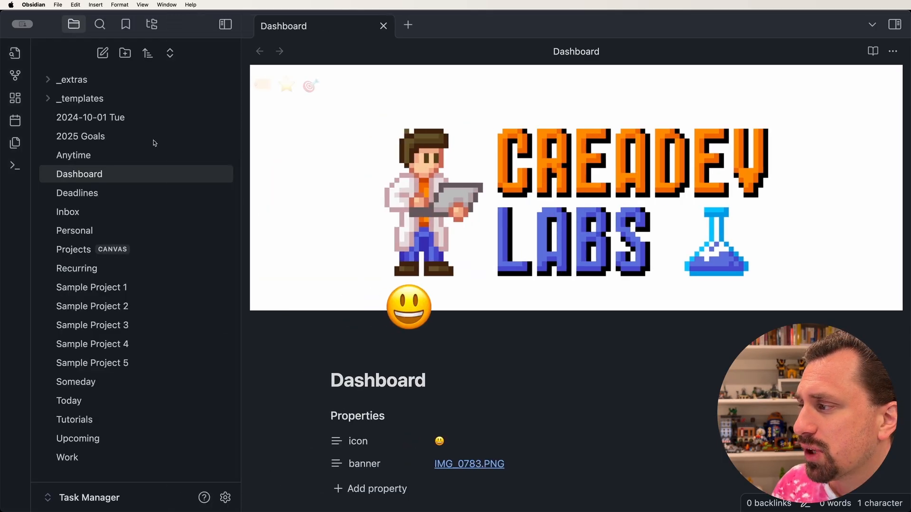
Set Pixel Banner's default Banner Height to 250 and Content Start Position to 300 pixels
left_click(225, 495)
scroll(189, 232, "down", 5)
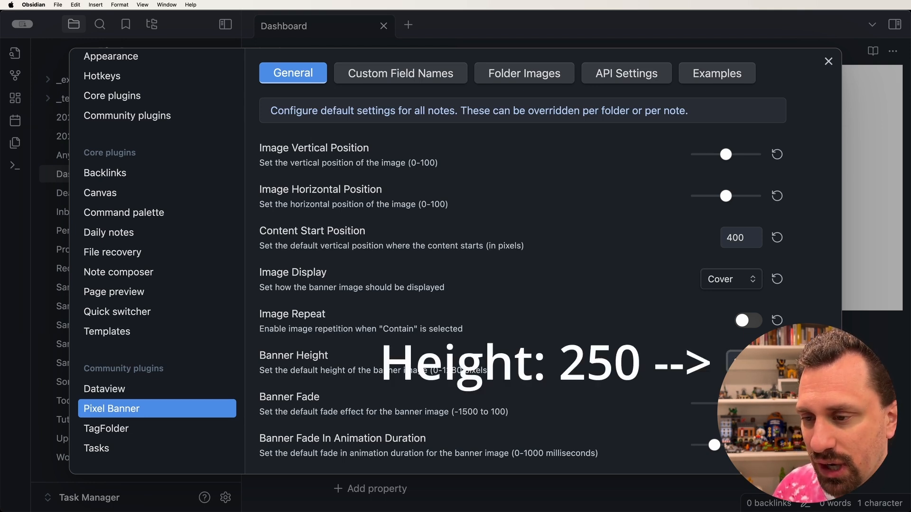
left_click(733, 237)
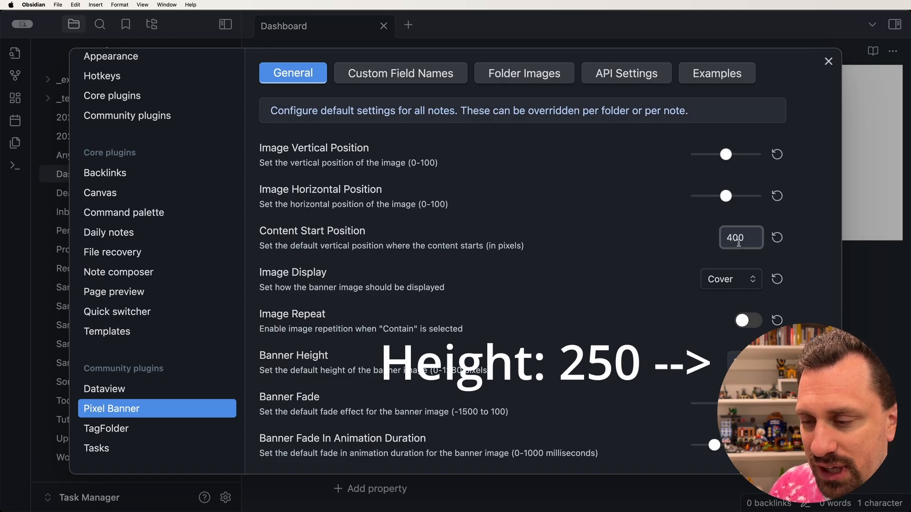
key("Right")
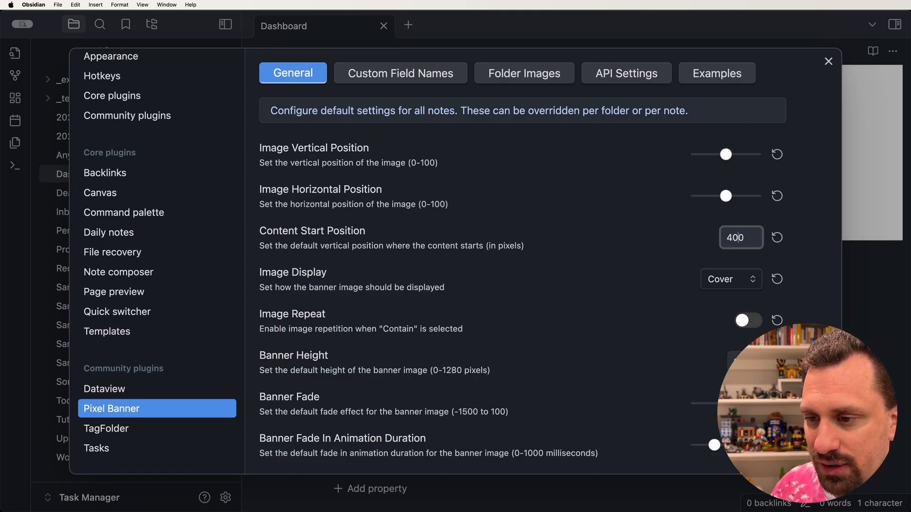
left_click(828, 61)
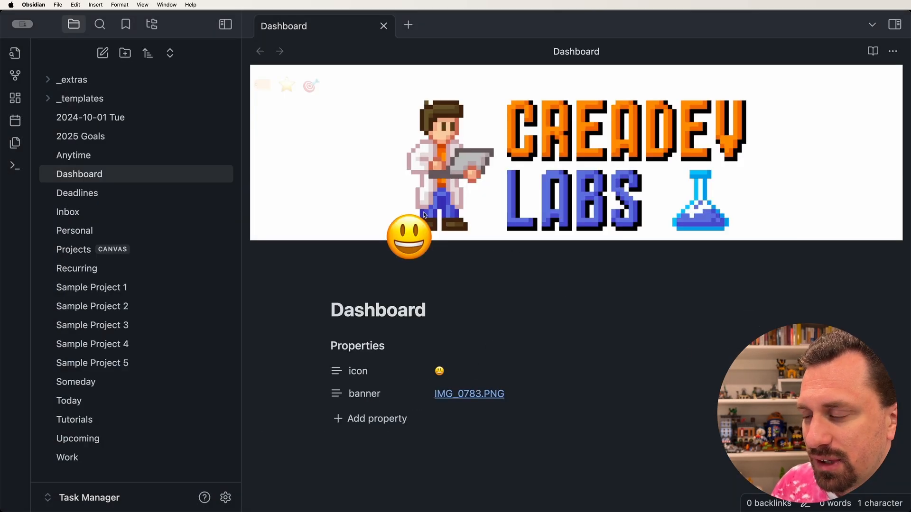
Set the default Image Vertical Position to 60 and check the banner's cropping with the file sidebar collapsed
left_click(225, 25)
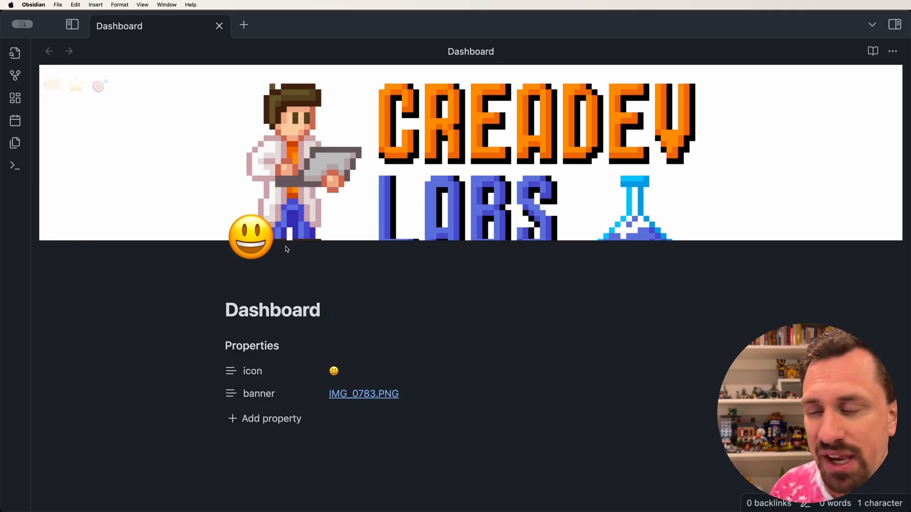
left_click(72, 25)
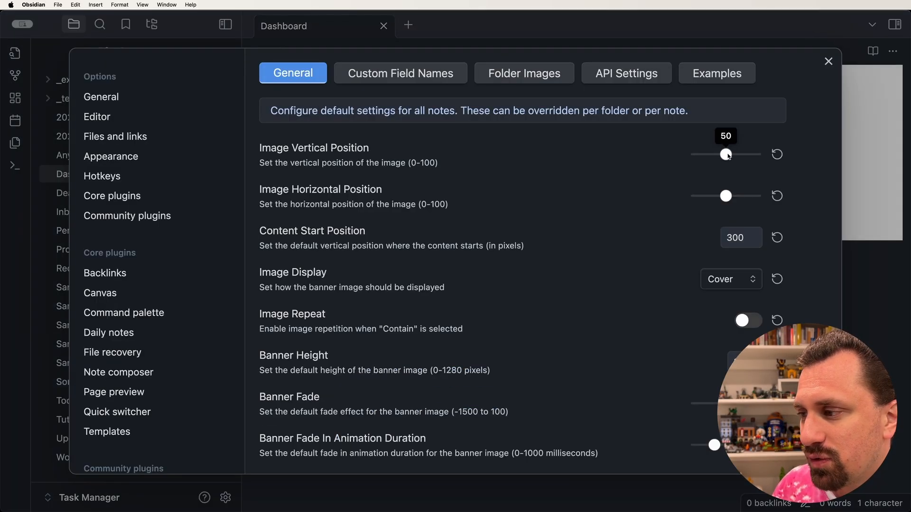
left_click_drag(729, 156, 731, 156)
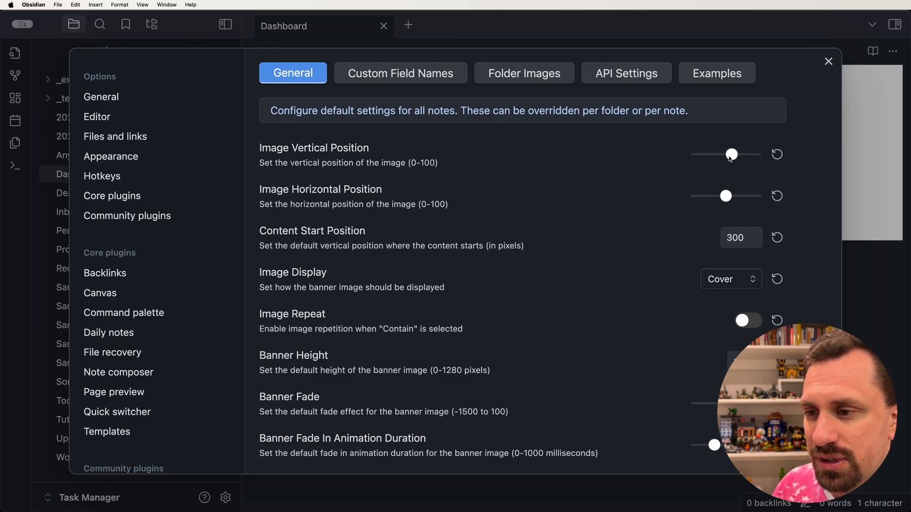
left_click(828, 62)
left_click(225, 24)
left_click(79, 27)
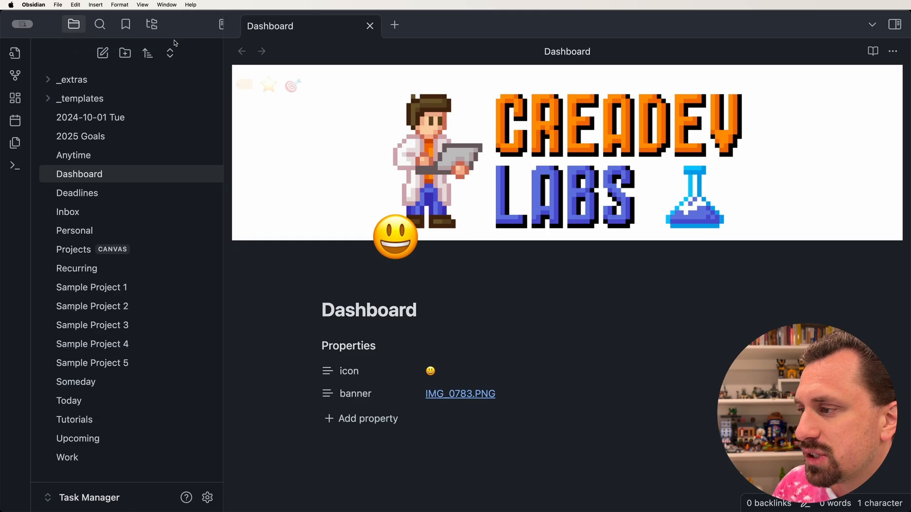
Raise the default Image Vertical Position further above 60 and recheck the banner with the file sidebar collapsed
left_click(225, 497)
mouse_move(732, 156)
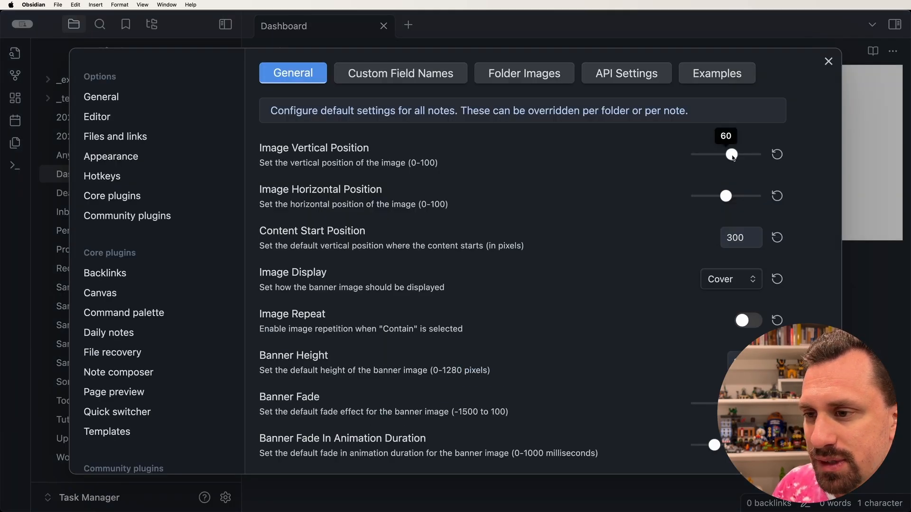
left_click_drag(733, 156, 739, 157)
left_click(828, 61)
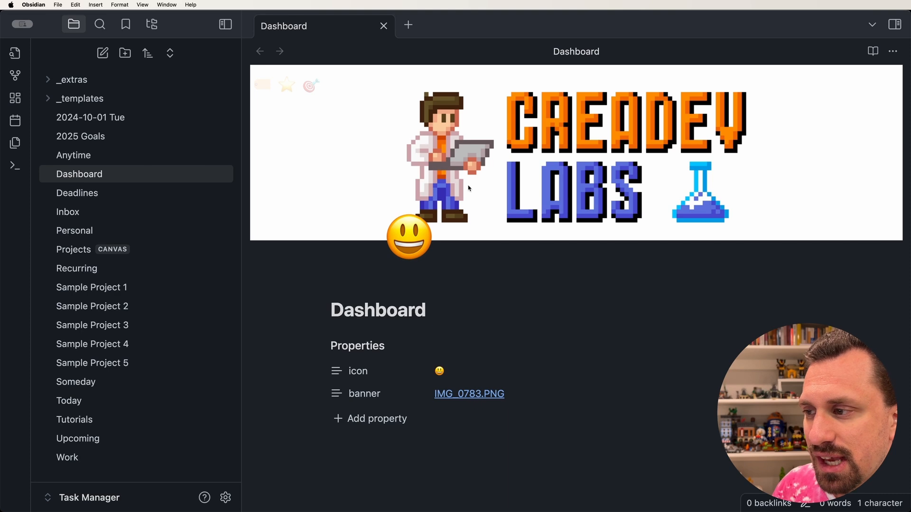
left_click(225, 24)
left_click(71, 24)
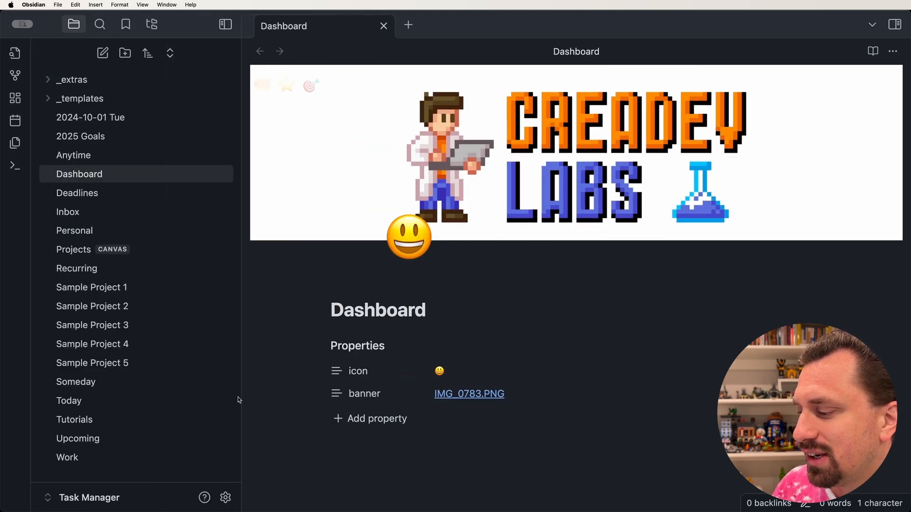
Fine-tune Pixel Banner's default Image Vertical Position and collapse the Dashboard note's properties
left_click(226, 497)
left_click_drag(736, 154, 734, 154)
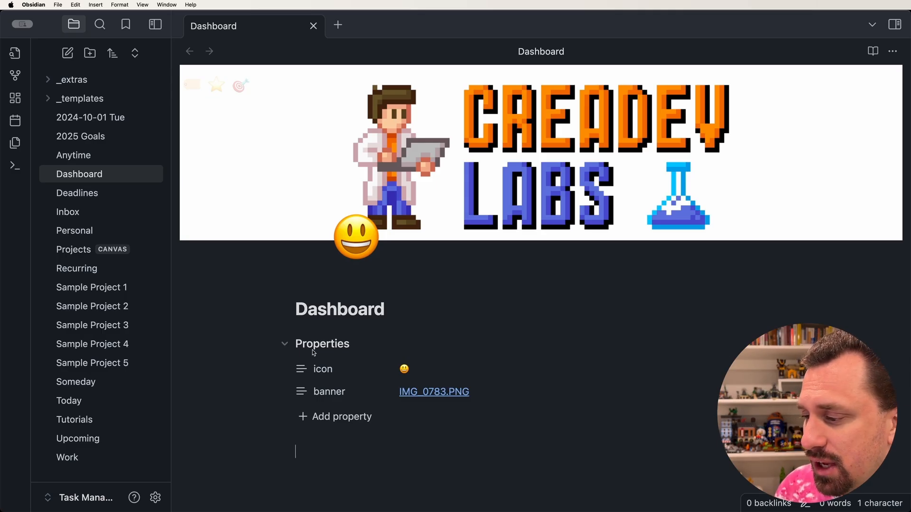
left_click(285, 345)
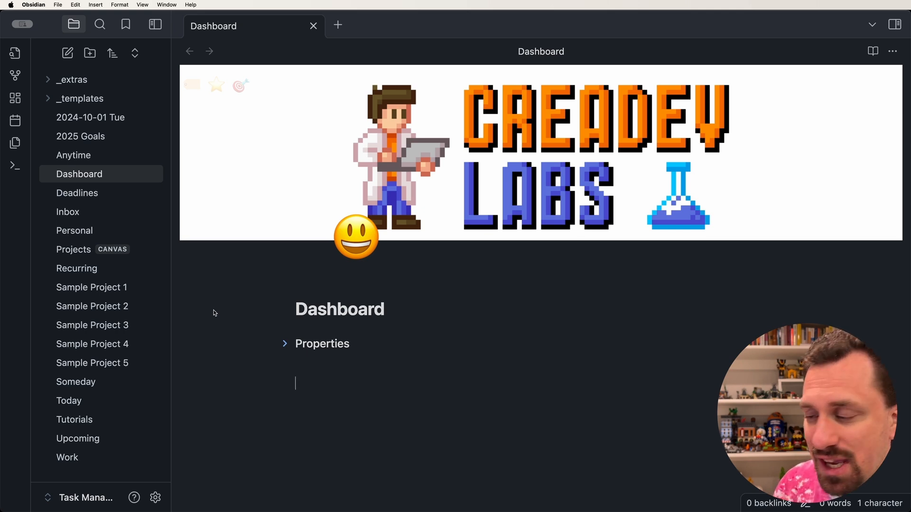
Open the Projects canvas in a new tab and open the Active card's Dataview query for editing
left_click(338, 24)
left_click(74, 250)
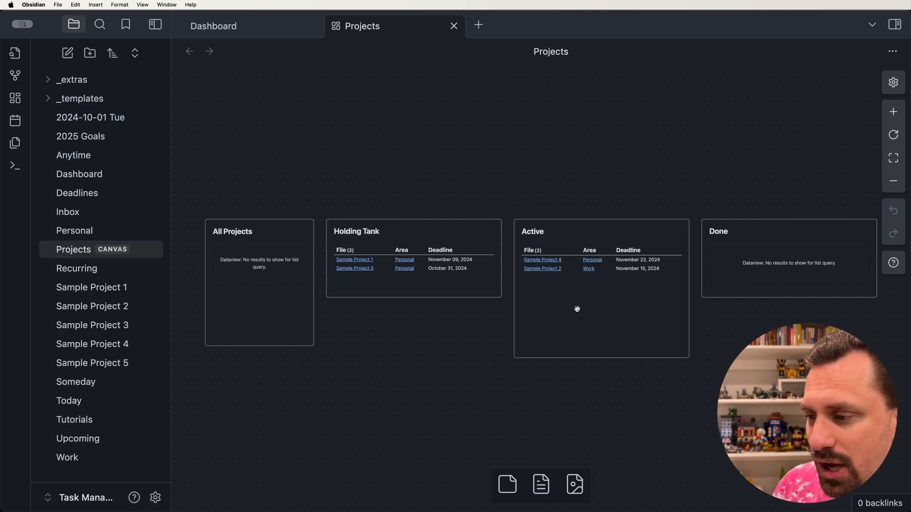
left_click(553, 292)
key("Escape")
scroll(591, 288, "up", 10)
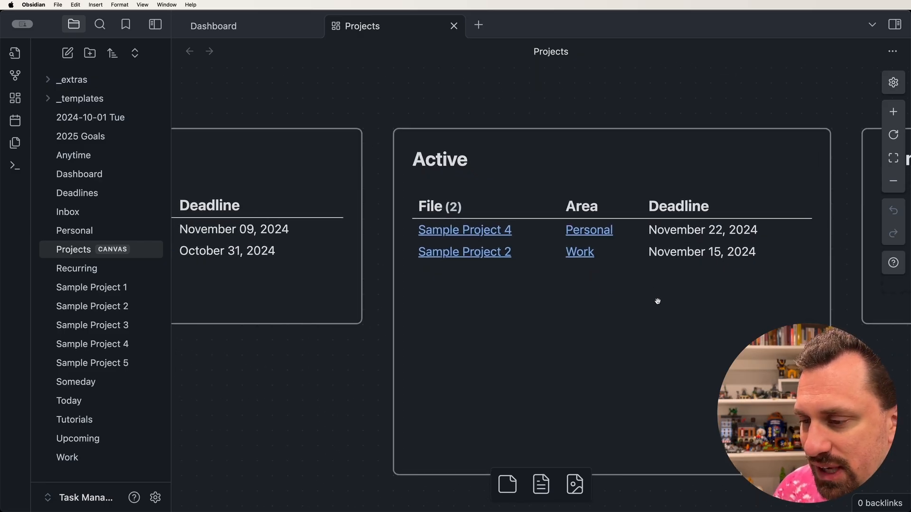
left_click_drag(644, 301, 566, 278)
scroll(565, 278, "up", 2)
left_click(336, 264)
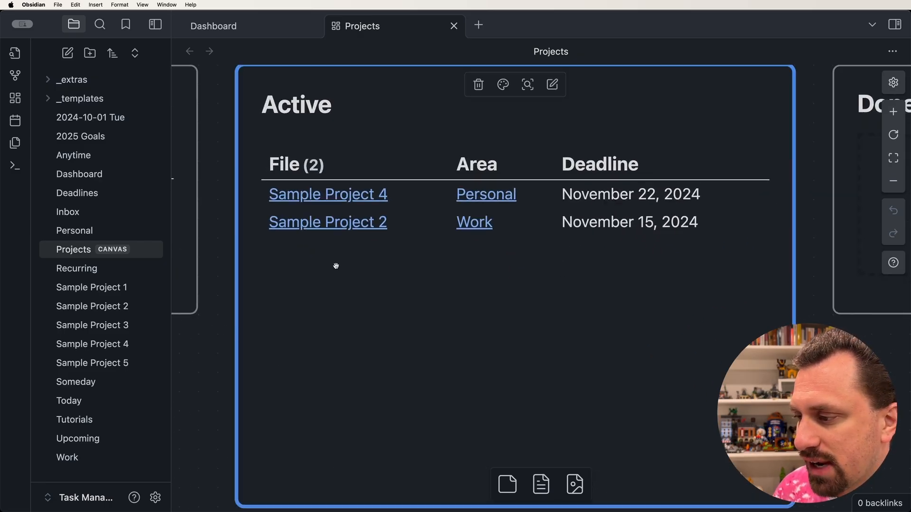
left_click(335, 264)
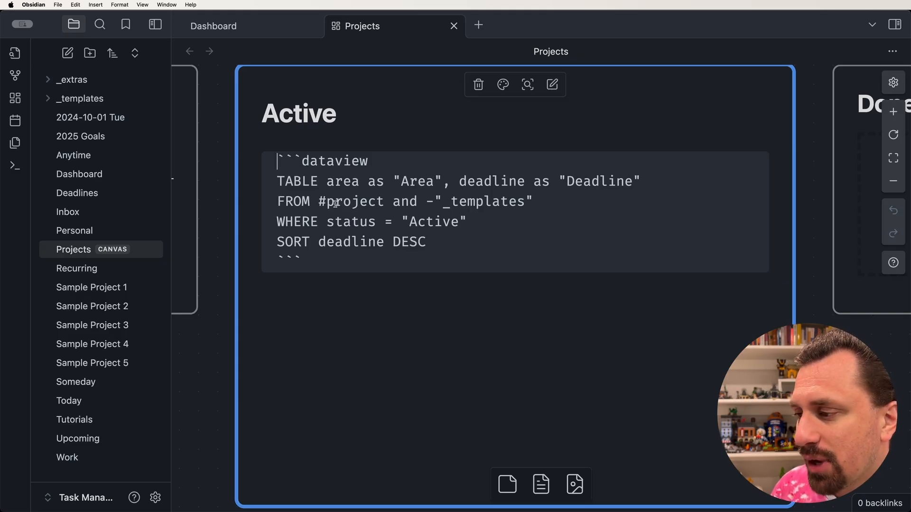
Review the Active query's #project source and status filter, and change its deadline sort order to ASC
left_click_drag(318, 201, 384, 202)
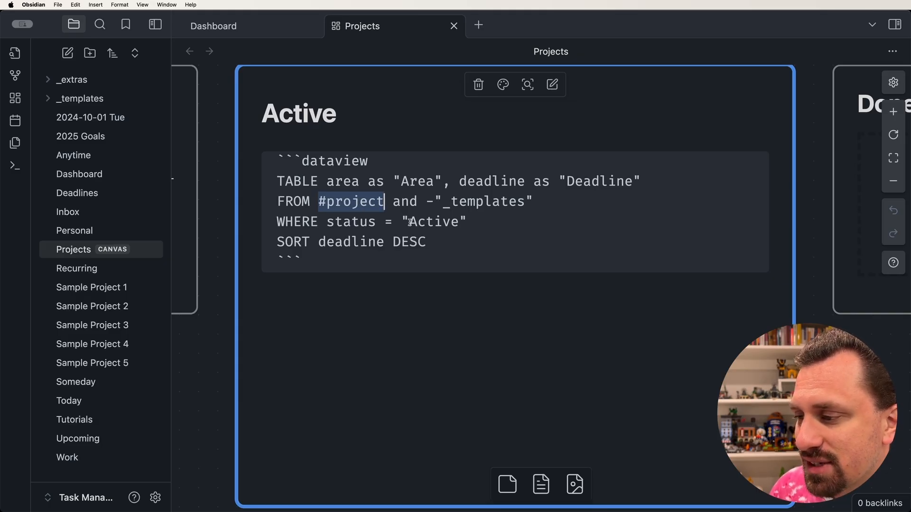
left_click_drag(408, 221, 467, 222)
left_click(396, 259)
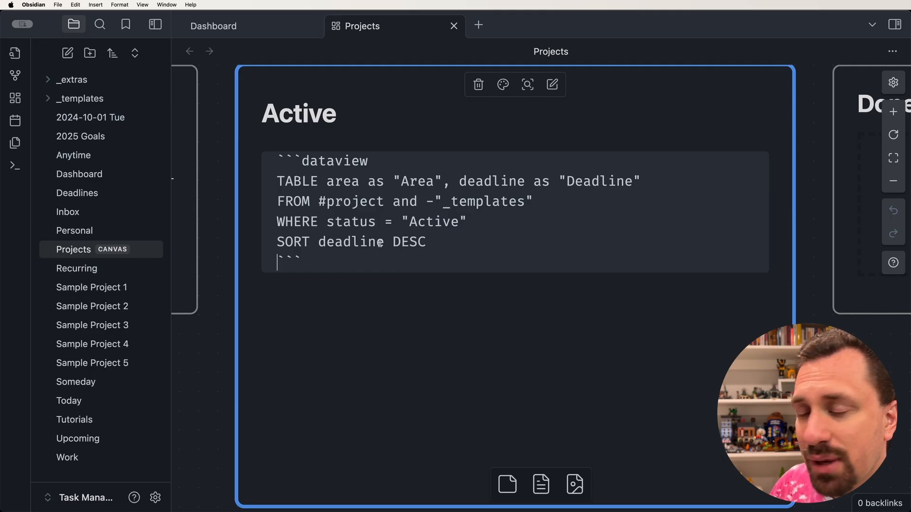
left_click(410, 241)
key("BackSpace")
key("BackSpace")
type("A")
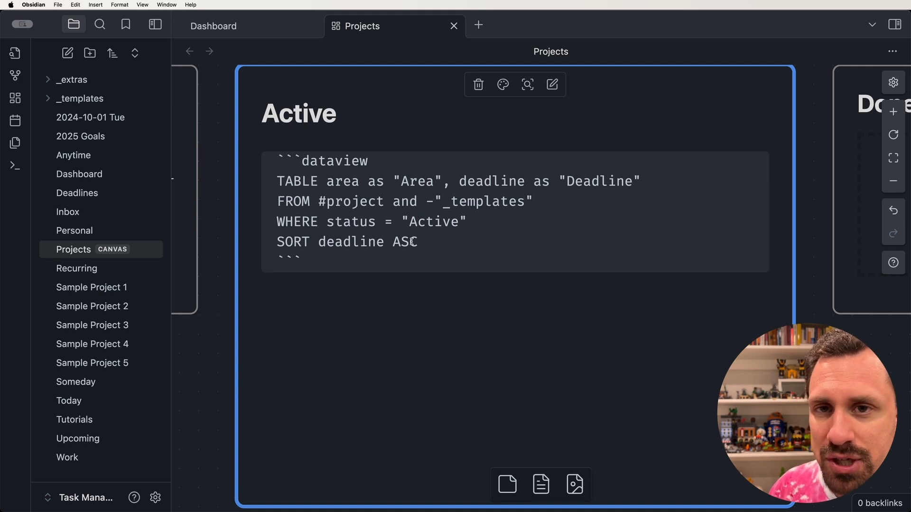
left_click(297, 300)
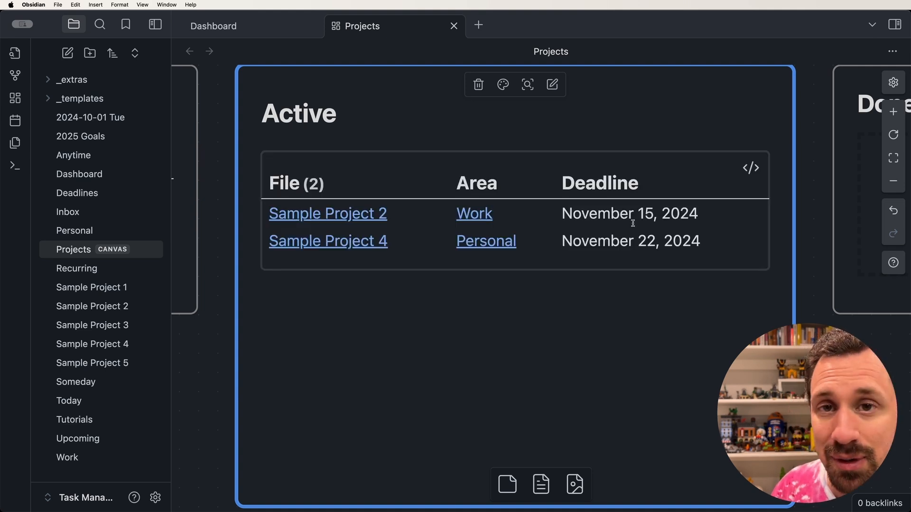
Copy the Active card's entire Dataview code block, including its opening and closing backticks
key("Up")
key("End")
key("shift+Home")
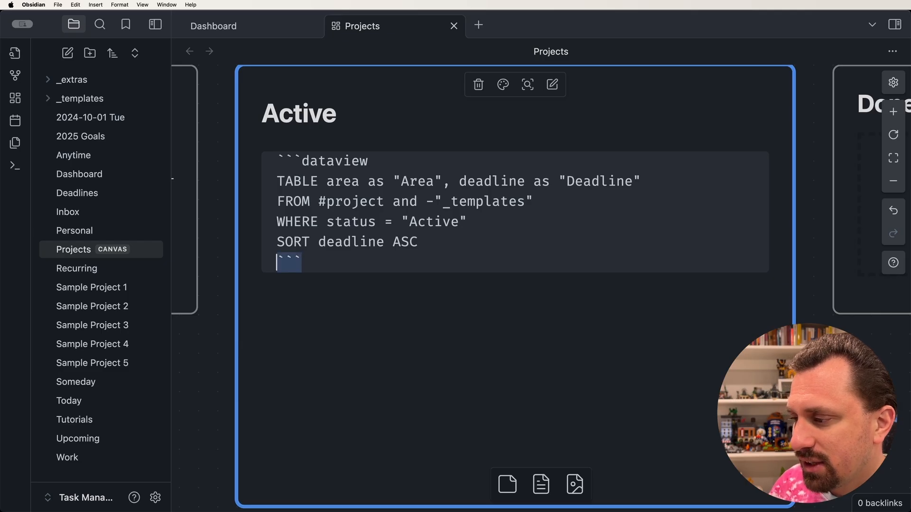
key("shift+Up")
key("shift+Up")
key("shift+Up")
key("shift+Up")
key("shift+Up")
key("super+c")
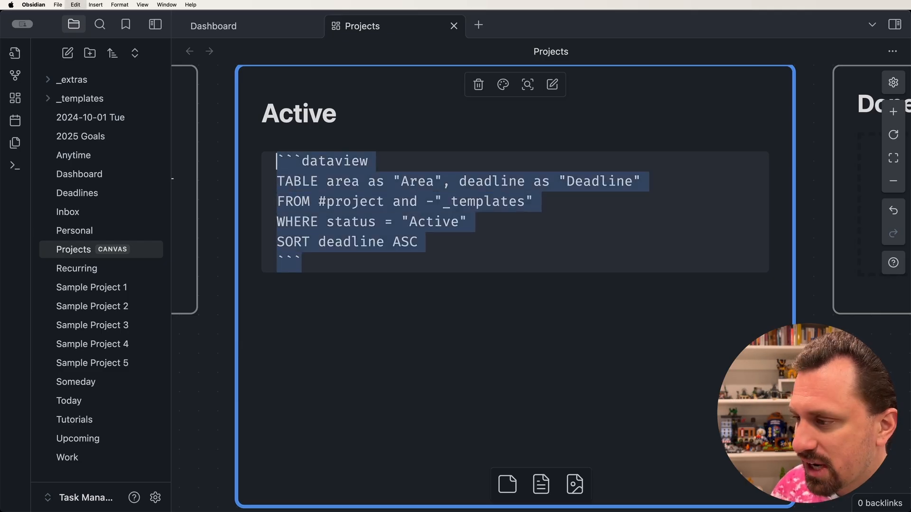
Start a callout below the Dashboard note's properties with the heading "> [!check] Active Projects"
left_click(241, 28)
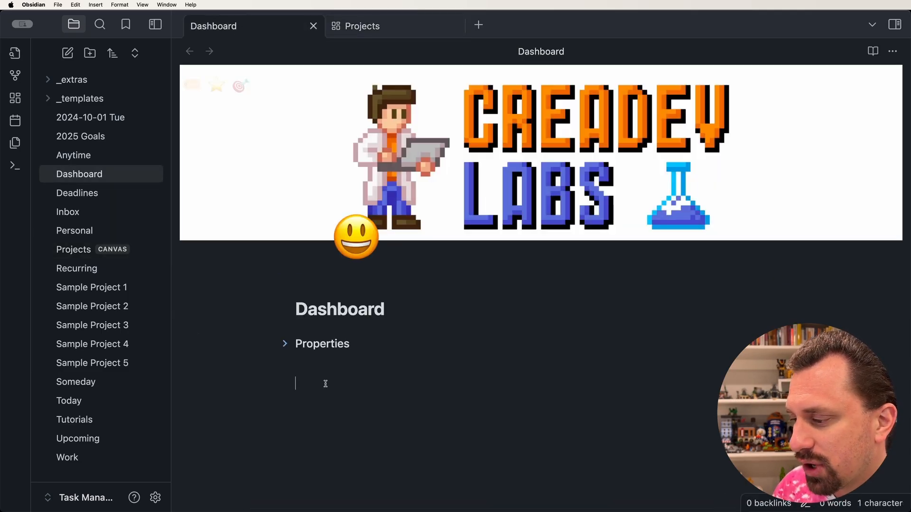
scroll(332, 375, "down", 4)
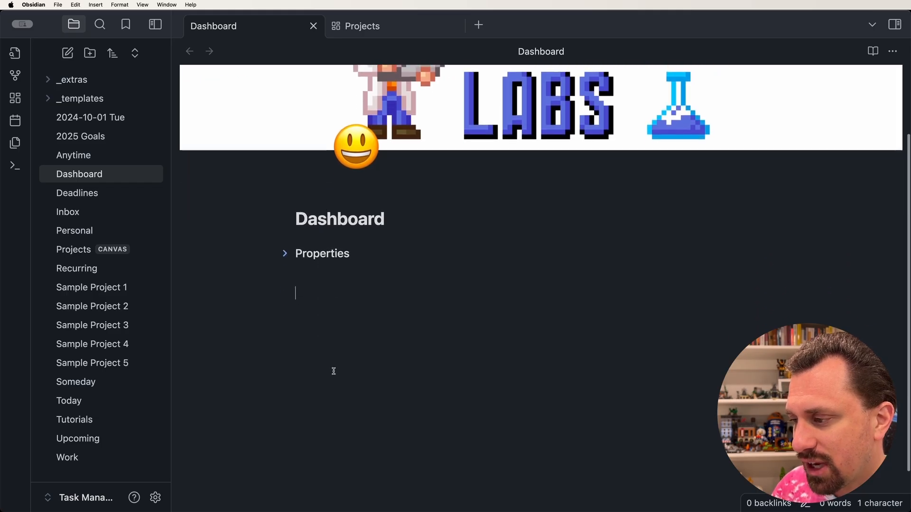
scroll(322, 299, "down", 1)
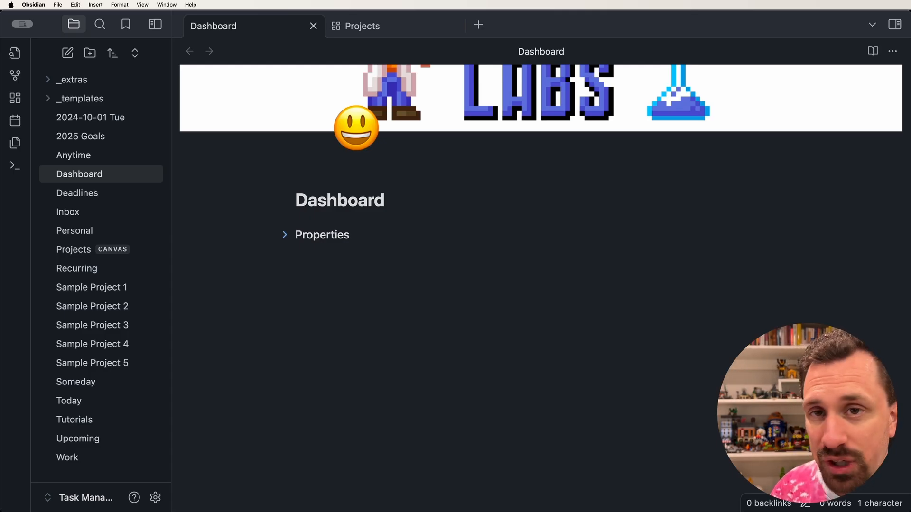
type(">")
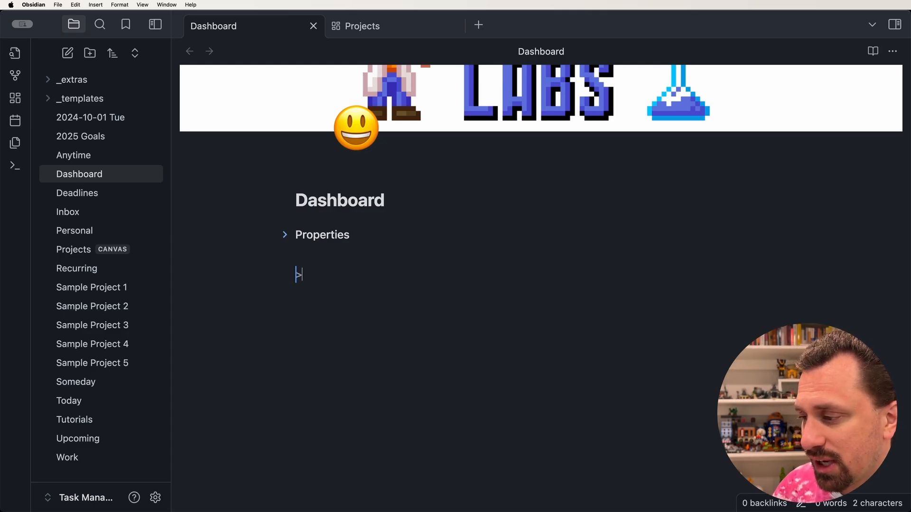
type(" [")
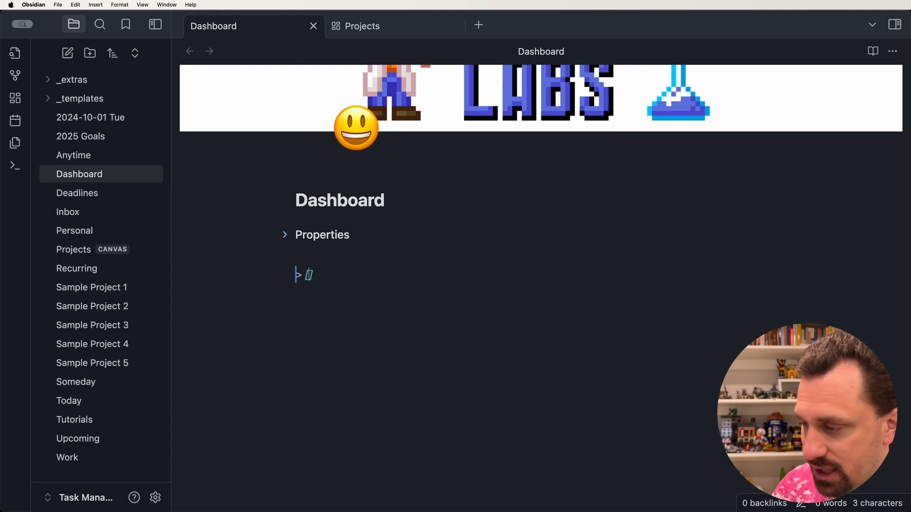
type("!")
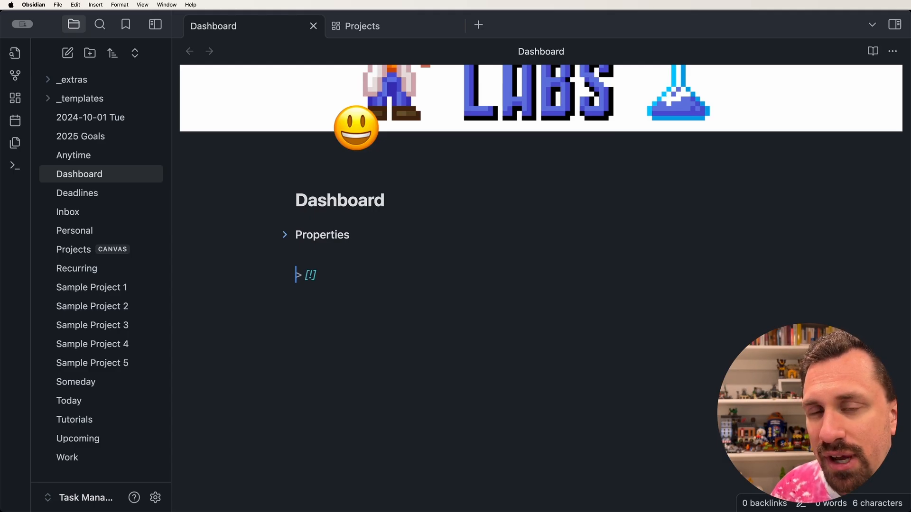
type("check]")
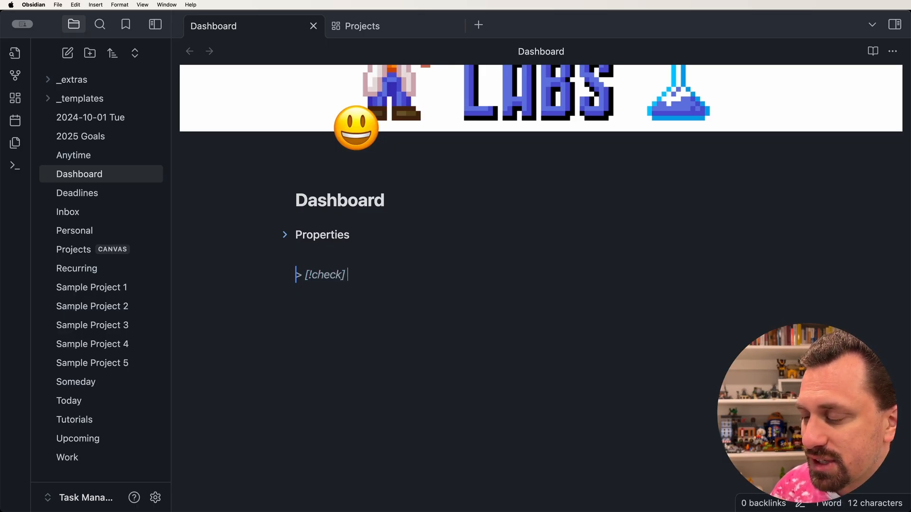
type(" Active Projec")
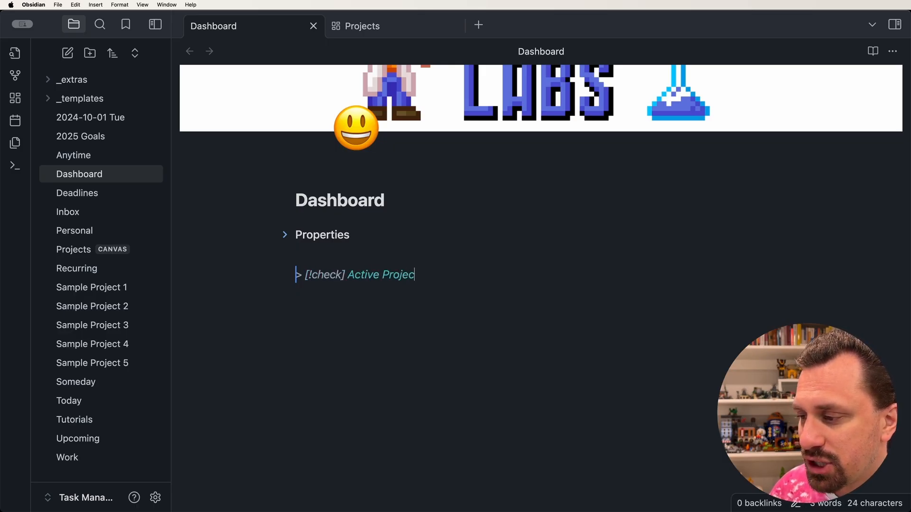
type("ts")
key("Return")
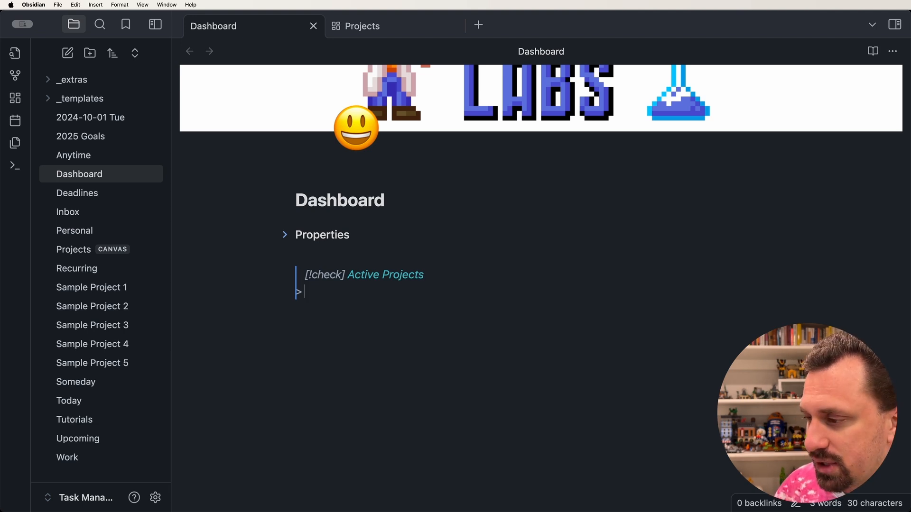
Paste the copied Dataview query into the Active Projects callout and prefix its unquoted lines with ">"
key("cmd+v")
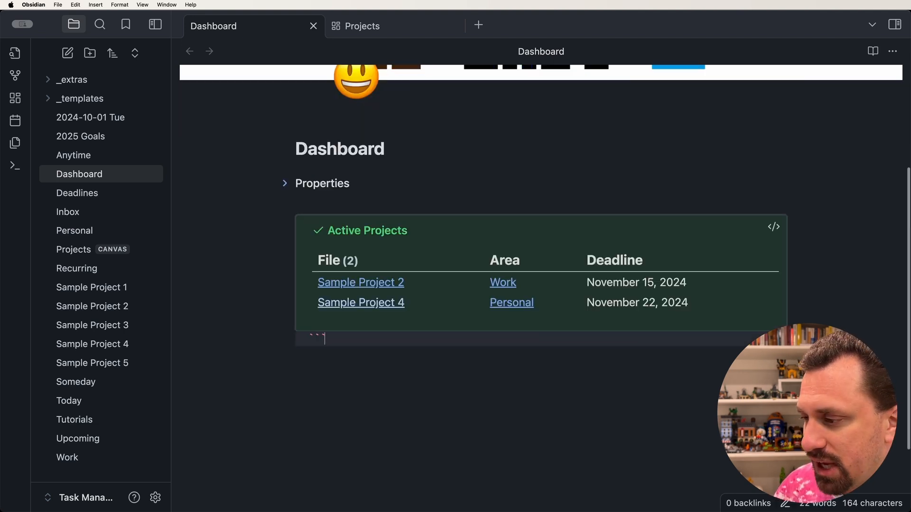
left_click(340, 338)
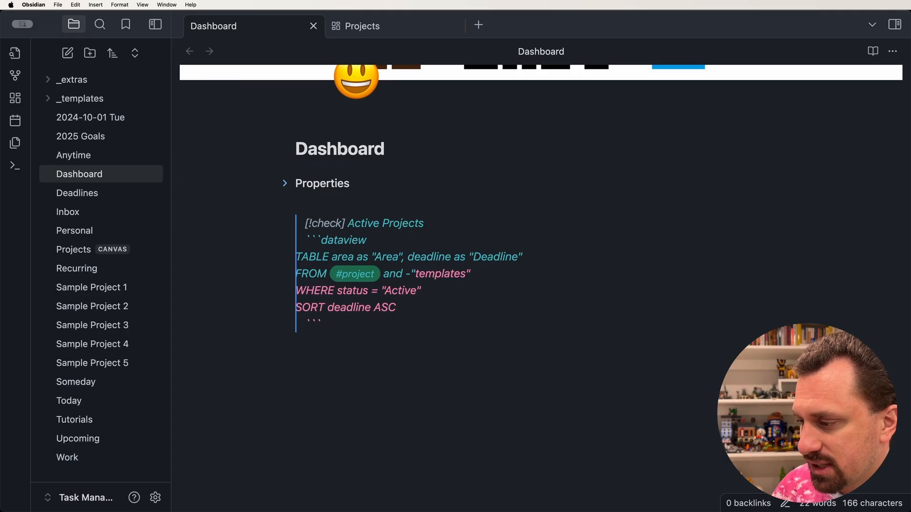
type(">")
key("Up")
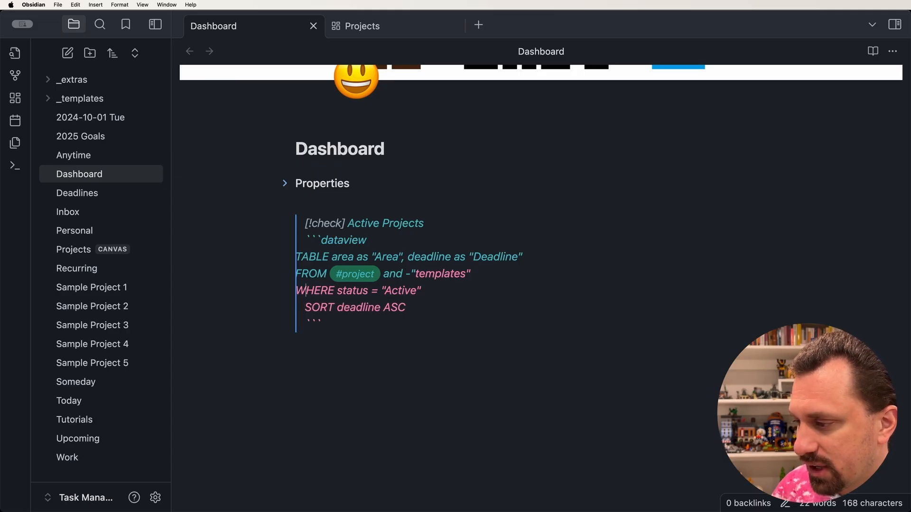
type(">")
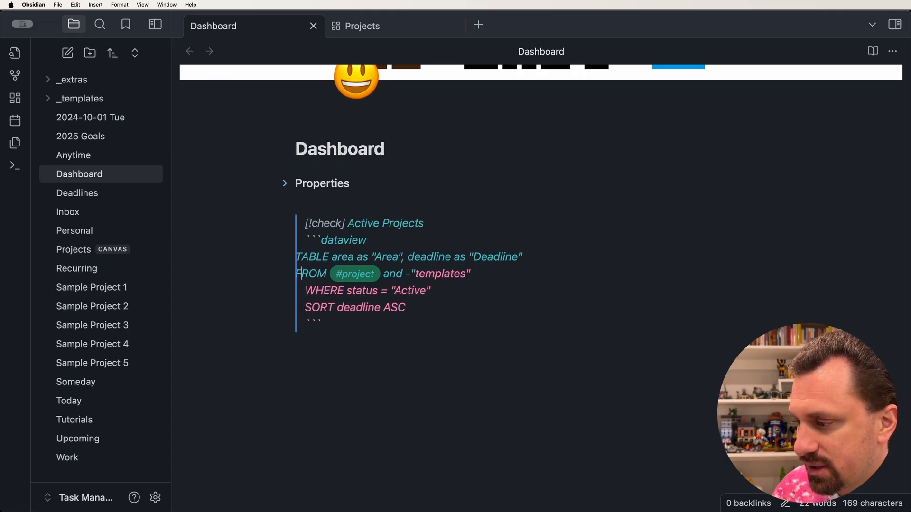
key("Left")
type(">")
key("Up")
key("Left")
type(">")
key("Up")
key("Up")
key("Up")
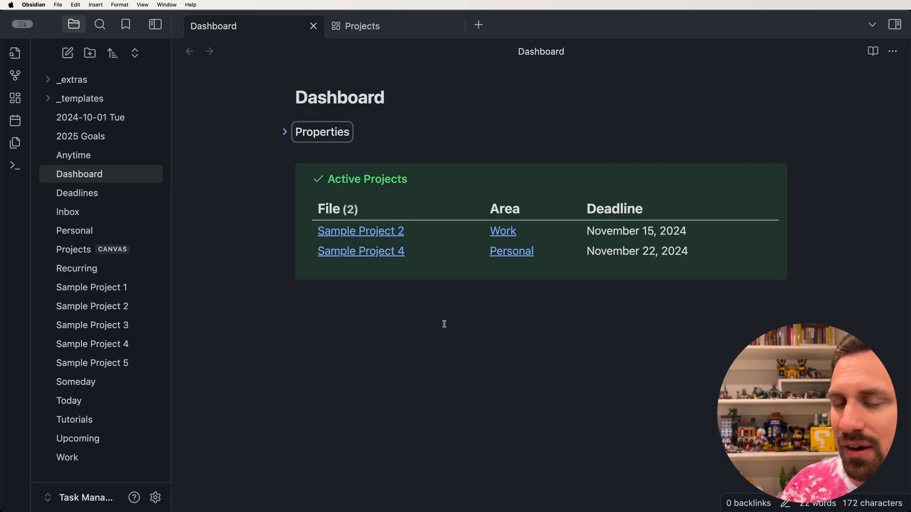
Make the Active Projects callout foldable by changing its marker to [!check]+, and test collapsing and expanding it
scroll(444, 315, "up", 2)
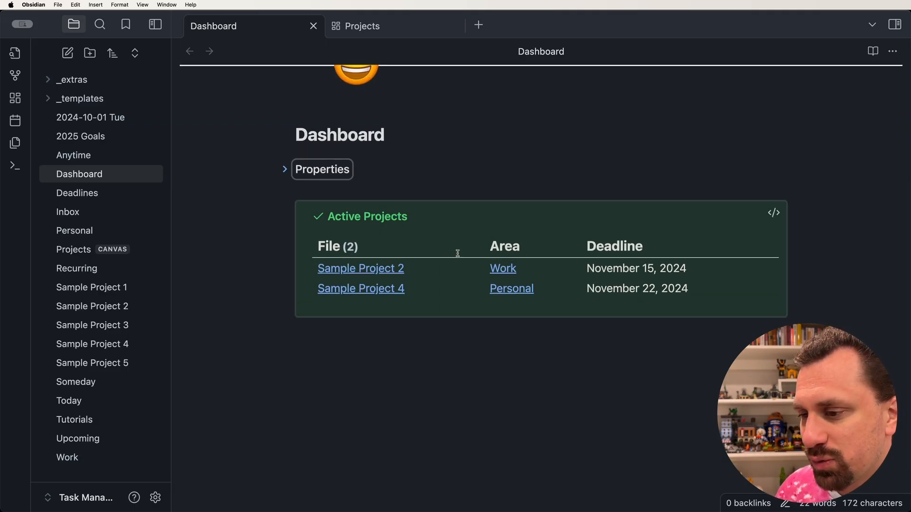
scroll(457, 253, "up", 2)
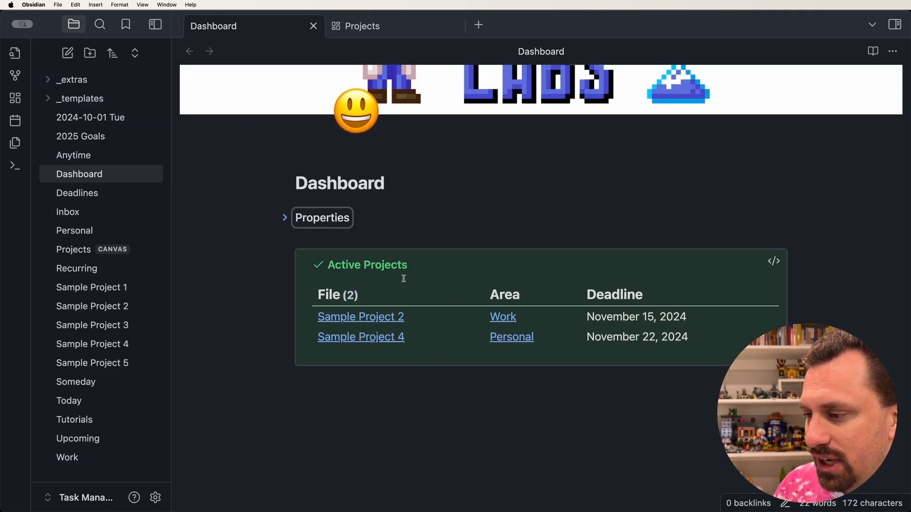
left_click(777, 264)
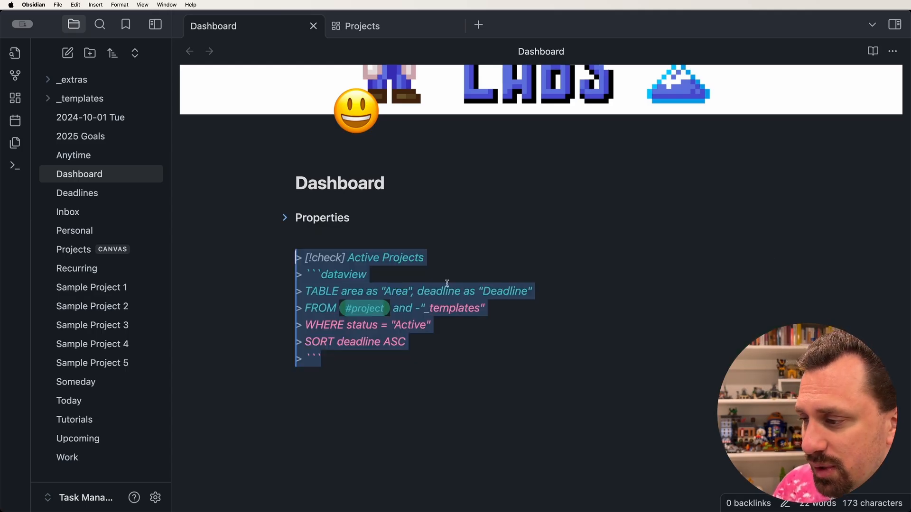
left_click(378, 261)
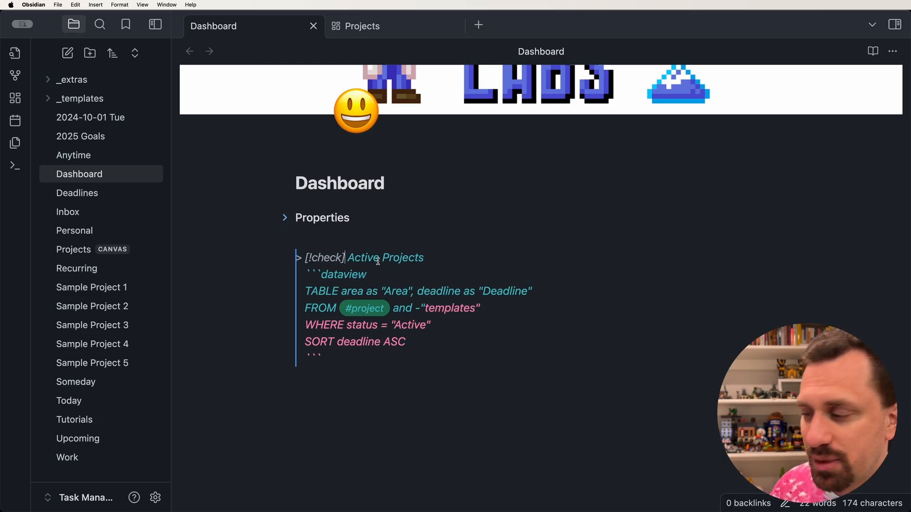
type("+")
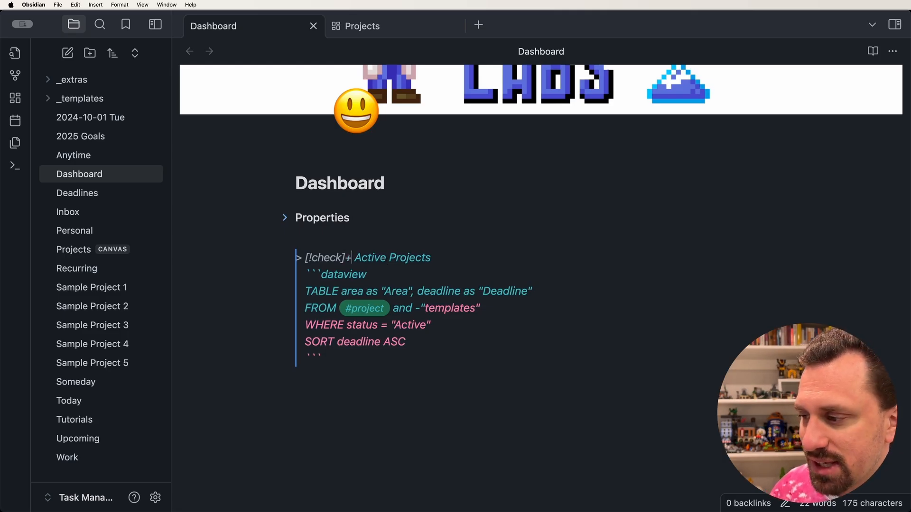
left_click(308, 380)
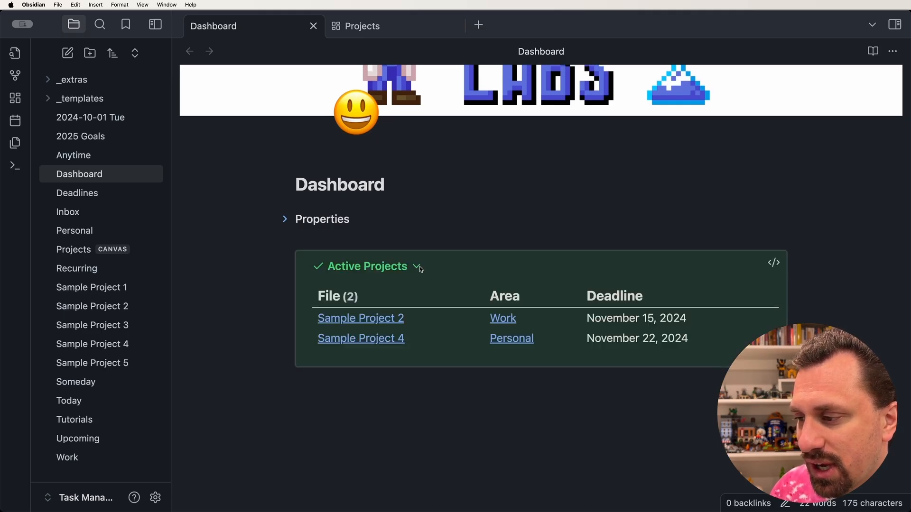
left_click(418, 269)
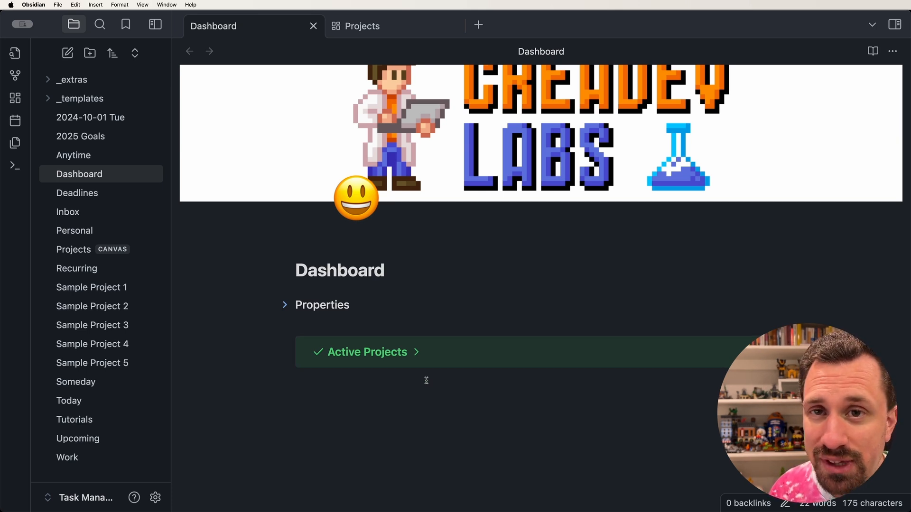
left_click(416, 353)
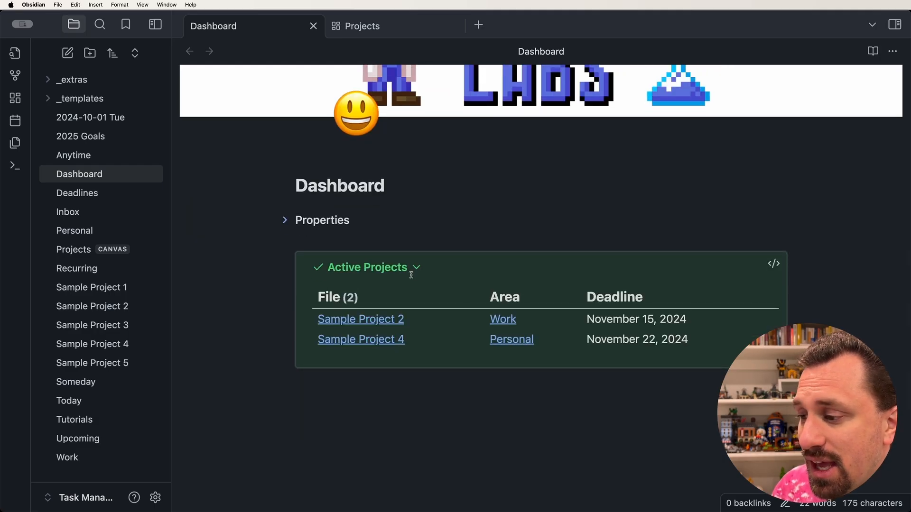
Change the Active Projects callout's marker to [!check]- and test expanding it from its collapsed default
left_click(773, 264)
left_click(352, 264)
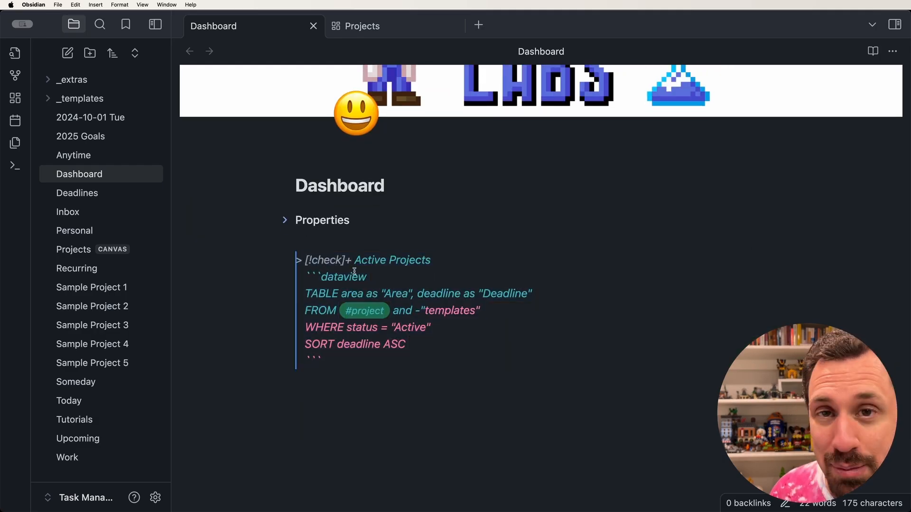
key("BackSpace")
type("-")
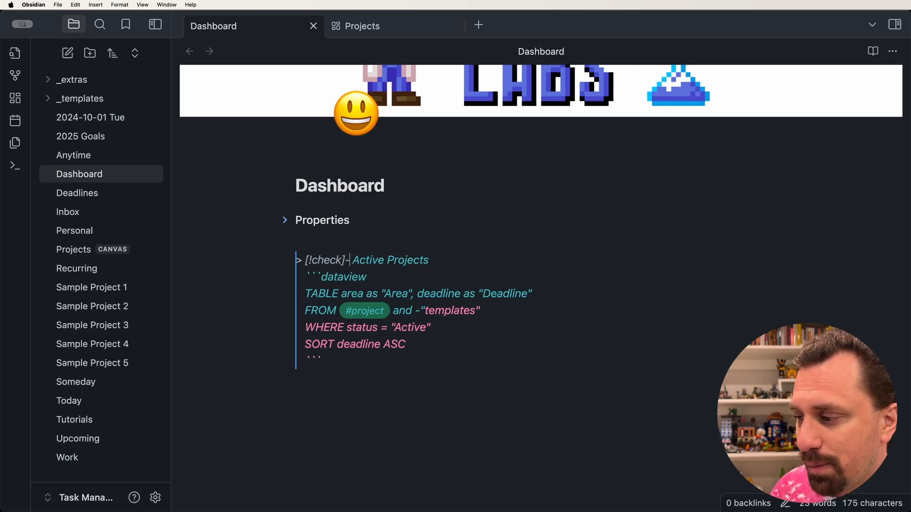
key("Down")
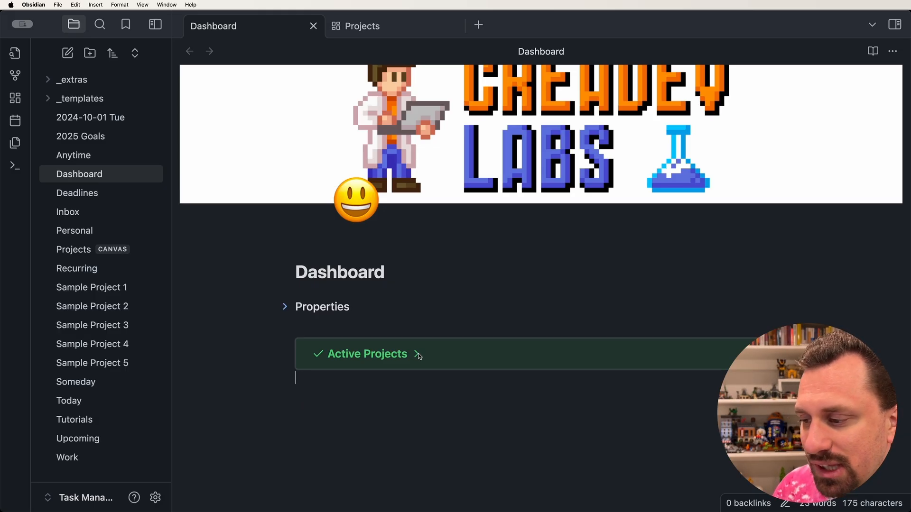
left_click(416, 354)
scroll(417, 354, "down", 3)
Set the Active Projects callout's marker back to [!check]+ and place the cursor below the callout
left_click(774, 267)
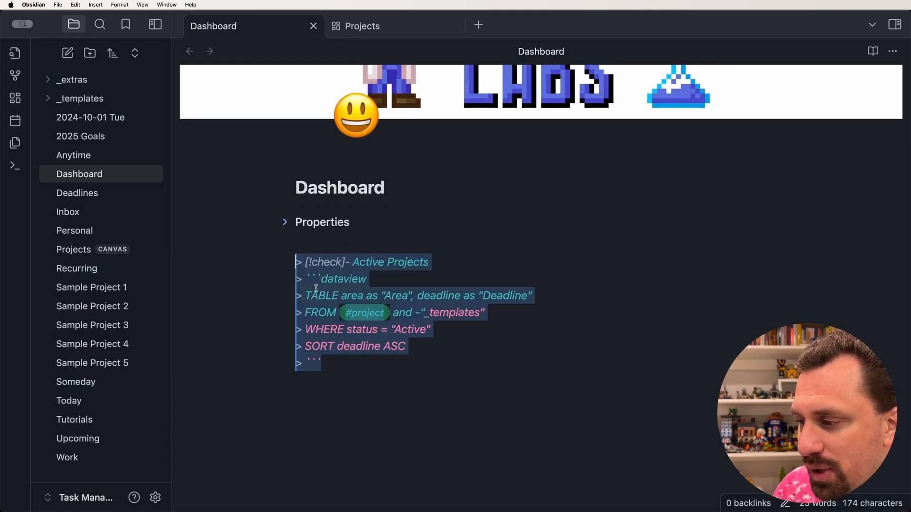
left_click(351, 263)
key("BackSpace")
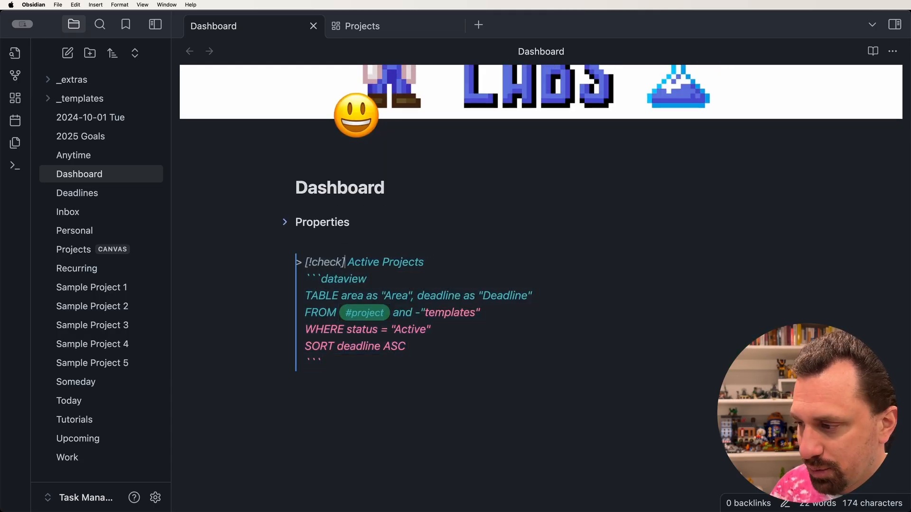
type("+")
left_click(327, 379)
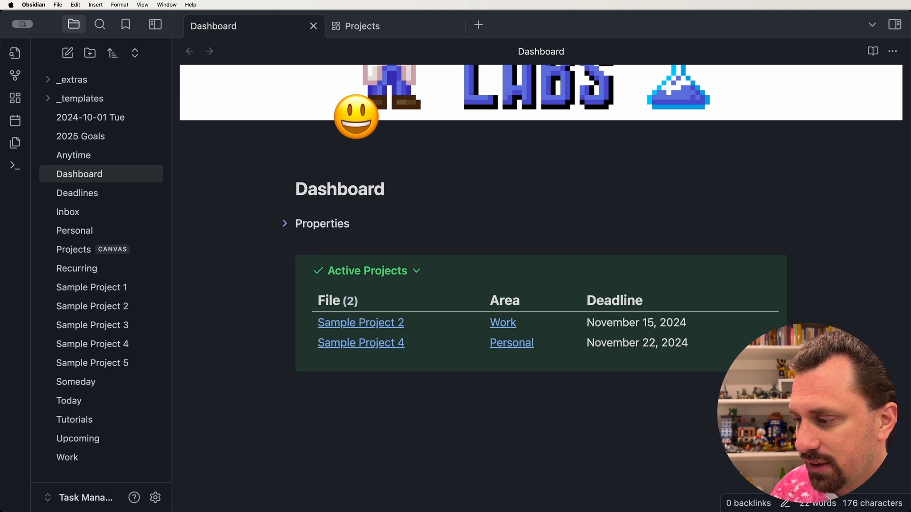
Switch to the Projects canvas and open the Holding Tank card's Dataview query for editing
left_click(379, 21)
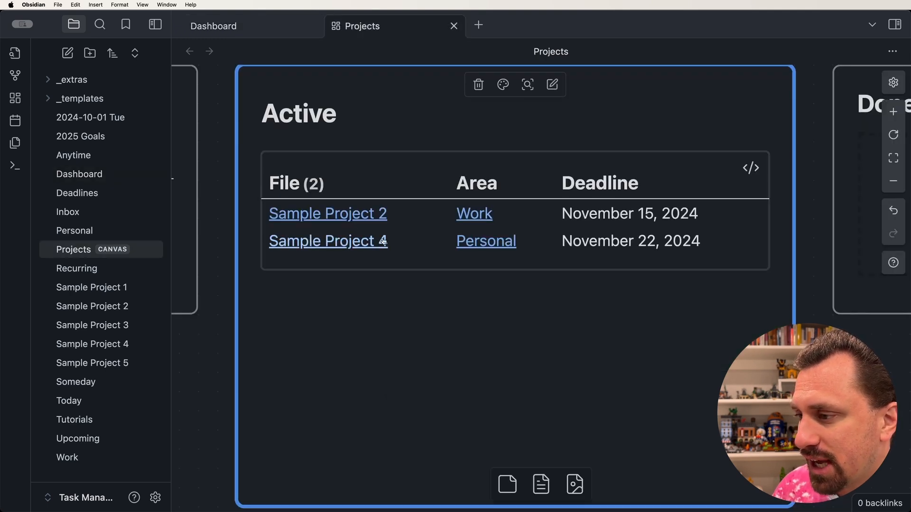
scroll(215, 351, "left", 10)
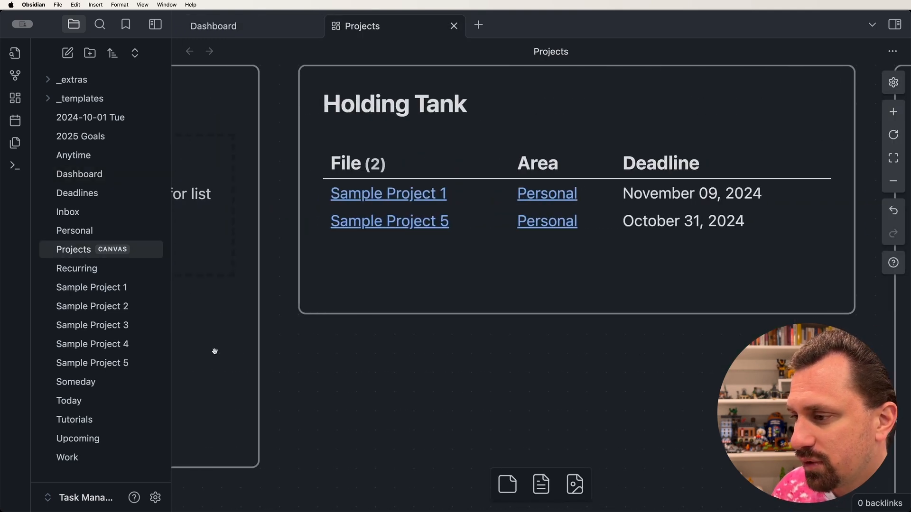
scroll(246, 350, "right", 3)
left_click(234, 264)
scroll(240, 261, "left", 3)
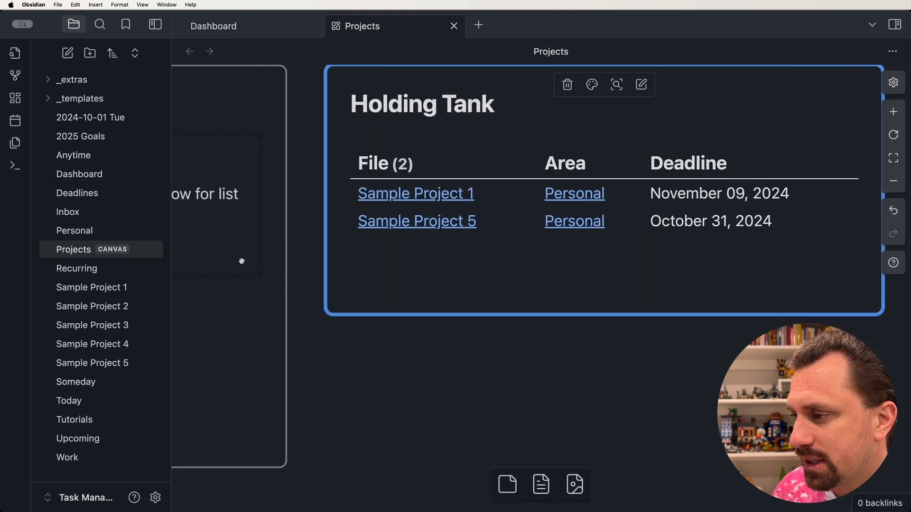
double_click(553, 137)
key("Down")
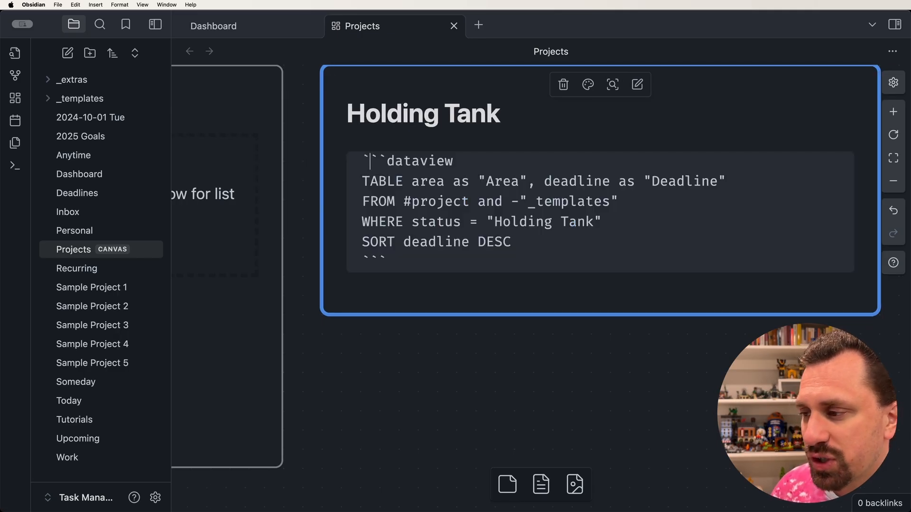
key("Down")
key("Down")
key("Down")
key("Down")
key("Down")
key("Down")
key("shift+Home")
key("shift+Up")
key("shift+Up")
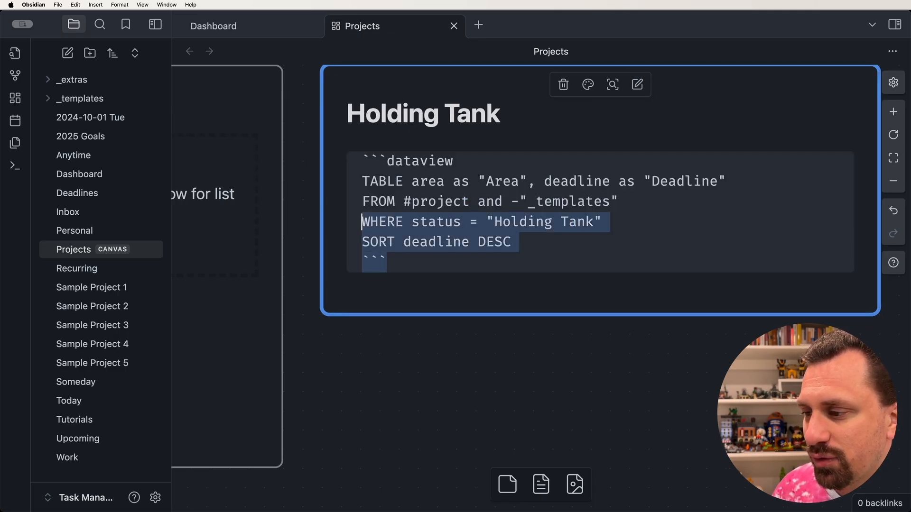
key("Right")
Change the Holding Tank query's deadline sort order to ASC
key("Up")
key("super+Right")
key("Left")
key("Left")
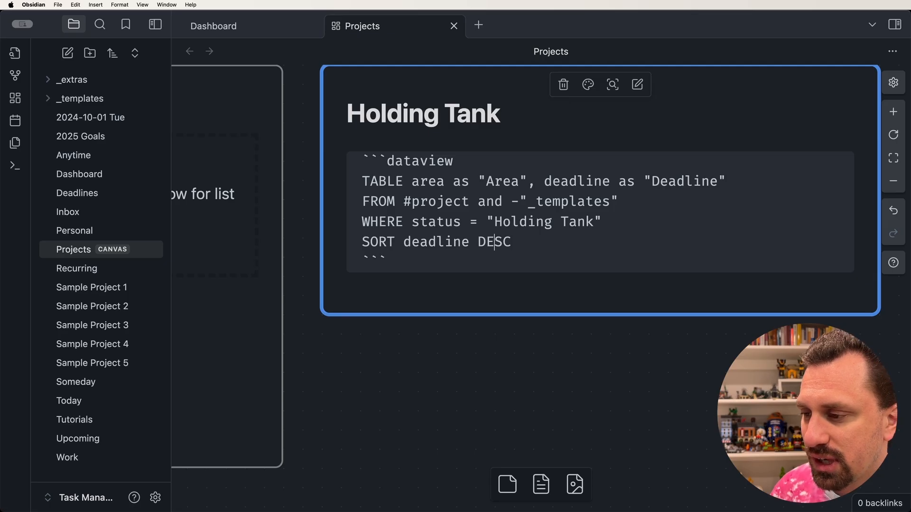
key("BackSpace")
key("BackSpace")
type("A")
Copy the Holding Tank card's entire Dataview code block, including its opening and closing backticks
key("Down")
key("shift+Home")
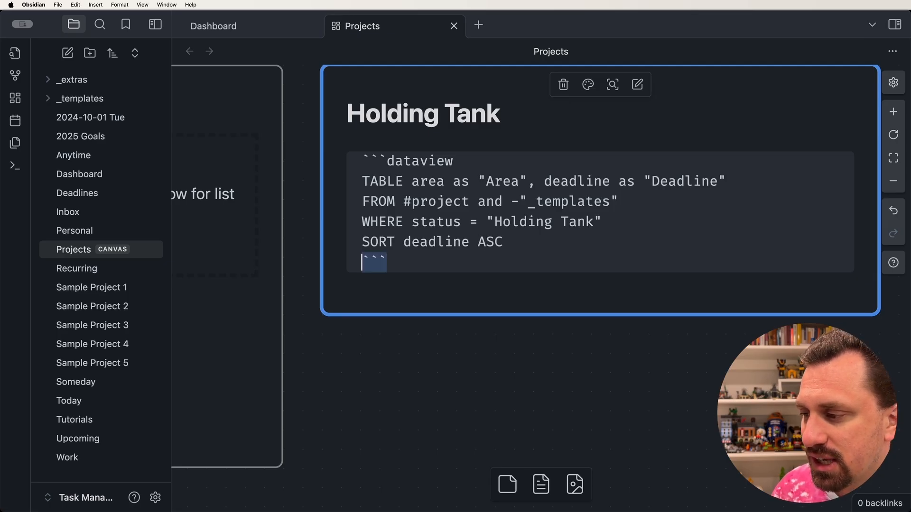
key("shift+Up")
key("shift+Up")
key("shift+Up")
key("shift+Up")
key("shift+Up")
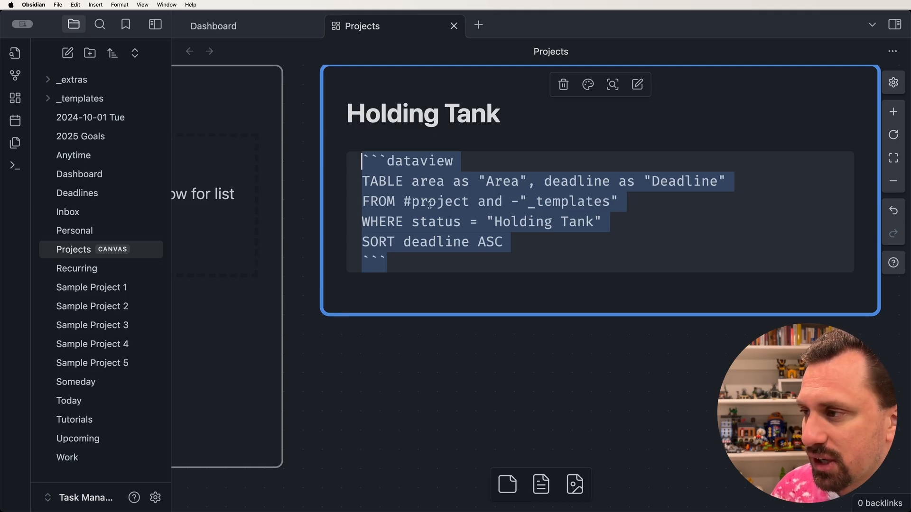
Start a second callout in the Dashboard note below Active Projects with the heading "> [!example] Holding Tank"
left_click(266, 27)
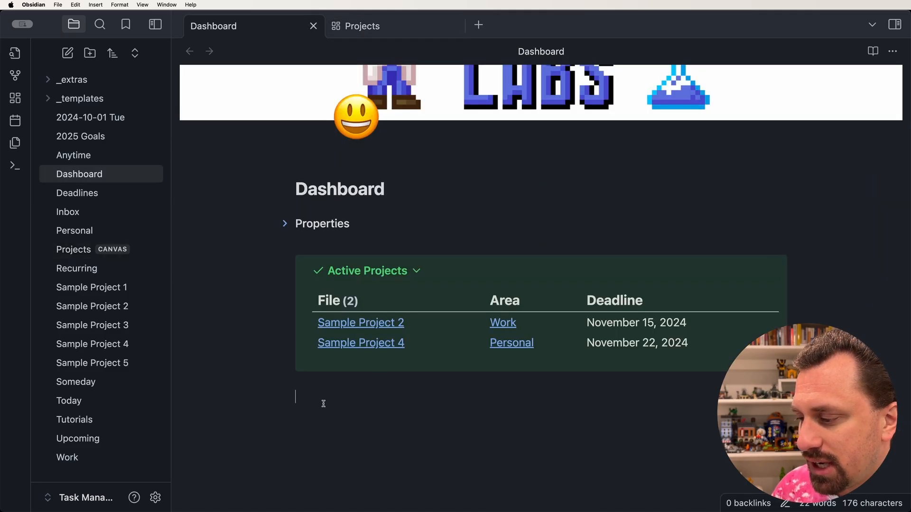
type("> [!e")
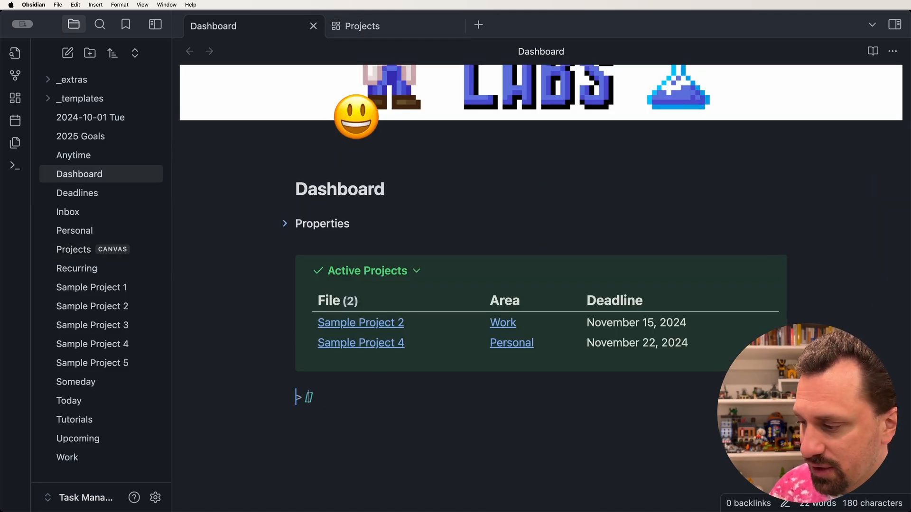
type("xample")
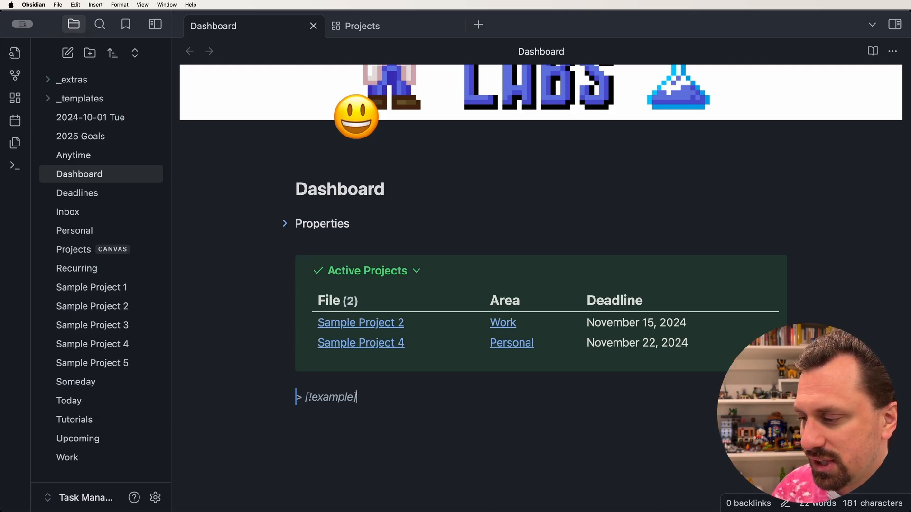
type("Hol")
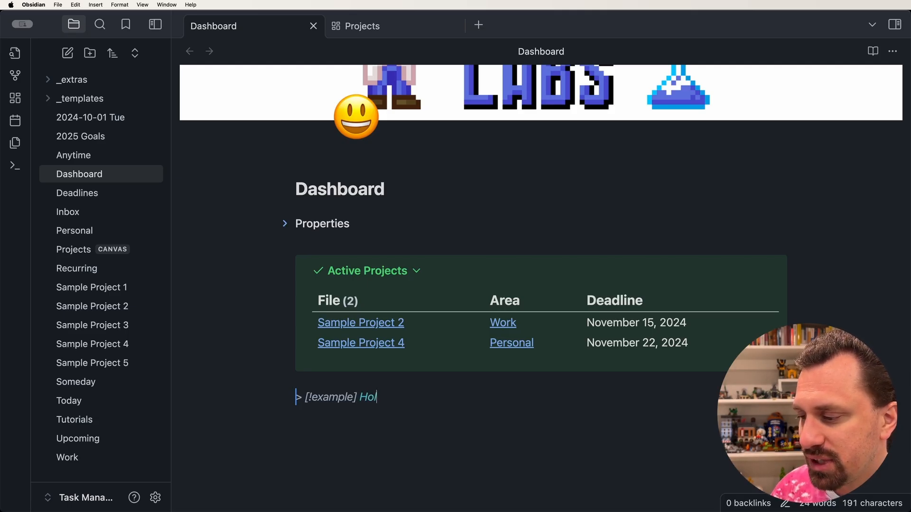
type("ding Tank")
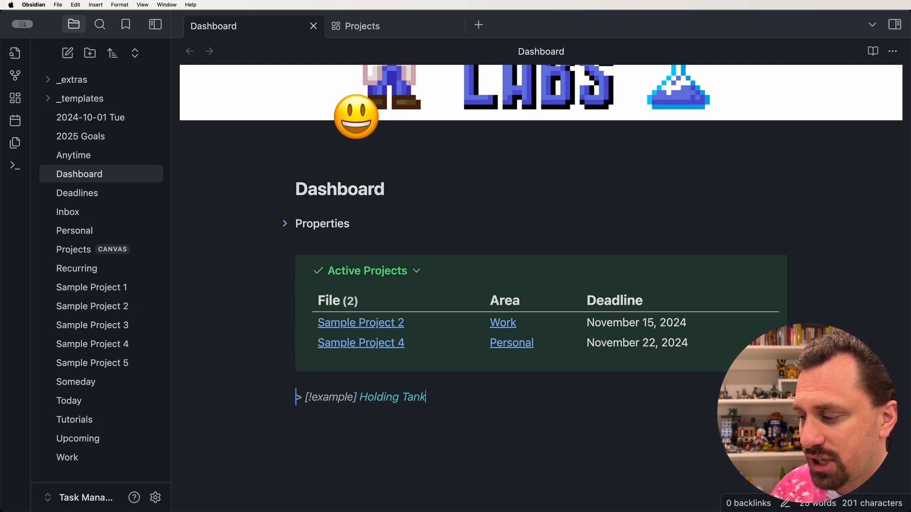
Paste the copied Dataview query into the Holding Tank callout and prefix its unquoted lines with ">"
key("Return")
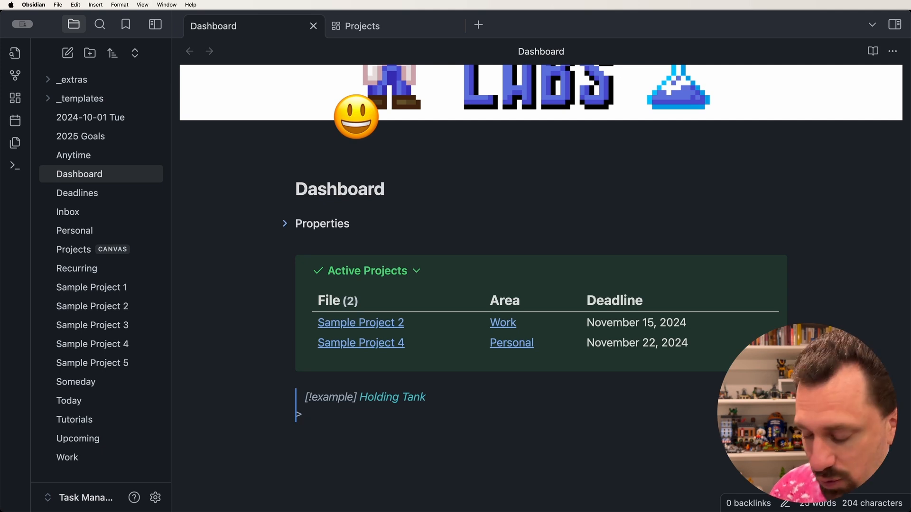
key("super+v")
key("super+Left")
type(">")
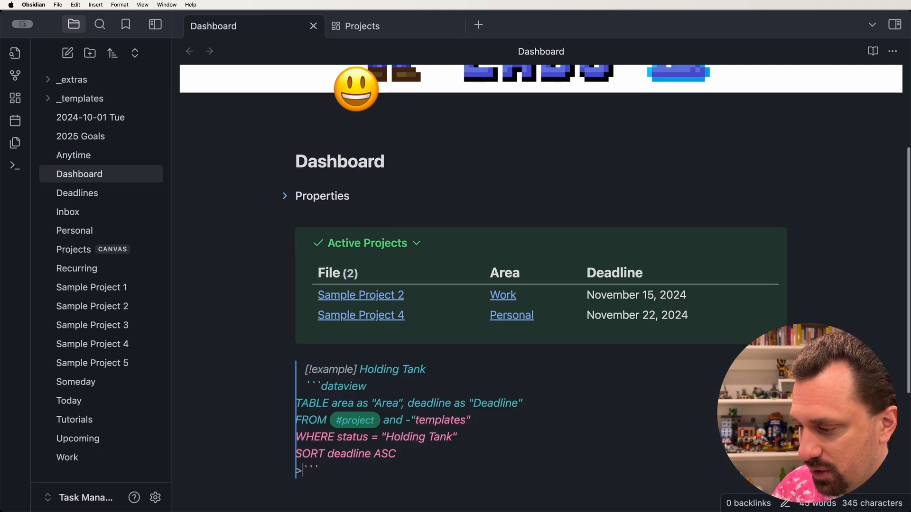
key("Up")
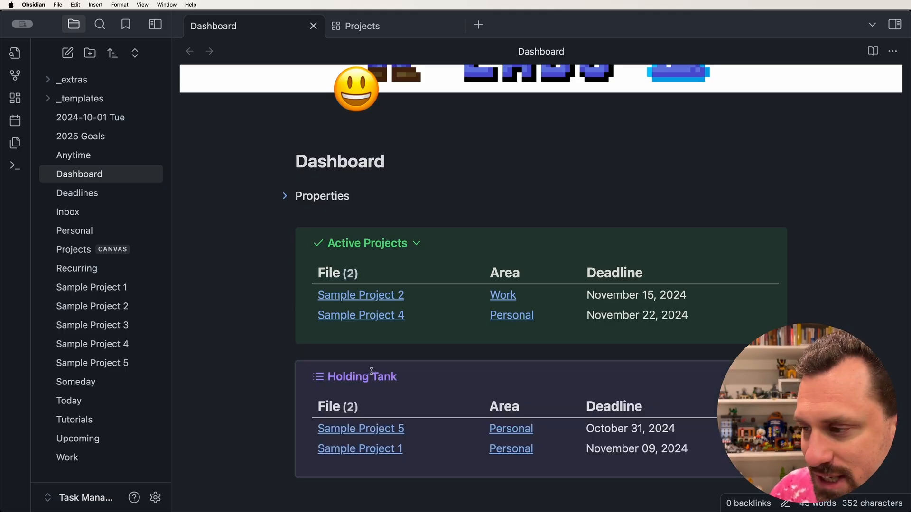
Make the Holding Tank callout foldable and collapsed by default by changing its marker to [!example]-
scroll(388, 366, "up", 1)
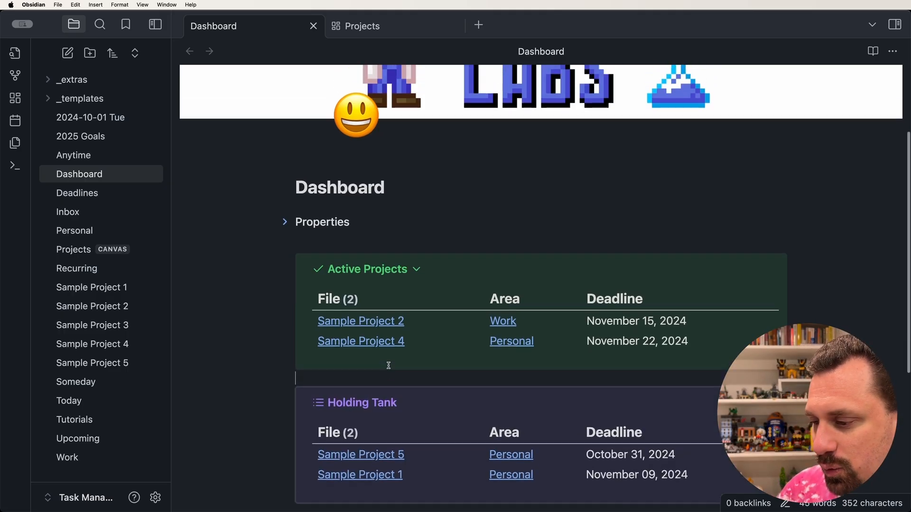
scroll(389, 366, "down", 2)
left_click(376, 335)
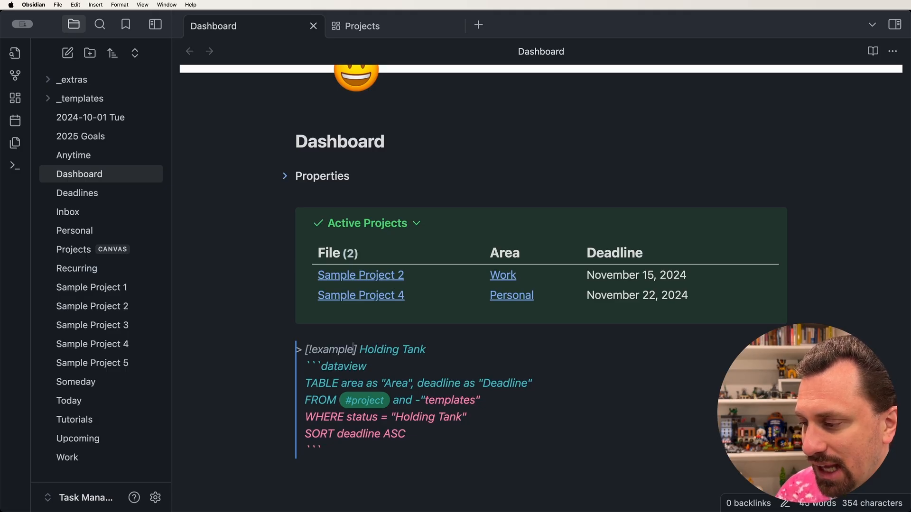
type("-")
key("Up")
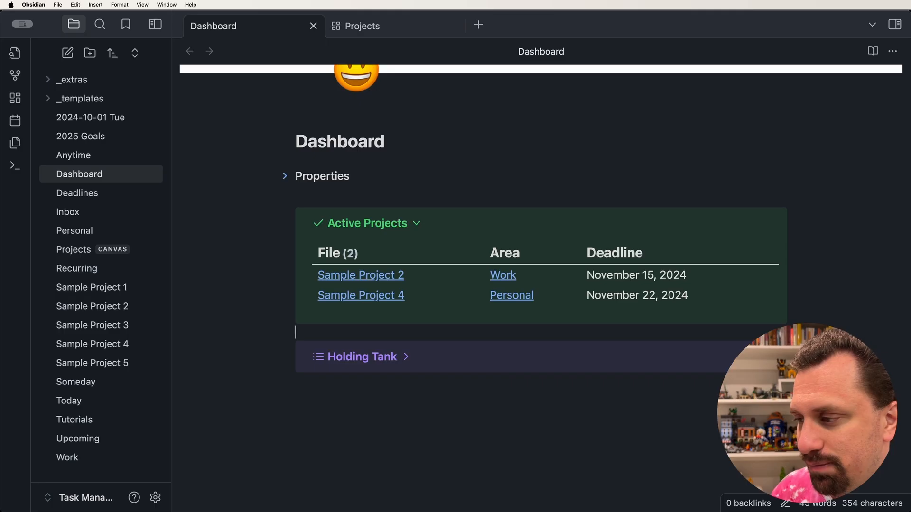
Review the Dashboard, examine the task list in the bookmarked Today note, and return to the Dashboard
scroll(418, 335, "up", 5)
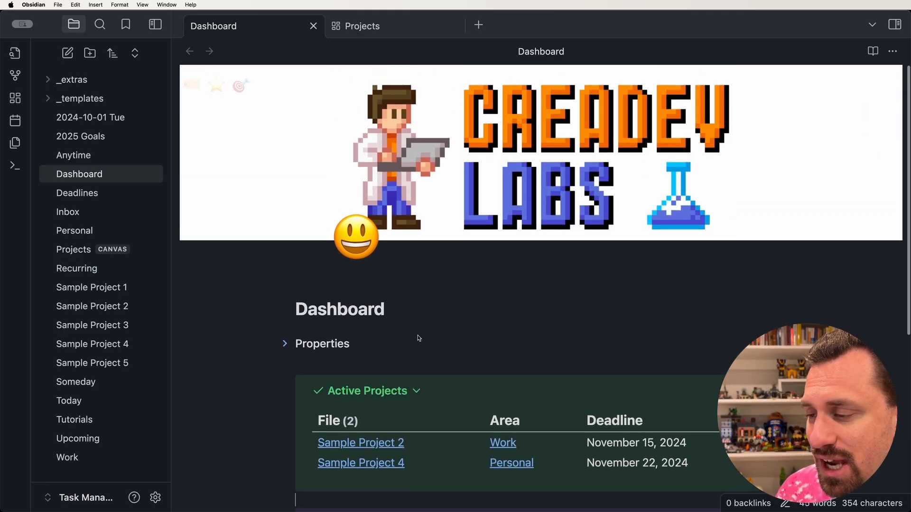
scroll(418, 334, "down", 3)
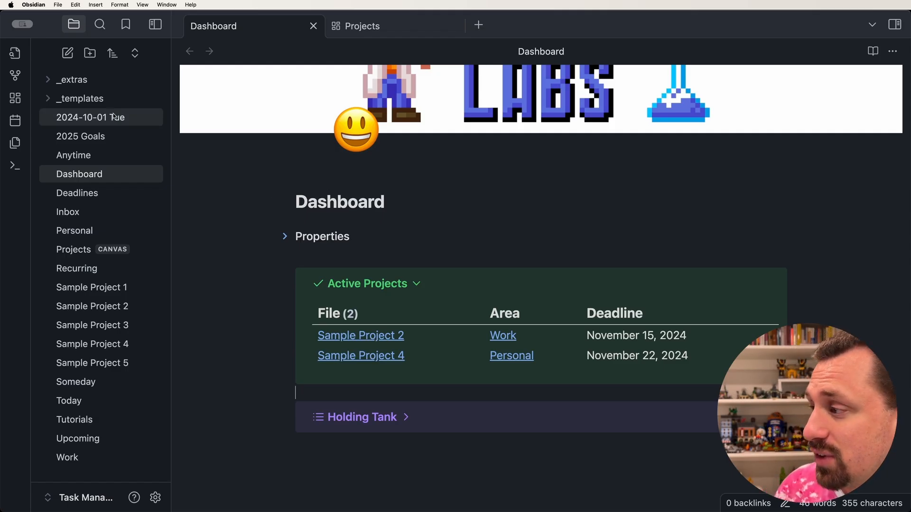
left_click(126, 24)
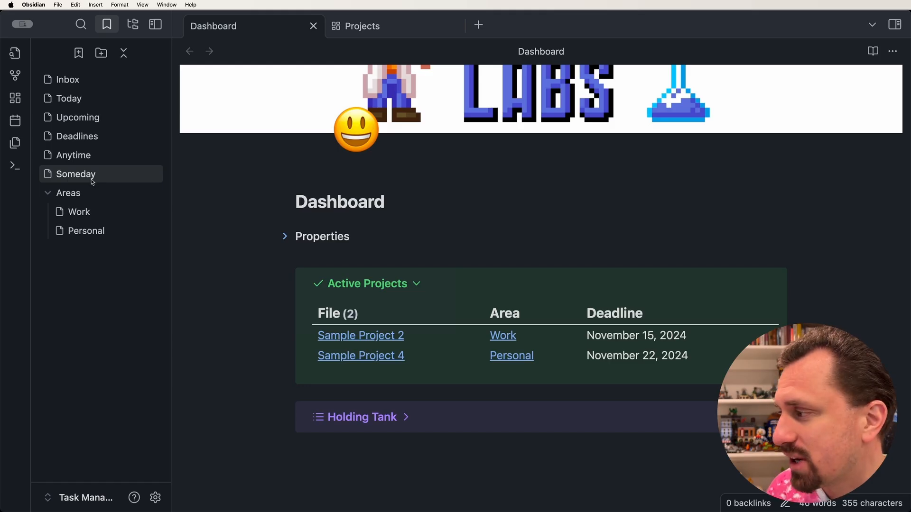
left_click(85, 99)
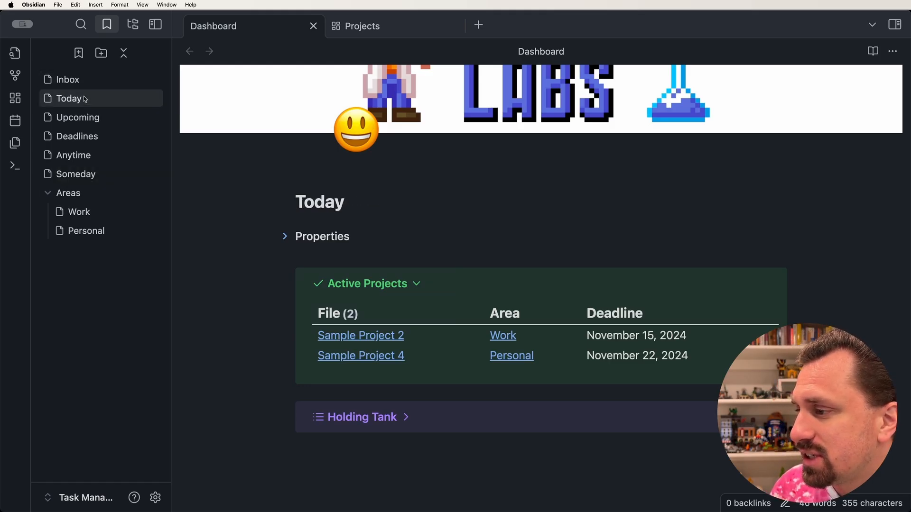
scroll(370, 213, "down", 2)
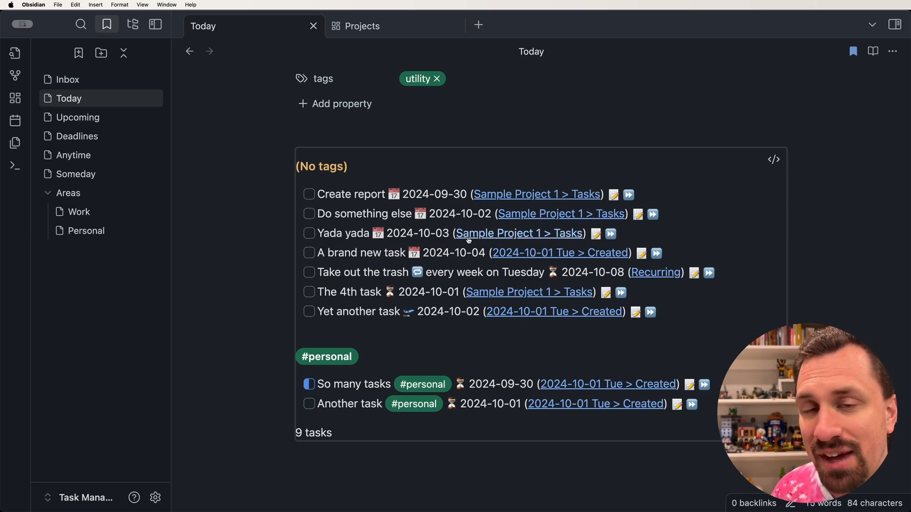
scroll(468, 240, "up", 3)
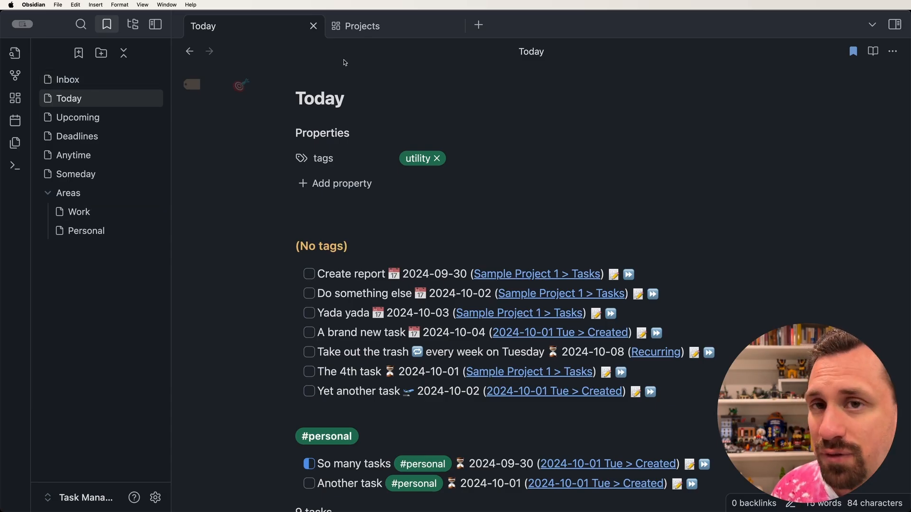
left_click(188, 52)
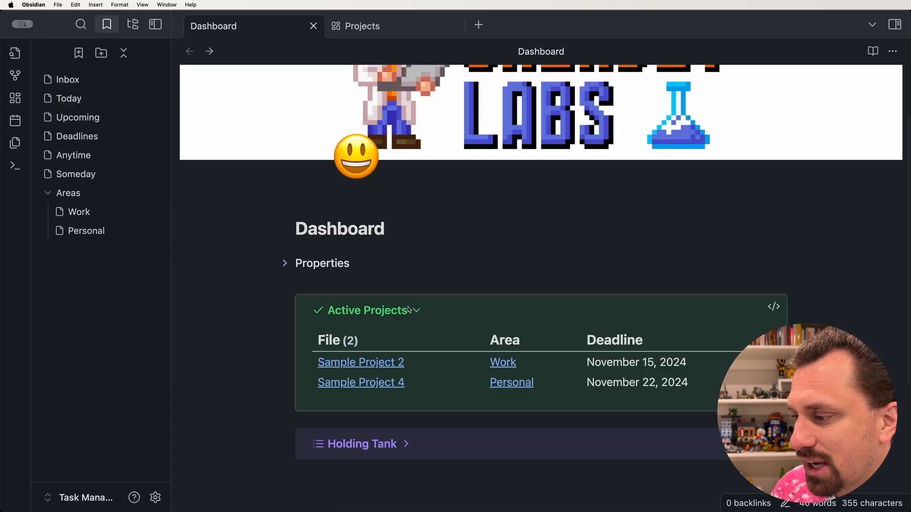
Start a new callout above Active Projects in the Dashboard note with the heading "> [!tldr] Links"
key("Up")
key("Up")
key("Up")
key("Up")
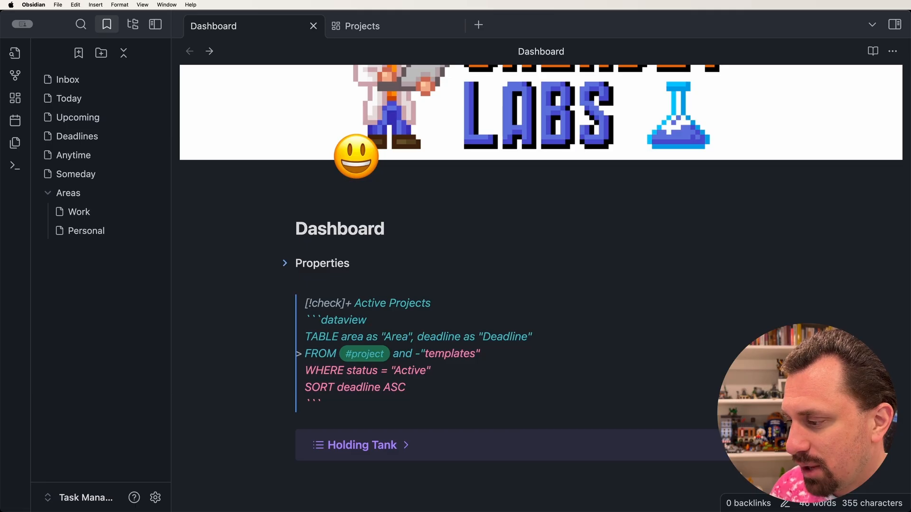
key("Up")
key("Down")
key("Return")
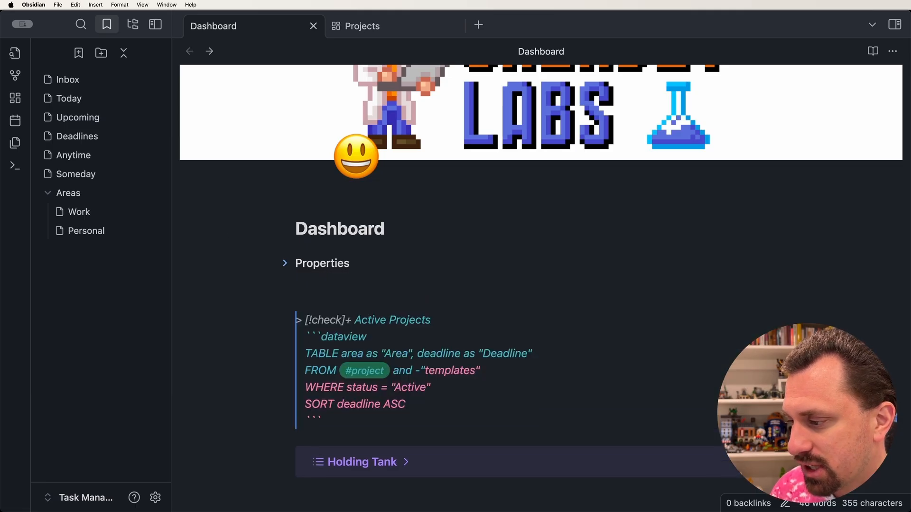
key("Up")
type("> ")
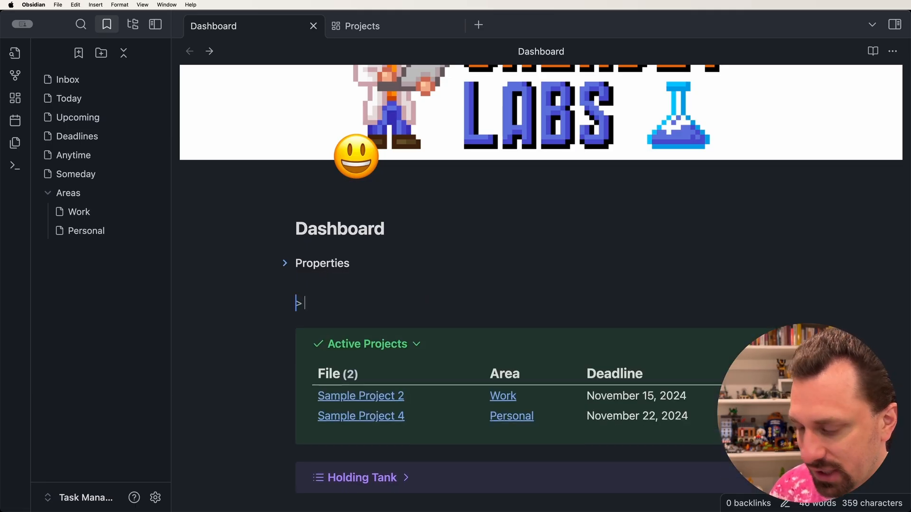
type(" [!tldr]")
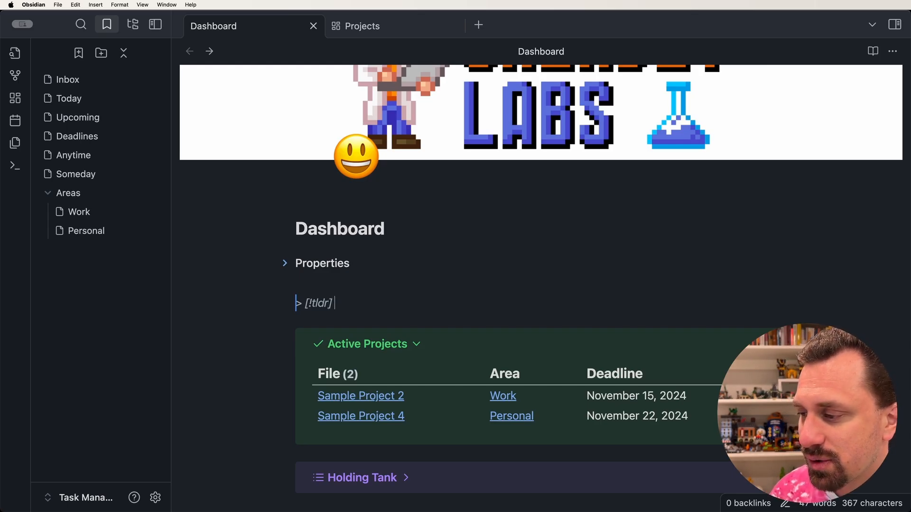
type(" Links")
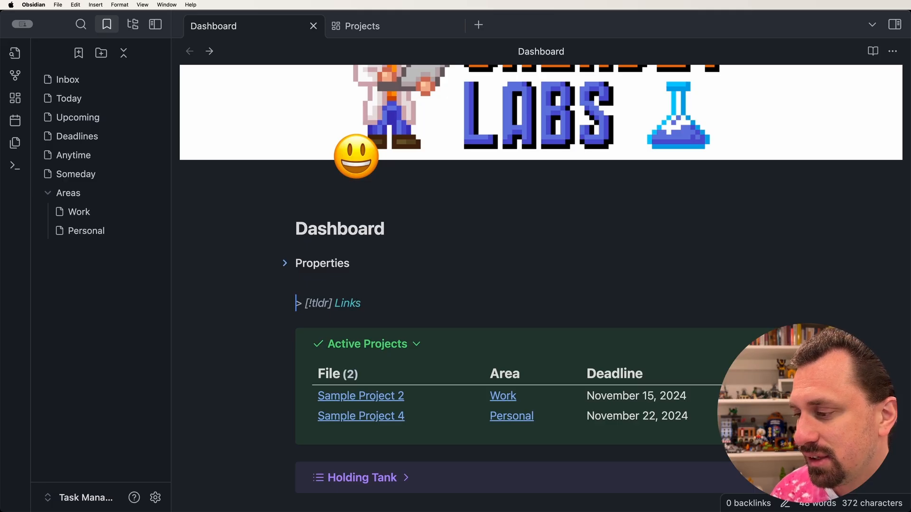
Add internal links to the Inbox, Today and Upcoming notes on separate lines in the Links callout
key("Return")
type("[[")
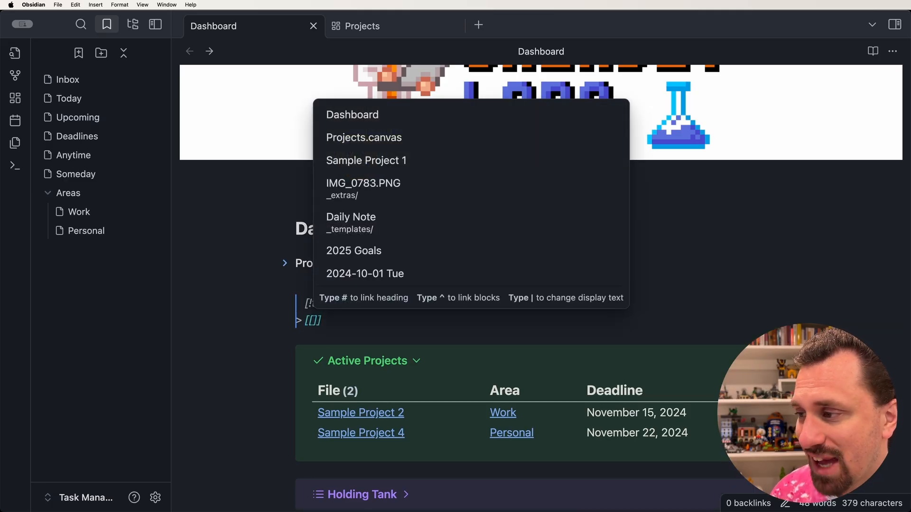
type("Inbox")
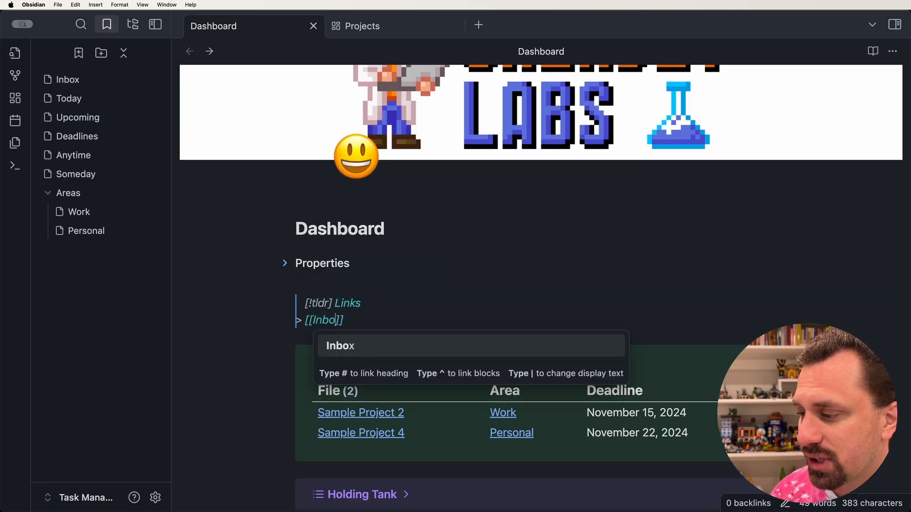
key("Return")
key("Return")
type("[[Today")
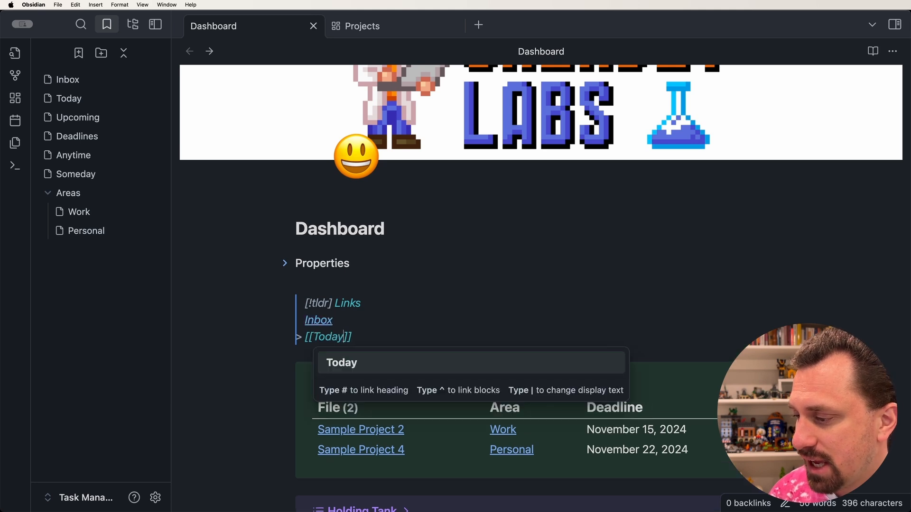
key("Return")
key("Return")
type("[[Upcoming")
key("Return")
Add internal links to Deadlines, Anytime and Someday in the Links callout and remove the surplus line below it
key("Return")
type("[[Deadlines")
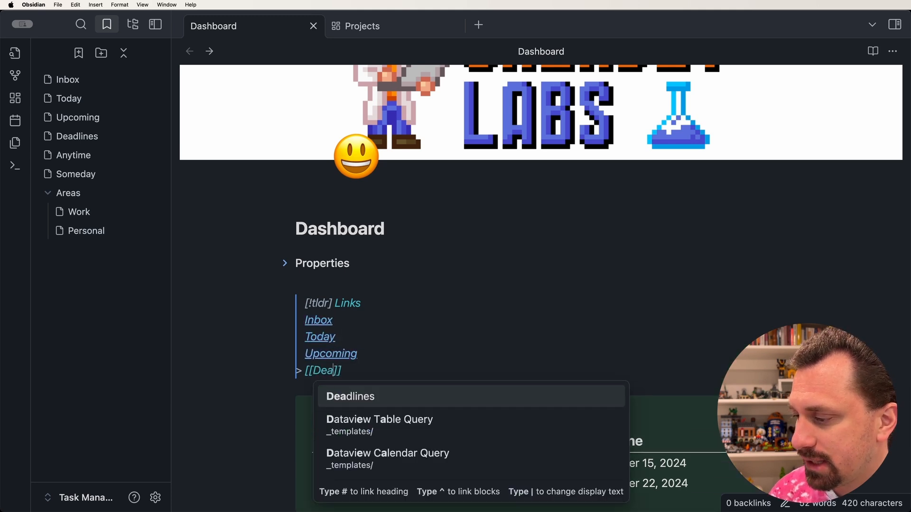
key("Return")
key("Return")
type("[[Anytime")
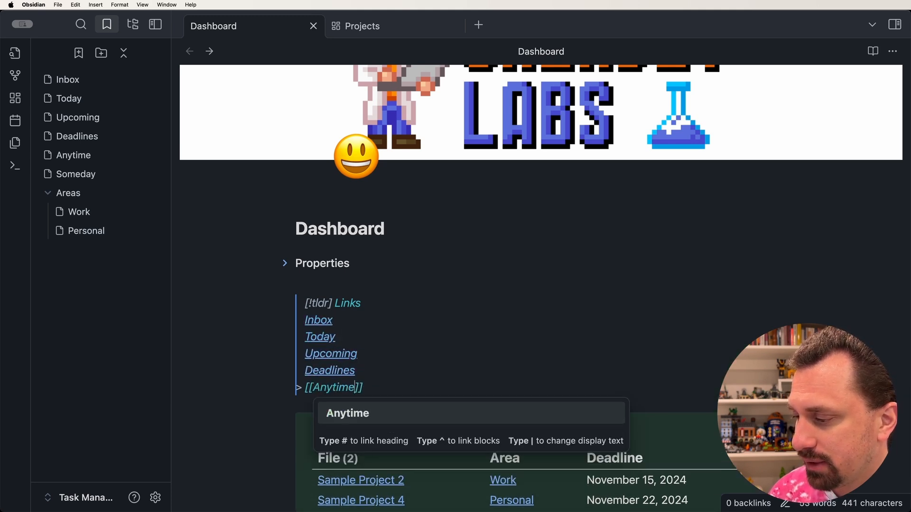
key("Return")
key("Return")
type("Someday")
key("alt+shift+Left")
type("[[")
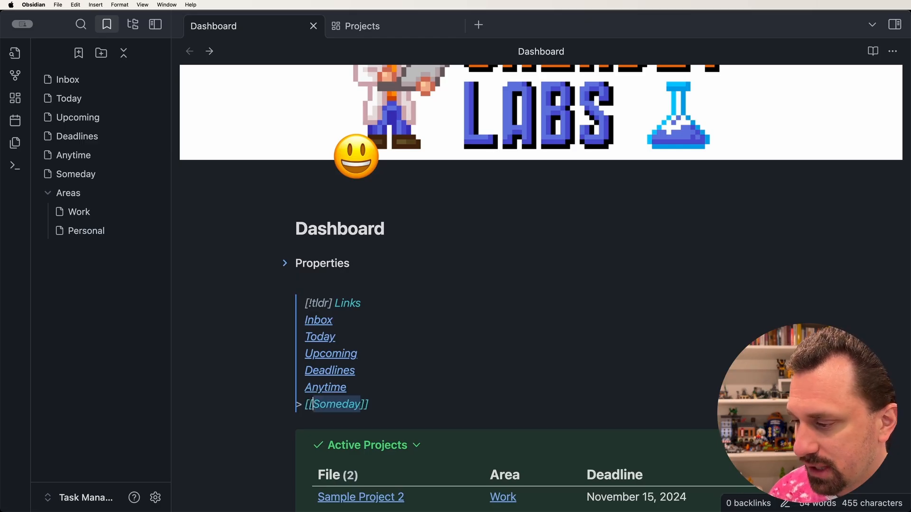
key("super+Right")
key("Return")
key("Return")
key("BackSpace")
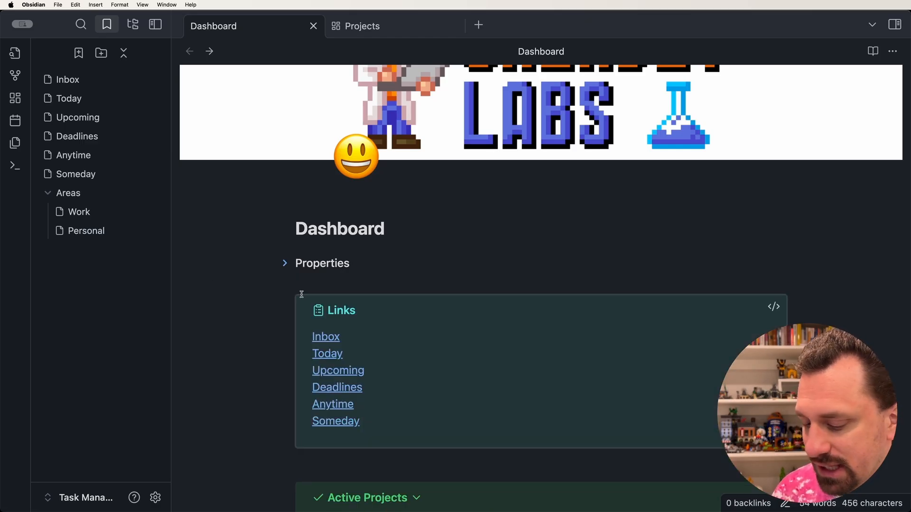
key("BackSpace")
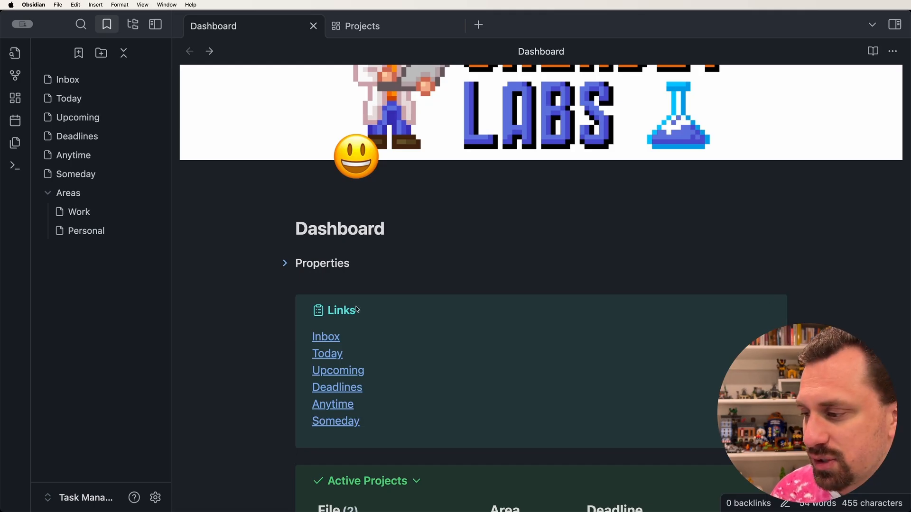
Make the Links callout foldable and collapsed by default by changing its marker to [!tldr]-
mouse_move(326, 336)
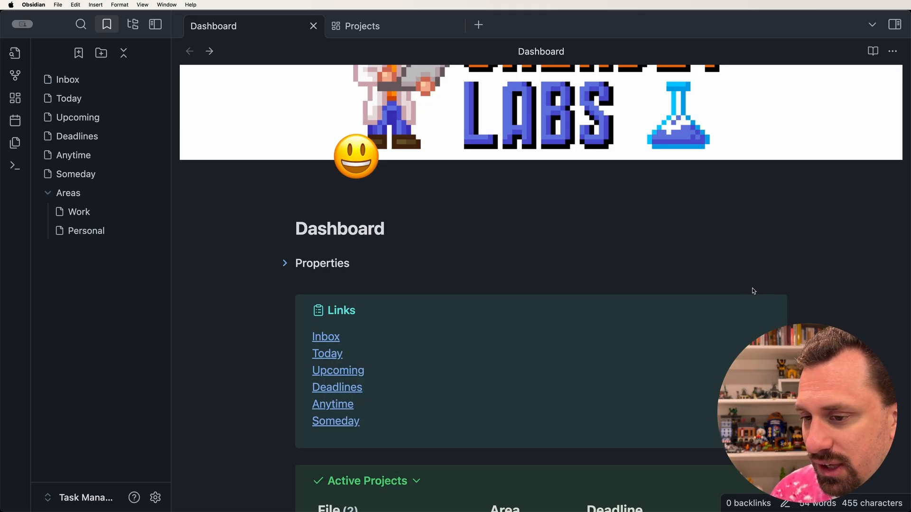
left_click(774, 307)
key("Left")
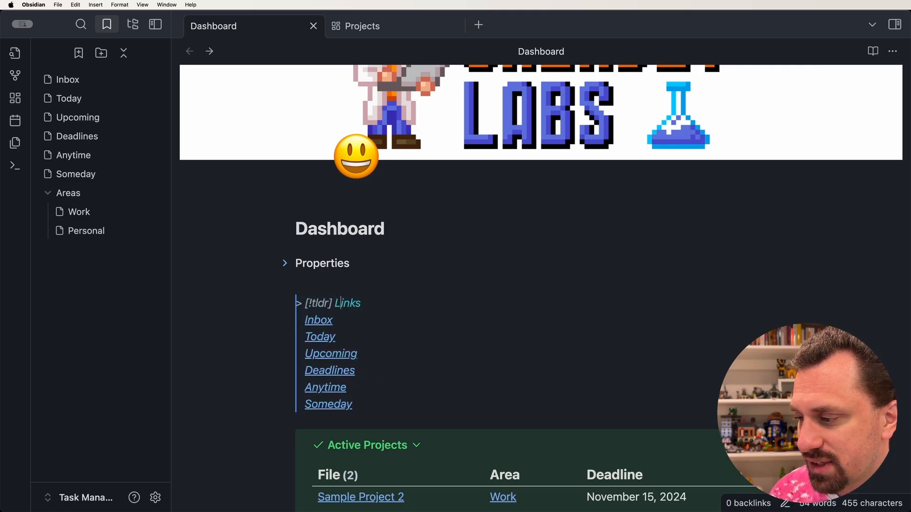
type("-")
key("Up")
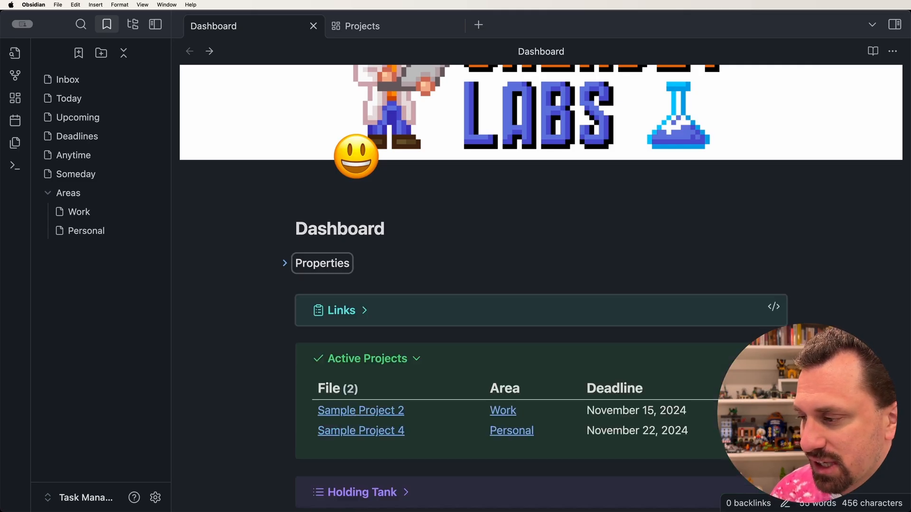
scroll(405, 258, "down", 3)
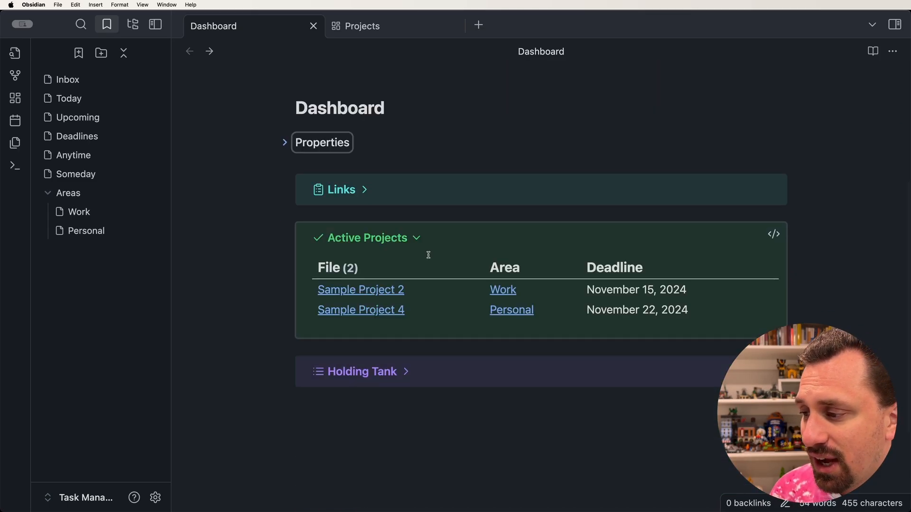
scroll(430, 254, "up", 2)
scroll(429, 254, "up", 3)
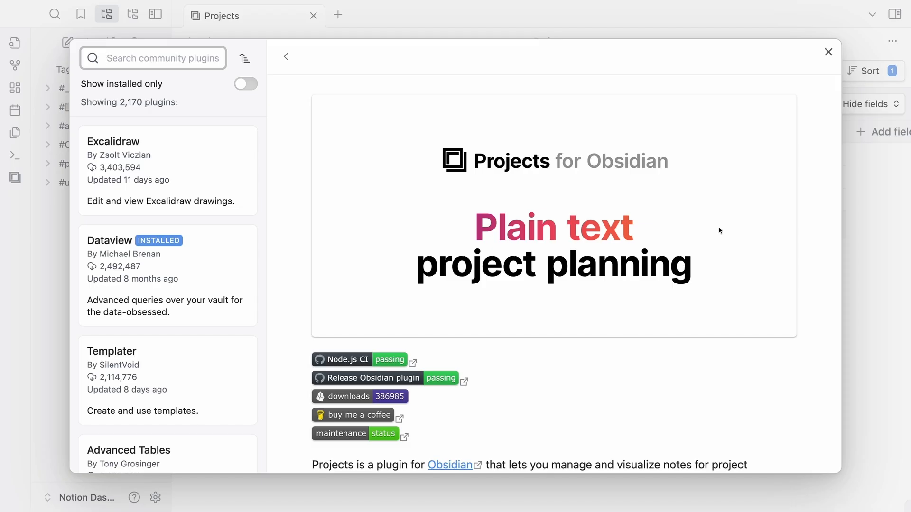
Read the Projects plugin's description page for its features and available views
scroll(720, 231, "down", 2)
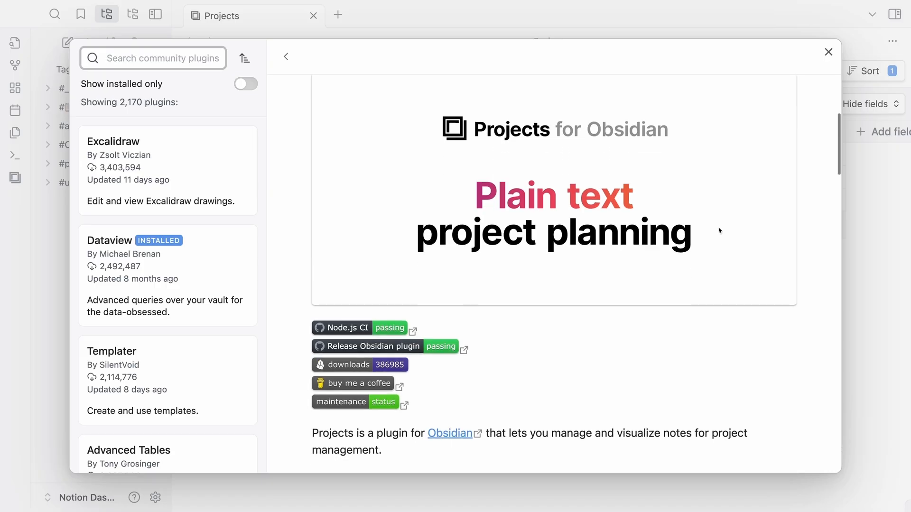
scroll(720, 231, "down", 8)
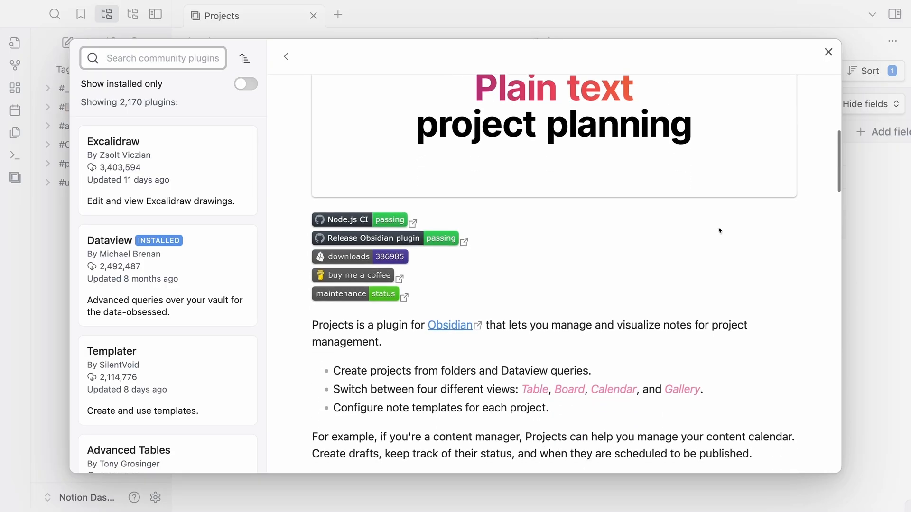
scroll(721, 231, "down", 4)
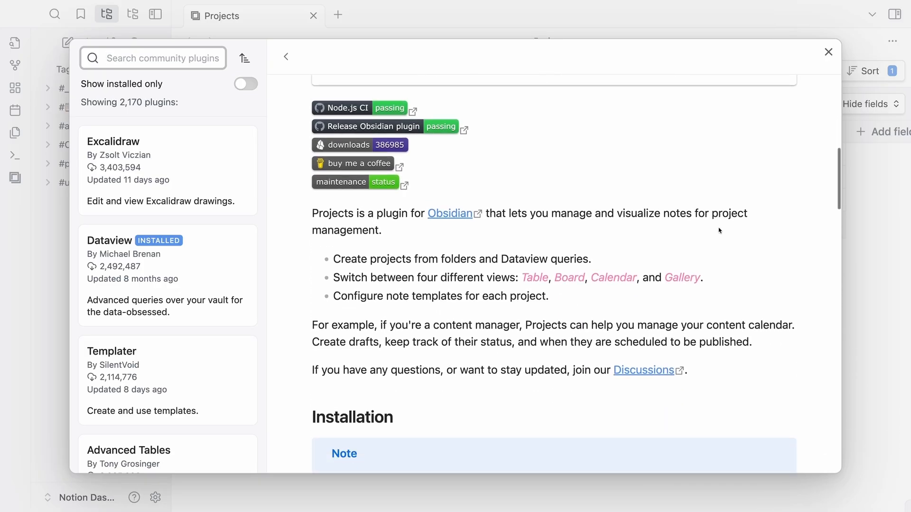
scroll(720, 231, "down", 4)
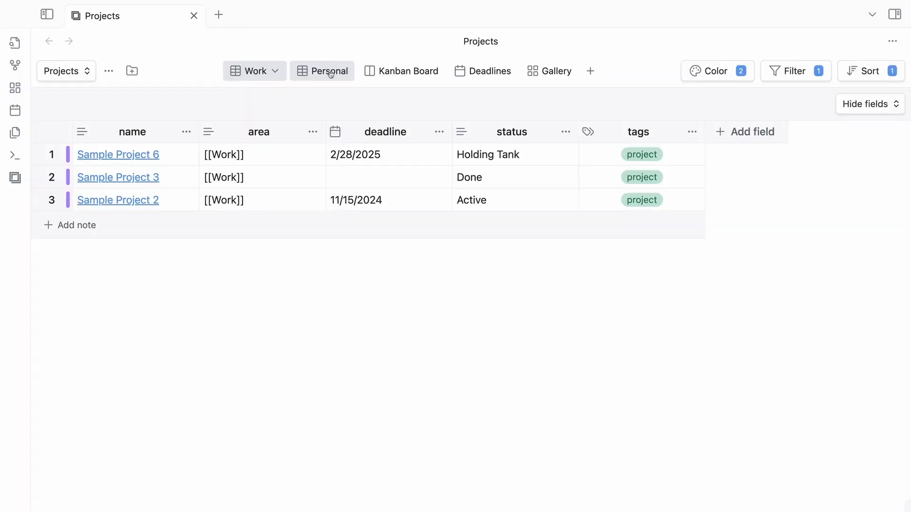
Browse the Personal, Kanban Board and Gallery views in Projects and move Sample Project 1 to November 8 on the Deadlines calendar
left_click(331, 72)
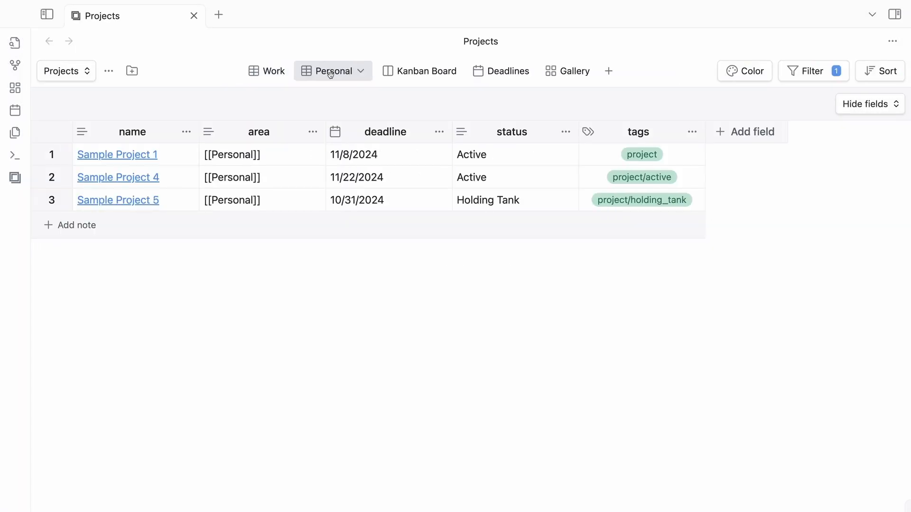
left_click(426, 71)
left_click_drag(349, 187, 532, 193)
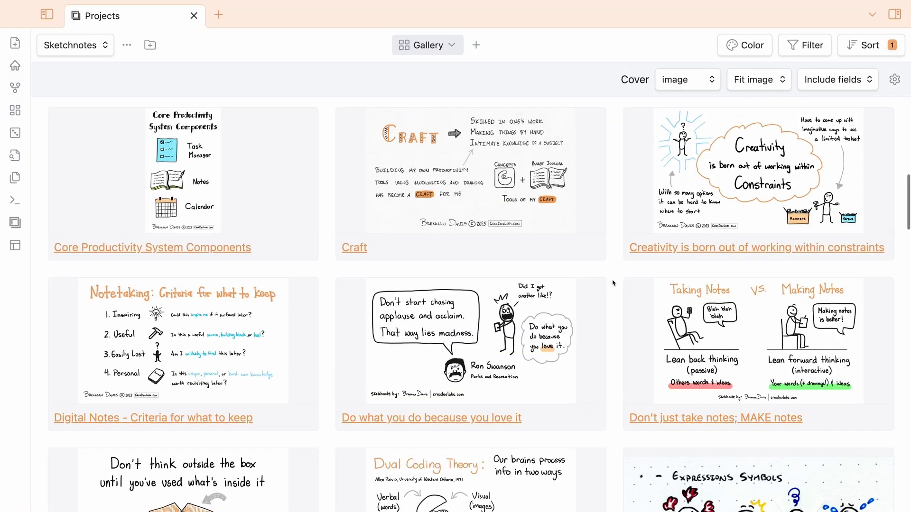
scroll(612, 283, "down", 3)
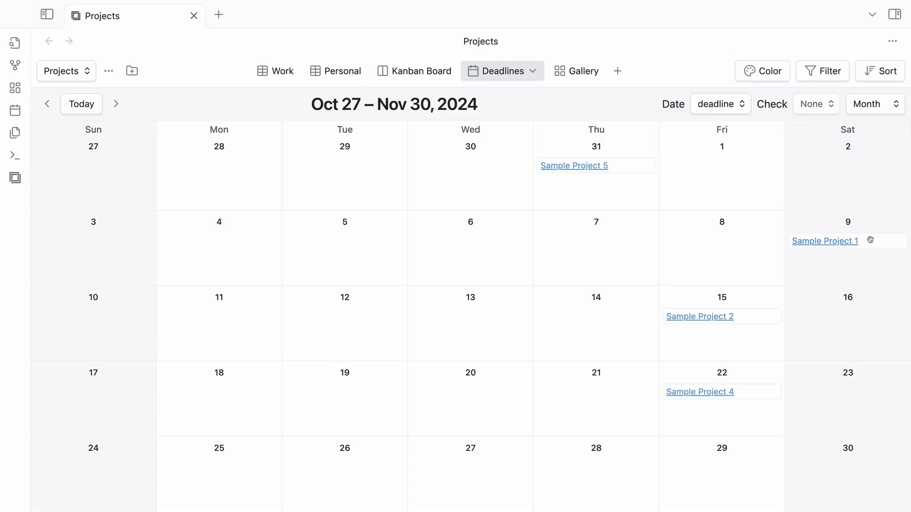
left_click_drag(871, 239, 739, 242)
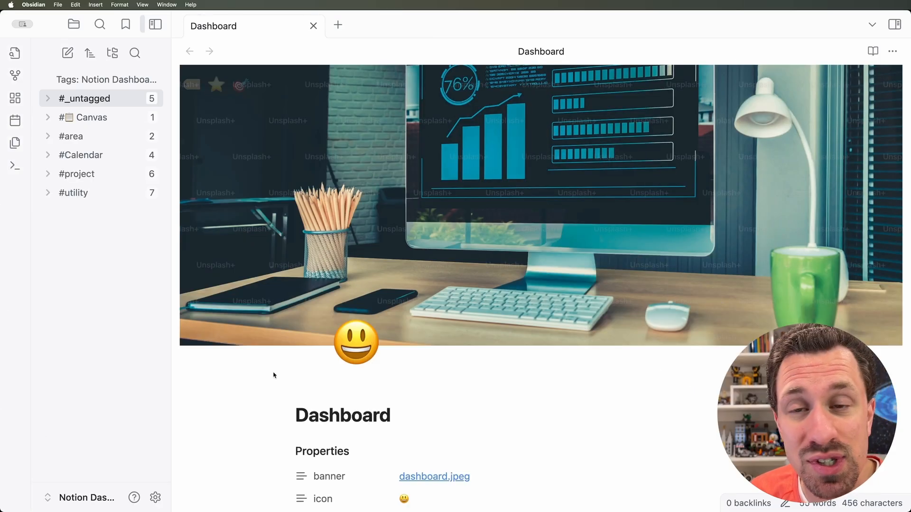
Find the Projects plugin among the community plugins, install it and enable it
left_click(156, 498)
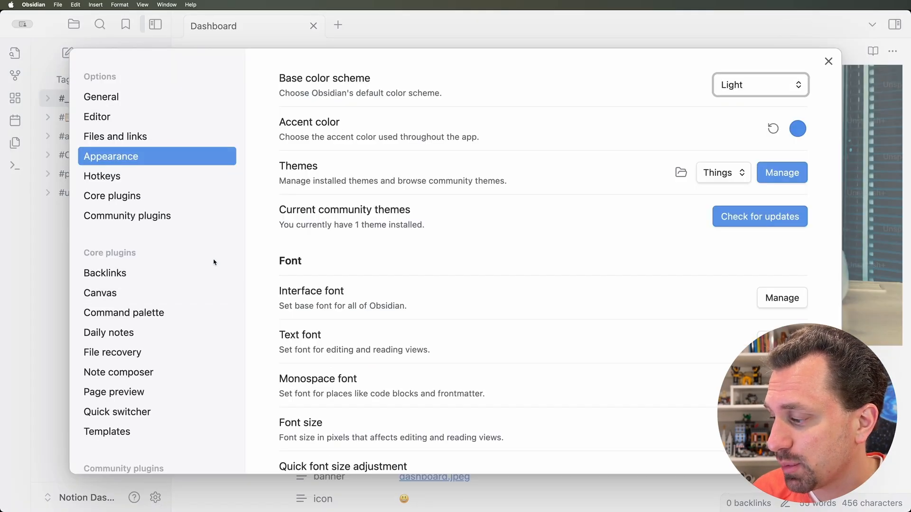
left_click(154, 222)
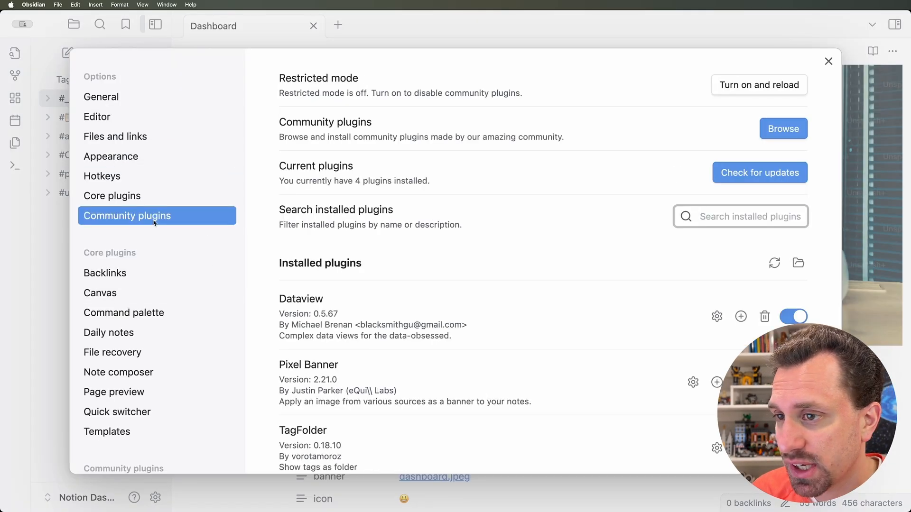
left_click(783, 129)
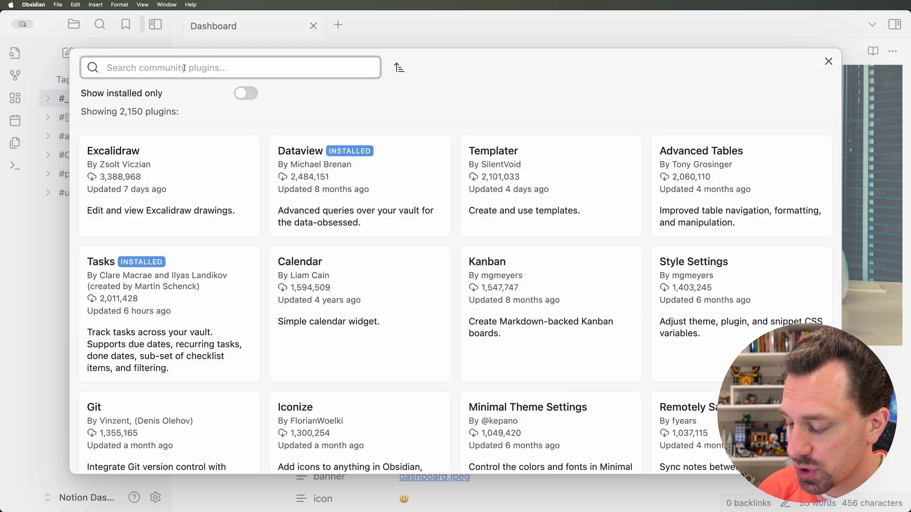
type("Projects")
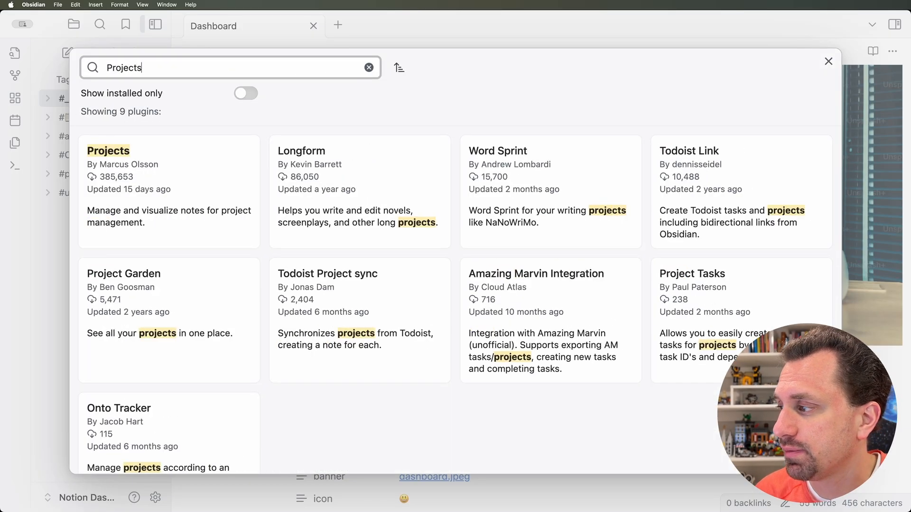
left_click(138, 190)
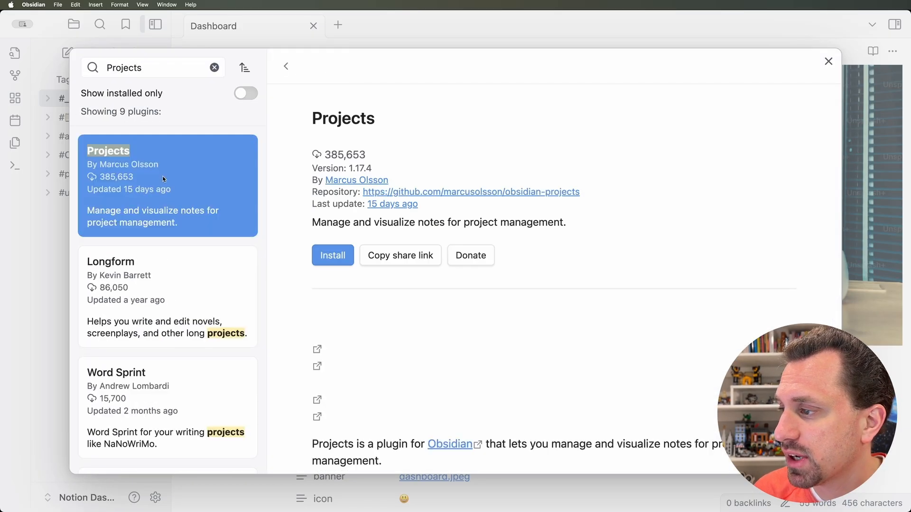
left_click(332, 255)
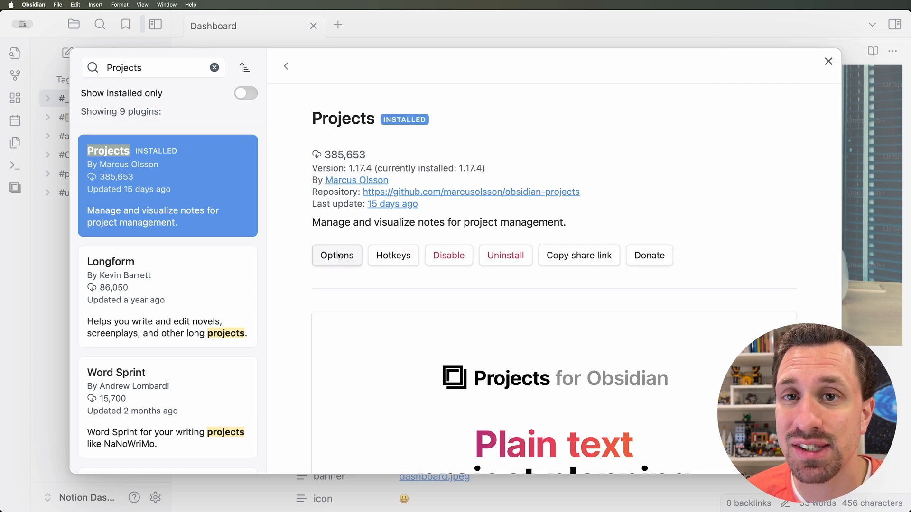
Set the link behavior in the Projects plugin's options to Open note
left_click(338, 255)
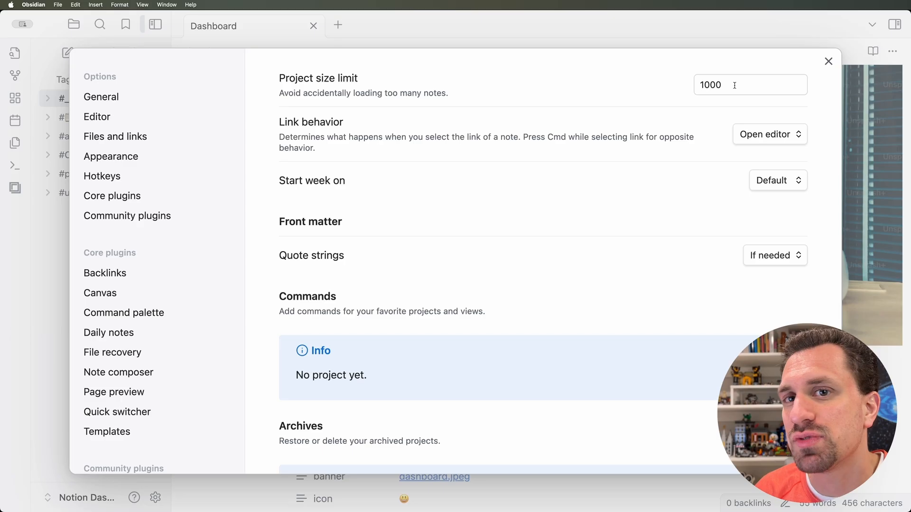
key("Tab")
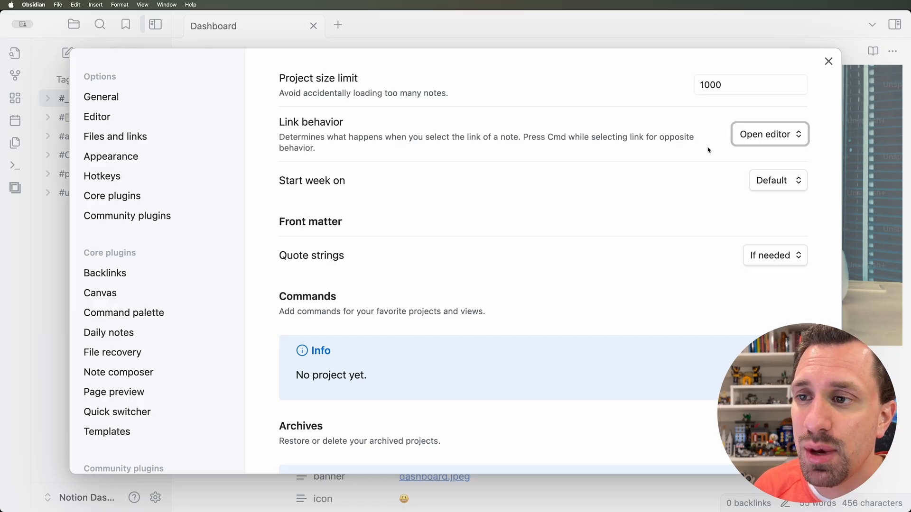
left_click(757, 134)
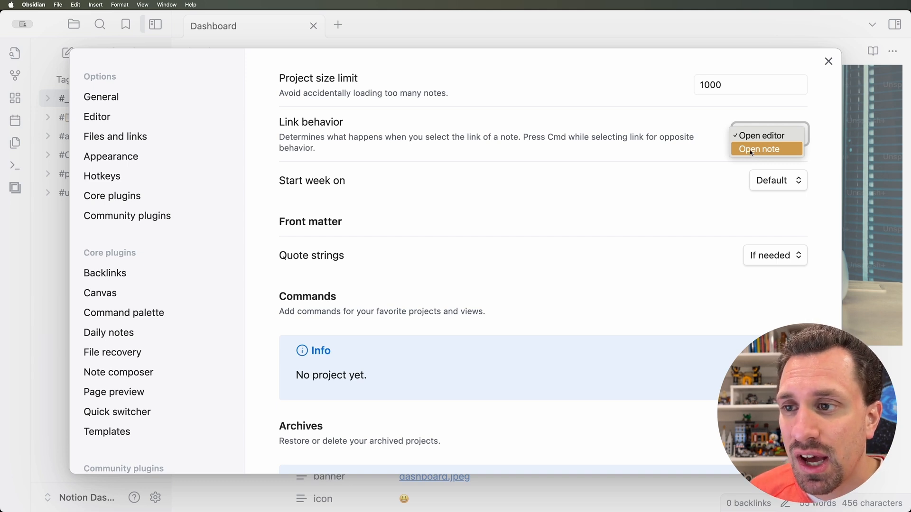
left_click(752, 150)
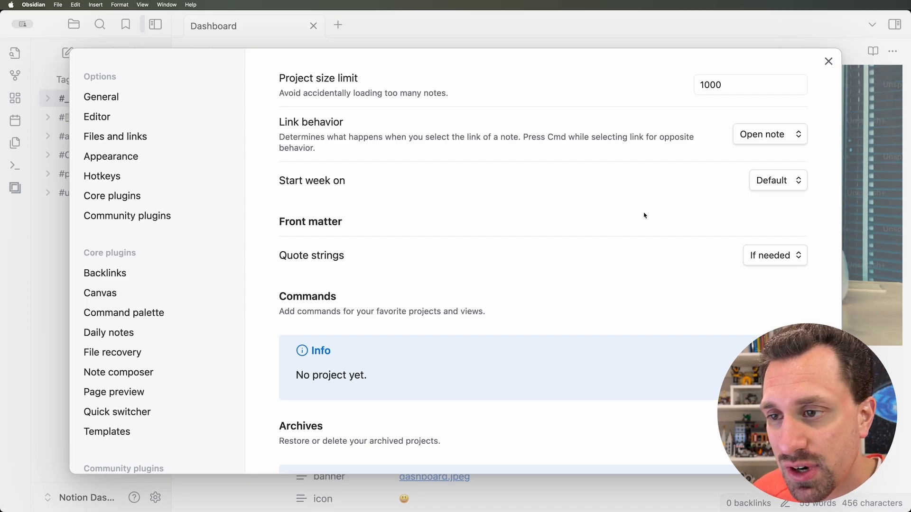
Review the choices for the week start and quote strings, and look over the Commands and Archives settings
left_click(778, 183)
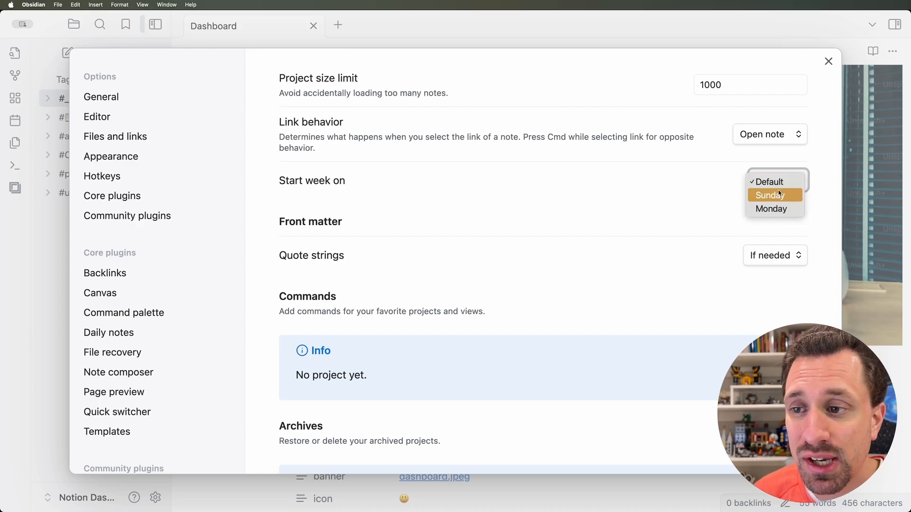
left_click(534, 237)
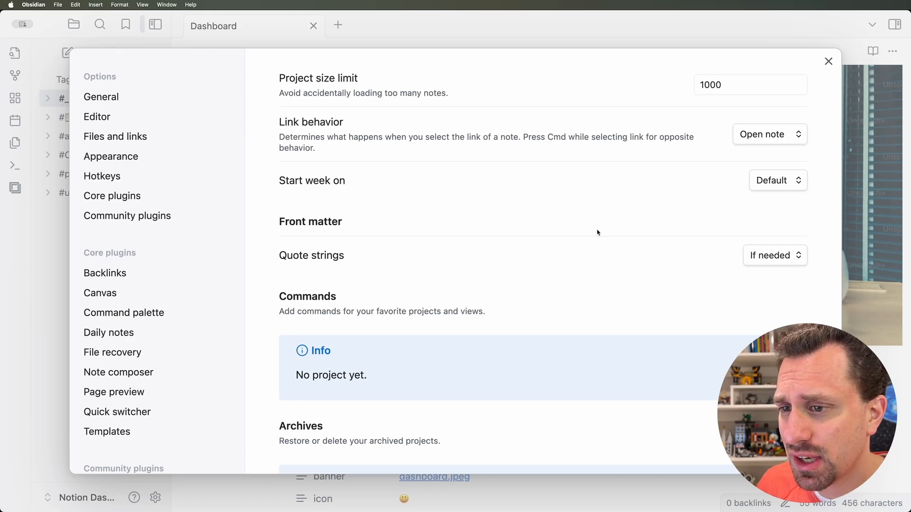
left_click(786, 257)
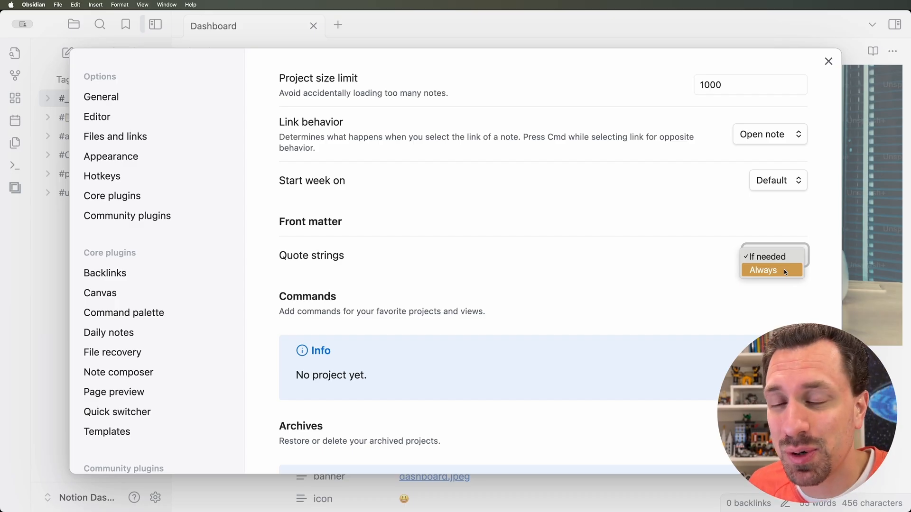
left_click(558, 276)
scroll(559, 276, "down", 3)
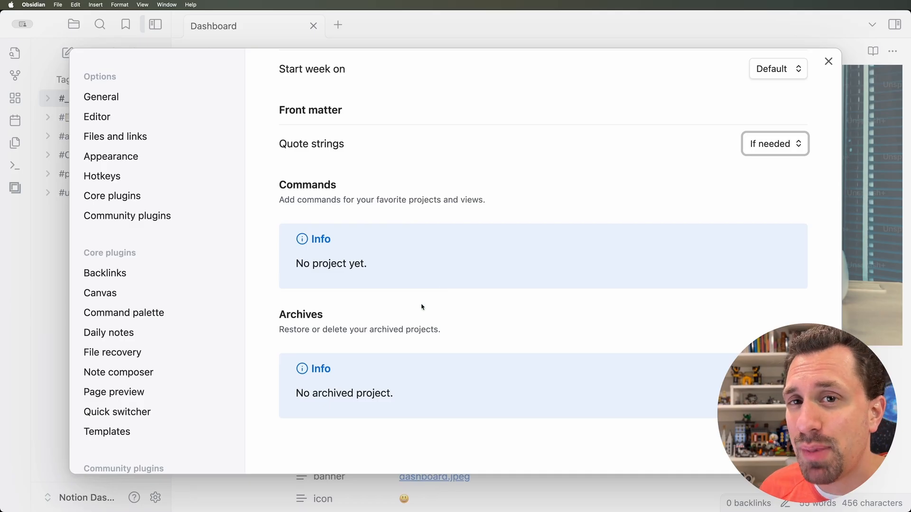
Read the Design Philosophy section on the installed Projects plugin's page, especially the Leave no trace principle, and close the settings
left_click(142, 215)
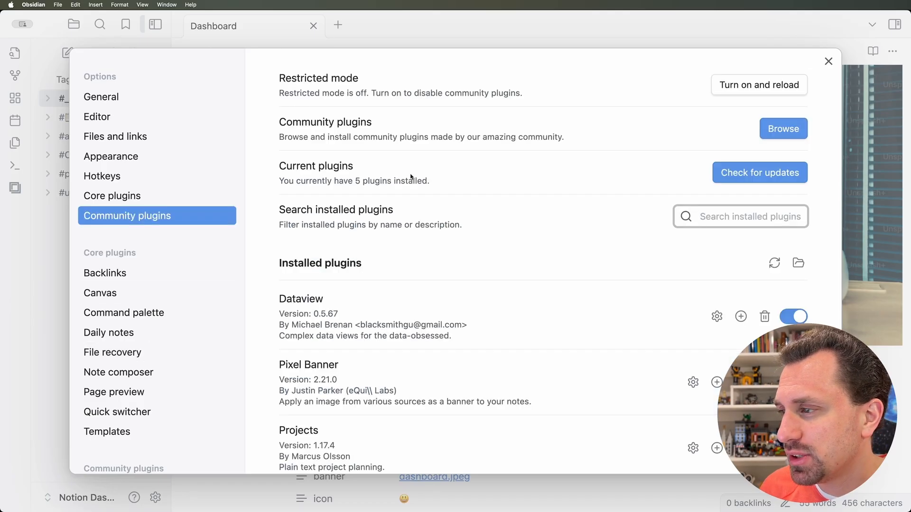
scroll(474, 252, "down", 3)
scroll(474, 251, "down", 2)
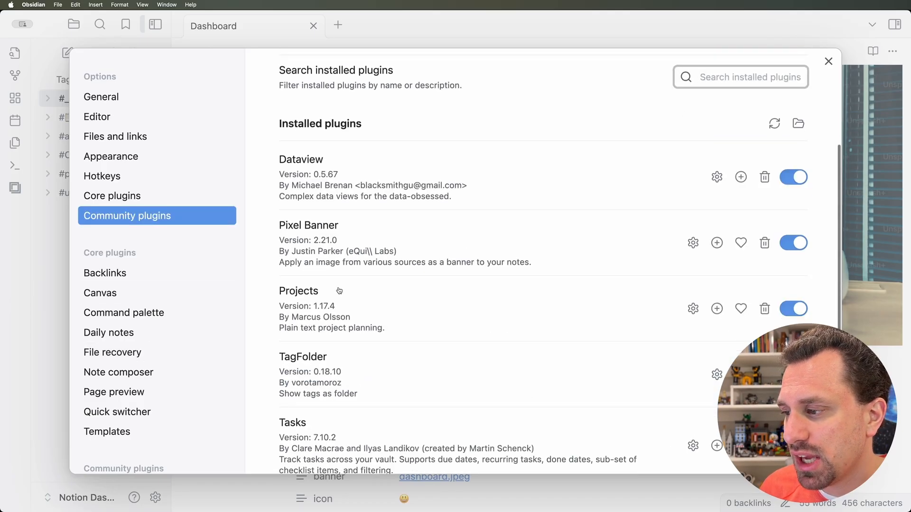
left_click(294, 238)
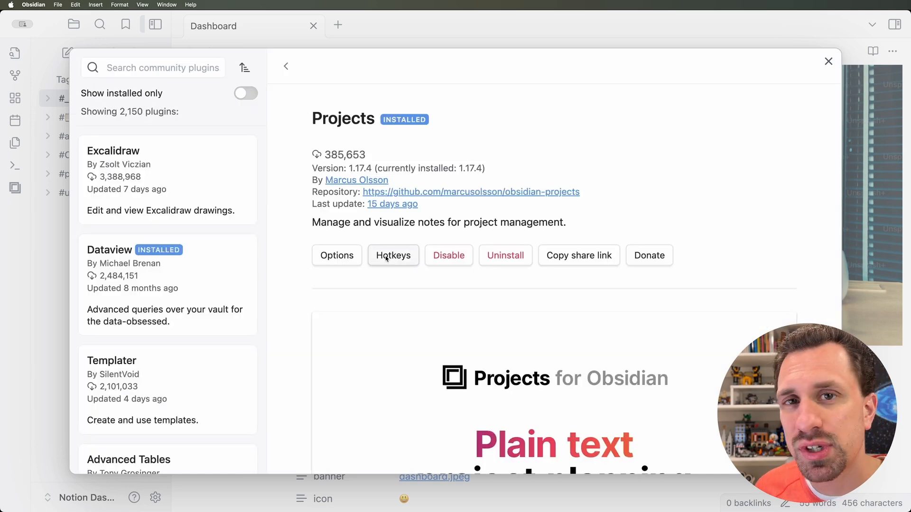
scroll(386, 258, "down", 15)
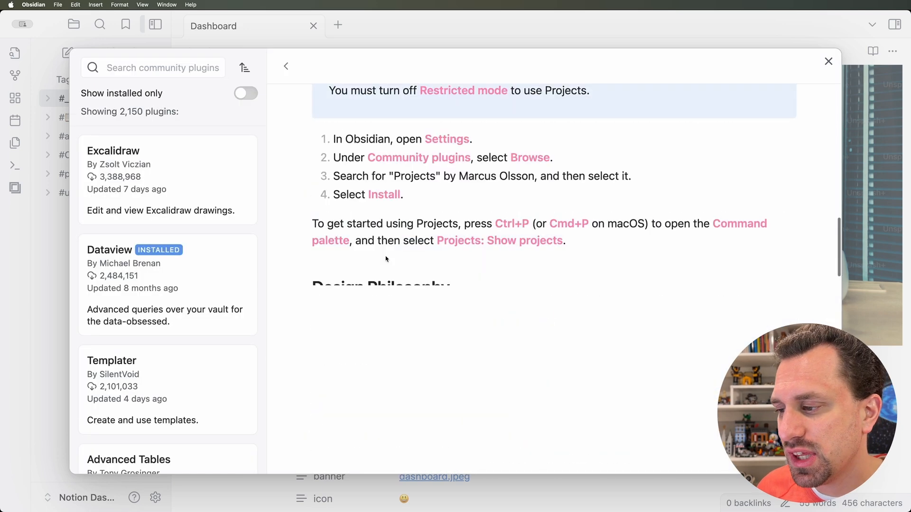
scroll(393, 228, "down", 1)
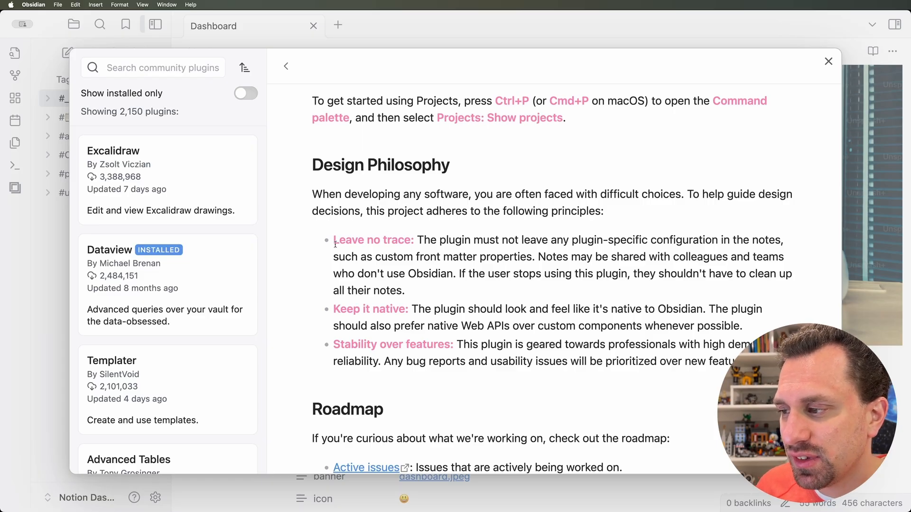
left_click_drag(334, 243, 413, 240)
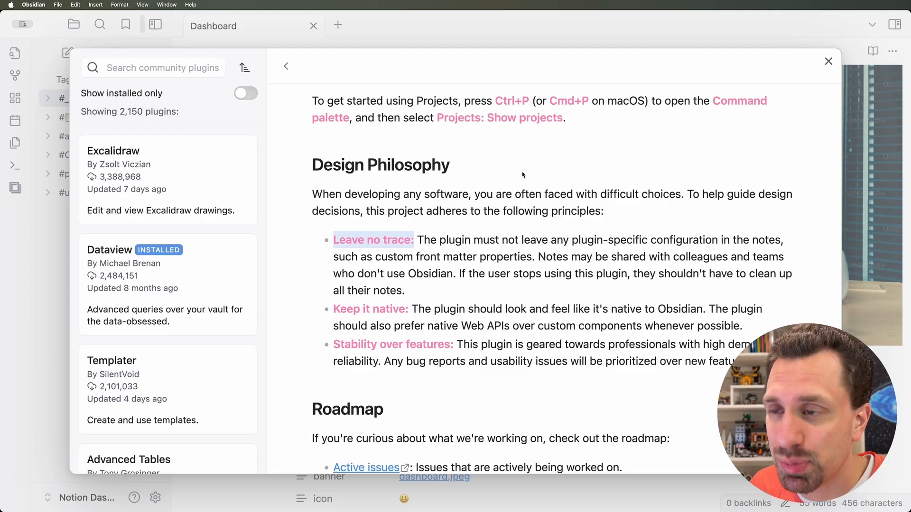
left_click(828, 61)
left_click(828, 61)
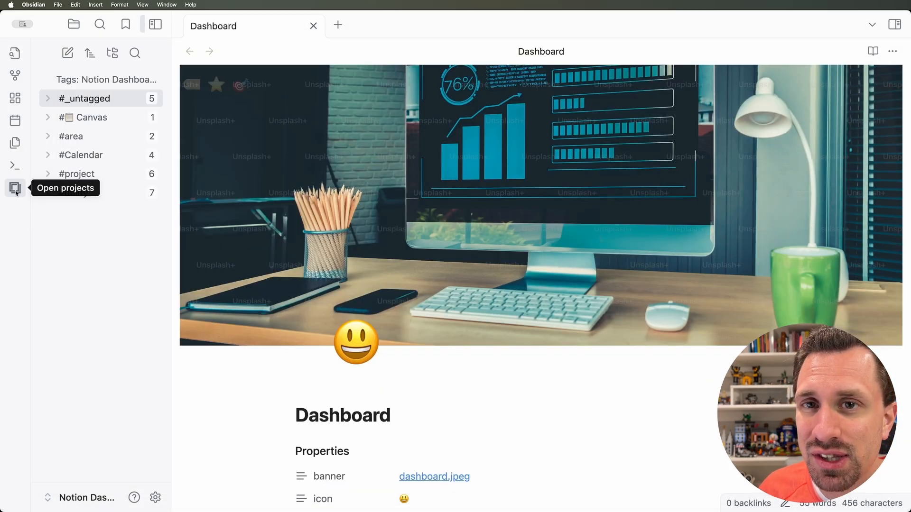
Open the Projects view and start a new project named Projects, set as the default
left_click(15, 189)
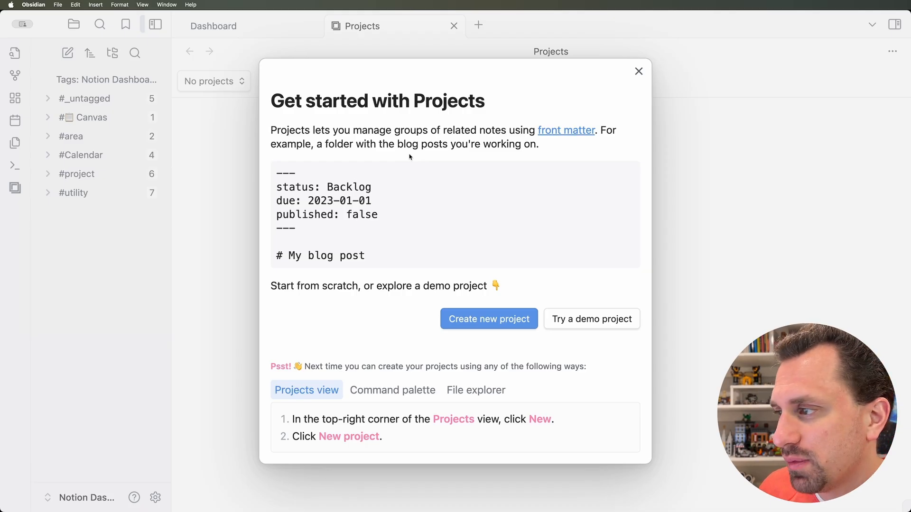
left_click(491, 320)
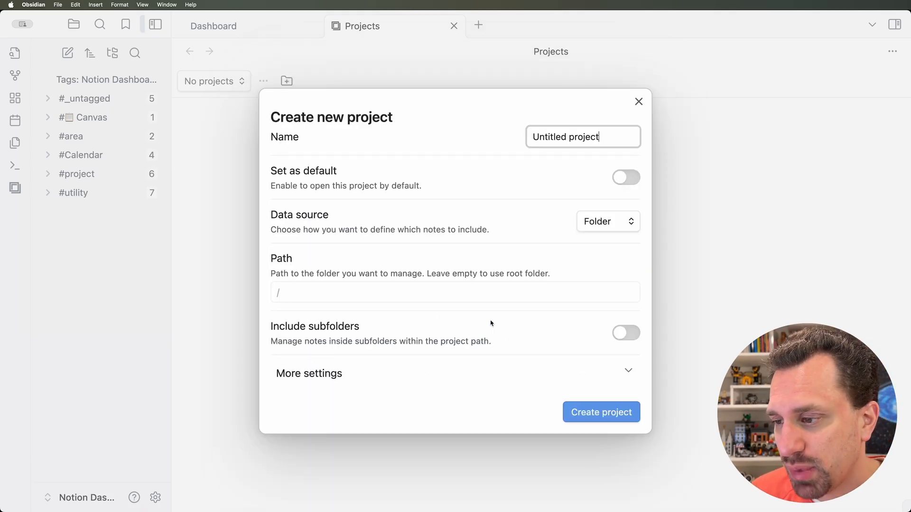
triple_click(635, 143)
type("Projects")
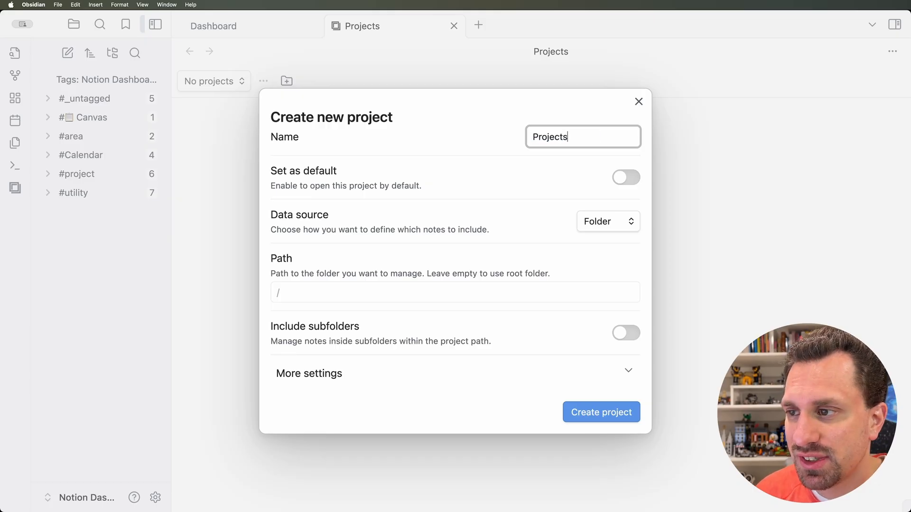
left_click(625, 179)
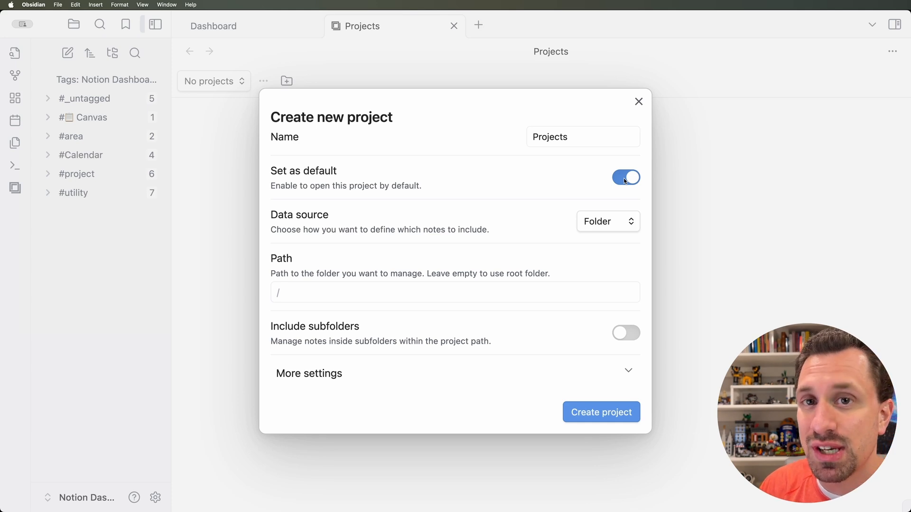
Use Tag as the new project's data source with the tag #project, and enable the tag hierarchy
left_click(608, 226)
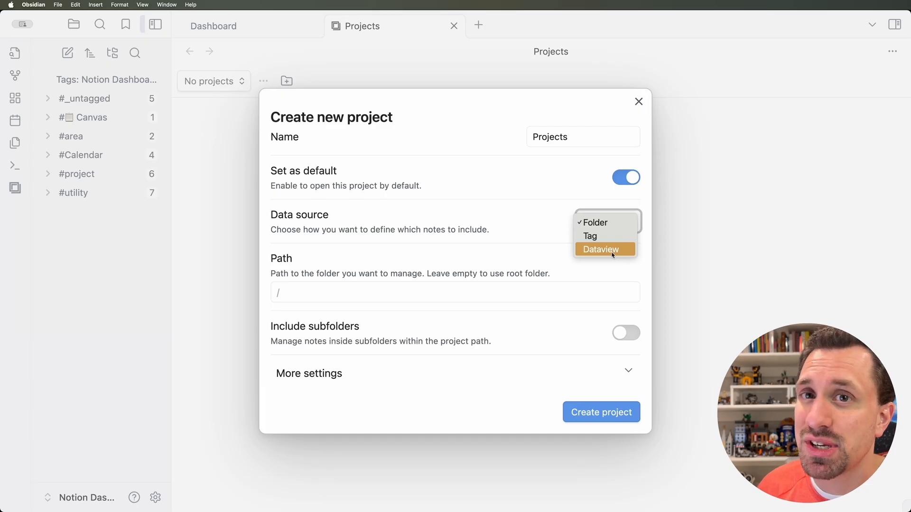
left_click(602, 236)
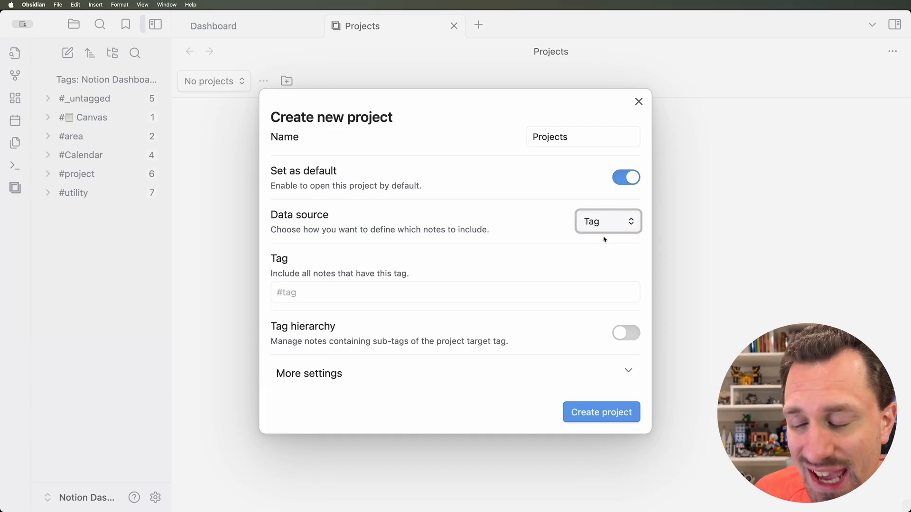
left_click(340, 286)
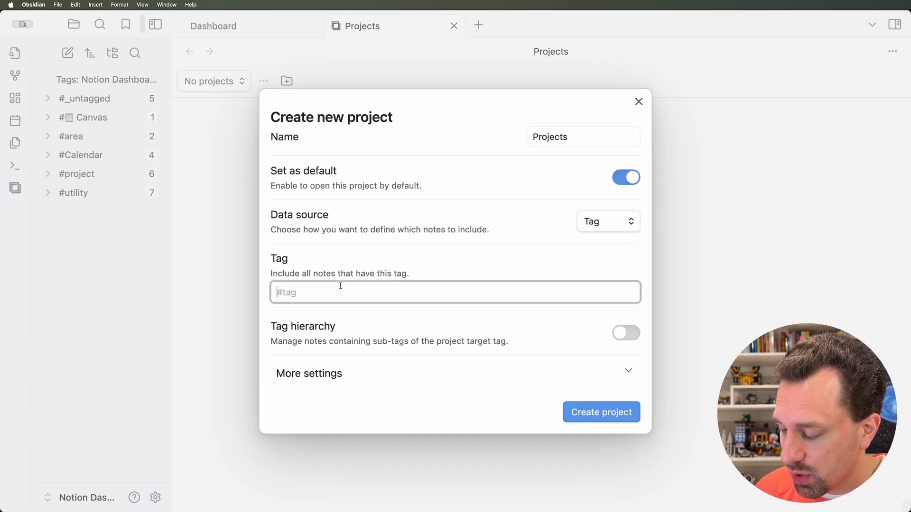
type("#project")
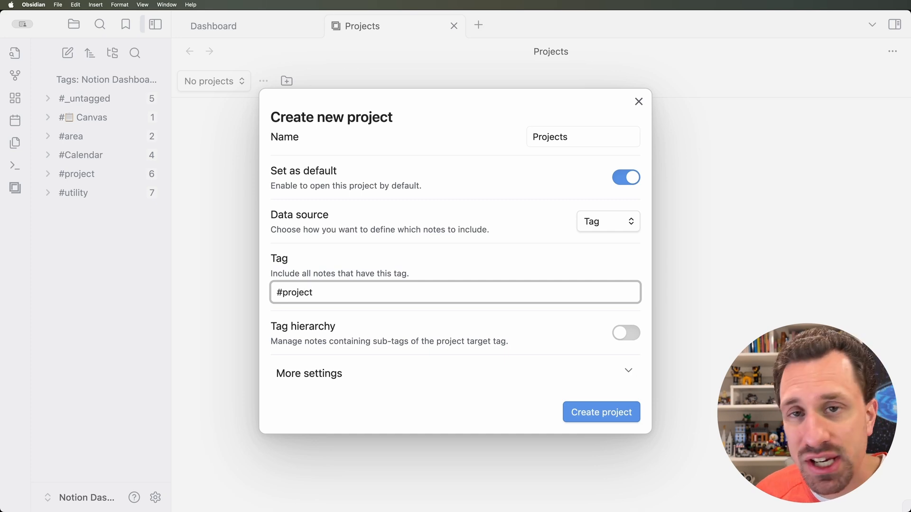
left_click(560, 329)
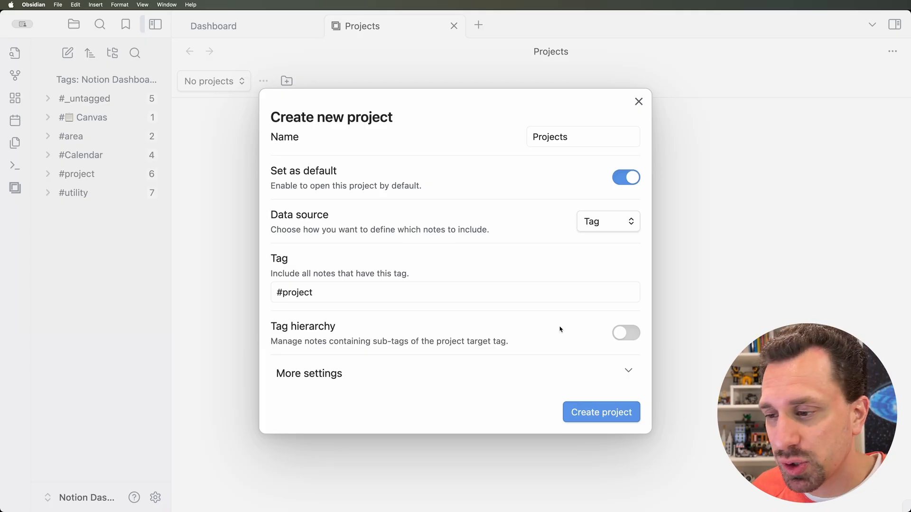
left_click(624, 336)
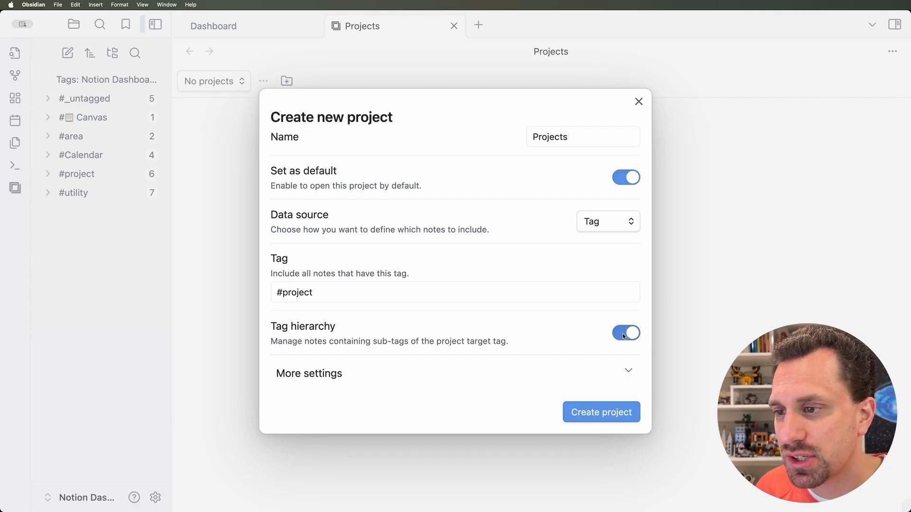
Switch the project's data source to Folder and set its path to the root folder /
left_click(627, 225)
left_click(618, 208)
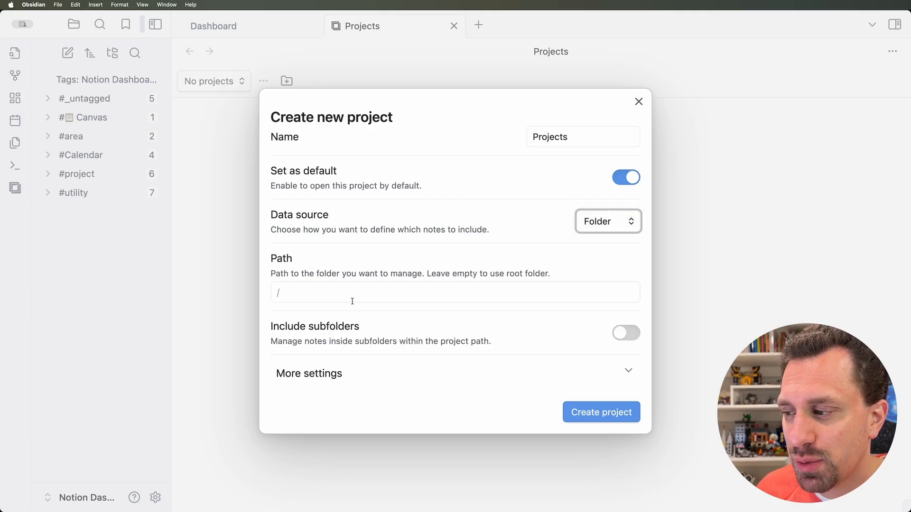
left_click(307, 295)
left_click(327, 320)
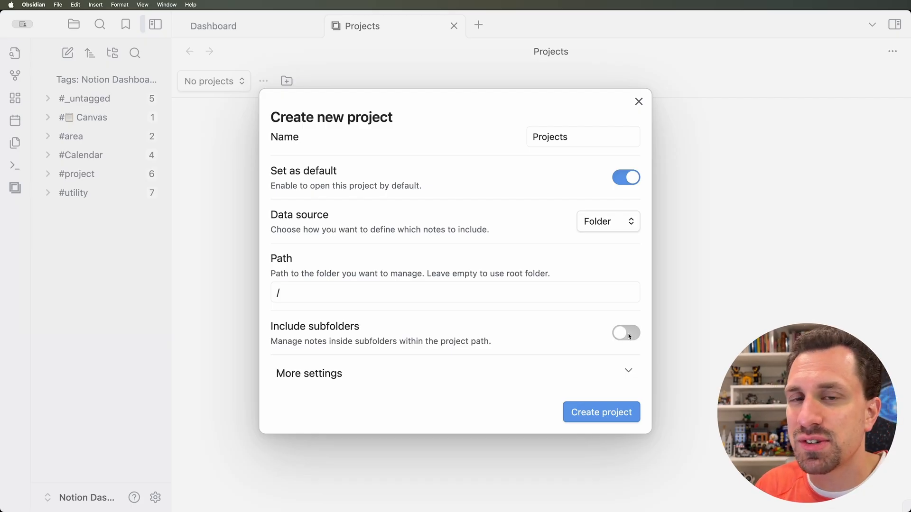
Change the data source back to Tag, enter #project as the tag and include its sub-tags through the tag hierarchy
left_click(610, 224)
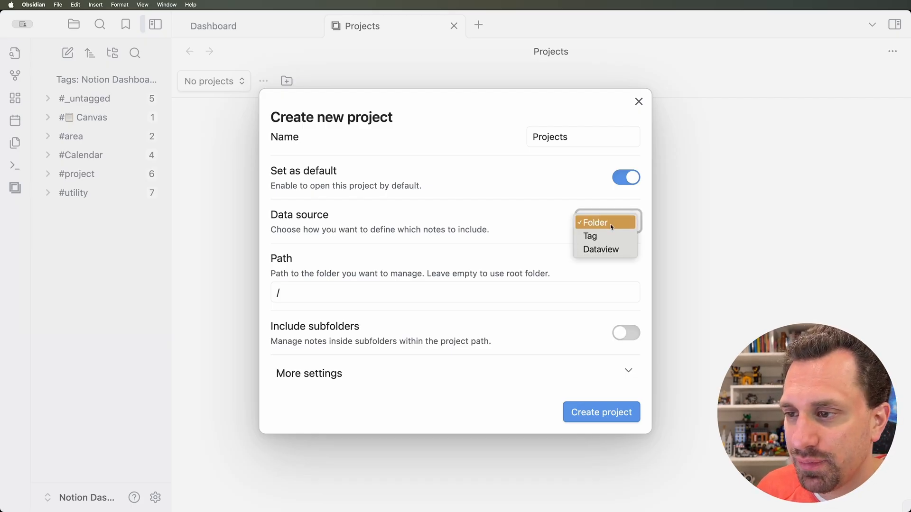
left_click(604, 237)
left_click(340, 286)
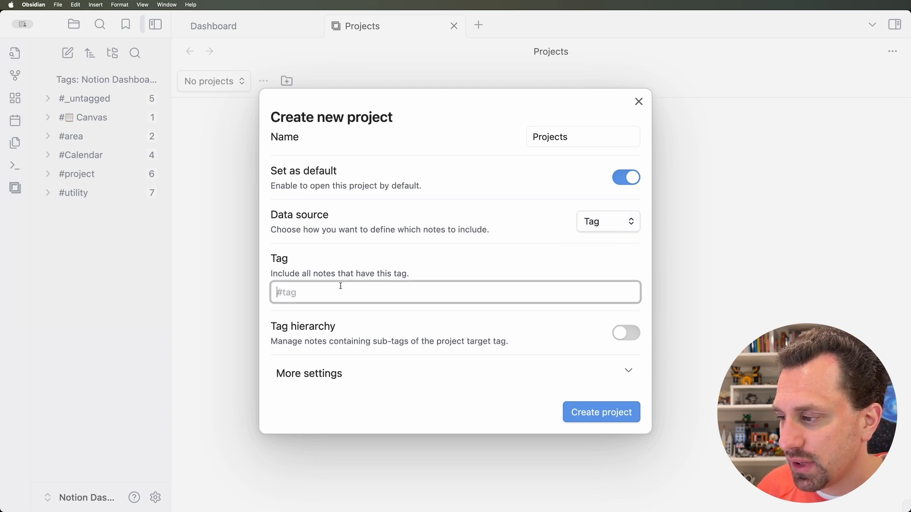
type("#project")
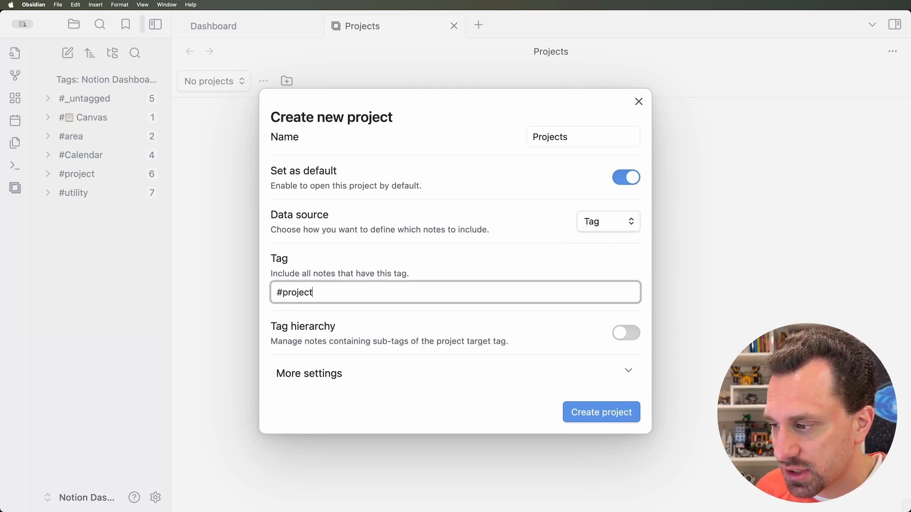
left_click(615, 335)
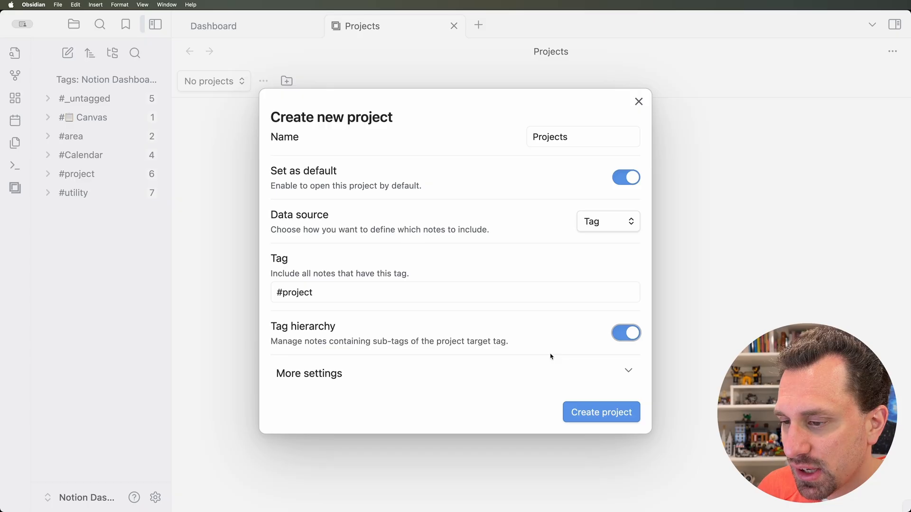
Expand the new project's additional settings and add _templates/Project.md as the template for new notes
left_click(592, 373)
scroll(508, 342, "down", 5)
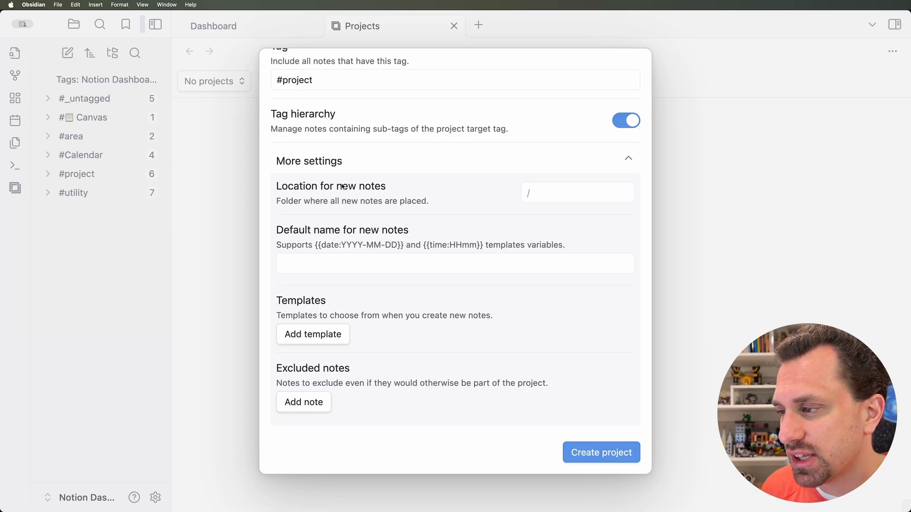
left_click(345, 265)
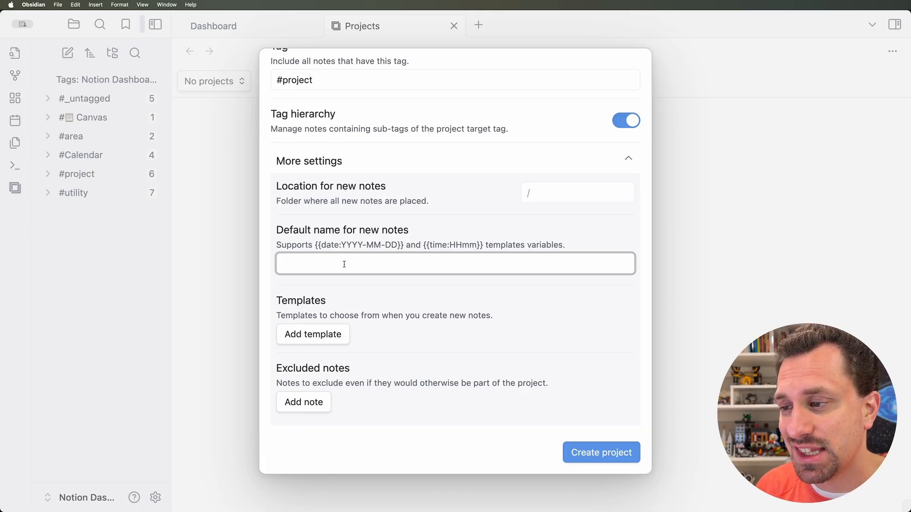
left_click(304, 304)
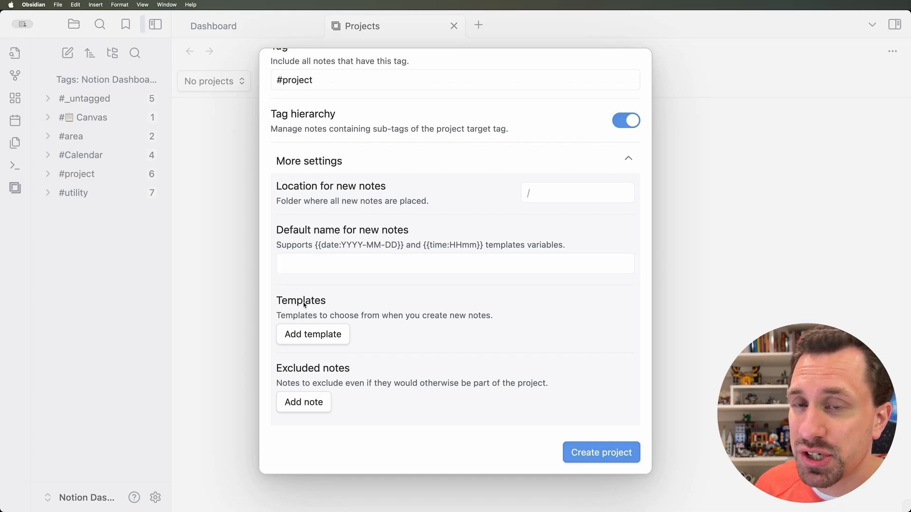
left_click(317, 339)
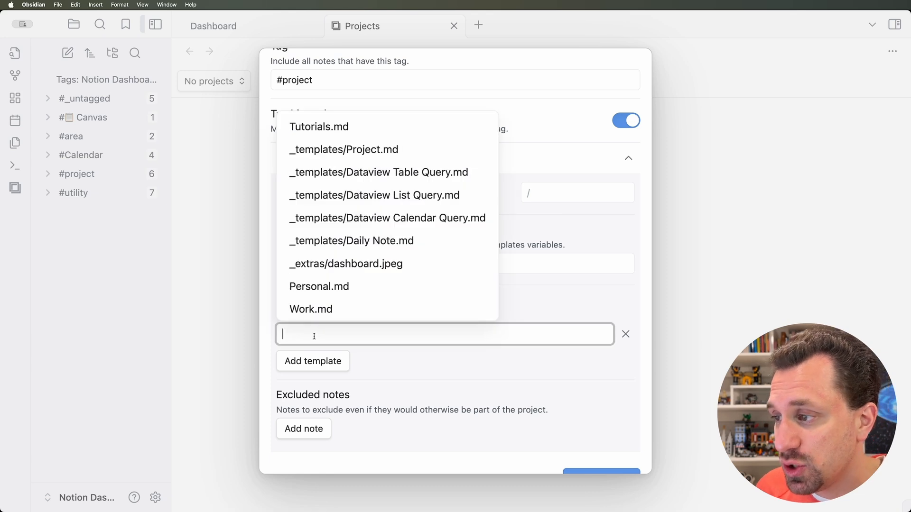
left_click(361, 151)
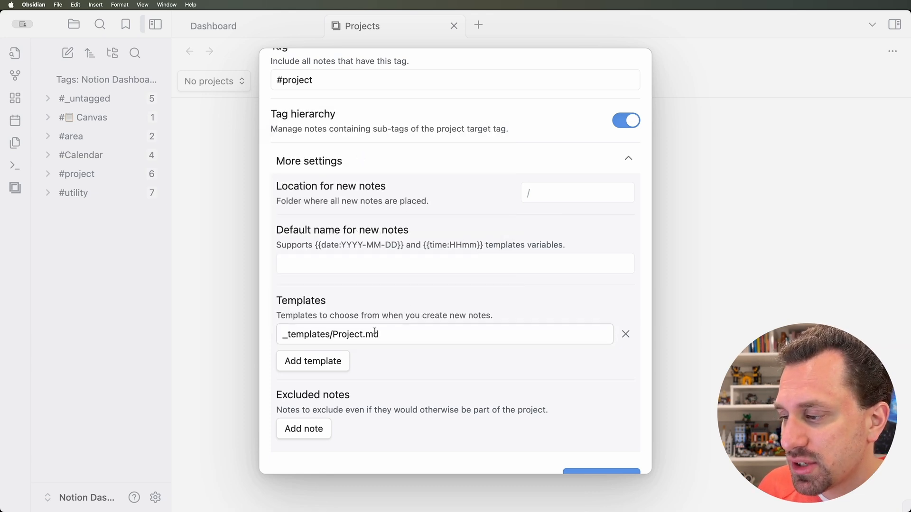
scroll(408, 353, "down", 1)
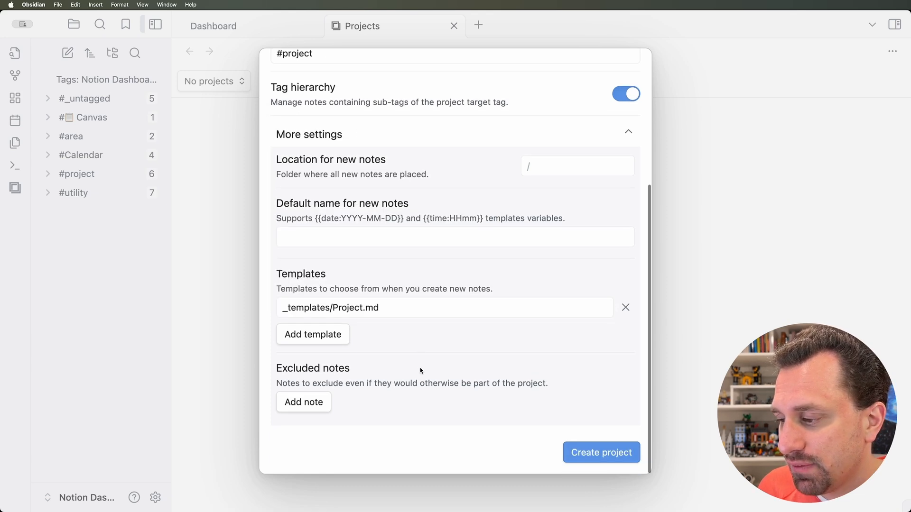
Exclude the note _templates/Project.md from the project and create the project
left_click(302, 407)
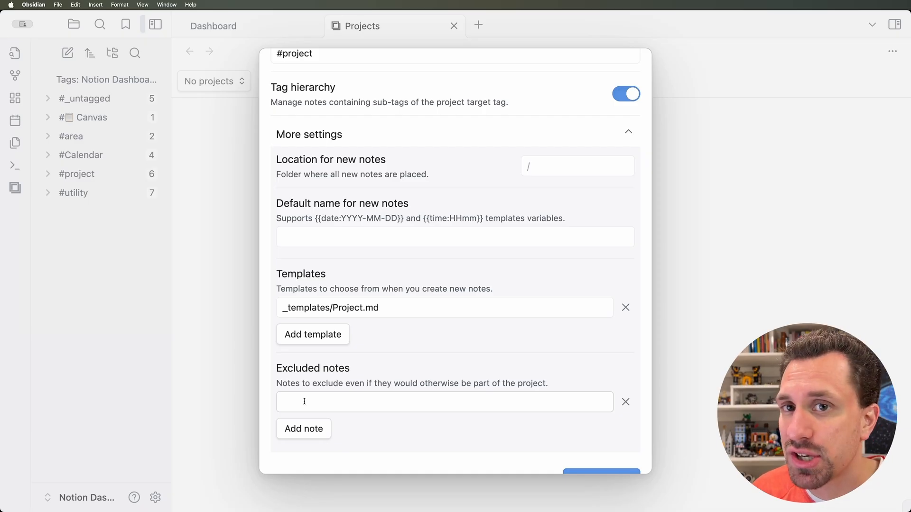
left_click(304, 401)
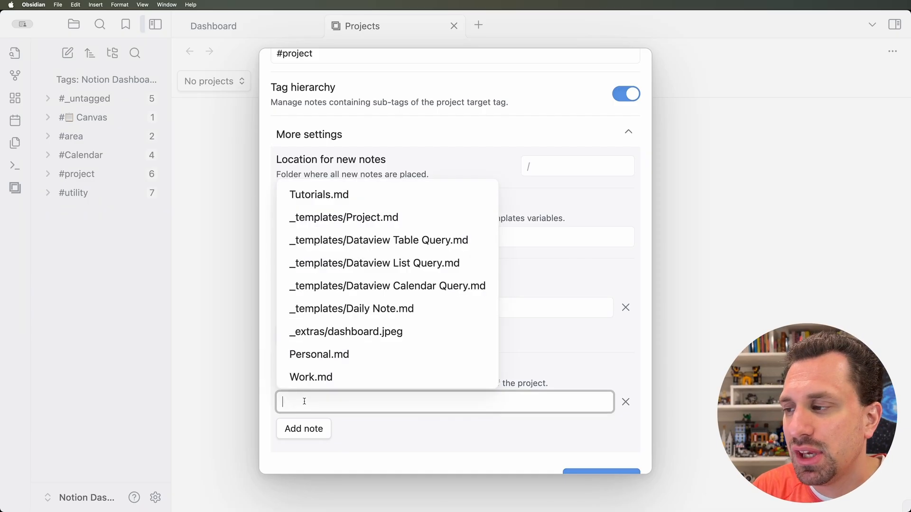
left_click(351, 218)
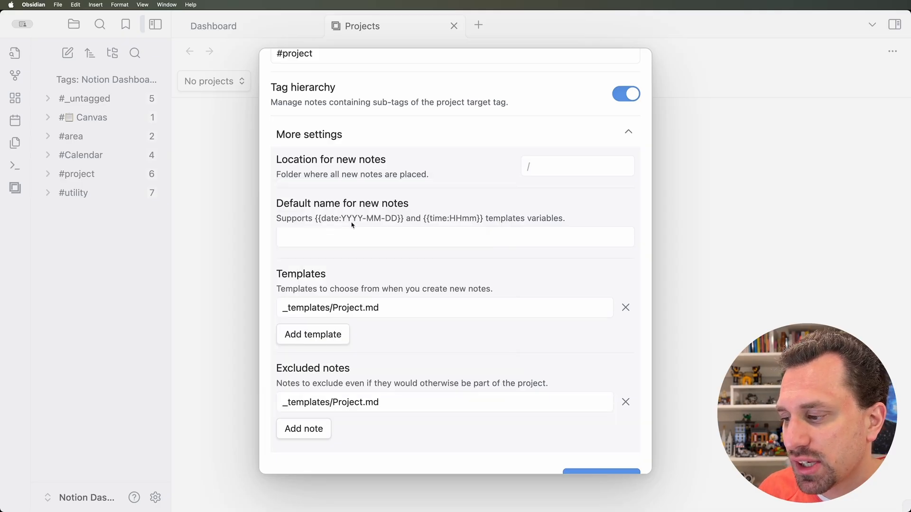
scroll(412, 370, "down", 1)
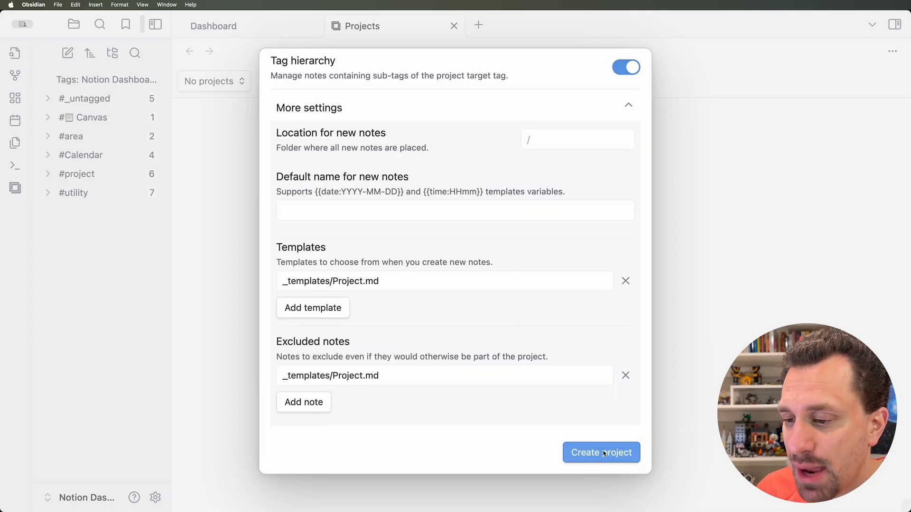
left_click(603, 454)
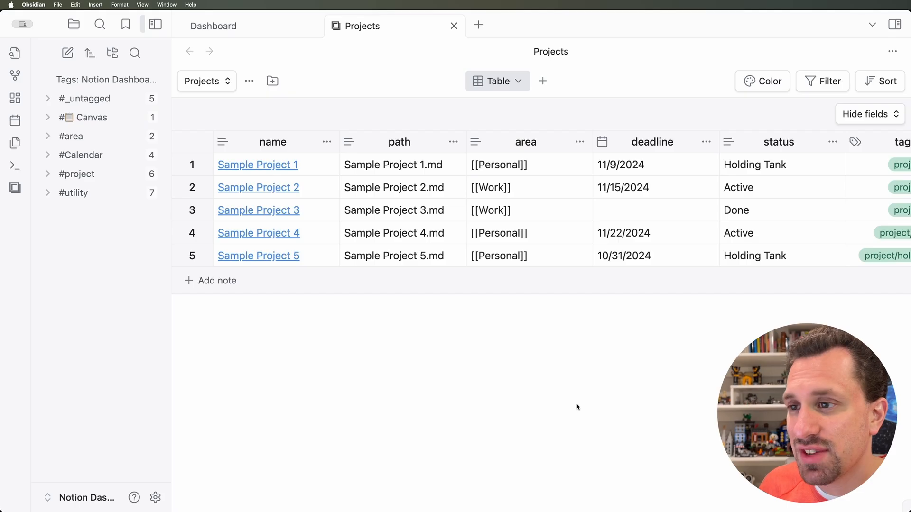
Collapse the tags sidebar and slightly narrow the path column of the projects table
left_click(155, 24)
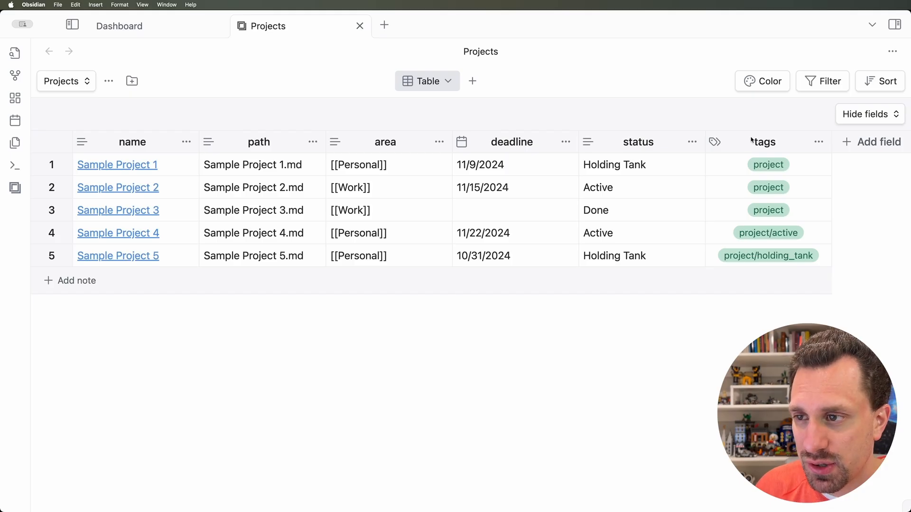
mouse_move(325, 142)
left_mouse_down()
mouse_move(254, 141)
mouse_move(336, 141)
mouse_move(318, 142)
left_mouse_up()
Open the path field's configuration, examine its type and options, and close it without saving
left_click(304, 143)
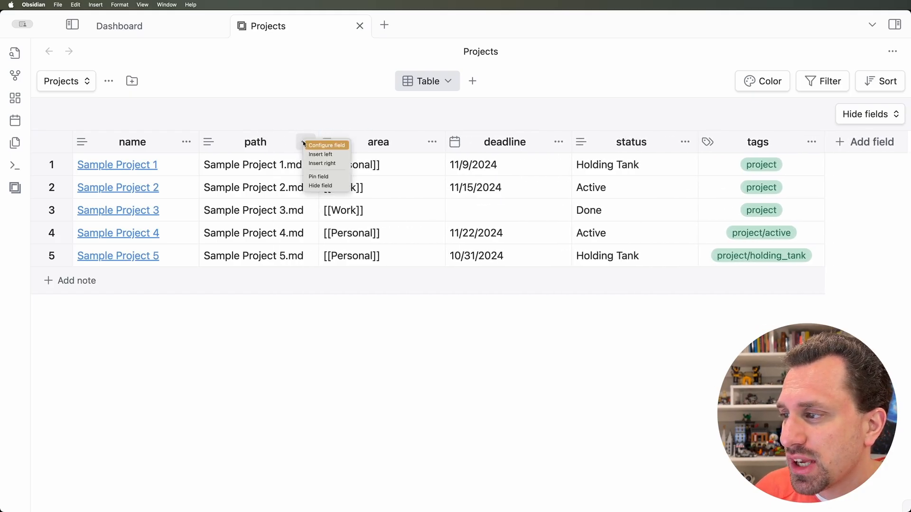
left_click(321, 150)
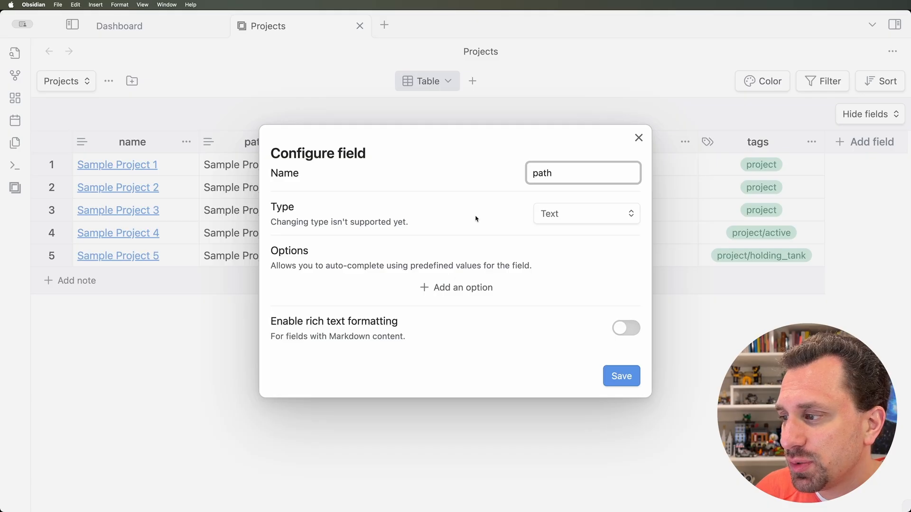
left_click(573, 218)
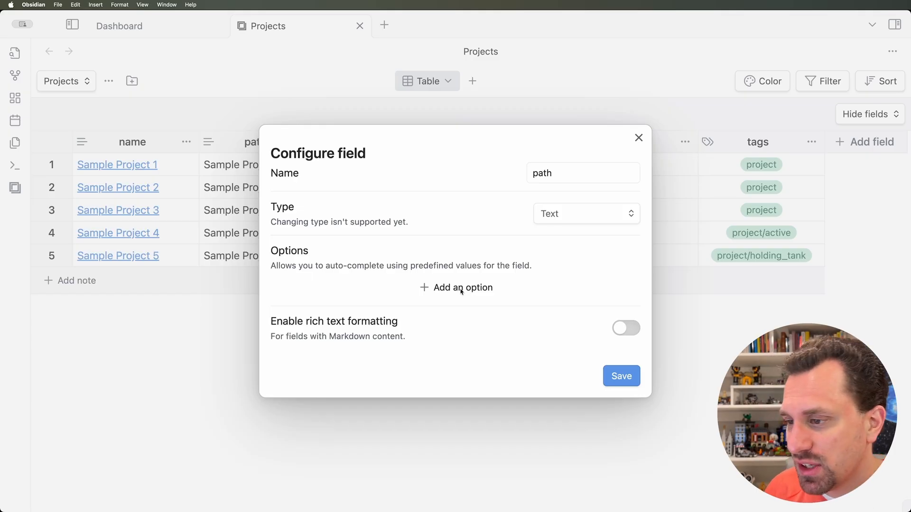
left_click(638, 137)
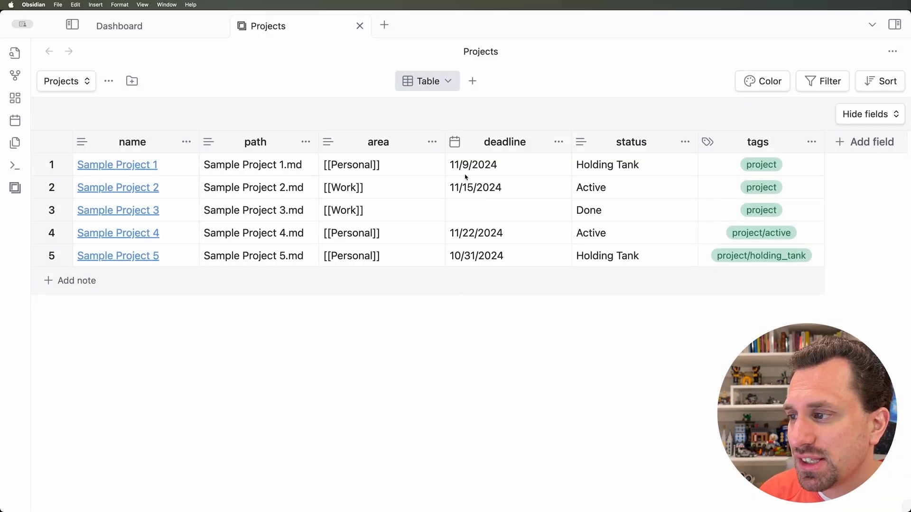
Configure the area field with the predefined options [[Personal]] and [[Work]] and save it
left_click(431, 142)
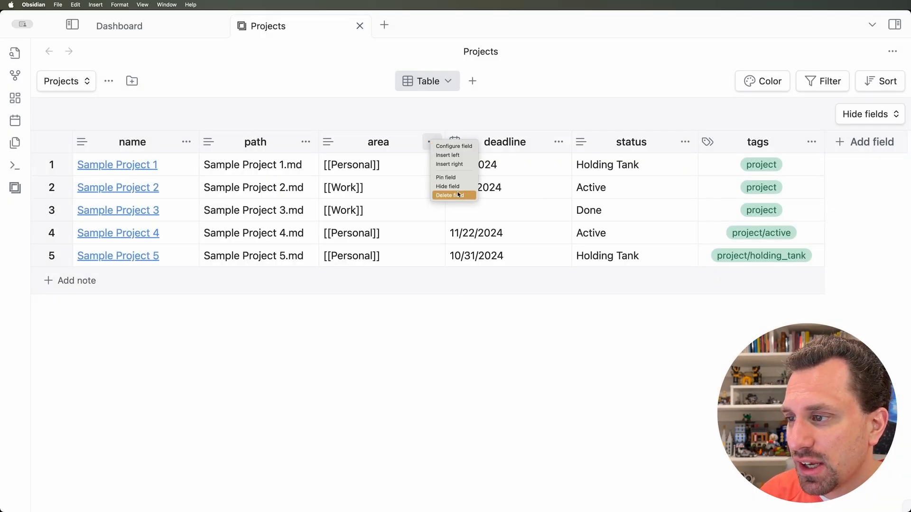
left_click(453, 146)
left_click(362, 275)
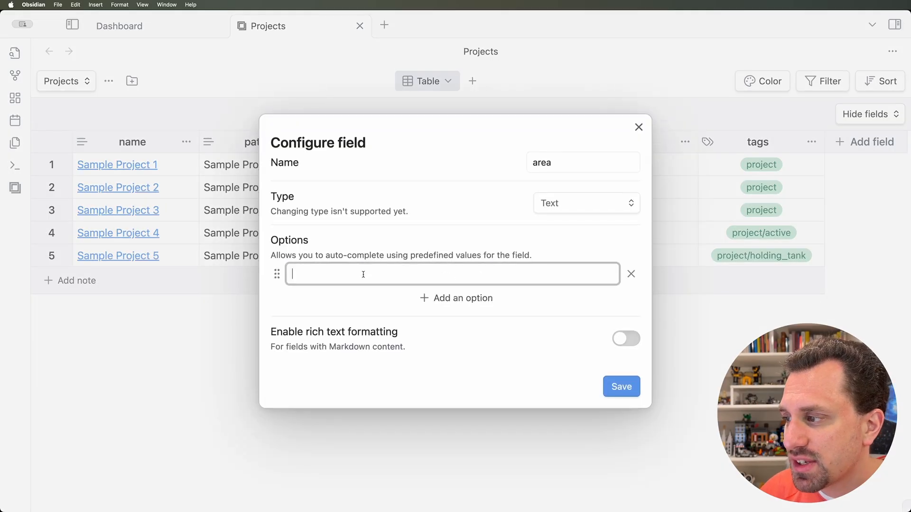
type("[[Personal]]")
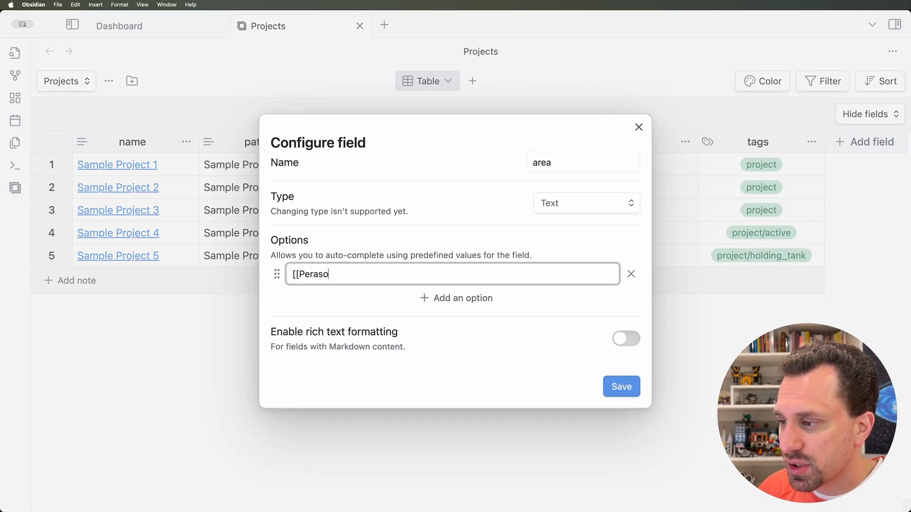
left_click(444, 303)
type("[[")
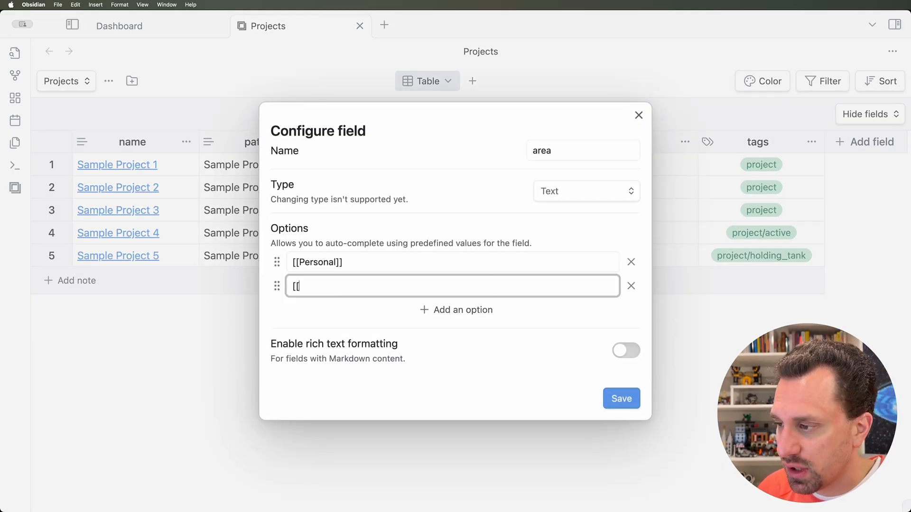
type("Work]]")
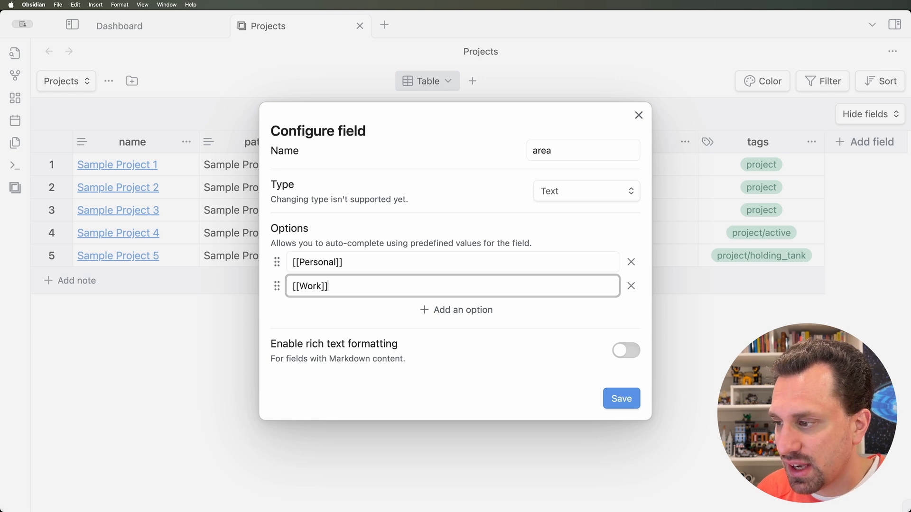
left_click(630, 401)
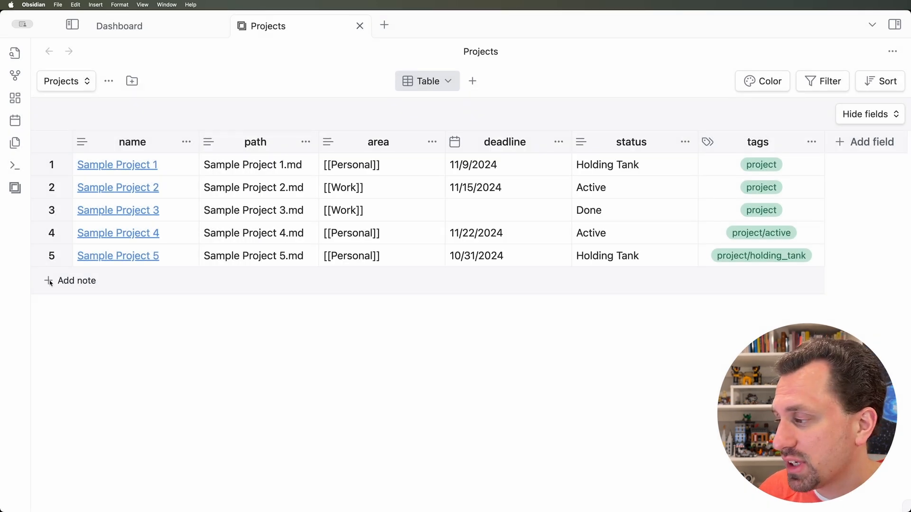
Add a note named Sample Project 6 to the Projects project using the _templates/Project.md template
left_click(85, 283)
type("S")
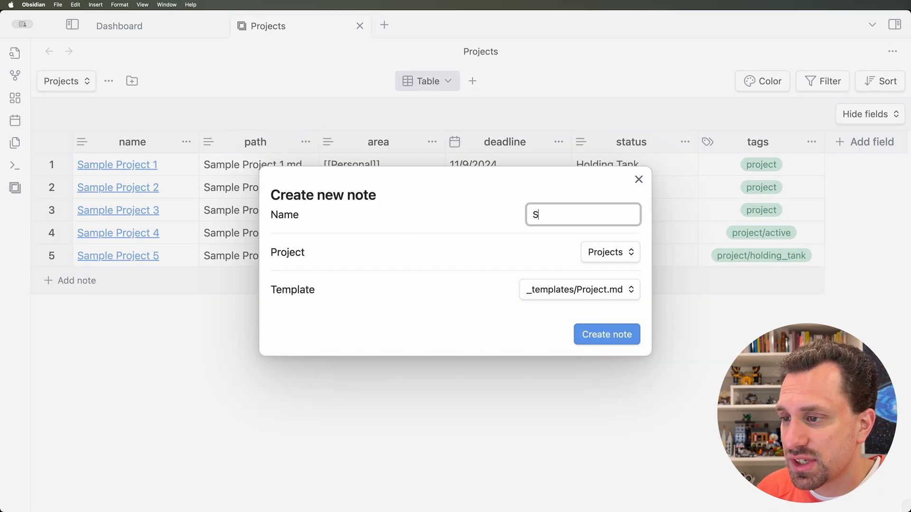
type("ample Project 6")
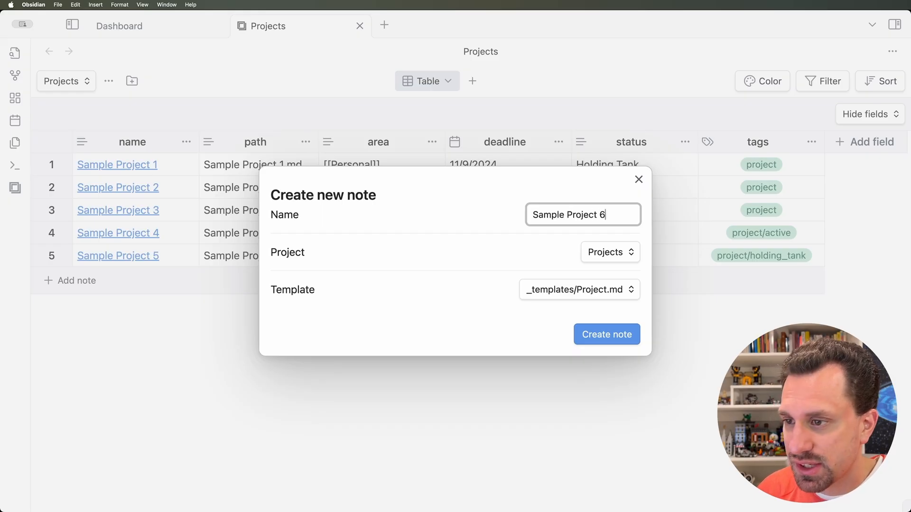
key("Return")
Set the area of Sample Project 6 to [[Work]] and its deadline to 2/28/2025
left_click(360, 278)
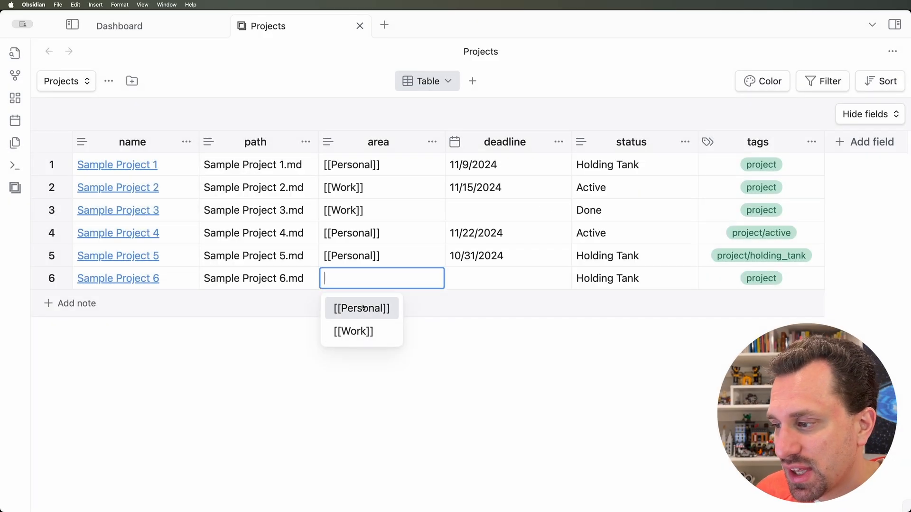
left_click(355, 331)
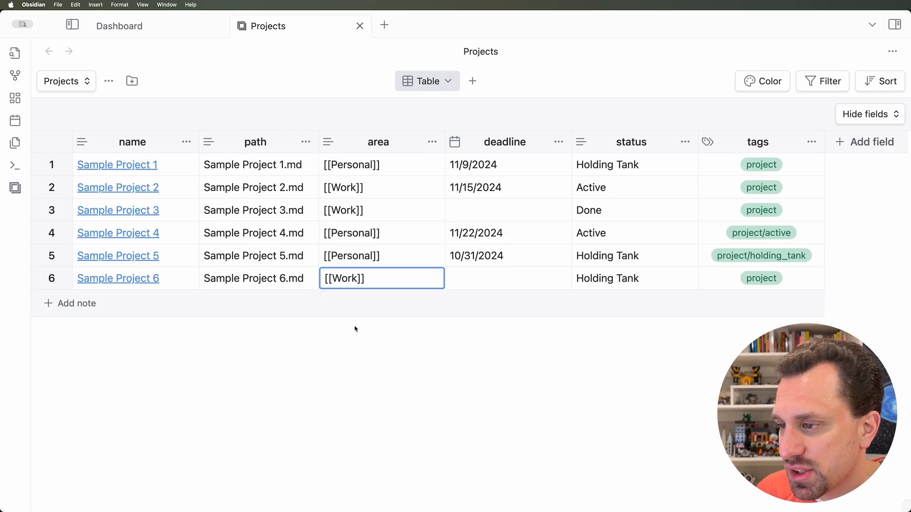
left_click(489, 280)
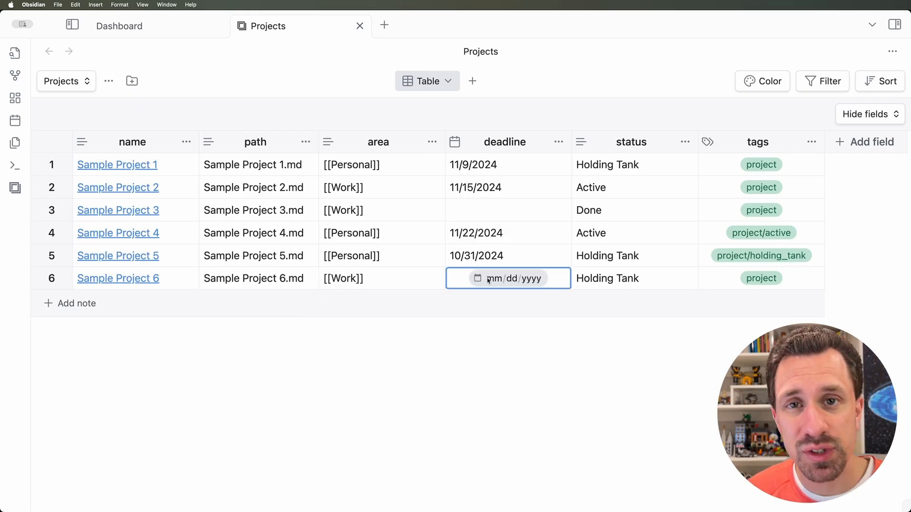
left_click(479, 278)
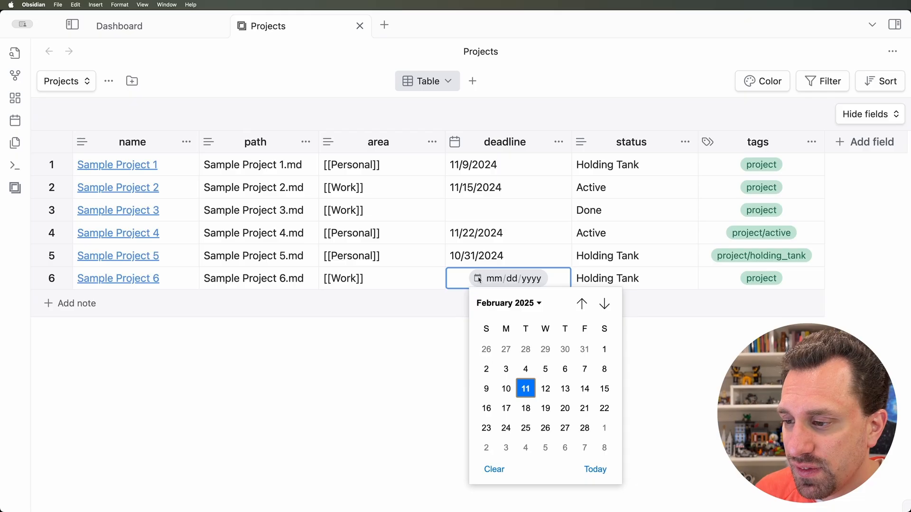
left_click(584, 427)
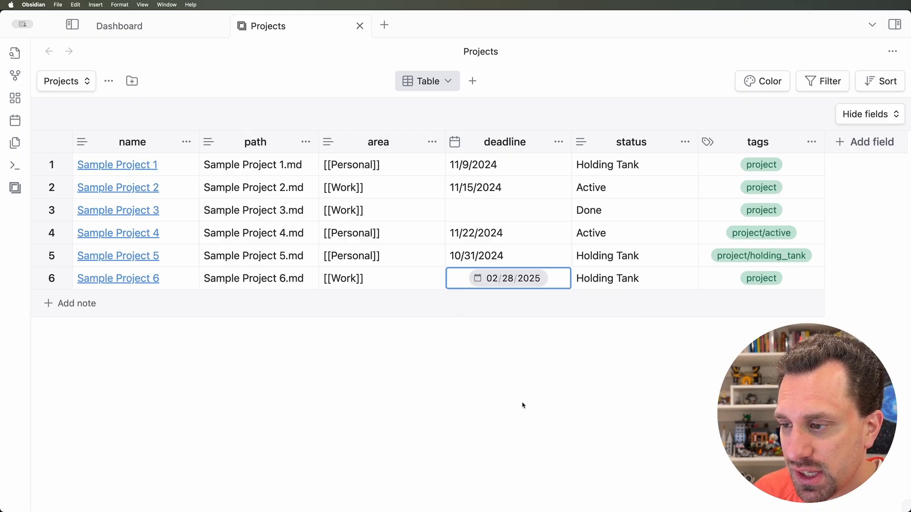
left_click(524, 405)
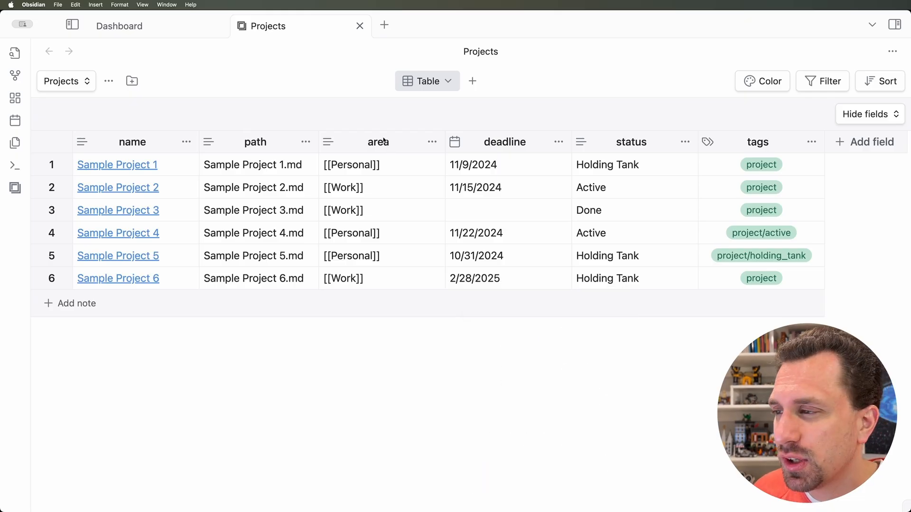
Move the area column ahead of path, and add an orange (RGB 255, 195, 128) color rule for notes whose name is not empty
left_click_drag(387, 142, 268, 143)
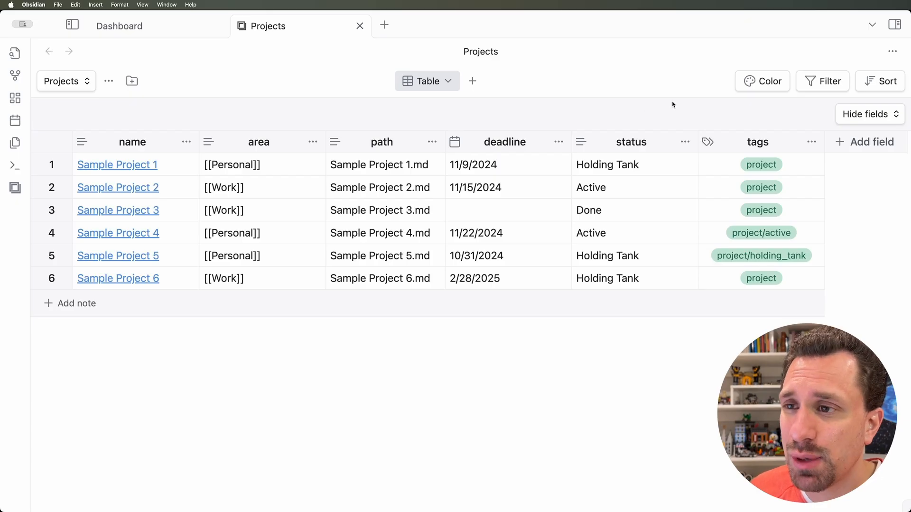
left_click(771, 84)
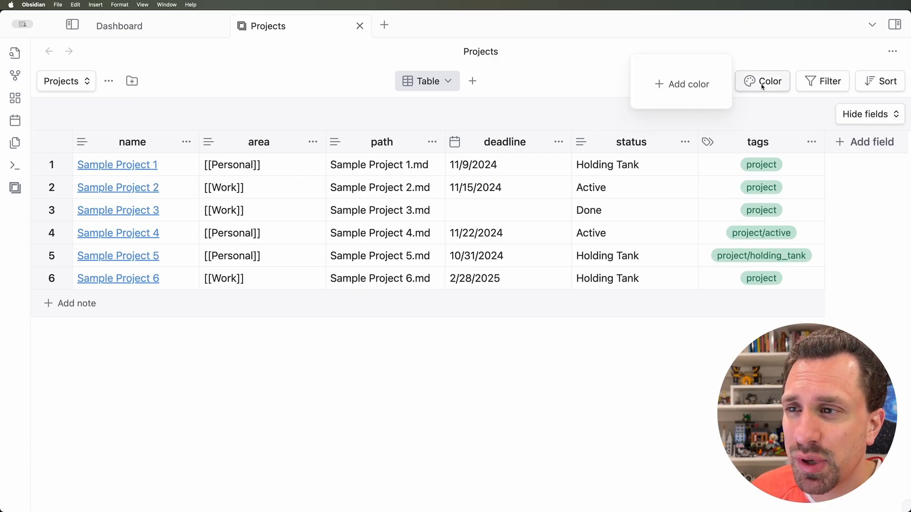
left_click(688, 86)
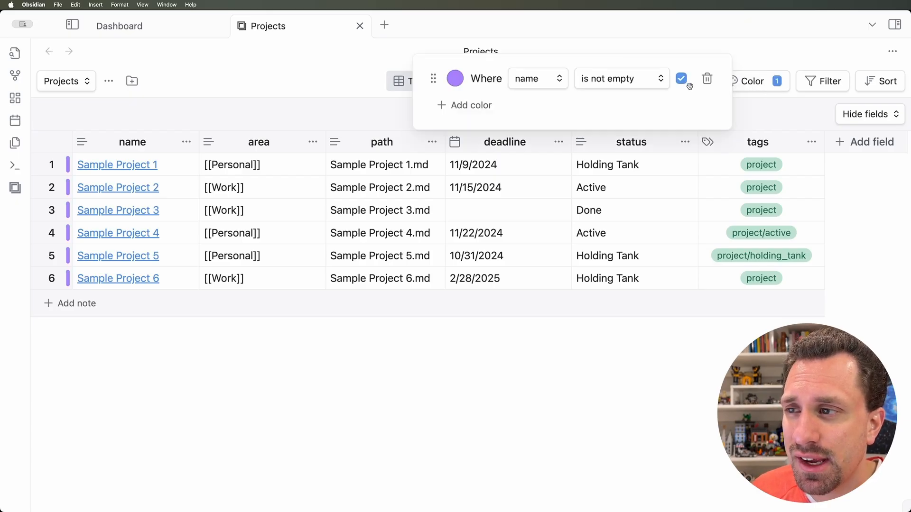
left_click(454, 79)
left_click_drag(535, 201, 591, 203)
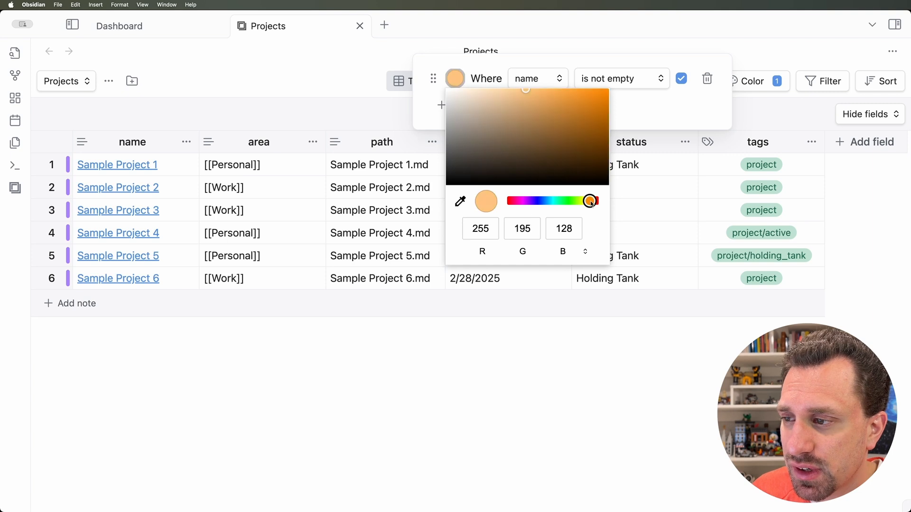
left_click(558, 84)
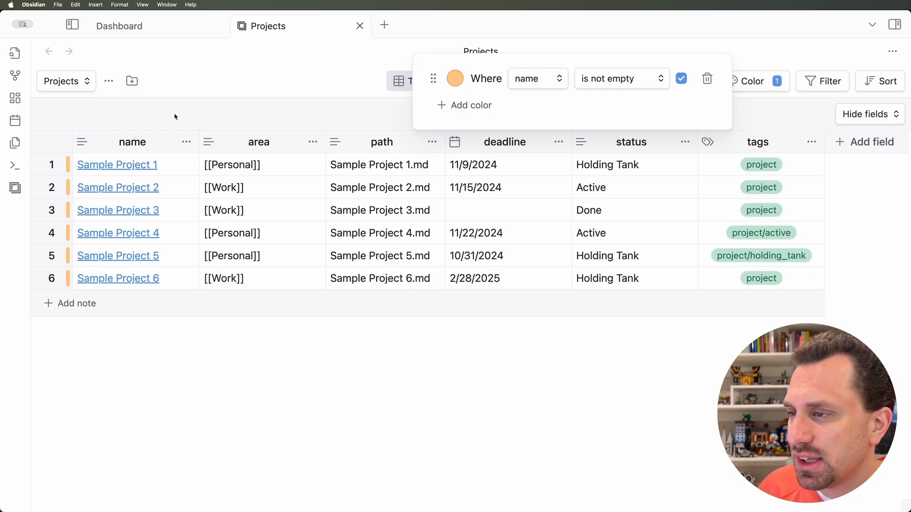
Change the orange color rule to apply to notes whose area contains Personal
left_click(537, 78)
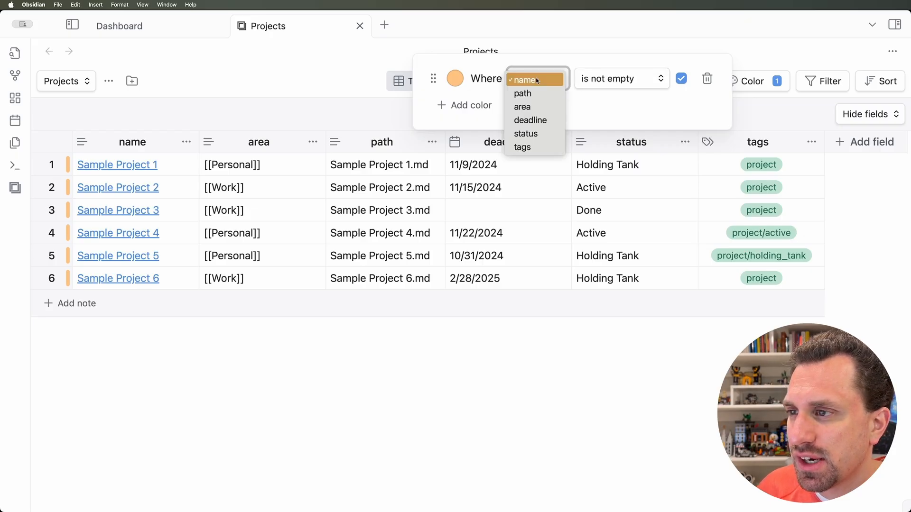
left_click(536, 107)
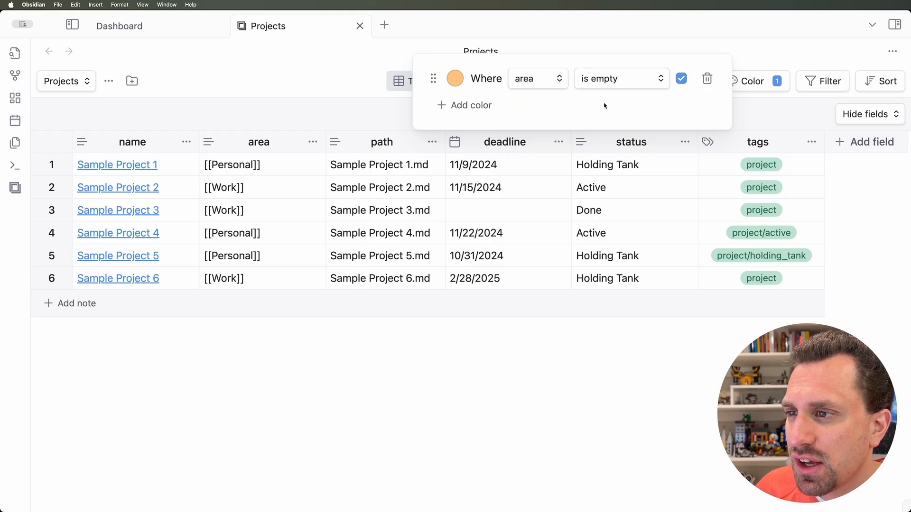
left_click(607, 82)
left_click(609, 121)
type("Personal")
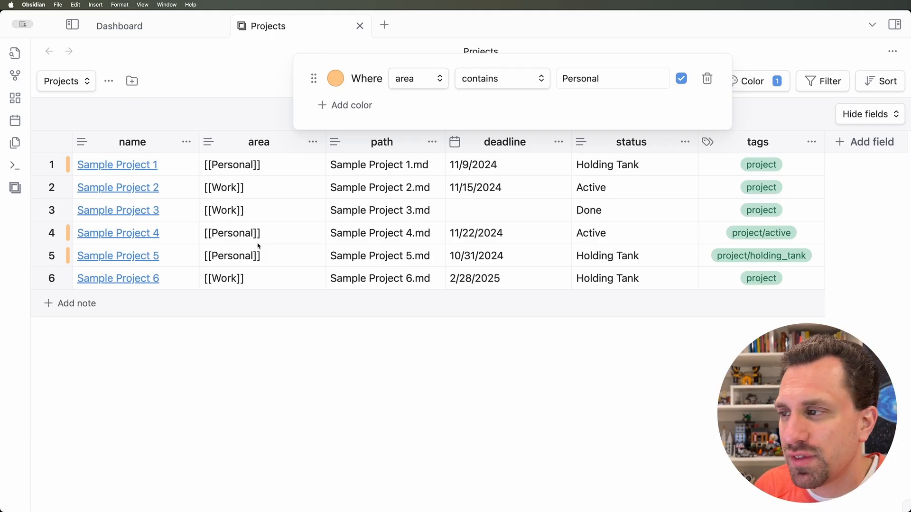
Add a second, purple color rule for notes whose area contains Work
left_click(350, 106)
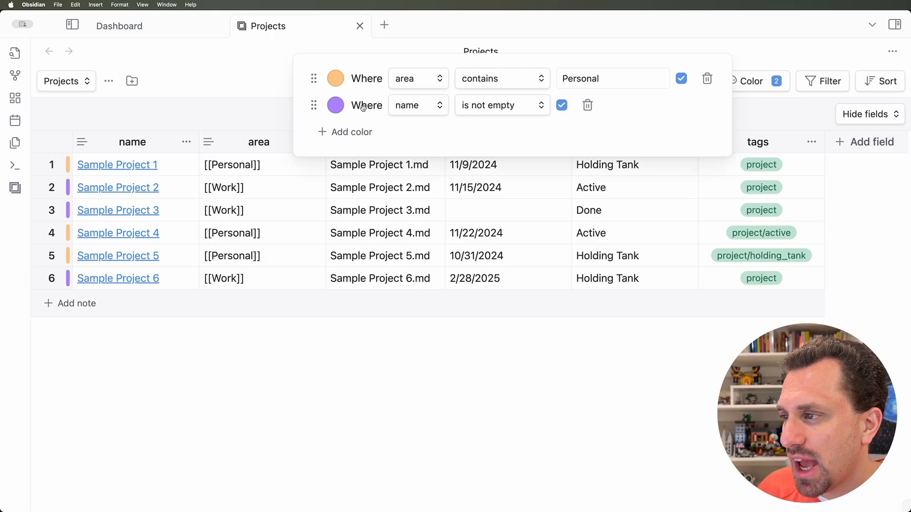
left_click(434, 108)
left_click(421, 132)
left_click(506, 107)
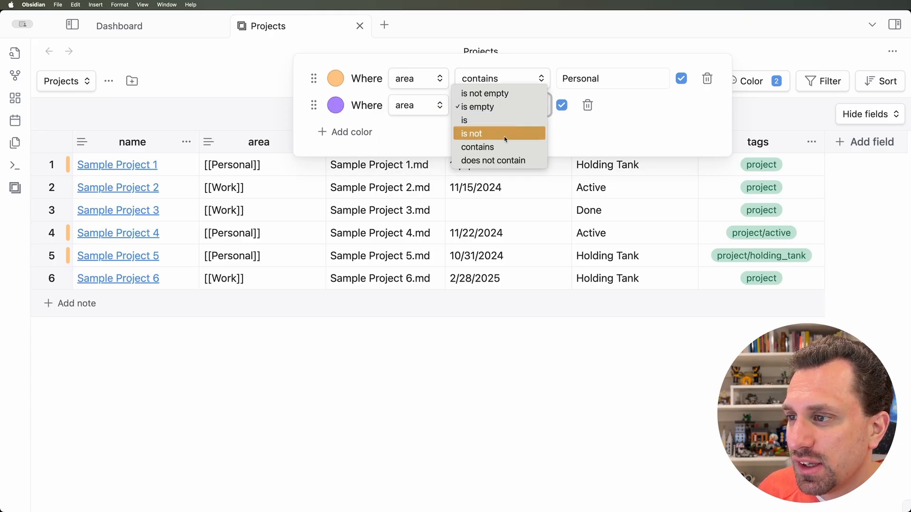
left_click(505, 146)
left_click(583, 101)
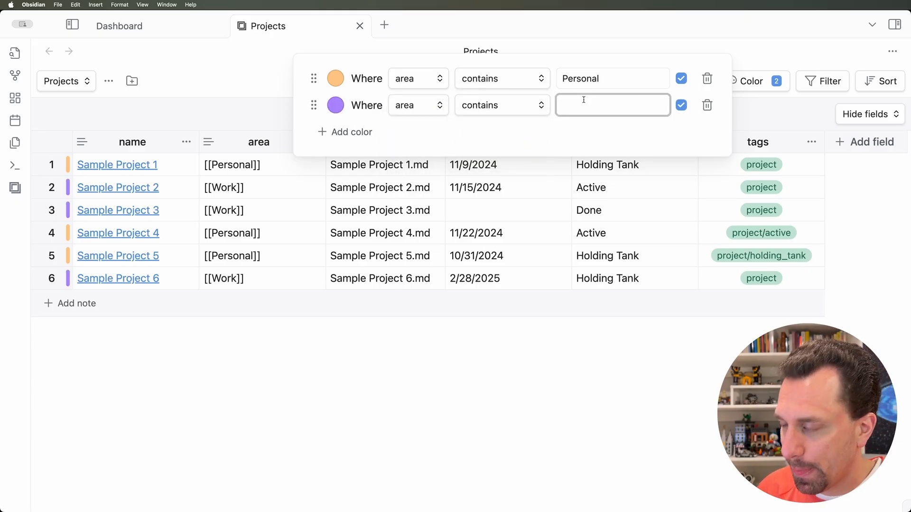
type("Work")
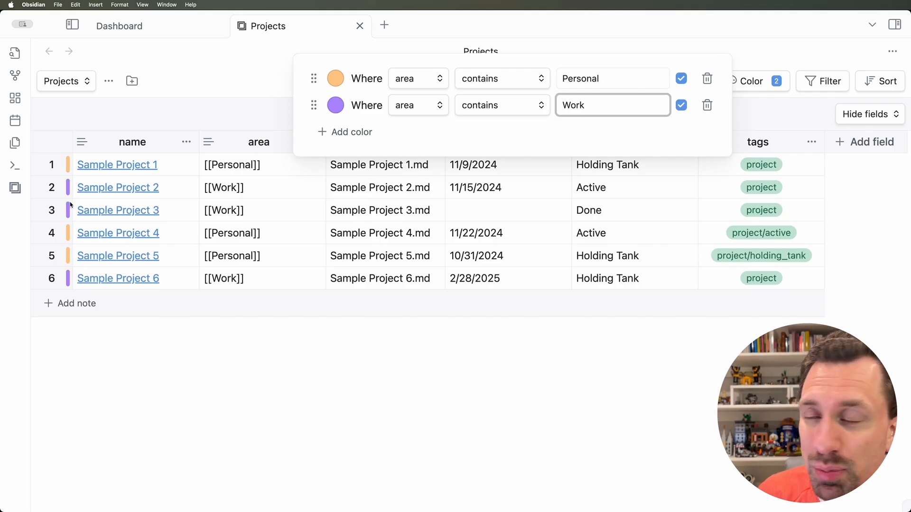
left_click(856, 95)
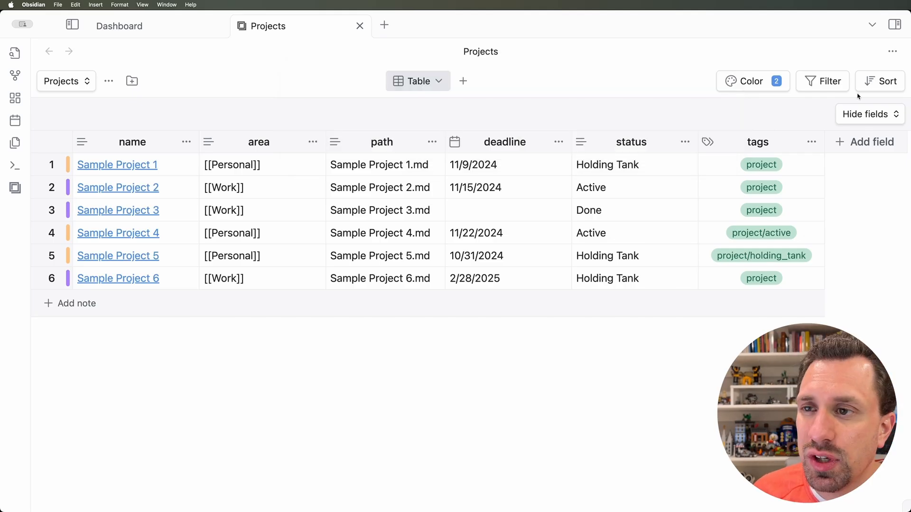
Try a table filter for notes whose area contains Personal and remove that condition again
left_click(823, 83)
left_click(736, 85)
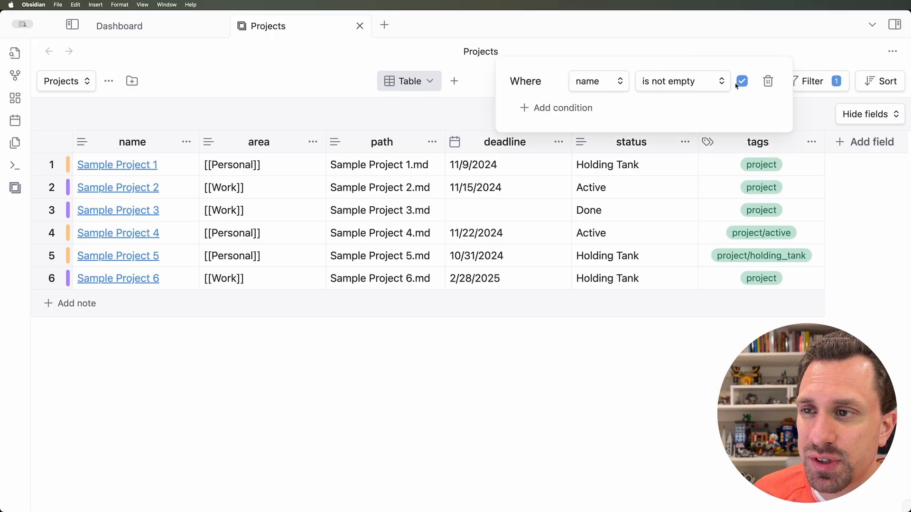
left_click(604, 80)
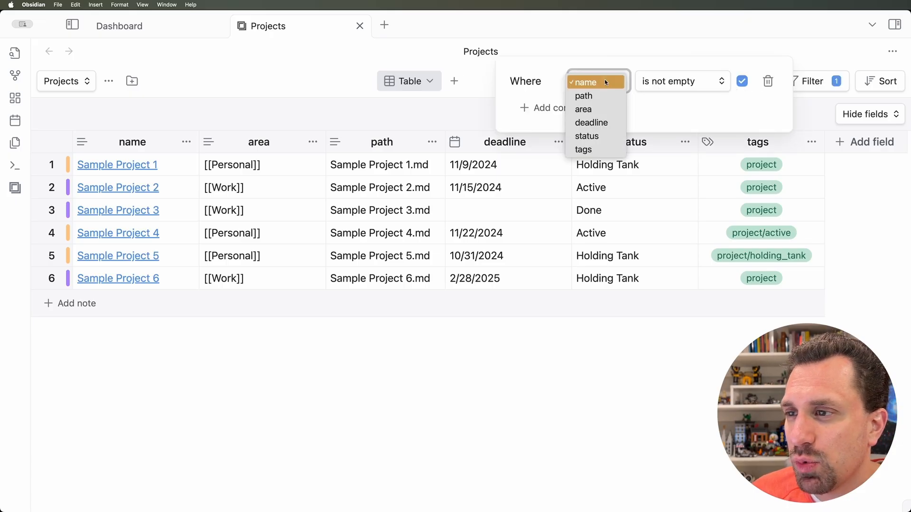
left_click(602, 110)
left_click(657, 89)
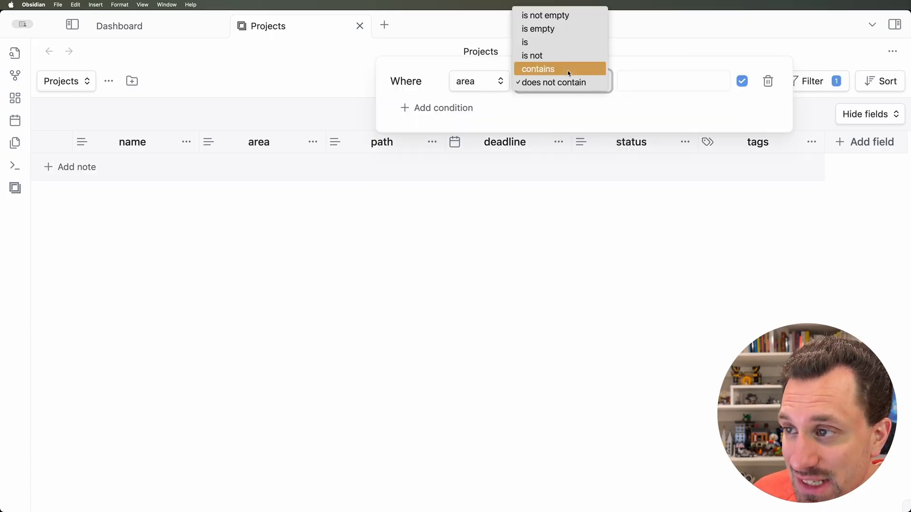
left_click(567, 70)
left_click(670, 84)
type("Personal")
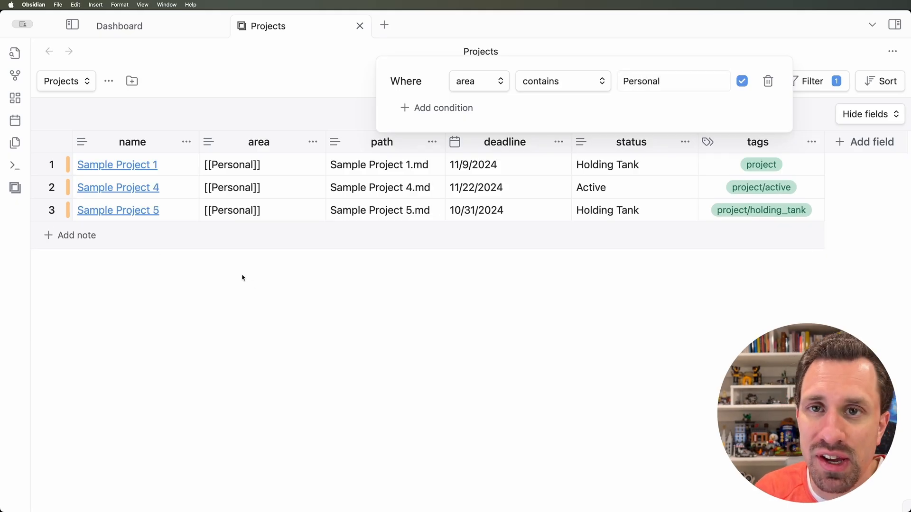
left_click(767, 81)
Add a sort to the table that orders the notes by area, A → Z
left_click(869, 80)
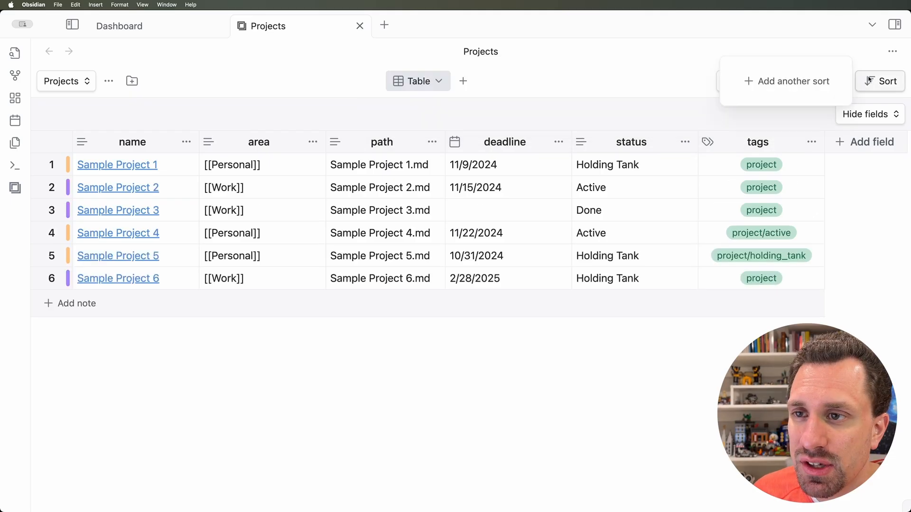
left_click(788, 82)
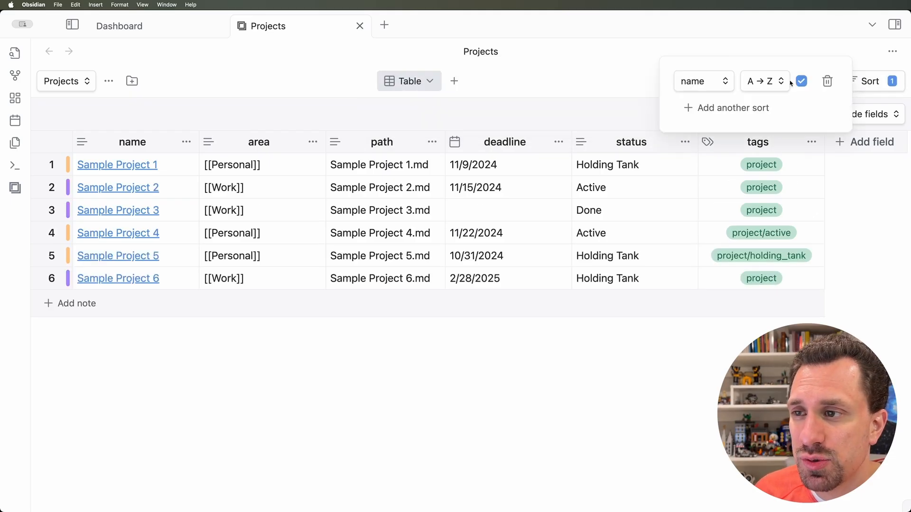
left_click(706, 86)
left_click(704, 108)
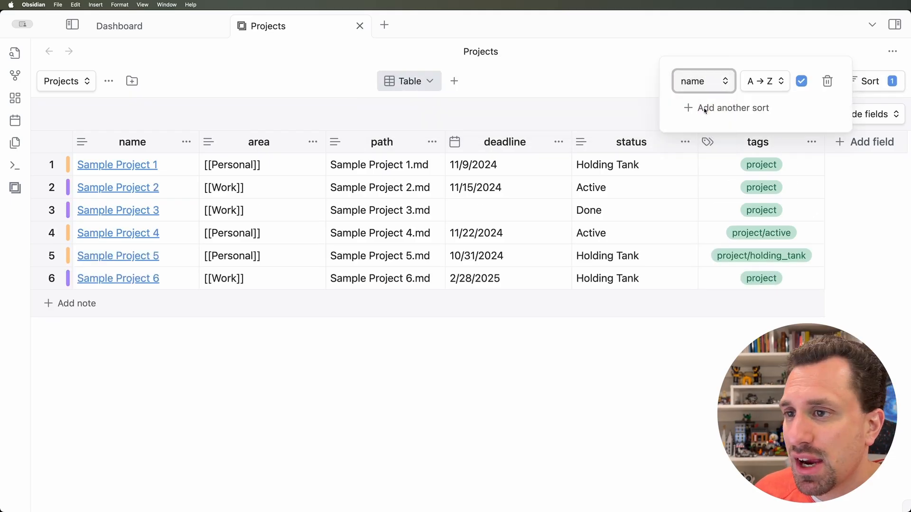
Try reversing the area sort to Z → A and return it to A → Z
left_click(765, 85)
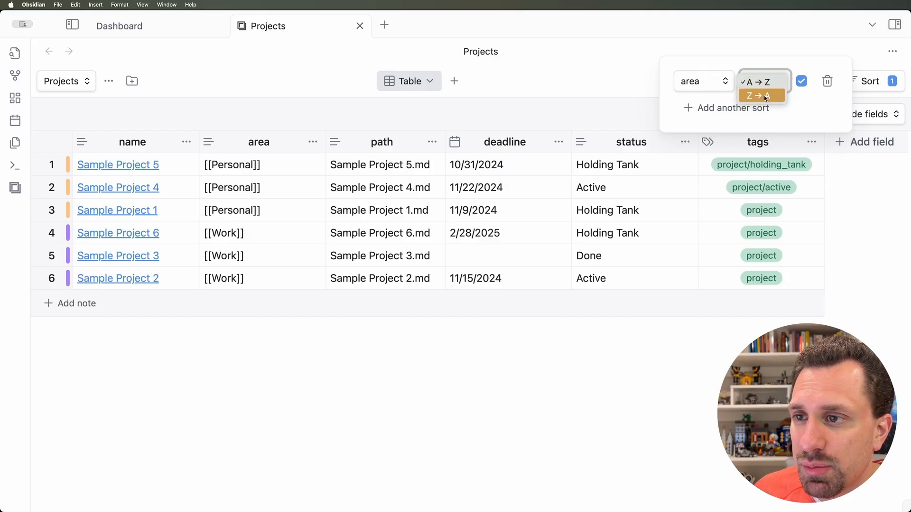
left_click(764, 96)
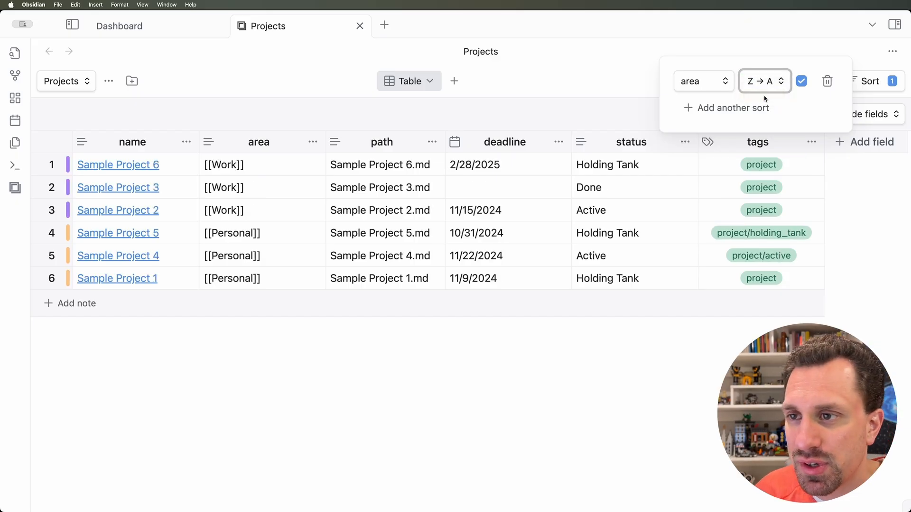
left_click(764, 84)
left_click(763, 71)
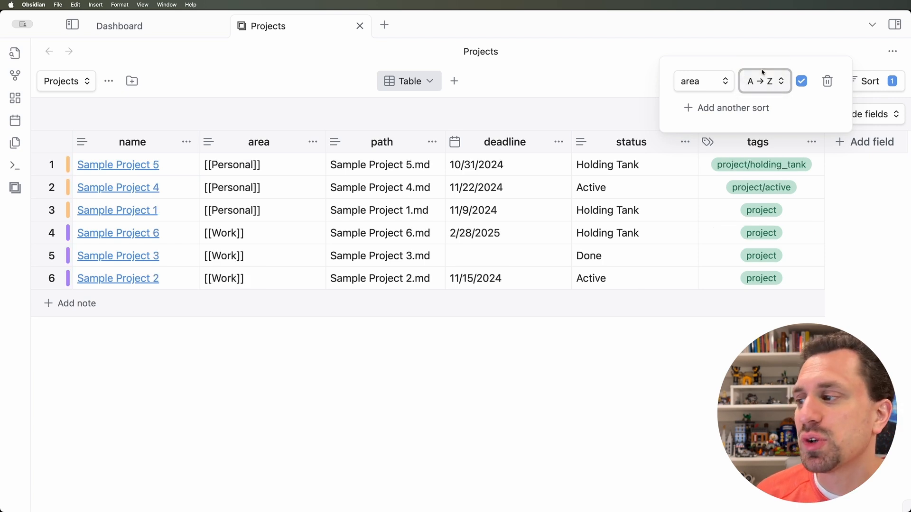
Hide the path field in the table view
left_click(882, 112)
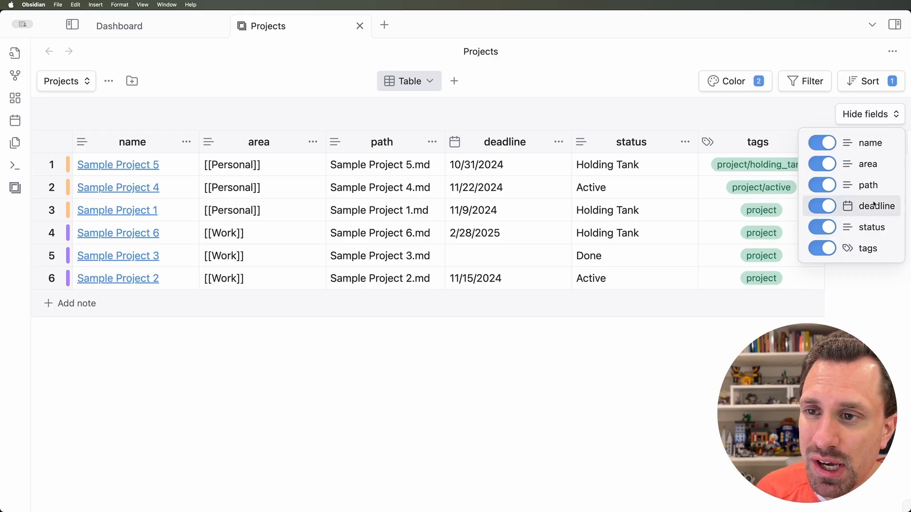
left_click(823, 185)
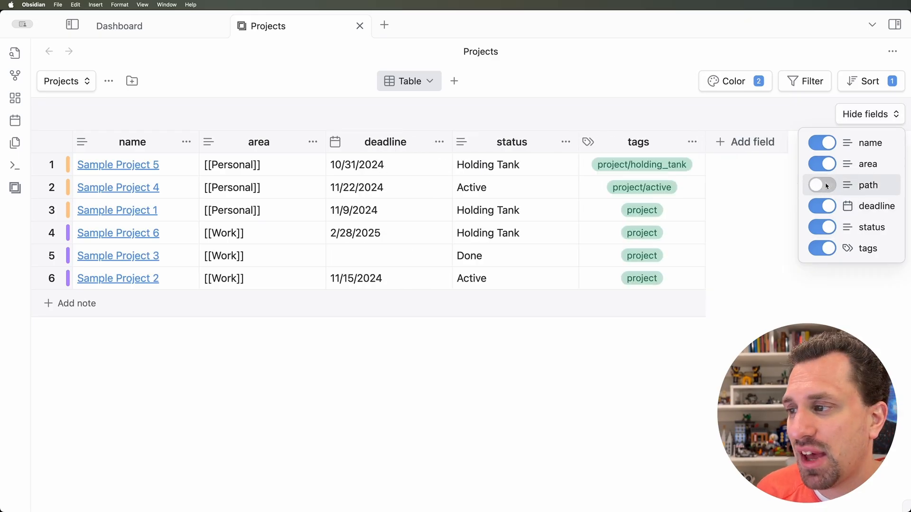
left_click(743, 249)
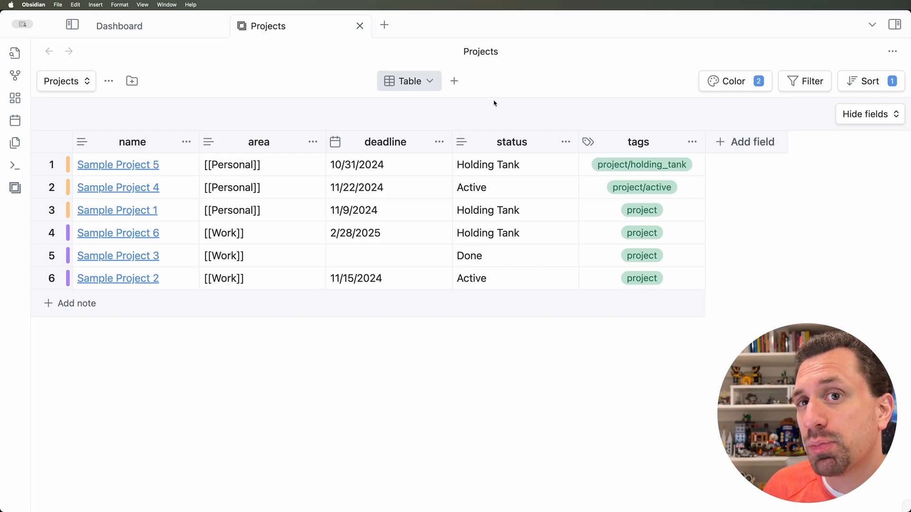
Add a new view of type Table named Personal to the Projects project
left_click(454, 81)
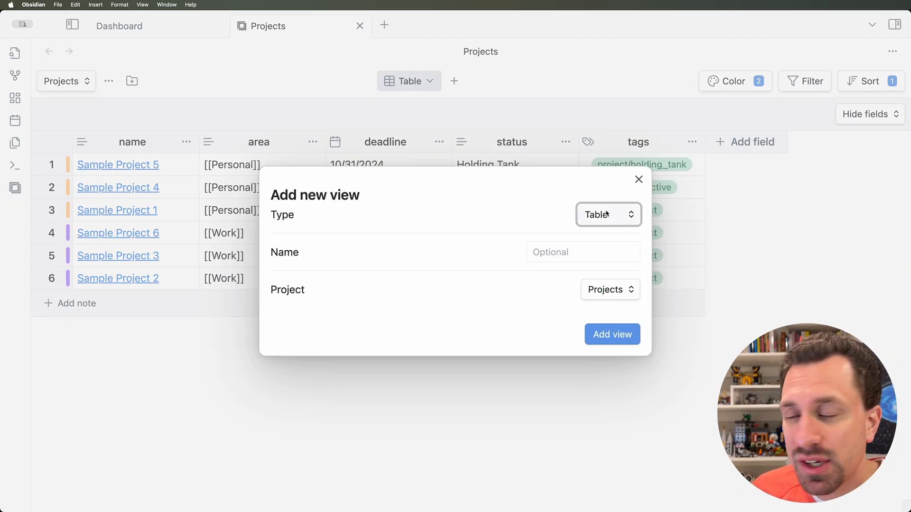
left_click(593, 251)
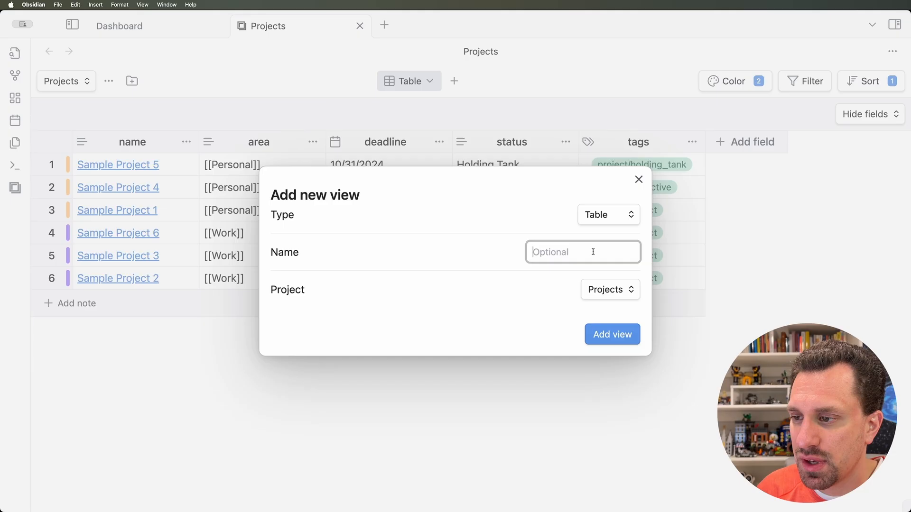
type("Personal")
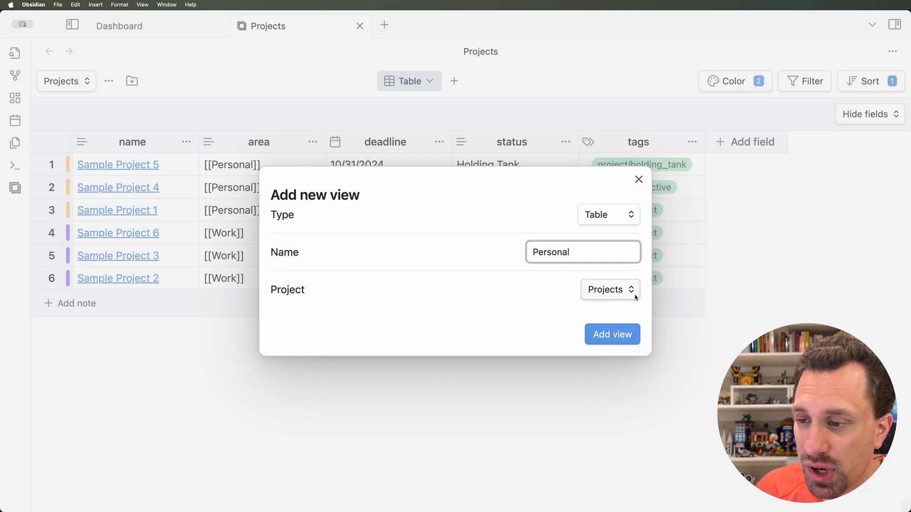
left_click(612, 334)
Filter the Personal view to notes whose area contains Personal
left_click(805, 80)
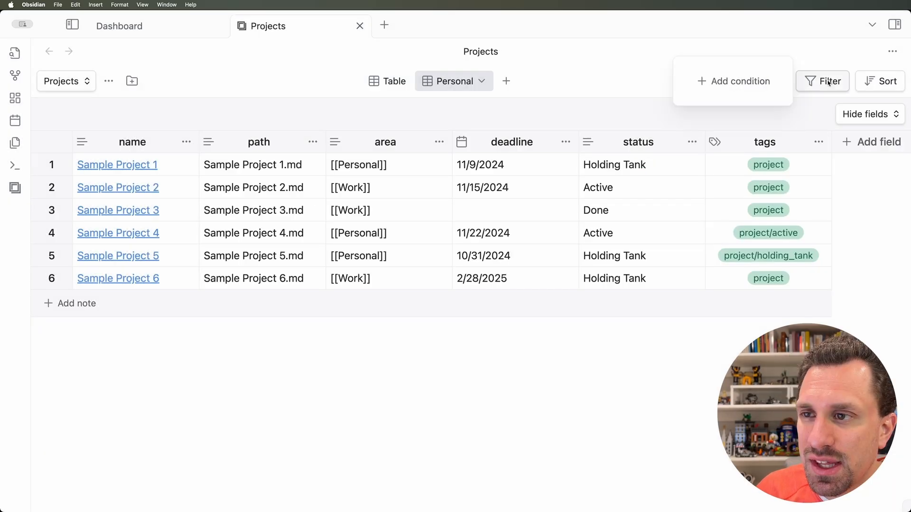
left_click(728, 81)
left_click(605, 83)
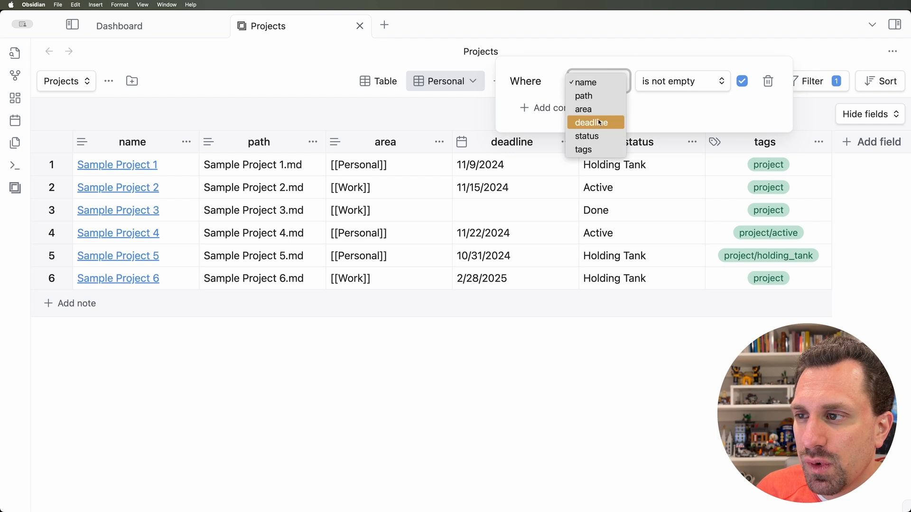
left_click(596, 110)
left_click(672, 81)
left_click(666, 123)
left_click(667, 84)
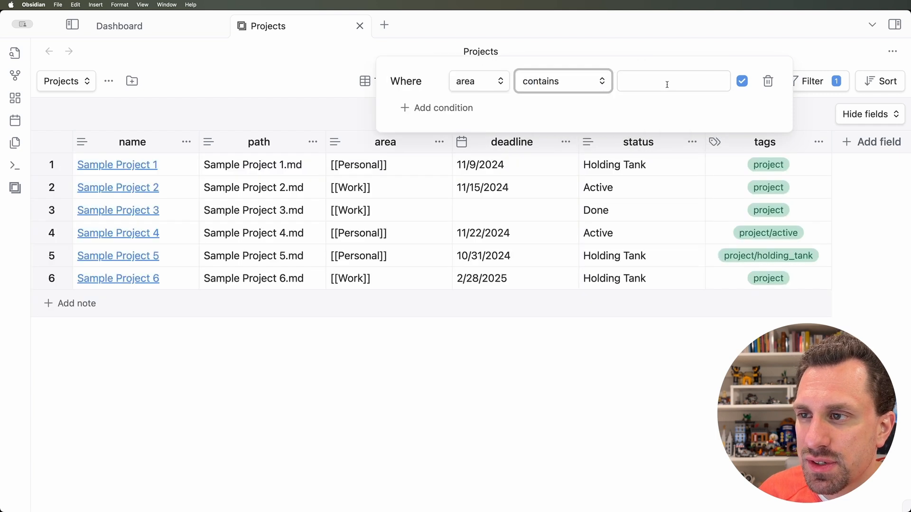
type("Personal")
left_click(514, 311)
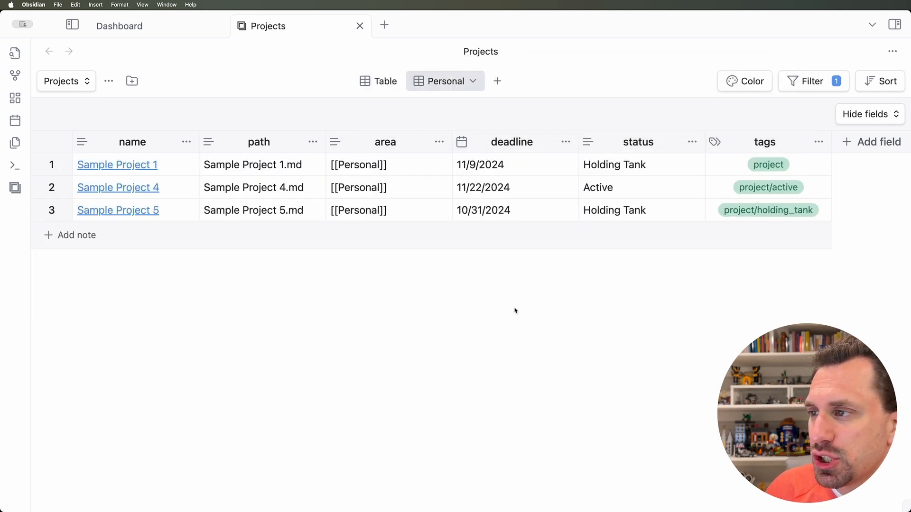
Rename the original Table view as Work
left_click(384, 81)
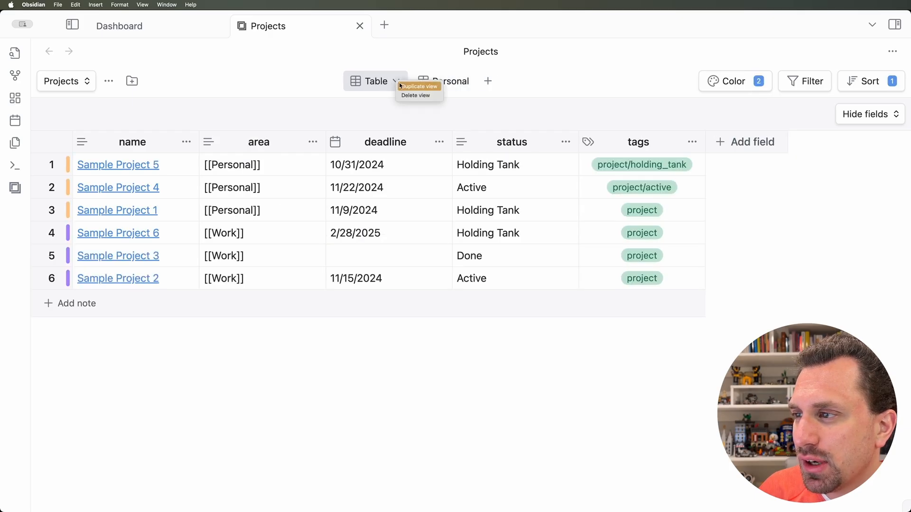
double_click(388, 83)
type("Work")
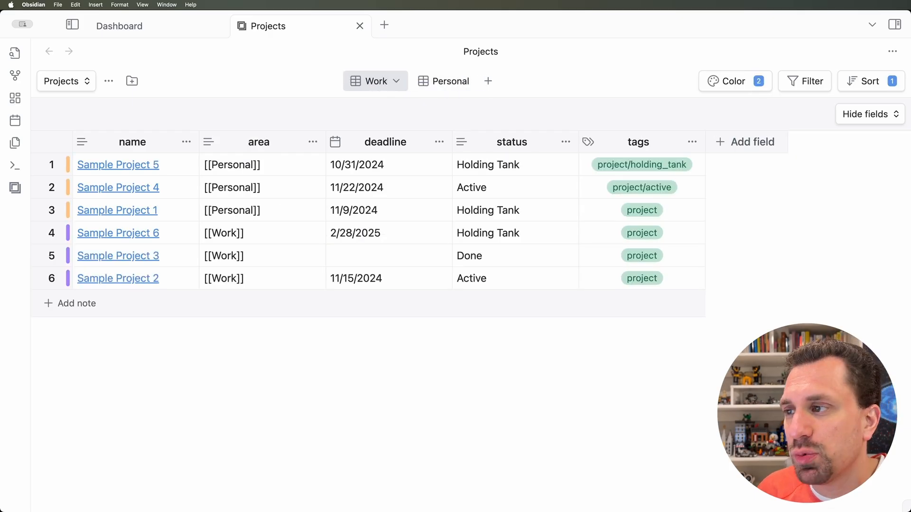
left_click(537, 100)
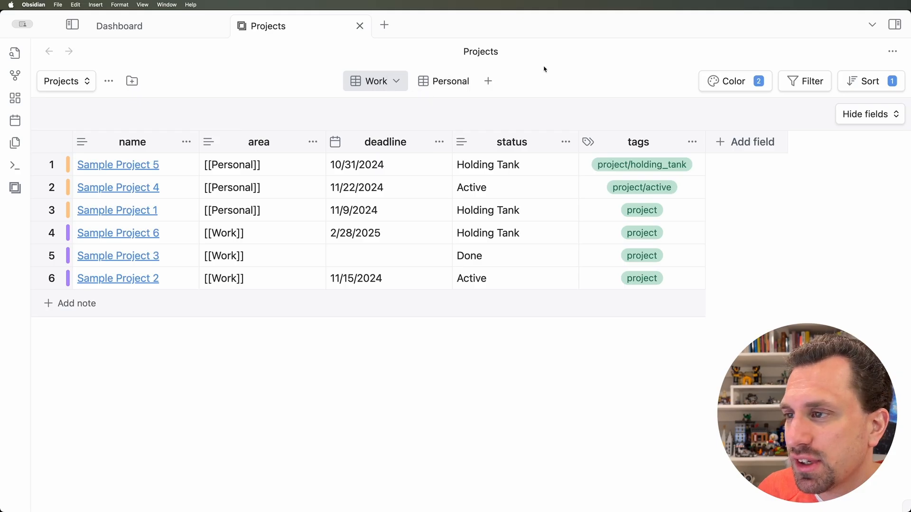
Filter the Work view to notes whose area contains Work, and switch to the Personal view
left_click(805, 81)
left_click(733, 82)
left_click(574, 81)
left_click(572, 111)
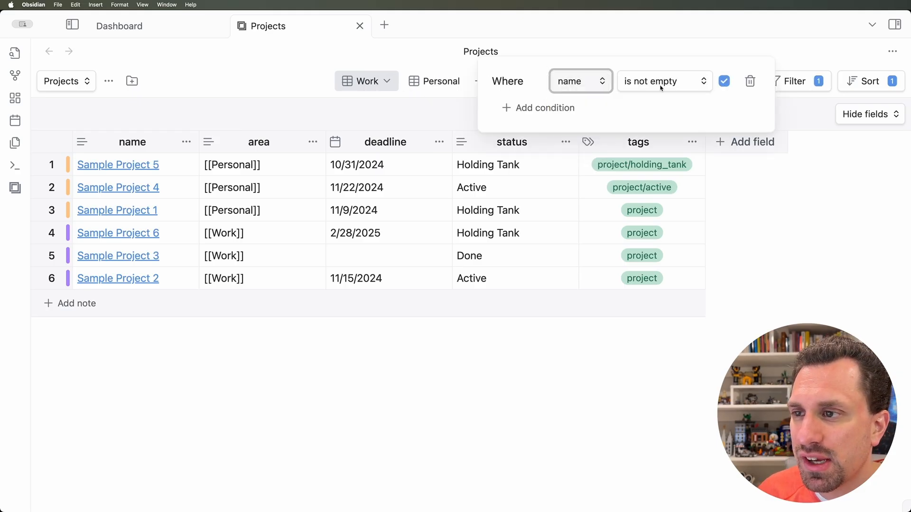
left_click(649, 83)
left_click(645, 122)
left_click(659, 78)
type("Work")
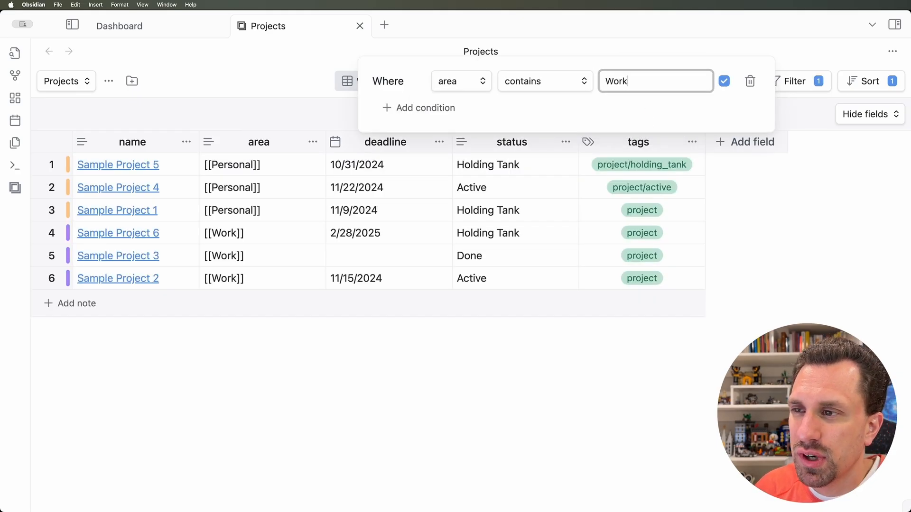
left_click(435, 256)
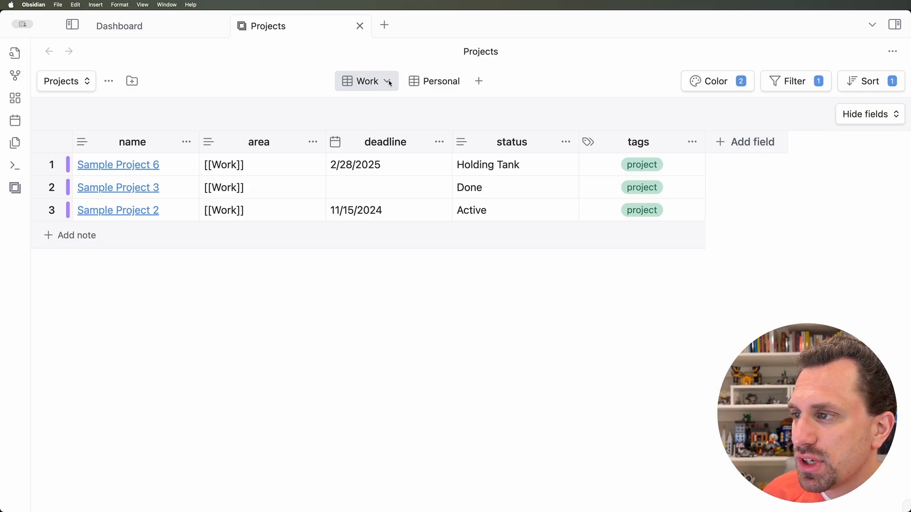
left_click(433, 81)
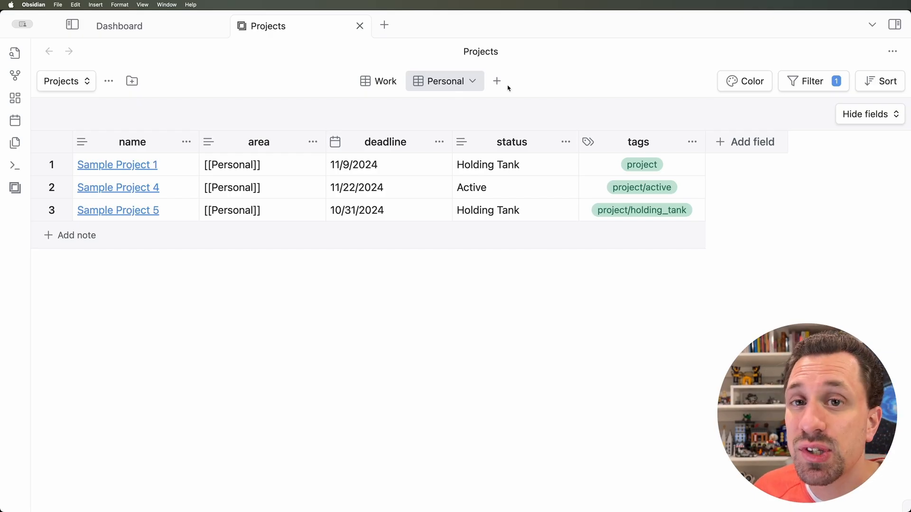
Add a new view of type Board named Kanban Board to the Projects project
left_click(497, 81)
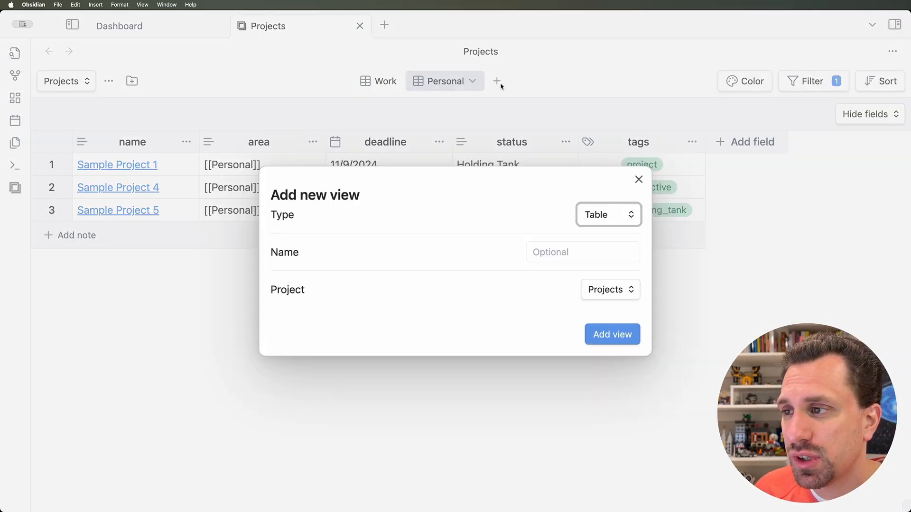
left_click(622, 216)
left_click(604, 230)
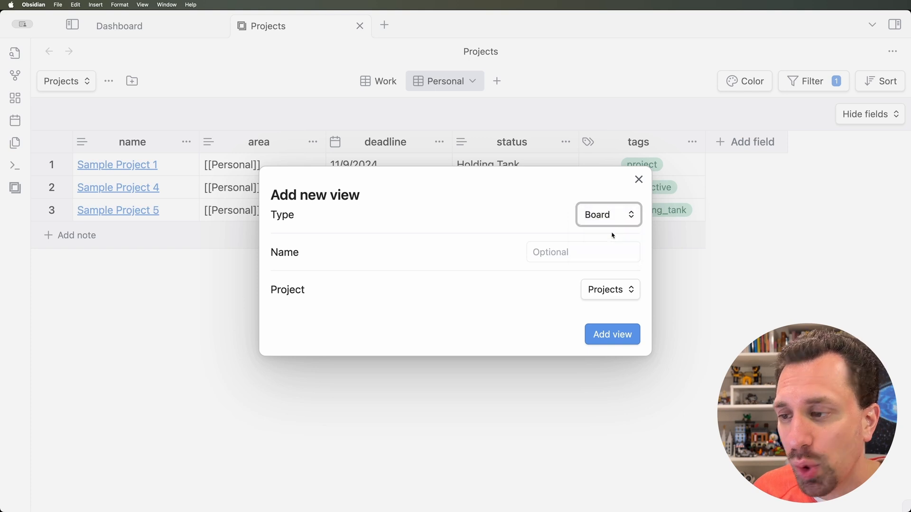
left_click(591, 256)
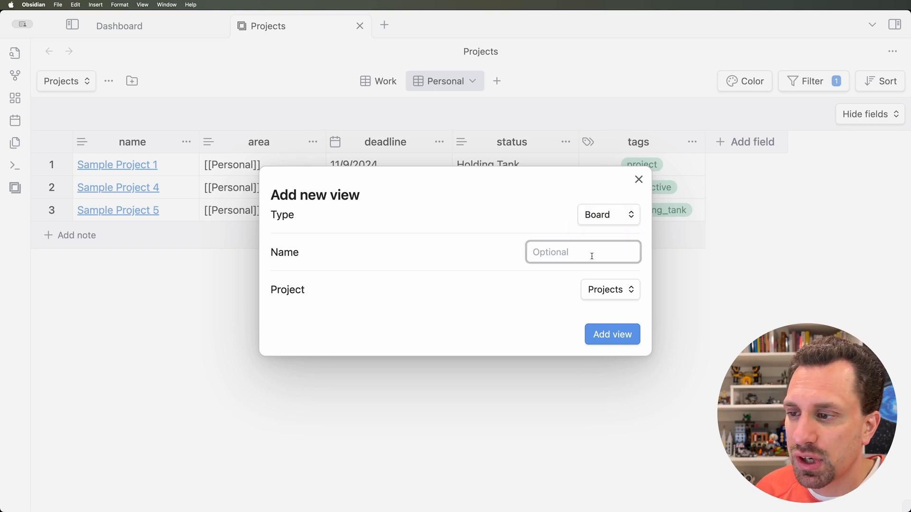
type("Kanban ")
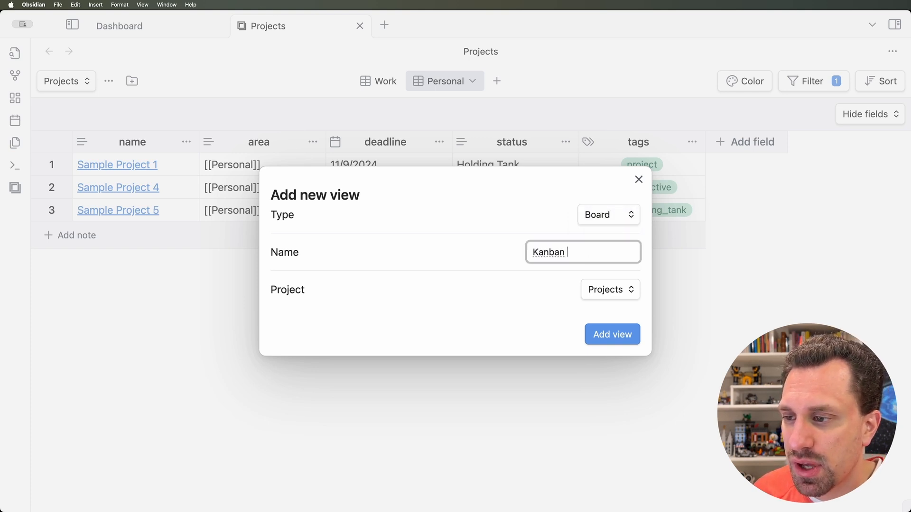
type("Board")
left_click(602, 335)
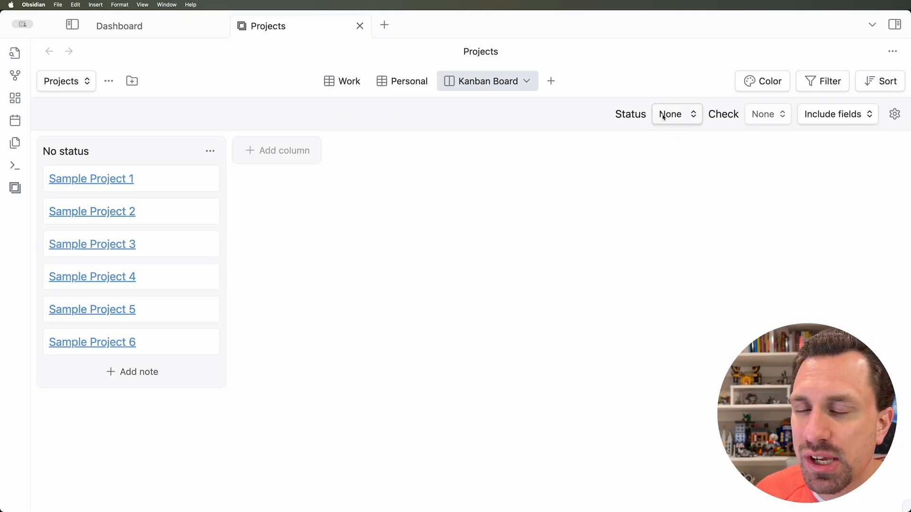
Group the Kanban Board by the status field and order its columns as Holding Tank, Active, Done
left_click(688, 115)
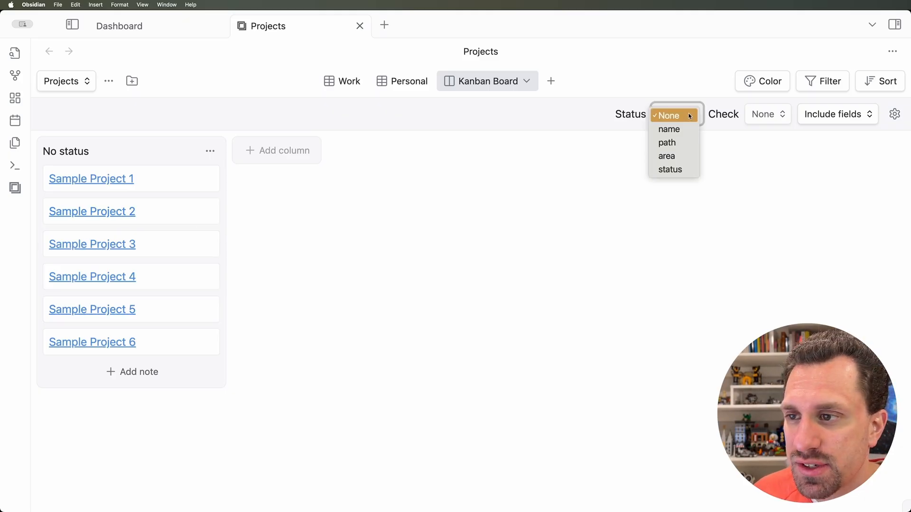
left_click(672, 170)
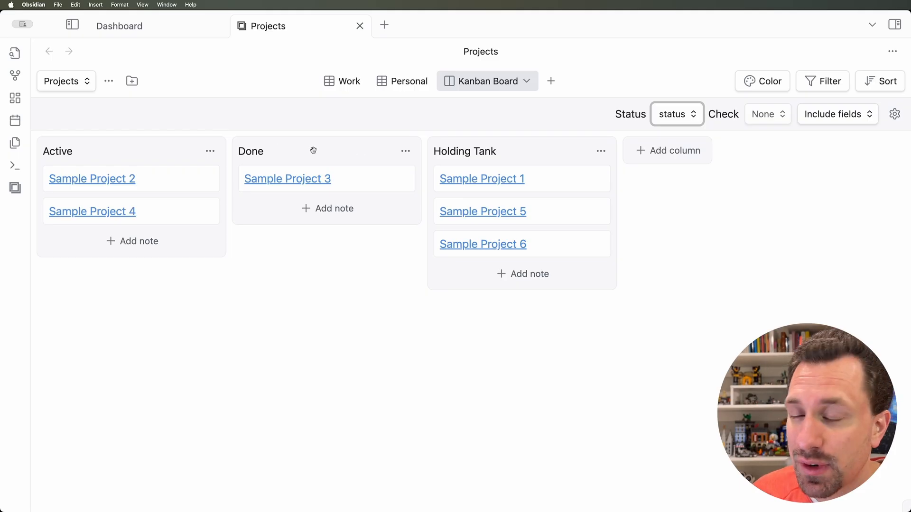
left_click(286, 152)
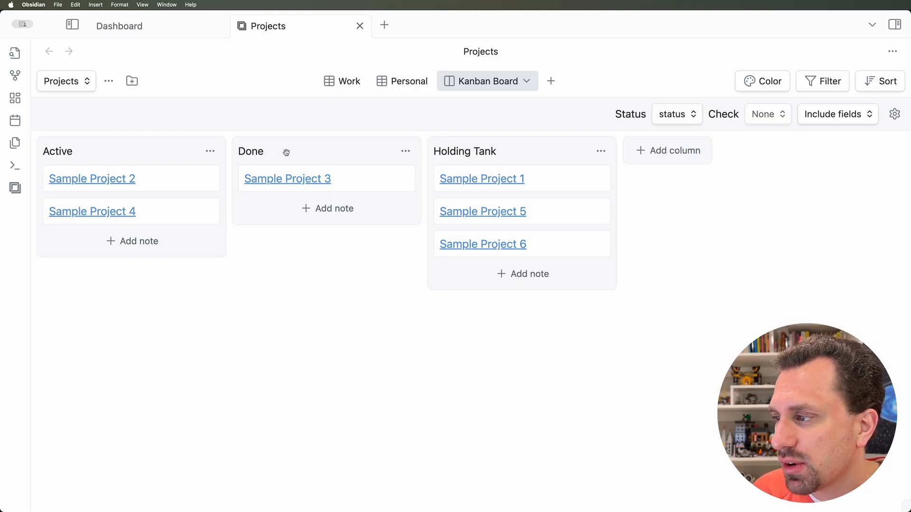
left_click_drag(286, 152, 427, 151)
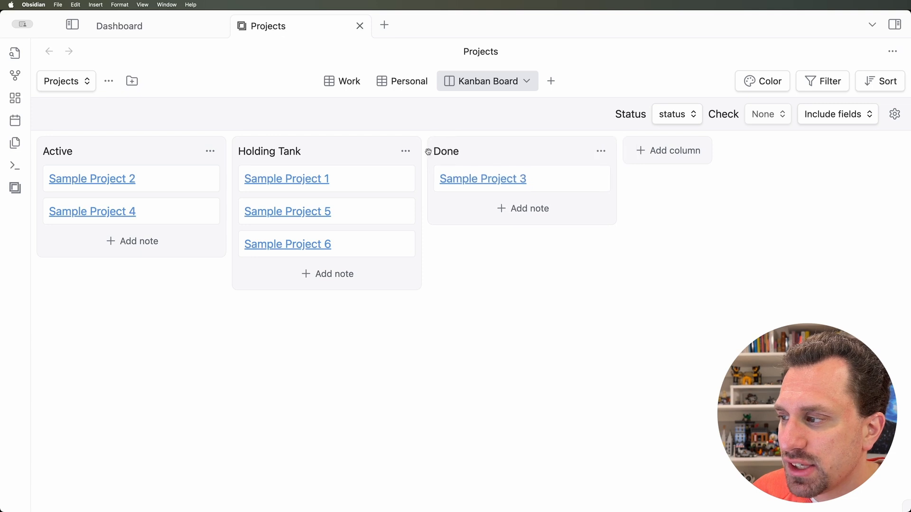
left_click_drag(294, 152, 131, 150)
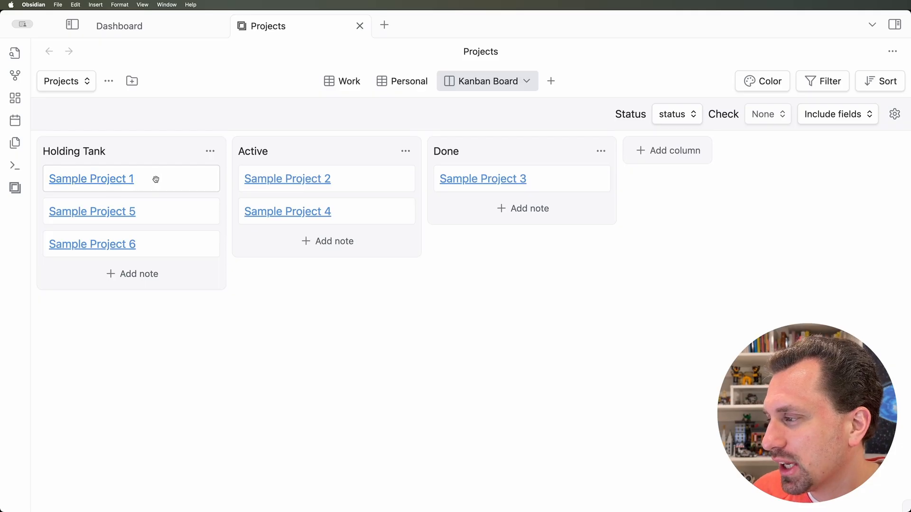
Move Sample Project 1 from Holding Tank to Active, and open its note to check the status property before closing it
left_click_drag(155, 180, 346, 178)
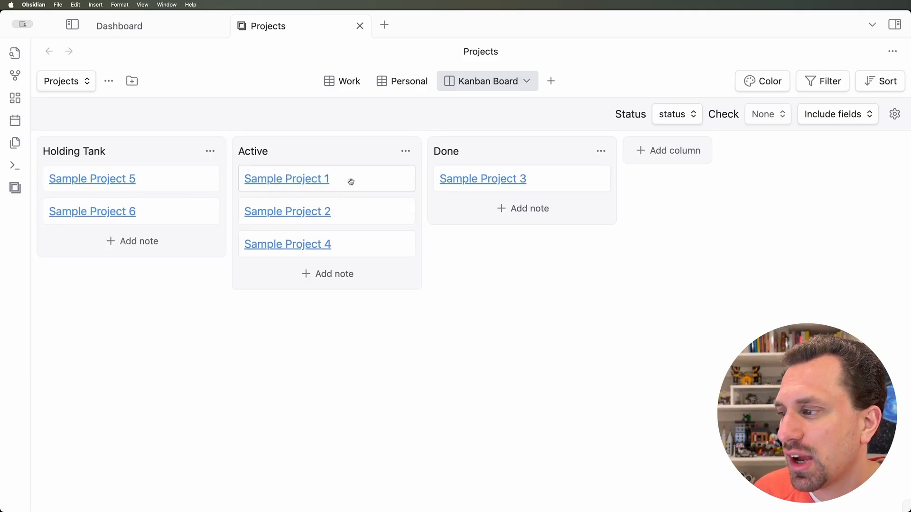
left_click(284, 179)
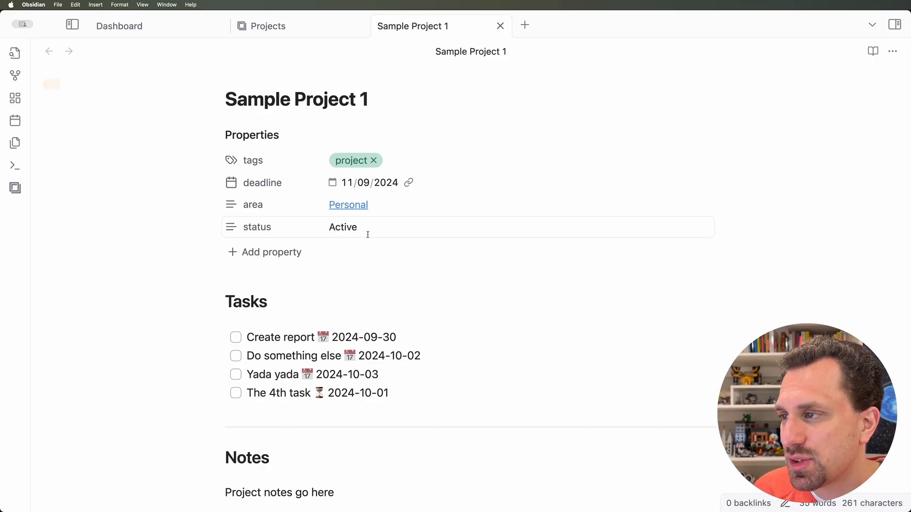
key("super+w")
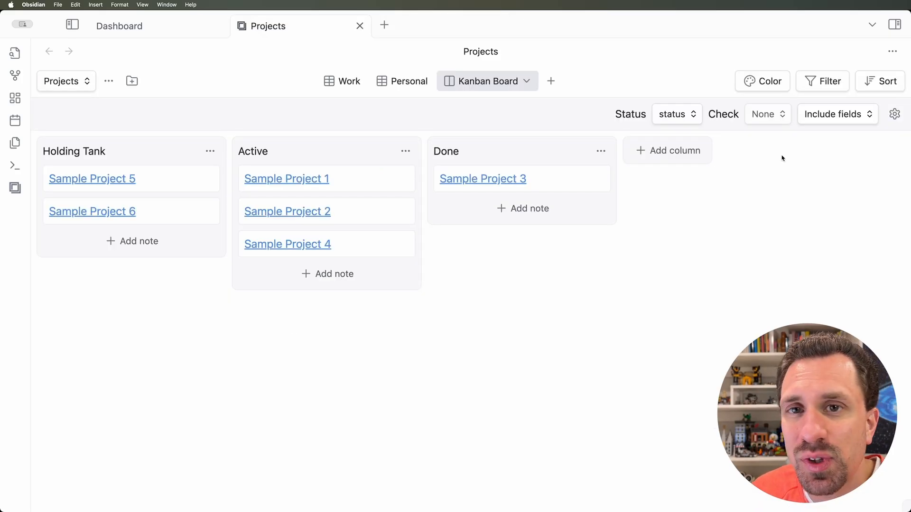
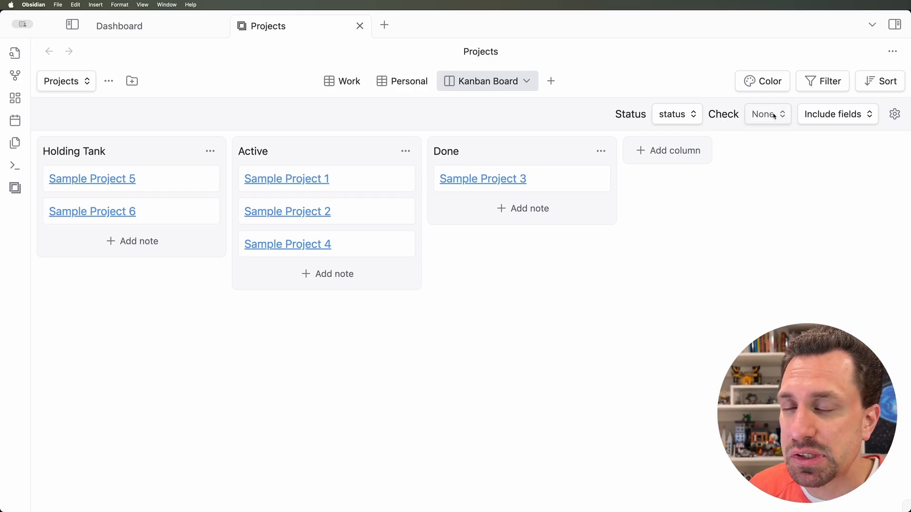
Include the area and deadline fields on the Kanban Board cards
left_click(859, 116)
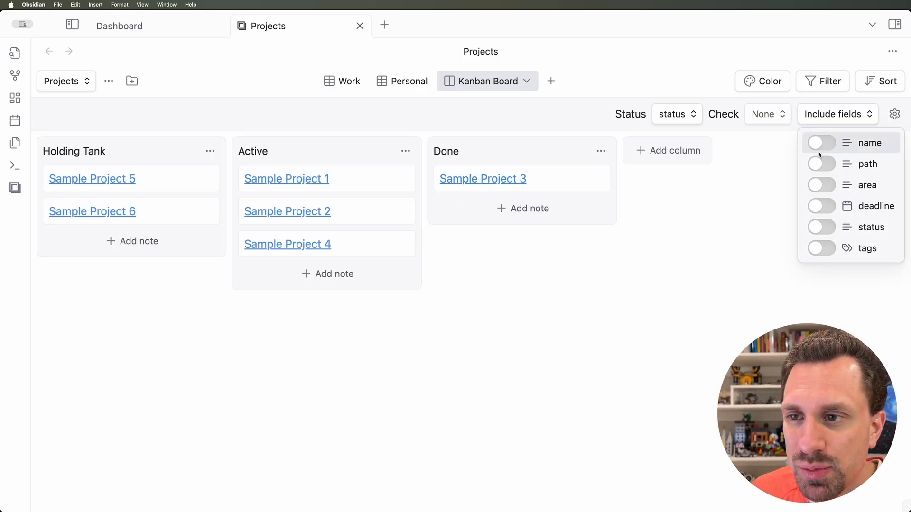
left_click(820, 186)
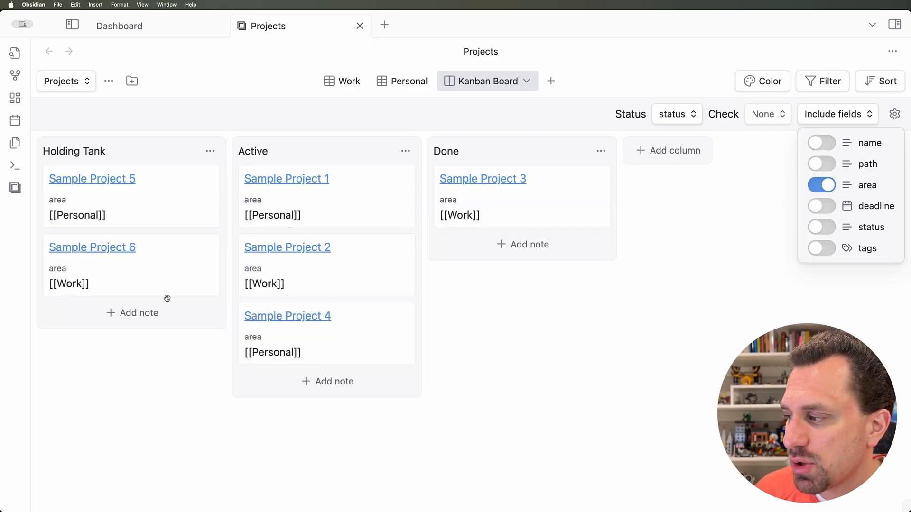
left_click(820, 206)
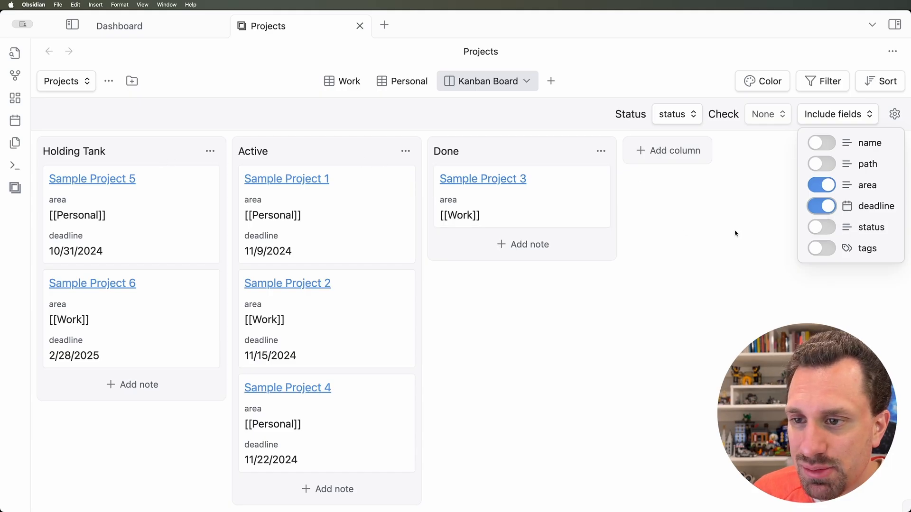
Examine the board settings and the fields offered for the card header, keeping the header set to None
left_click(895, 114)
left_click(895, 114)
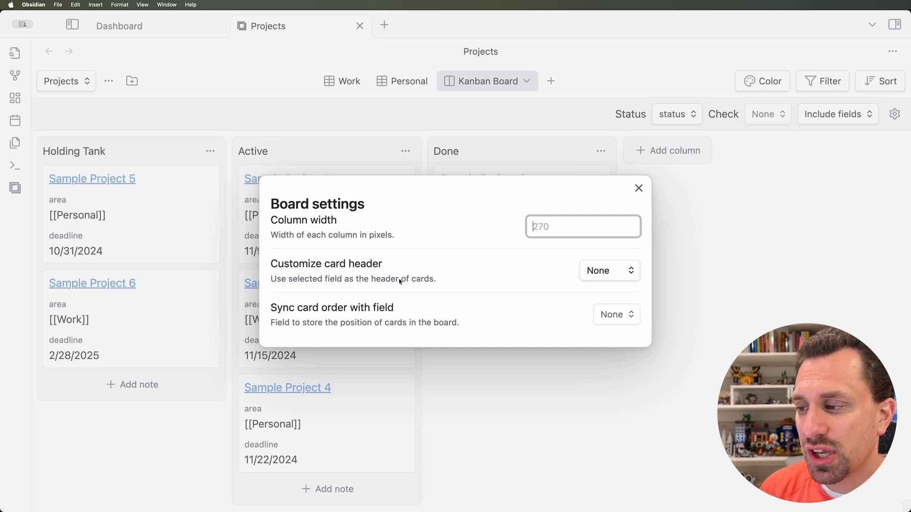
left_click(607, 274)
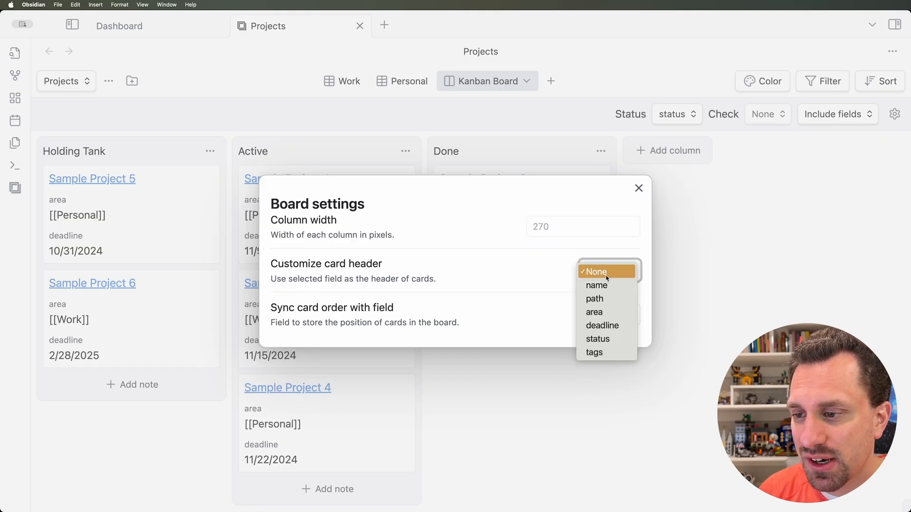
left_click(607, 278)
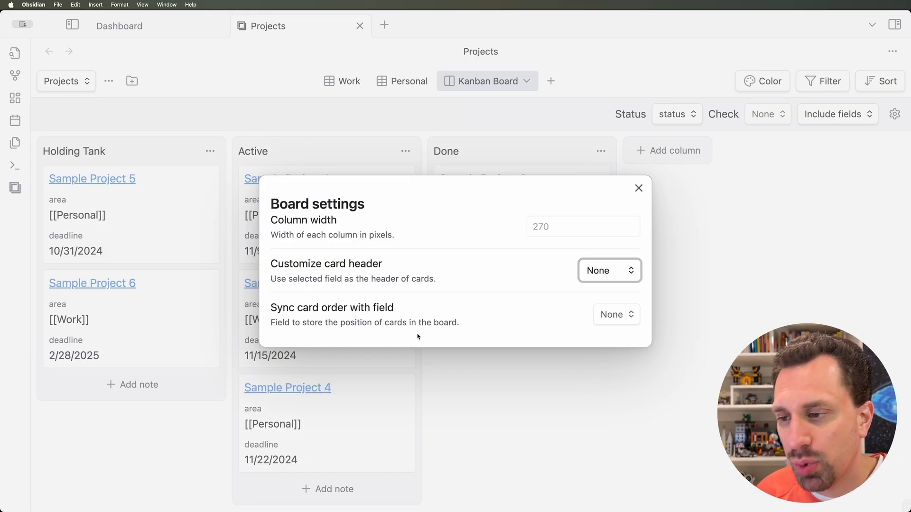
left_click(761, 100)
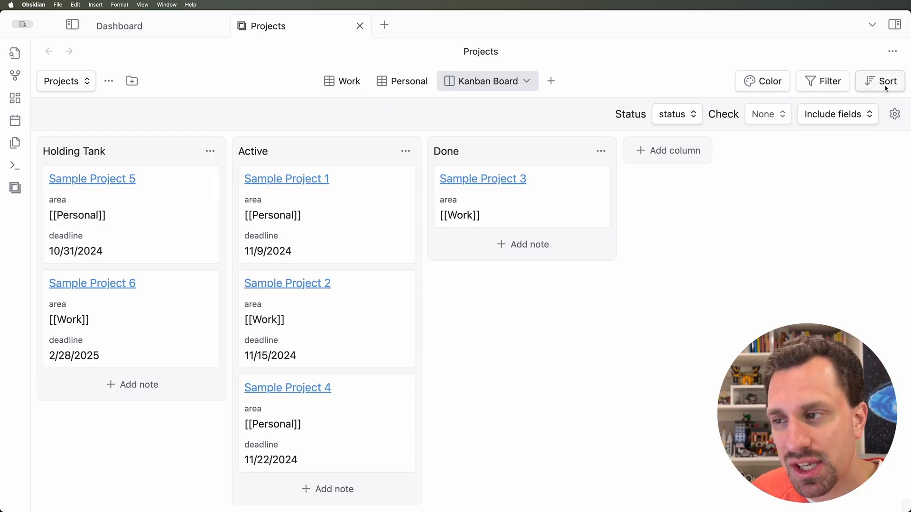
Try collapsing and pinning the Done column, and unpin it again
left_click(601, 152)
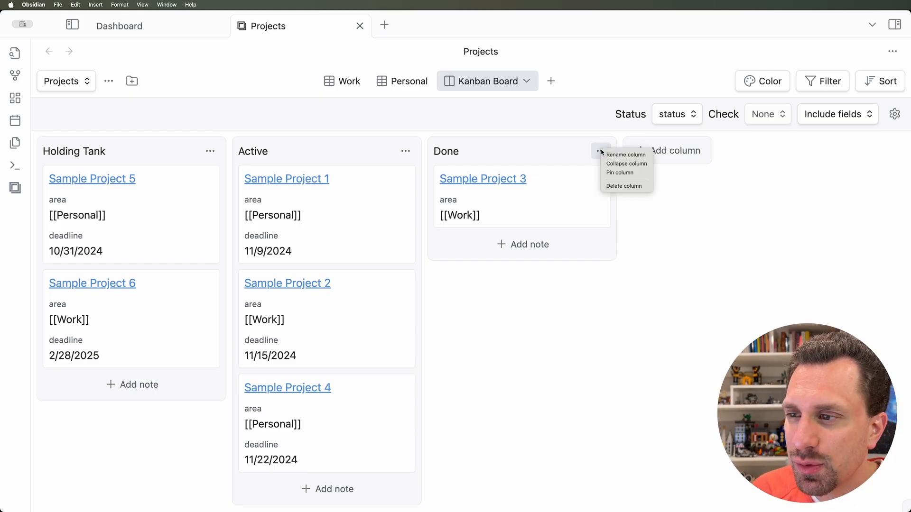
left_click(636, 164)
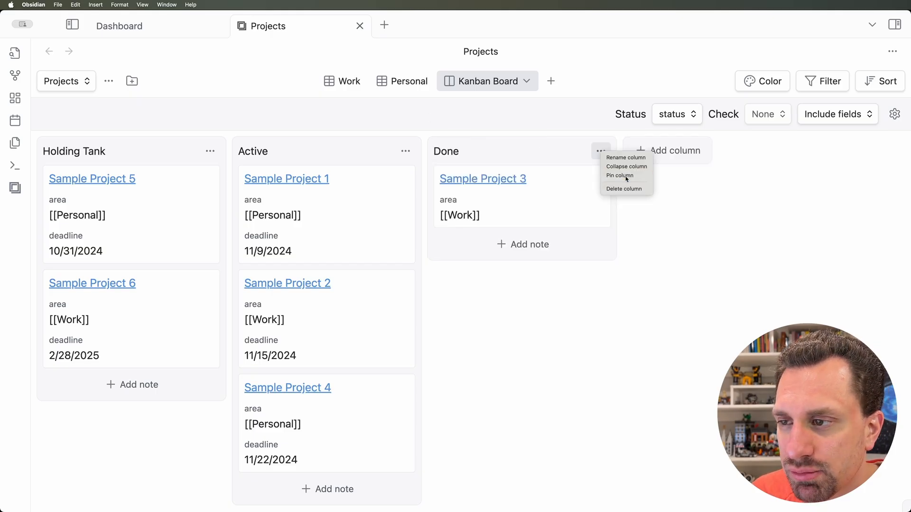
left_click(626, 177)
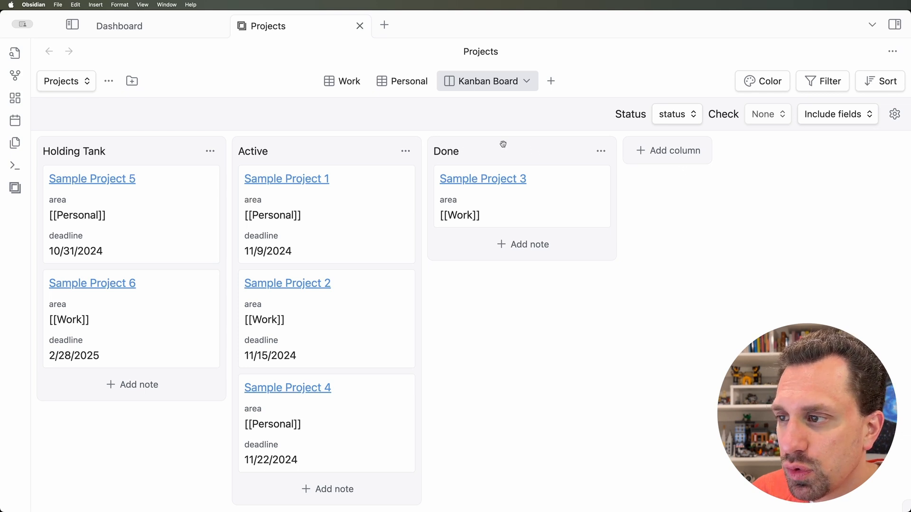
left_click_drag(561, 154, 520, 147)
left_click(599, 151)
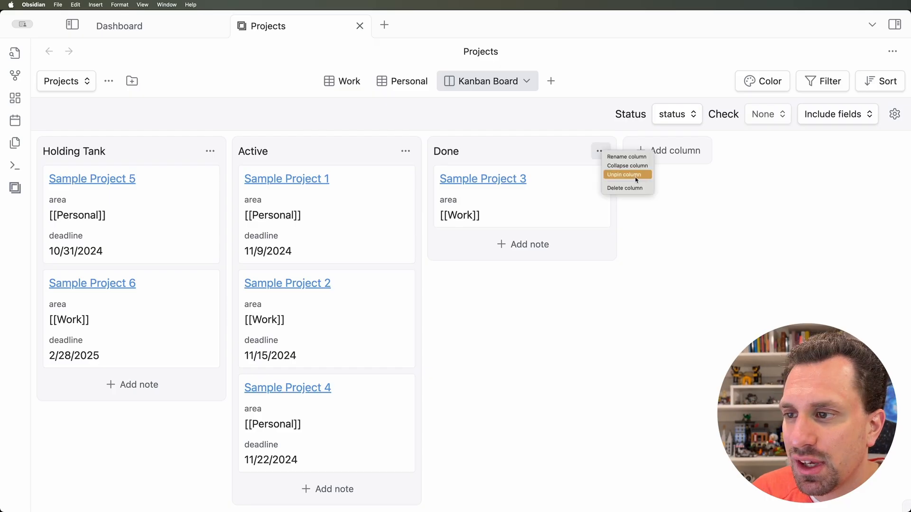
left_click(636, 176)
left_click(599, 151)
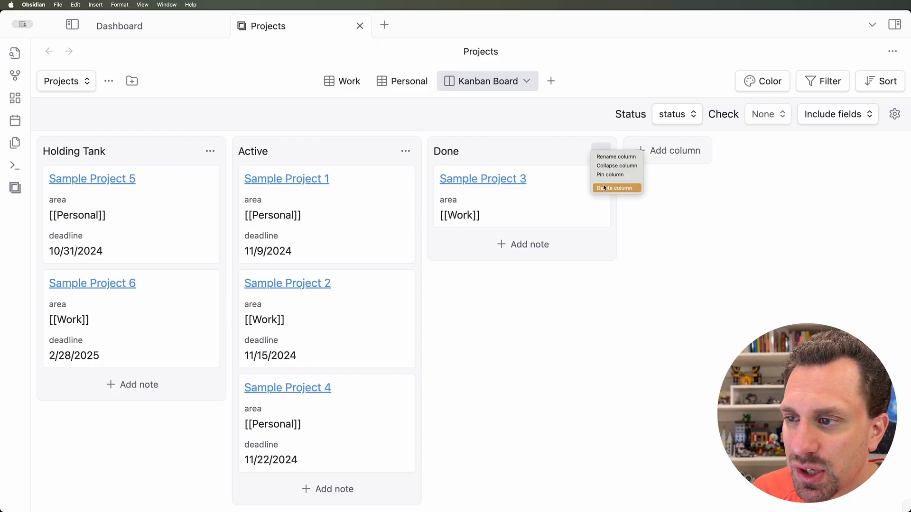
left_click(700, 198)
Add a new view of type Calendar named Deadlines to the Projects project
left_click(553, 83)
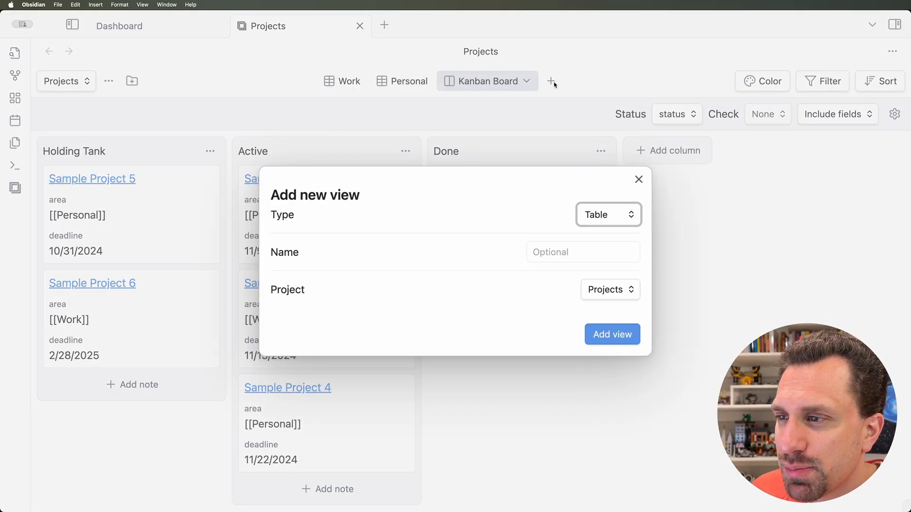
left_click(628, 213)
left_click(615, 243)
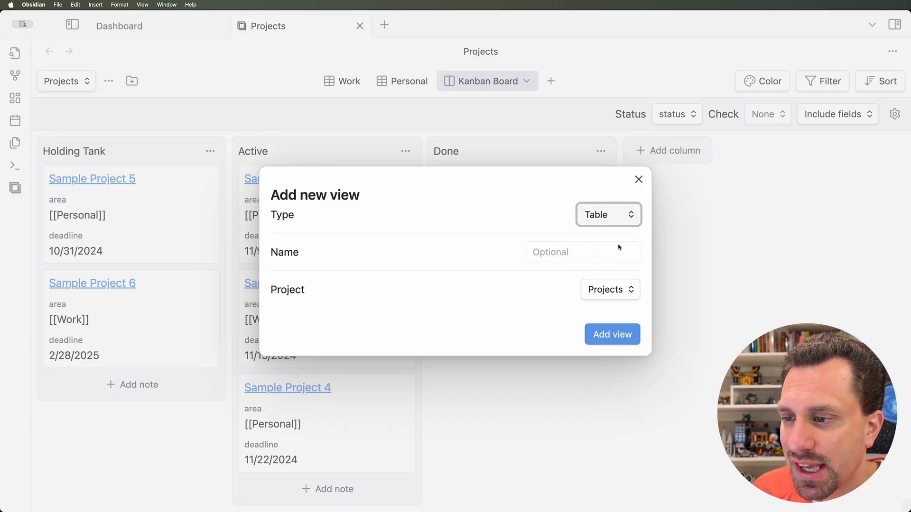
left_click(603, 247)
type("Da")
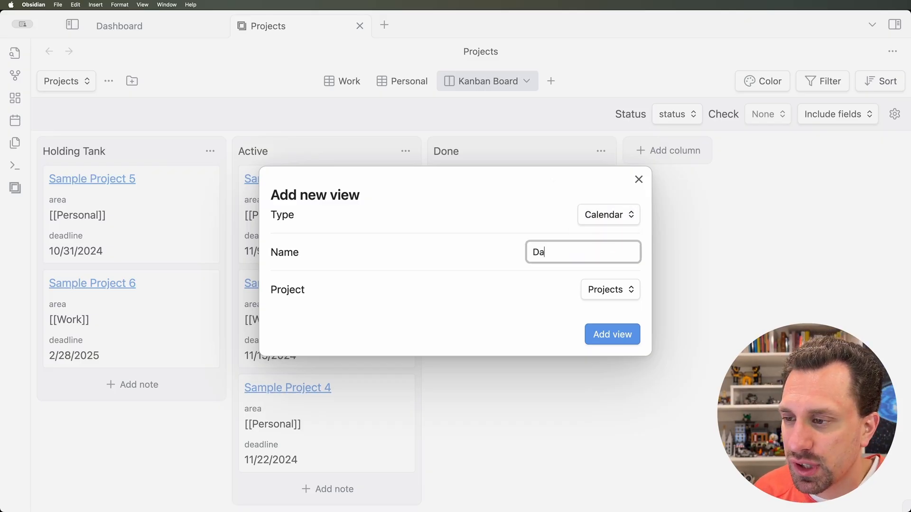
type("adlines")
key("Return")
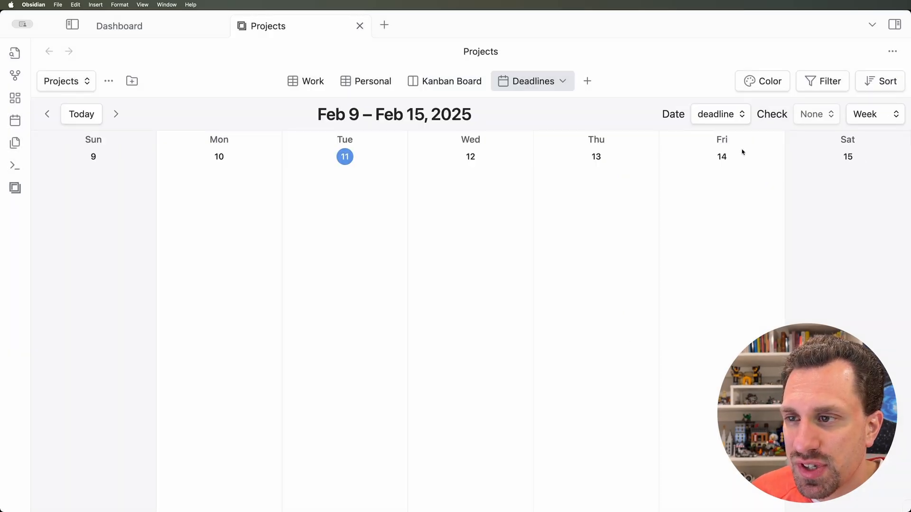
Keep deadline as the Deadlines calendar's date field and set its displayed interval to Month
left_click(733, 116)
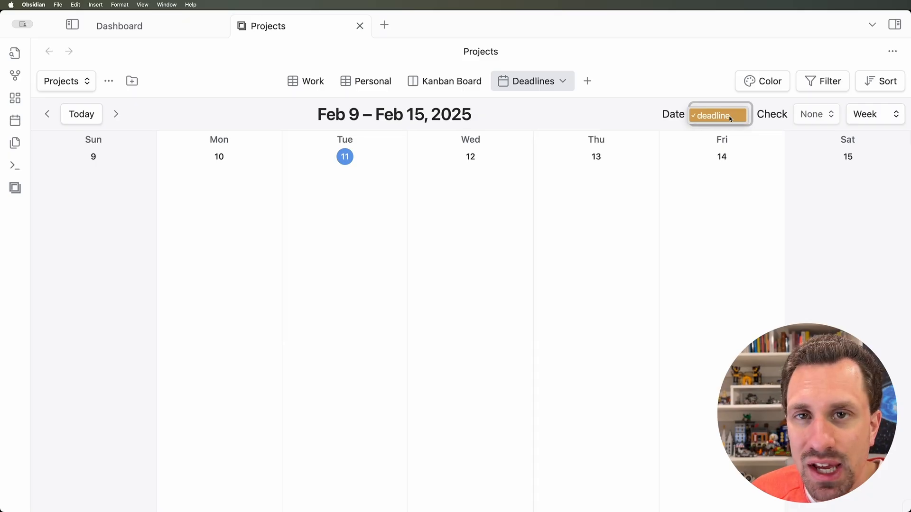
left_click(730, 118)
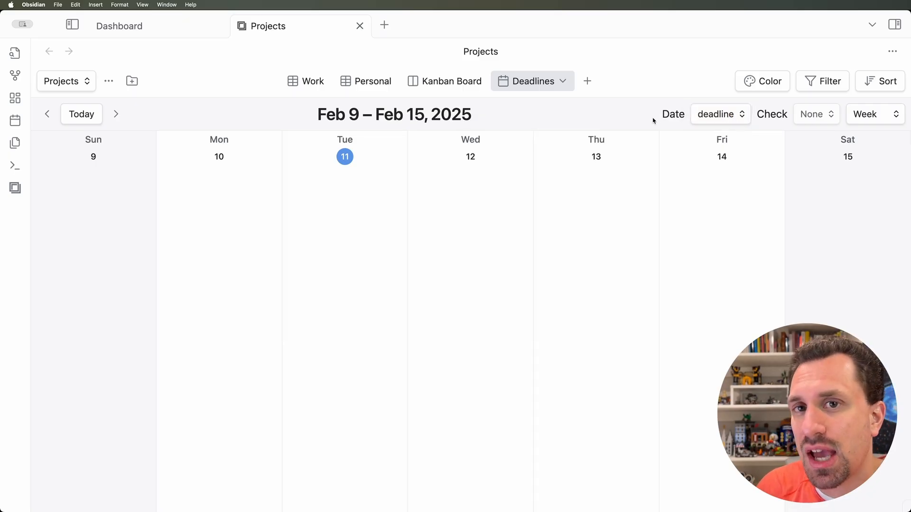
left_click(871, 115)
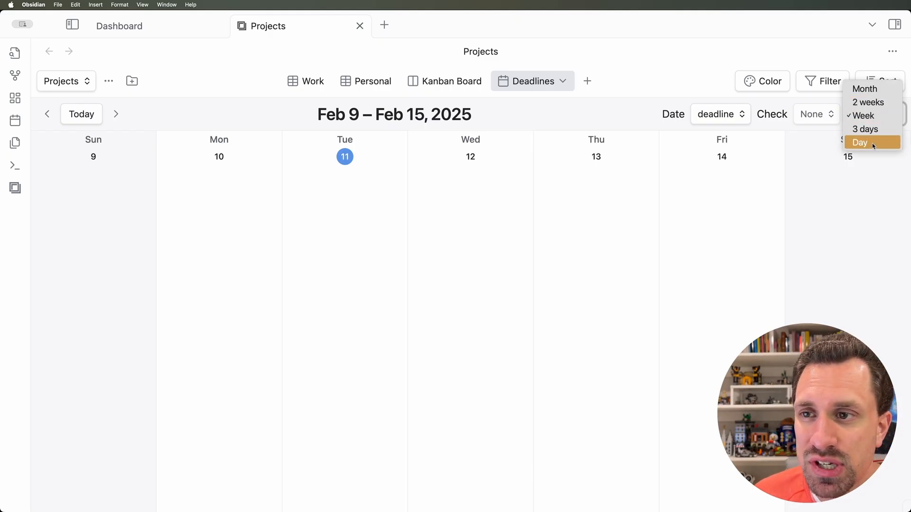
left_click(872, 89)
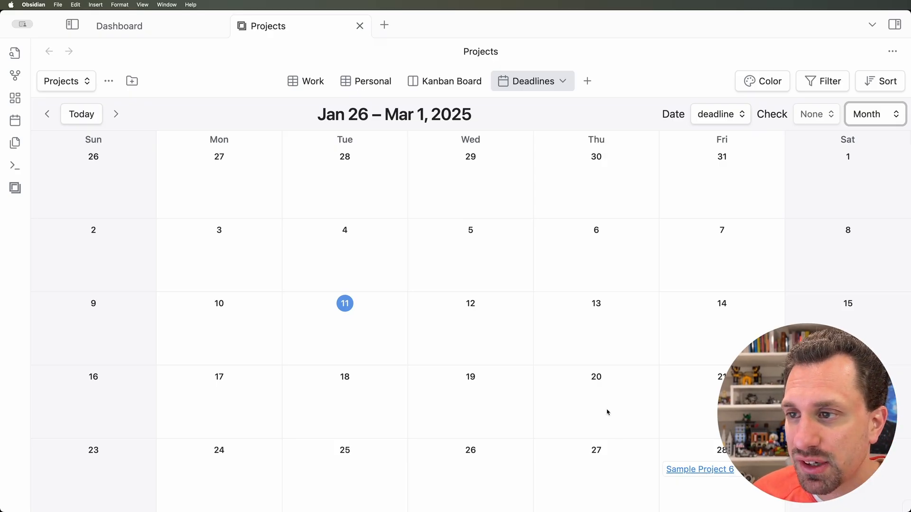
Page the Deadlines calendar back three months to November 2024 to view the project deadlines there
left_click(46, 115)
left_click(46, 114)
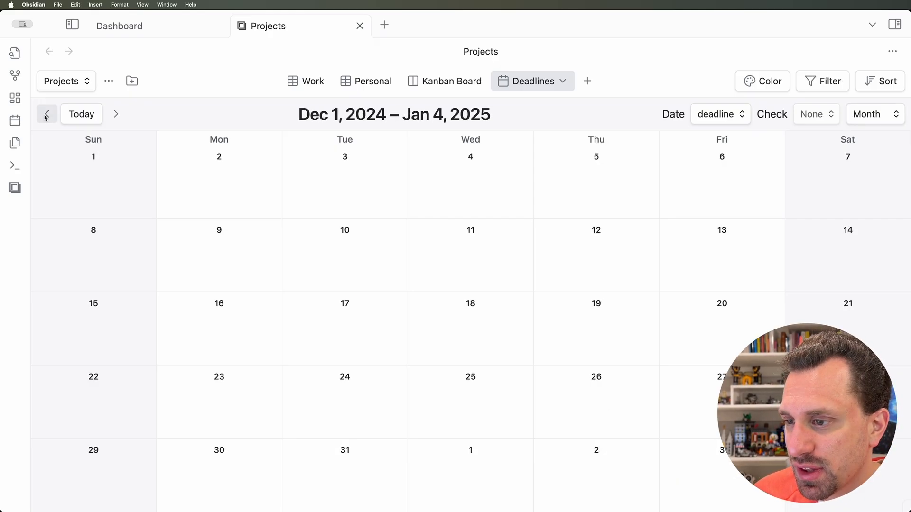
left_click(46, 115)
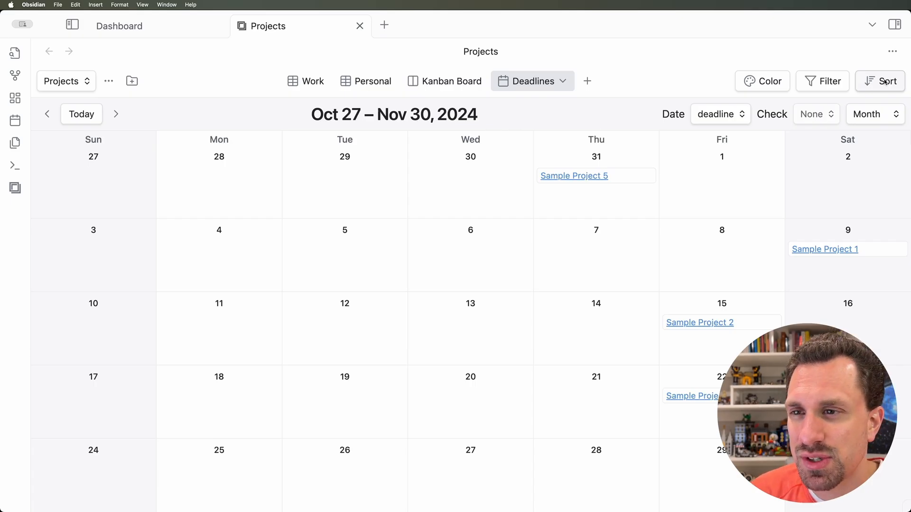
Add a new view of type Gallery named Gallery to the Projects project
left_click(587, 80)
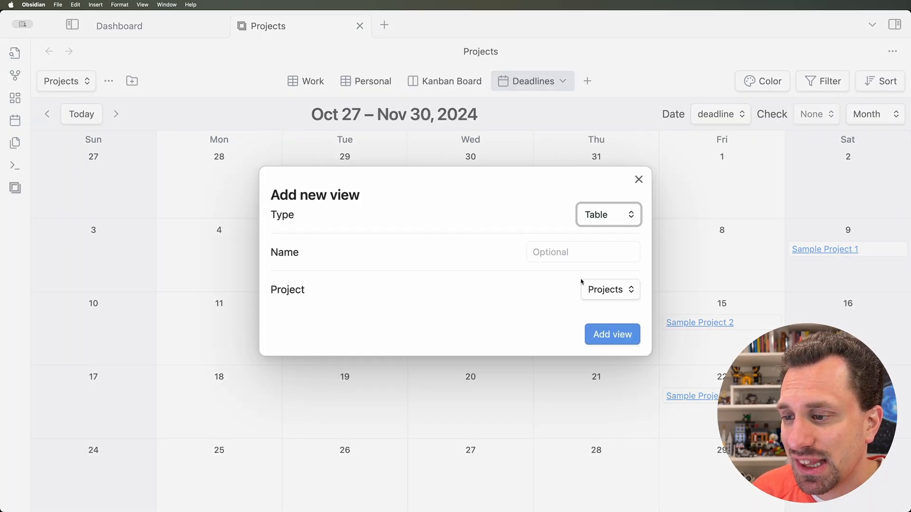
left_click(600, 212)
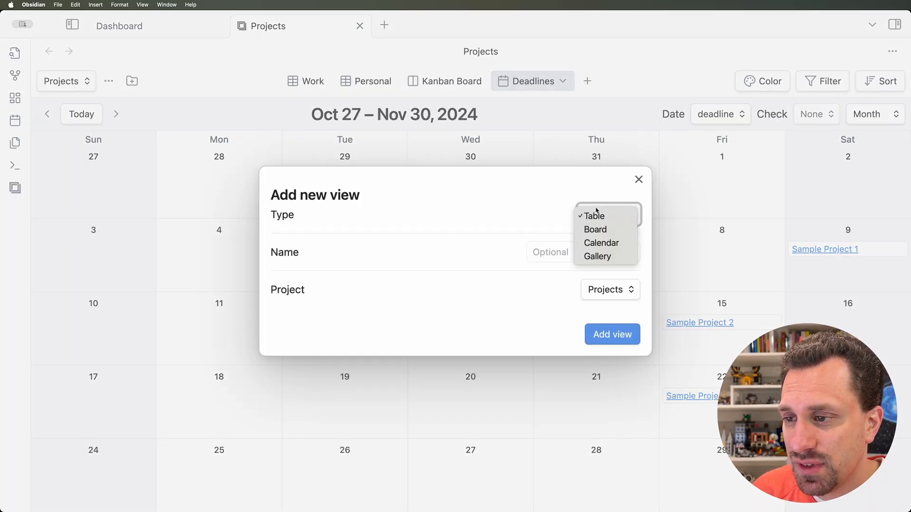
left_click(603, 257)
left_click(602, 256)
type("Gallery")
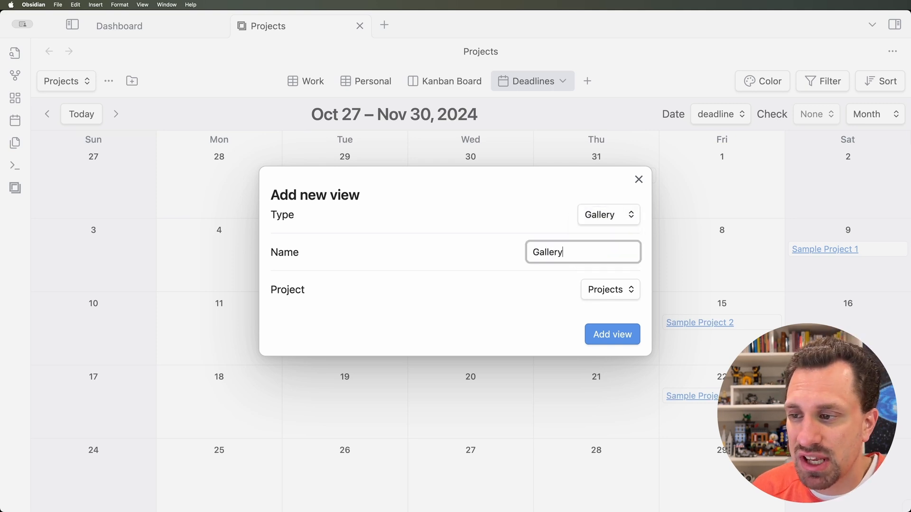
key("Return")
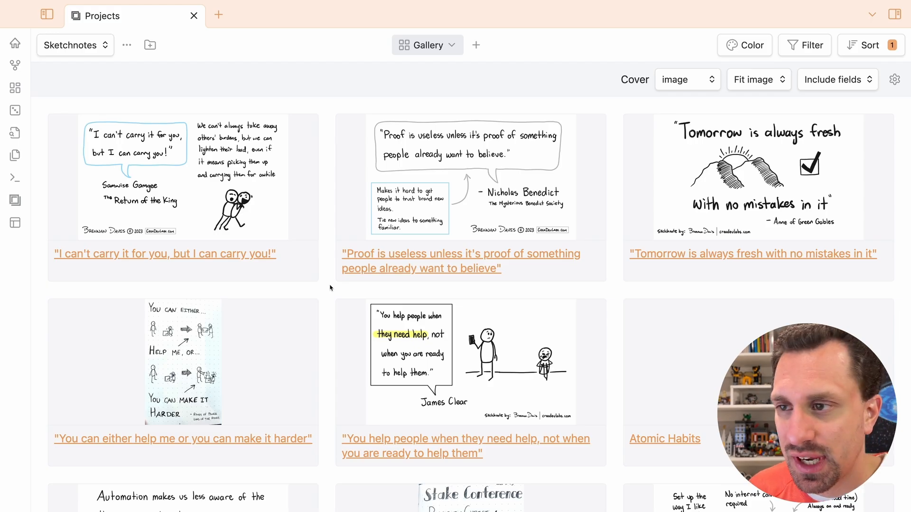
Open the note "I can't carry it for you, but I can carry you!" from the Sketchnotes gallery, examine its image property, and close it
left_click(185, 255)
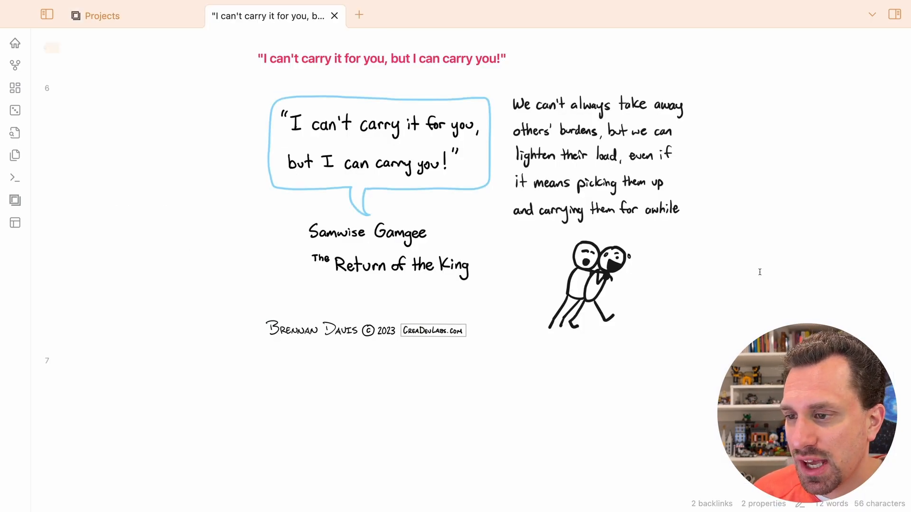
left_click(897, 16)
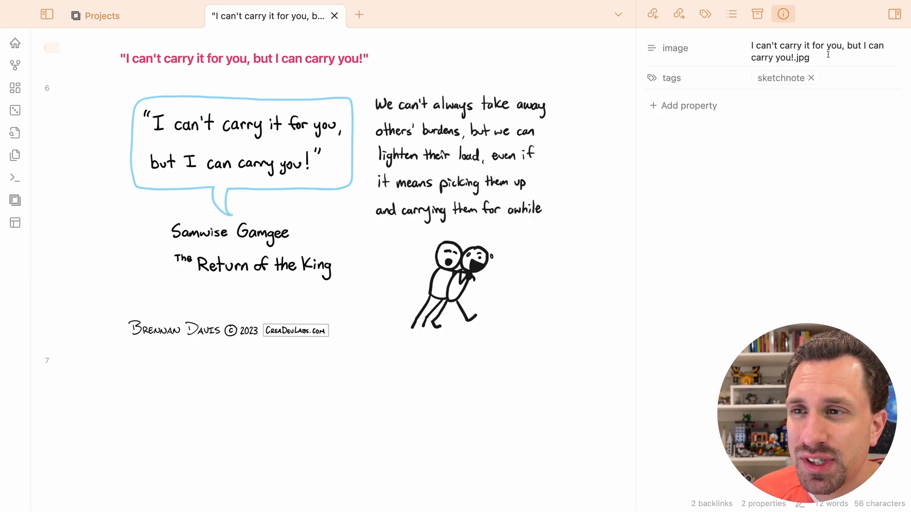
left_click(737, 47)
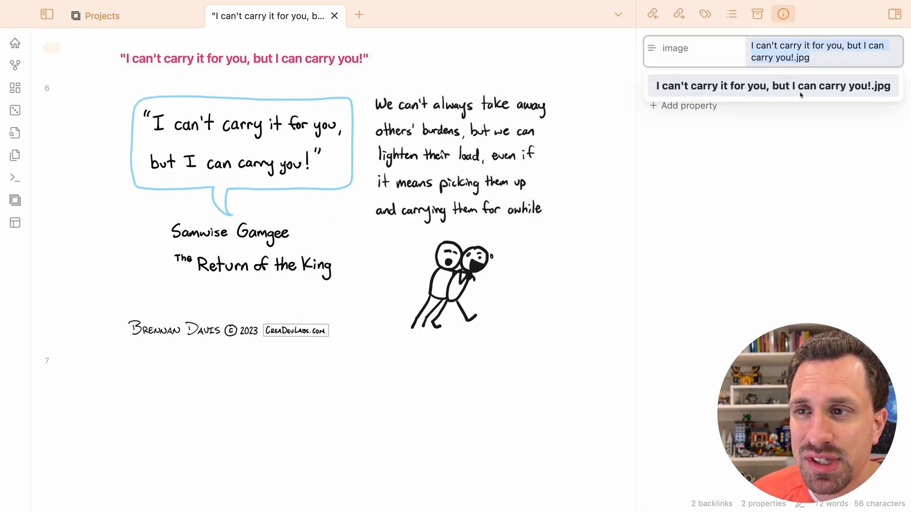
left_click(709, 151)
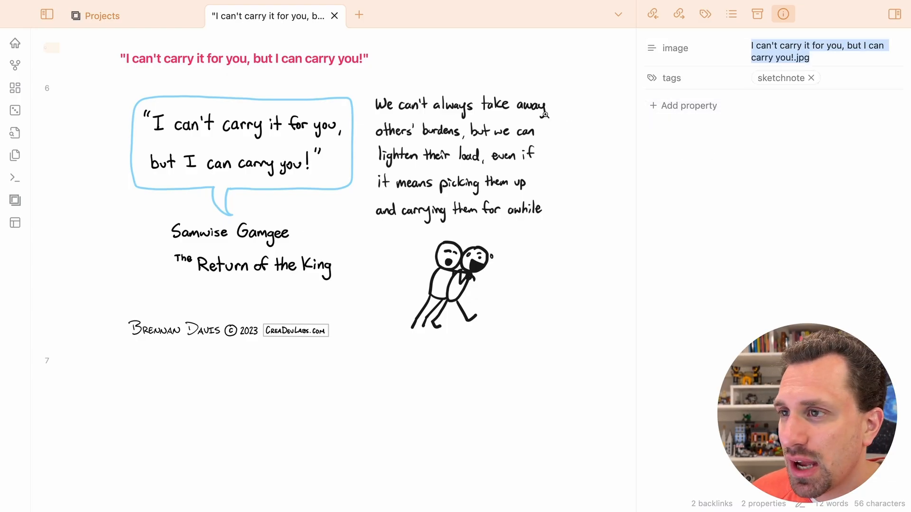
left_click(897, 16)
left_click(334, 16)
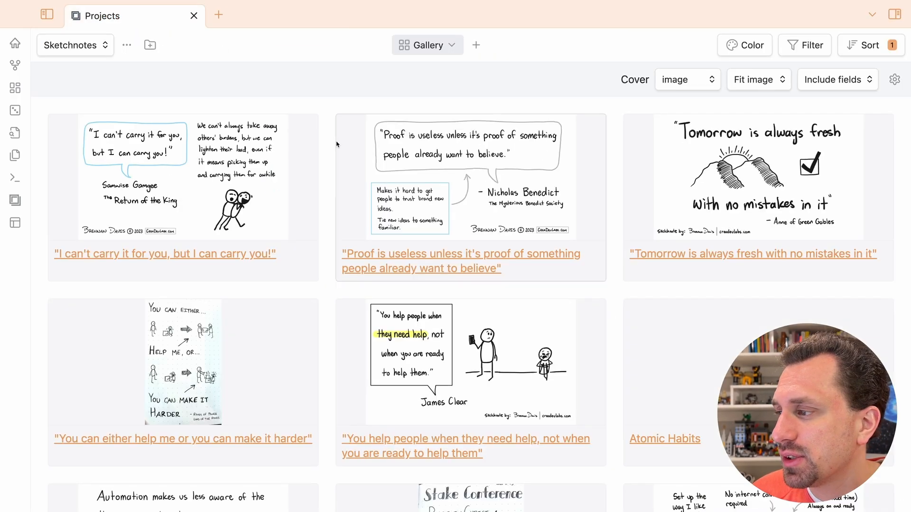